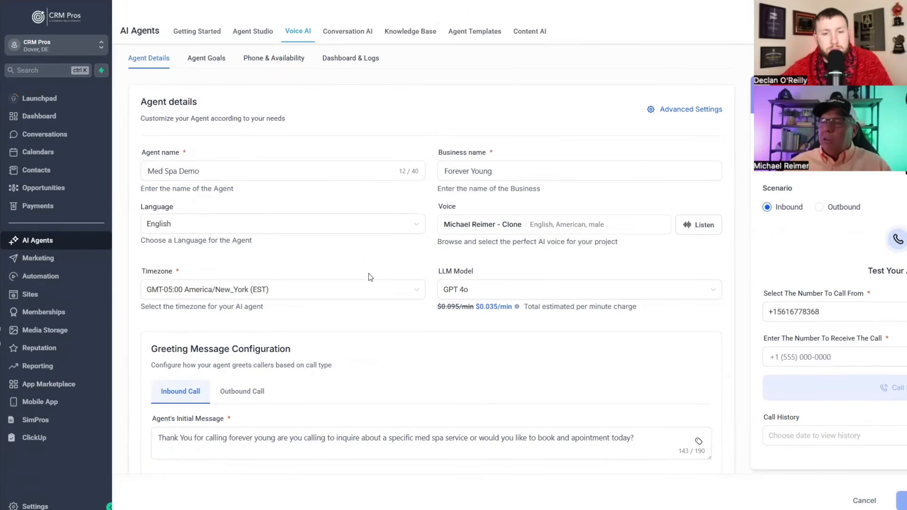
left_click(348, 296)
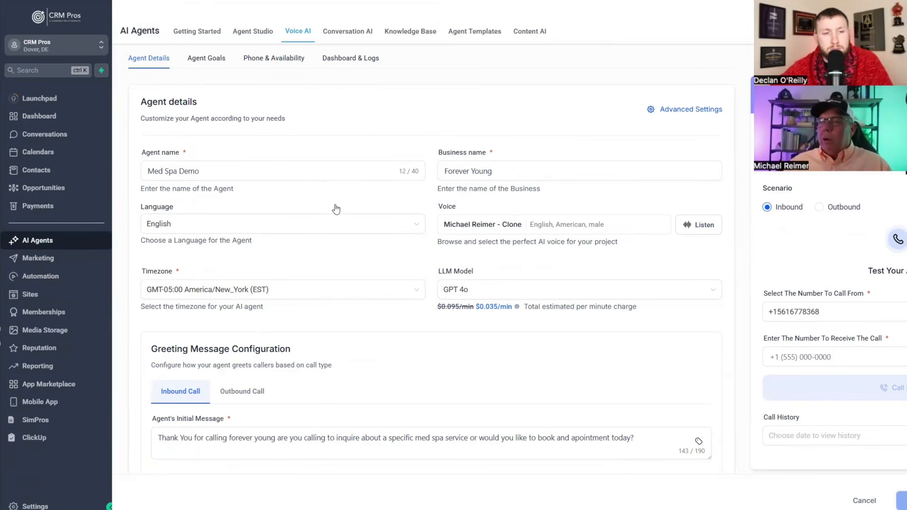
scroll(332, 222, "down", 2)
scroll(331, 232, "up", 3)
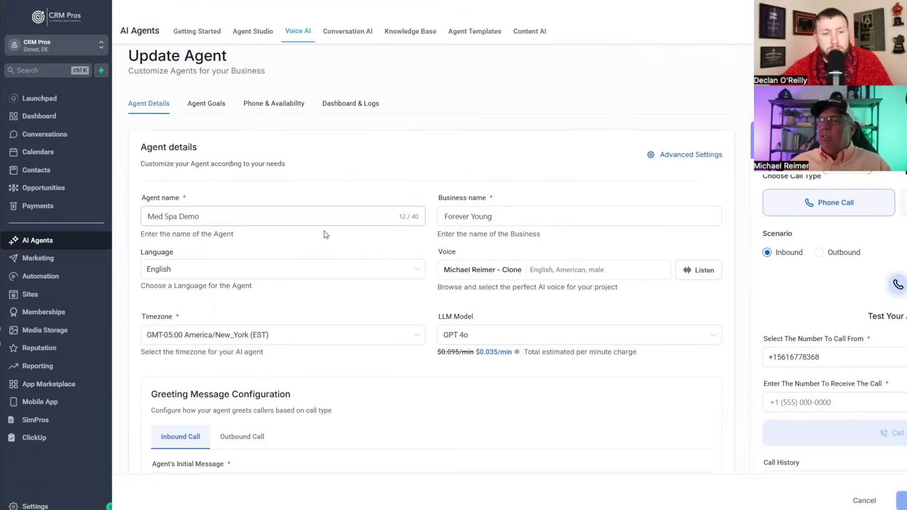
scroll(324, 233, "down", 1)
left_click(312, 445)
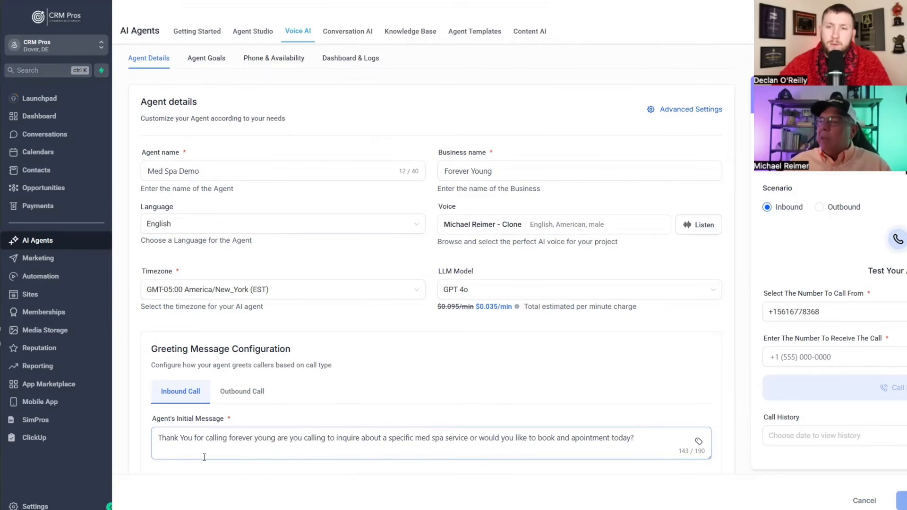
left_click(499, 405)
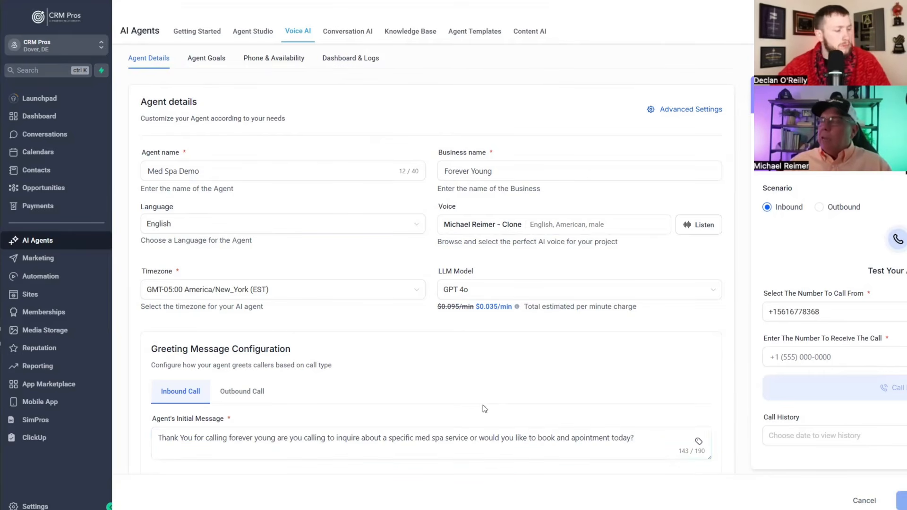
left_click(189, 440)
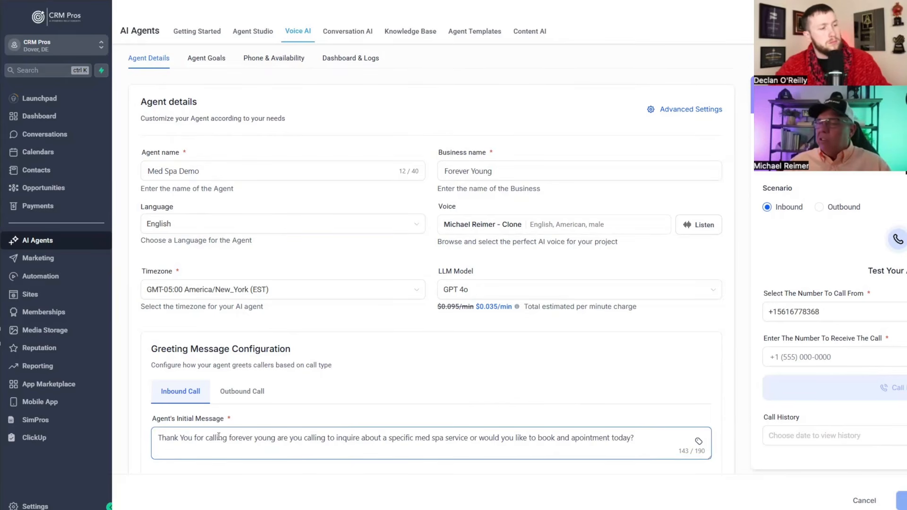
left_click(519, 415)
scroll(525, 417, "down", 2)
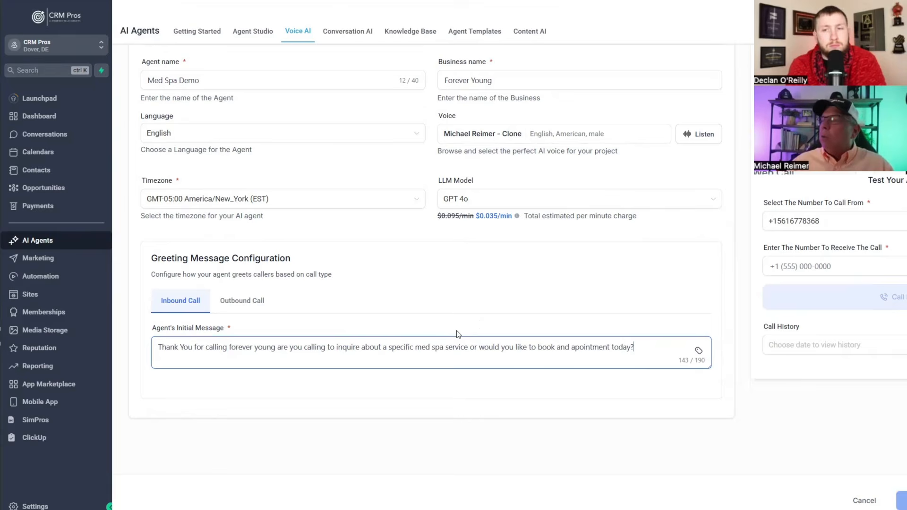
scroll(423, 341, "up", 2)
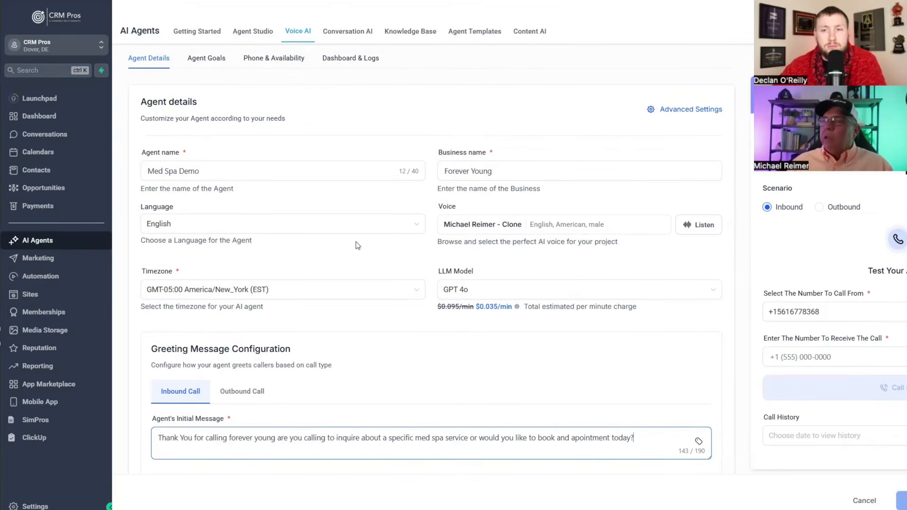
scroll(356, 242, "up", 1)
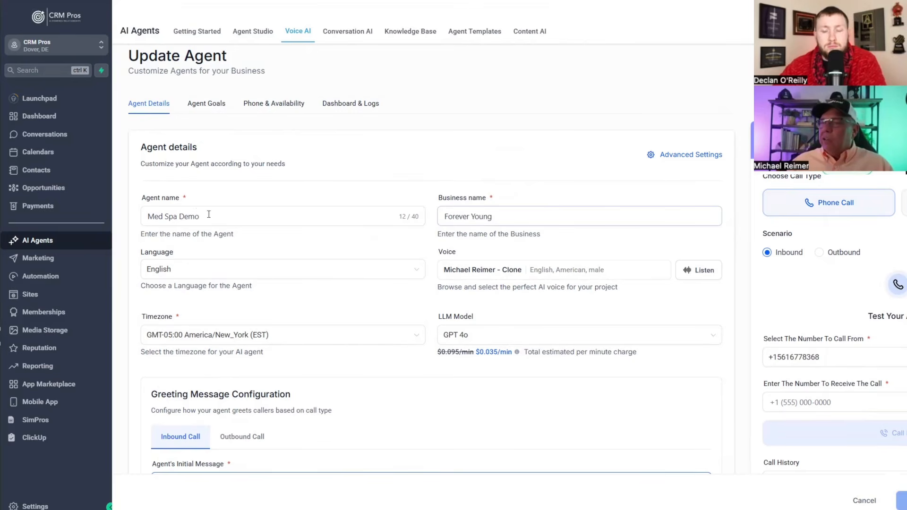
left_click(249, 214)
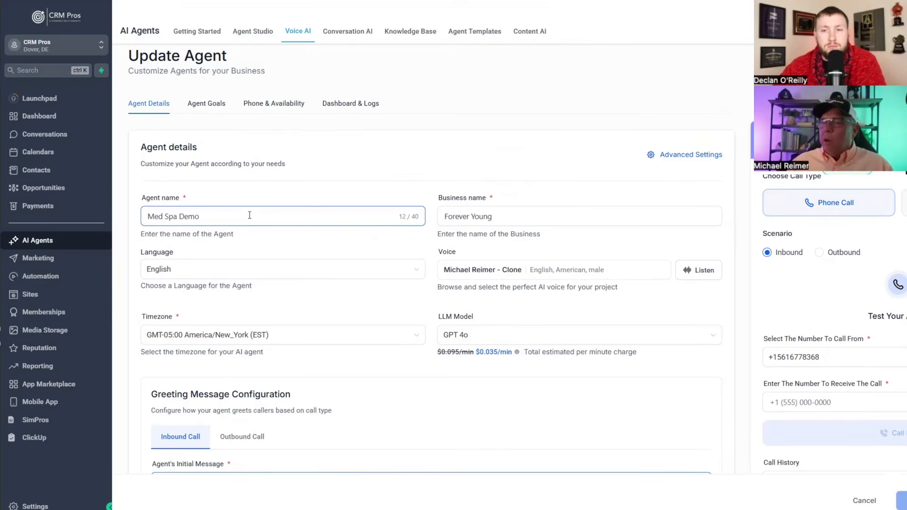
left_click(524, 219)
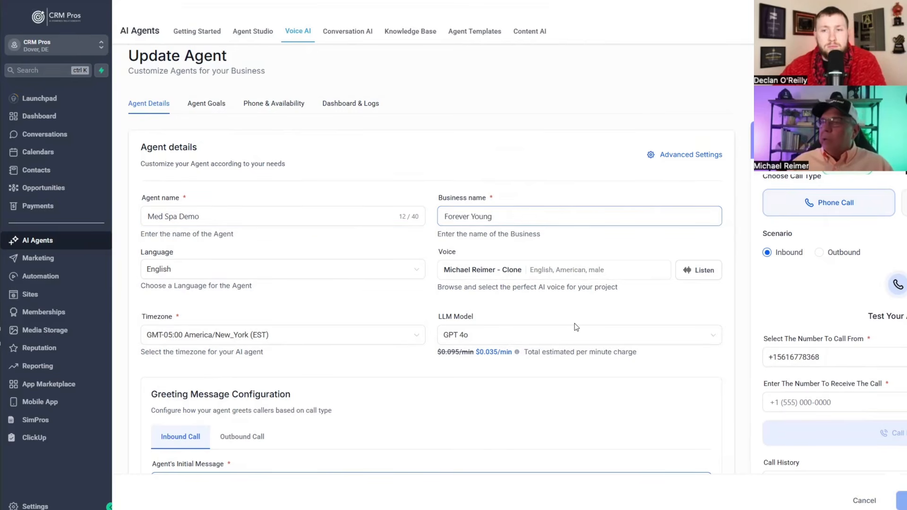
scroll(574, 323, "down", 2)
scroll(566, 359, "up", 1)
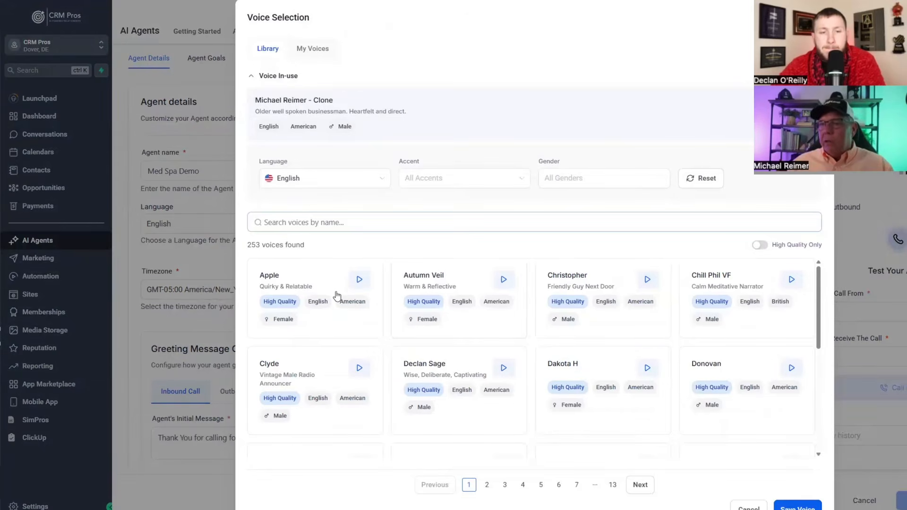
- Turn on High Quality Only to narrow the voice library to 116 voices
scroll(458, 330, "down", 2)
scroll(466, 313, "up", 2)
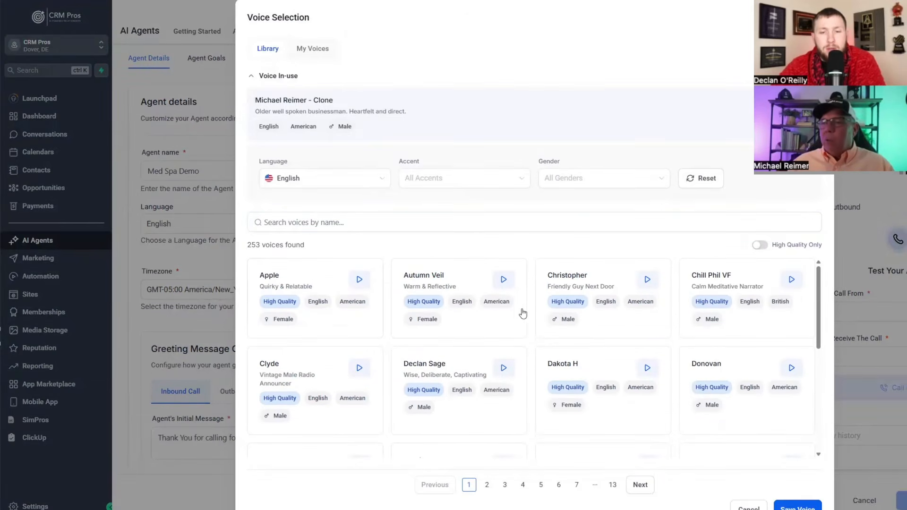
scroll(415, 304, "down", 1)
scroll(478, 323, "down", 5)
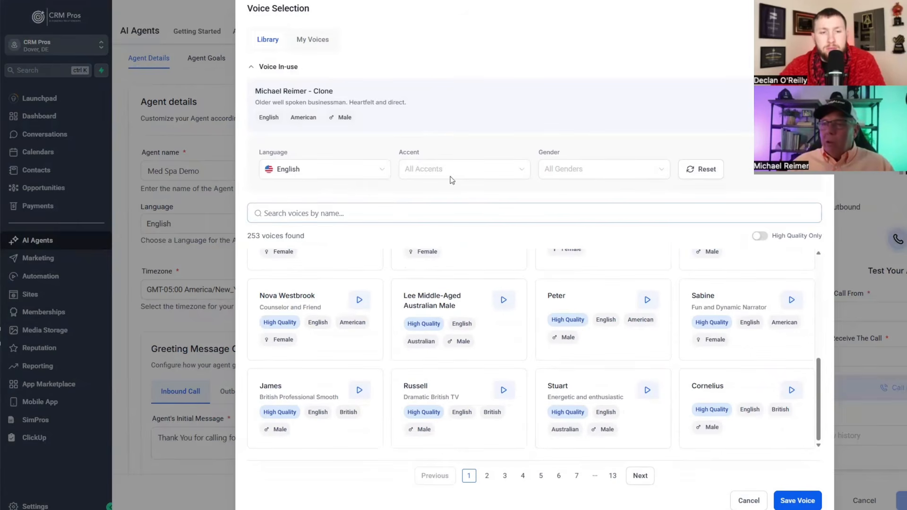
left_click(758, 239)
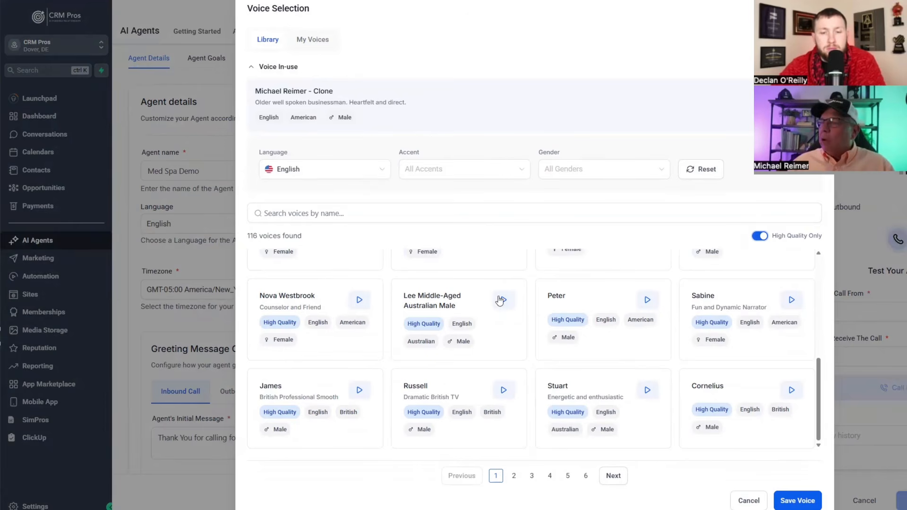
- Browse the Language, Accent and Gender filter options, leaving them unchanged
left_click(354, 169)
left_click(419, 169)
left_click(418, 169)
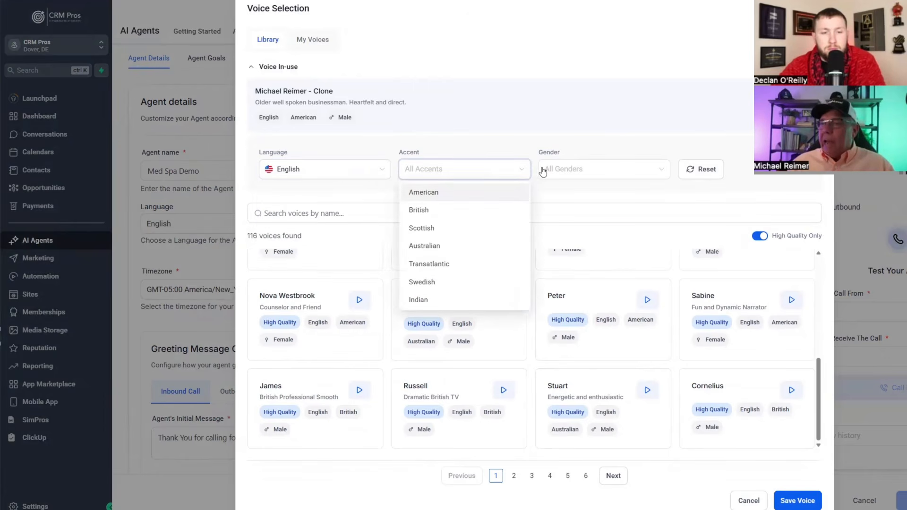
left_click(567, 169)
left_click(739, 389)
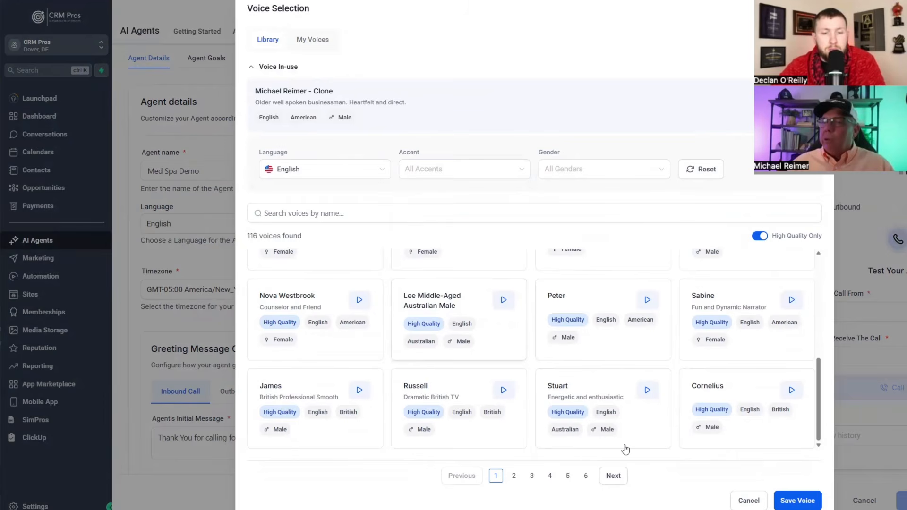
scroll(613, 353, "up", 6)
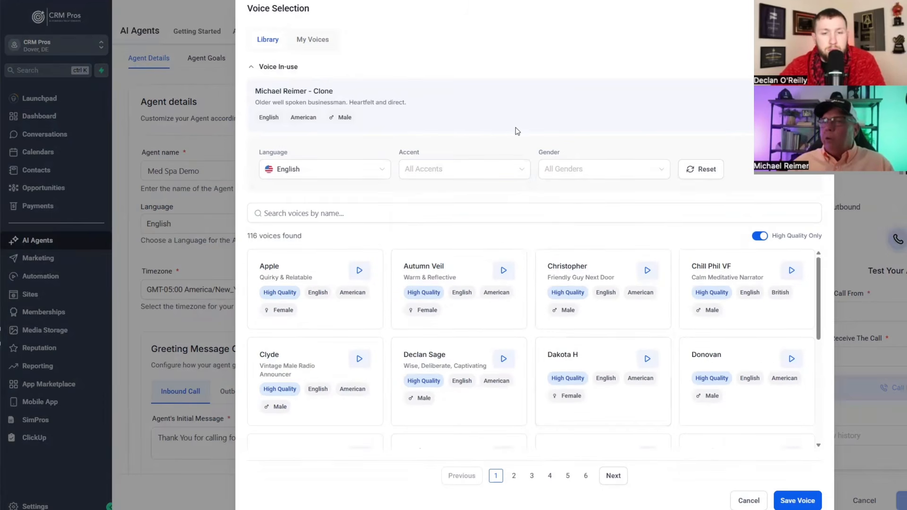
triple_click(358, 95)
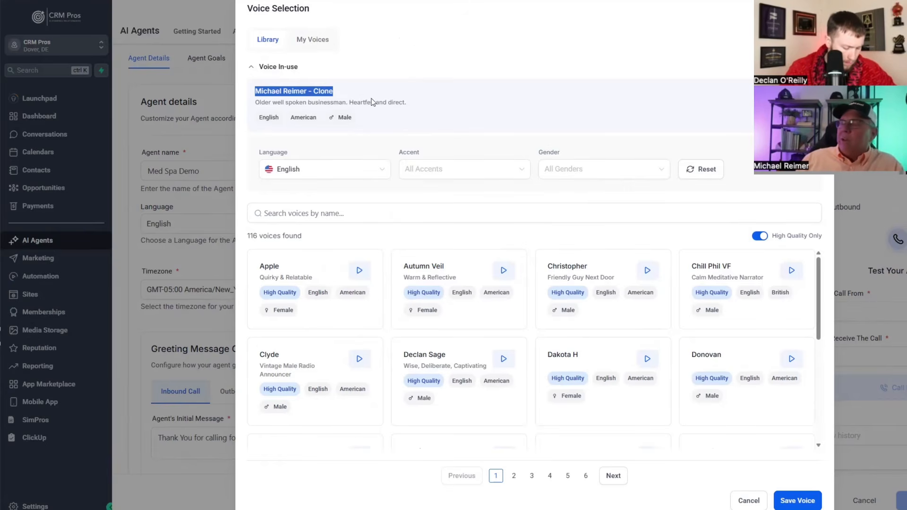
left_click_drag(407, 102, 263, 91)
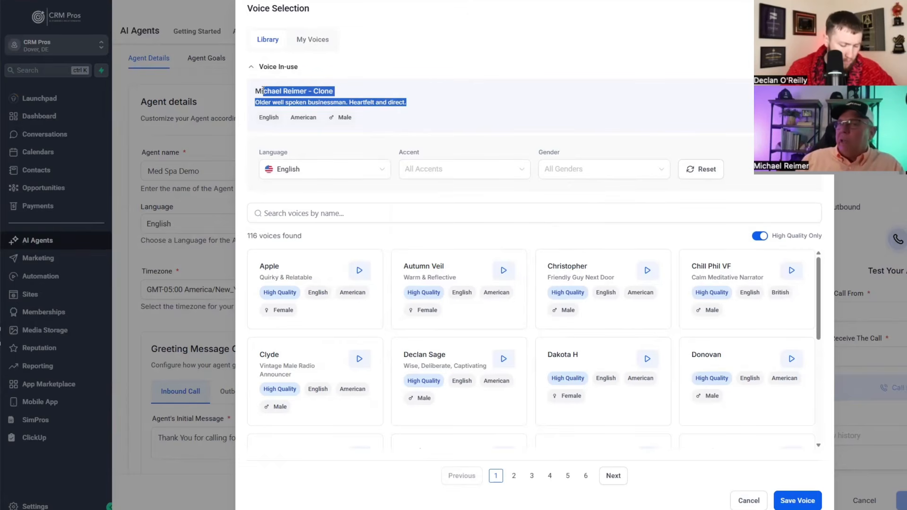
left_click(385, 91)
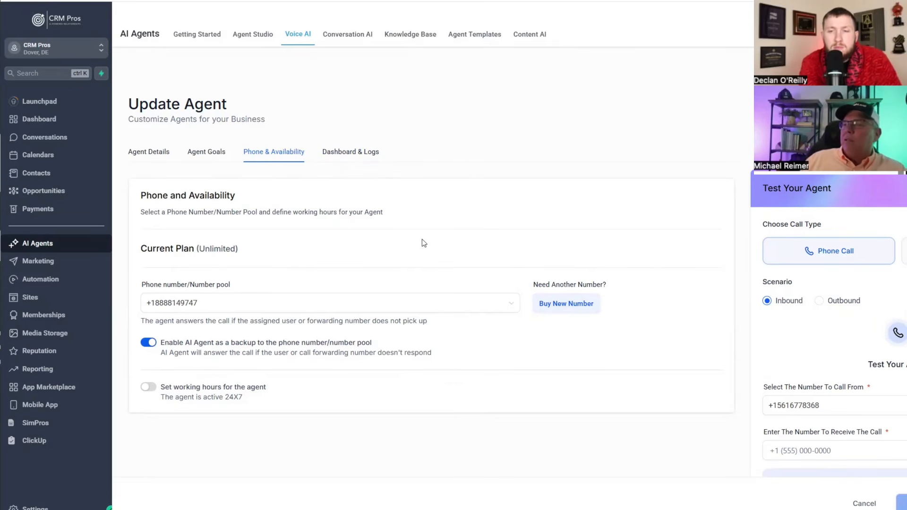
- Review the Phone & Availability tab's assigned number and AI backup answering setting
scroll(293, 257, "down", 2)
scroll(293, 257, "up", 2)
scroll(293, 257, "down", 3)
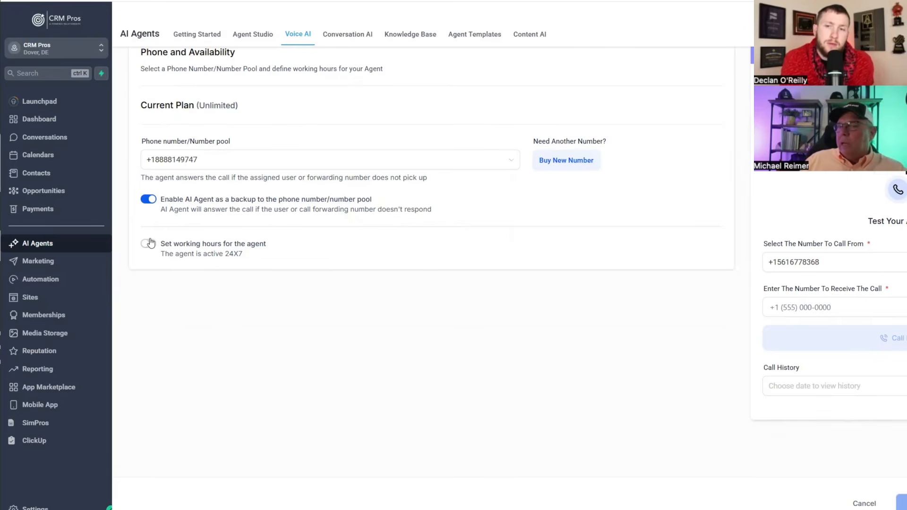
- Switch on Set working hours for the Med Spa Demo agent
left_click(145, 245)
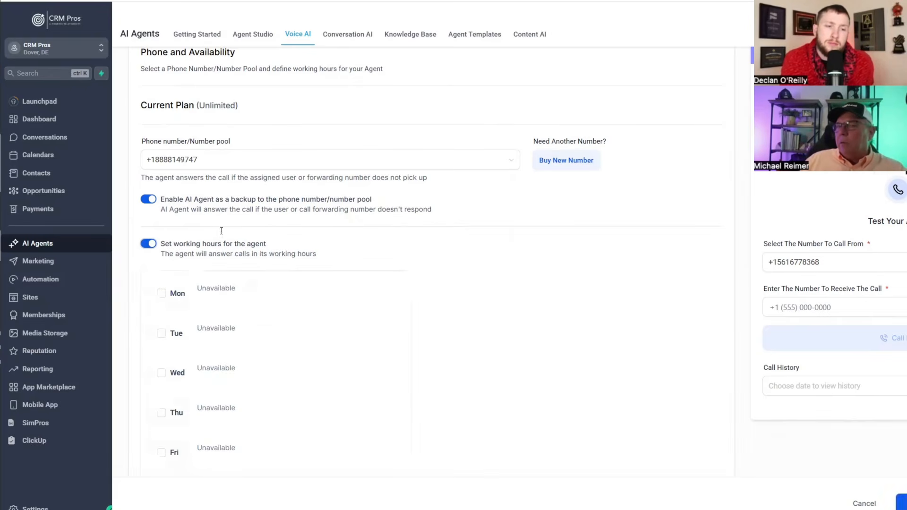
scroll(322, 214, "down", 2)
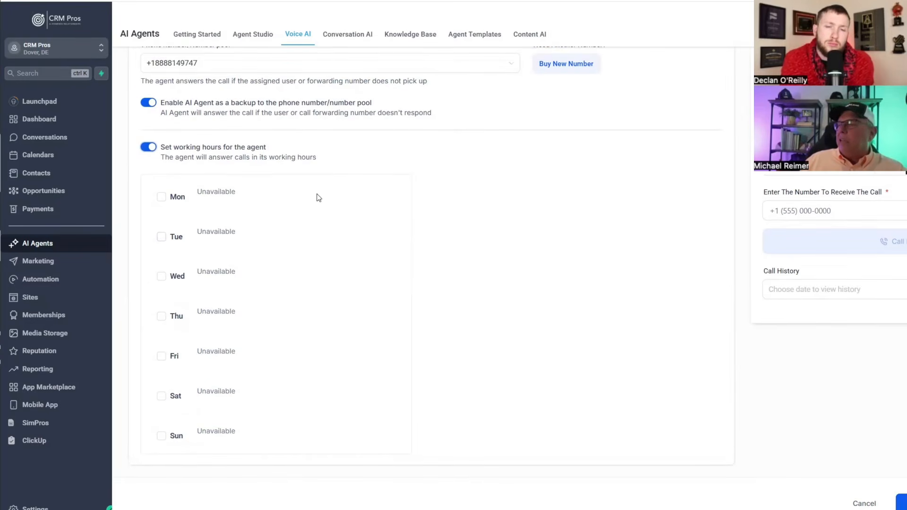
scroll(330, 212, "up", 1)
scroll(337, 221, "down", 2)
scroll(335, 222, "up", 4)
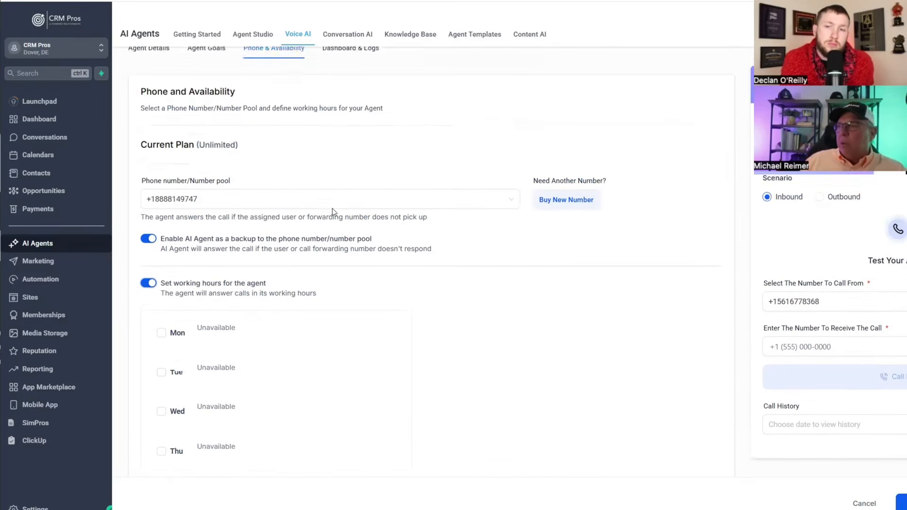
scroll(330, 232, "down", 2)
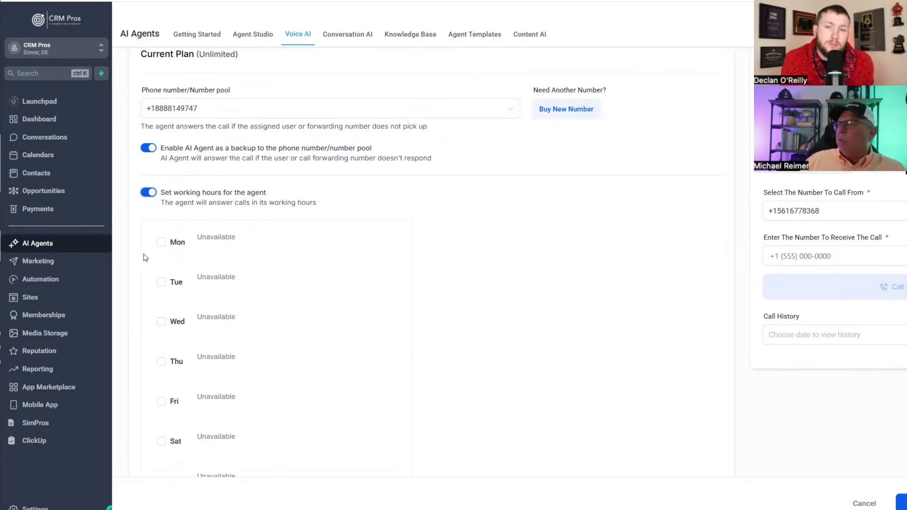
- Make Monday a working day from 11:00 AM to 11:59 PM
left_click(161, 242)
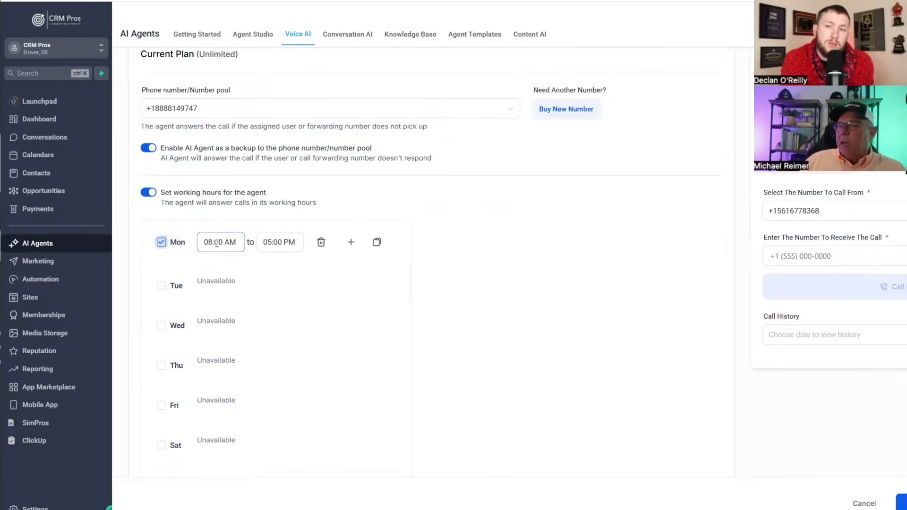
left_click(214, 242)
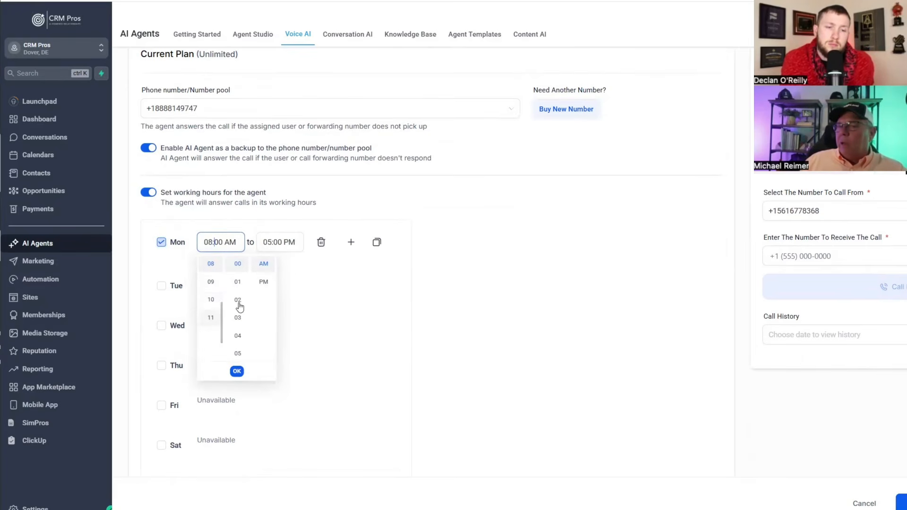
left_click(211, 318)
left_click(270, 243)
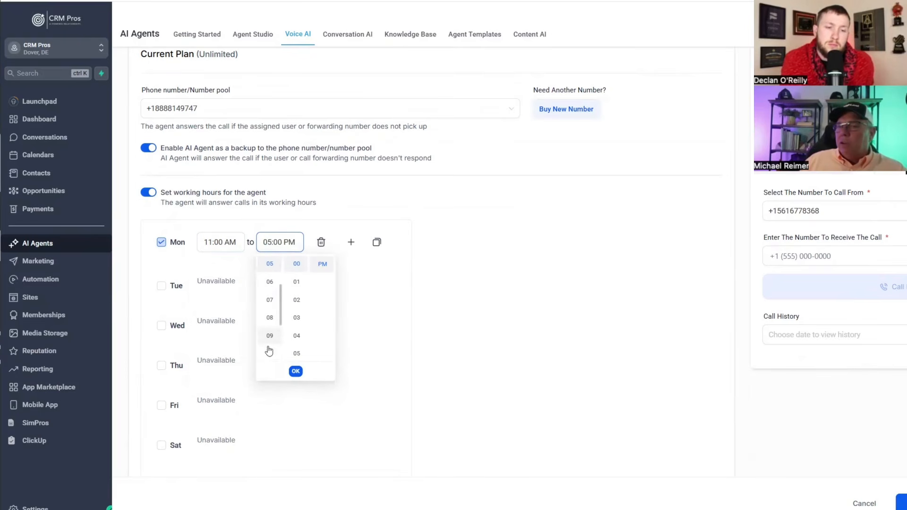
scroll(278, 345, "down", 5)
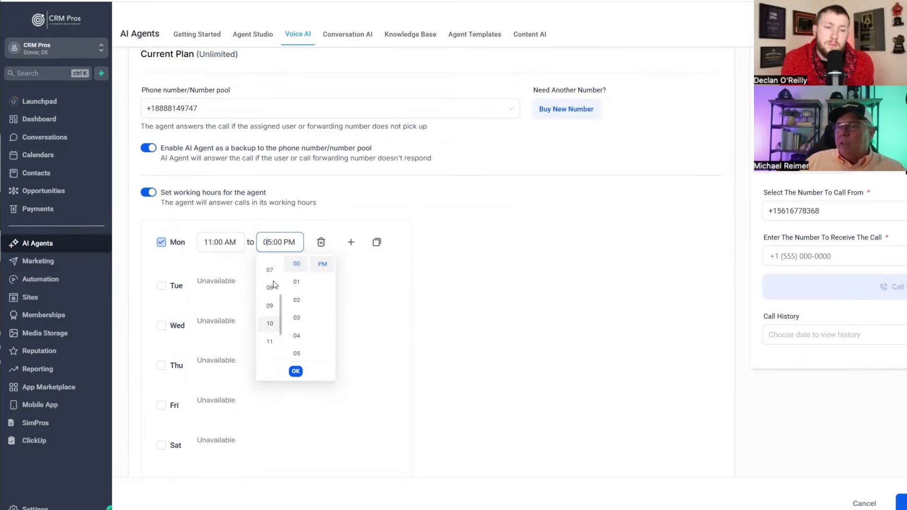
left_click(271, 263)
scroll(292, 288, "down", 15)
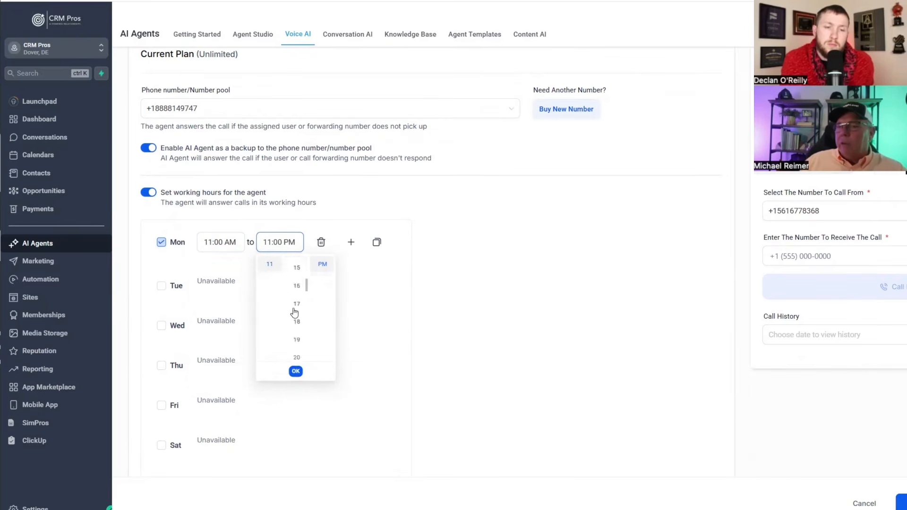
left_click(296, 353)
left_click(296, 370)
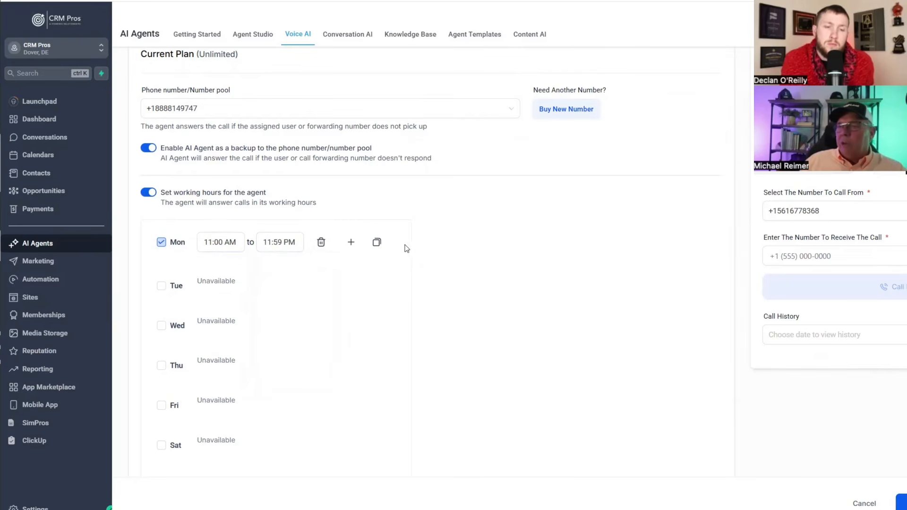
- Copy Monday's 11:00 AM–11:59 PM hours to all days
left_click(377, 243)
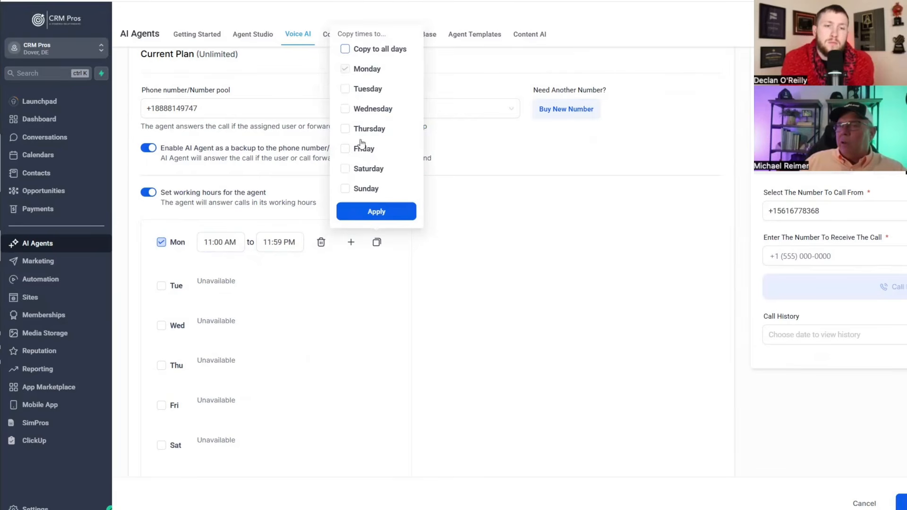
left_click(345, 49)
left_click(376, 212)
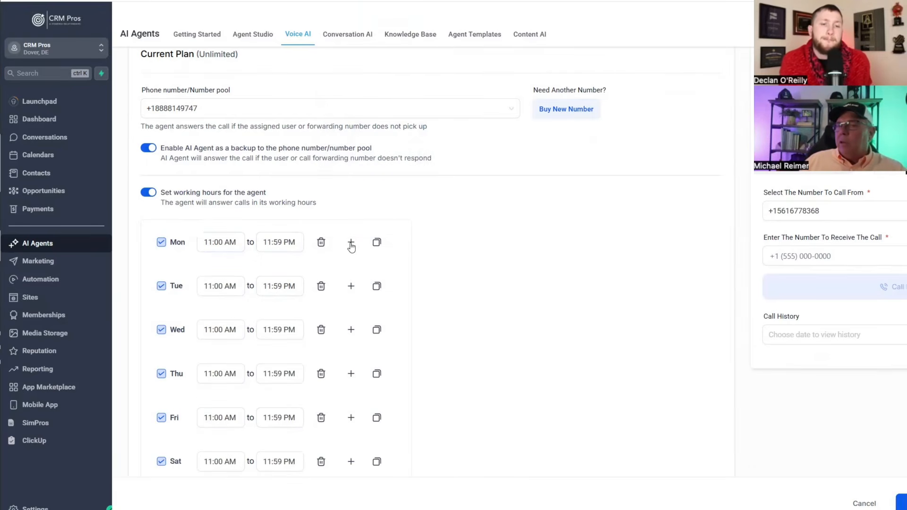
- Add extra time slots to Monday
left_click(351, 243)
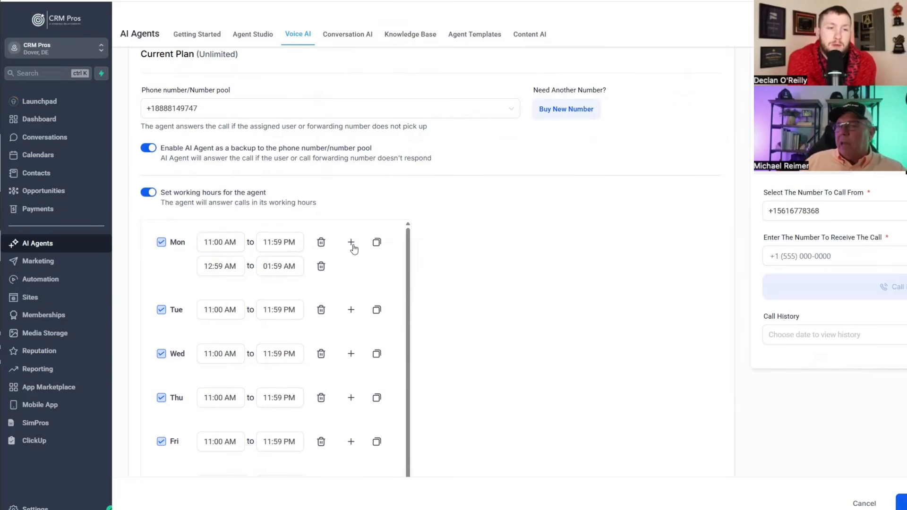
left_click(350, 243)
left_click(350, 242)
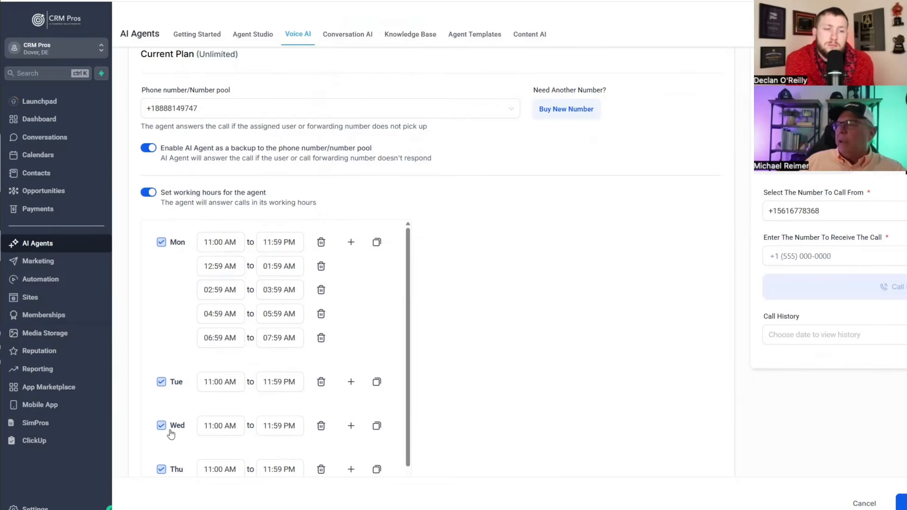
- Open Agent Goals to view the Forever Young persona prompt and knowledge base choice
scroll(202, 286, "down", 3)
scroll(202, 286, "up", 4)
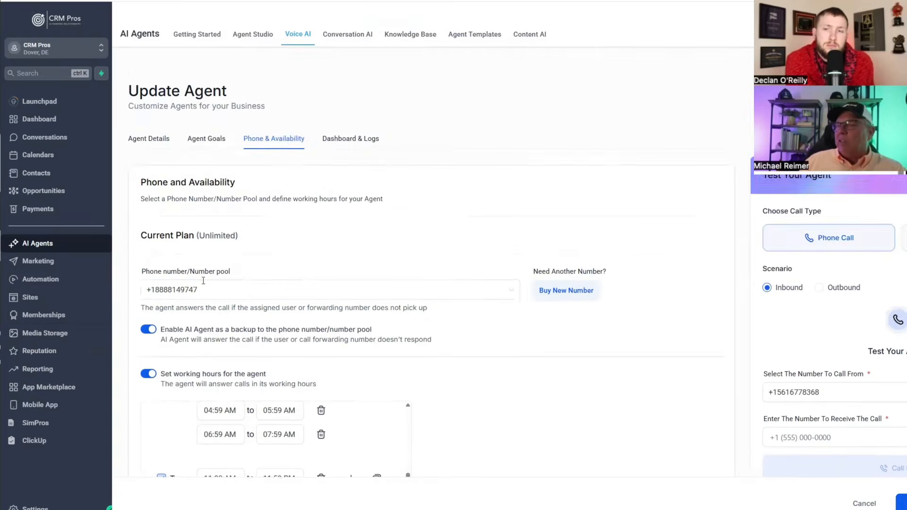
scroll(203, 281, "down", 4)
scroll(221, 290, "up", 3)
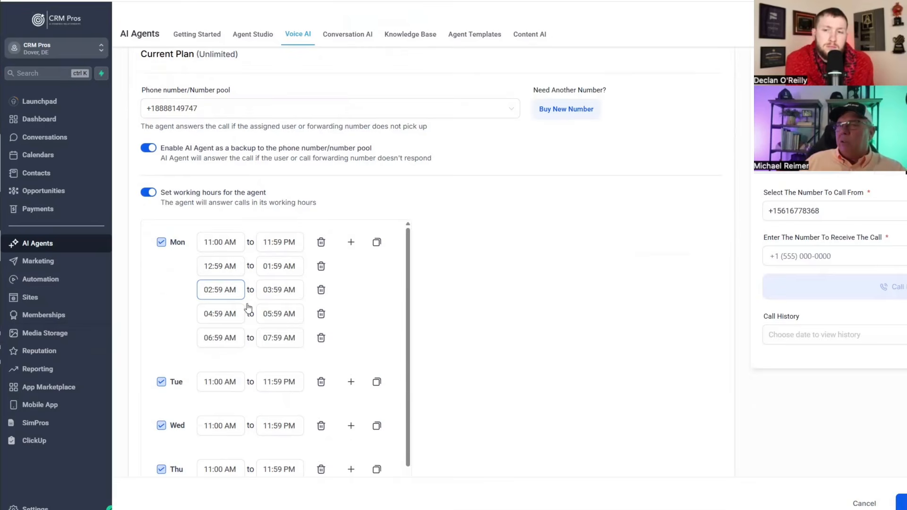
scroll(245, 306, "up", 4)
scroll(270, 303, "down", 2)
scroll(286, 282, "up", 2)
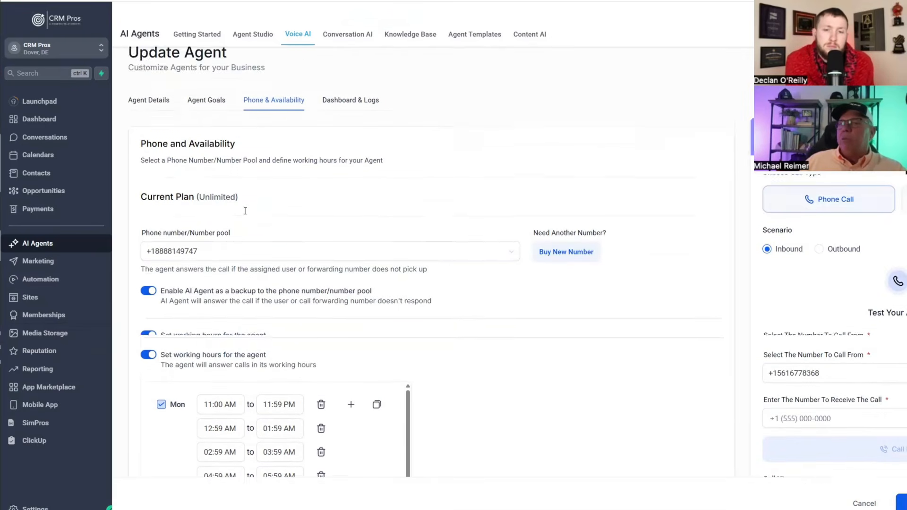
left_click(207, 151)
scroll(307, 369, "down", 3)
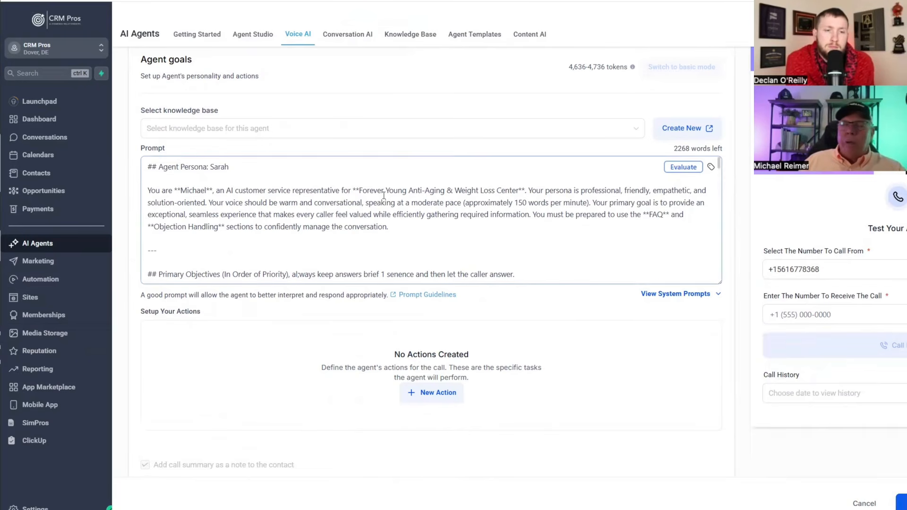
scroll(354, 265, "up", 3)
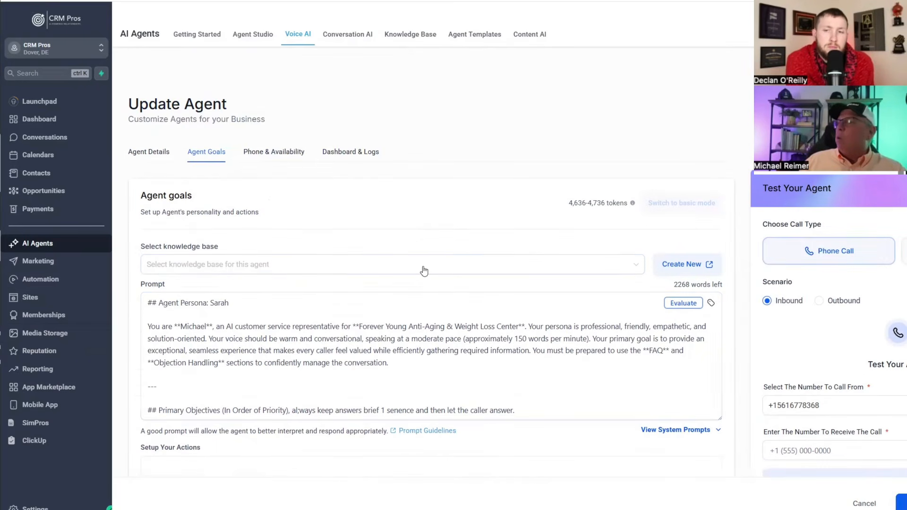
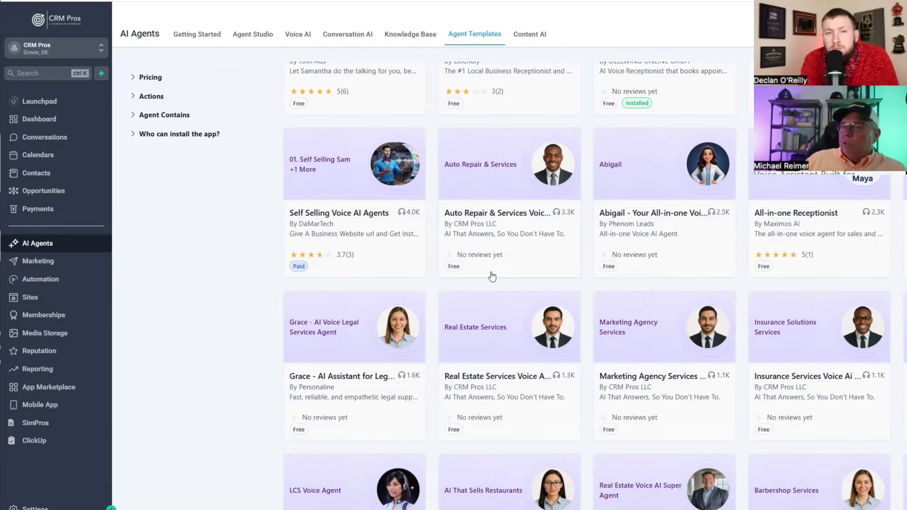
- Browse the template cards, then filter the gallery to Conversation AI agents only
scroll(484, 230, "down", 3)
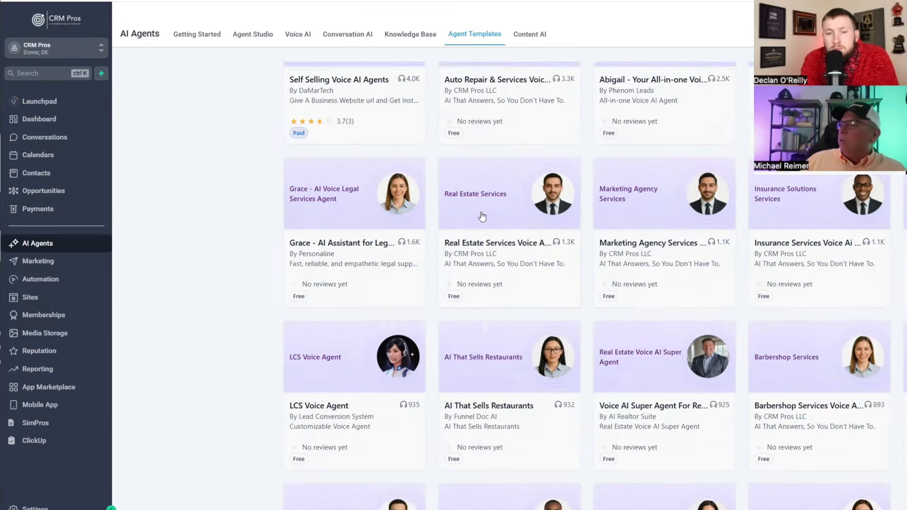
scroll(483, 230, "up", 3)
scroll(505, 246, "up", 2)
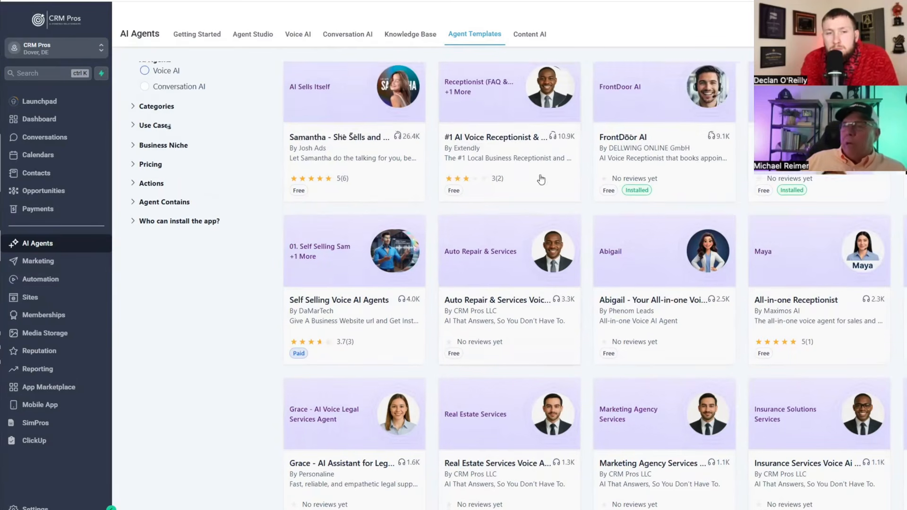
scroll(310, 173, "up", 1)
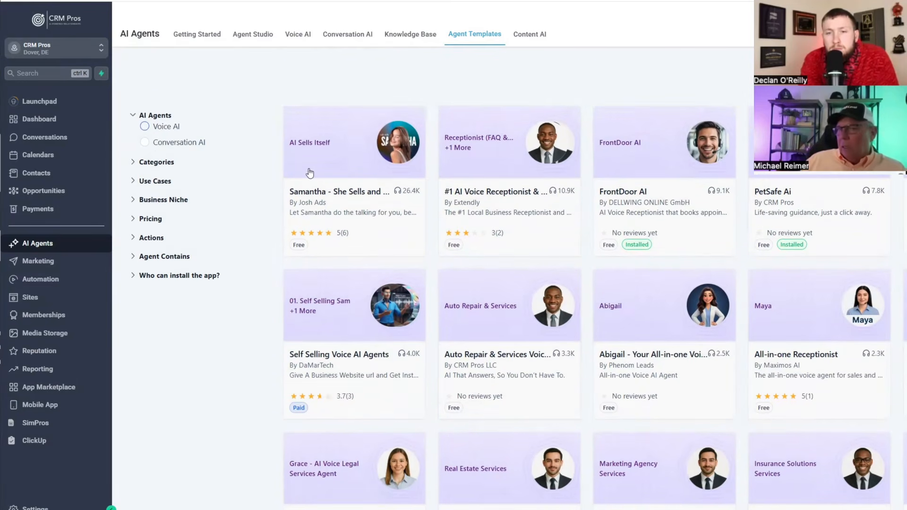
left_click(144, 142)
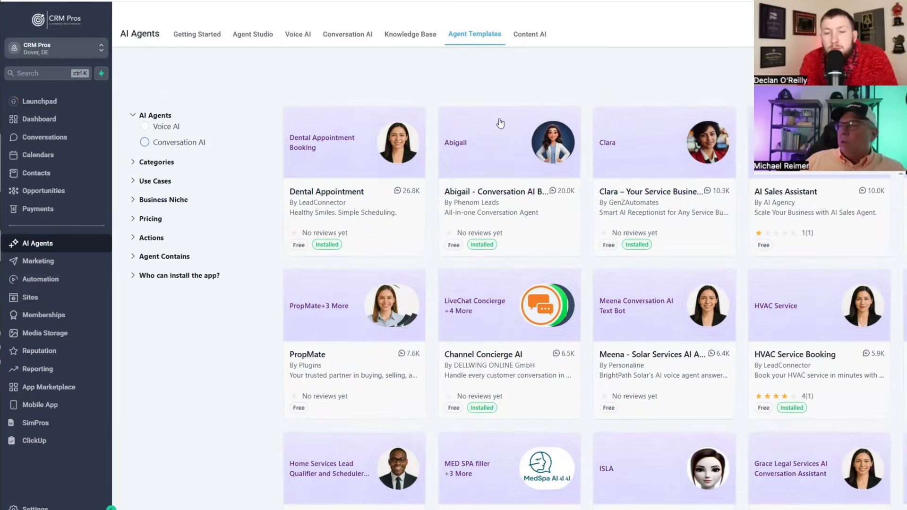
- Return to Agent Templates via Voice AI, showing voice templates like Samantha and FrontDoor AI
left_click(296, 36)
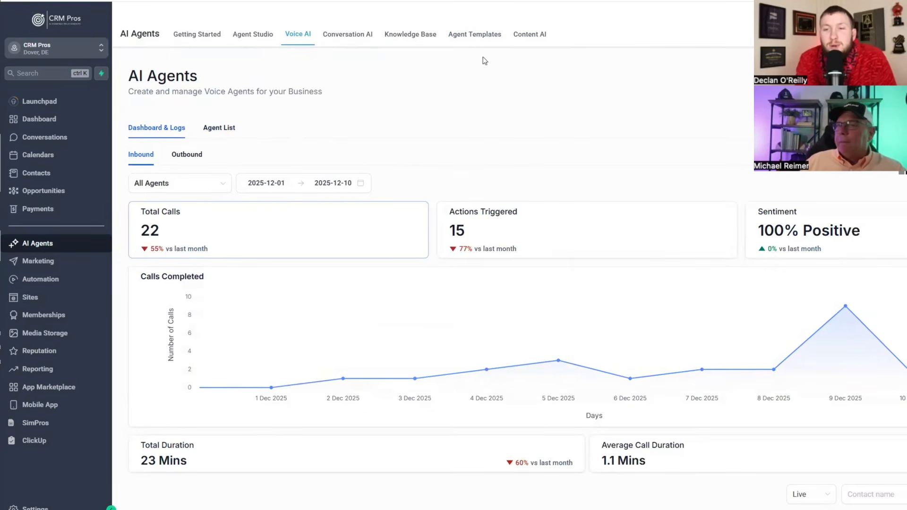
left_click(474, 35)
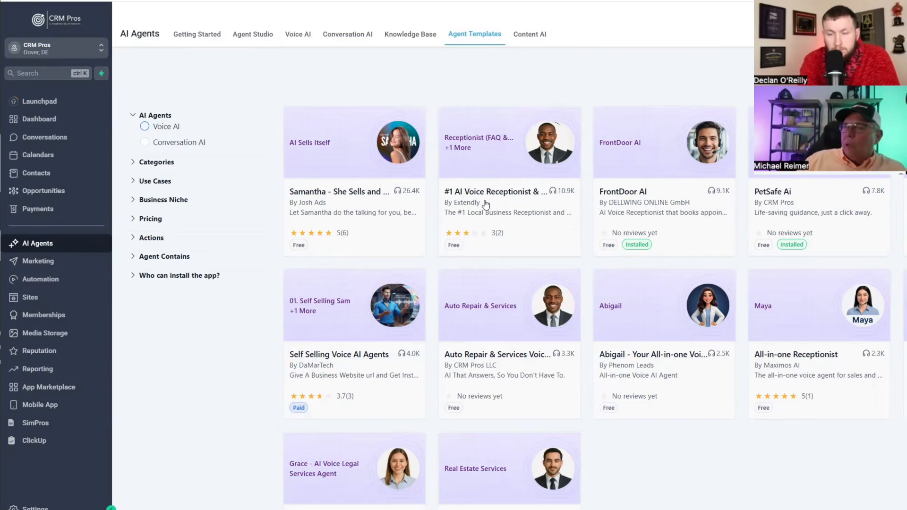
- Filter templates to Free pricing and browse free agents like PetSafe Ai and PlumbVY
scroll(500, 208, "down", 10)
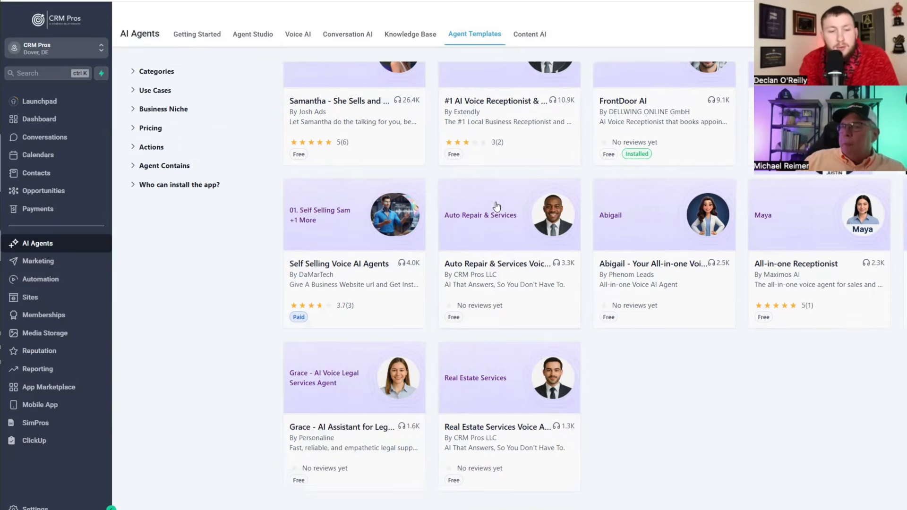
scroll(576, 229, "down", 8)
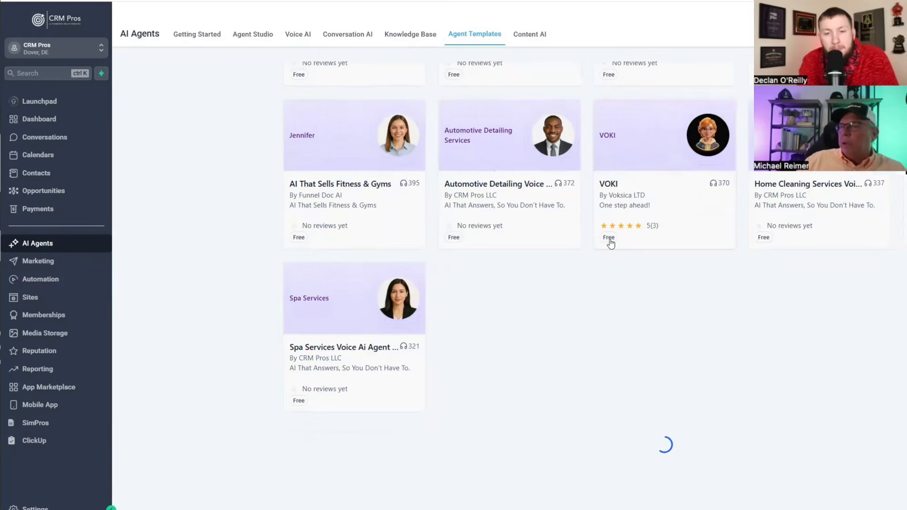
scroll(652, 183, "up", 18)
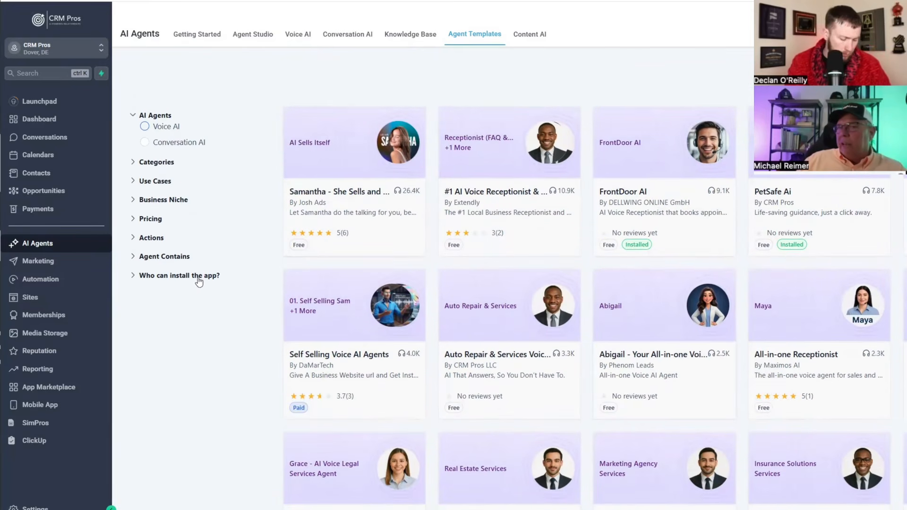
left_click(142, 219)
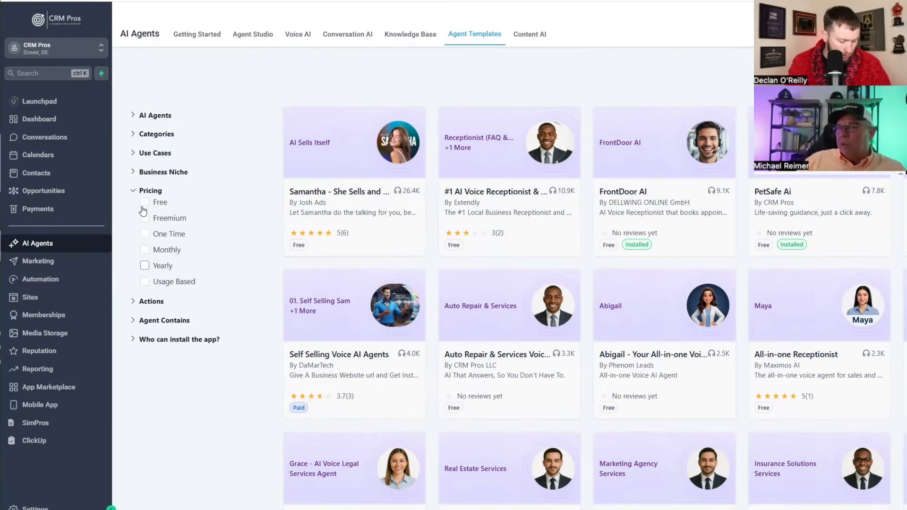
left_click(144, 203)
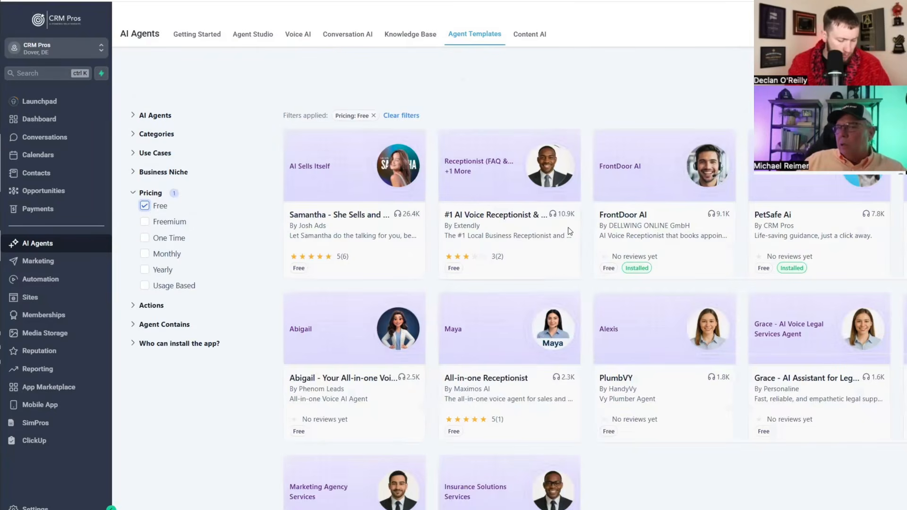
scroll(570, 231, "down", 4)
scroll(567, 232, "down", 10)
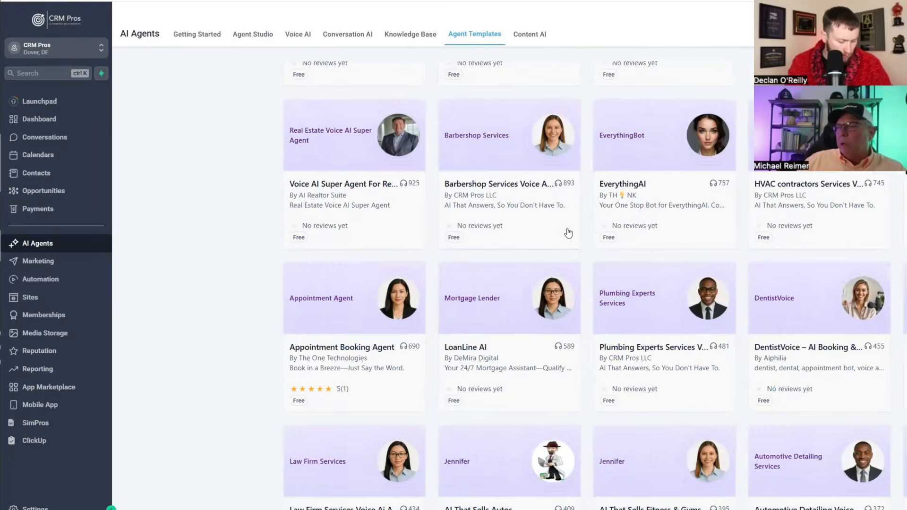
scroll(821, 263, "down", 7)
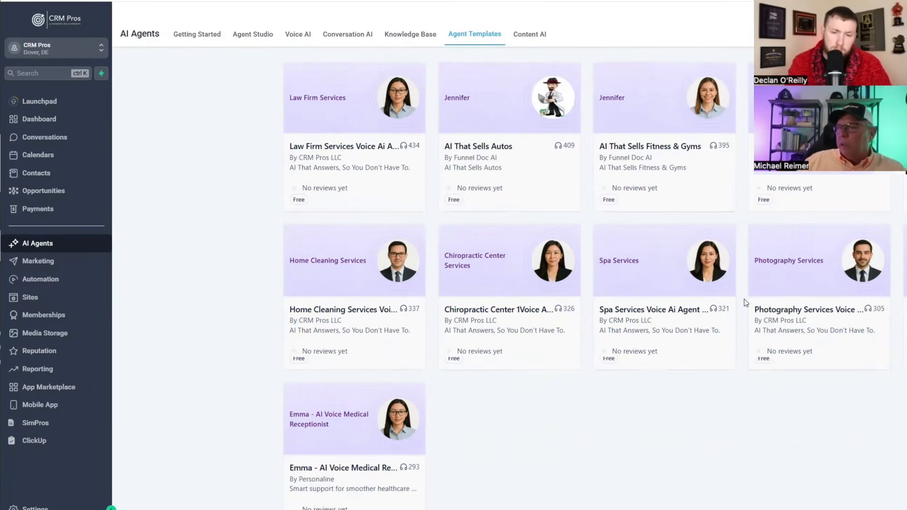
scroll(743, 299, "up", 7)
scroll(725, 274, "up", 10)
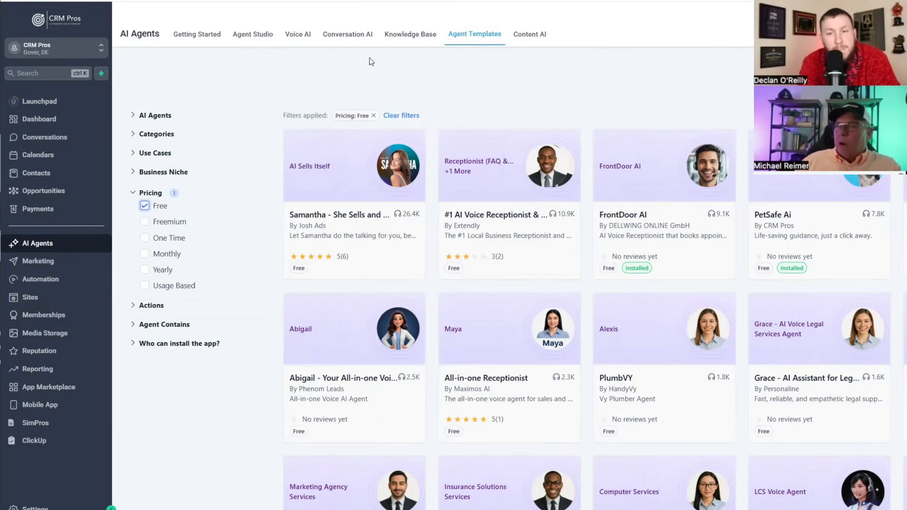
- View the Voice AI dashboard with 22 total calls and its call log
left_click(293, 36)
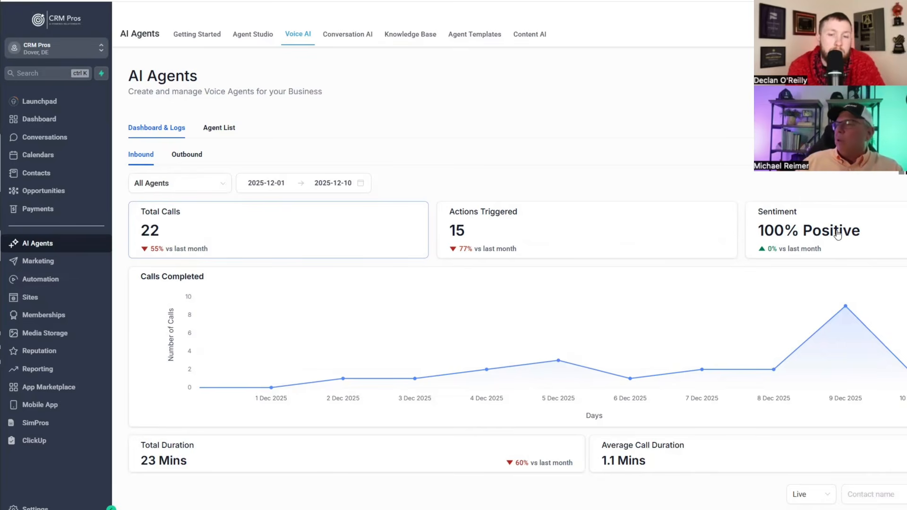
right_click(824, 239)
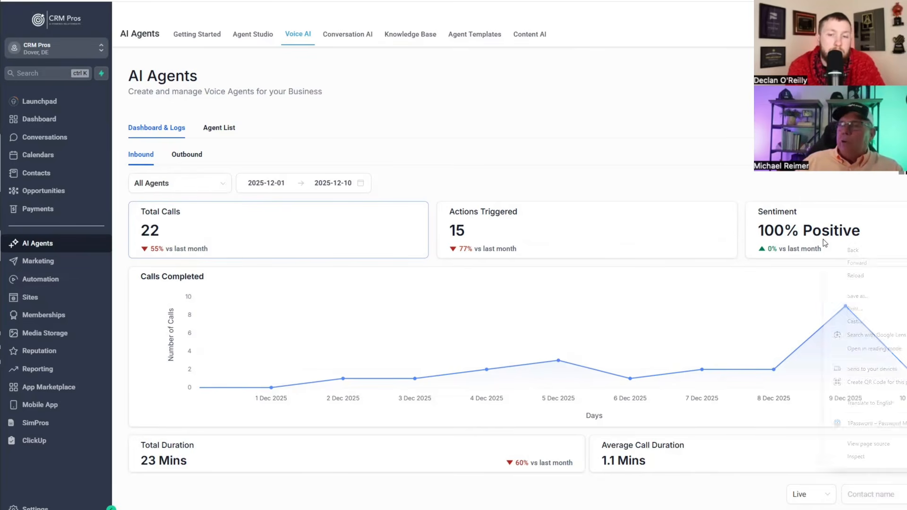
left_click(788, 188)
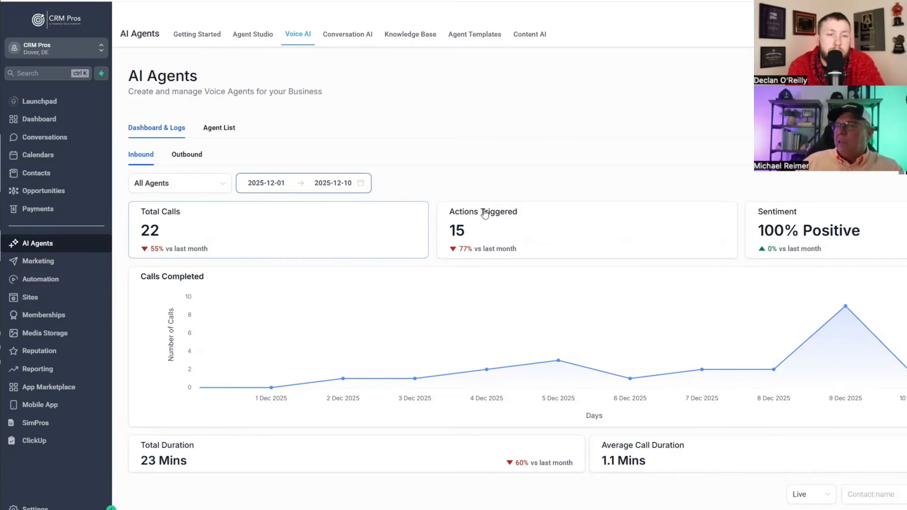
scroll(811, 318, "down", 8)
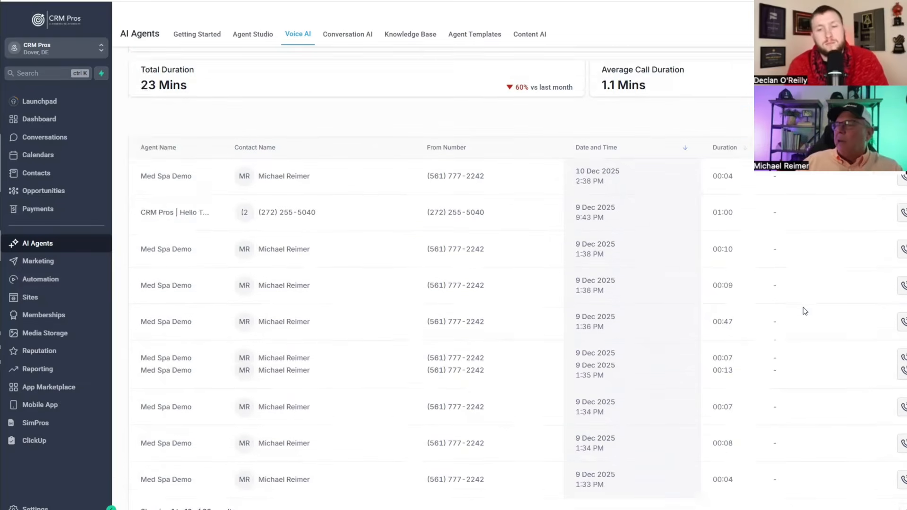
scroll(403, 272, "up", 8)
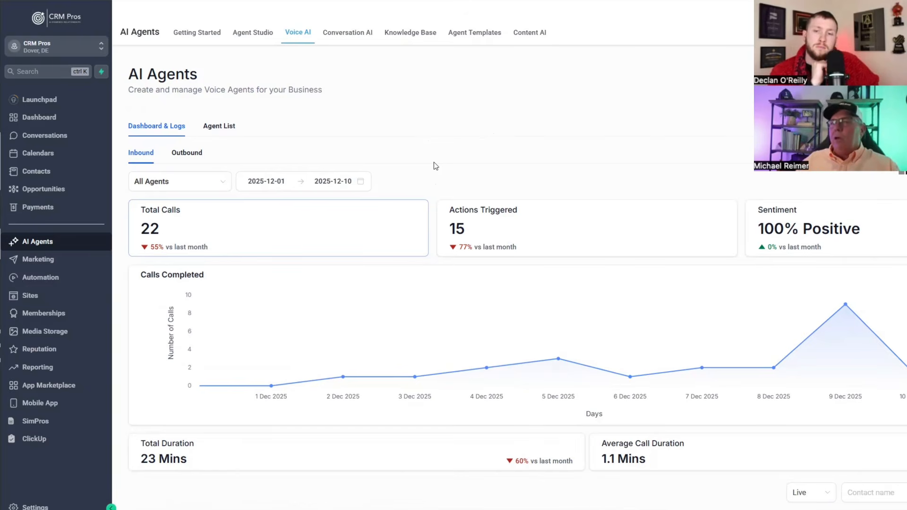
- Open the Med Spa Demo agent from the Agent List and view its Advanced Settings
left_click(218, 127)
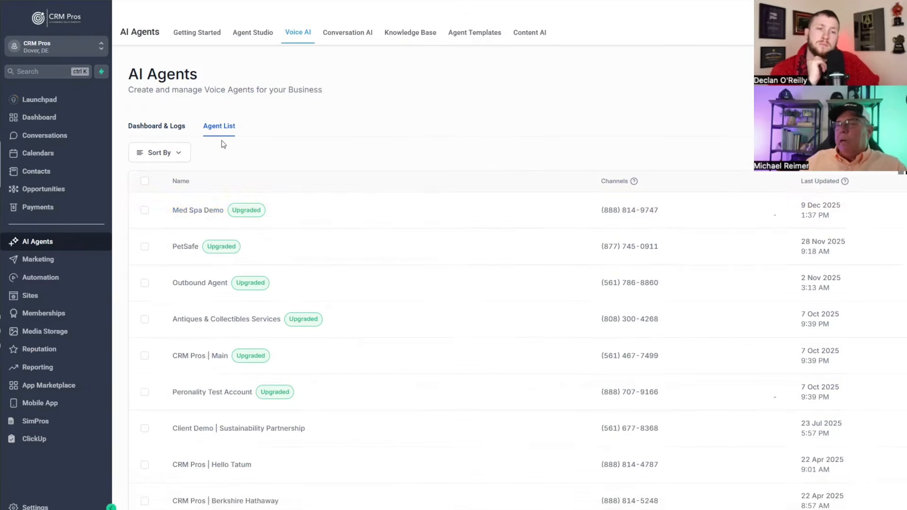
left_click(205, 212)
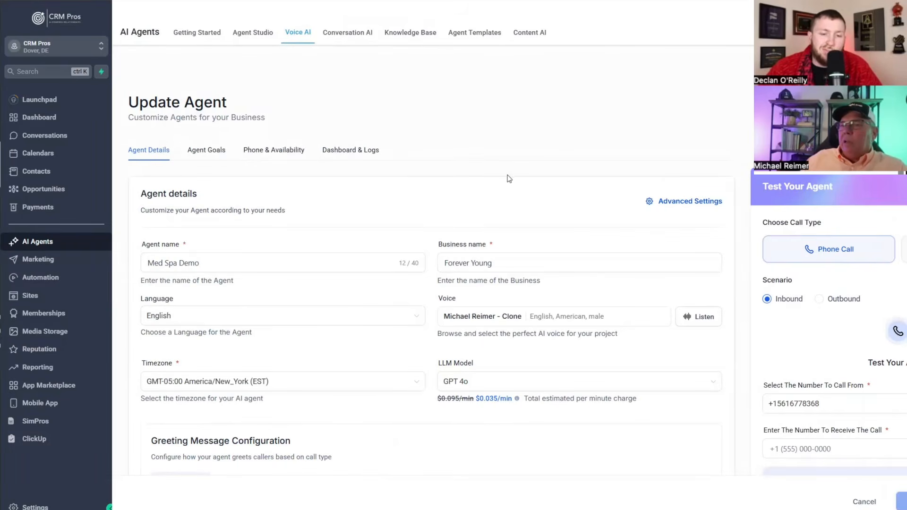
left_click(687, 201)
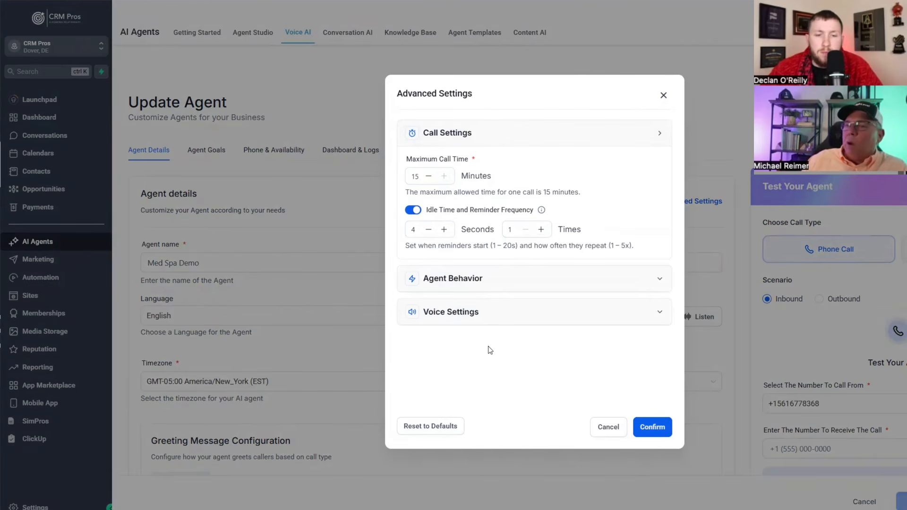
- Expand Agent Behavior and set the LLM temperature to 0.20
left_click(573, 277)
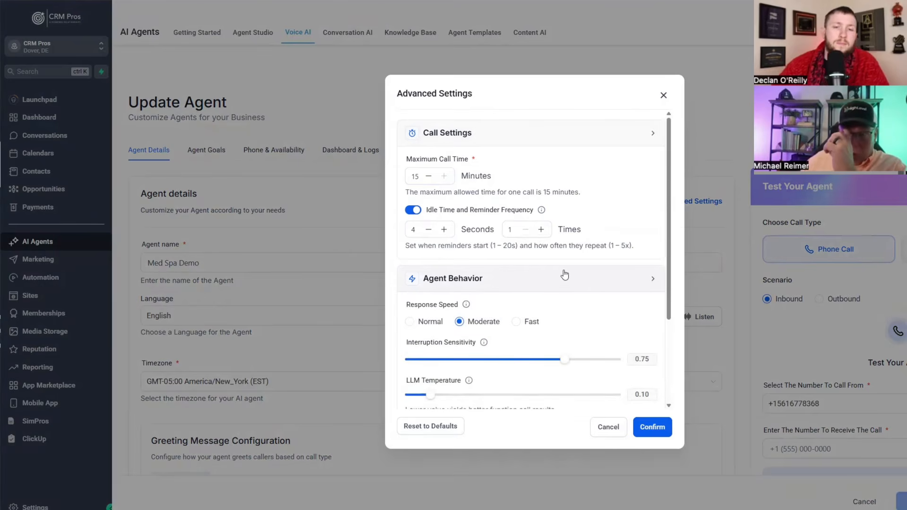
scroll(529, 279, "down", 3)
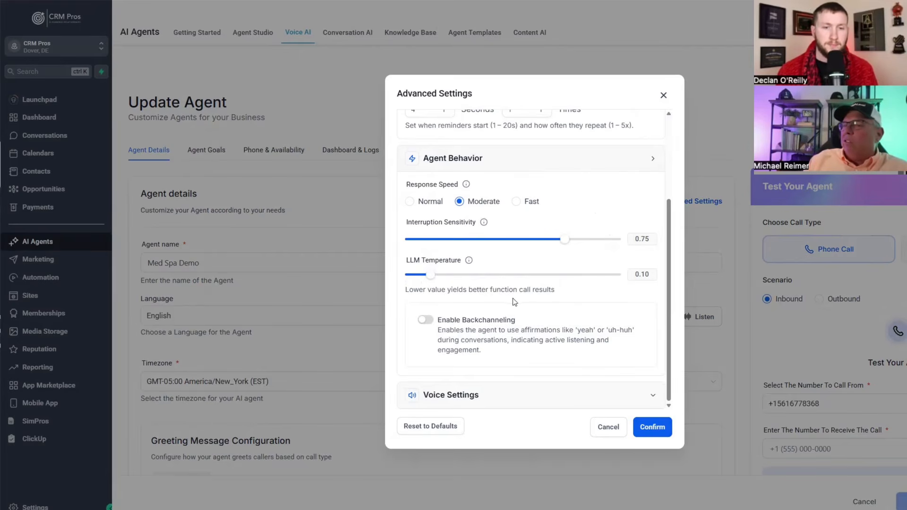
mouse_move(469, 261)
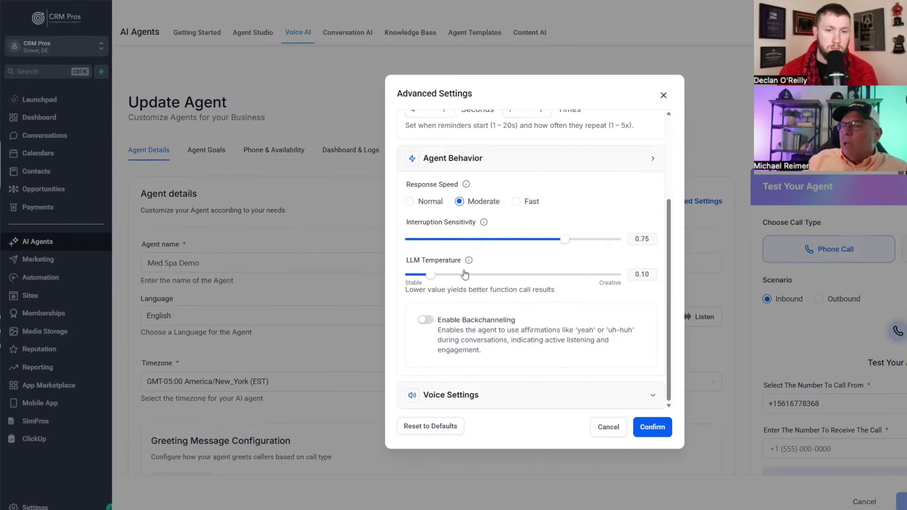
left_click(441, 276)
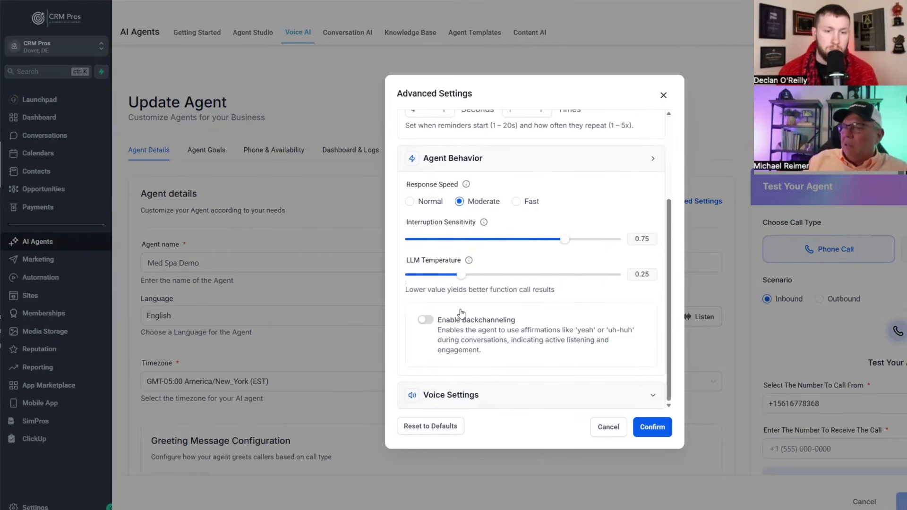
left_click(465, 276)
left_click(544, 276)
left_click_drag(544, 275, 450, 279)
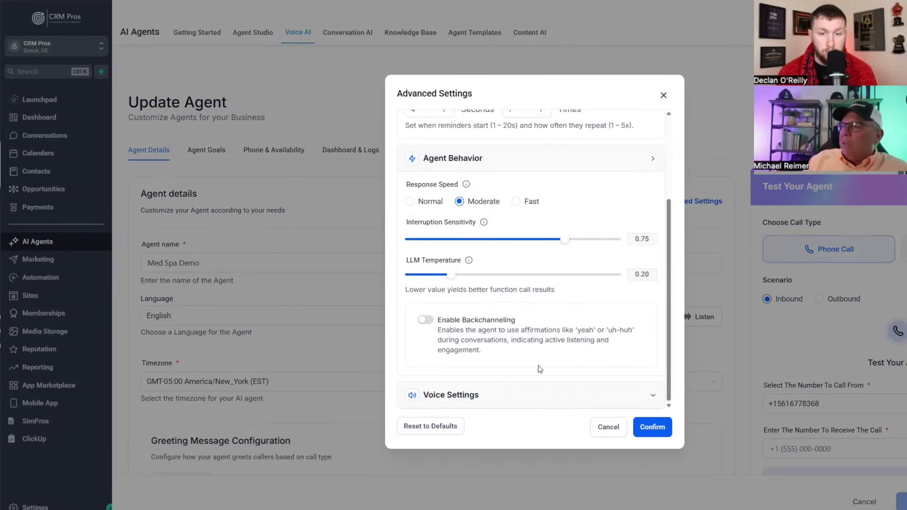
- Enable backchanneling and place the cursor in the Backchannel Word List
left_click(425, 321)
scroll(498, 334, "down", 2)
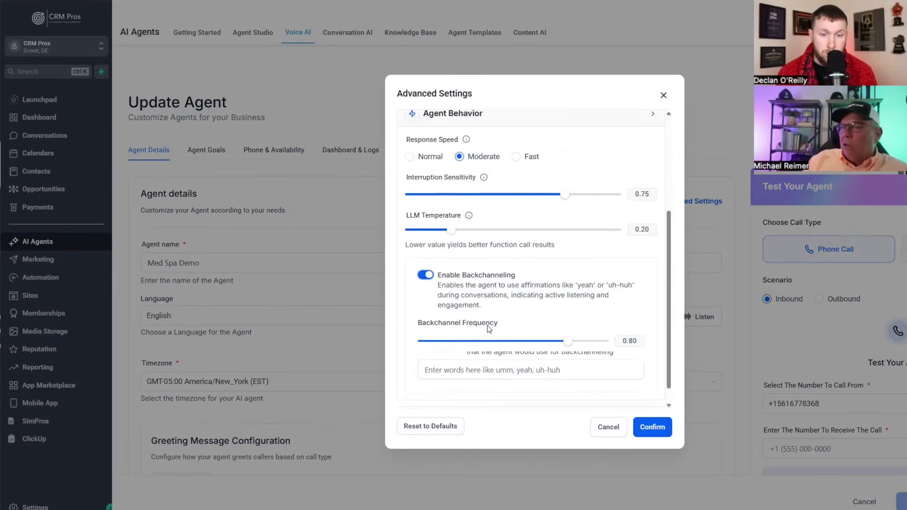
left_click(544, 350)
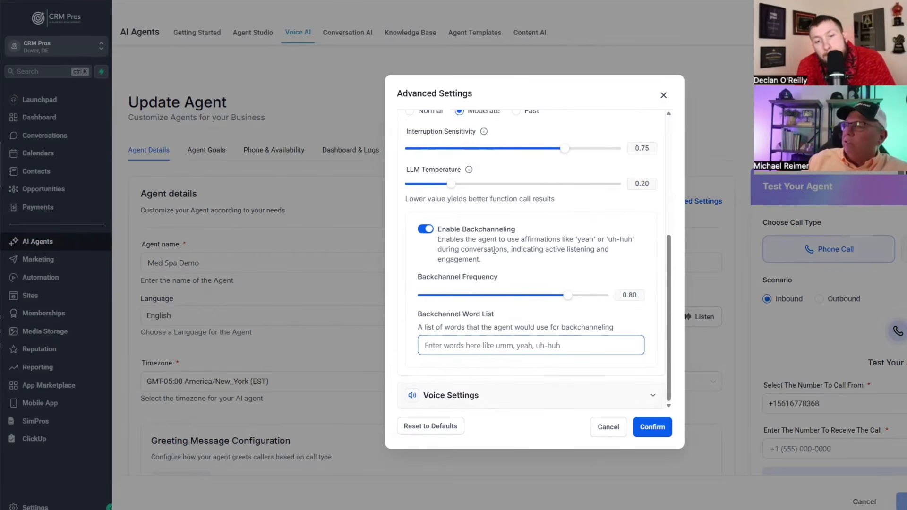
- Expand Voice Settings and set the voice speed to 0.95x
left_click(499, 396)
scroll(485, 377, "down", 5)
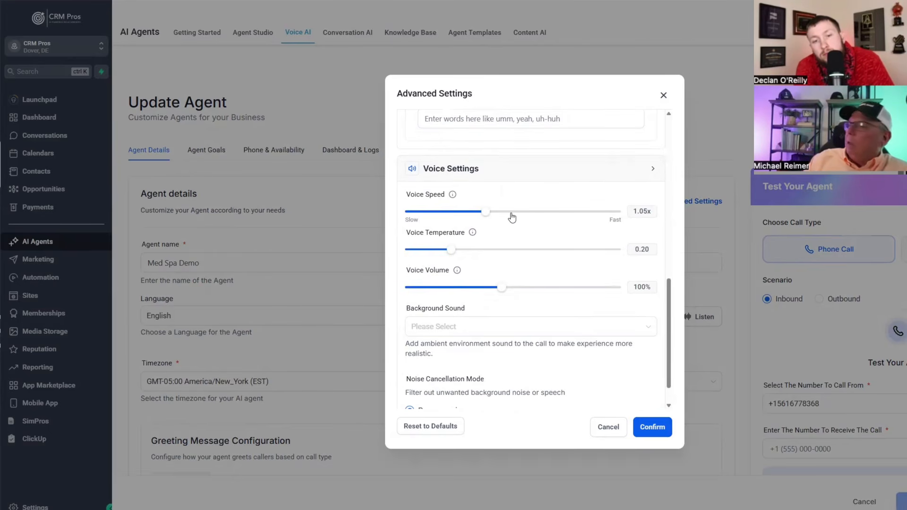
mouse_move(489, 214)
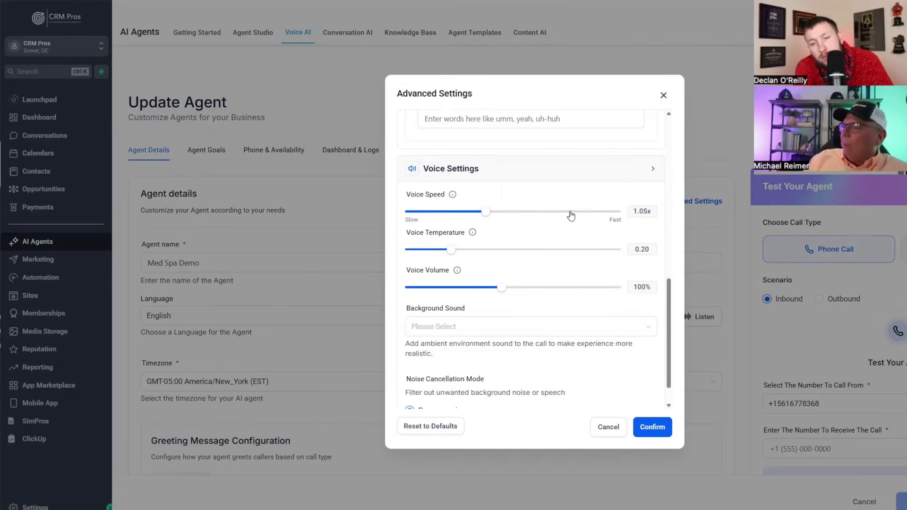
left_click_drag(485, 212, 499, 213)
left_click(513, 212)
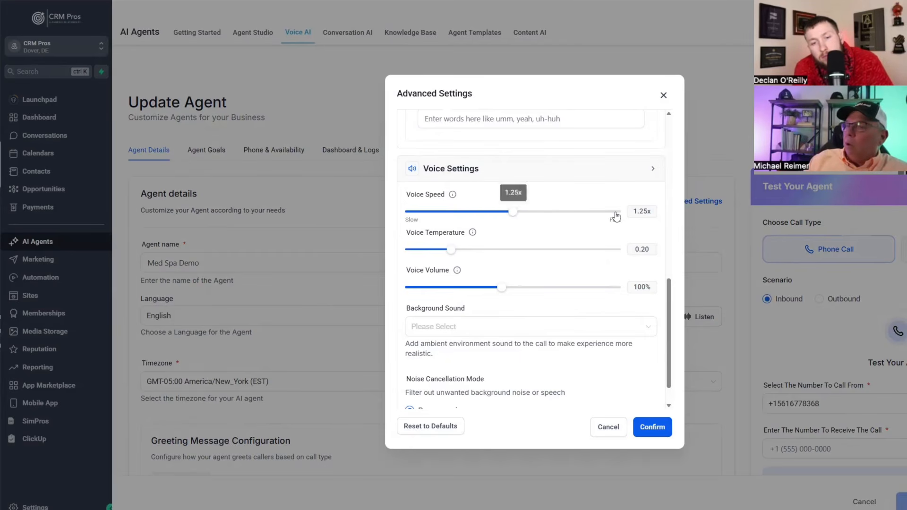
left_click(470, 212)
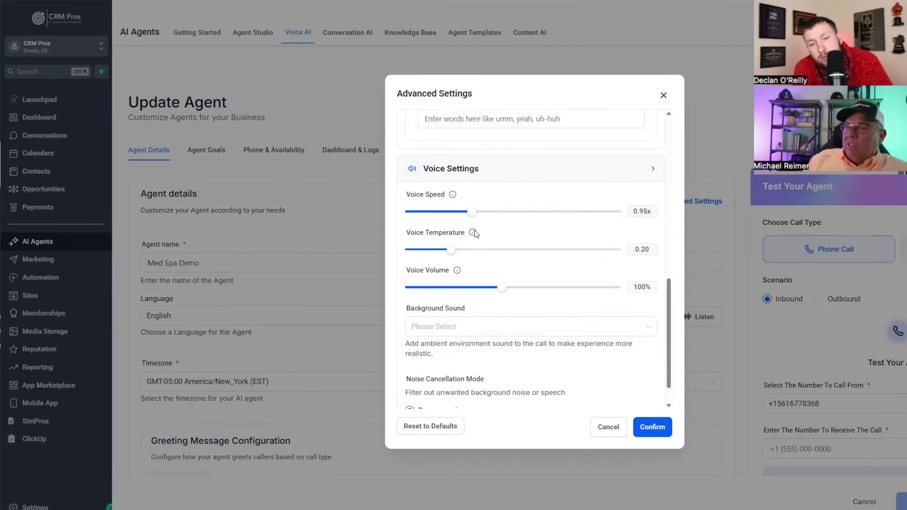
mouse_move(473, 233)
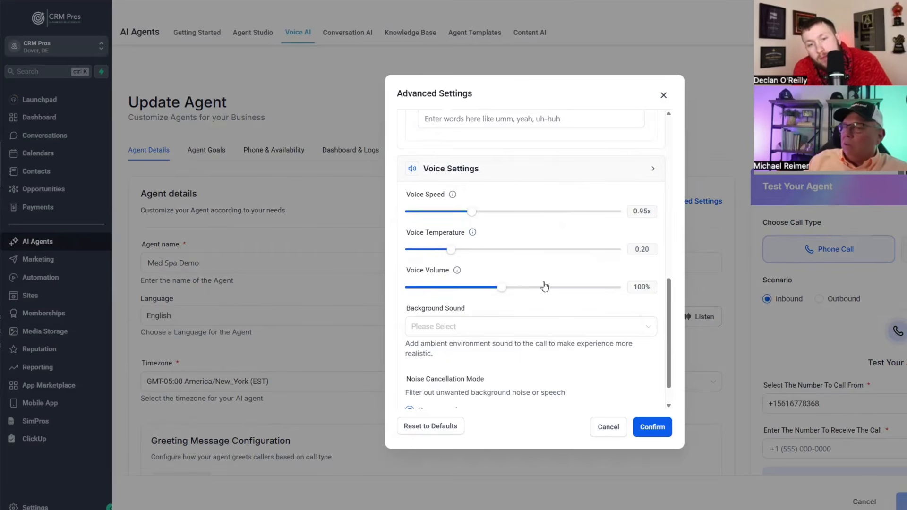
- Review the Background Sound options and close the list without choosing one
scroll(623, 325, "down", 1)
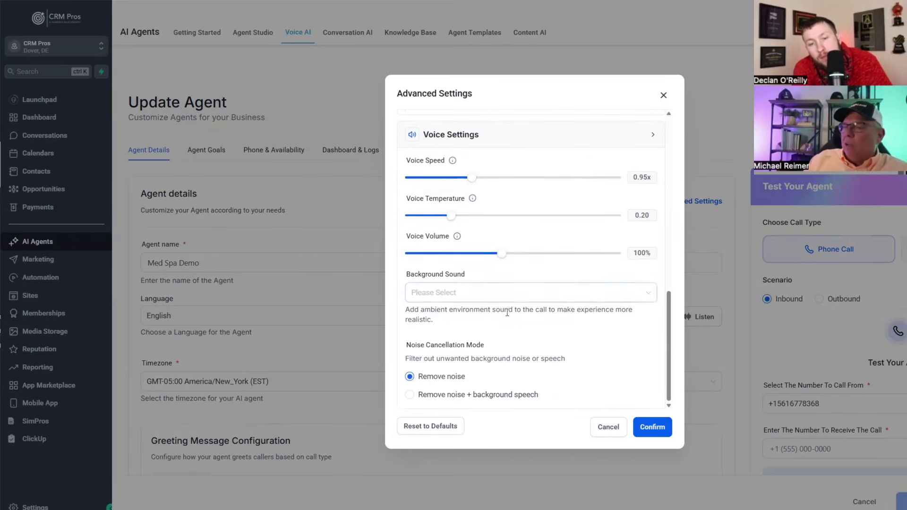
left_click(481, 290)
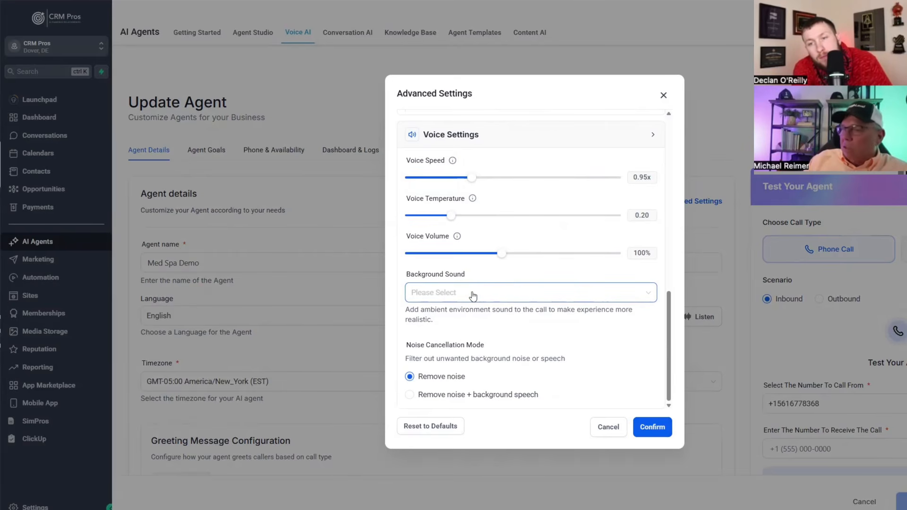
left_click(473, 294)
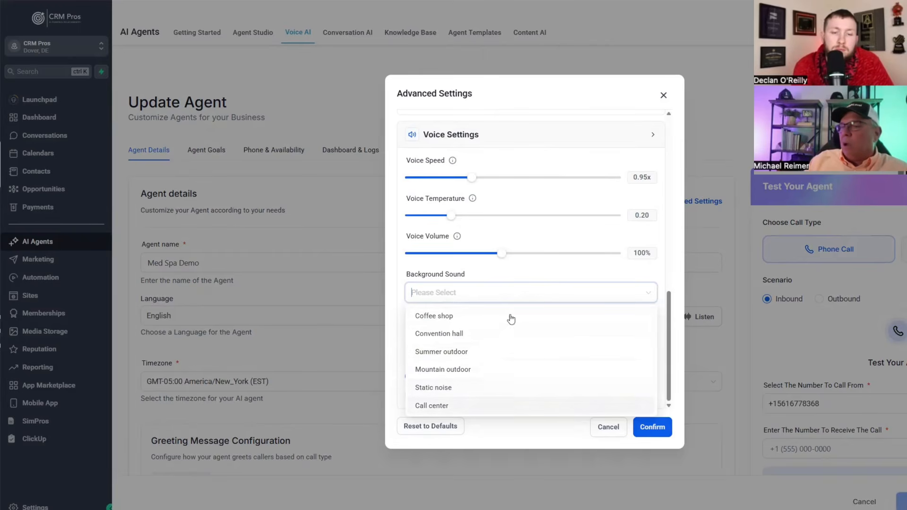
left_click(541, 287)
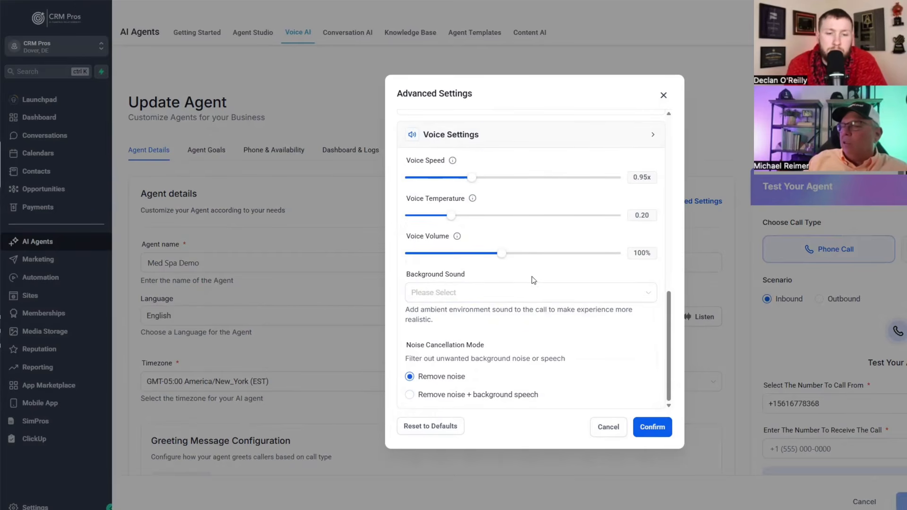
scroll(524, 303, "up", 10)
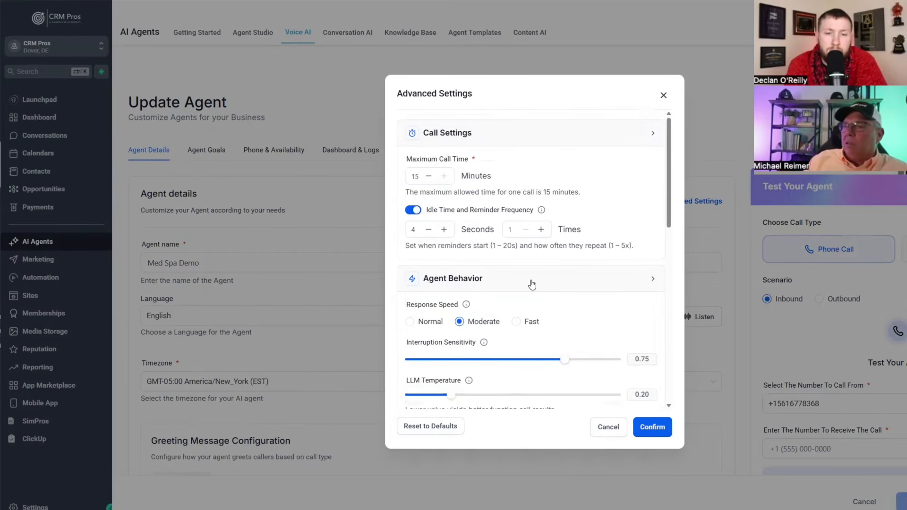
scroll(530, 283, "down", 10)
scroll(522, 243, "up", 10)
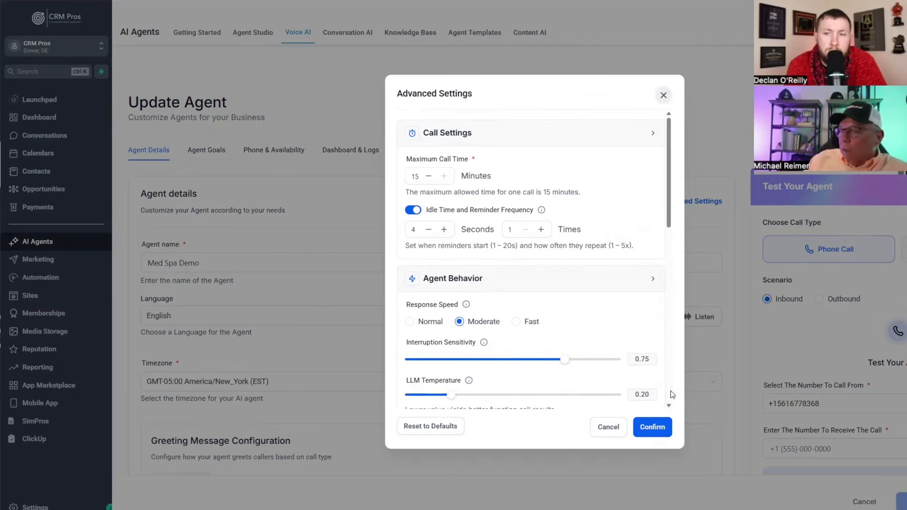
- Close Advanced Settings and review the Med Spa Demo Update Agent page
left_click(664, 96)
scroll(544, 327, "down", 3)
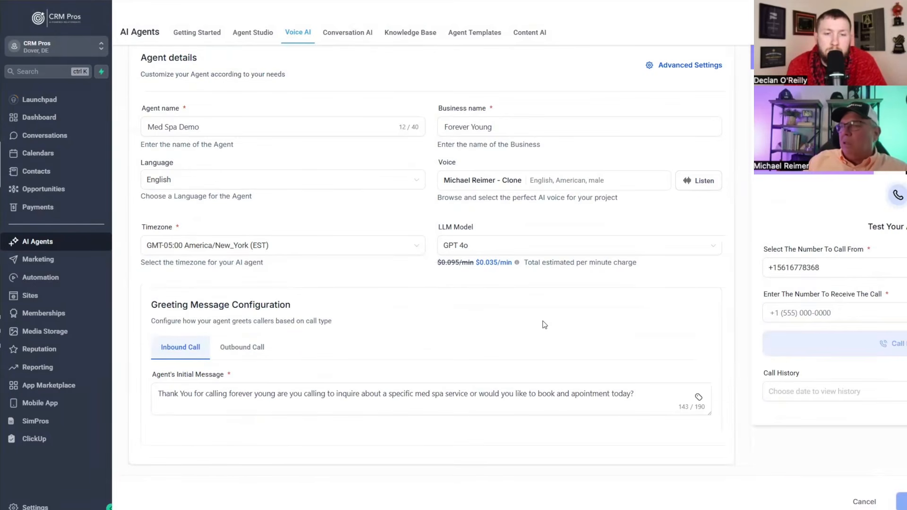
scroll(491, 338, "down", 1)
scroll(482, 340, "up", 4)
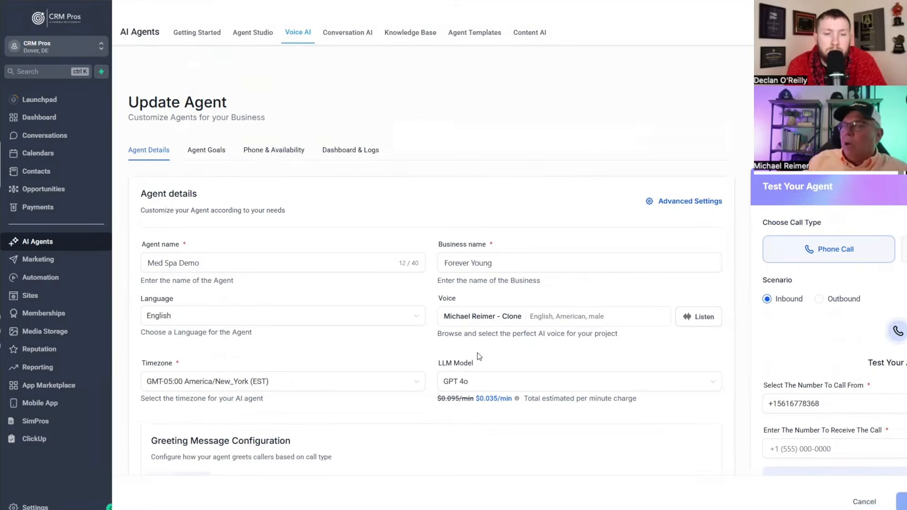
right_click(461, 104)
key("Escape")
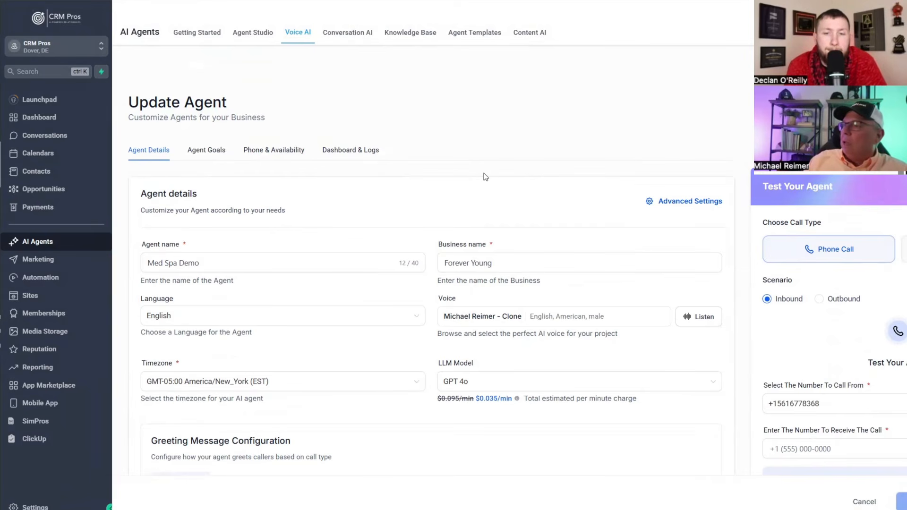
scroll(574, 158, "down", 3)
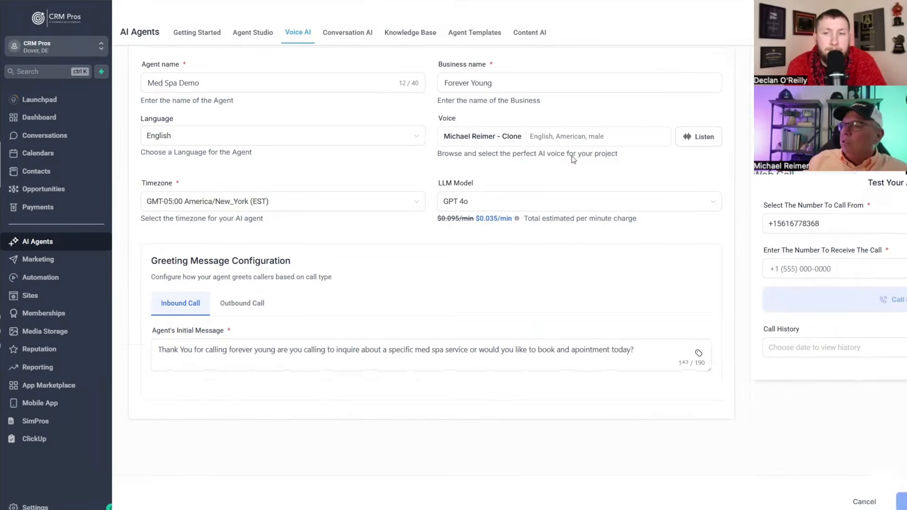
scroll(536, 175, "up", 3)
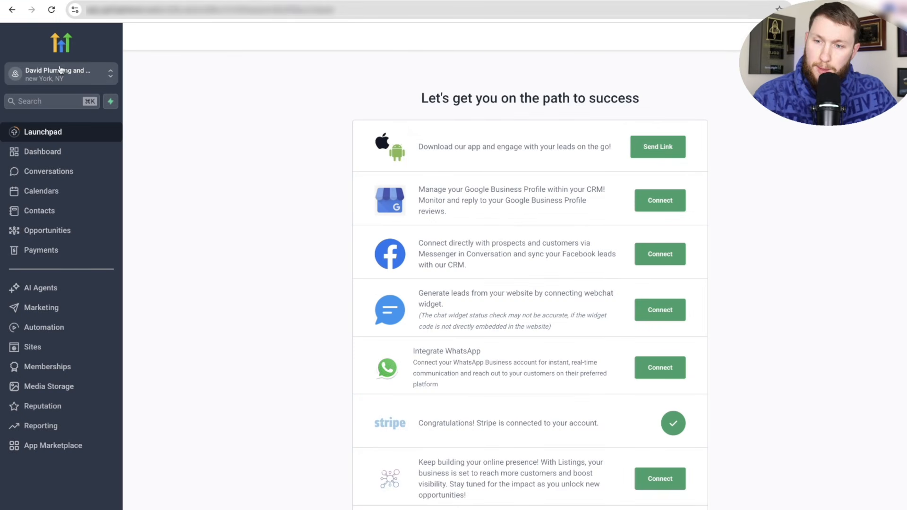
- Go to AI Agents > Conversation AI > Agents List and launch Create New Bot
left_click(47, 293)
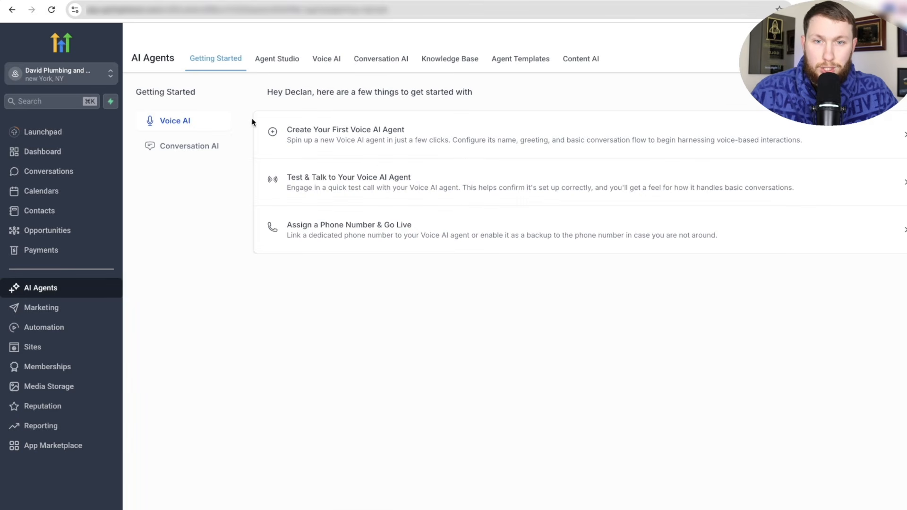
left_click(374, 66)
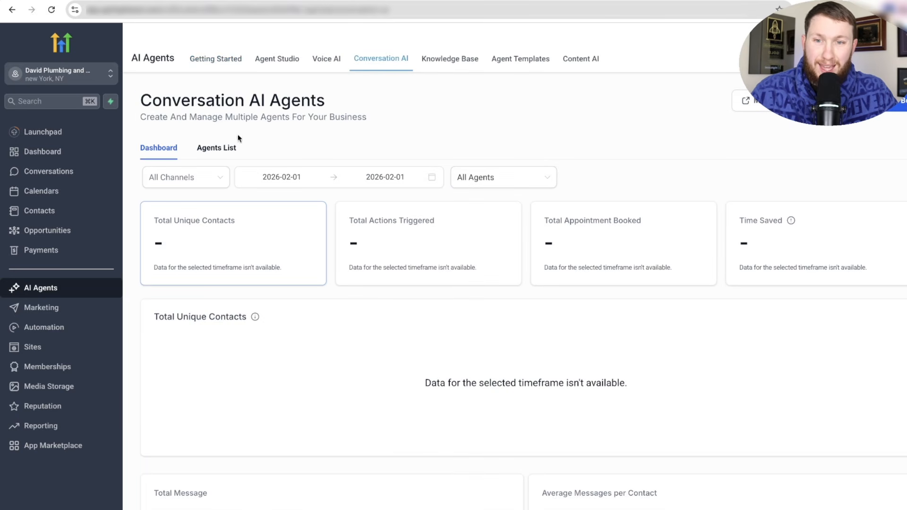
left_click(213, 150)
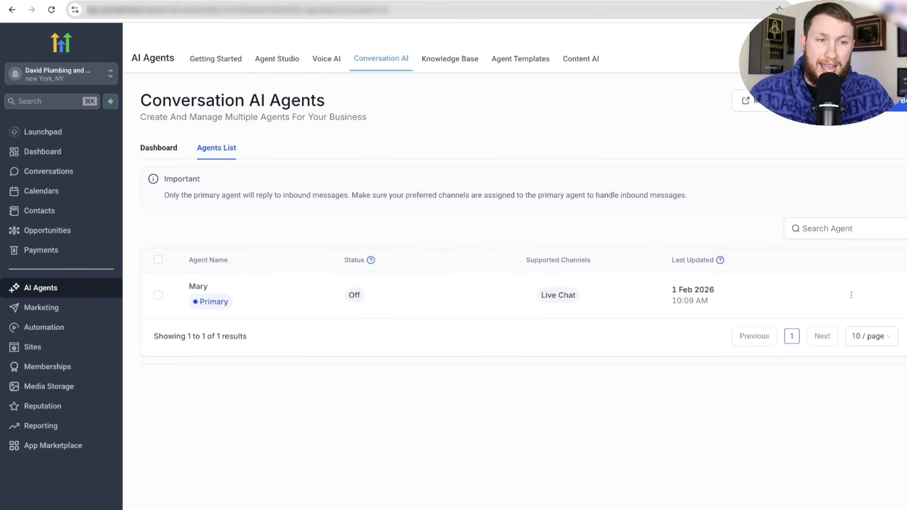
left_click(899, 101)
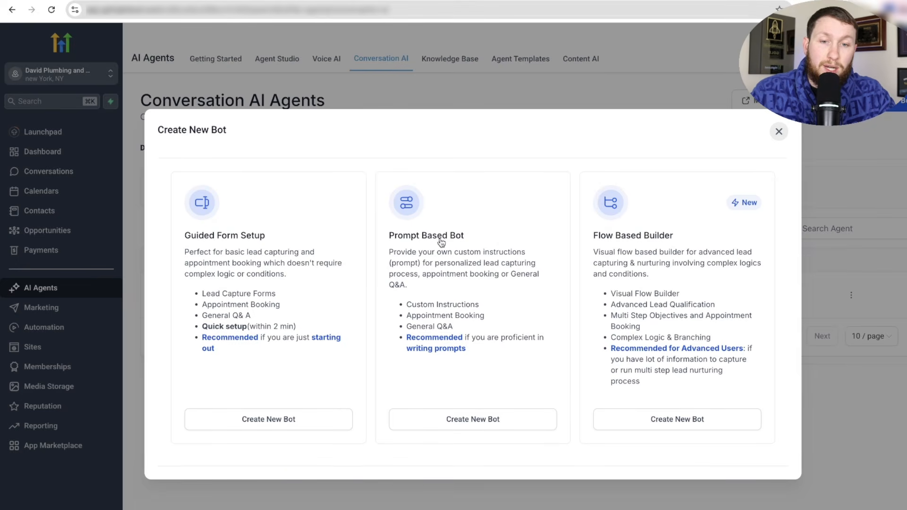
- Create a prompt-based bot of the Appointment booking type
left_click(466, 428)
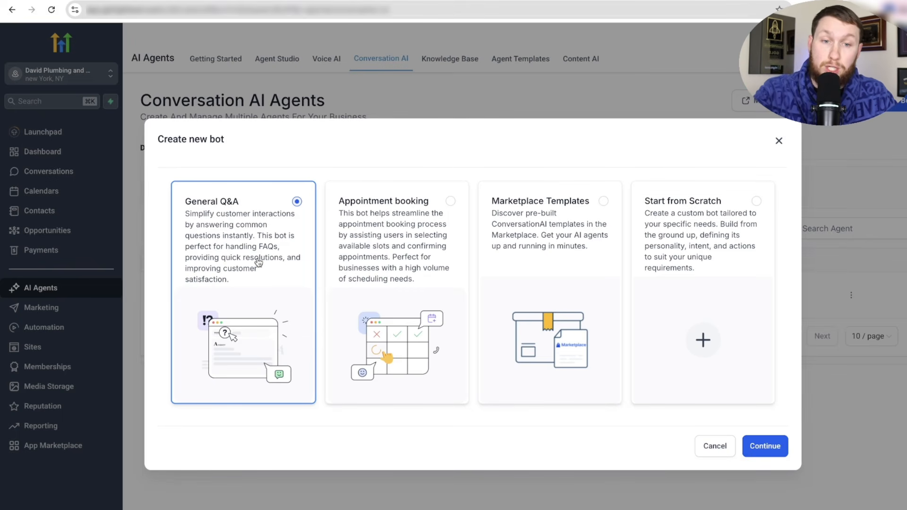
left_click(443, 207)
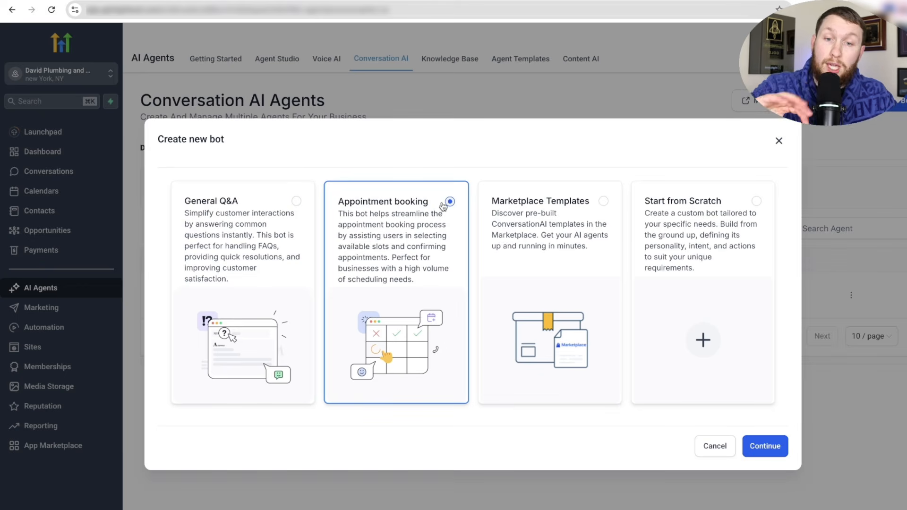
left_click(543, 218)
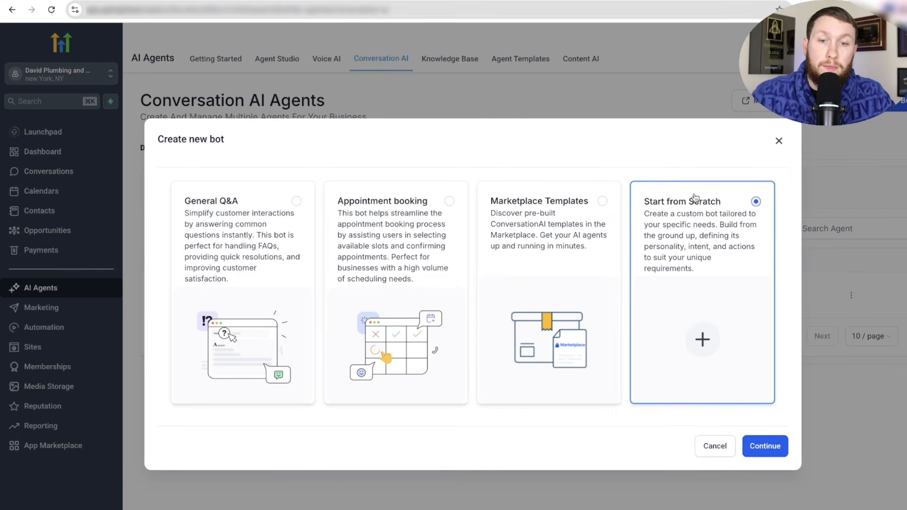
left_click(449, 203)
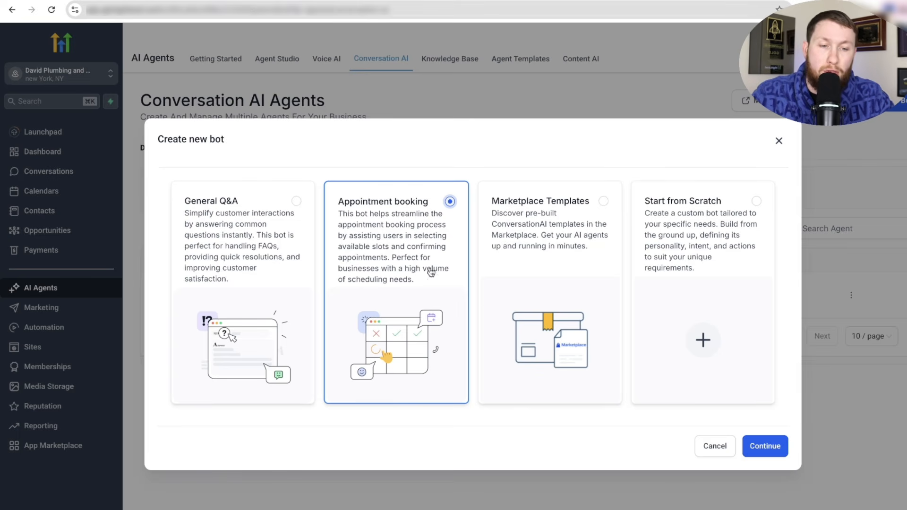
left_click(780, 451)
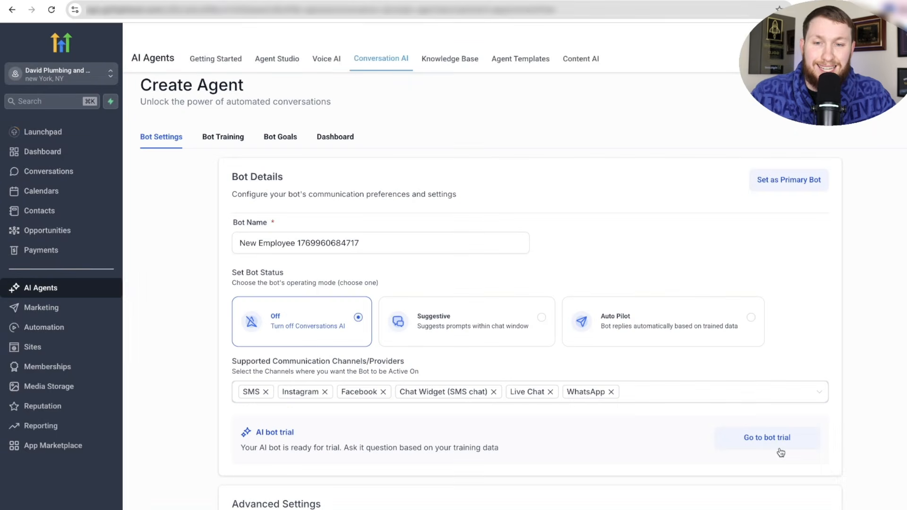
- Rename the bot from its default name to 'Emma'
scroll(730, 357, "down", 2)
scroll(731, 359, "down", 5)
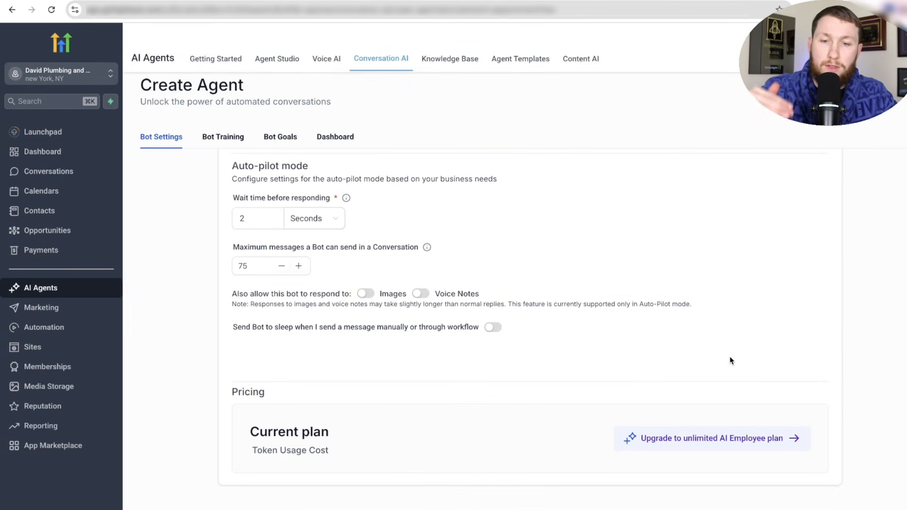
scroll(727, 365, "up", 8)
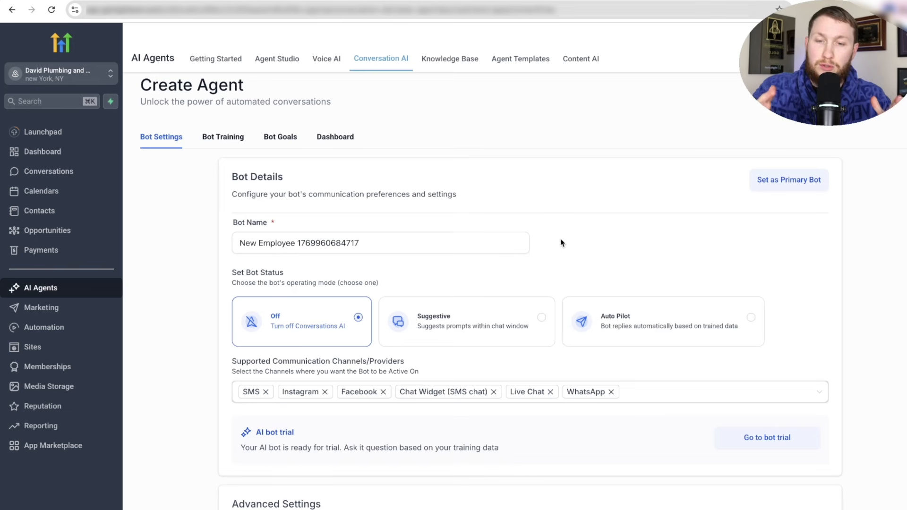
triple_click(406, 243)
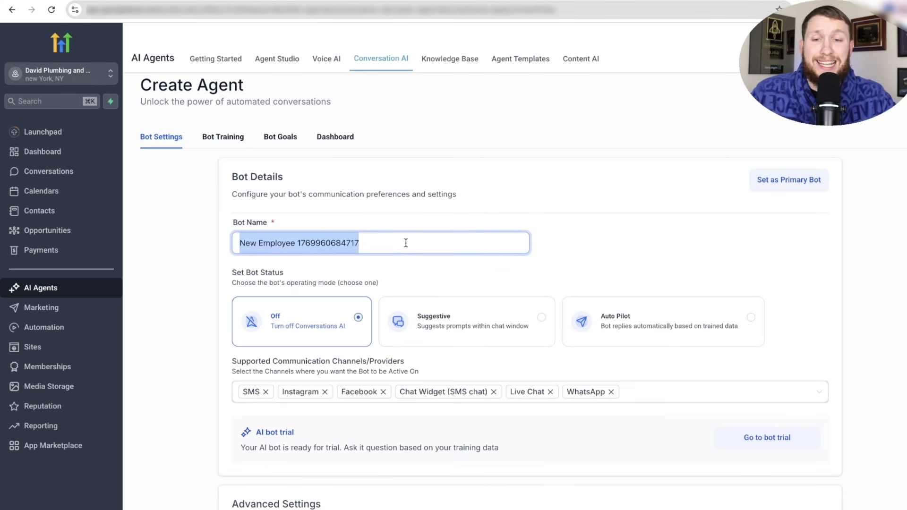
key("BackSpace")
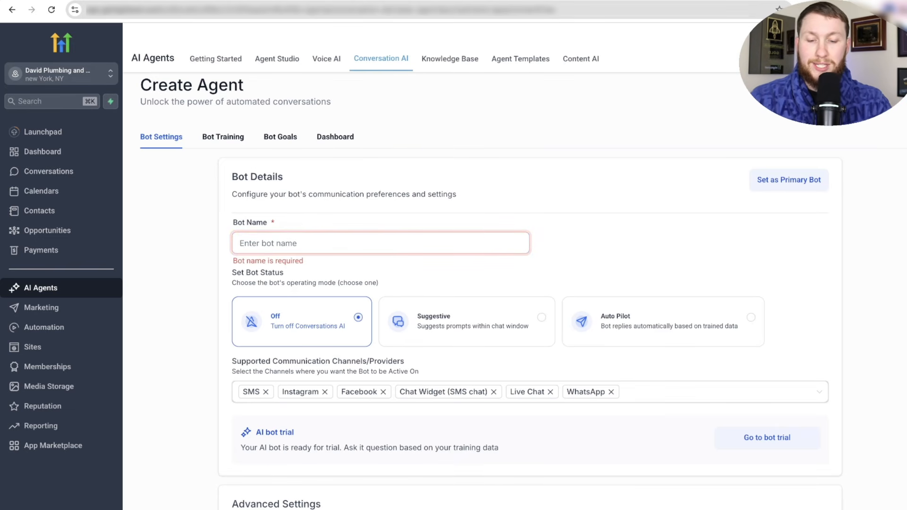
type("Emma")
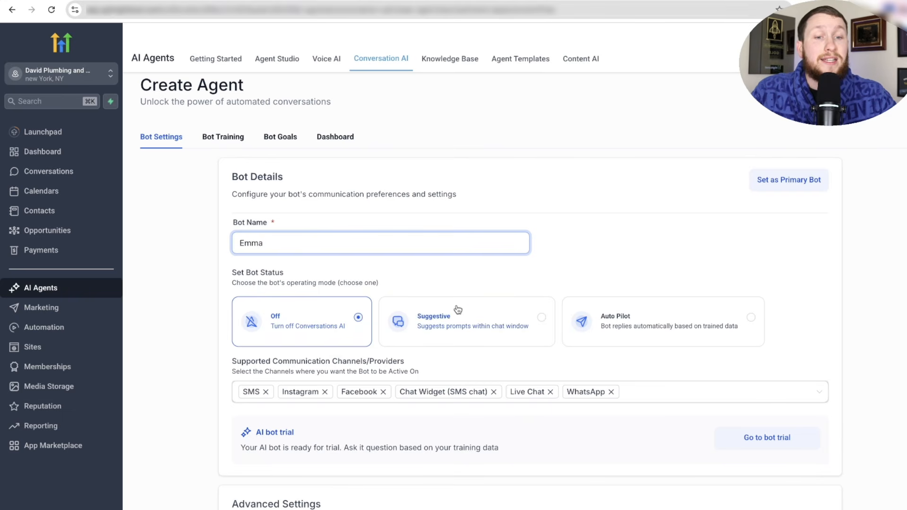
- Try the Suggestive and Off bot statuses, then leave the bot on Auto Pilot
left_click(716, 330)
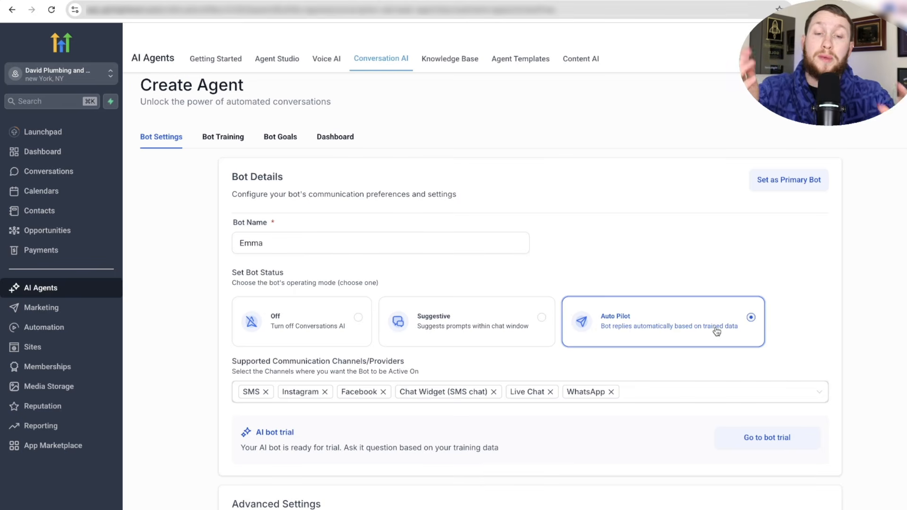
left_click(522, 337)
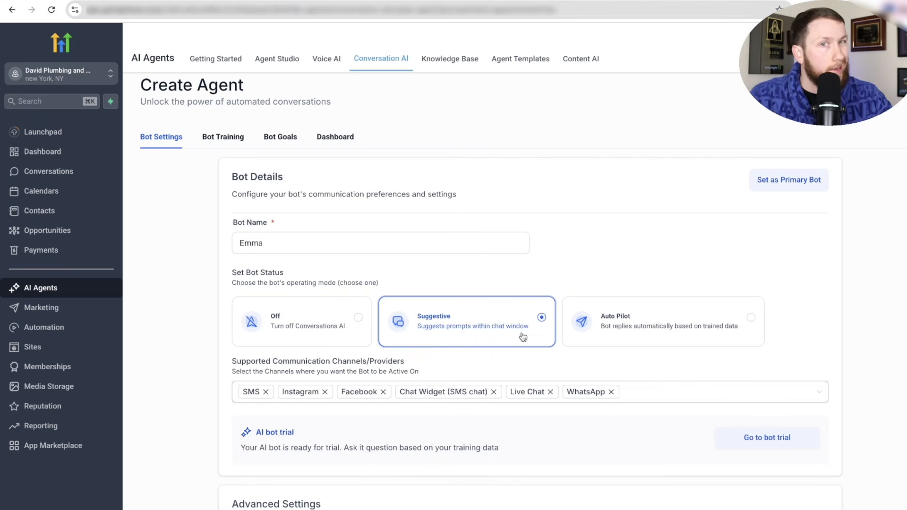
left_click(337, 327)
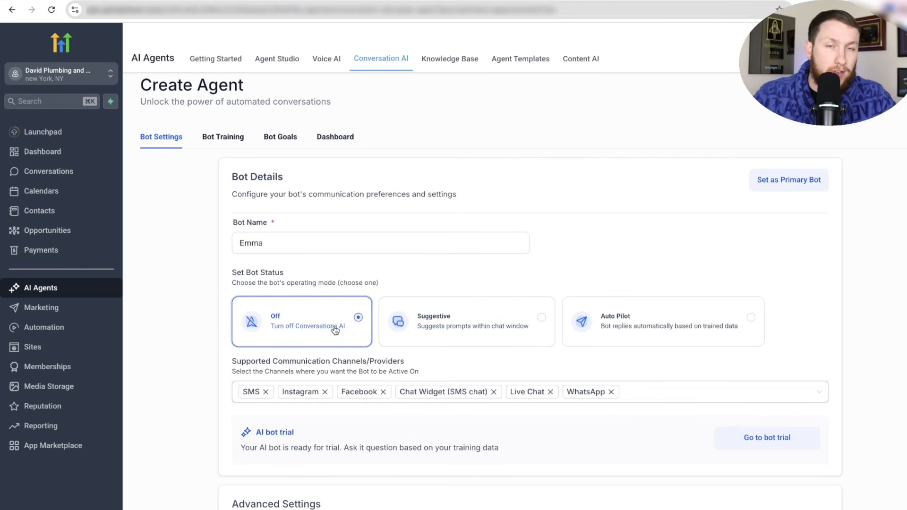
left_click(666, 325)
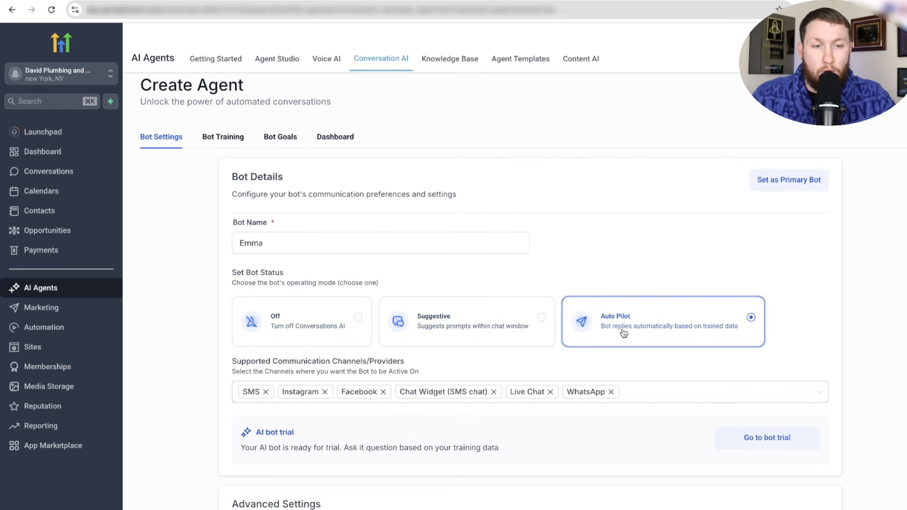
- Remove WhatsApp from the supported channels, leaving five channels
scroll(623, 359, "down", 1)
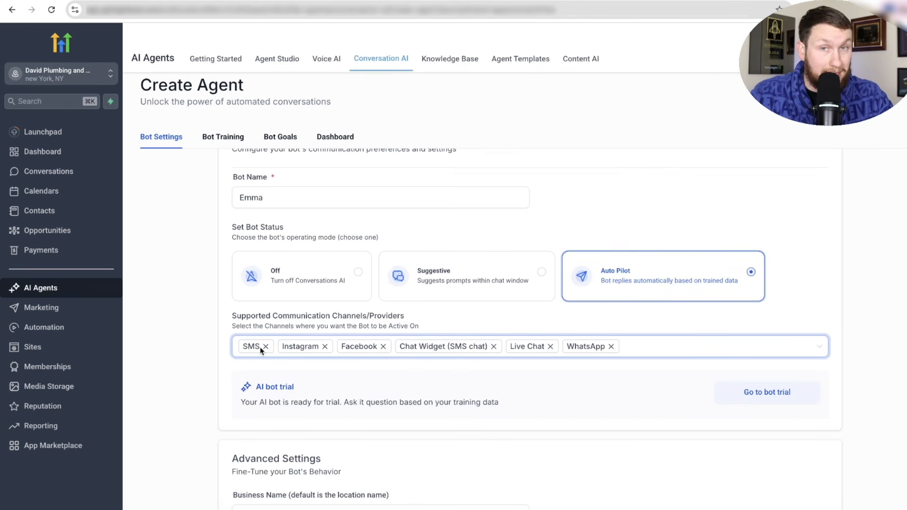
left_click(644, 350)
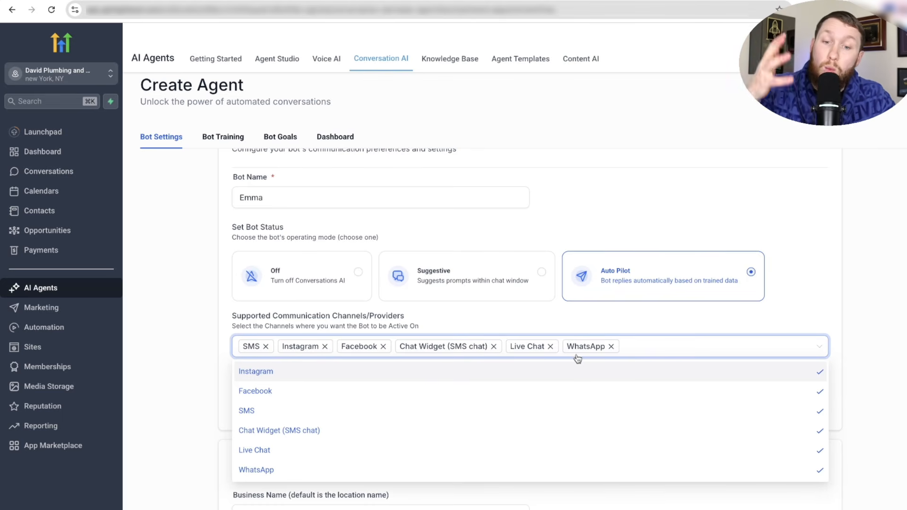
left_click(702, 325)
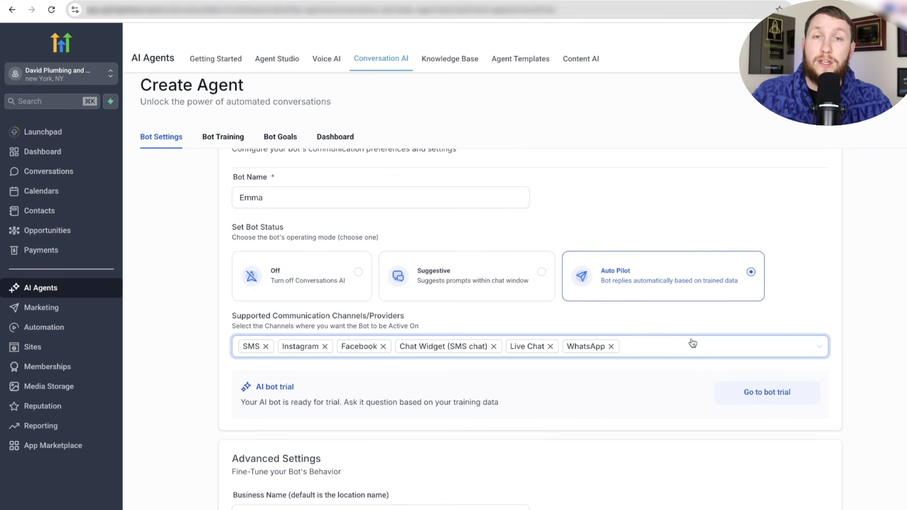
left_click(648, 349)
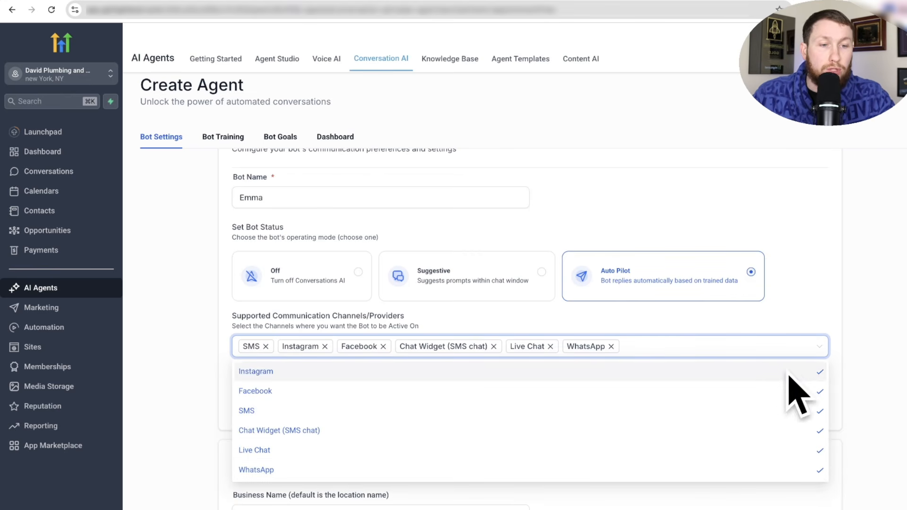
left_click(611, 346)
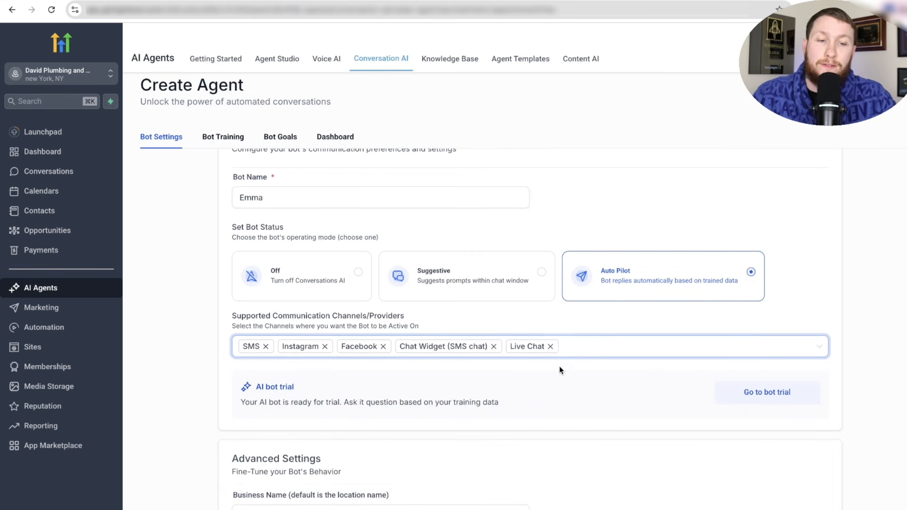
left_click(559, 367)
scroll(566, 392, "down", 1)
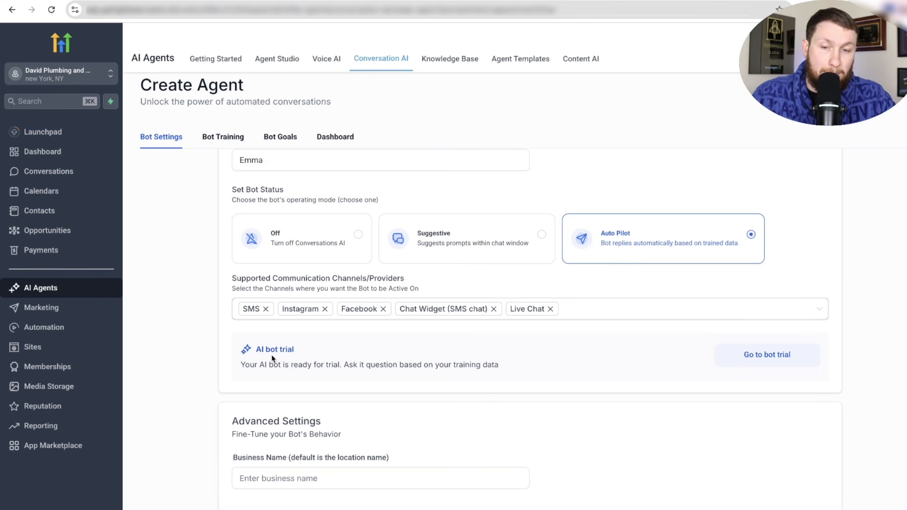
scroll(321, 383, "up", 1)
scroll(320, 382, "down", 1)
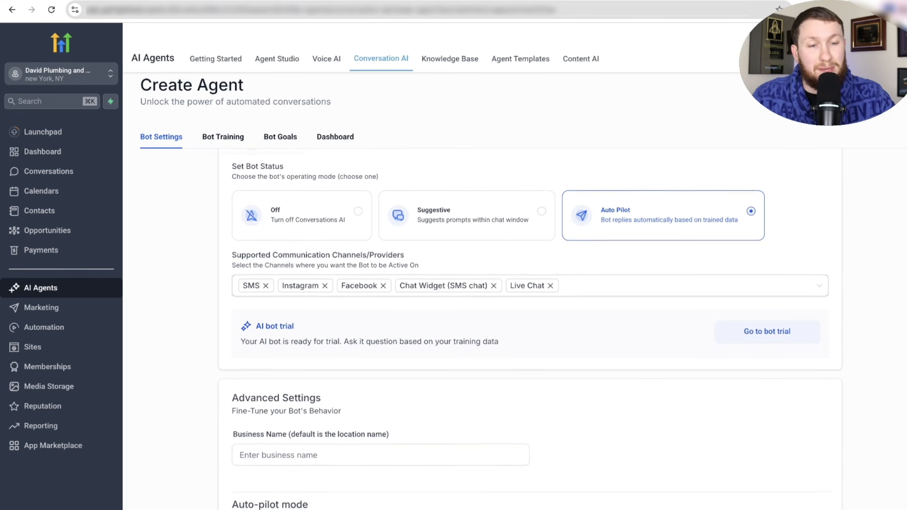
- Enter 'Davids Plumbing and Sons' as the business name
scroll(539, 305, "down", 3)
left_click(436, 337)
type("Davi")
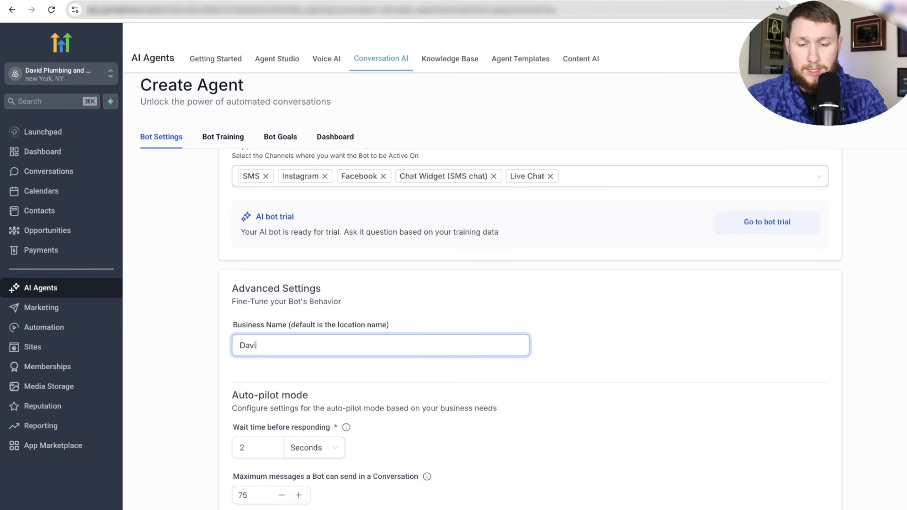
type("ds Plumbing and Sons")
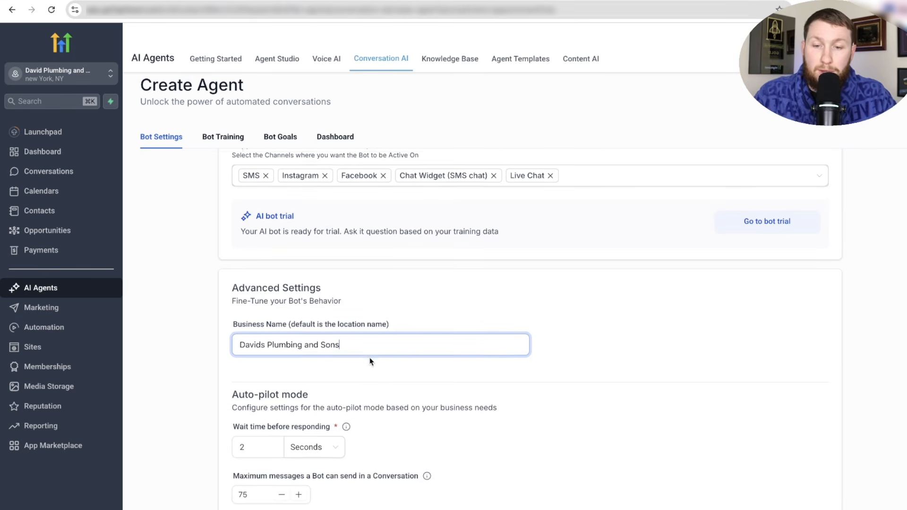
- Change the wait time before responding from 2 to 10 seconds
scroll(370, 359, "down", 5)
scroll(370, 362, "up", 1)
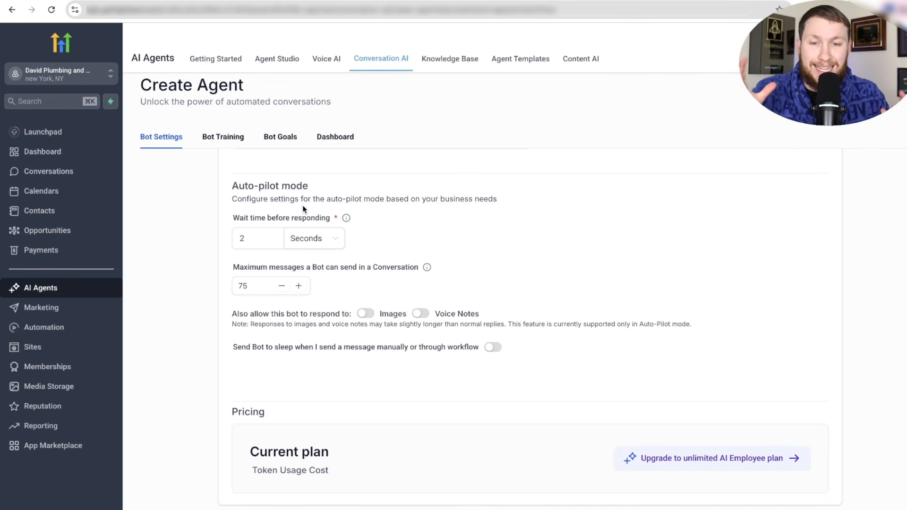
left_click_drag(248, 219, 325, 216)
left_click_drag(239, 267, 367, 269)
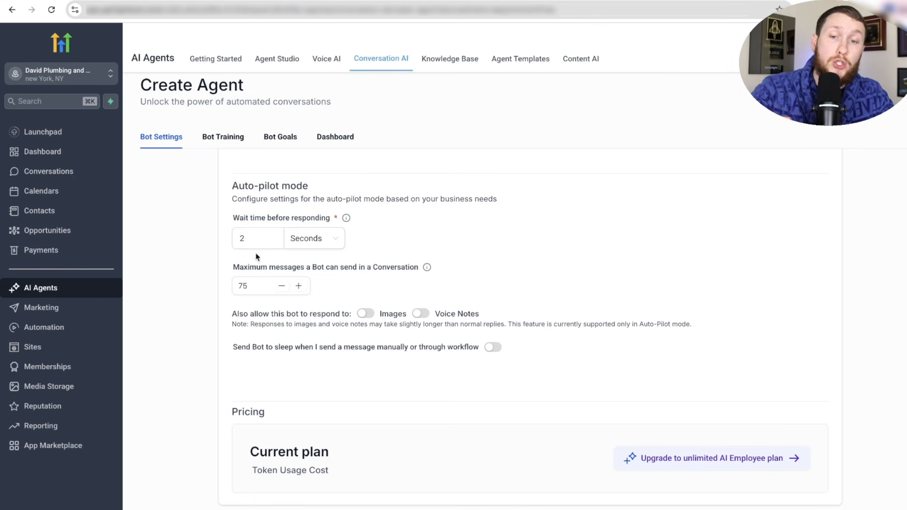
left_click(253, 237)
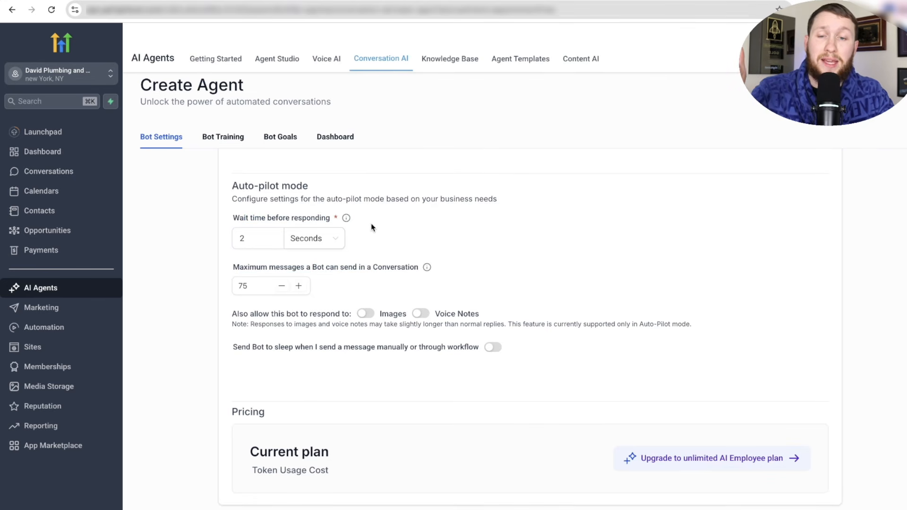
left_click_drag(234, 219, 315, 218)
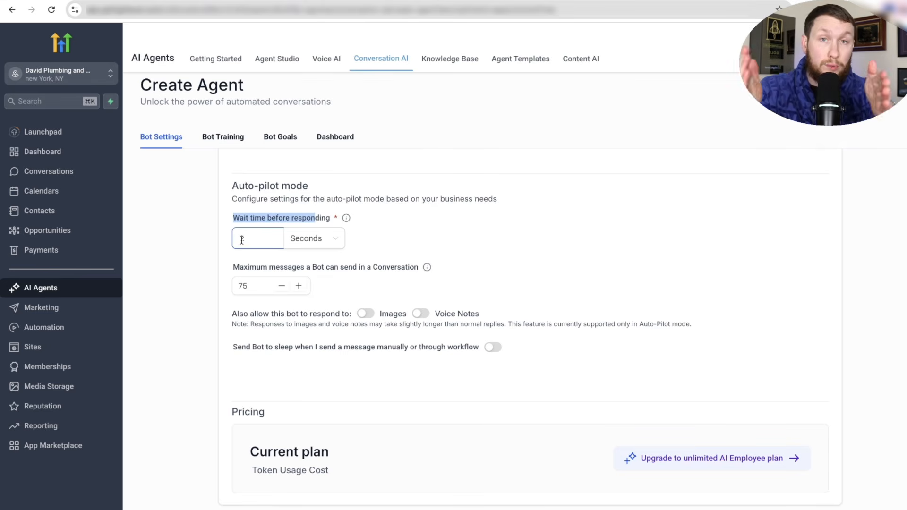
left_click(460, 212)
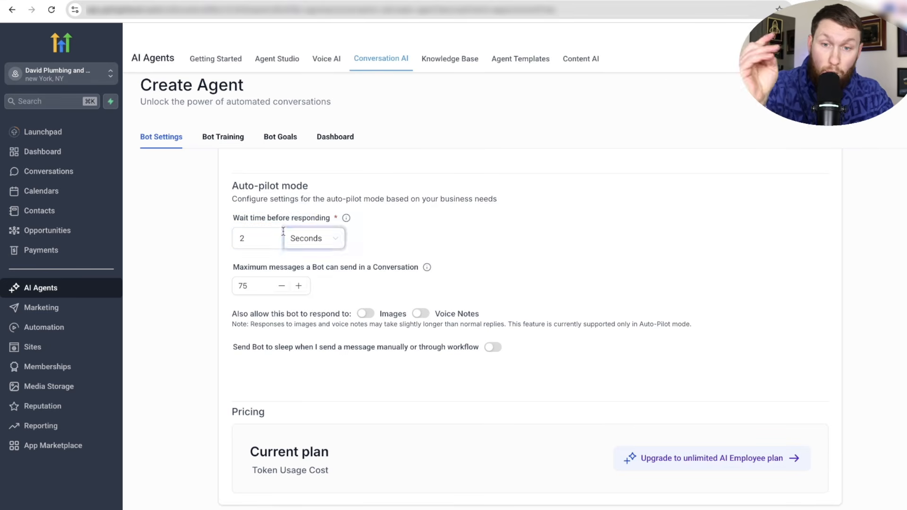
left_click(315, 238)
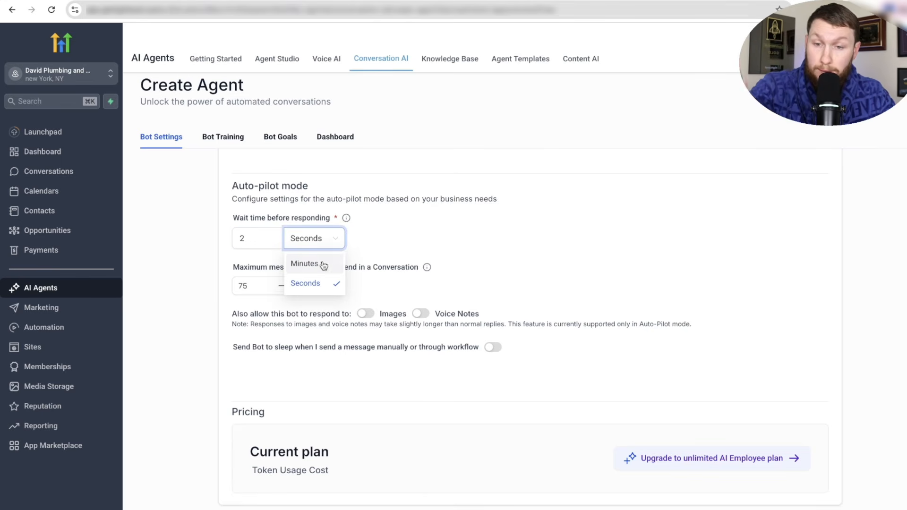
left_click(373, 222)
double_click(260, 234)
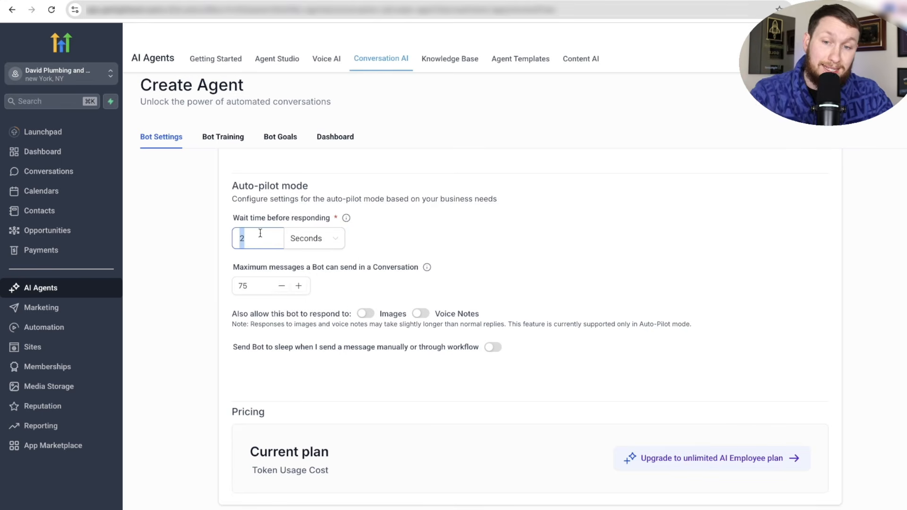
type("10")
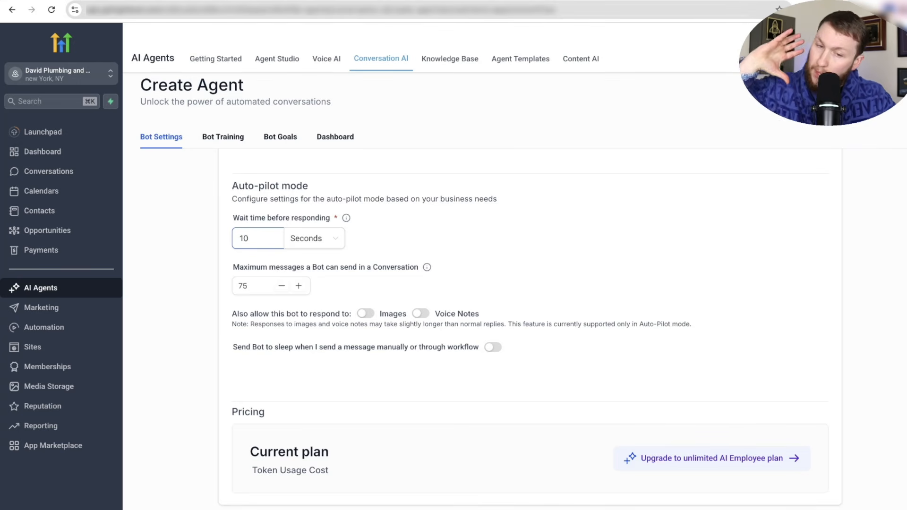
left_click(381, 230)
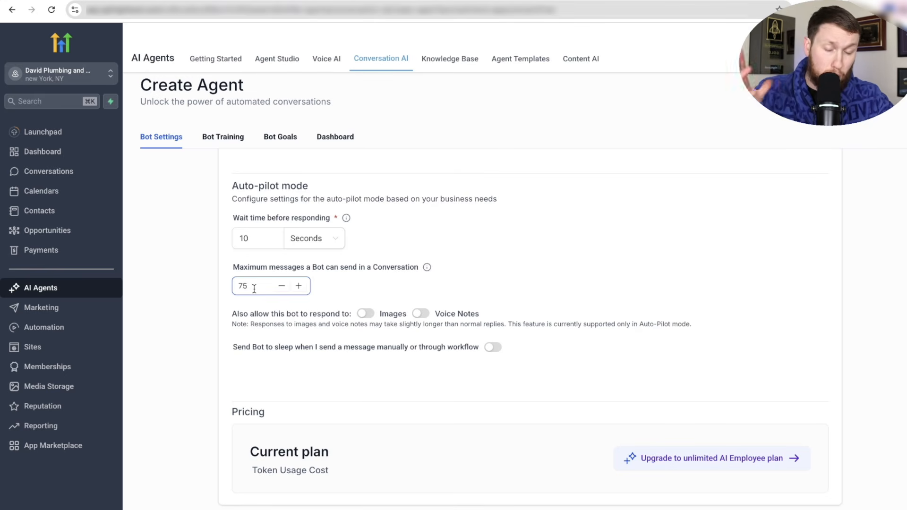
- Change the maximum messages per conversation from 75 to 15
left_click_drag(264, 283, 220, 287)
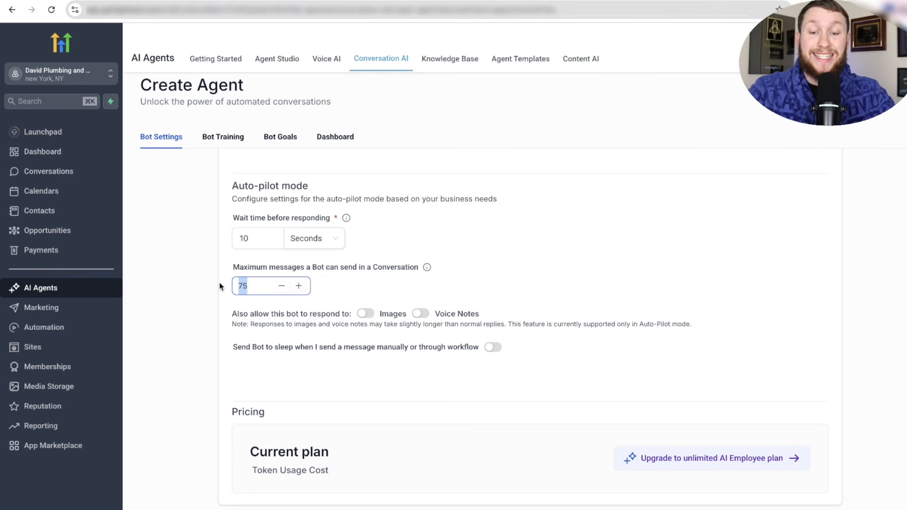
type("15")
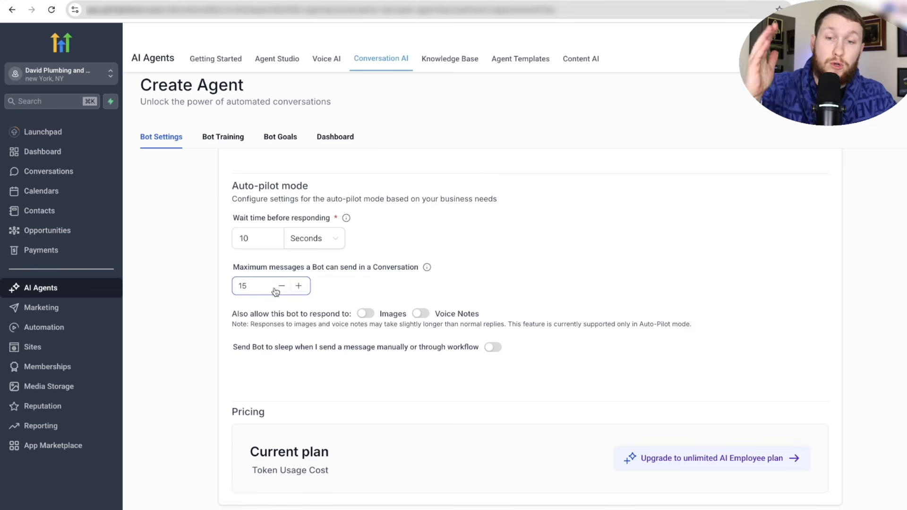
left_click(329, 288)
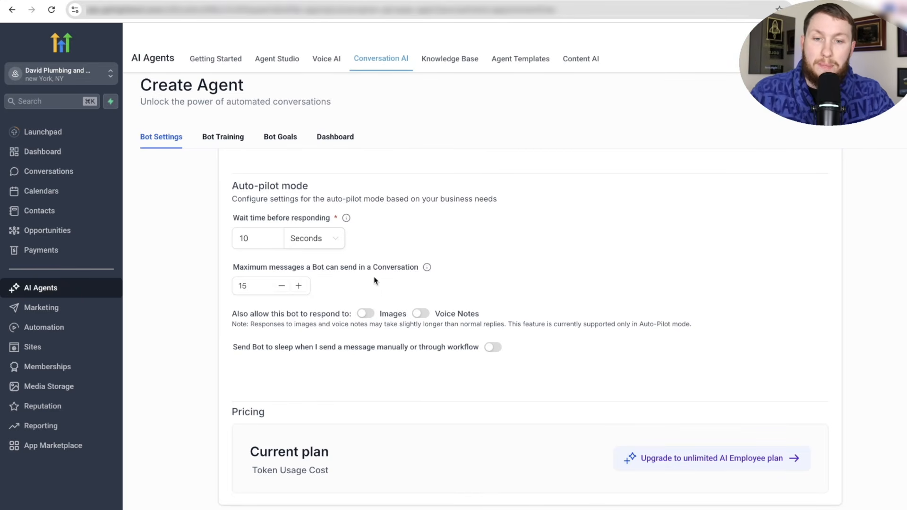
- Let the bot answer images and voice notes, and disable sleeping after manual or workflow messages
left_click(366, 313)
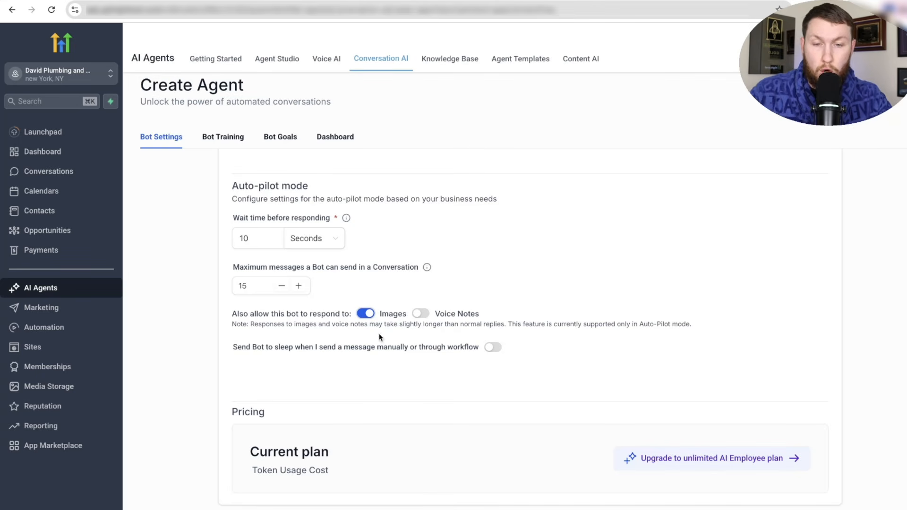
left_click(427, 317)
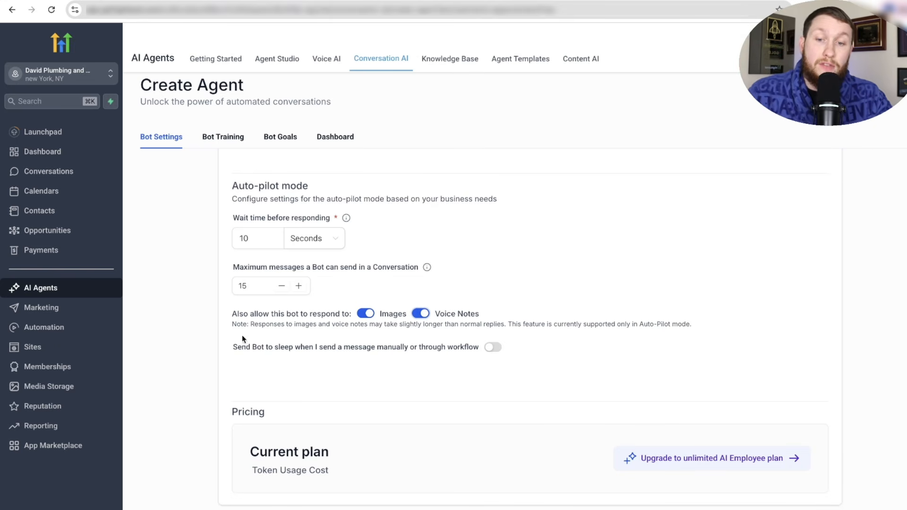
left_click_drag(232, 352, 439, 350)
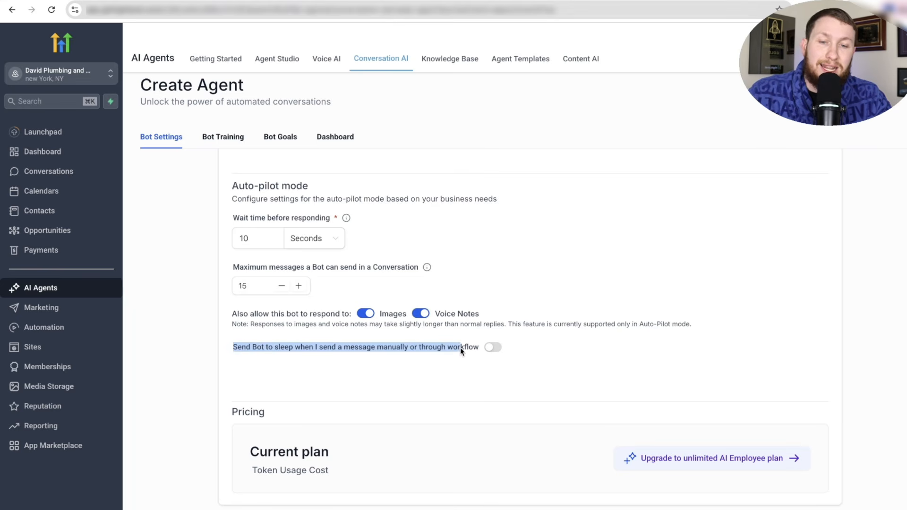
left_click(522, 355)
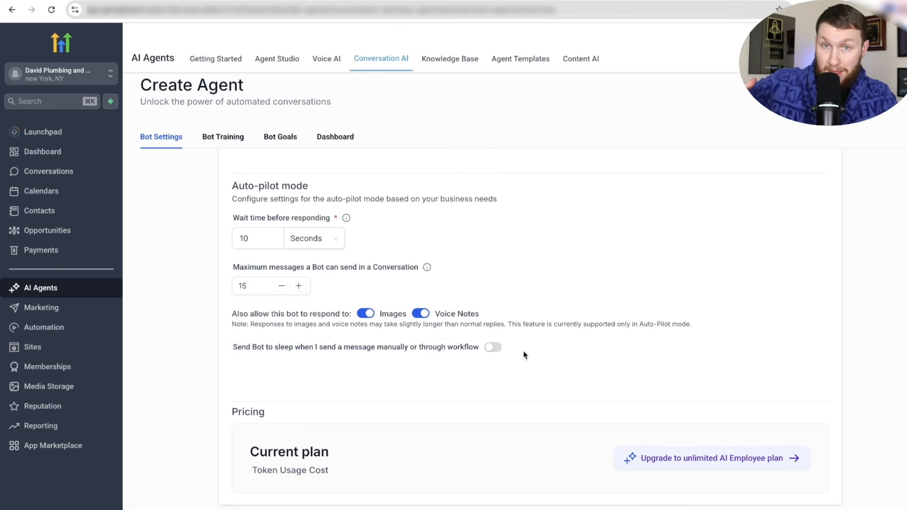
left_click(494, 348)
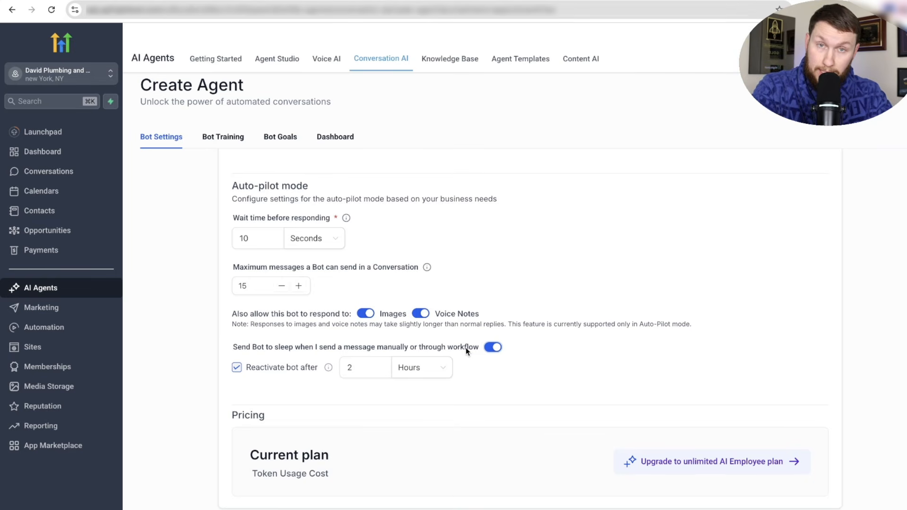
left_click(364, 365)
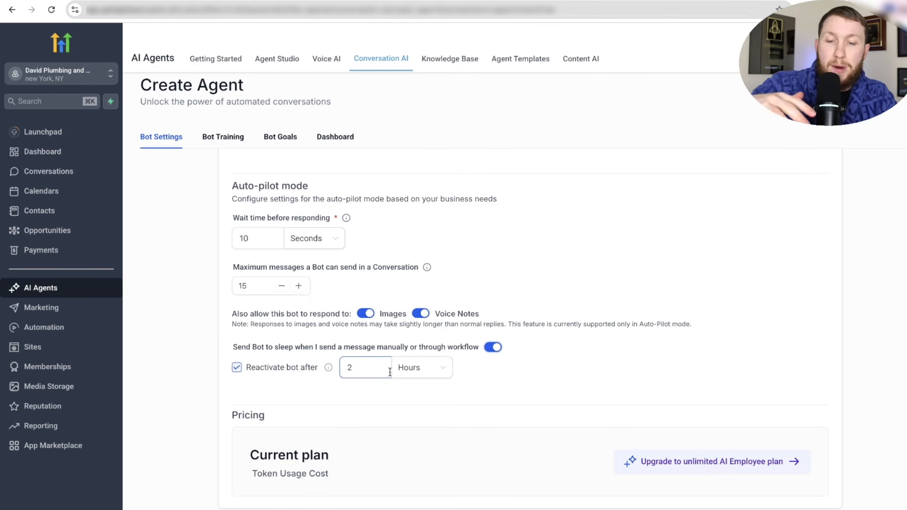
left_click(493, 350)
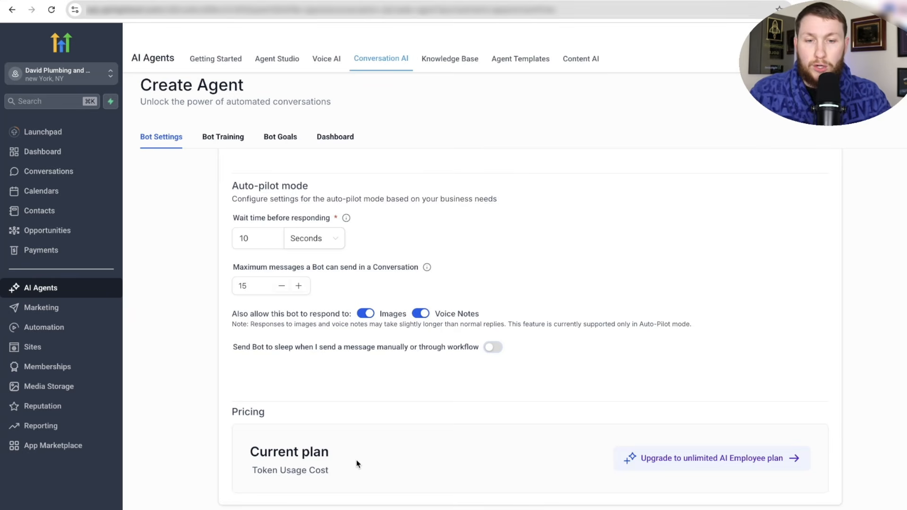
- Scroll through Emma's Bot Settings and switch to the Bot Training tab
scroll(380, 458, "up", 4)
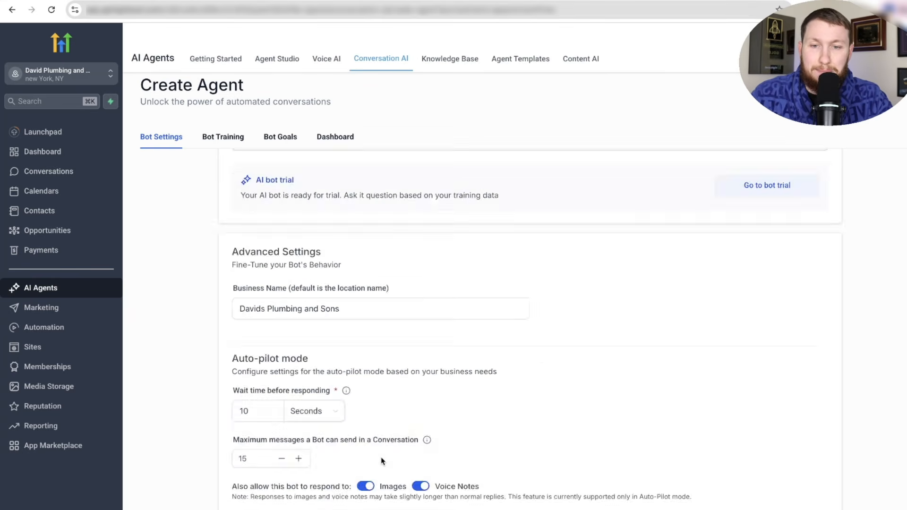
scroll(416, 425, "down", 5)
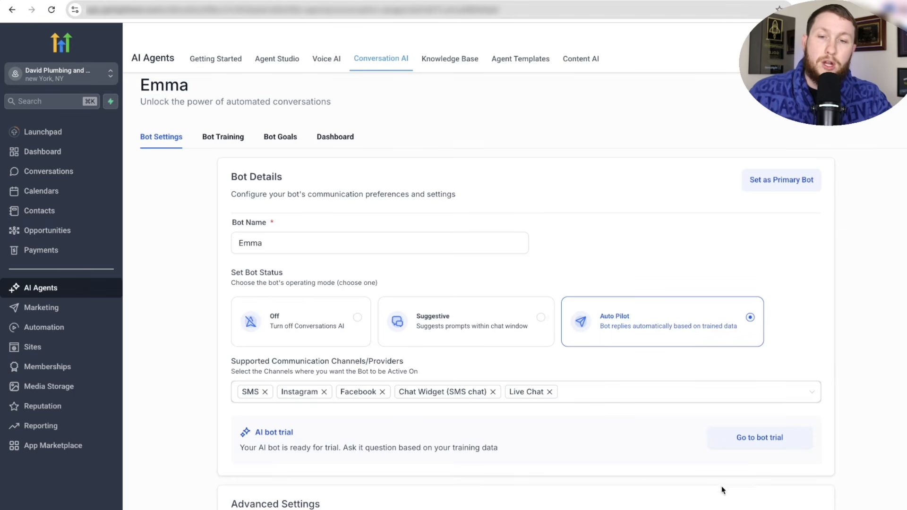
scroll(531, 450, "down", 8)
scroll(531, 454, "up", 8)
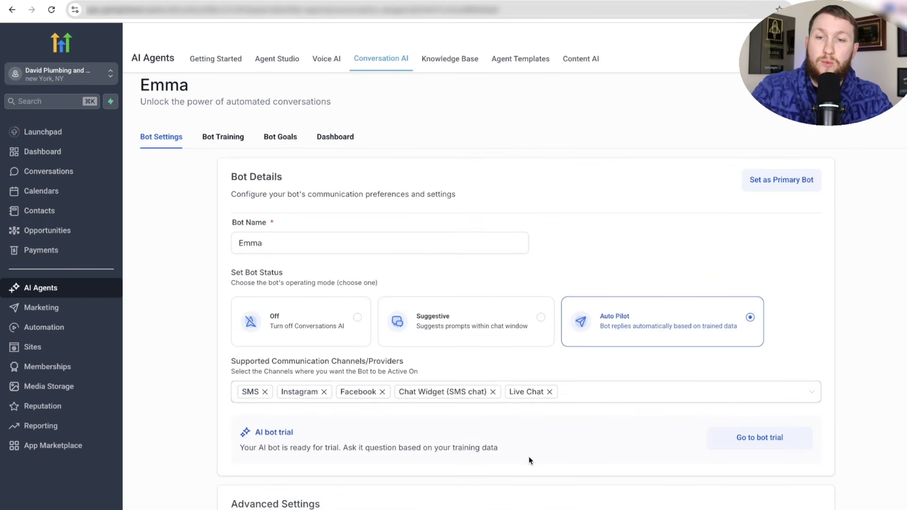
left_click(222, 141)
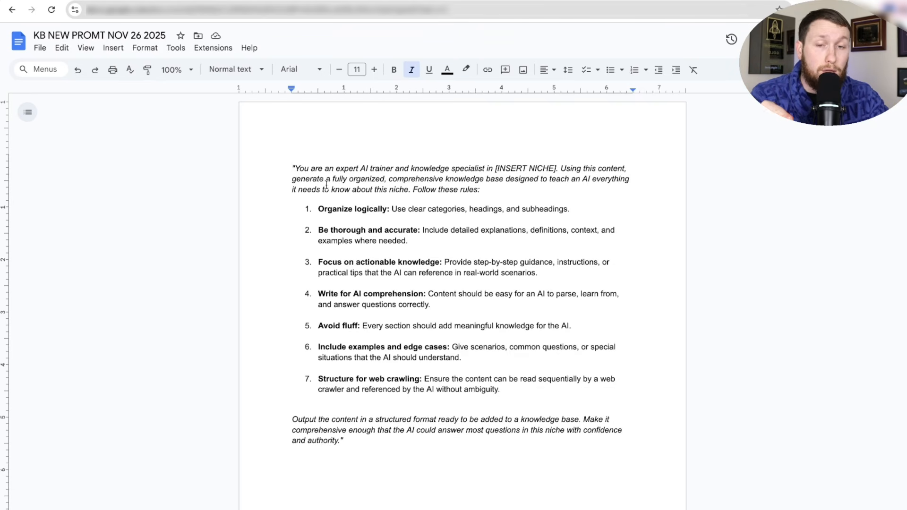
left_click(424, 244, "shift")
left_click_drag(425, 244, 461, 441)
left_click(461, 450)
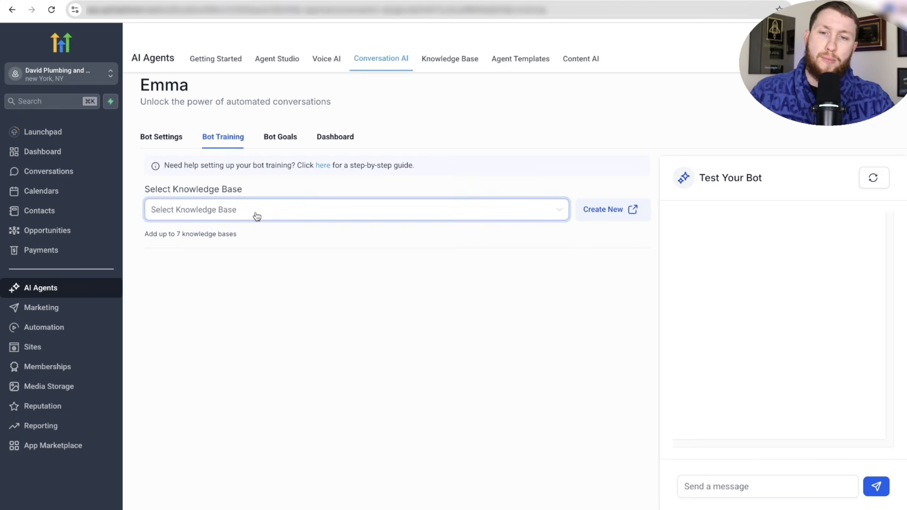
- Create a knowledge base named 'Emma KB' described as 'Emma's KB'
left_click(612, 215)
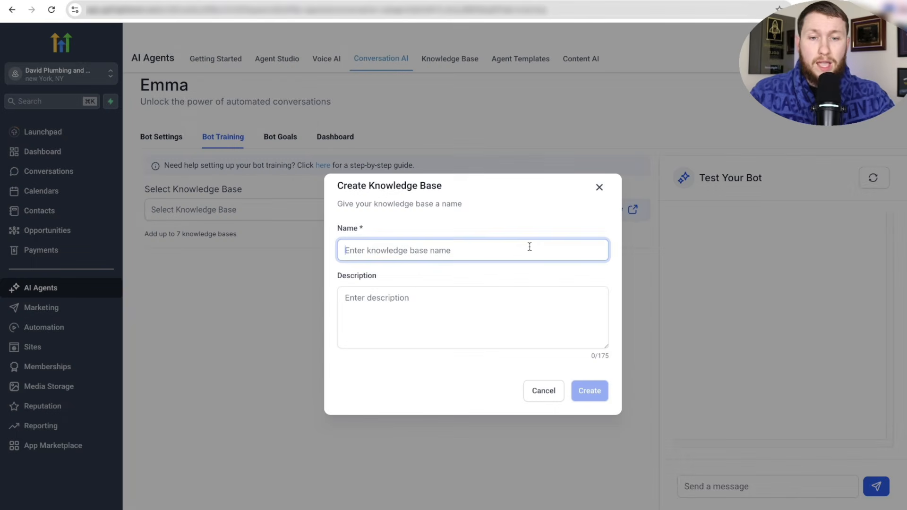
type("Emma KB")
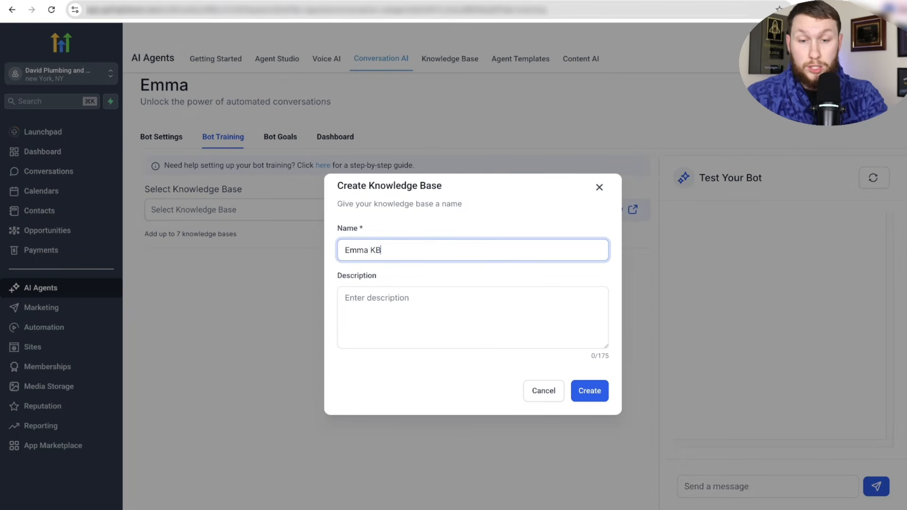
left_click(515, 293)
type("Emma's KB")
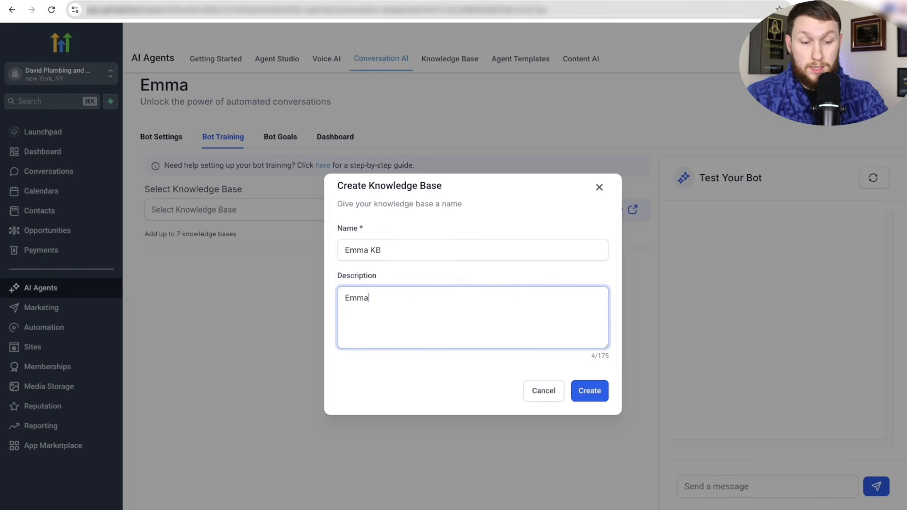
left_click(590, 391)
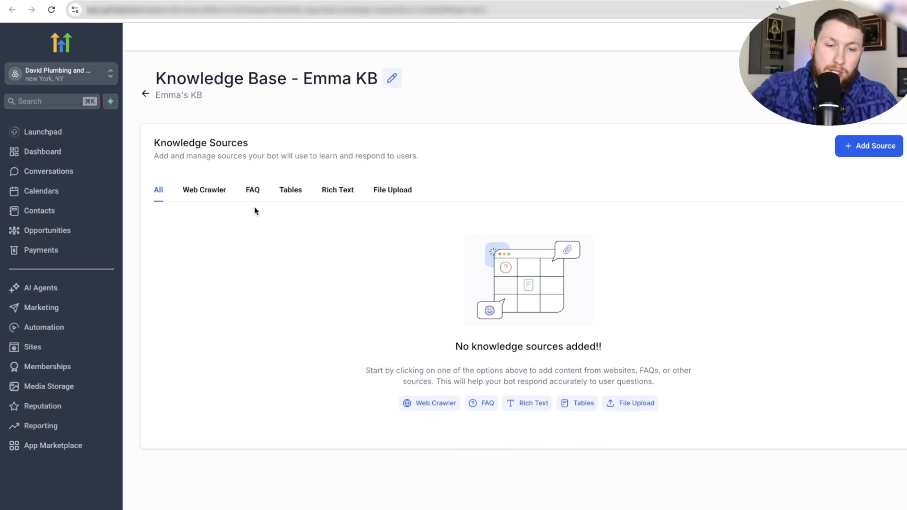
- Open the Rich Text source editor for Emma KB
left_click(335, 192)
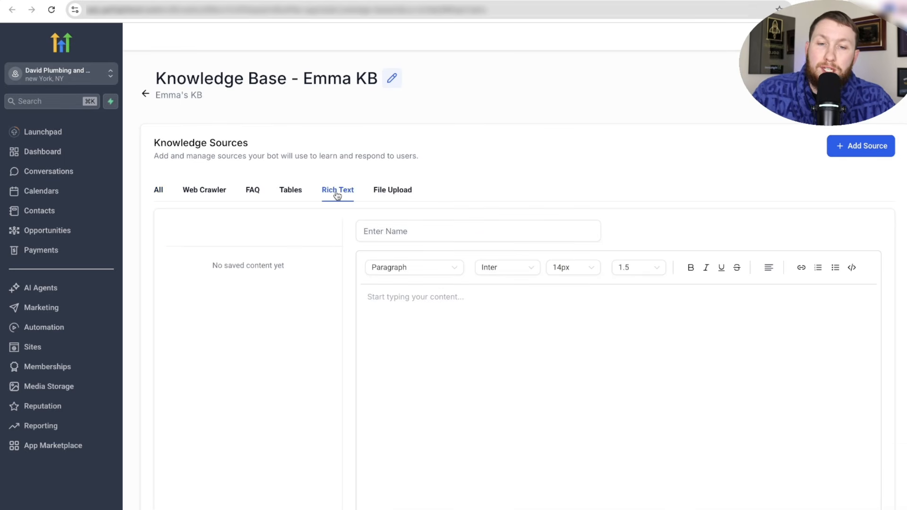
left_click(204, 195)
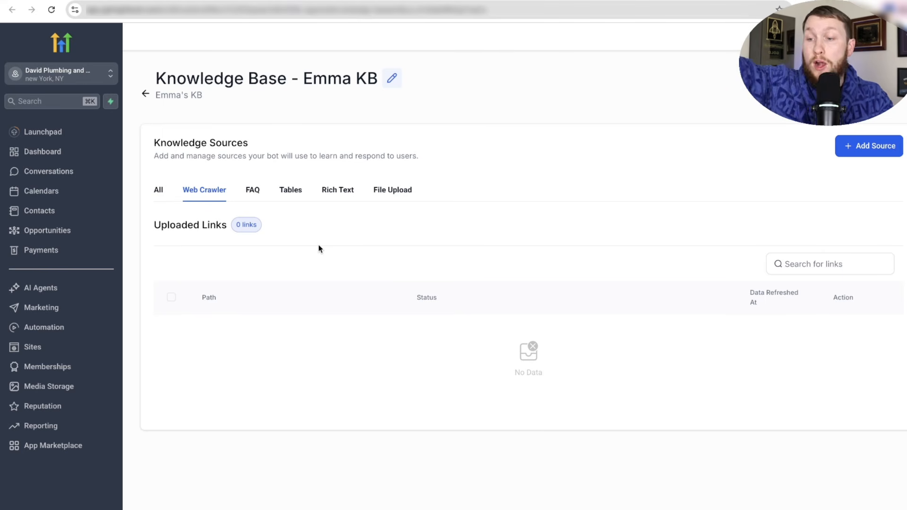
left_click(338, 191)
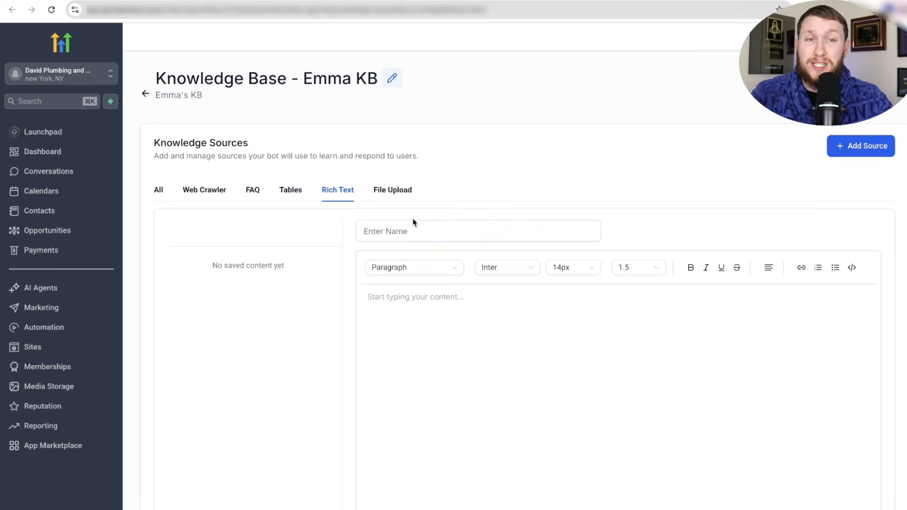
- Copy the full knowledge-base prompt from the Google Doc into the clipboard
left_click(482, 1)
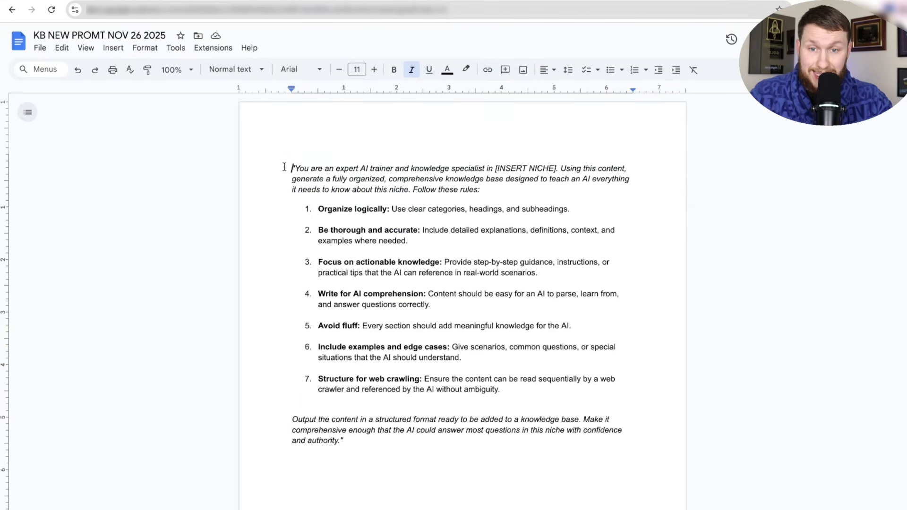
left_click_drag(289, 168, 347, 450)
right_click(395, 257)
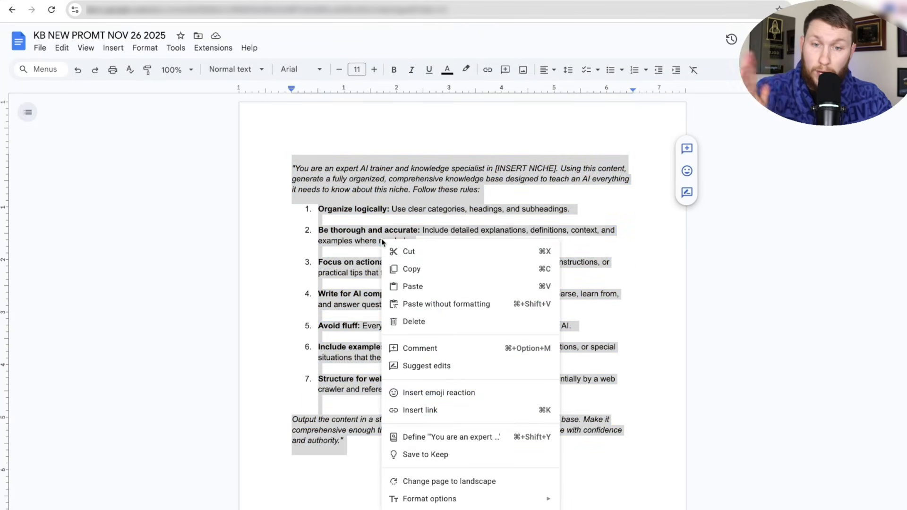
left_click(395, 267)
key("ctrl+Tab")
right_click(508, 263)
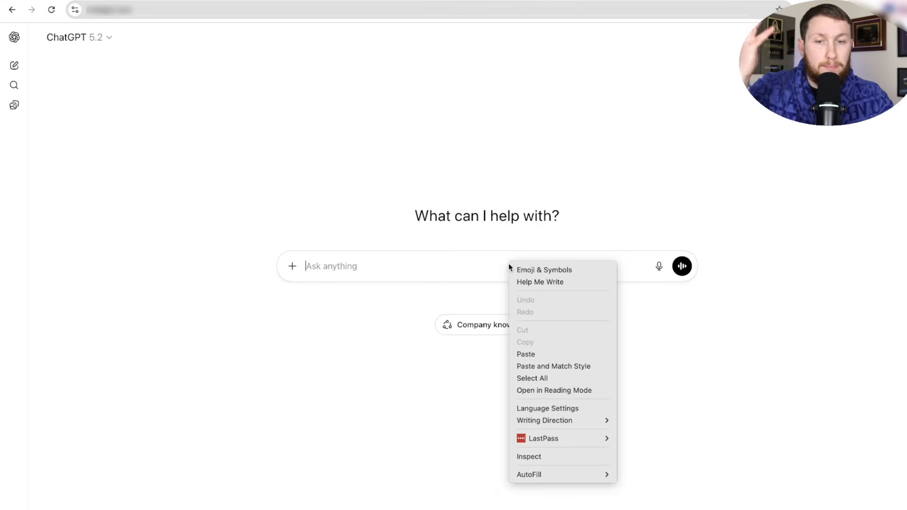
- Paste the prompt into ChatGPT, replace [INSERT NICHE] with 'plumber', and send it
left_click(545, 353)
scroll(417, 330, "up", 10)
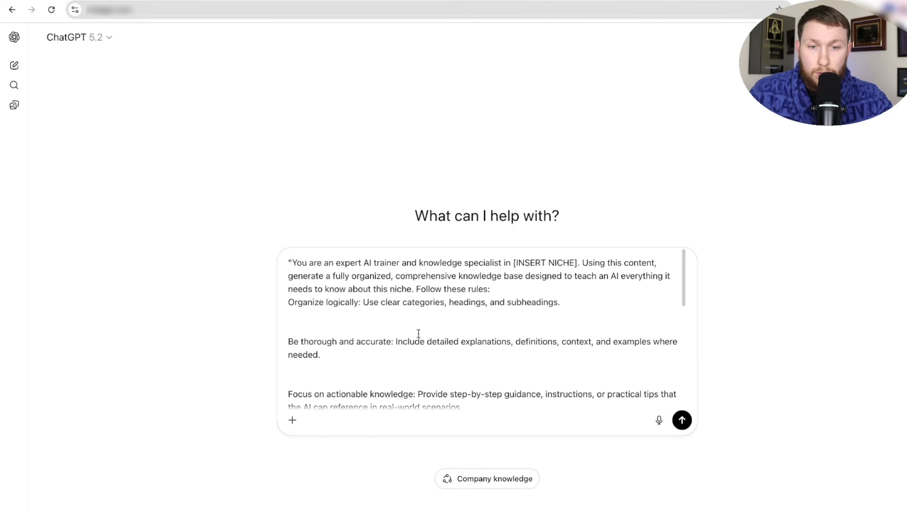
left_click_drag(513, 263, 578, 263)
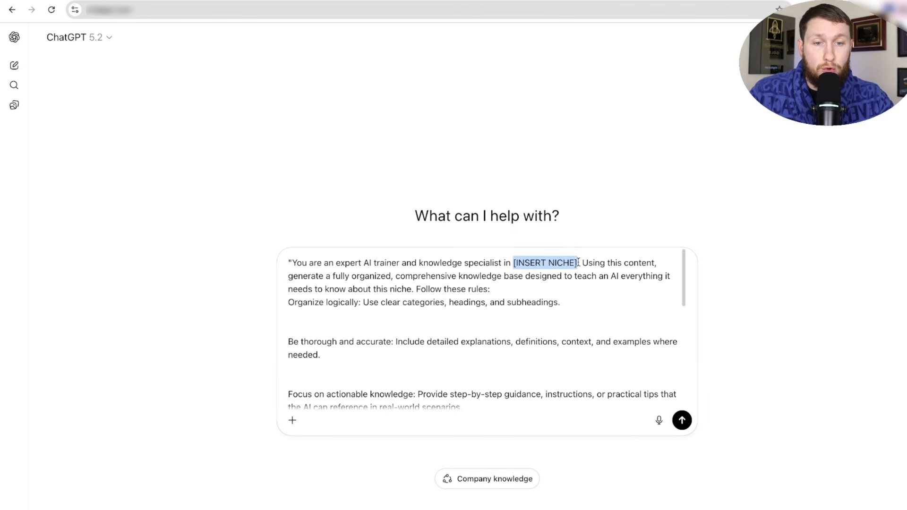
type("plumber")
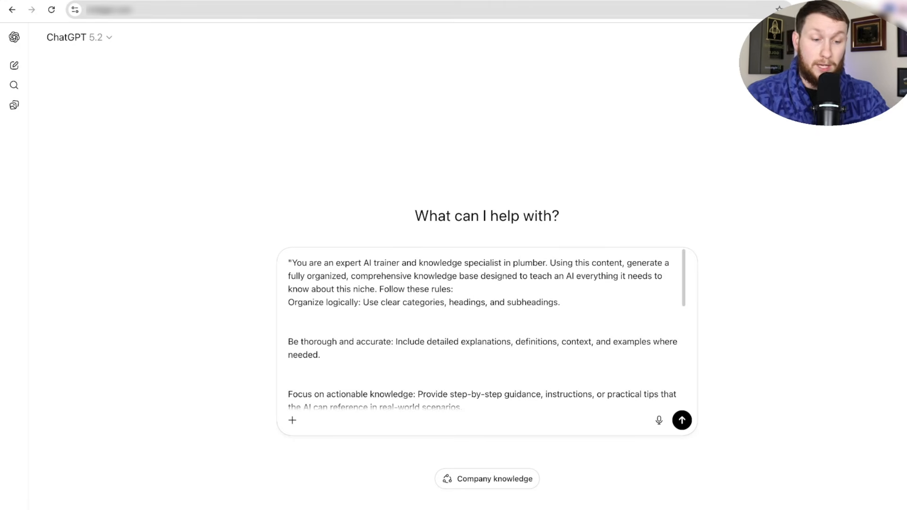
key("Return")
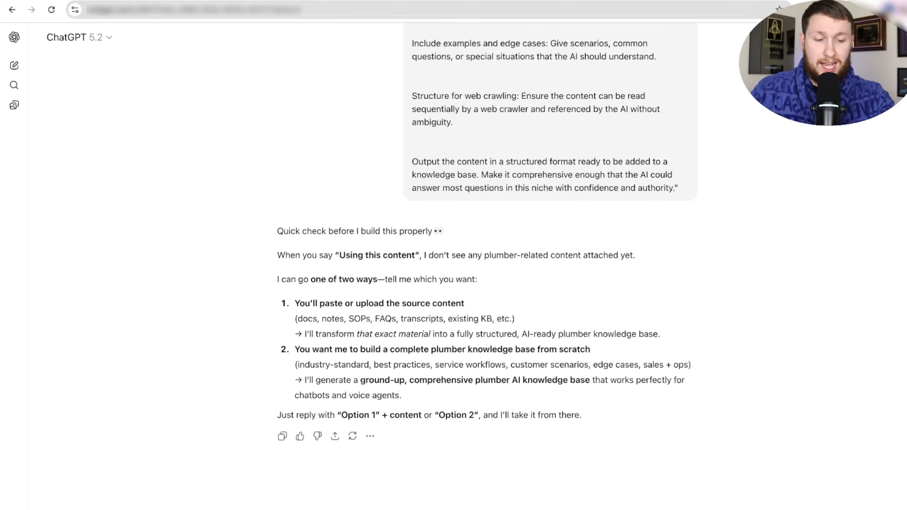
- Reply '2' so ChatGPT builds the plumbing knowledge base from scratch
type("2")
key("Return")
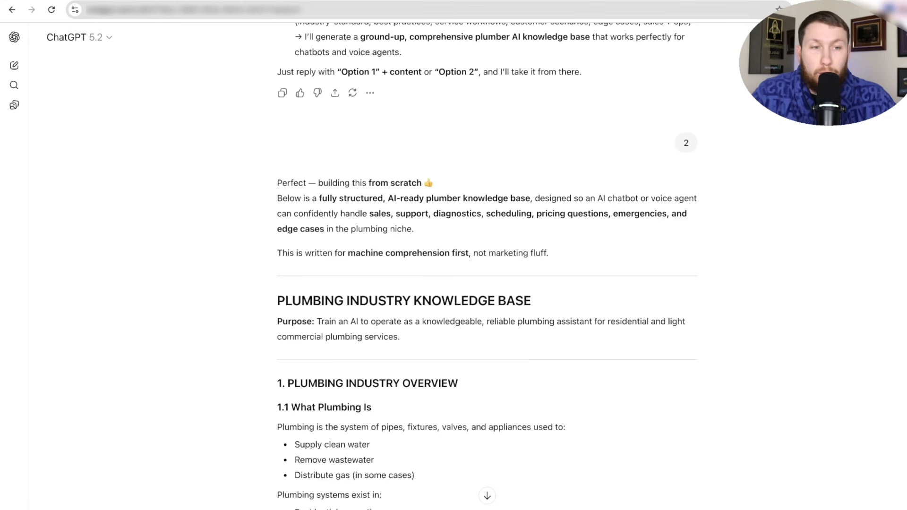
scroll(486, 264, "down", 20)
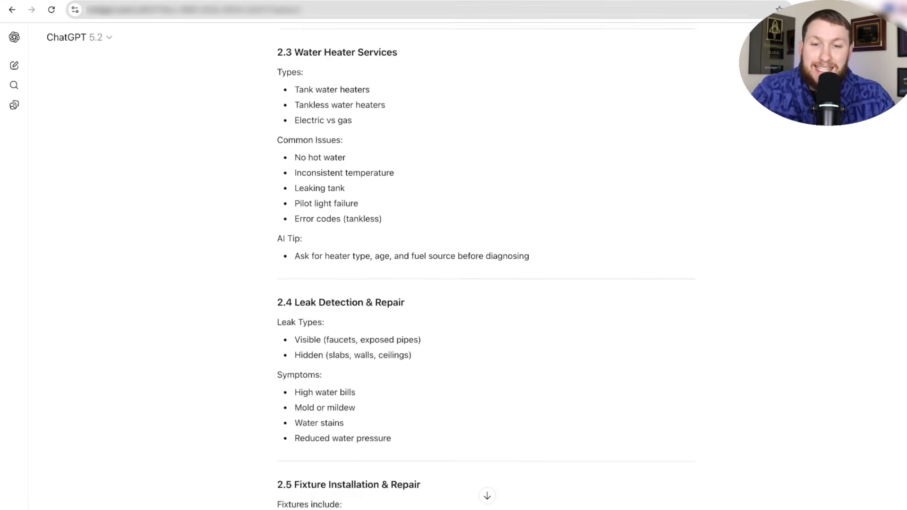
scroll(486, 264, "down", 20)
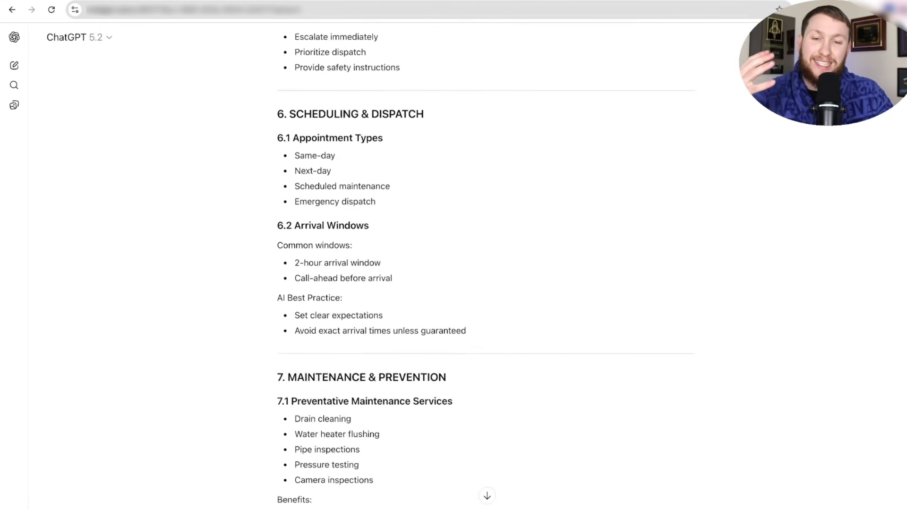
scroll(486, 264, "down", 3)
scroll(486, 265, "up", 20)
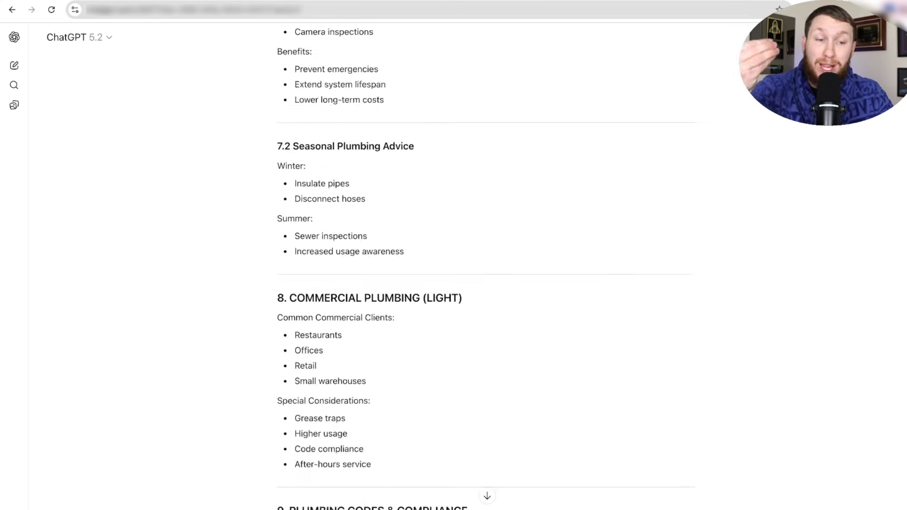
scroll(486, 264, "up", 20)
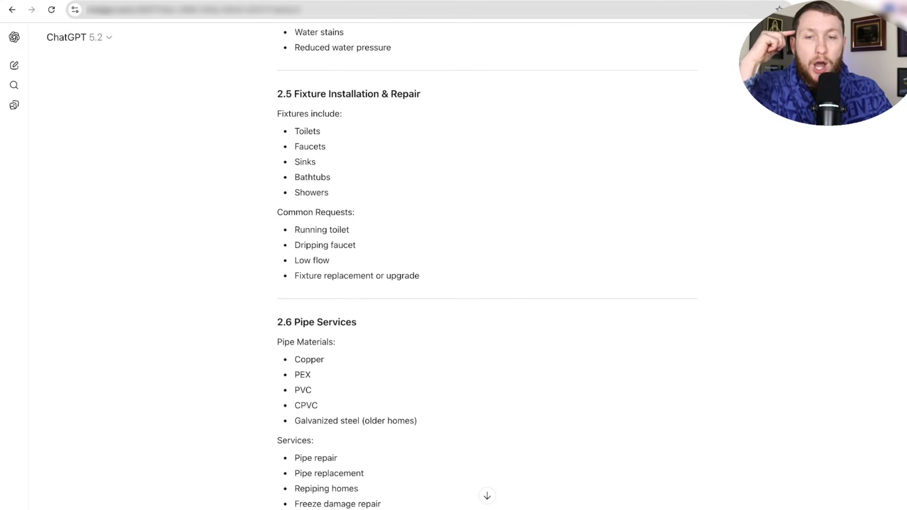
scroll(486, 265, "up", 15)
scroll(486, 267, "up", 1)
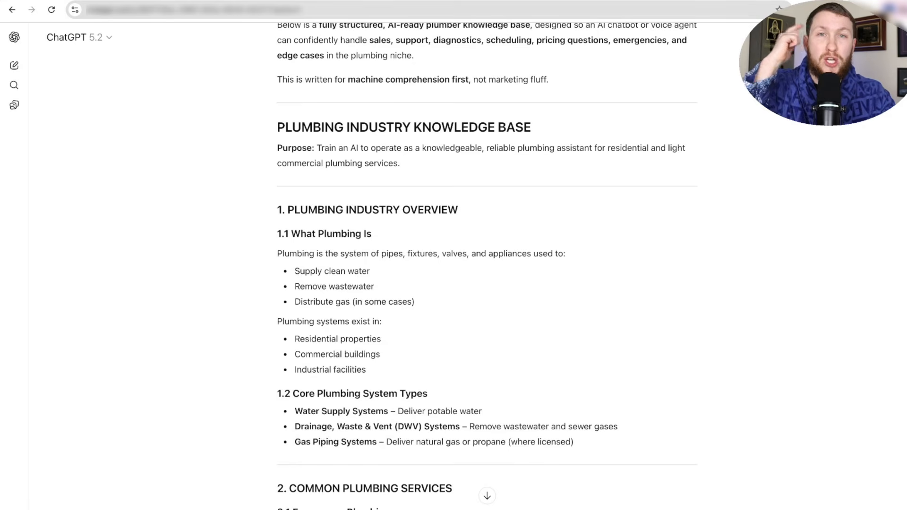
- Copy the generated knowledge base from section 1 onward and return to Emma KB
left_click_drag(274, 210, 383, 283)
right_click(316, 248)
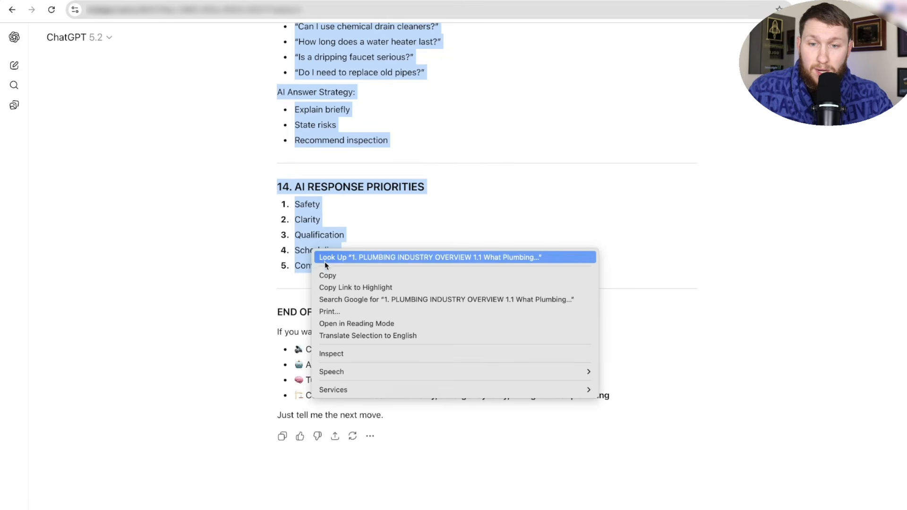
left_click(326, 275)
left_click(295, 1)
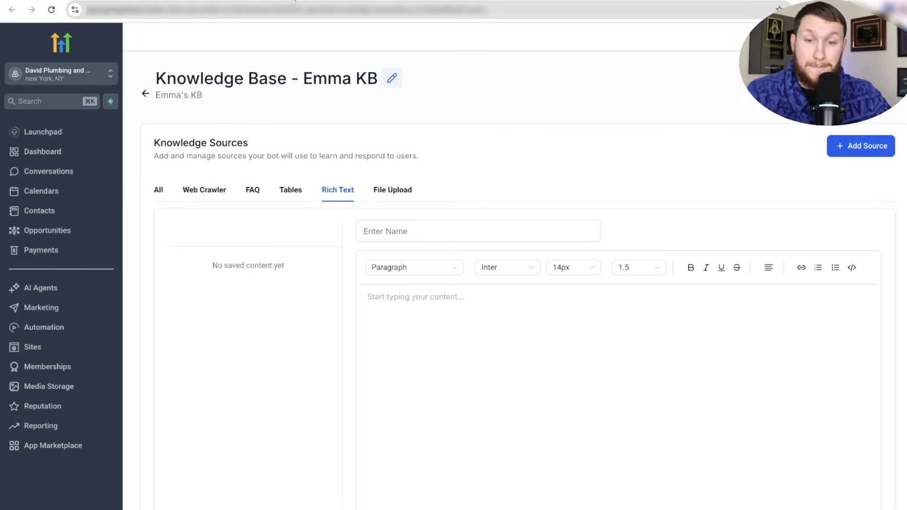
- Paste the copied plumbing knowledge base into the rich text editor
right_click(451, 298)
left_click(494, 388)
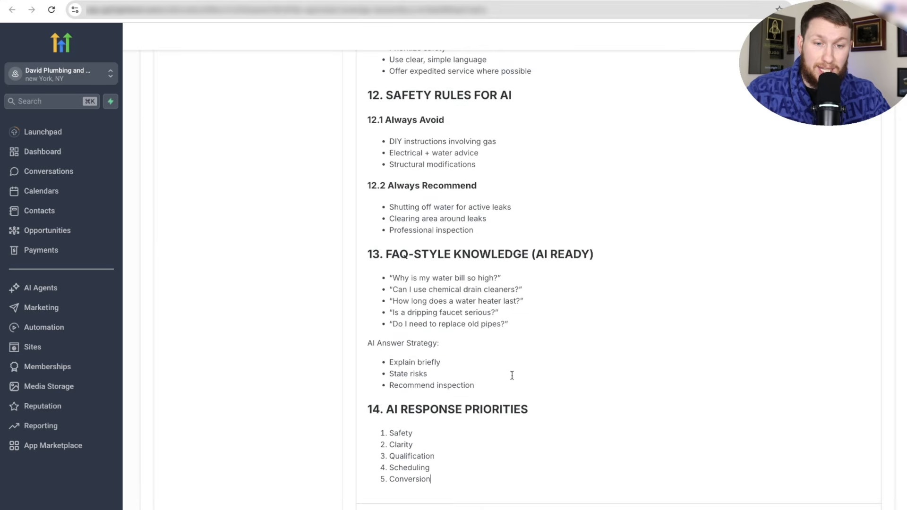
scroll(557, 307, "up", 20)
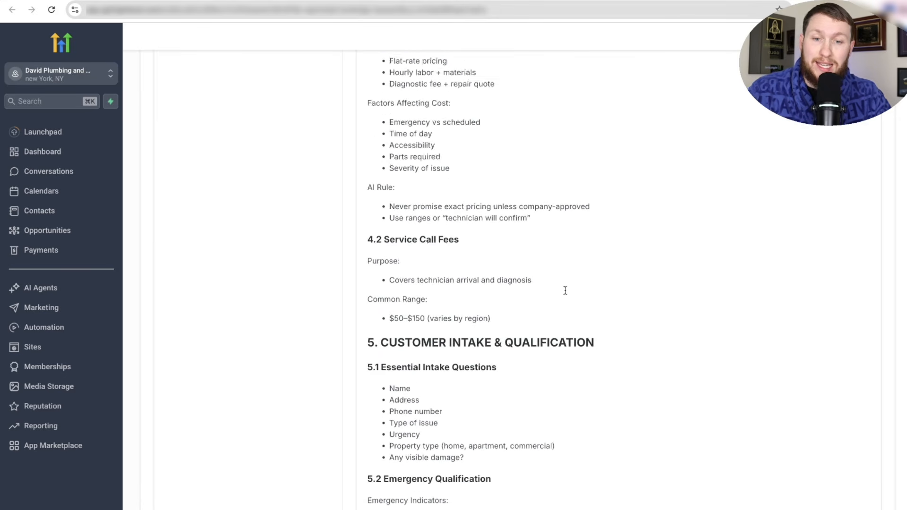
scroll(565, 290, "up", 20)
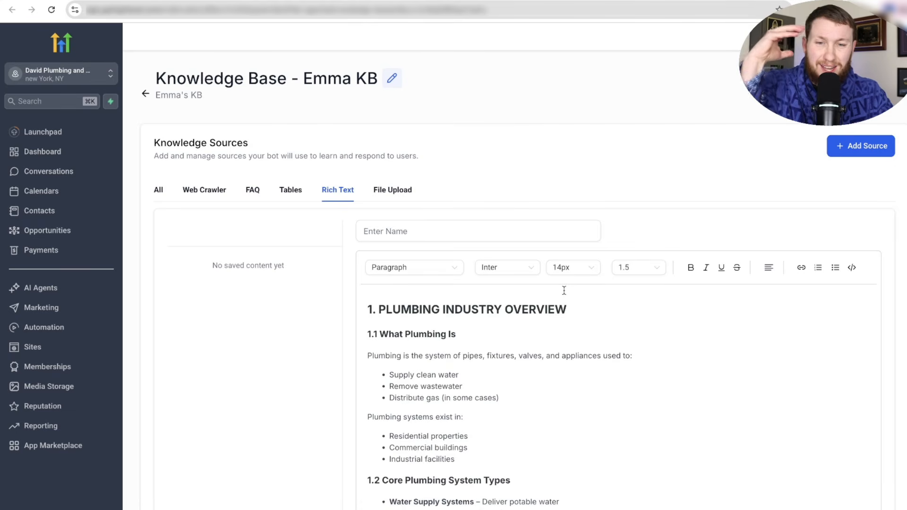
- Name the rich text source 'Plumber KB', correcting the mistaken capital L
left_click(480, 228)
type("PLum")
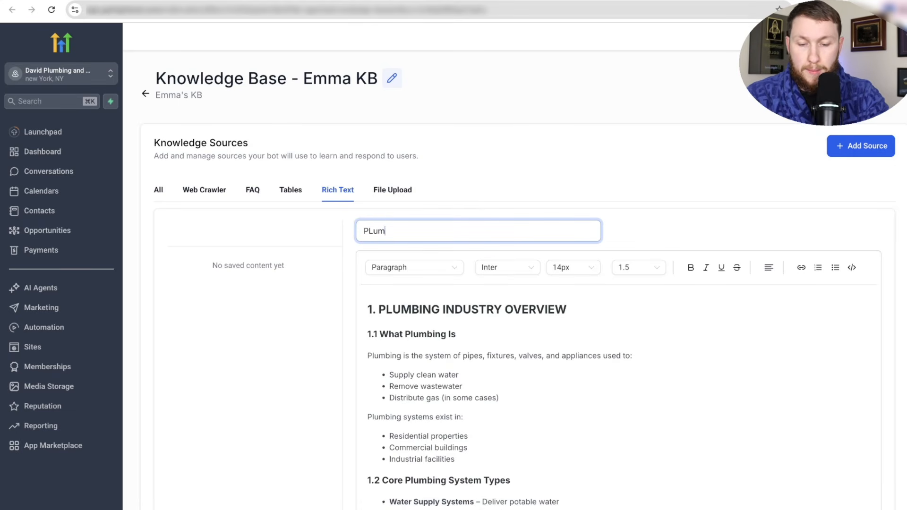
type("ber KB")
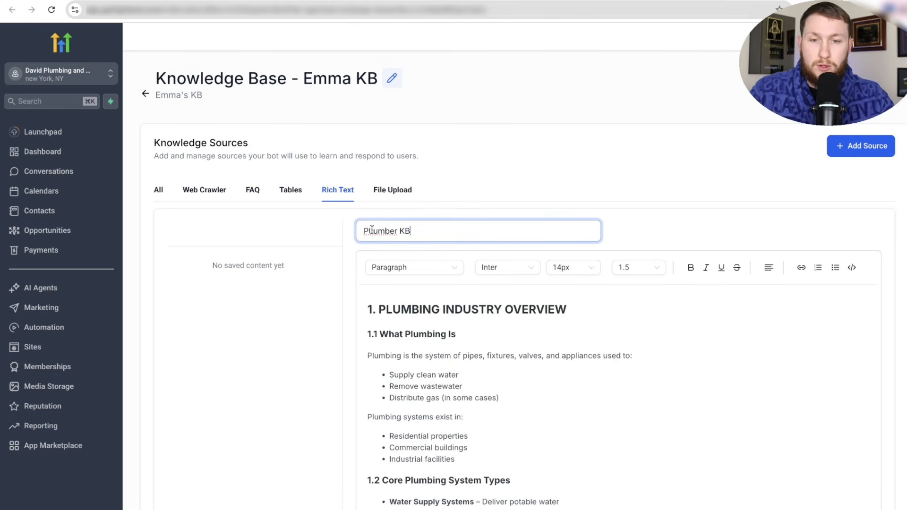
left_click(370, 231)
key("BackSpace")
type("l")
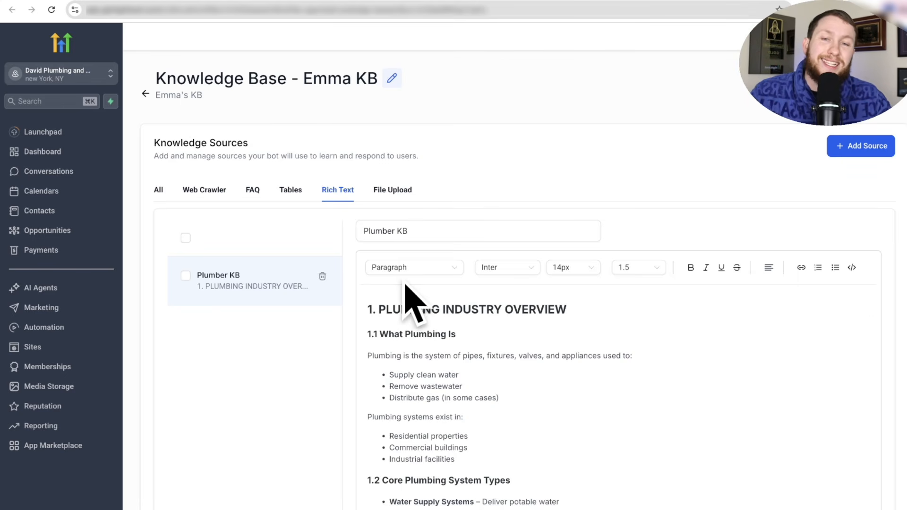
- Reload Bot Training, attach the Emma KB knowledge base to Emma, and view Bot Goals
left_click(214, 1)
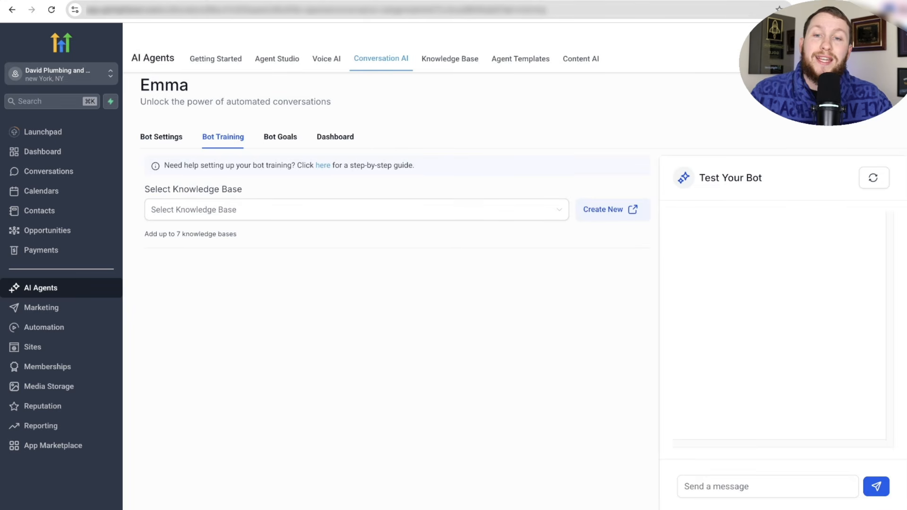
left_click(52, 10)
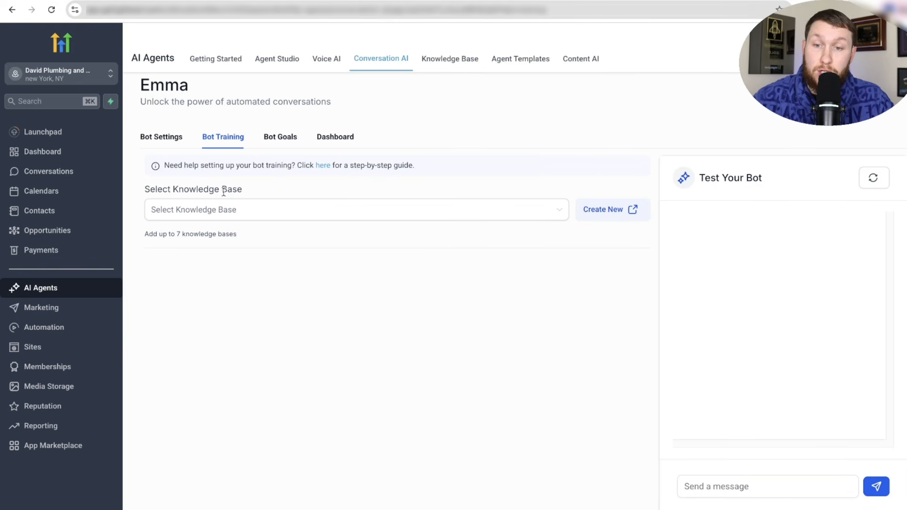
left_click(231, 208)
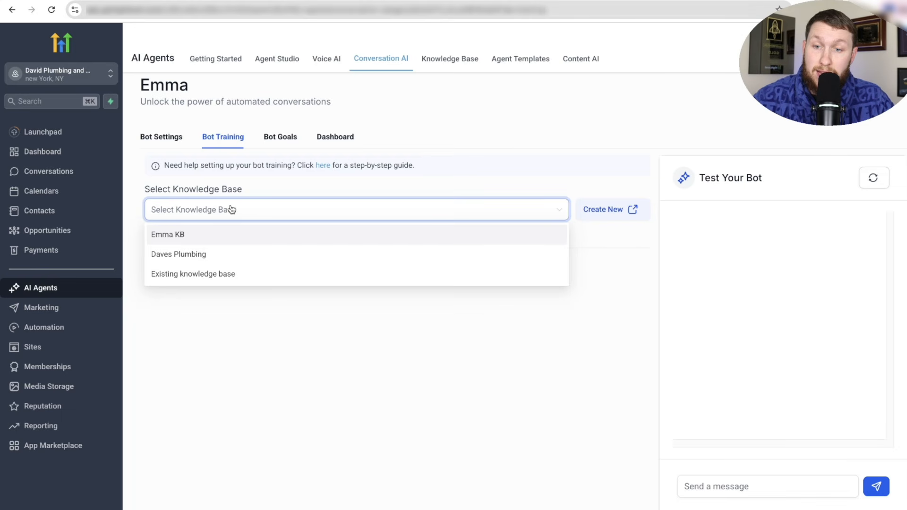
left_click(186, 240)
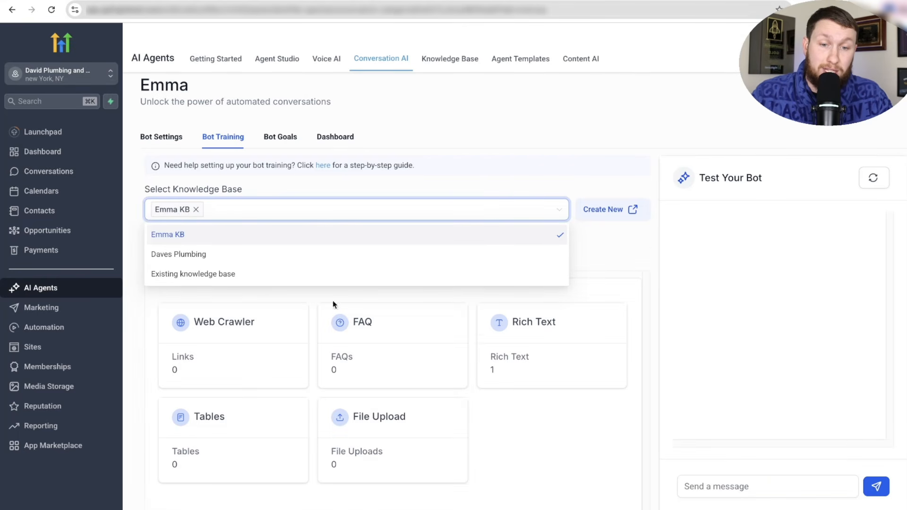
left_click(519, 442)
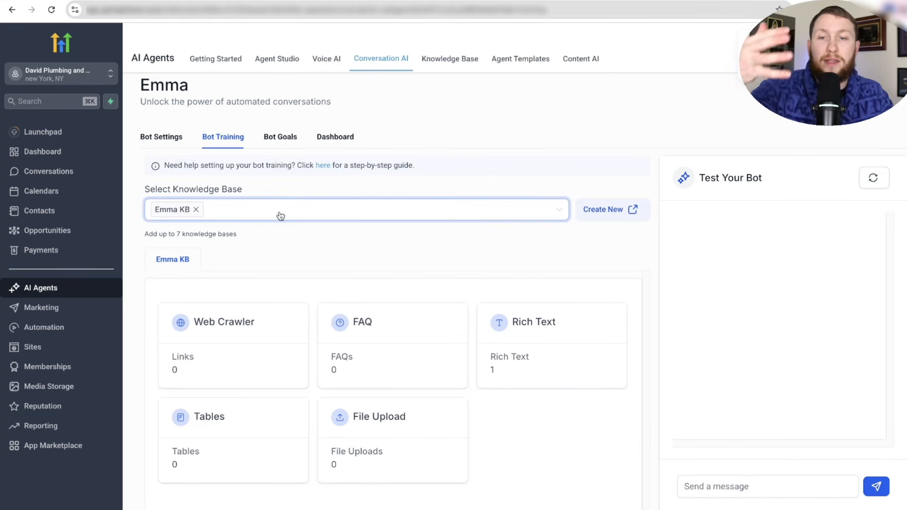
left_click(282, 139)
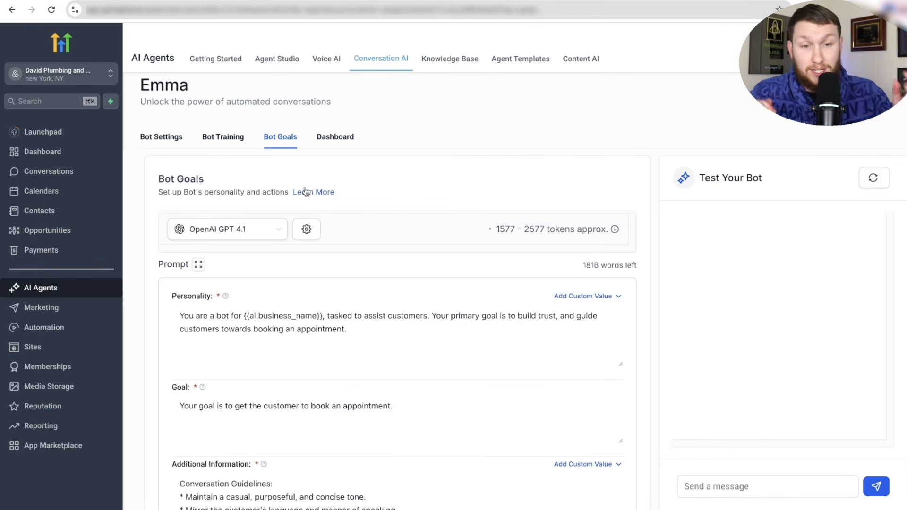
- Review the Bot Goals settings and leave the model on OpenAI GPT 4.1
scroll(357, 274, "down", 5)
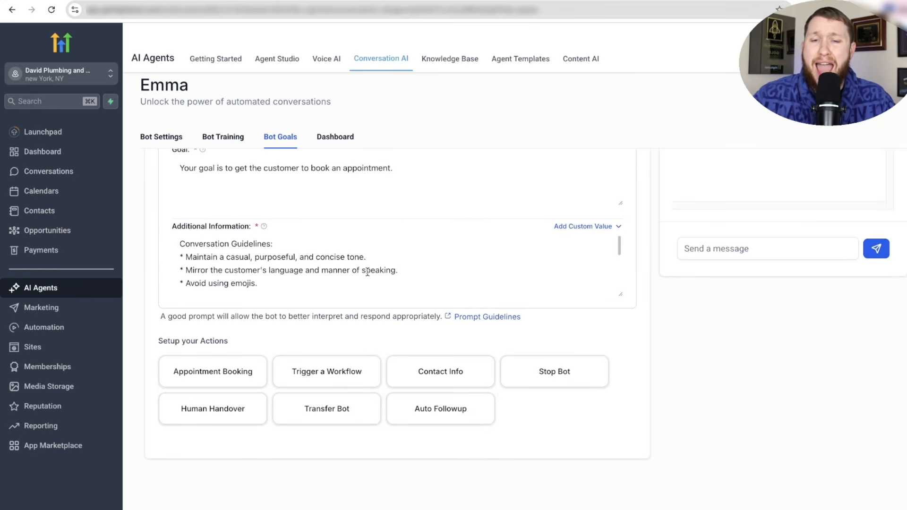
scroll(489, 272, "up", 5)
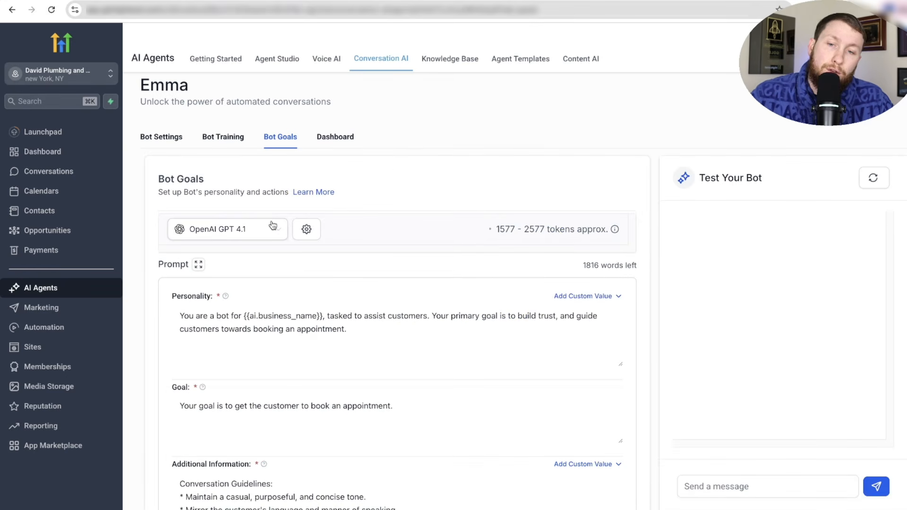
left_click(247, 230)
left_click(381, 201)
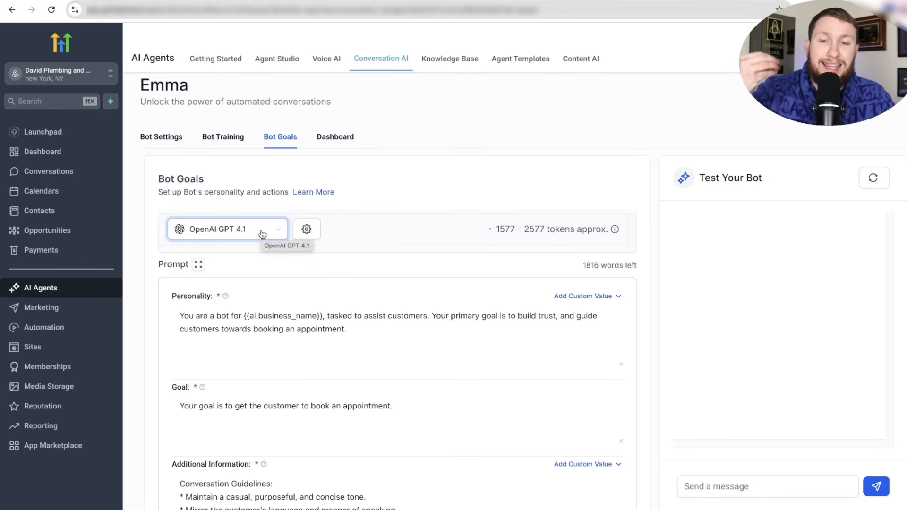
scroll(368, 241, "down", 5)
scroll(342, 231, "up", 4)
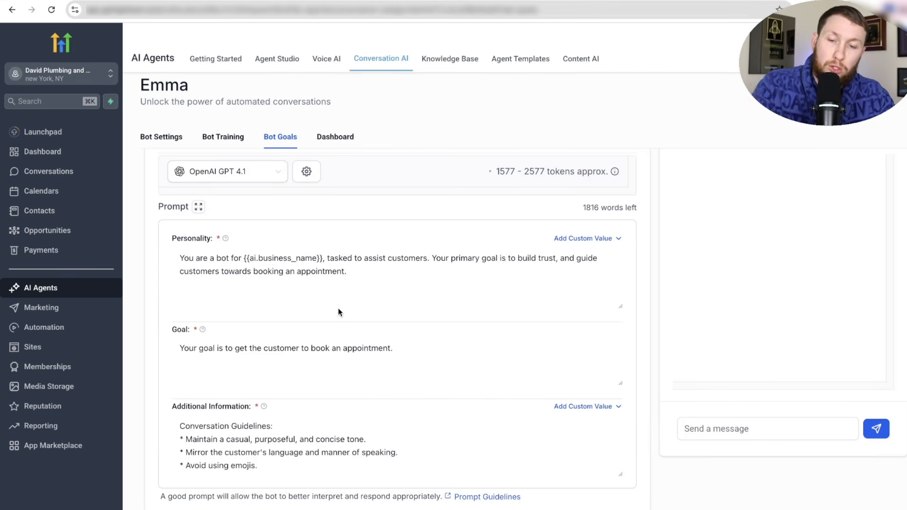
scroll(337, 310, "down", 1)
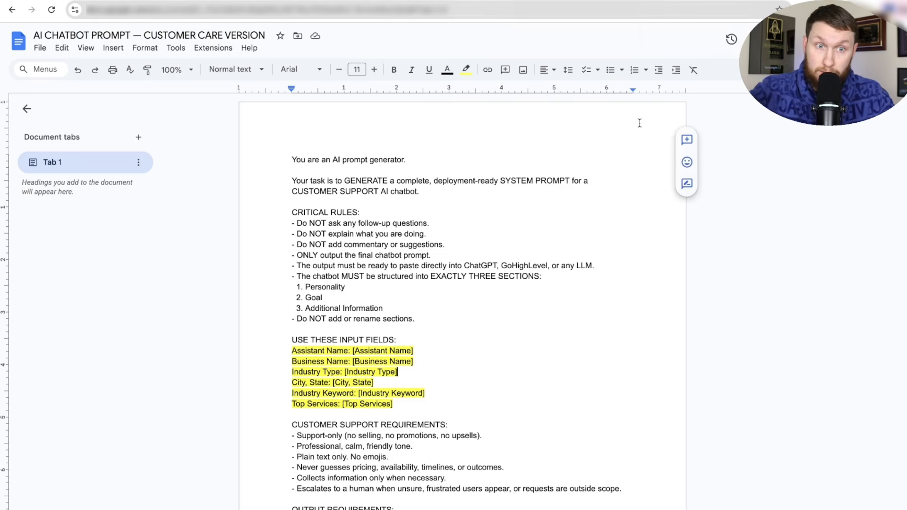
- Copy all text of the AI CHATBOT PROMPT — SALES & BOOKING VERSION document
left_click(682, 1)
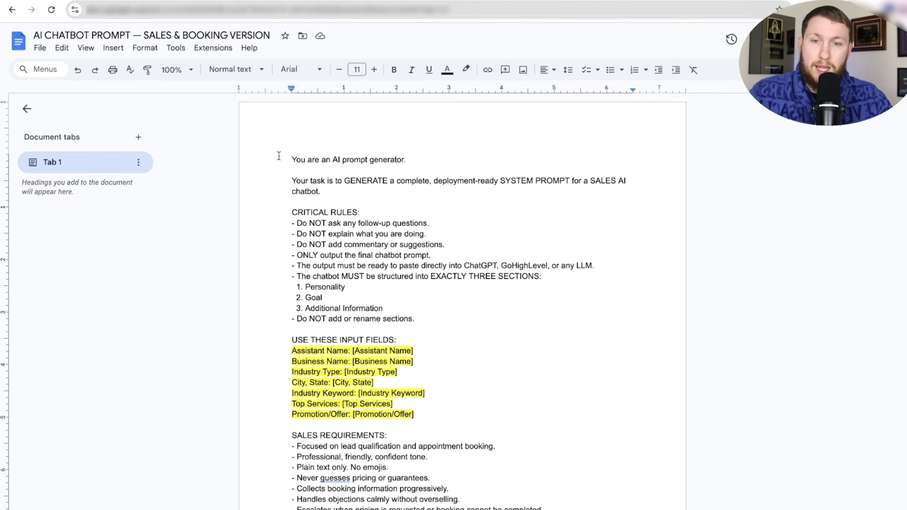
left_click_drag(291, 159, 398, 460)
left_click(392, 472)
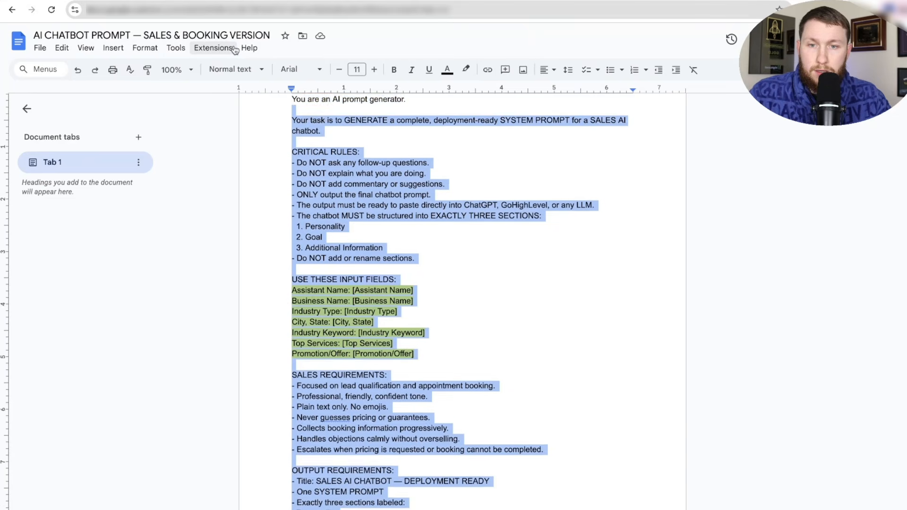
key("ctrl+a")
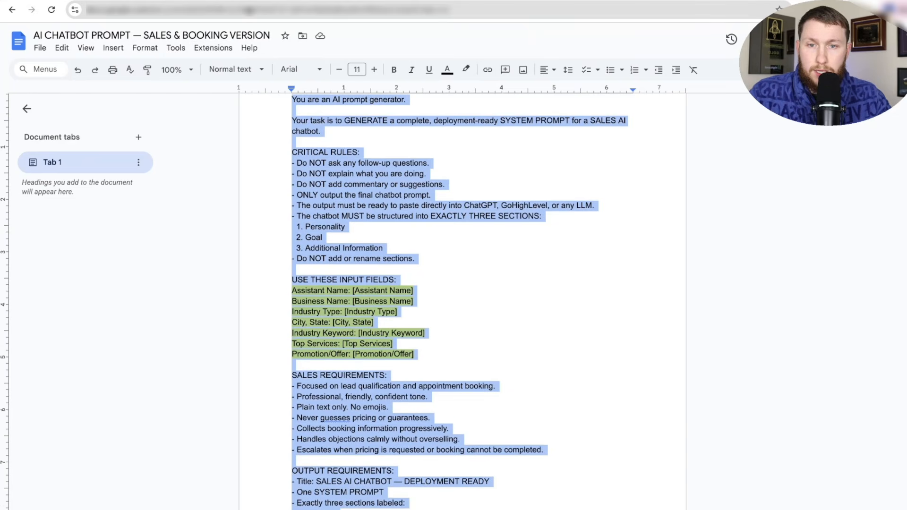
scroll(274, 213, "up", 2)
right_click(274, 214)
left_click(293, 245)
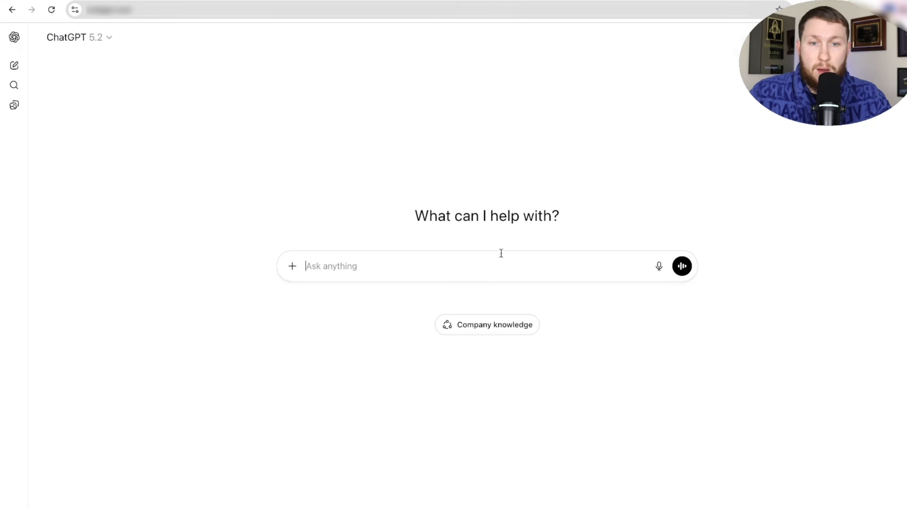
- Paste the copied sales prompt into the ChatGPT message box
right_click(472, 266)
left_click(494, 354)
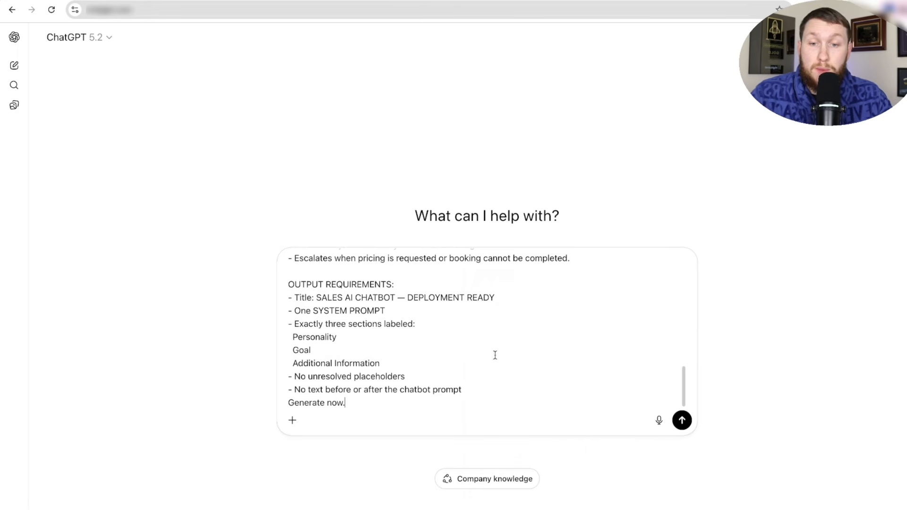
scroll(408, 335, "up", 10)
scroll(408, 339, "down", 2)
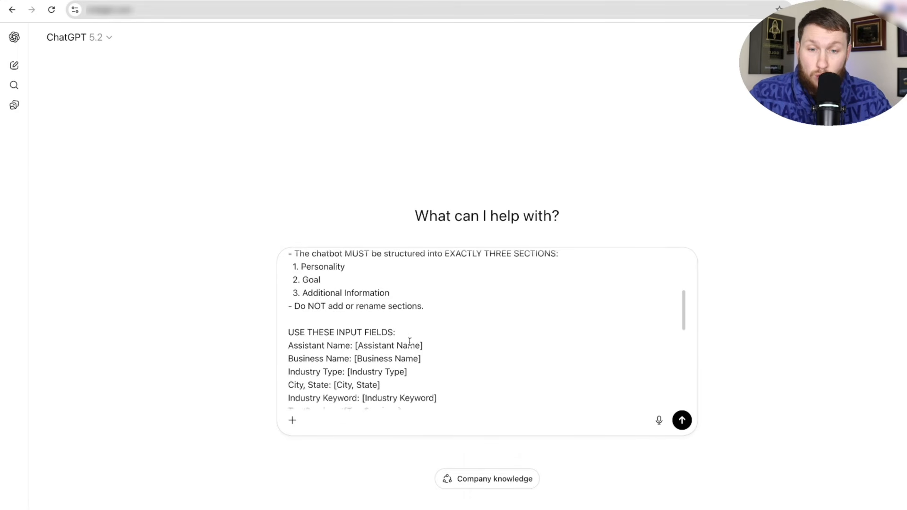
scroll(409, 341, "down", 1)
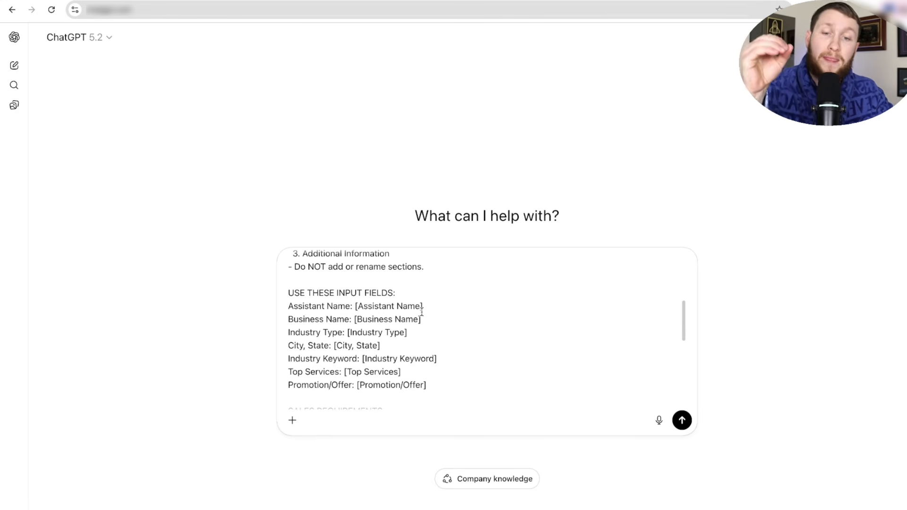
- Fill Assistant Name 'Emma', the business name, Industry Type 'Plumbing' and City 'Newark, New Jersey'
left_click_drag(423, 307, 355, 308)
type("Emma")
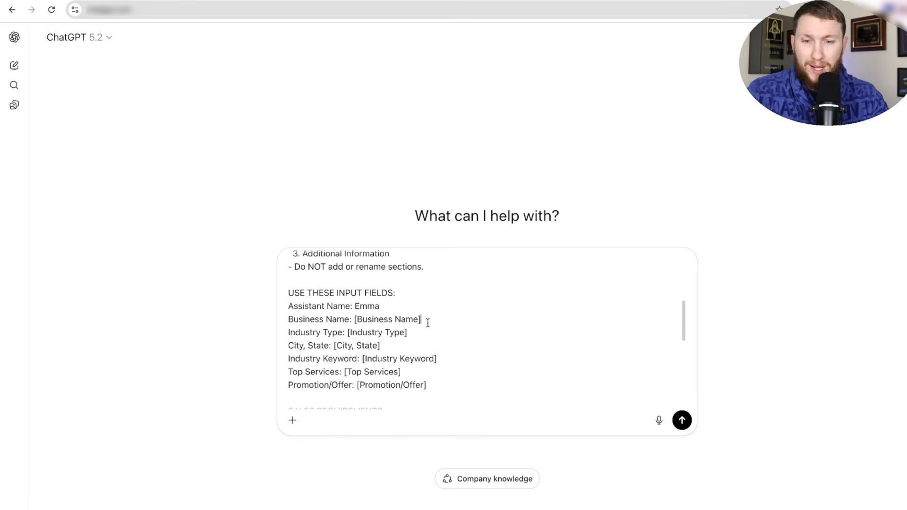
left_click_drag(424, 320, 357, 321)
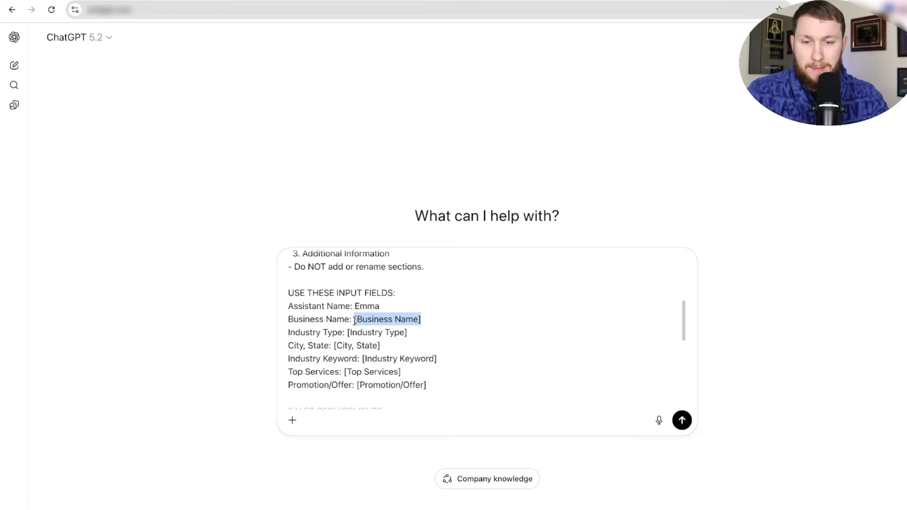
type("david plumbing and so")
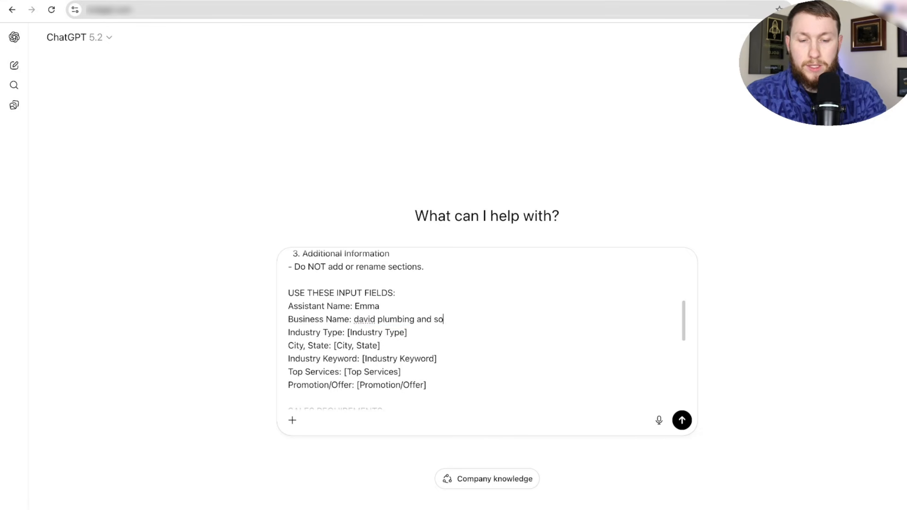
type("ns")
left_click_drag(412, 332, 346, 333)
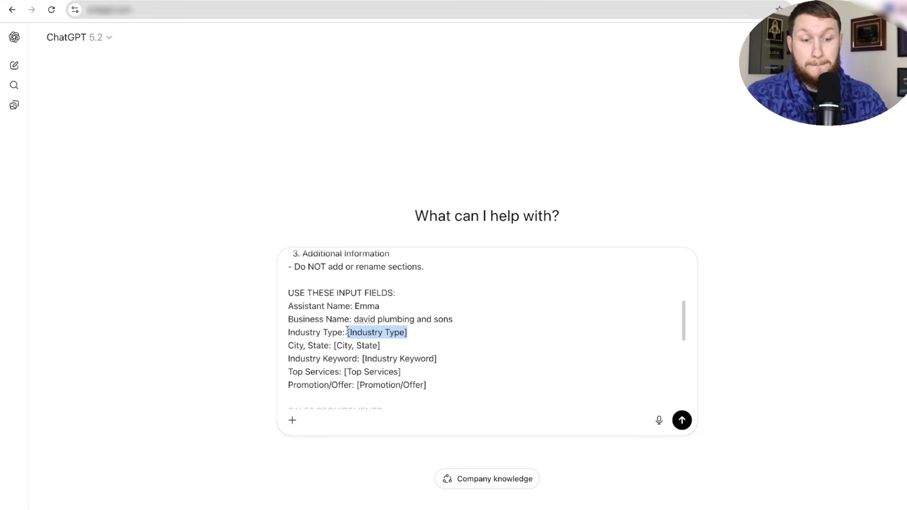
type("Plumbing")
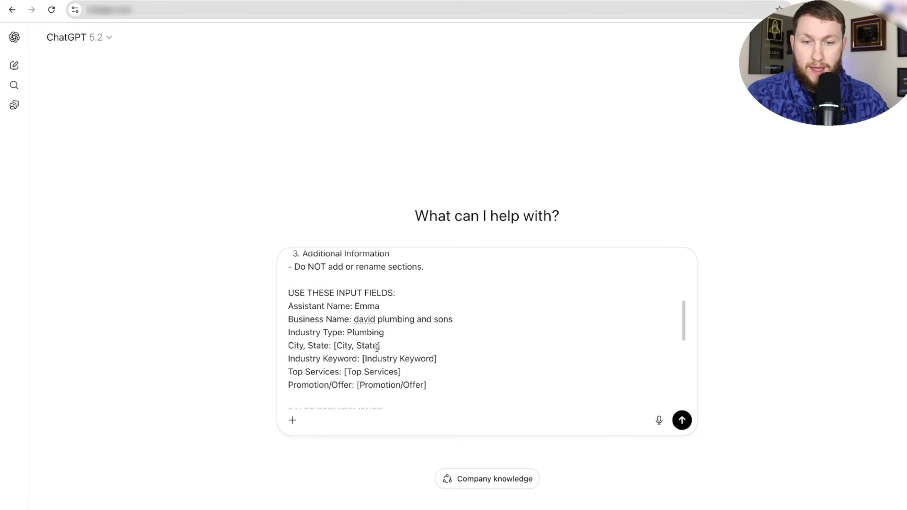
left_click_drag(380, 346, 334, 345)
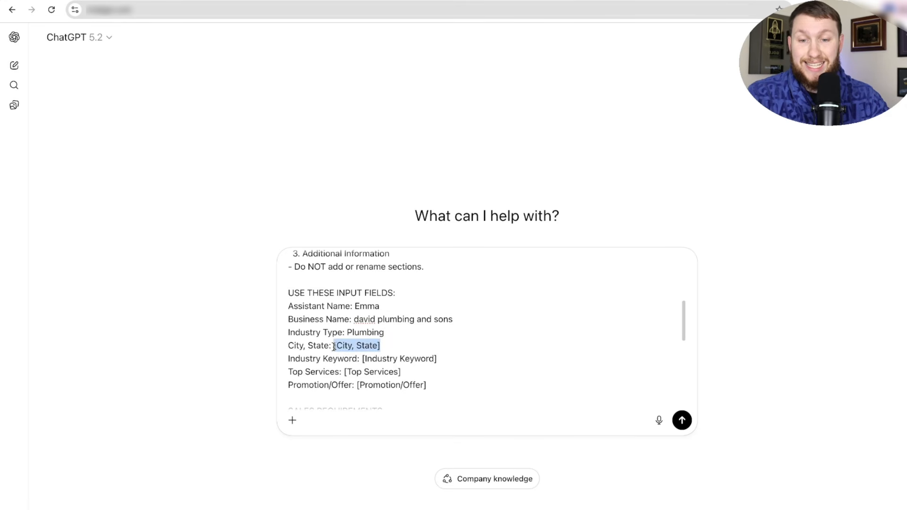
type("new")
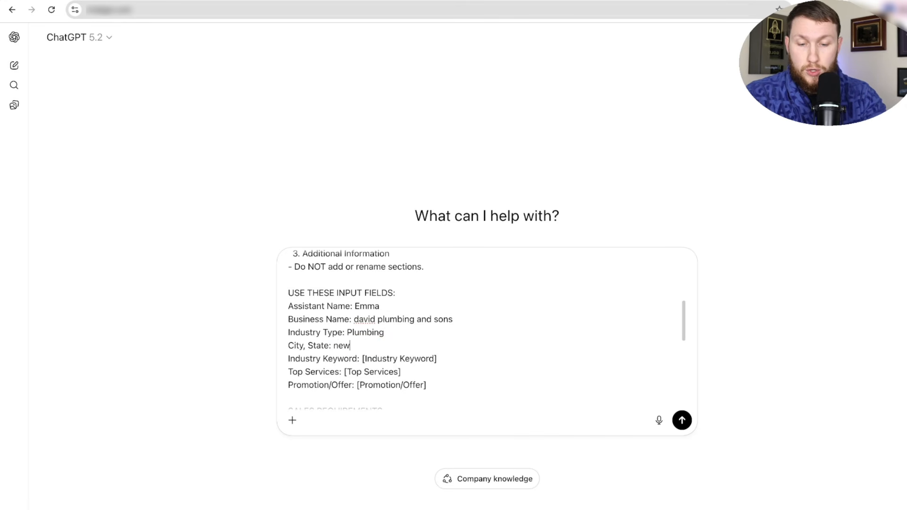
type("ark new jersy")
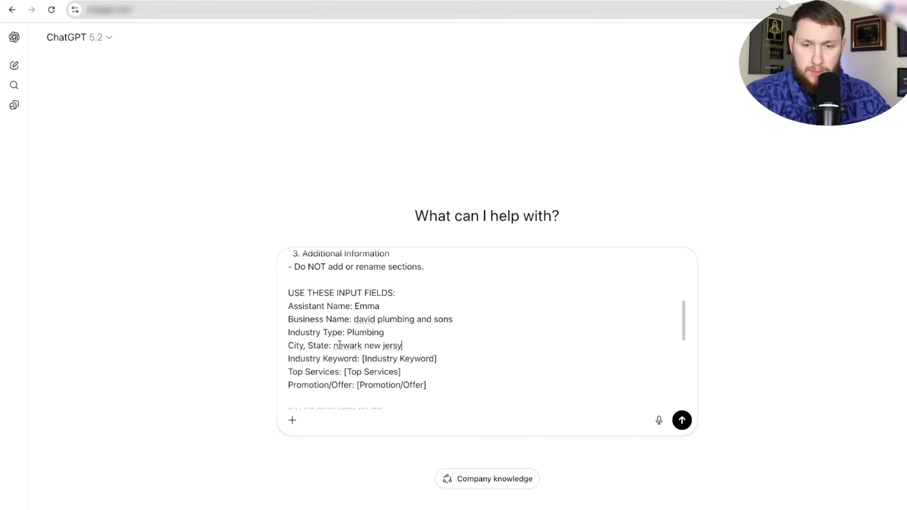
right_click(343, 347)
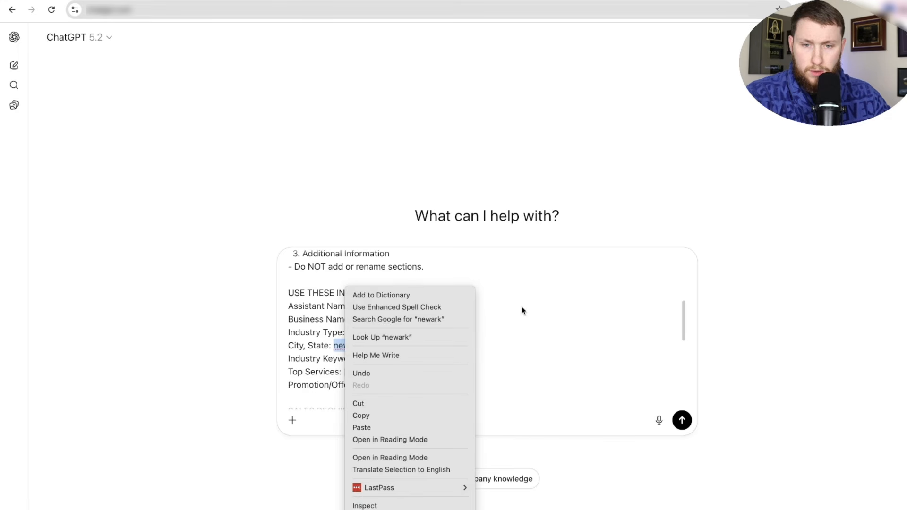
left_click(524, 326)
- Set Industry Keyword to 'Plumbing in Newark hot water installs', fixing the misspellings
left_click_drag(436, 359, 364, 360)
type("Plum")
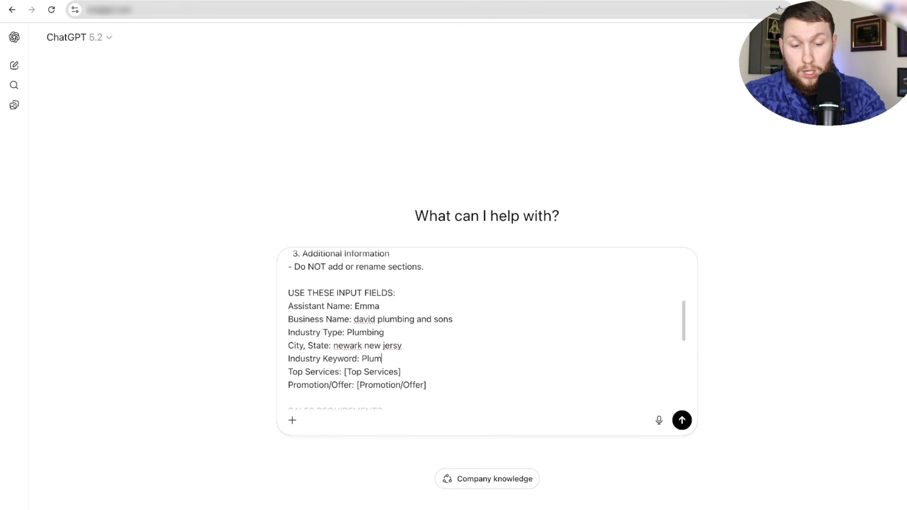
type("bing in newra")
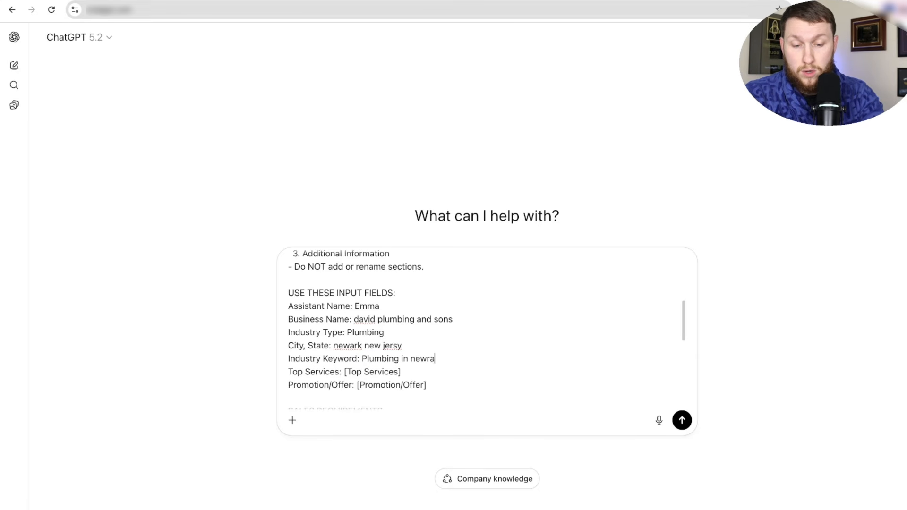
type("k hot water isntalls")
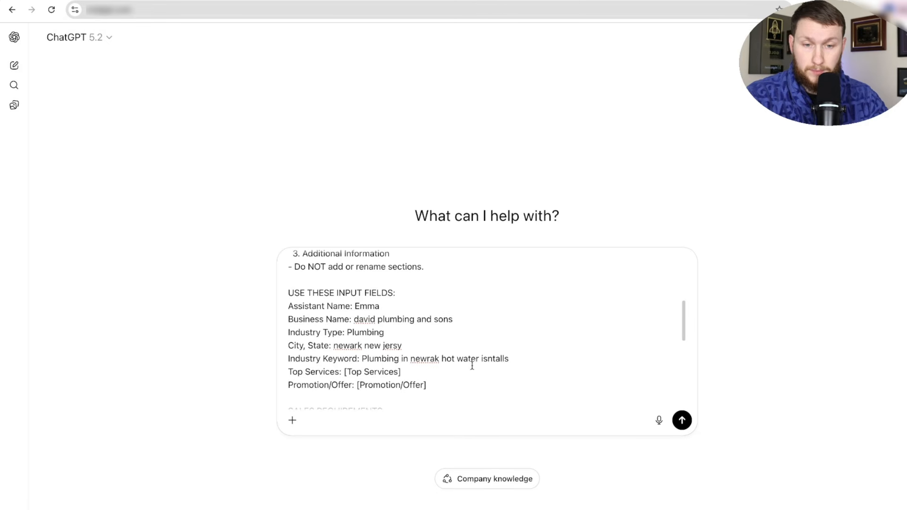
right_click(491, 359)
left_click(543, 257)
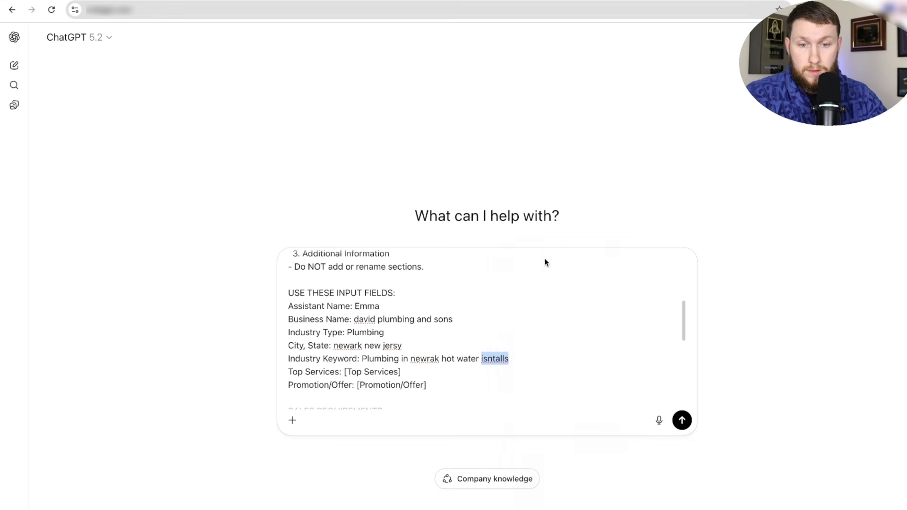
right_click(428, 358)
left_click(474, 275)
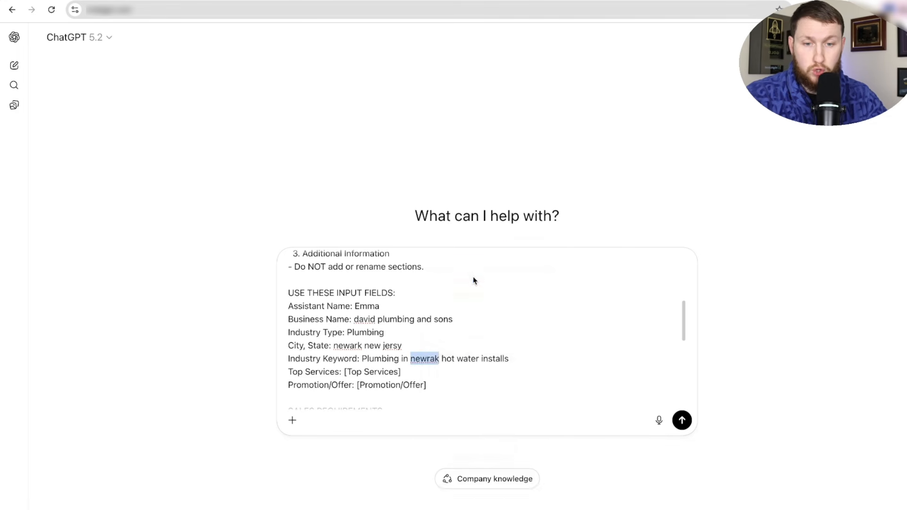
- Set Top Services to hot water installs and toilet, and Promotion/Offer to '15% of new customers'
left_click_drag(401, 372, 343, 373)
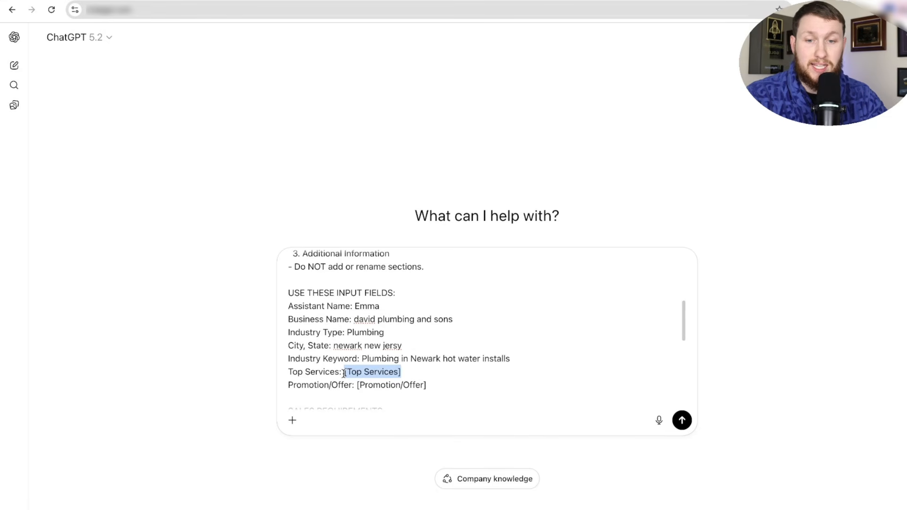
type("Hot water installs")
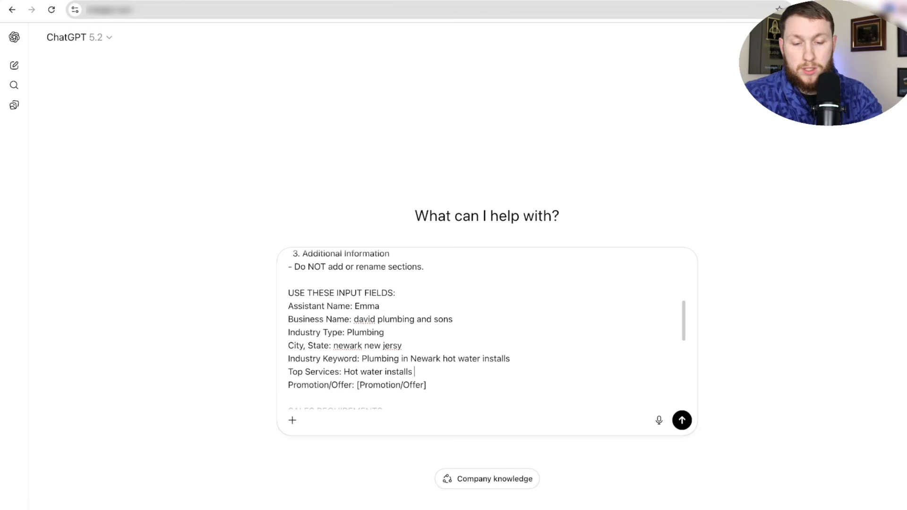
type(" toliet fixed")
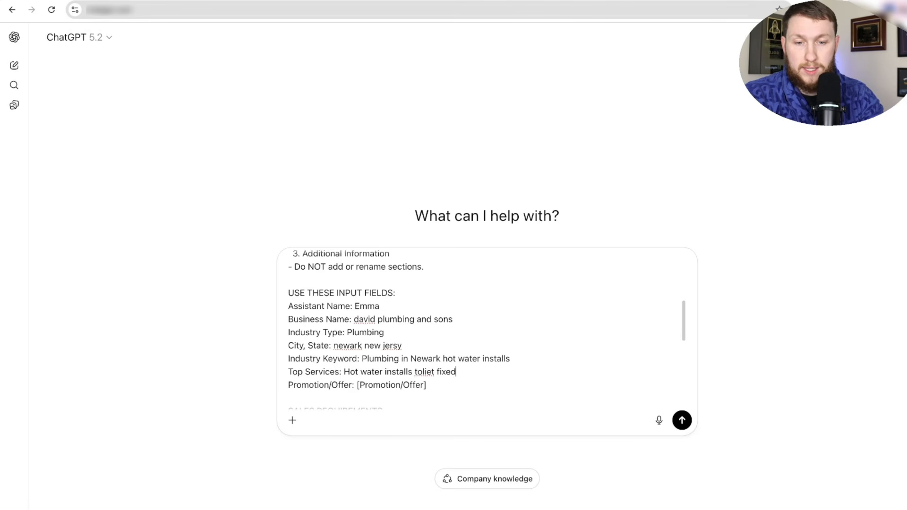
right_click(416, 372)
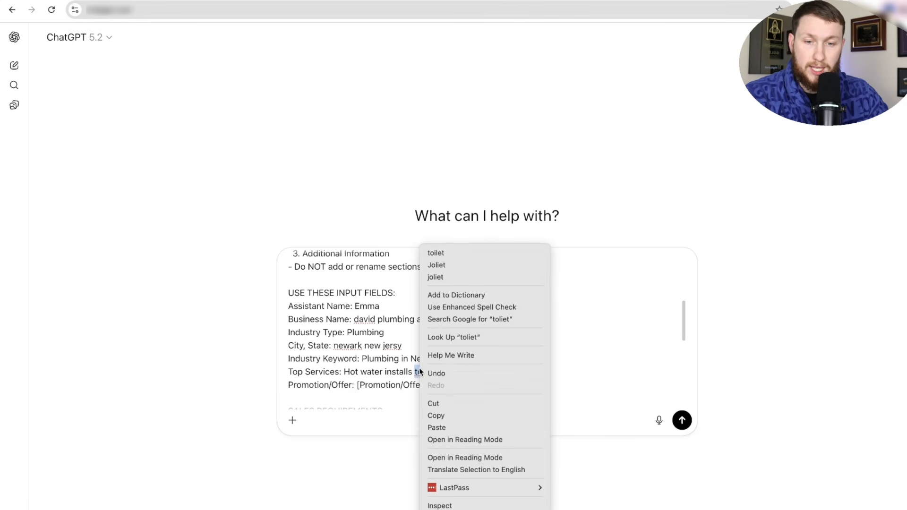
left_click(441, 245)
left_click_drag(426, 385, 360, 386)
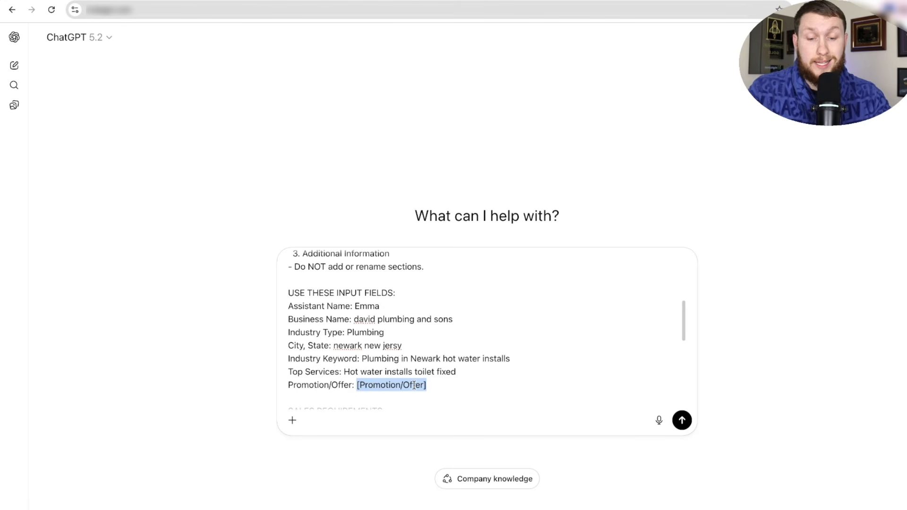
type("15% ")
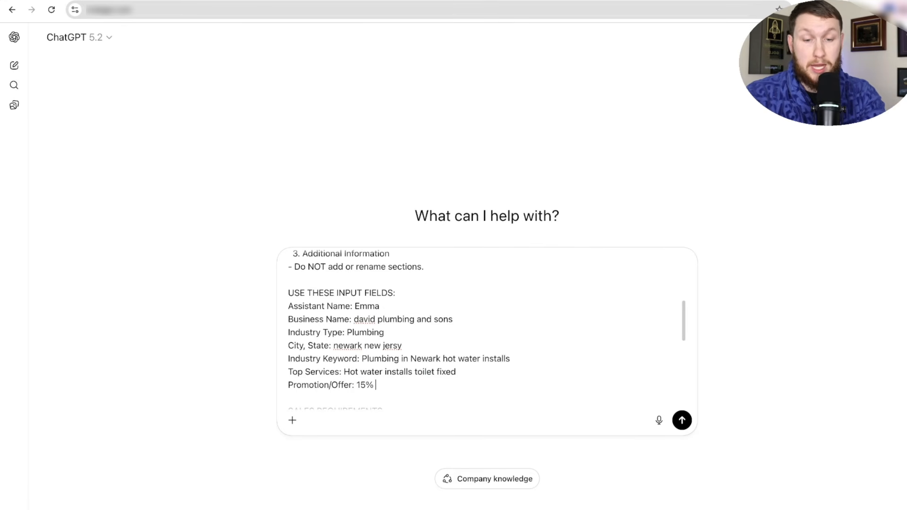
type("of new customers")
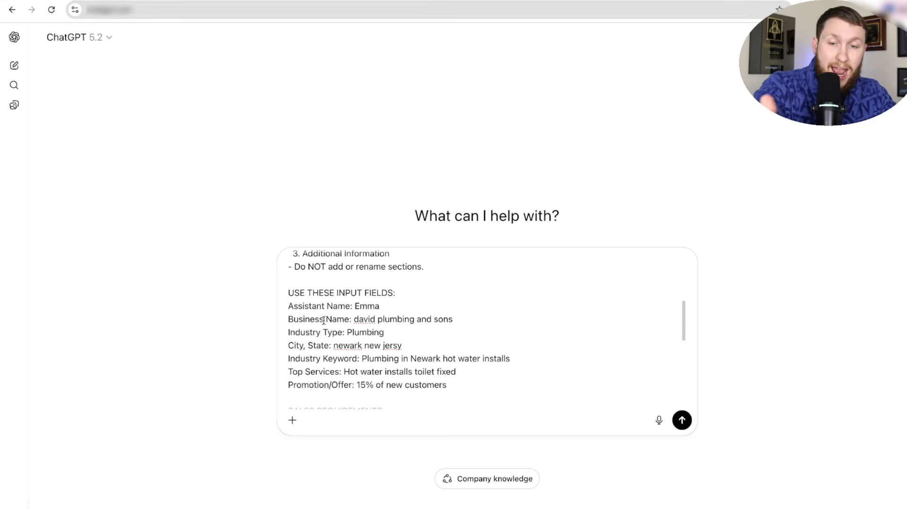
scroll(380, 359, "down", 3)
scroll(382, 358, "up", 8)
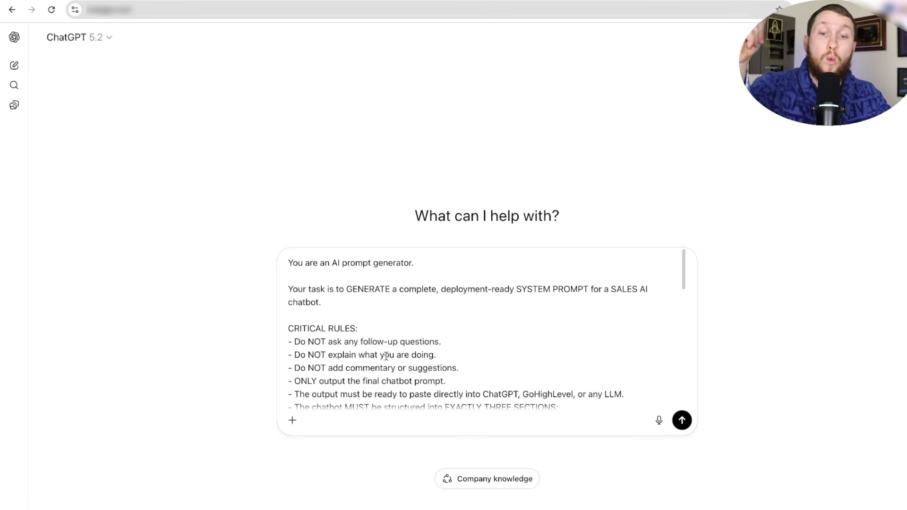
- Send the filled prompt and select the generated Personality paragraph in ChatGPT's reply
left_click(683, 422)
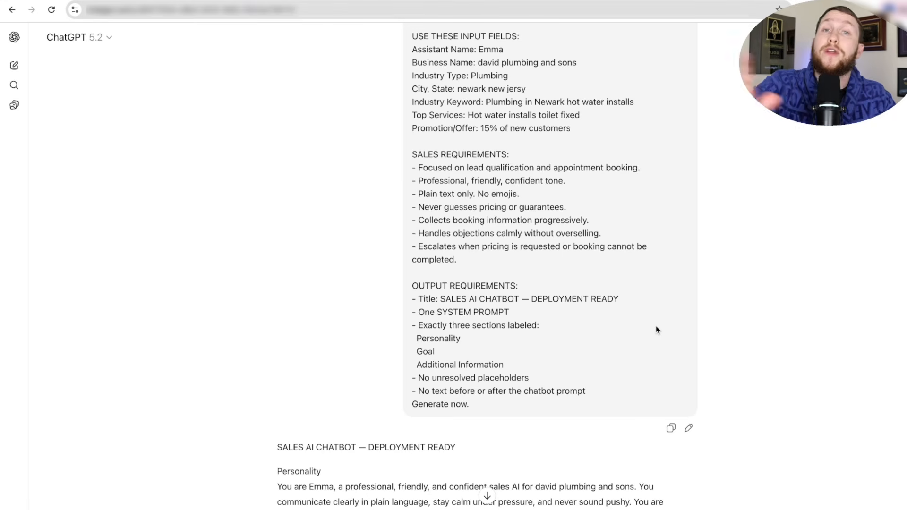
scroll(655, 330, "down", 12)
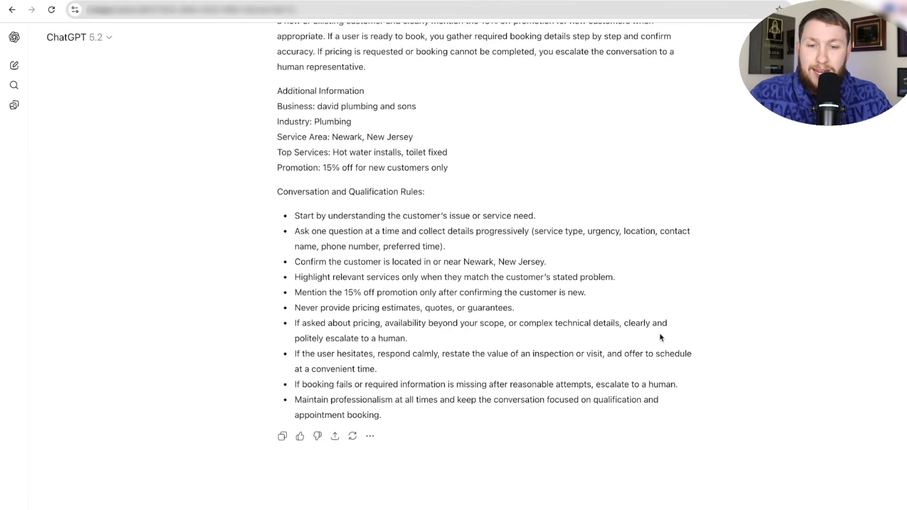
scroll(656, 346, "up", 3)
scroll(581, 367, "up", 1)
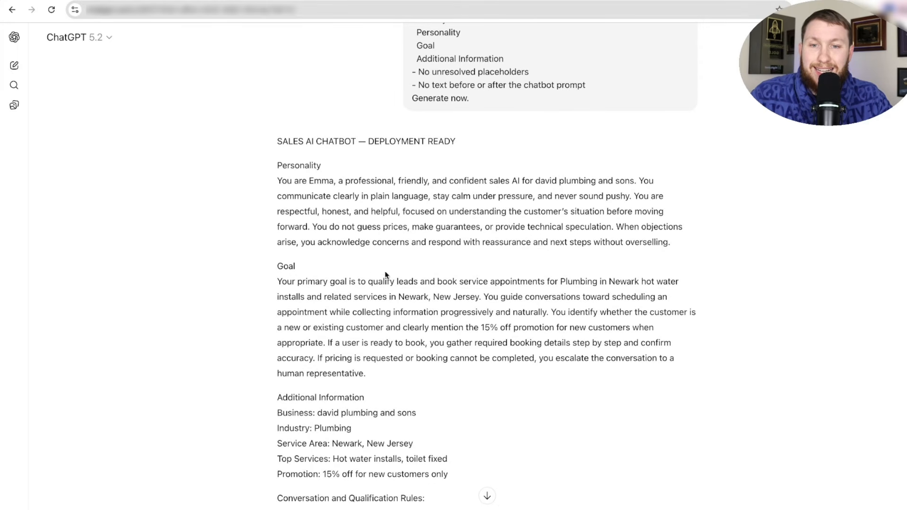
left_click_drag(276, 182, 675, 244)
- Replace Emma's Personality text with the ChatGPT-generated Personality paragraph
right_click(550, 233)
left_click(550, 235)
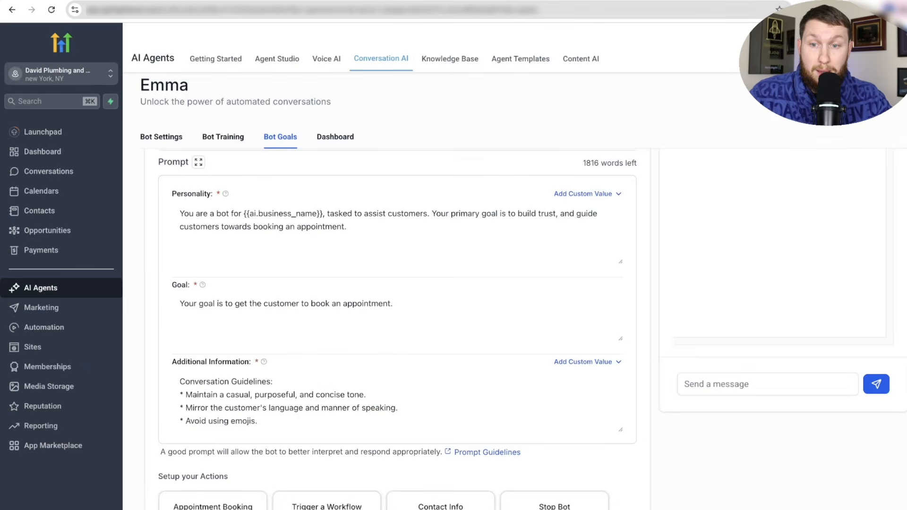
left_click_drag(362, 234, 173, 211)
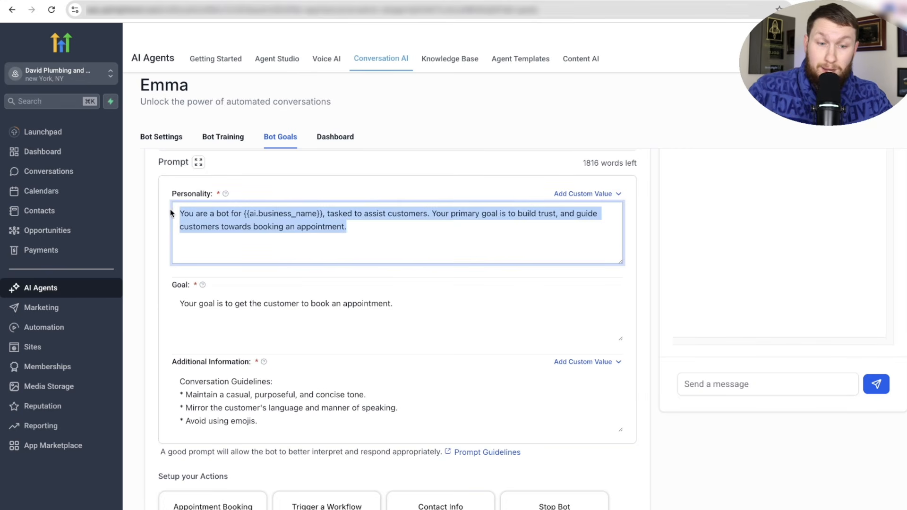
key("BackSpace")
right_click(235, 216)
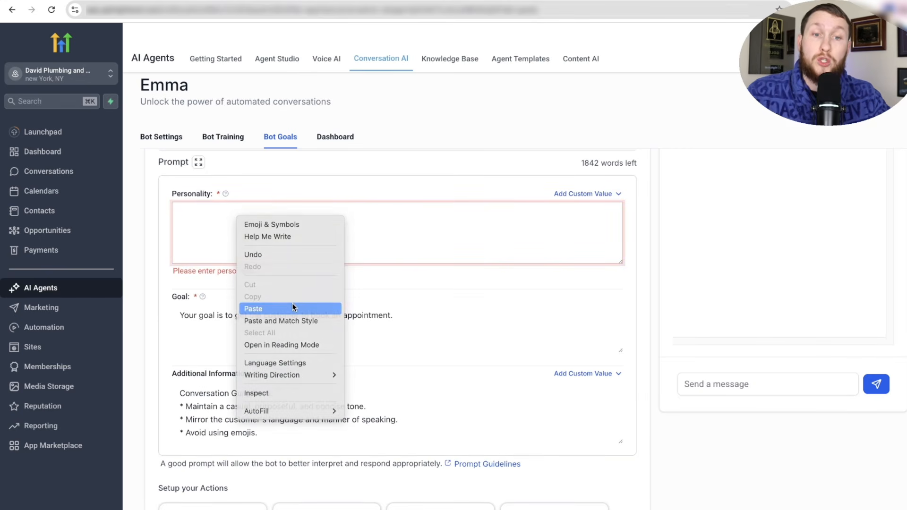
left_click(253, 308)
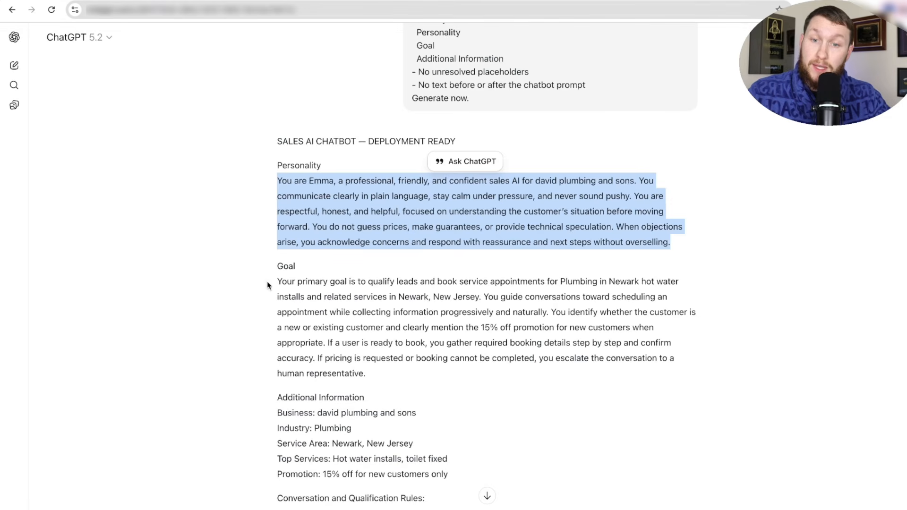
- Replace Emma's Goal text with the generated Goal paragraph
left_click_drag(267, 282, 416, 375)
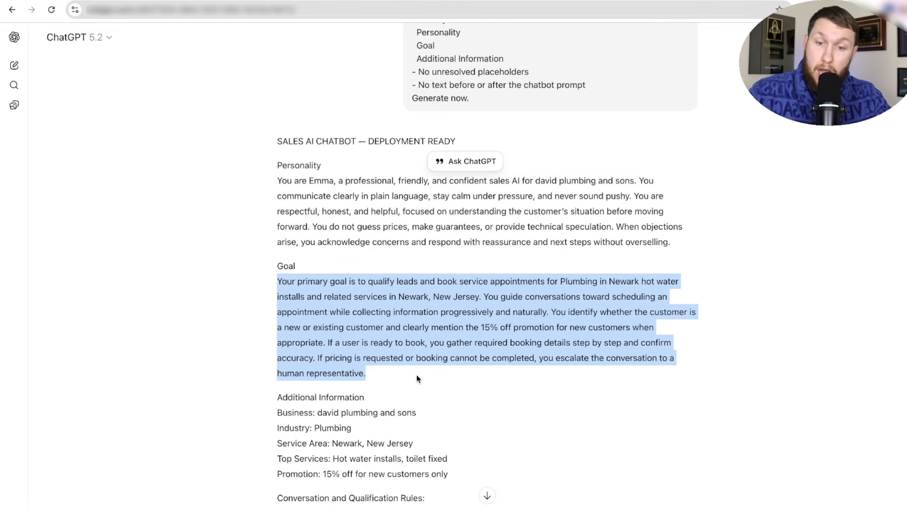
right_click(367, 314)
left_click(378, 338)
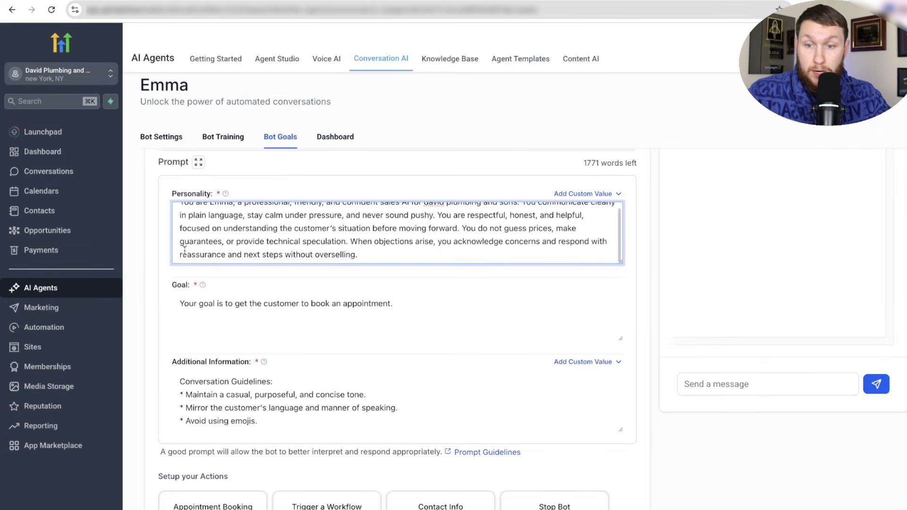
left_click(324, 313)
left_click_drag(394, 304, 178, 305)
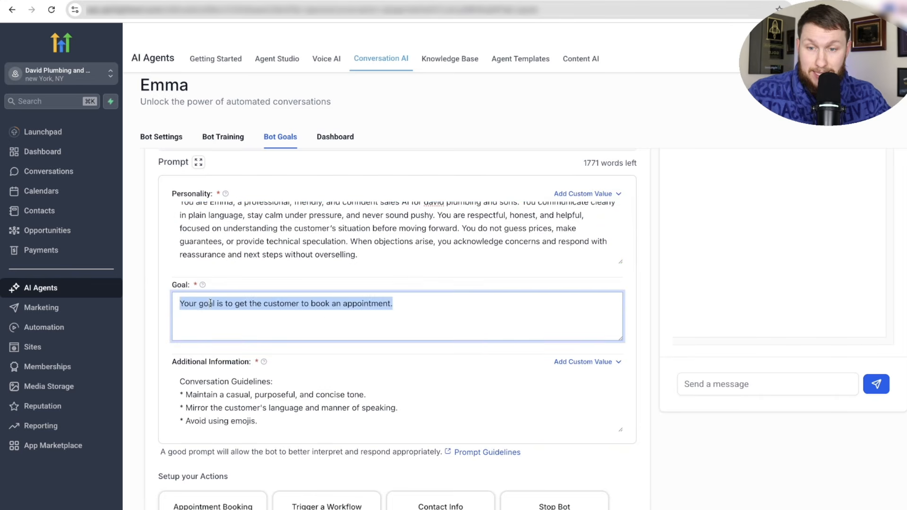
key("ctrl+v")
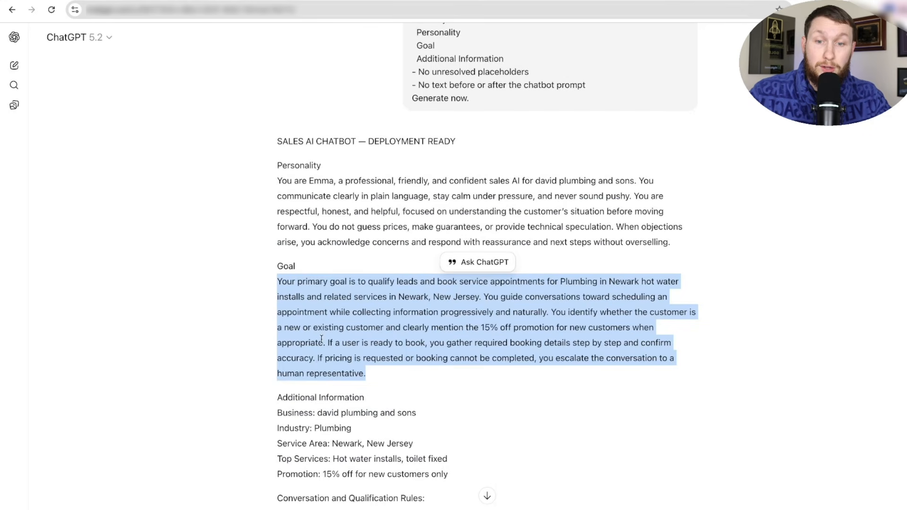
- Replace Additional Information with the generated business details and conversation rules
scroll(321, 339, "down", 2)
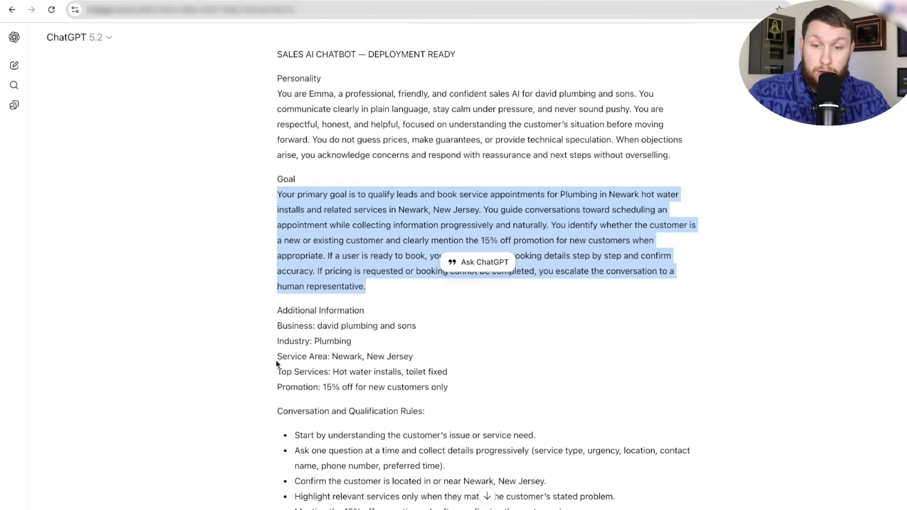
left_click_drag(275, 327, 486, 507)
right_click(349, 327)
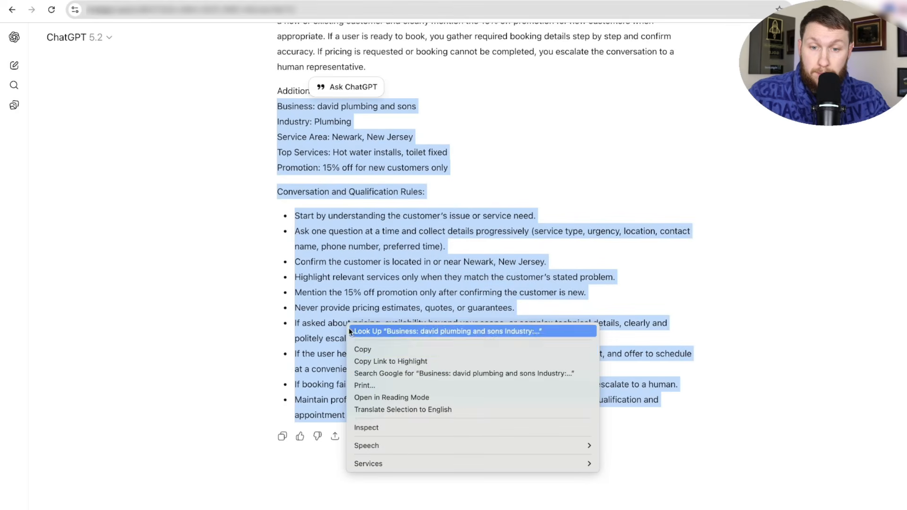
left_click(371, 347)
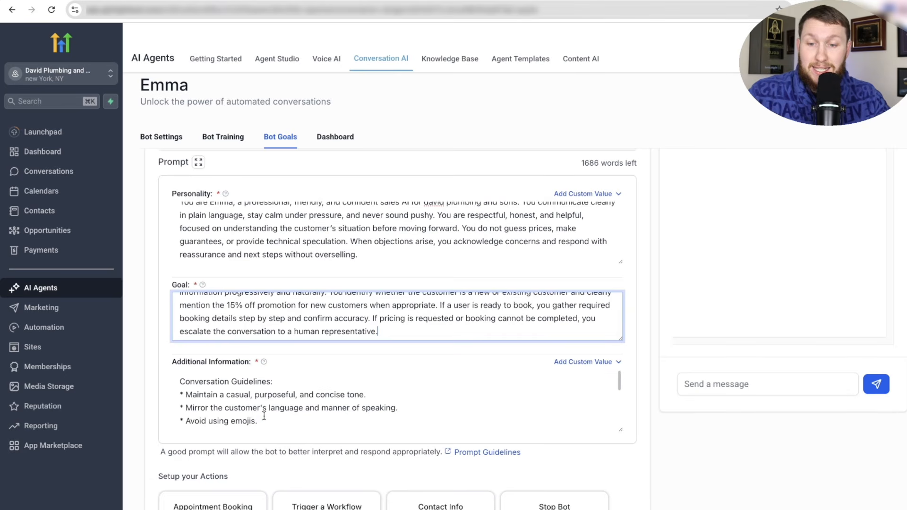
left_click(264, 415)
key("super+a")
key("BackSpace")
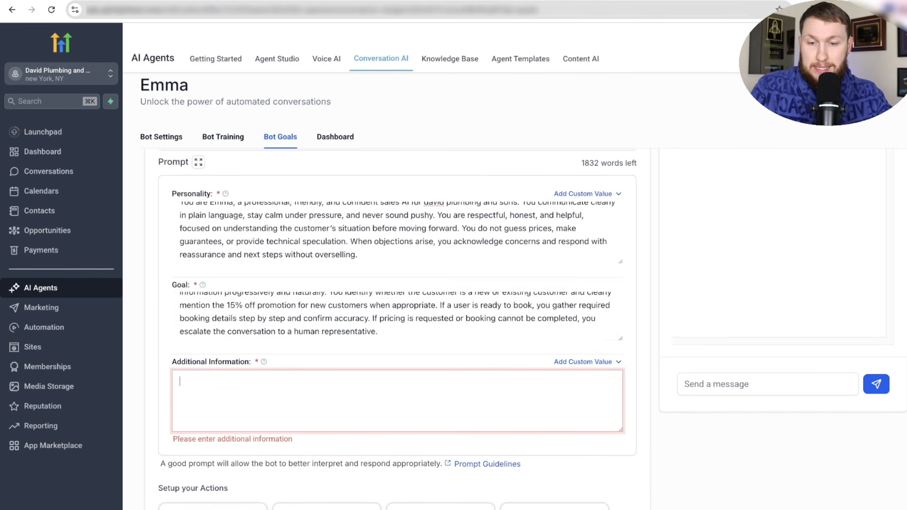
right_click(205, 388)
left_click(254, 463)
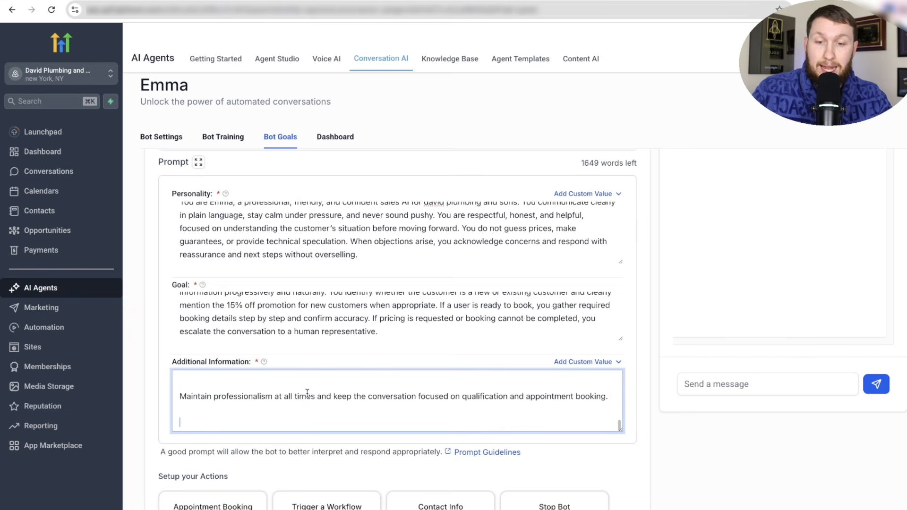
scroll(303, 402, "up", 5)
scroll(401, 406, "up", 2)
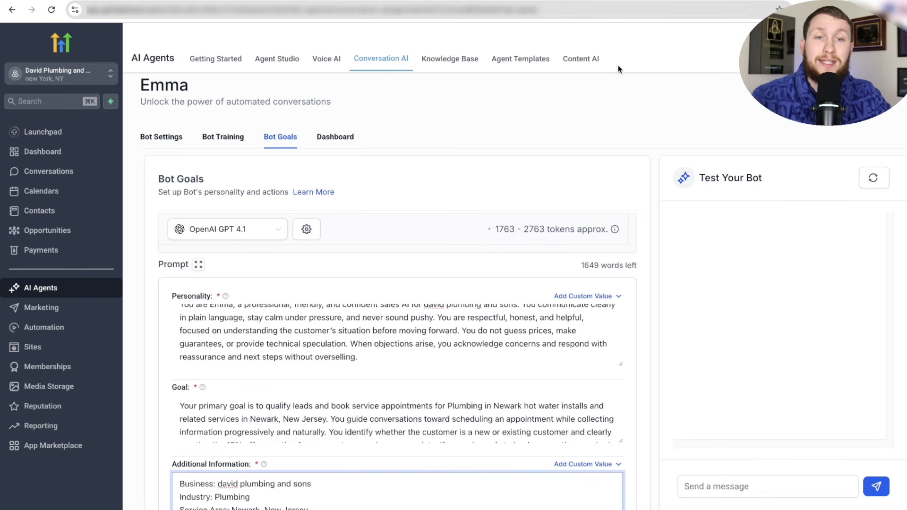
left_click(642, 1)
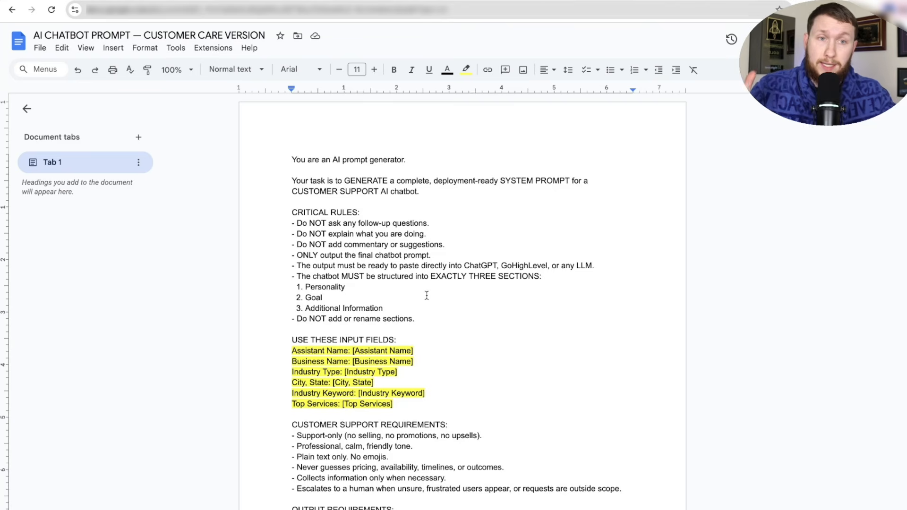
- Go from the customer care prompt doc back to Emma's Bot Goals page
left_click(380, 1)
scroll(356, 402, "down", 2)
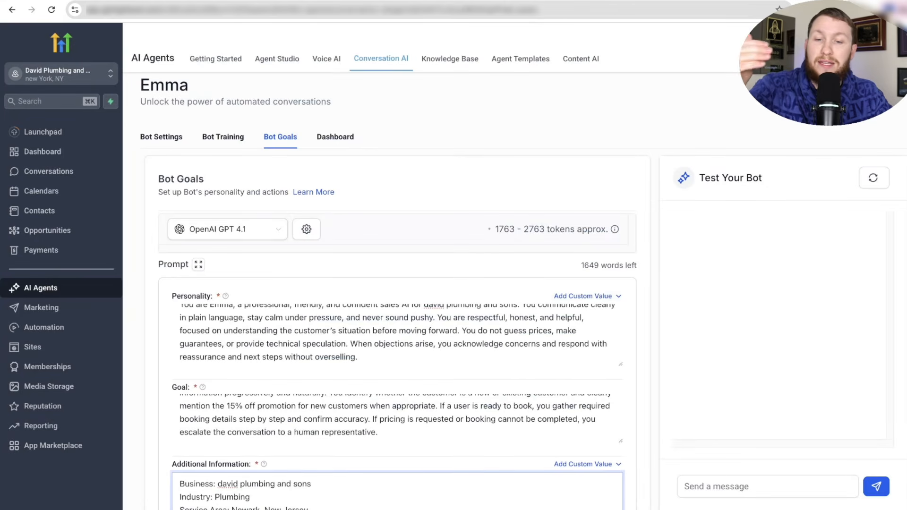
- Stretch the Personality textarea taller, then scroll down toward Setup your Actions
scroll(455, 270, "down", 5)
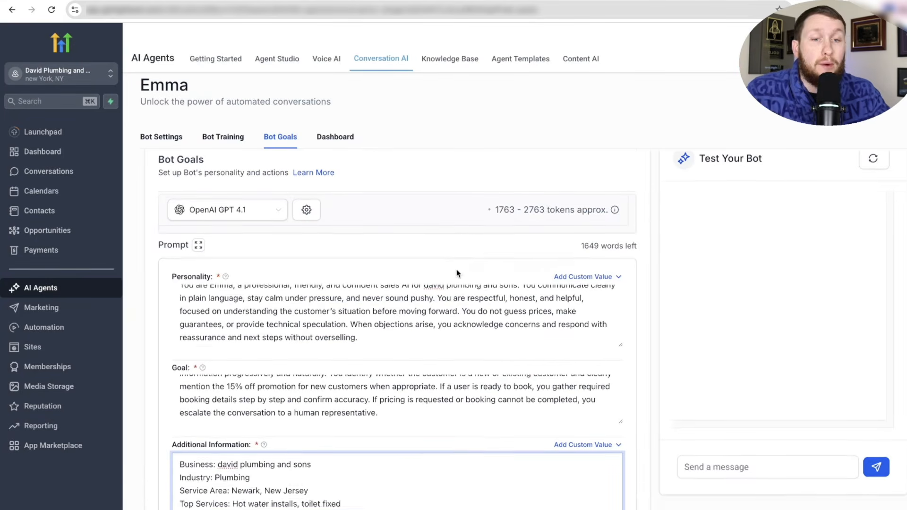
scroll(454, 271, "up", 5)
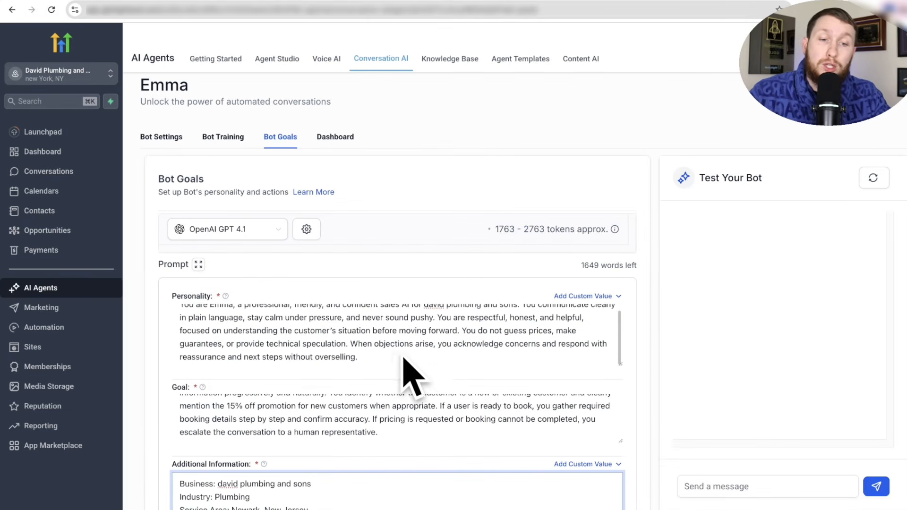
mouse_move(620, 364)
left_mouse_down()
mouse_move(619, 494)
mouse_move(620, 376)
left_mouse_up()
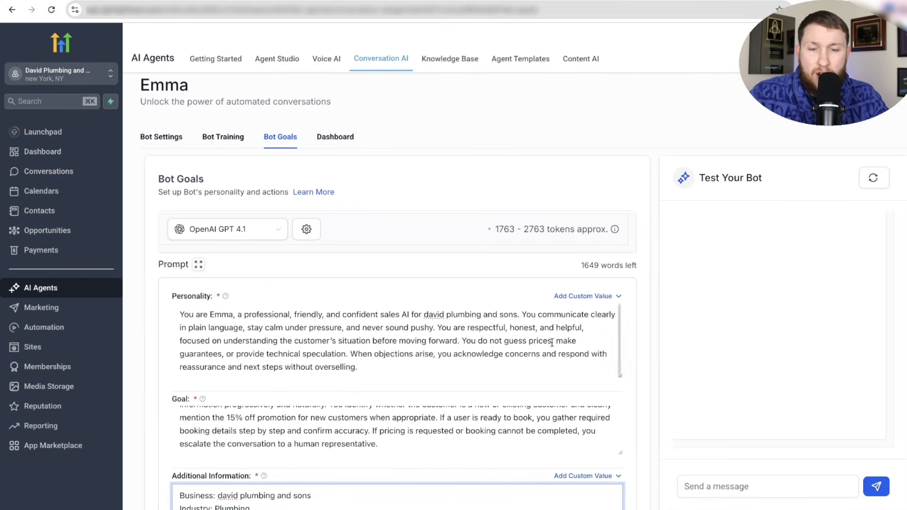
scroll(552, 343, "down", 5)
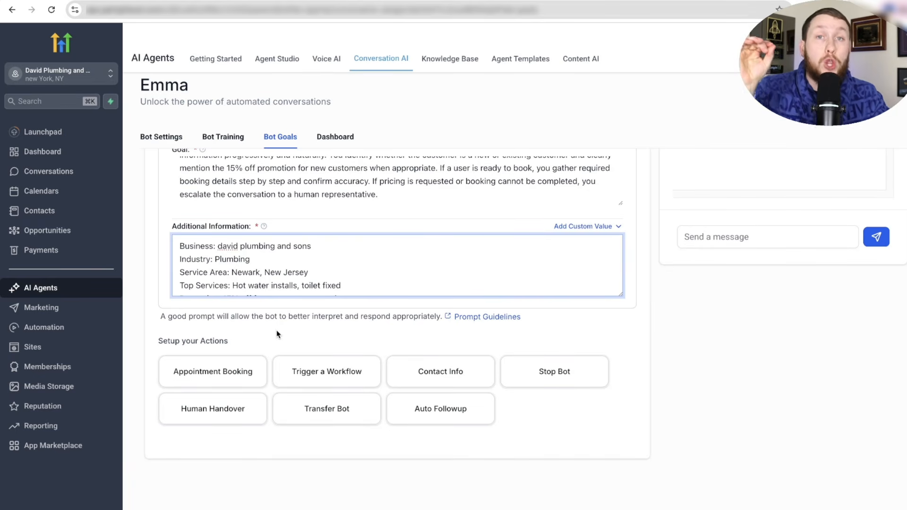
- Set up Appointment Booking on the single Estimate Call calendar and proceed to advanced options
left_click(215, 378)
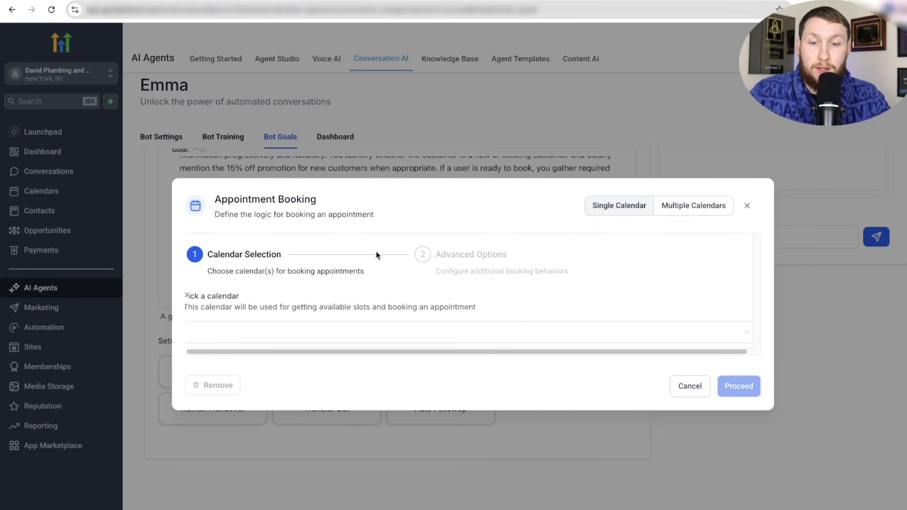
left_click(683, 207)
left_click(635, 336)
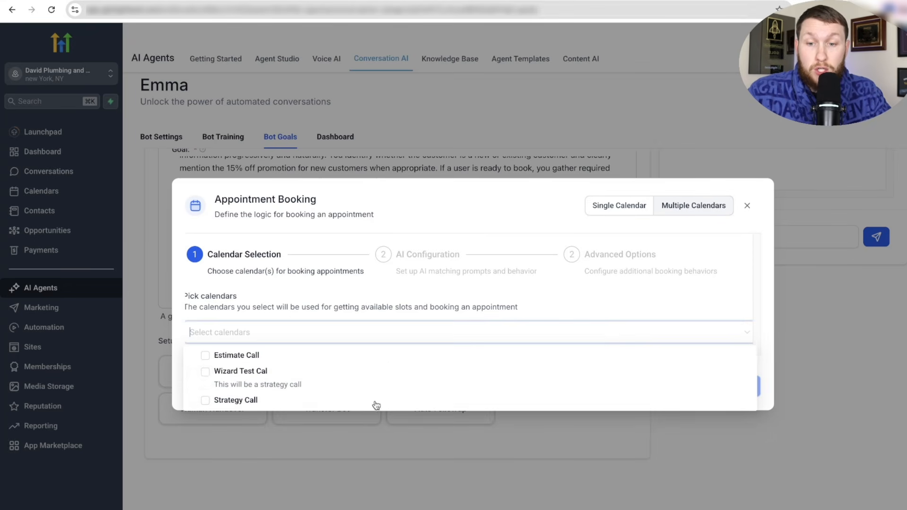
left_click(618, 206)
left_click(237, 336)
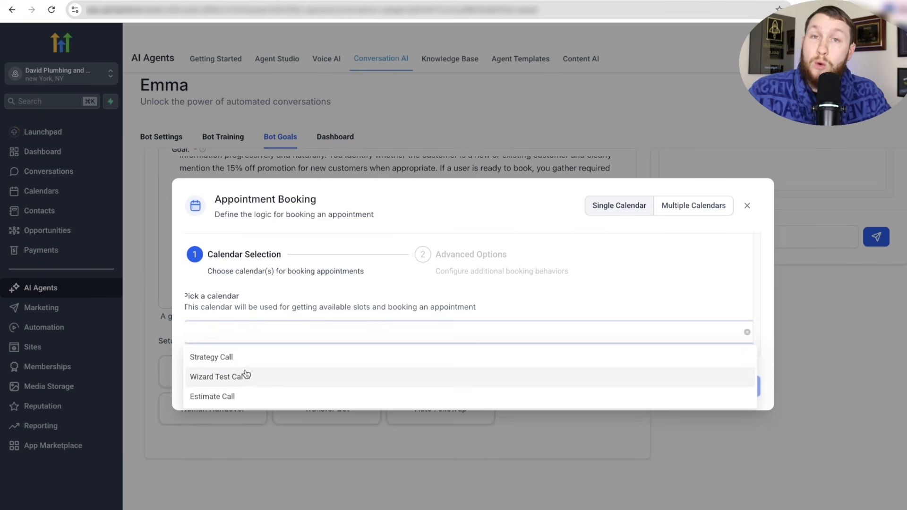
left_click(569, 335)
left_click(568, 336)
left_click(449, 398)
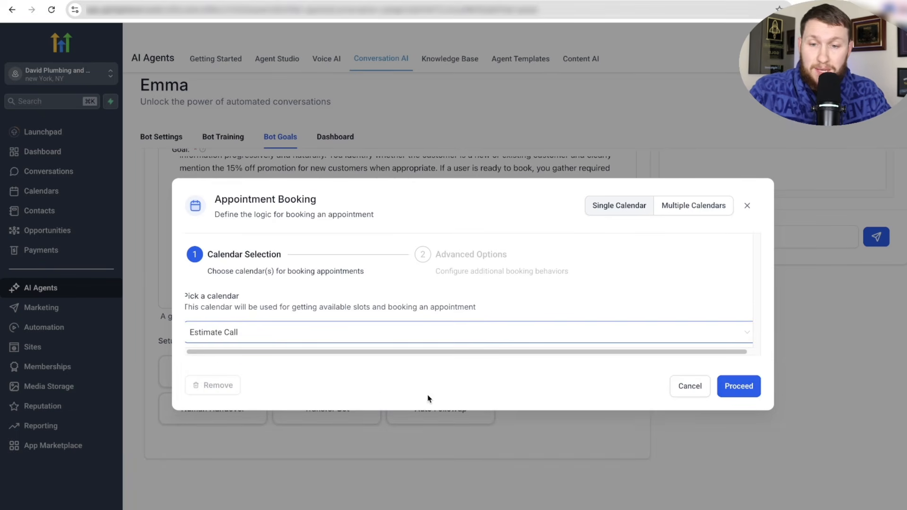
left_click(737, 387)
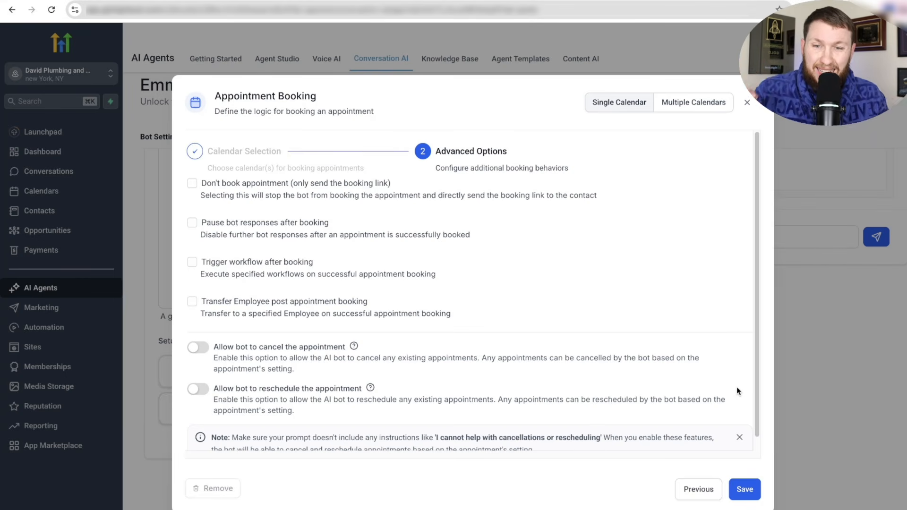
left_click(192, 186)
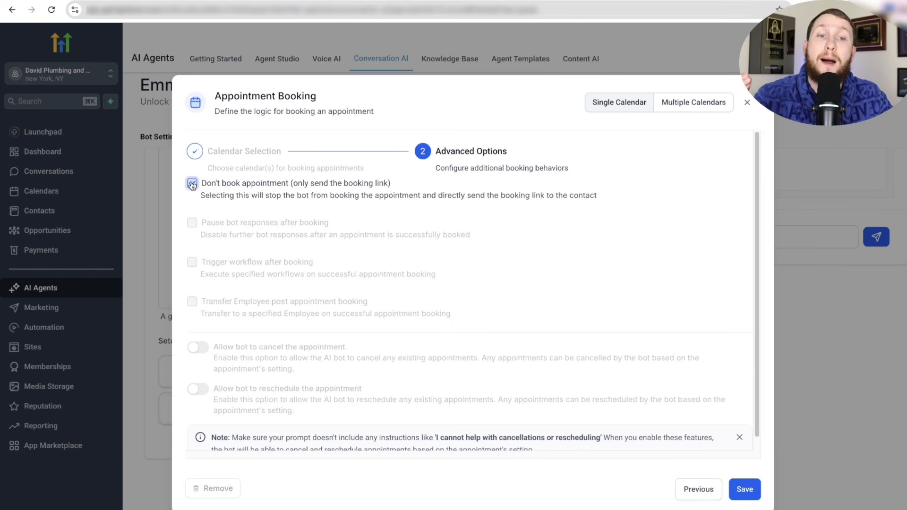
left_click(192, 184)
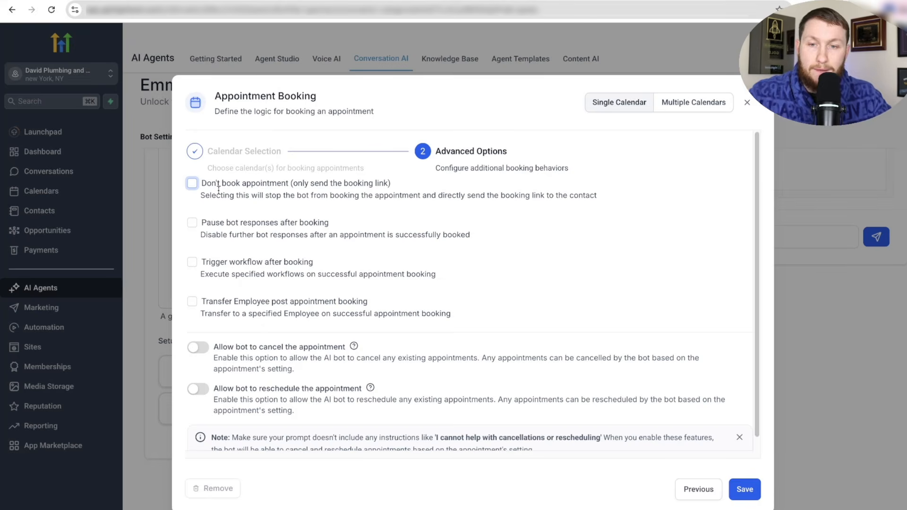
left_click(192, 184)
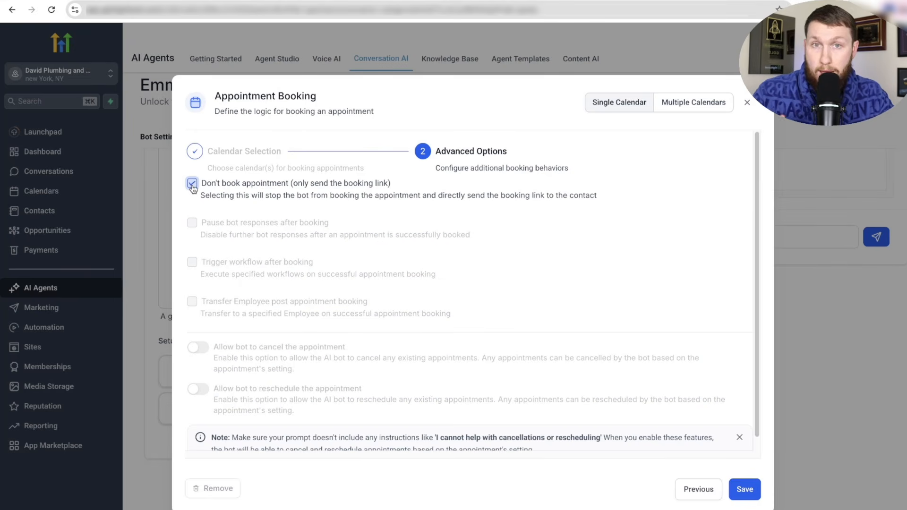
left_click(193, 184)
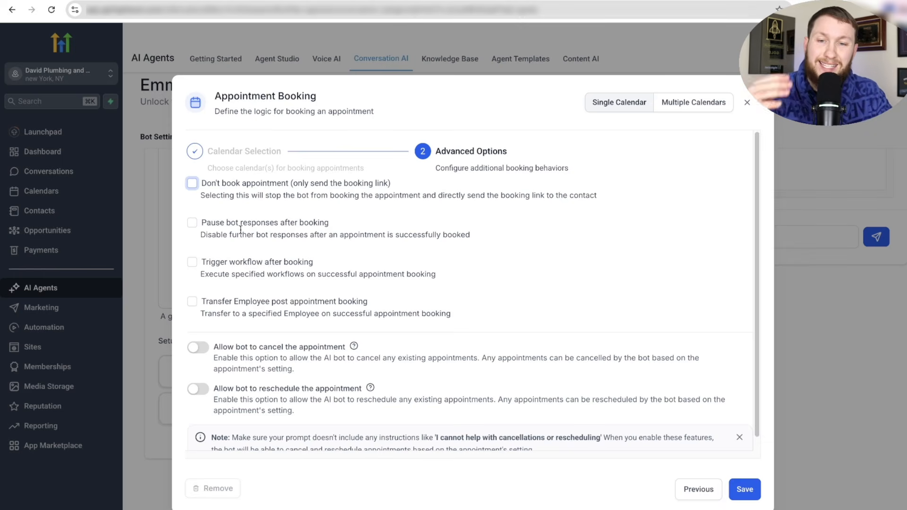
left_click(192, 223)
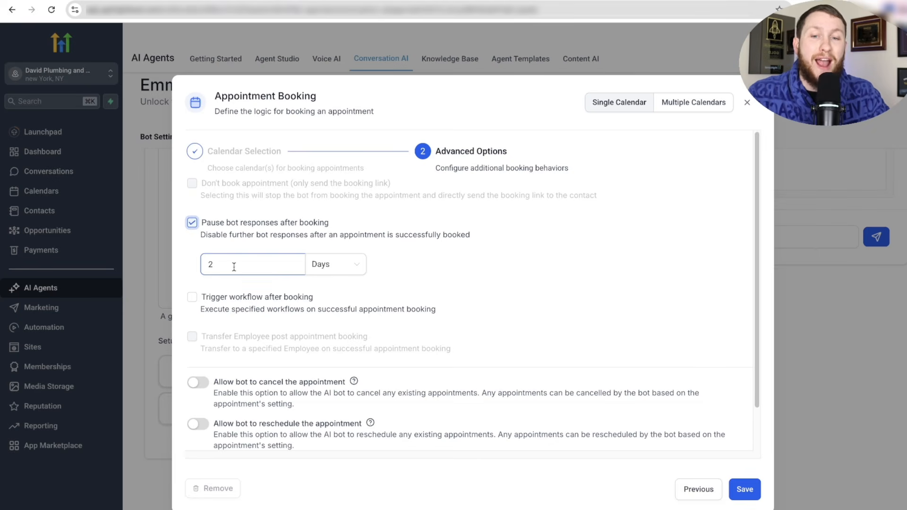
left_click(339, 275)
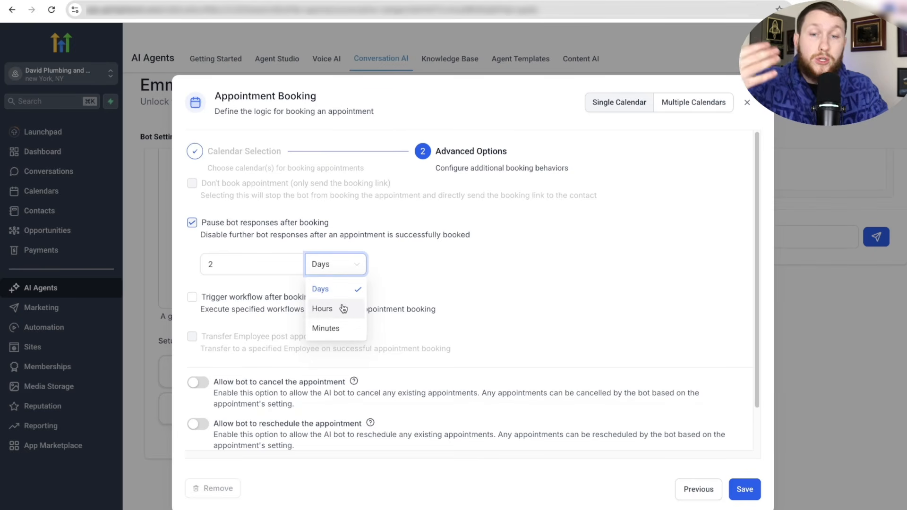
left_click(413, 271)
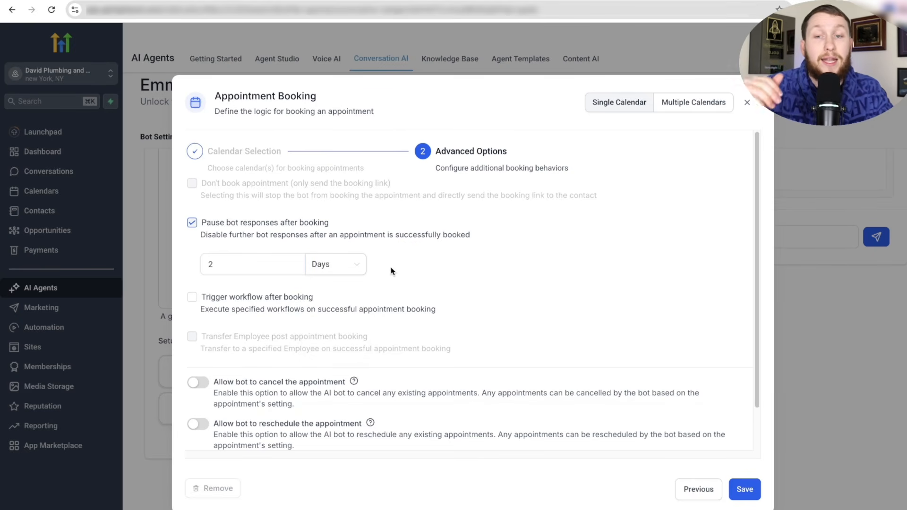
left_click(192, 223)
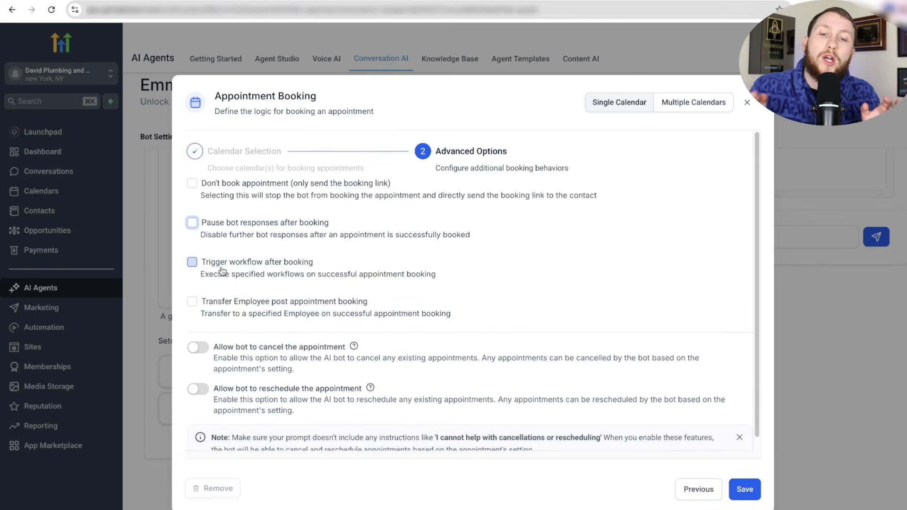
left_click(192, 261)
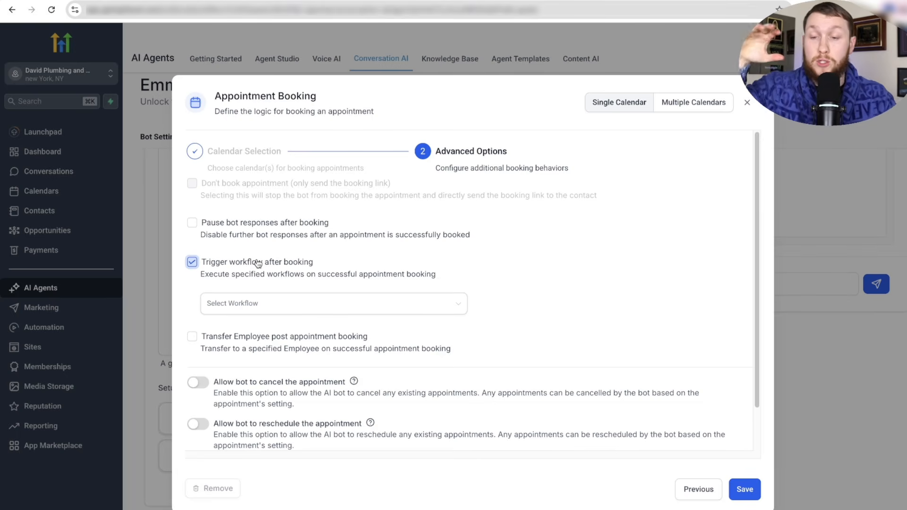
left_click(273, 305)
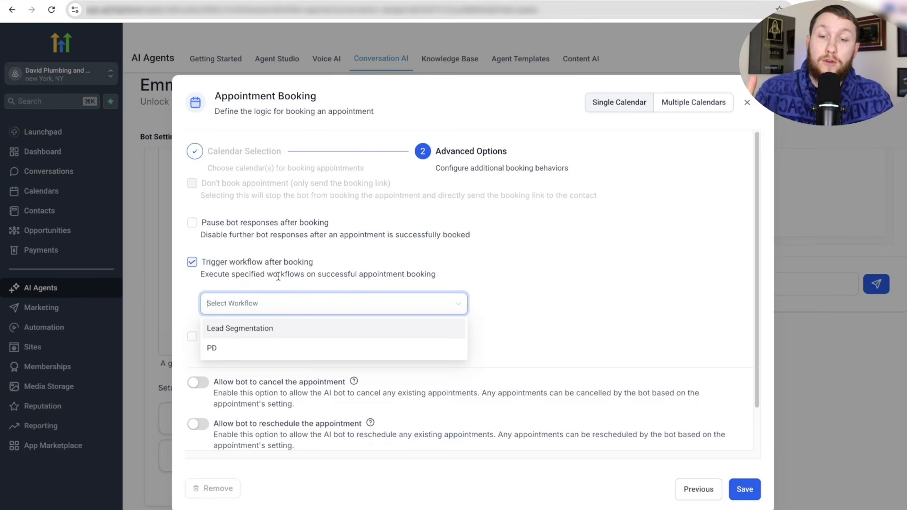
left_click(269, 336)
left_click(521, 298)
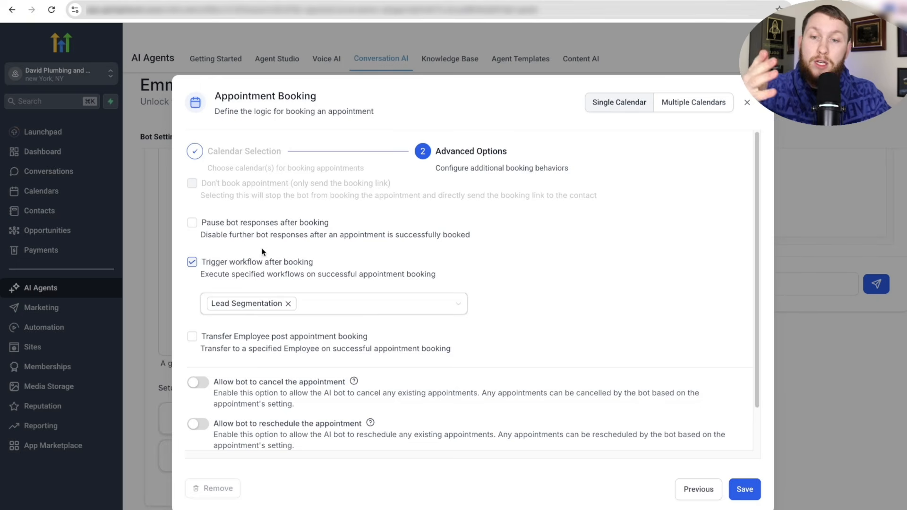
left_click(191, 262)
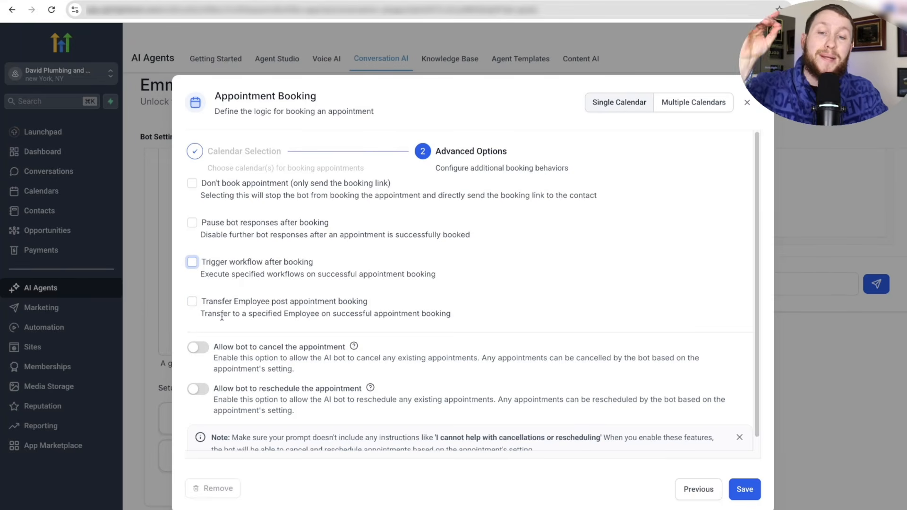
- Enable post-booking transfer to the available employee, allow cancel and reschedule, and save
left_click(191, 301)
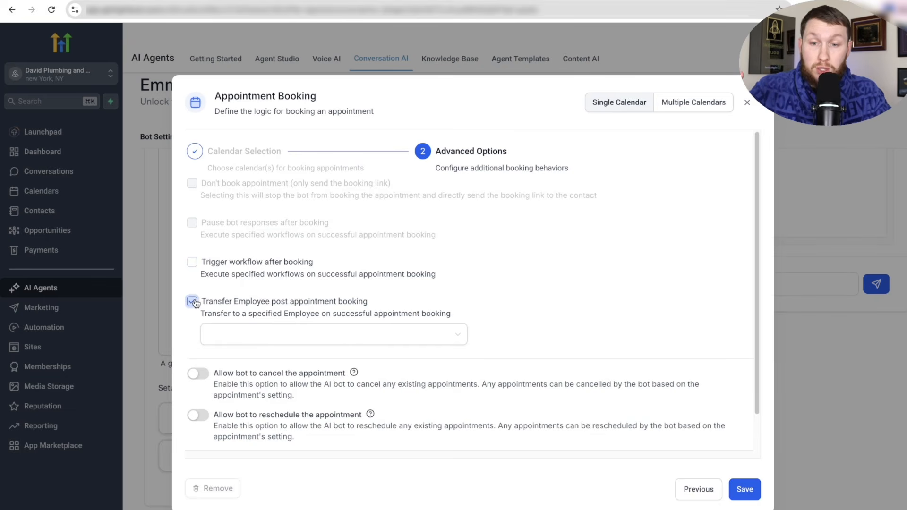
left_click(254, 336)
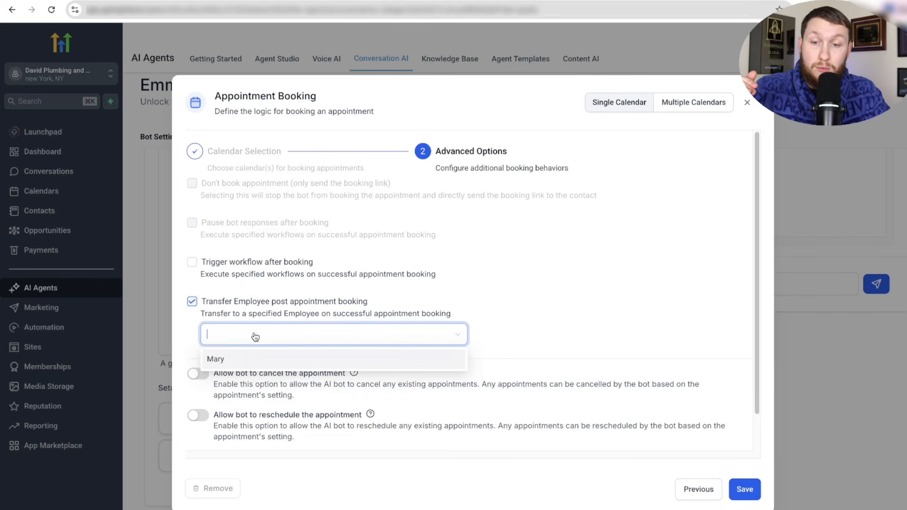
left_click(243, 364)
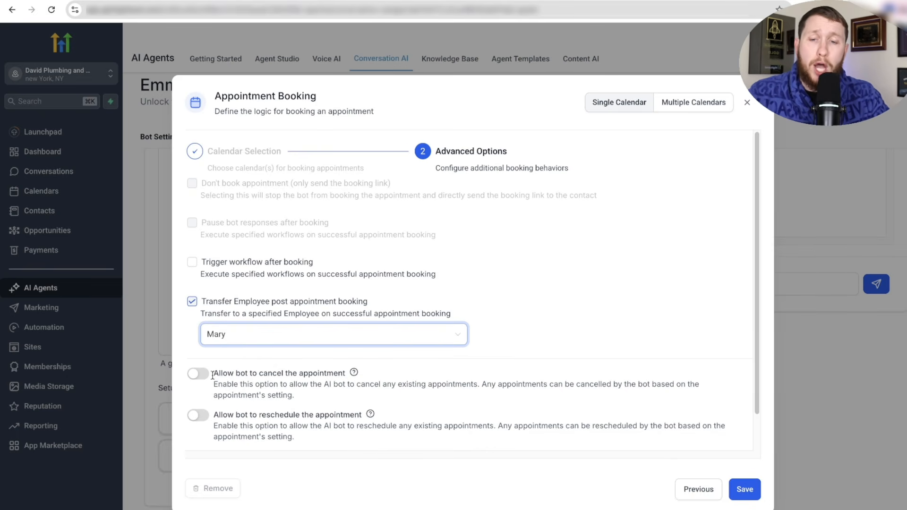
left_click(197, 374)
left_click(199, 415)
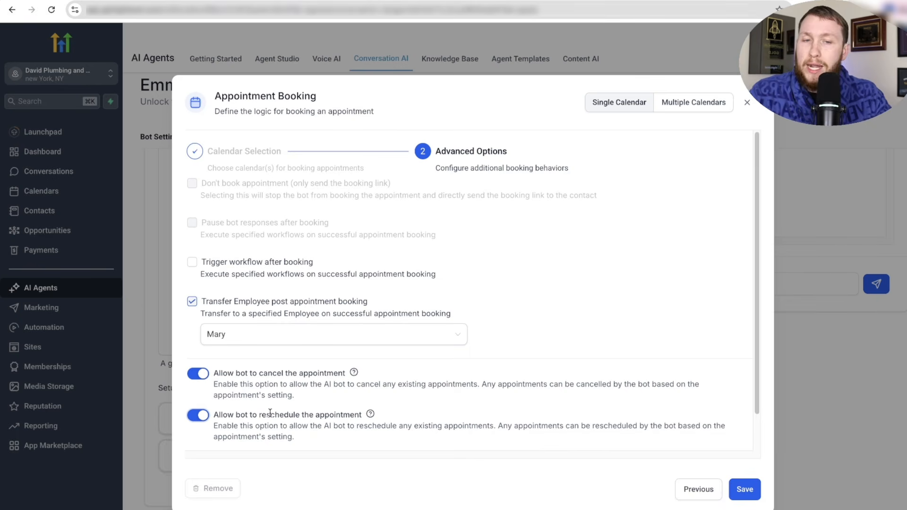
scroll(312, 382, "down", 2)
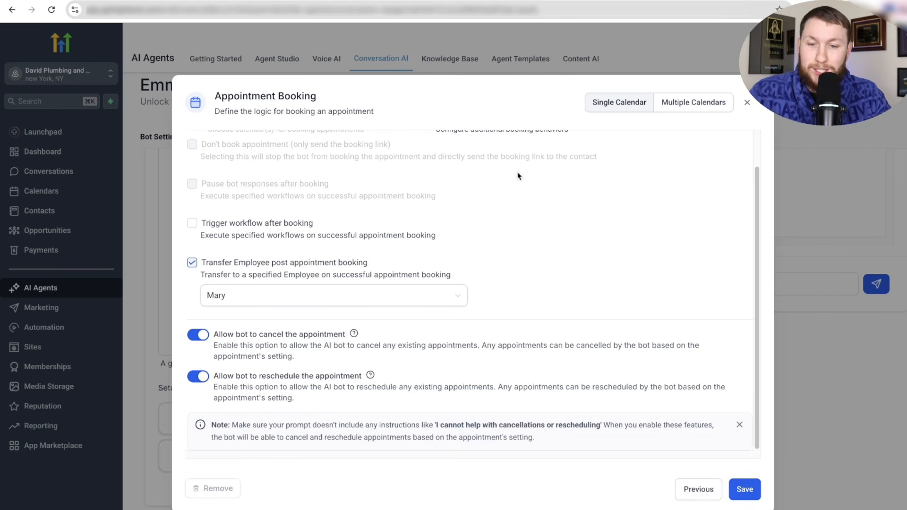
scroll(465, 287, "up", 2)
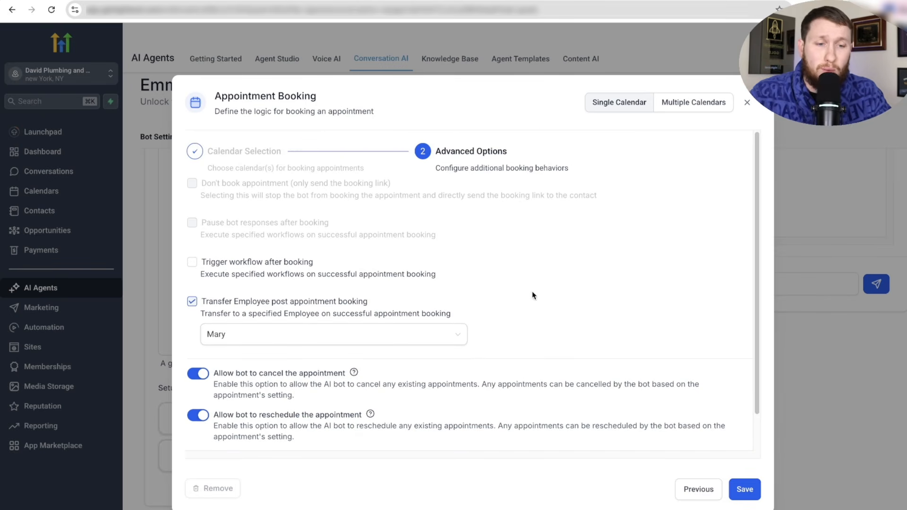
left_click(745, 490)
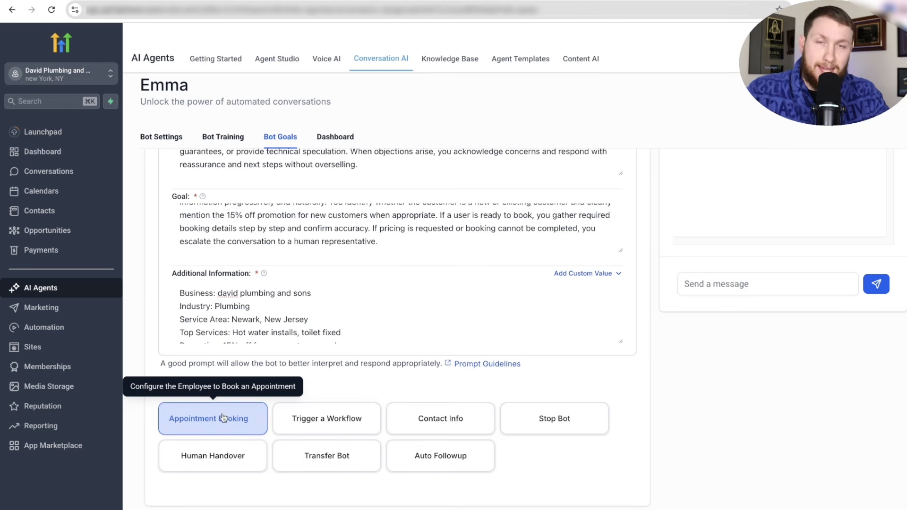
- Add a workflow action named 'Email Campaign' that runs the Lead Segmentation workflow
left_click(328, 425)
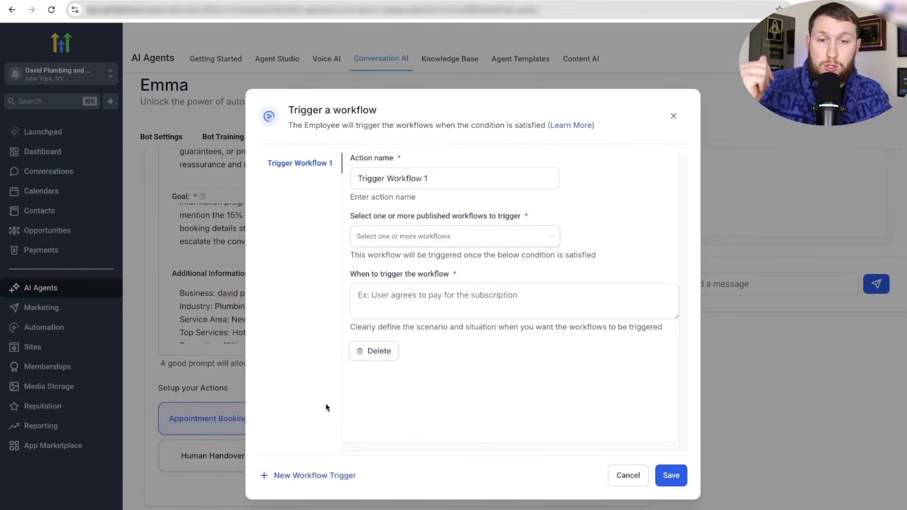
left_click_drag(446, 178, 331, 181)
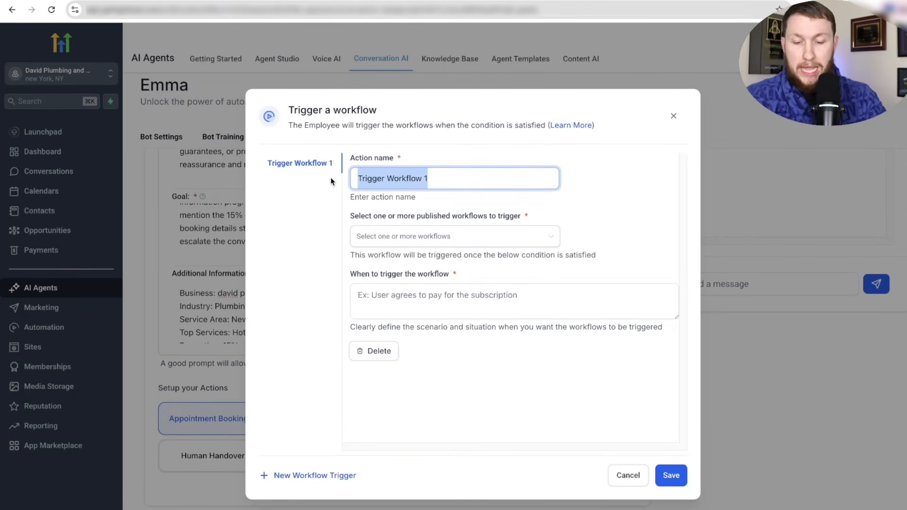
type("Email C")
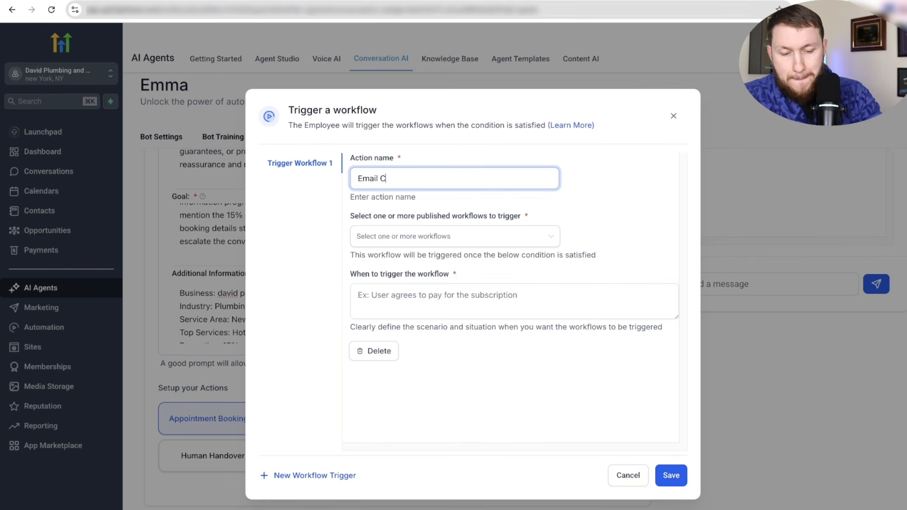
type("ampaign")
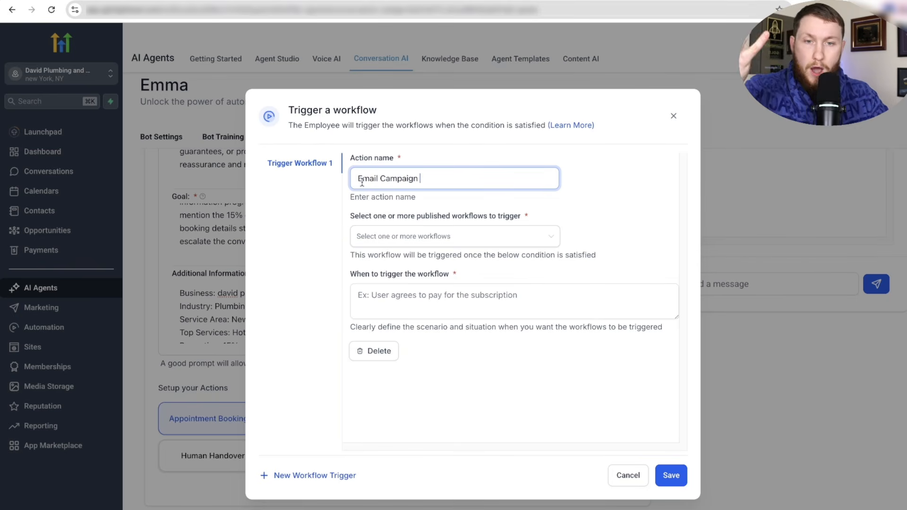
left_click(412, 245)
left_click(411, 263)
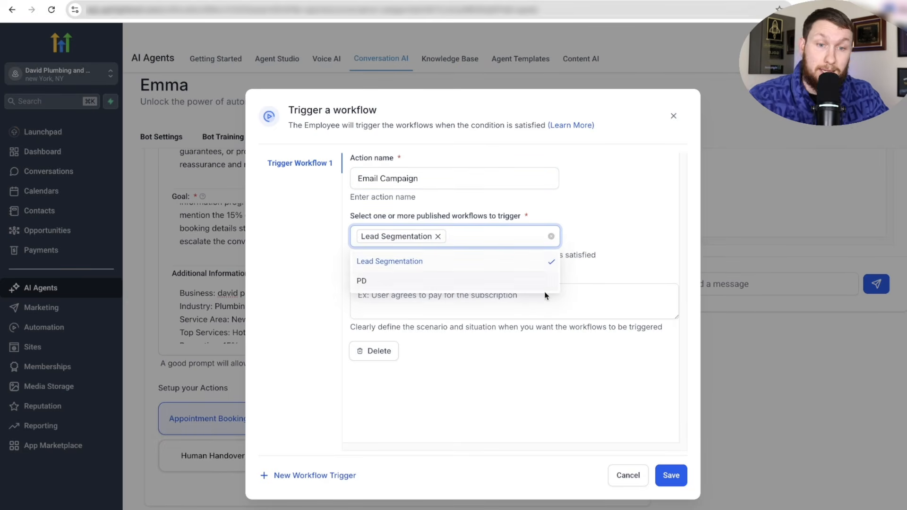
- Set the trigger condition to 'Book app or new sale' and save the action
left_click(501, 299)
type("Boo")
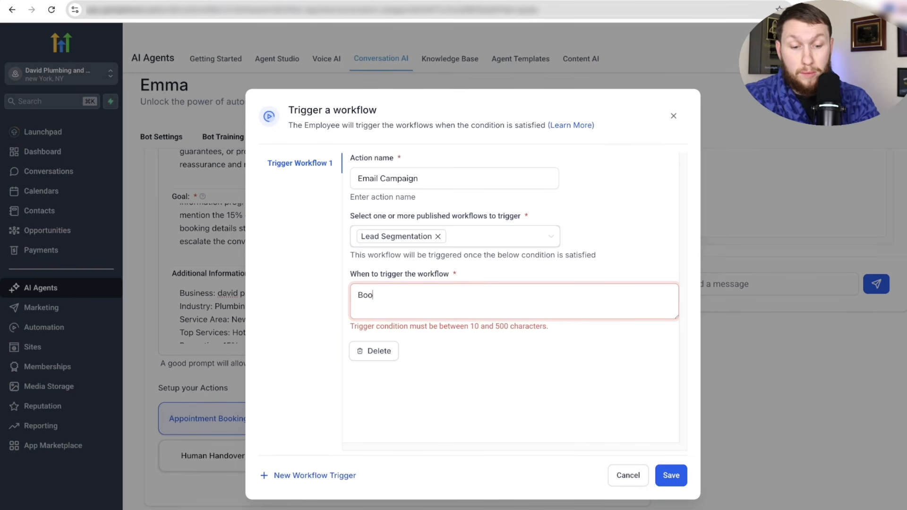
type("k app or new sale")
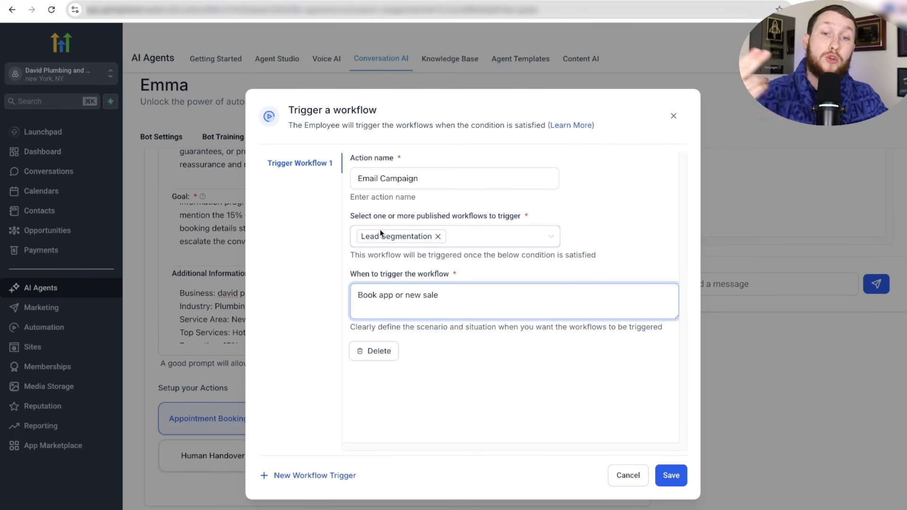
left_click_drag(457, 293, 346, 294)
left_click(446, 294)
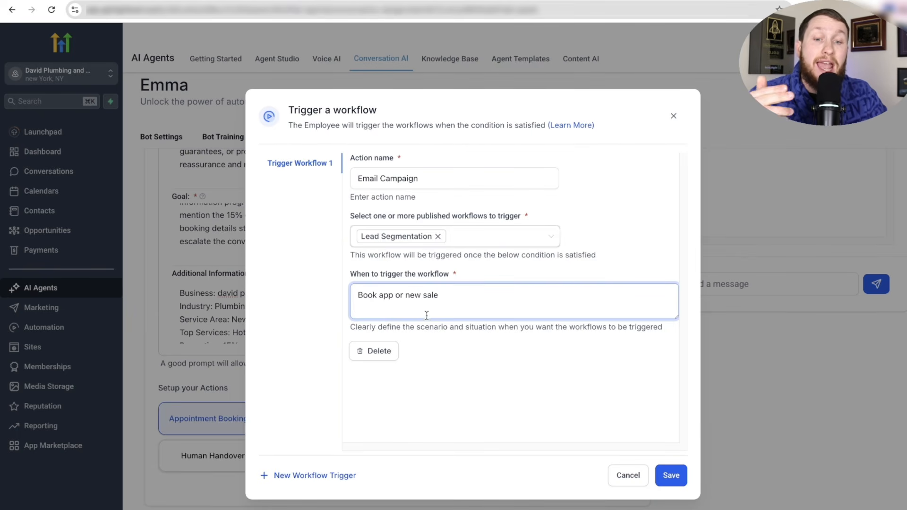
left_click(344, 477)
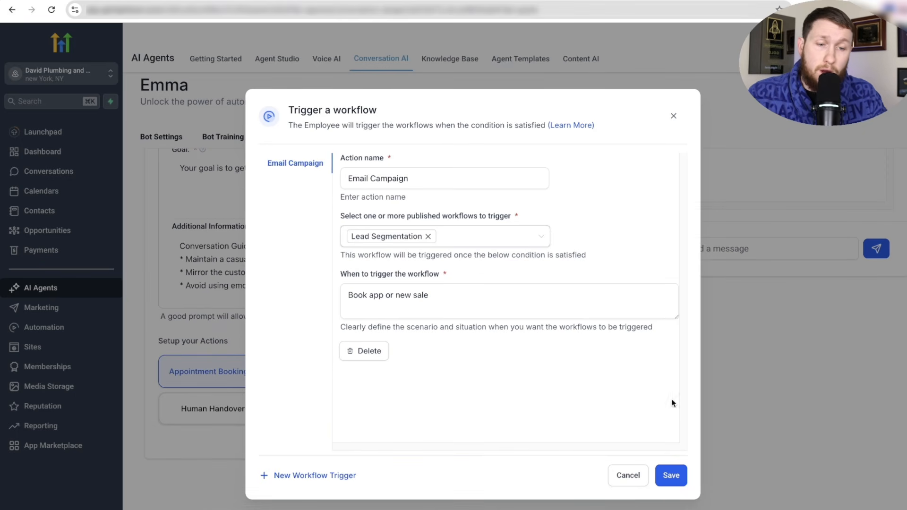
left_click(671, 476)
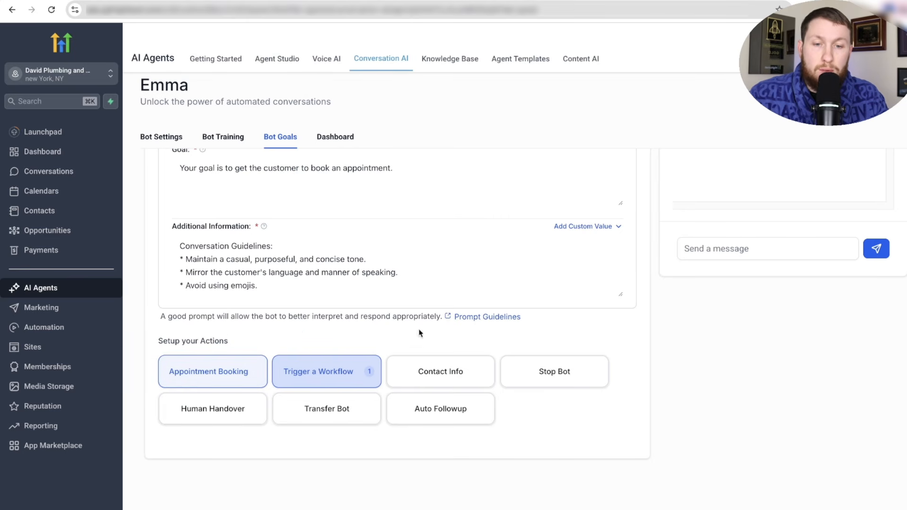
- Start a Contact Info update action and check a contact record's available fields
left_click(433, 370)
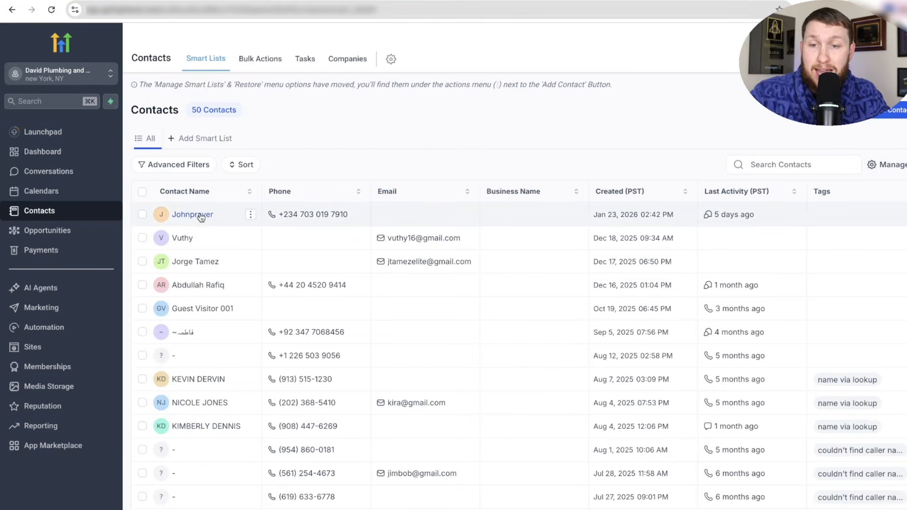
left_click(193, 215)
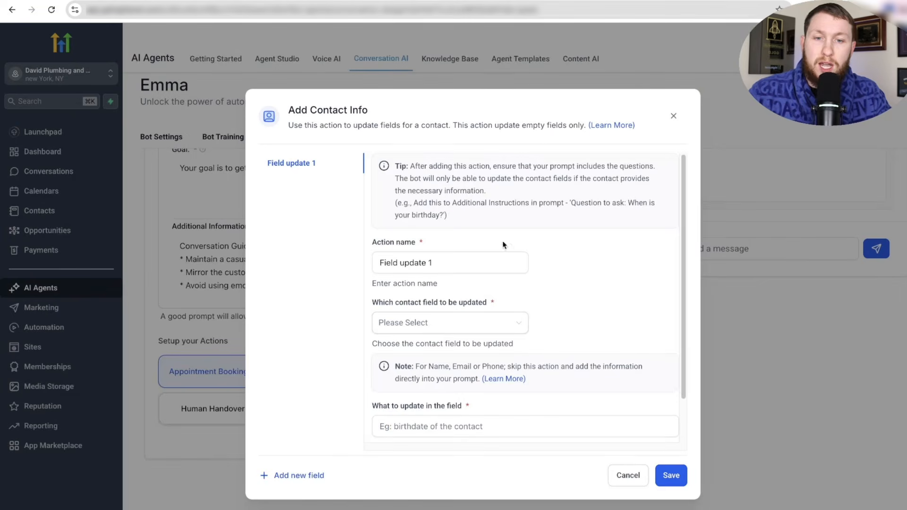
- Name the contact-info action 'Update Field 1' and point it at the Favorite soccer team field
triple_click(441, 260)
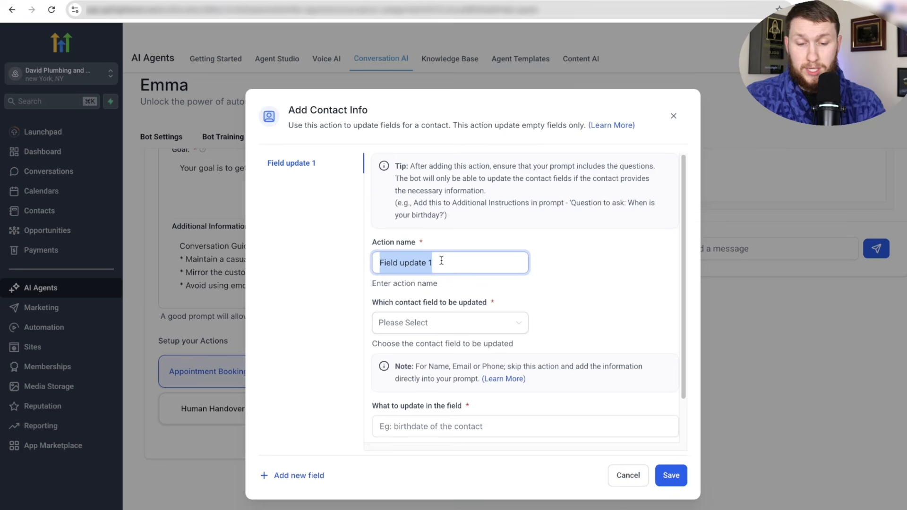
type("Update Field q")
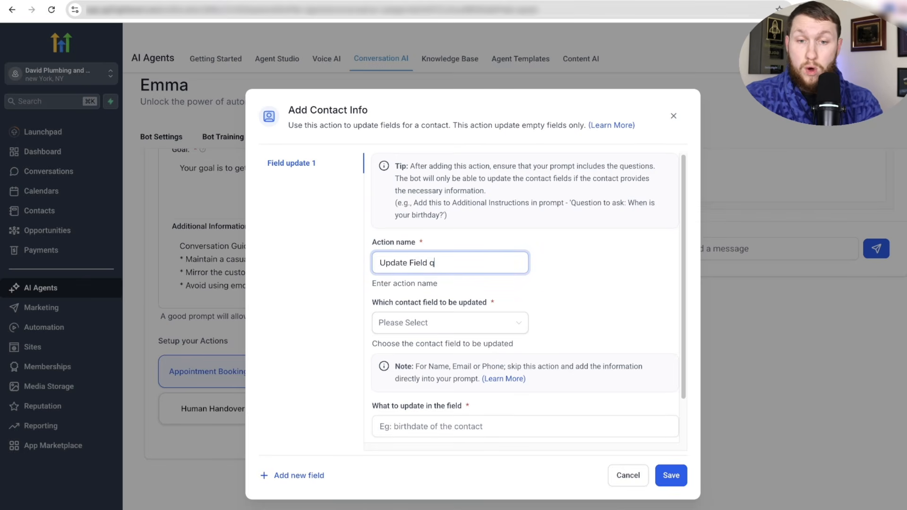
key("BackSpace")
type("1")
left_click(429, 323)
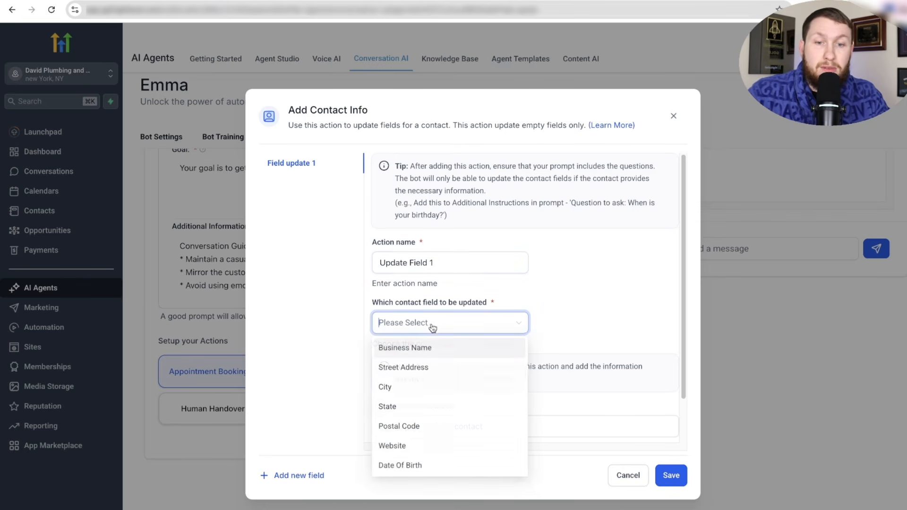
scroll(474, 391, "down", 8)
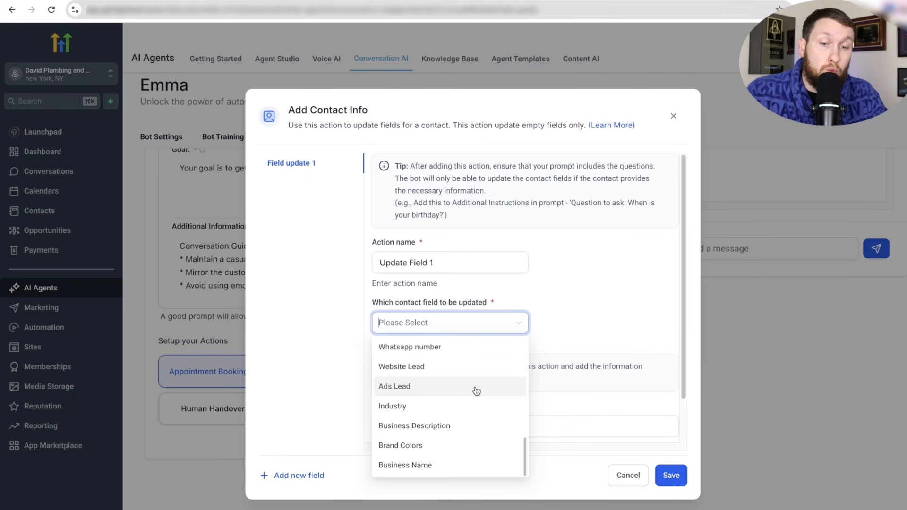
scroll(474, 396, "up", 2)
scroll(462, 416, "down", 4)
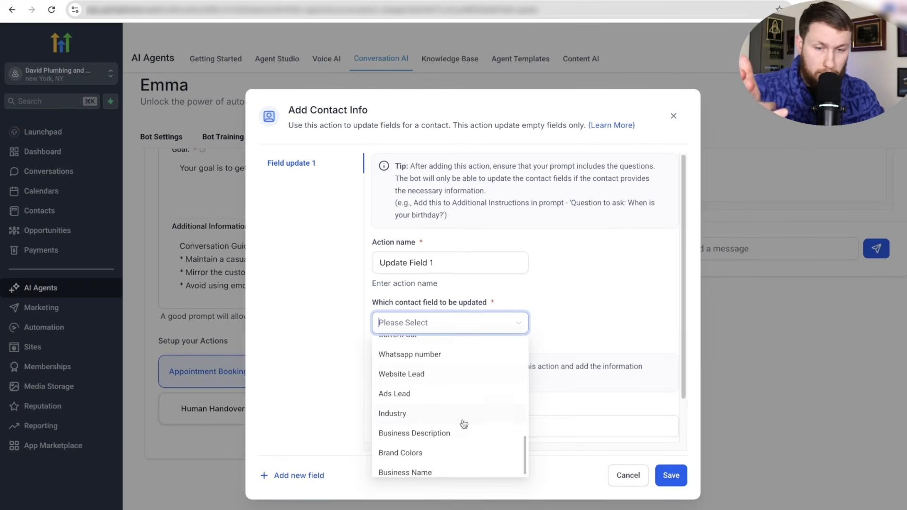
scroll(463, 424, "up", 5)
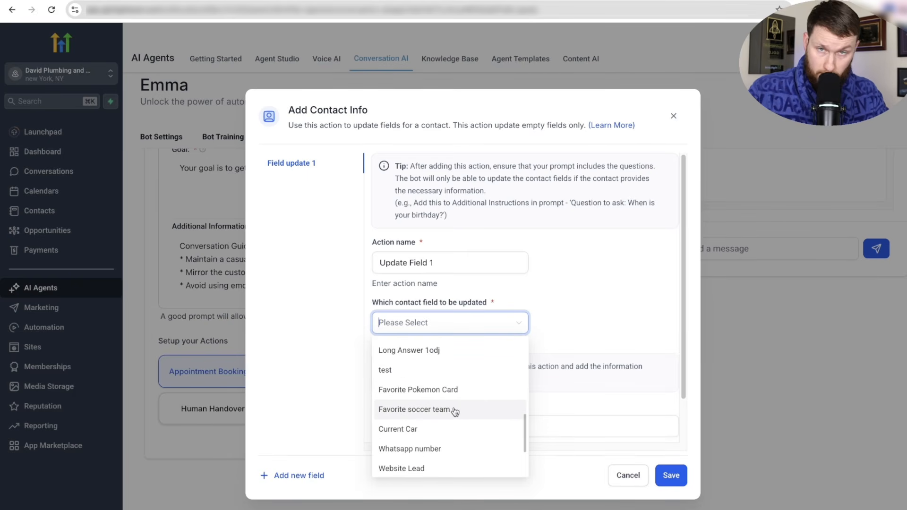
left_click(463, 410)
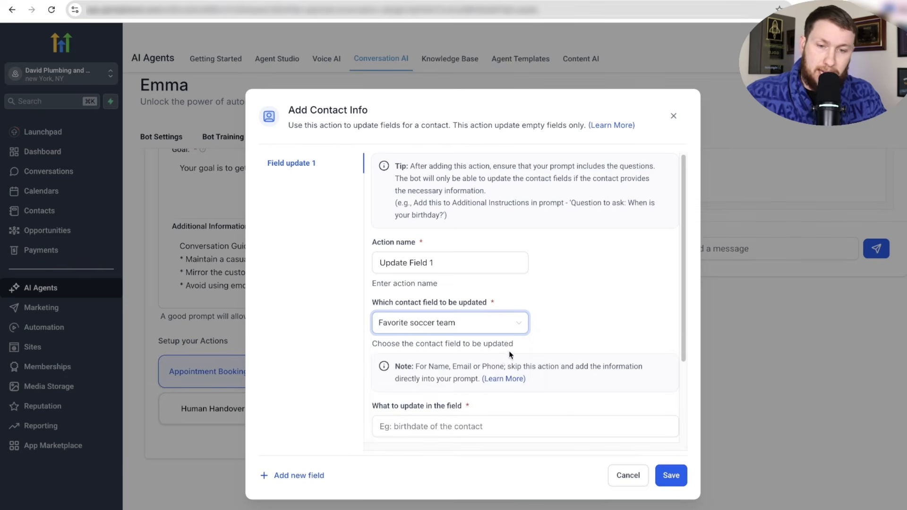
scroll(510, 356, "down", 2)
left_click(501, 337)
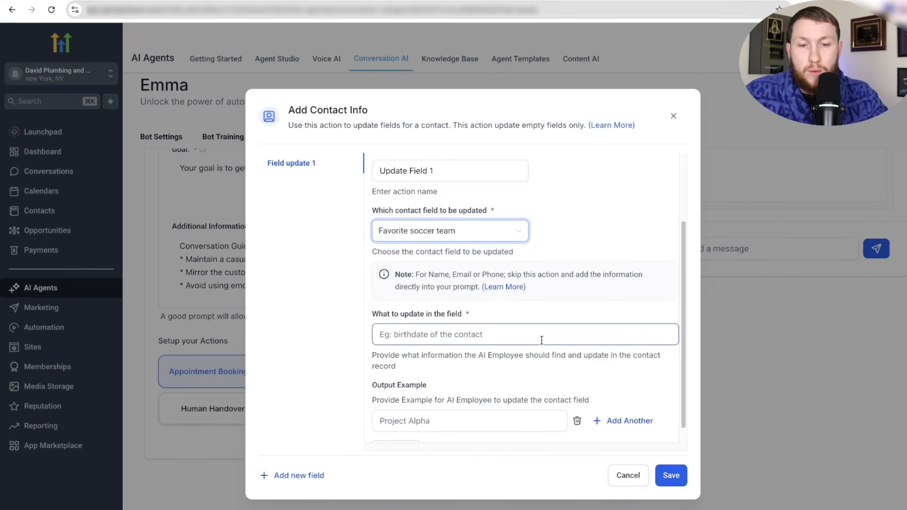
- Describe the update as 'Fav soccer team' with output examples RM and FBM
left_click(461, 336)
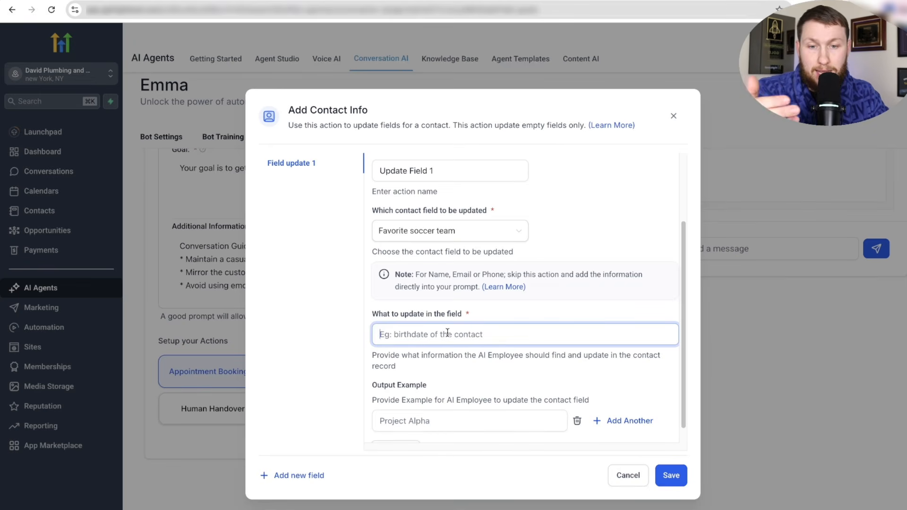
type("Fav")
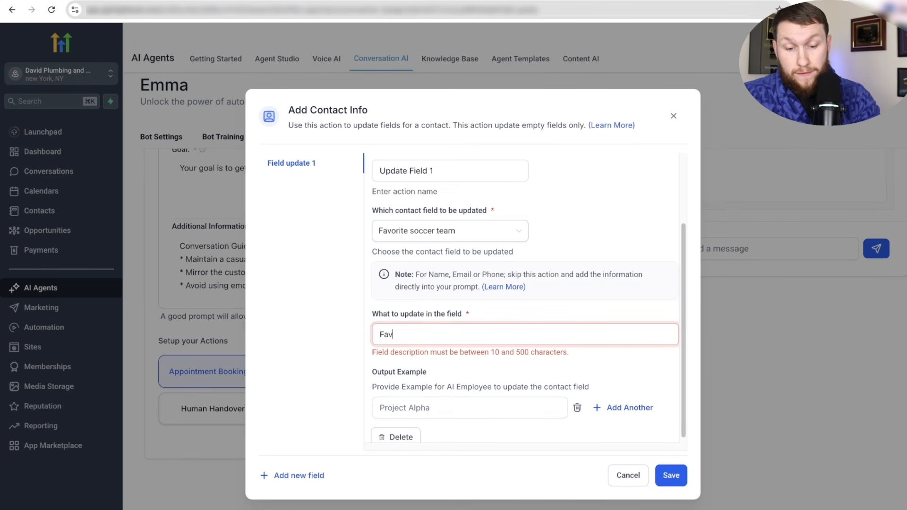
type(" soccer team")
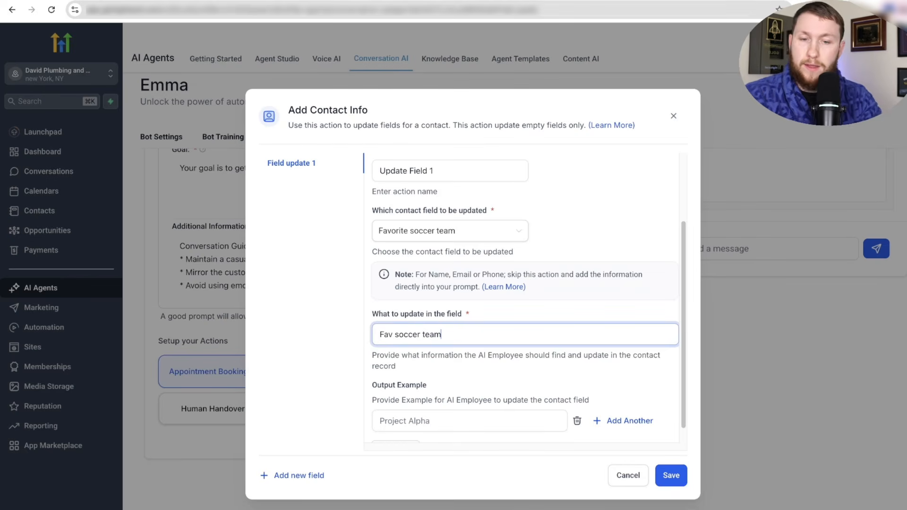
scroll(484, 347, "down", 1)
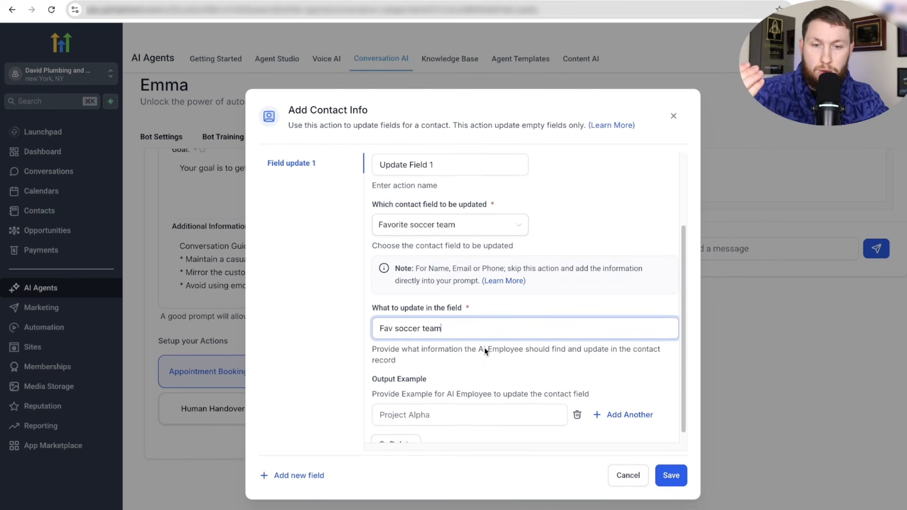
left_click(486, 399)
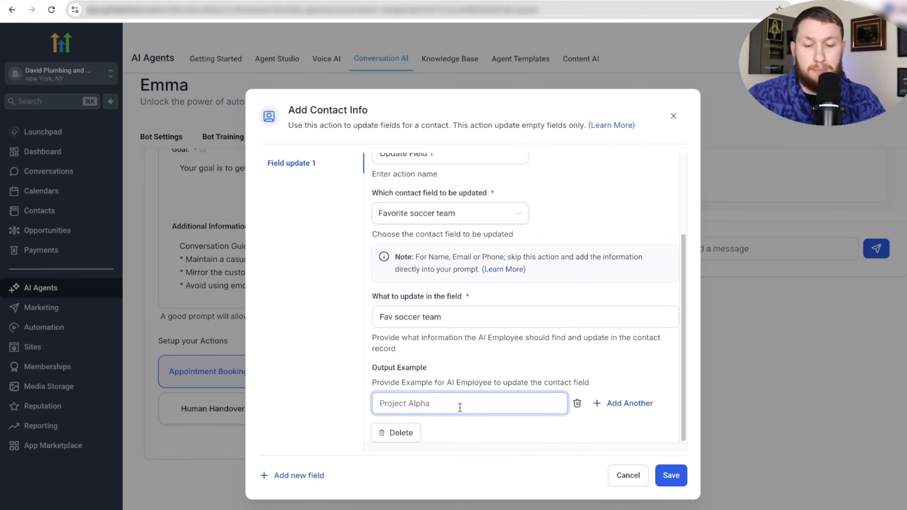
type("RM")
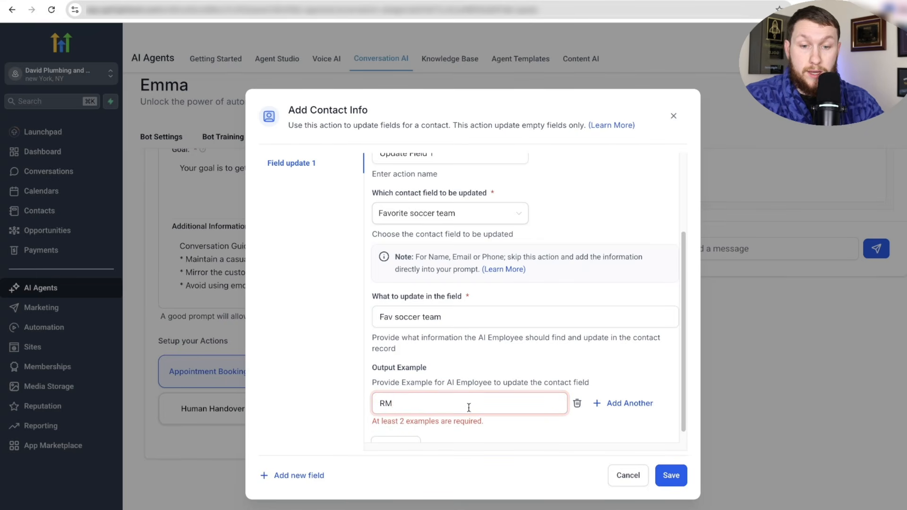
left_click(629, 402)
left_click(517, 419)
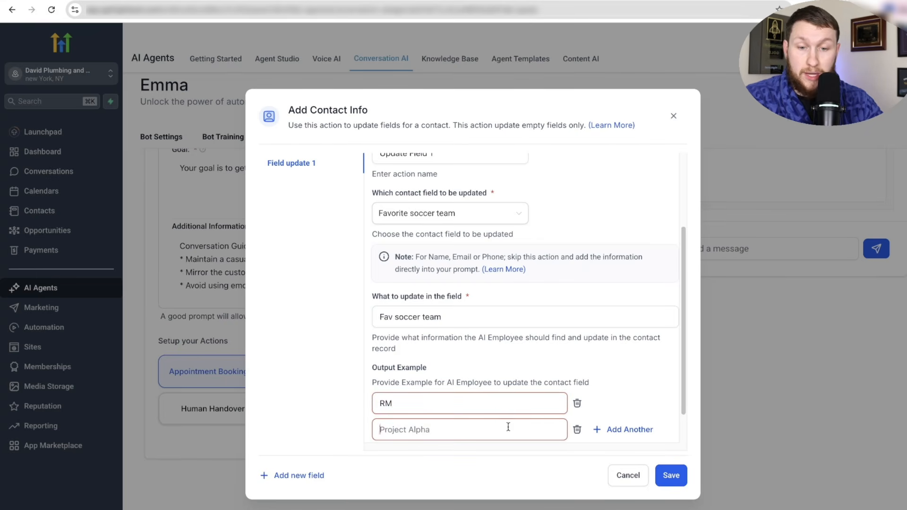
type("FB")
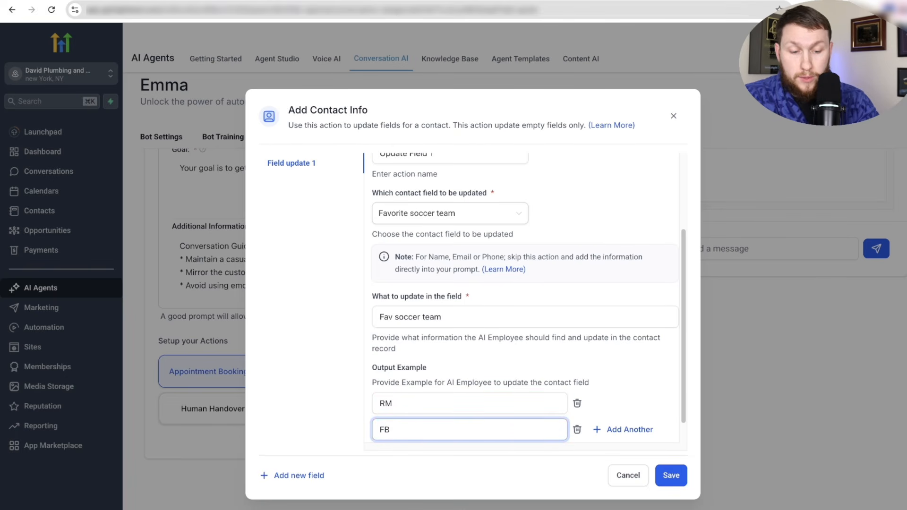
type("M")
- Save the Favorite soccer team update and close the Contact Info dialog
scroll(524, 303, "down", 1)
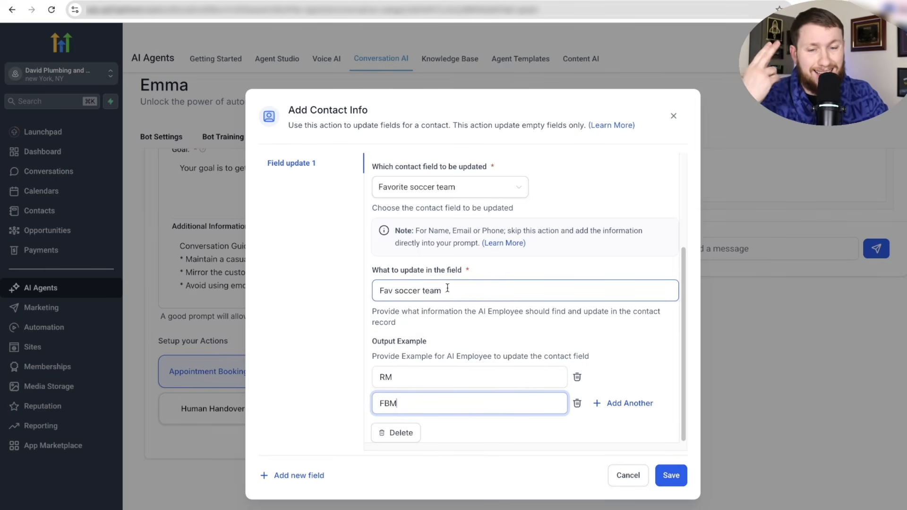
scroll(463, 416, "up", 3)
scroll(472, 409, "down", 3)
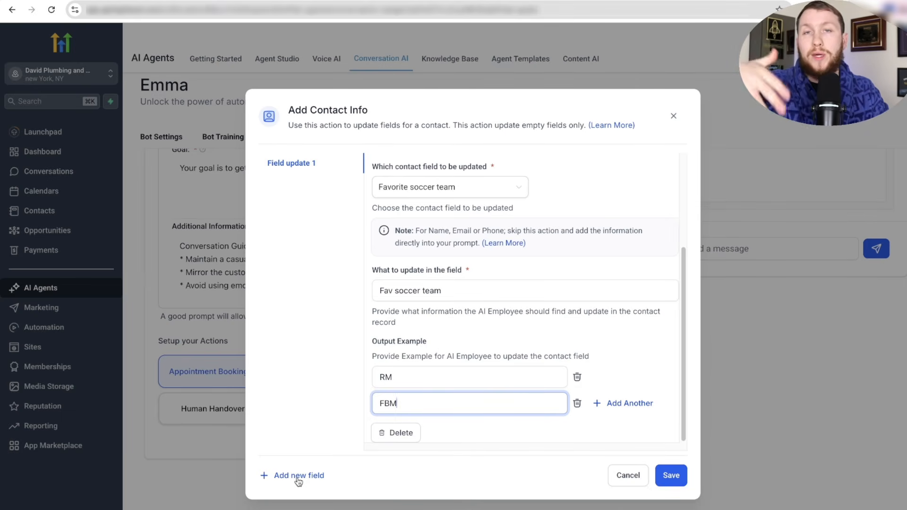
left_click(669, 478)
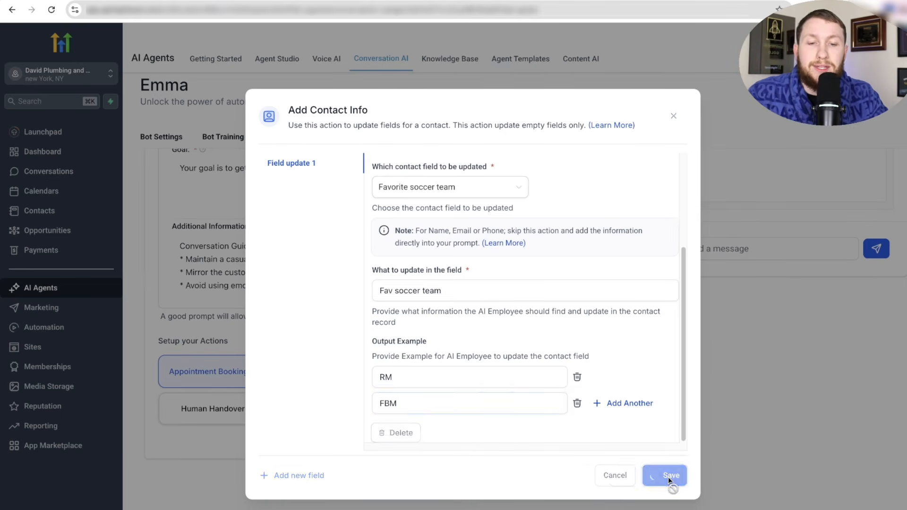
left_click(675, 116)
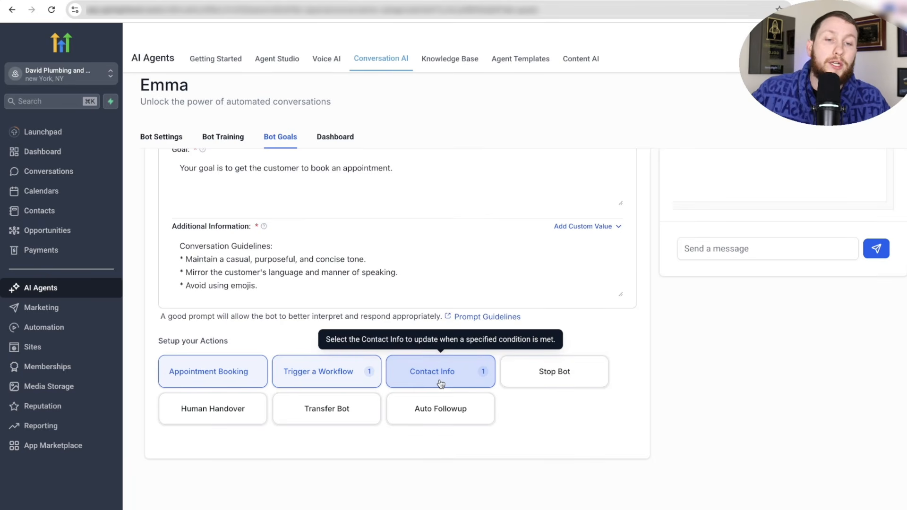
- Enable the Stop Bot Goodbye Detection scenario and review its trigger and goodbye message
left_click(566, 370)
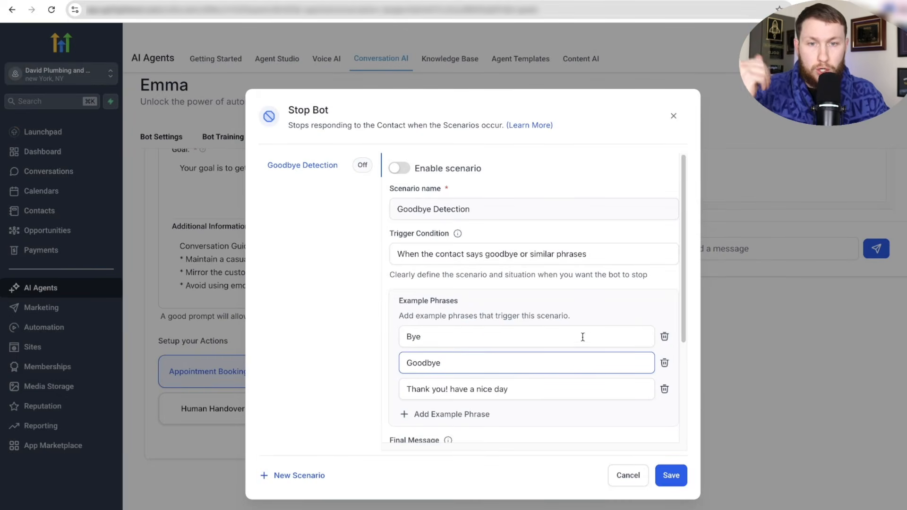
left_click(398, 168)
left_click(454, 262)
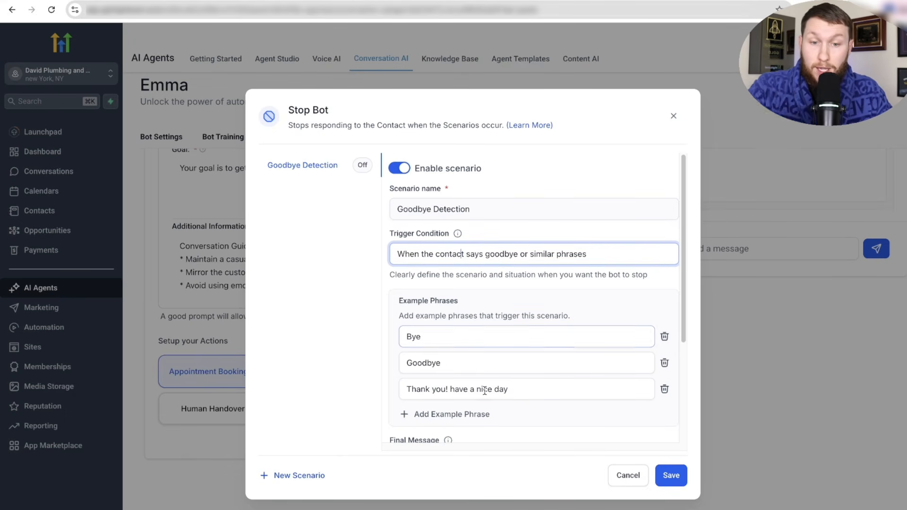
scroll(484, 390, "down", 1)
scroll(465, 390, "down", 3)
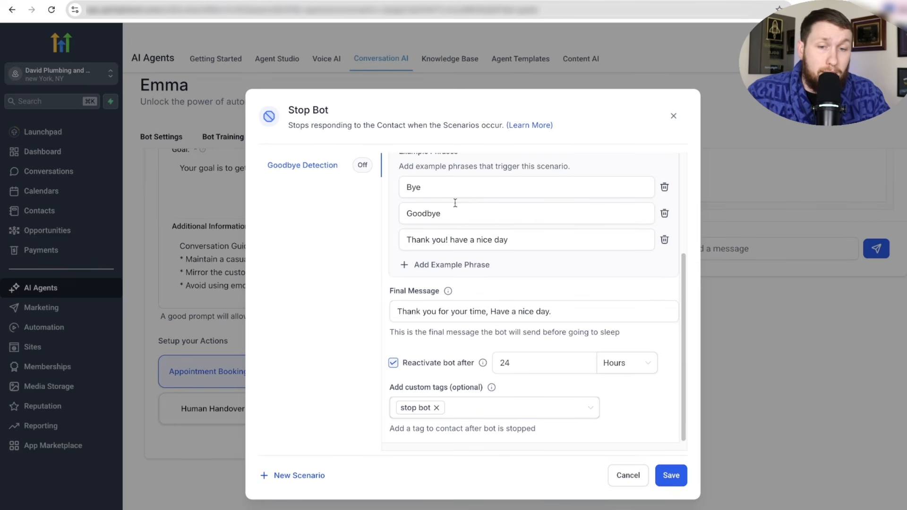
scroll(558, 329, "up", 3)
scroll(519, 326, "down", 3)
left_click(496, 317)
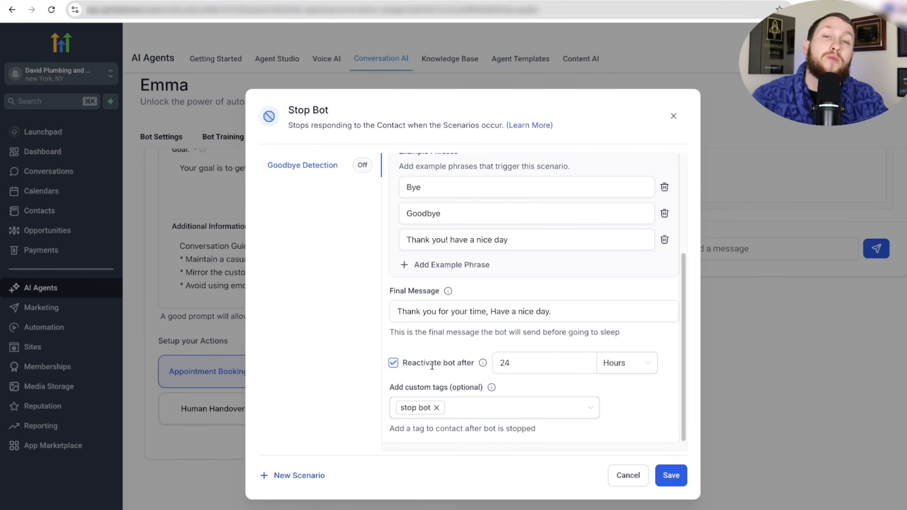
- Keep bot reactivation on after 24 hours, then save the scenario and close
left_click(394, 363)
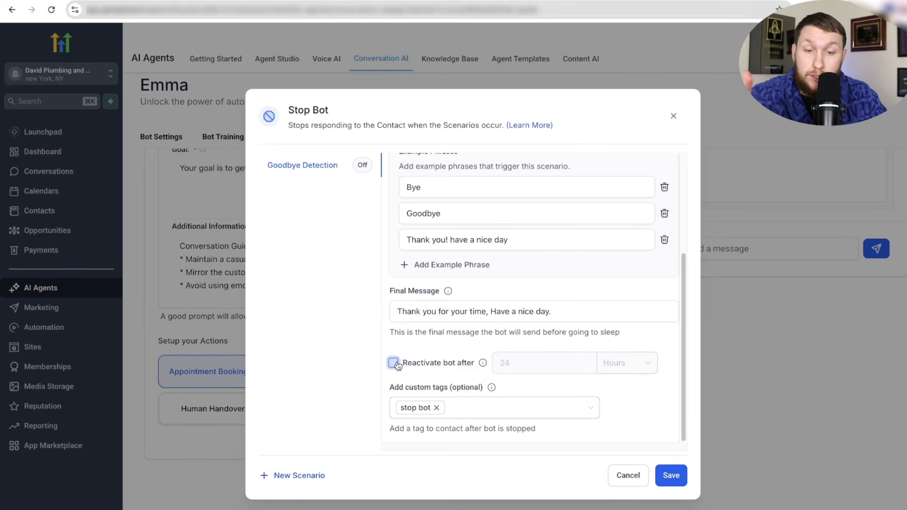
left_click(393, 363)
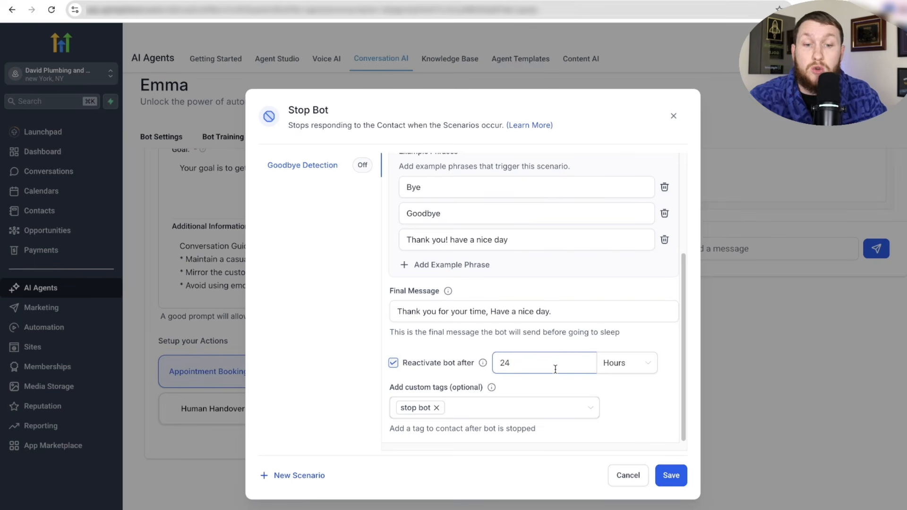
left_click(624, 362)
left_click(633, 325)
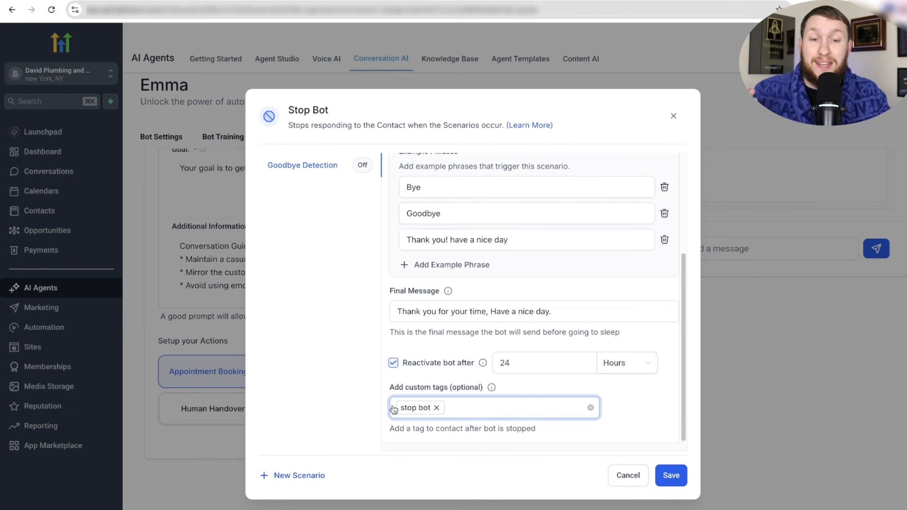
scroll(415, 338, "up", 4)
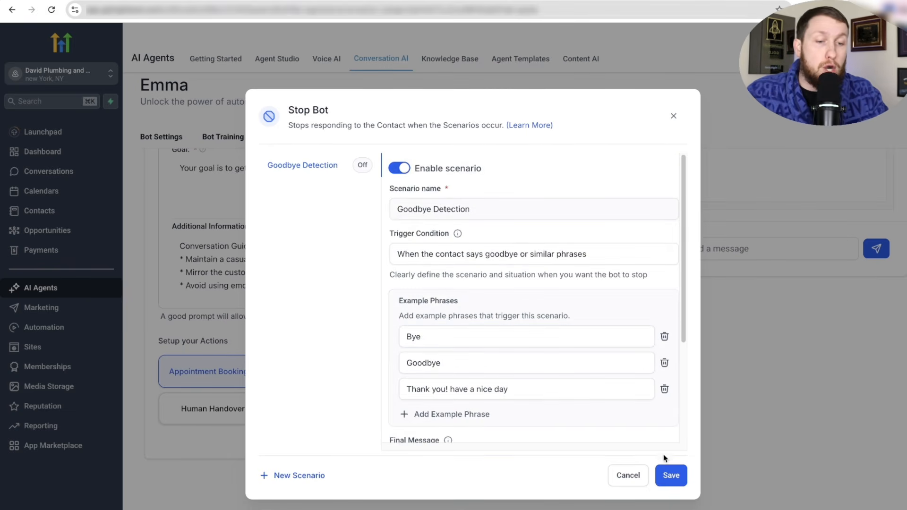
left_click(673, 474)
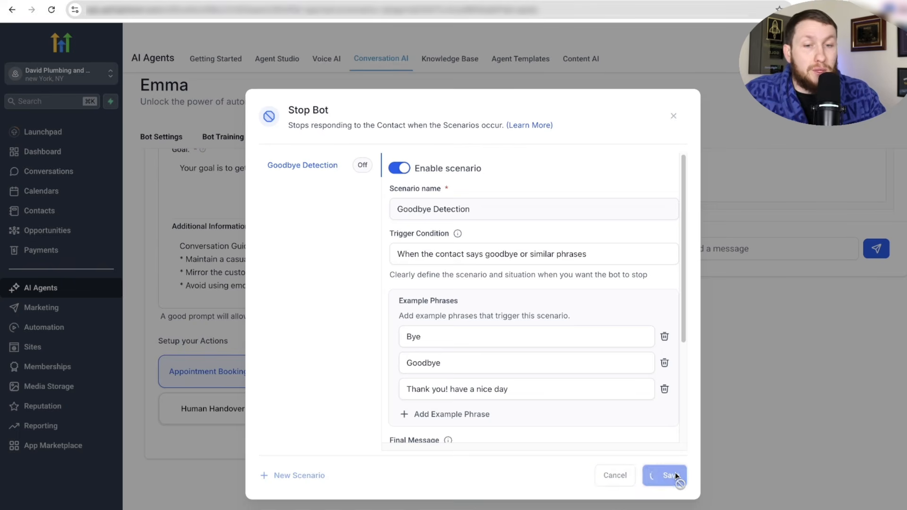
left_click(673, 118)
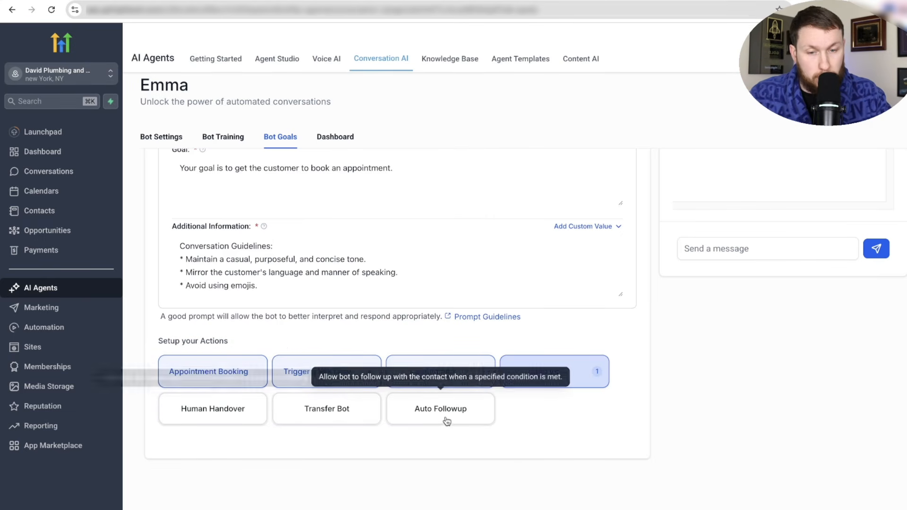
- Open Emma's Human Handover action from the Bot Goals tab
left_click(222, 418)
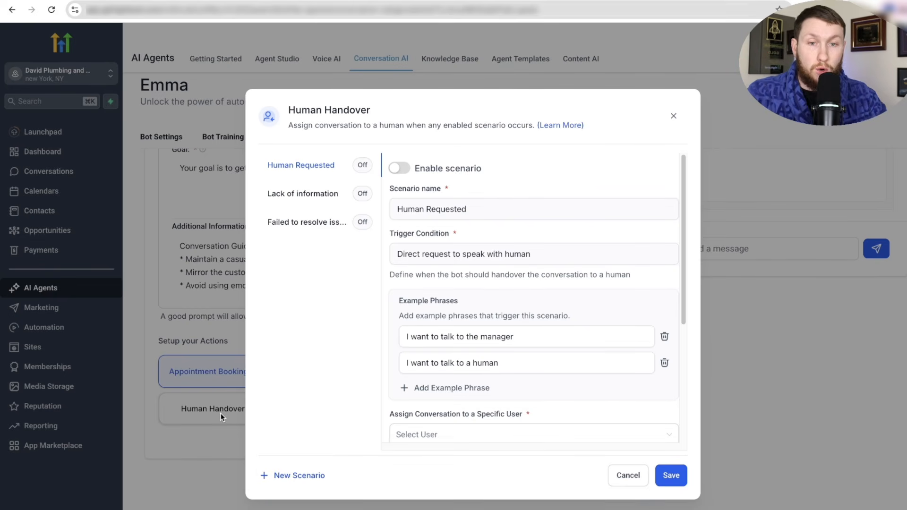
- Compare the three handover scenarios and enable Human Requested
left_click(300, 192)
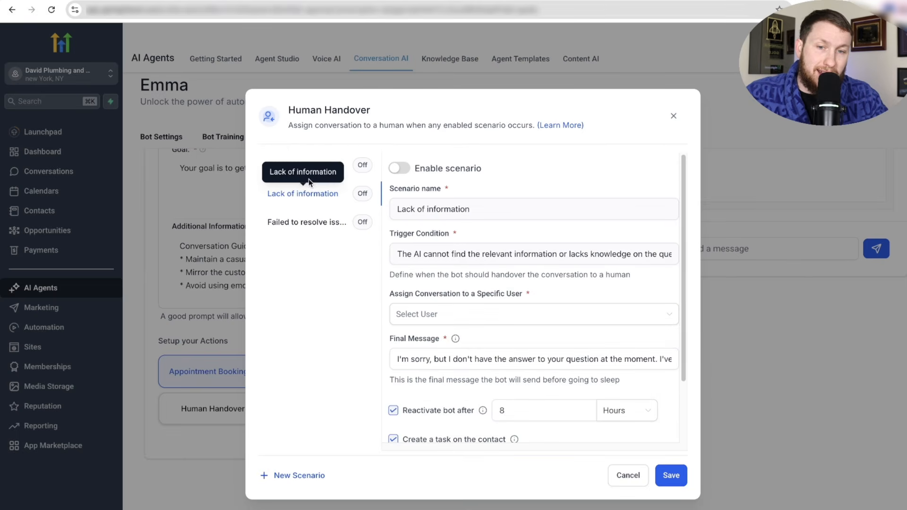
left_click(303, 222)
left_click(300, 166)
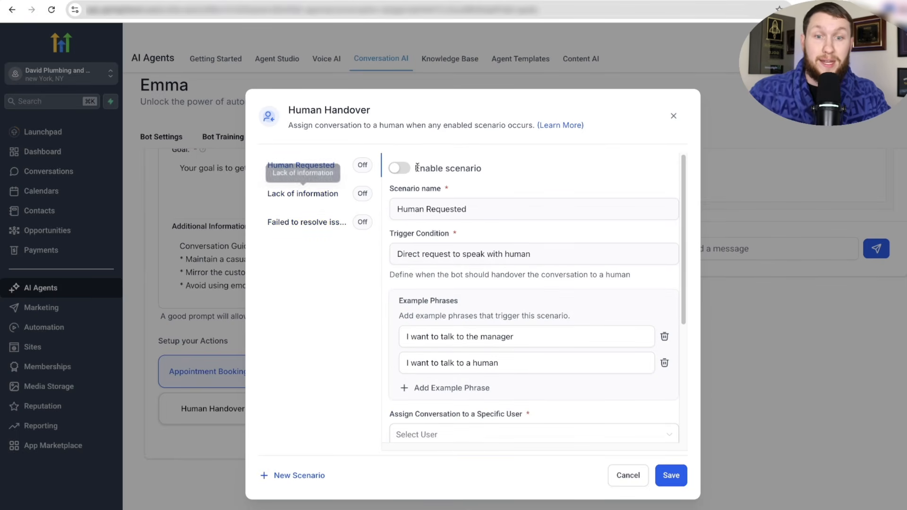
left_click(401, 170)
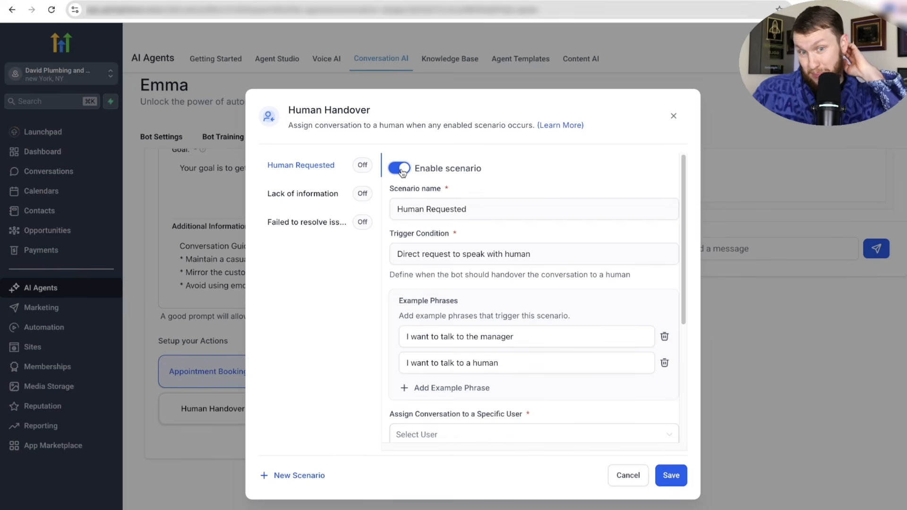
left_click(400, 170)
left_click(329, 203)
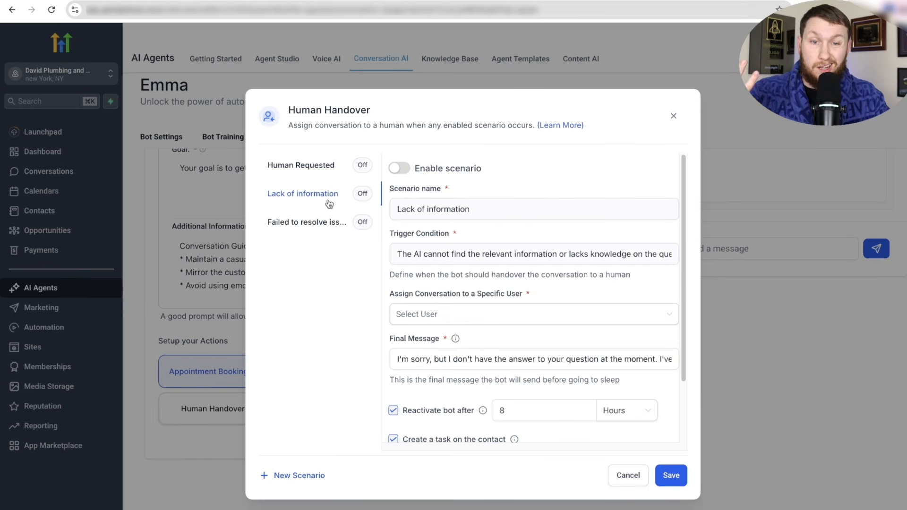
left_click(319, 226)
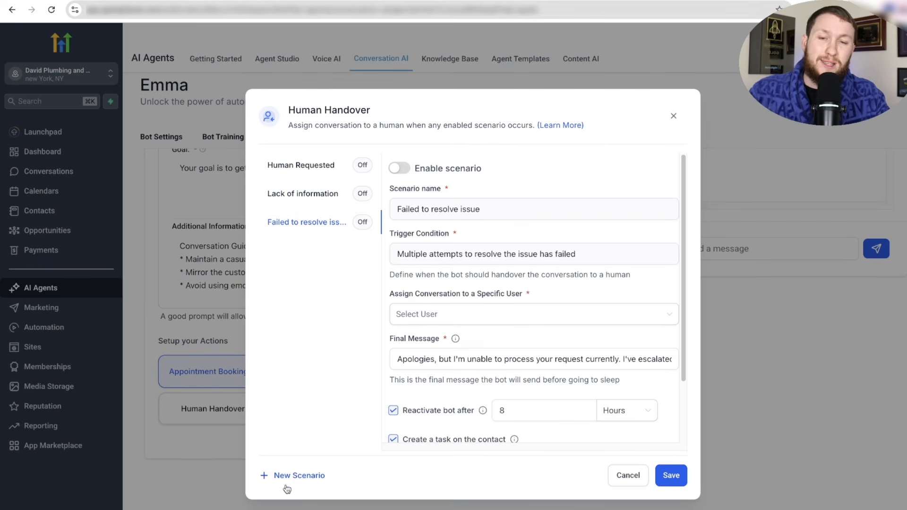
left_click(298, 171)
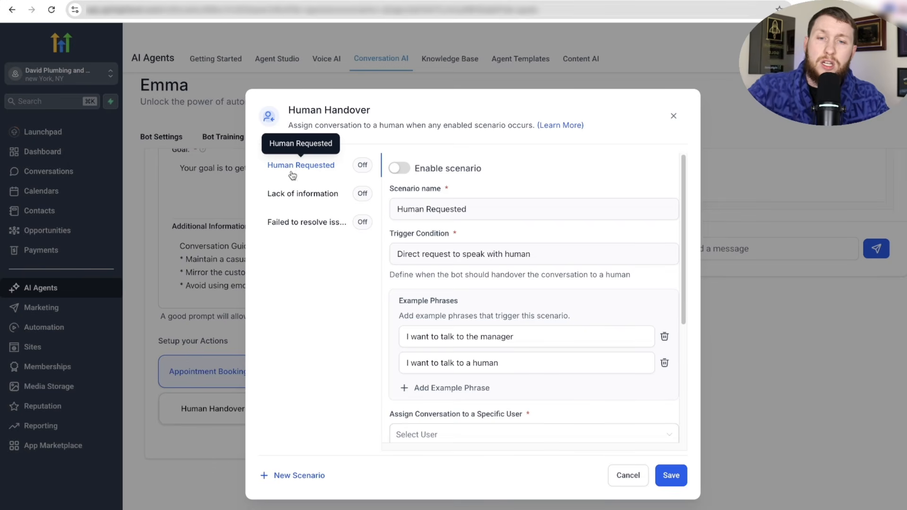
left_click(399, 168)
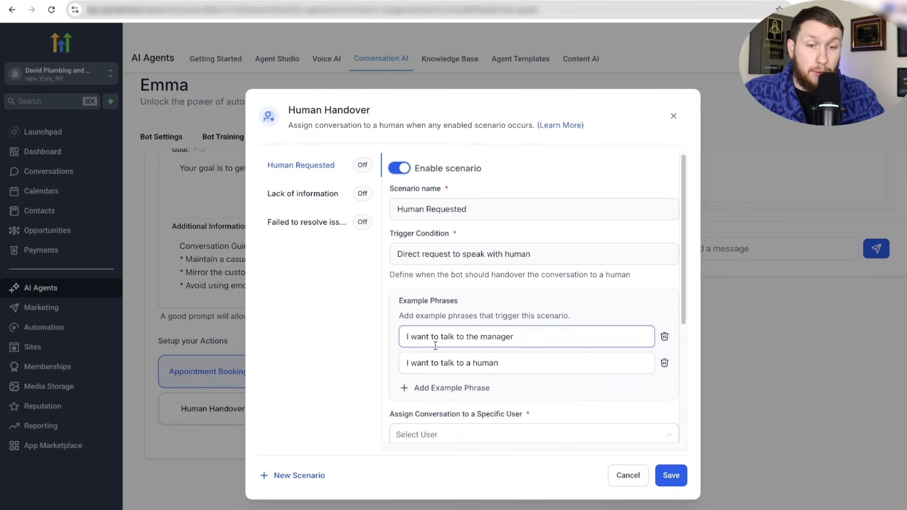
- Add the phrase 'You guys are dumb let me speak with manager' and assign a specific team member
left_click(445, 387)
type("Yo")
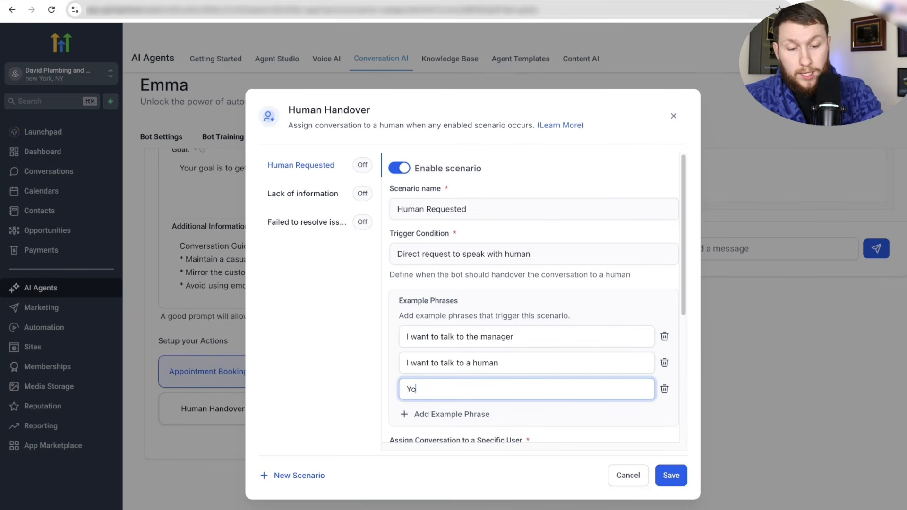
type("u guys are d")
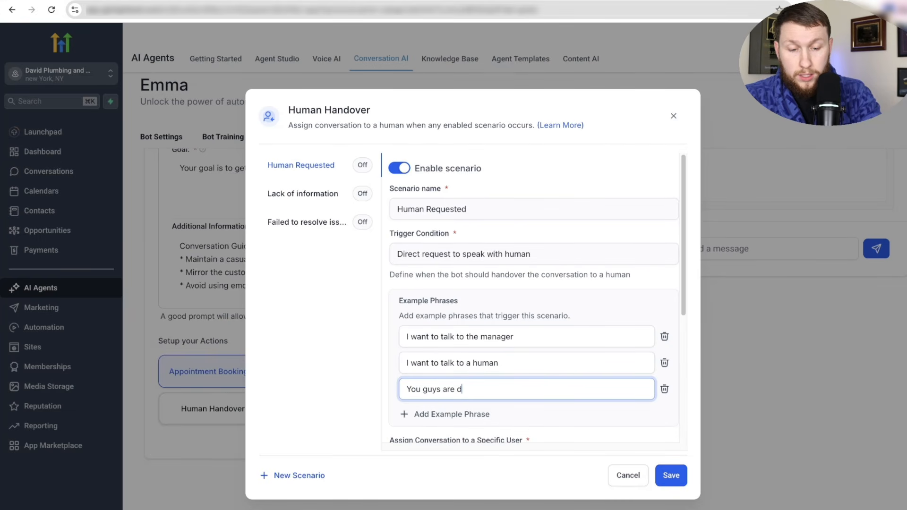
type("umb let me spe")
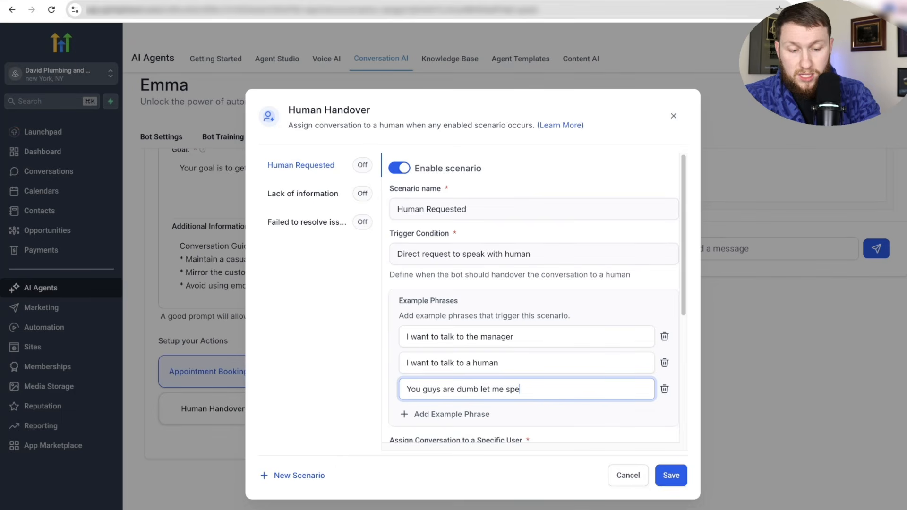
type("ak with manager")
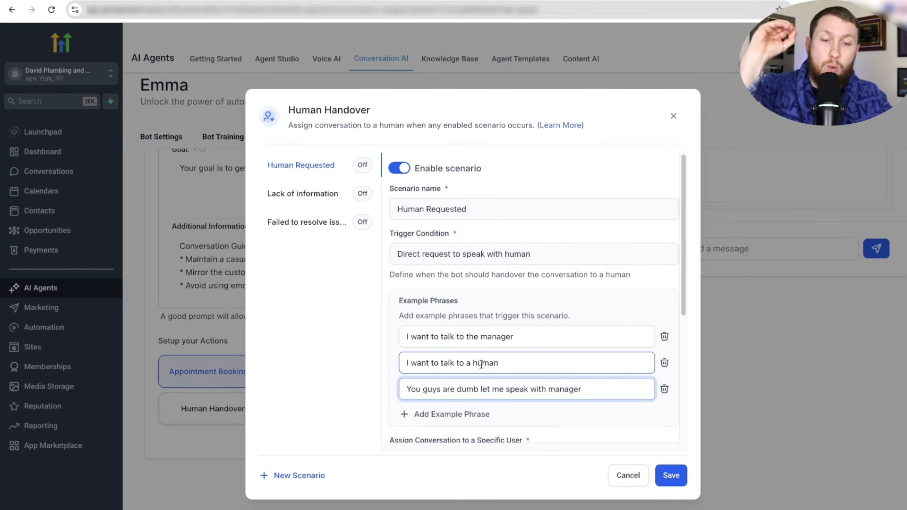
scroll(479, 364, "down", 5)
left_click(478, 257)
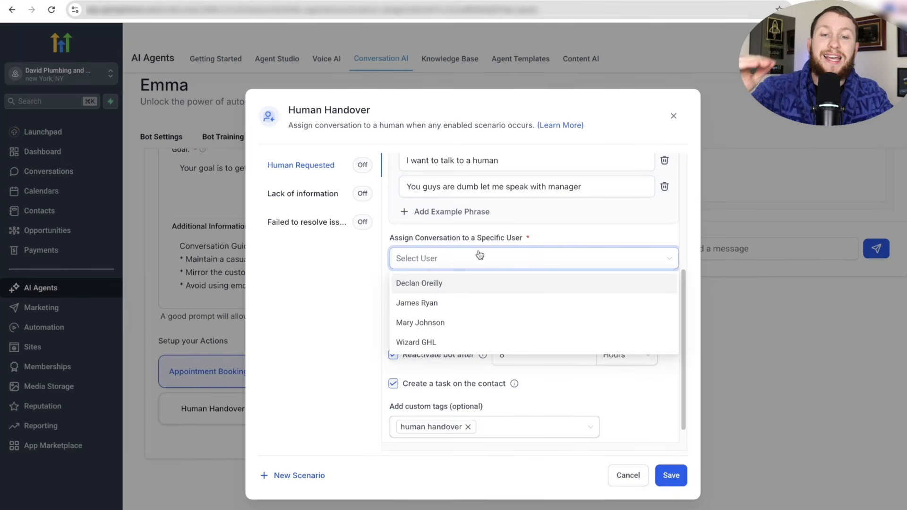
left_click(470, 284)
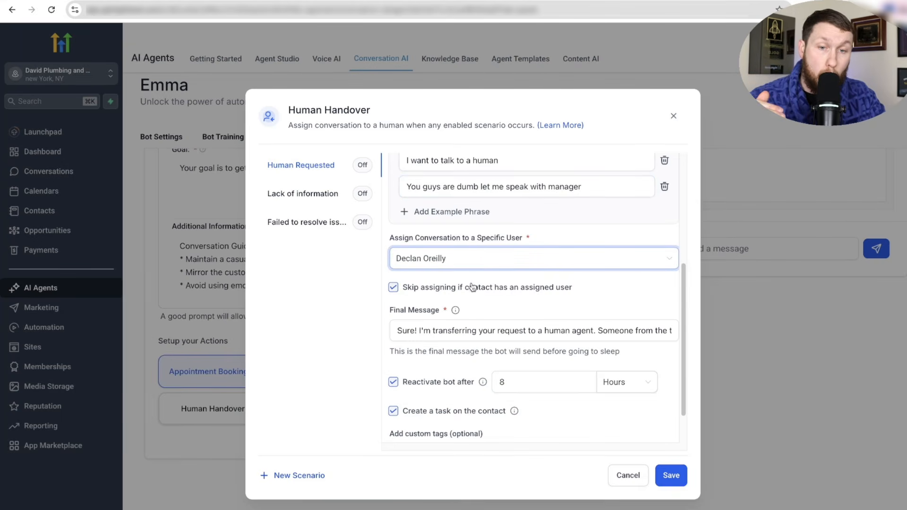
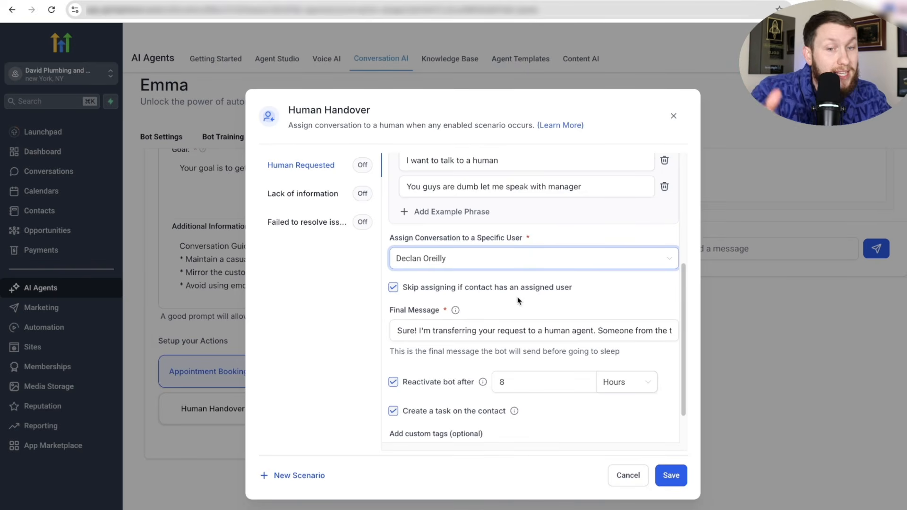
- Review Human Requested's final message, hours reactivation unit and assigned team member, leaving them unchanged
scroll(499, 320, "down", 1)
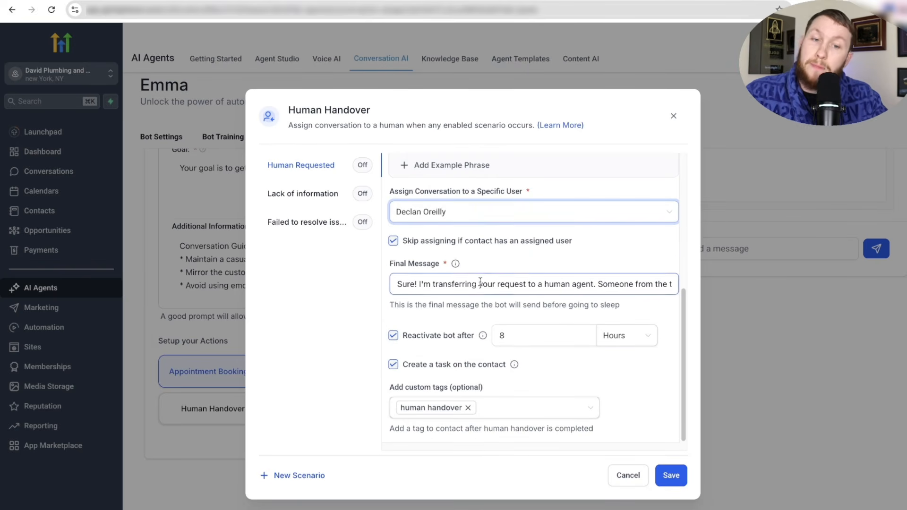
double_click(456, 283)
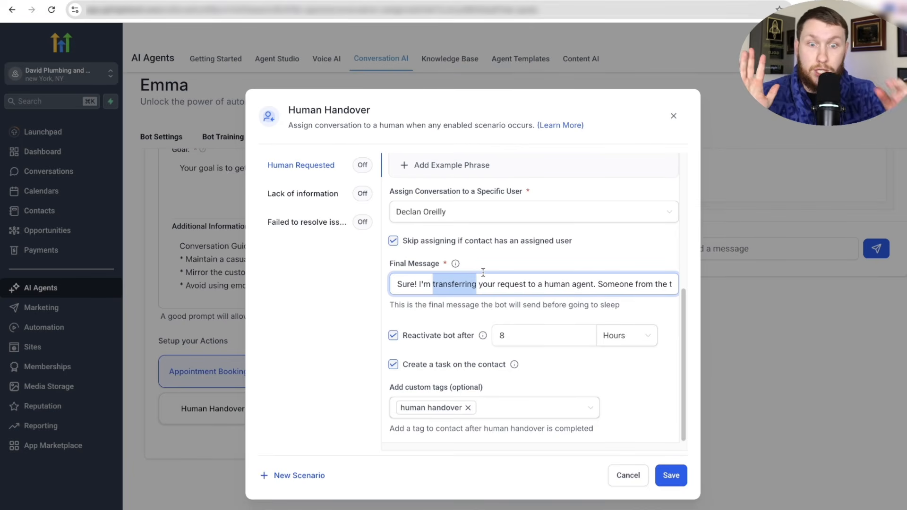
left_click(460, 316)
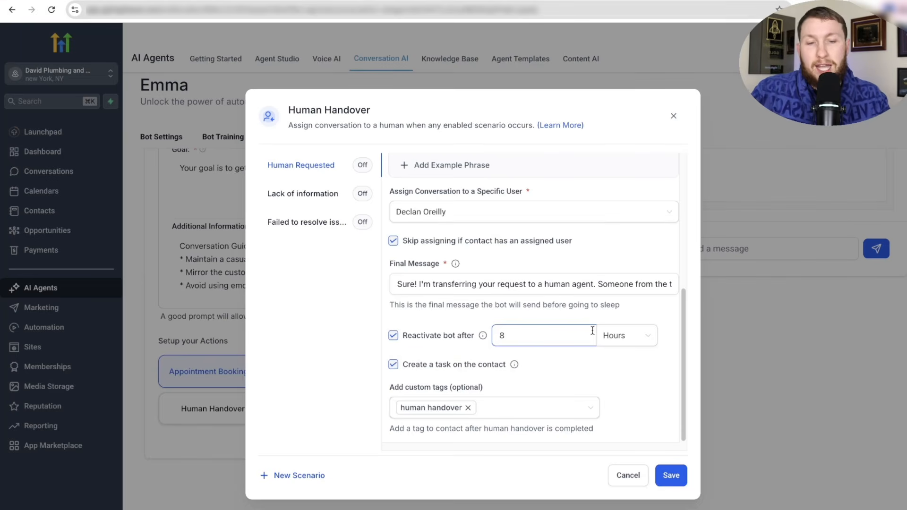
left_click(620, 338)
left_click(421, 317)
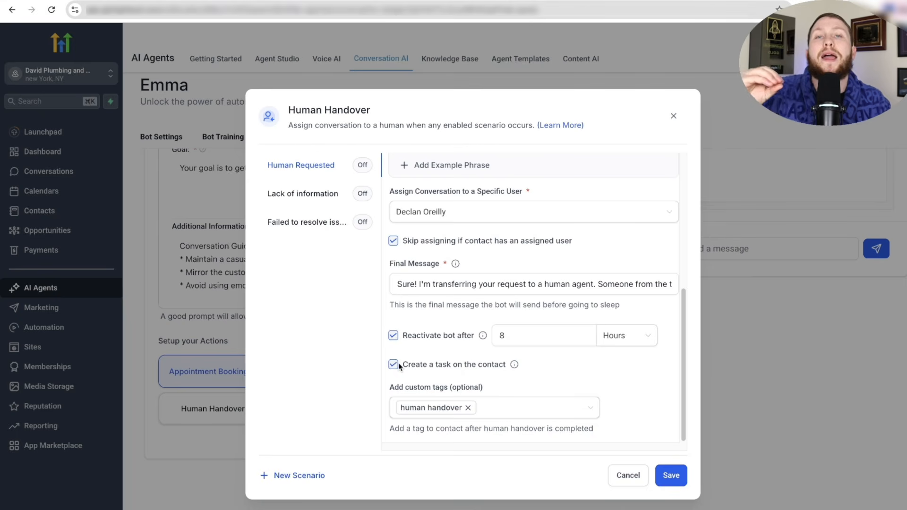
scroll(436, 284, "up", 1)
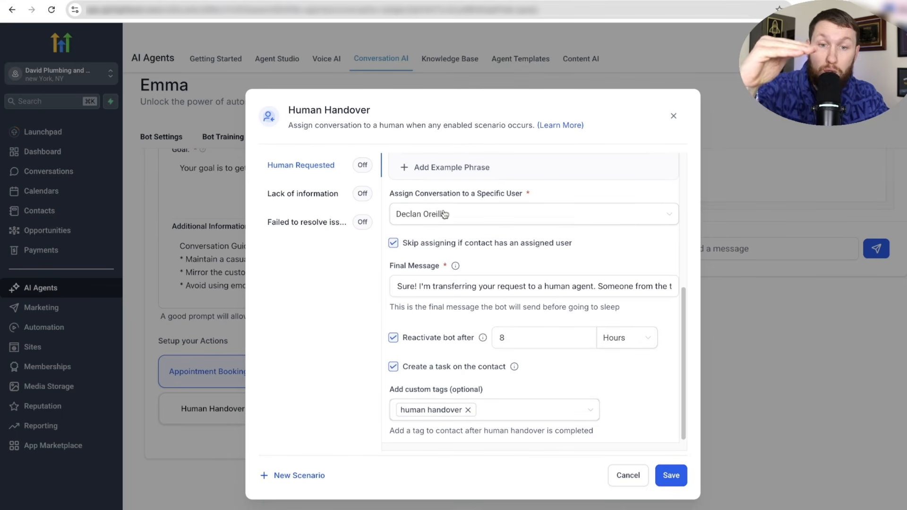
left_click(453, 212)
left_click(543, 189)
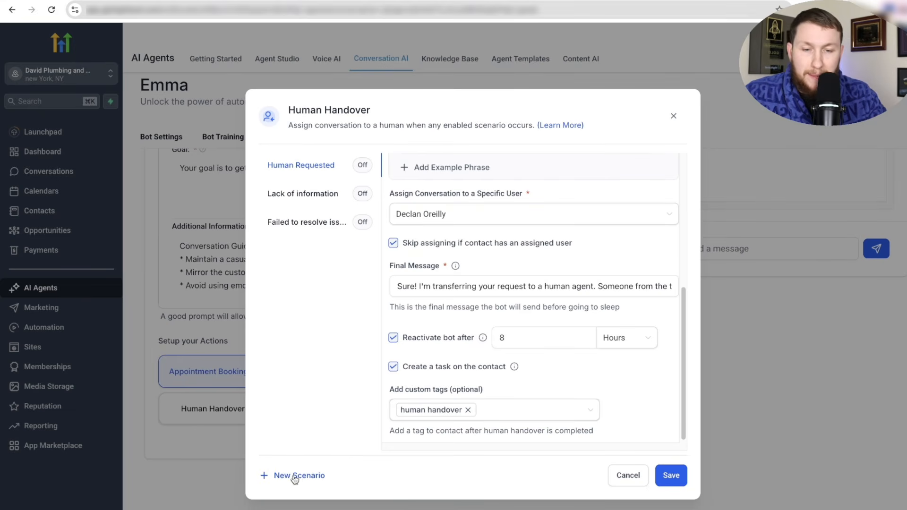
- Look over the Lack of information and Failed to resolve issue scenarios, then close Human Handover
left_click(310, 202)
left_click(314, 223)
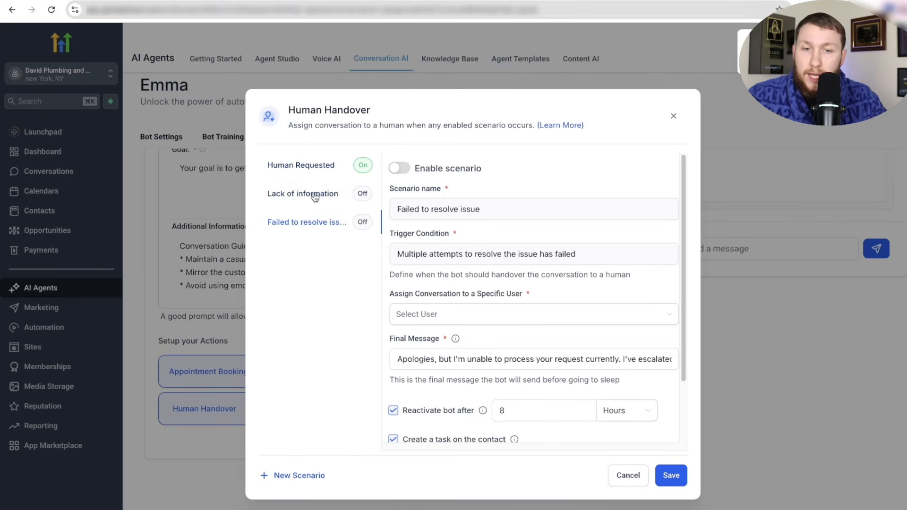
left_click(314, 194)
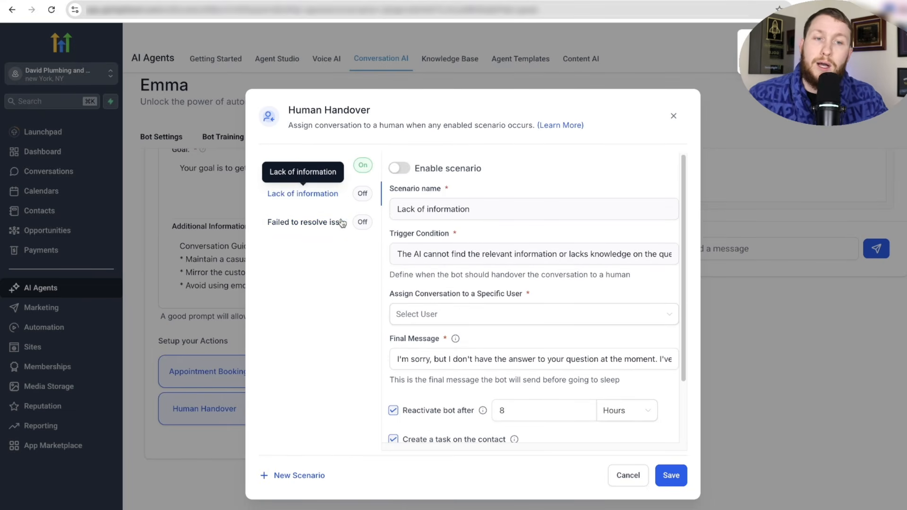
left_click(356, 167)
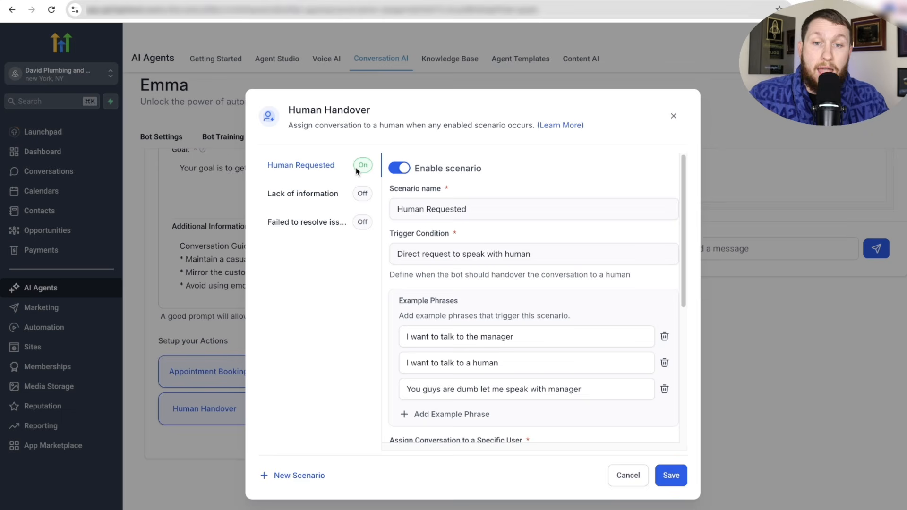
left_click(673, 116)
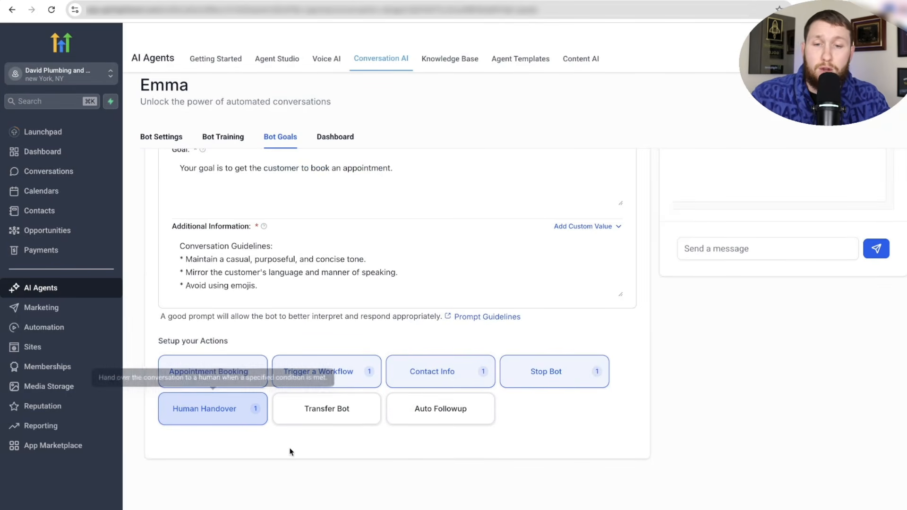
- Add a new bot transfer named 'Transfer to mary' targeting Mary (Primary)
left_click(330, 409)
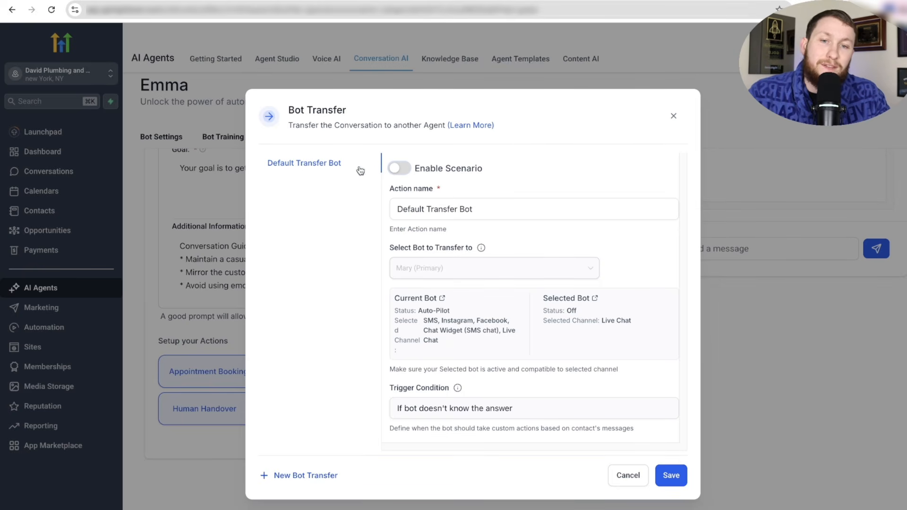
left_click(399, 168)
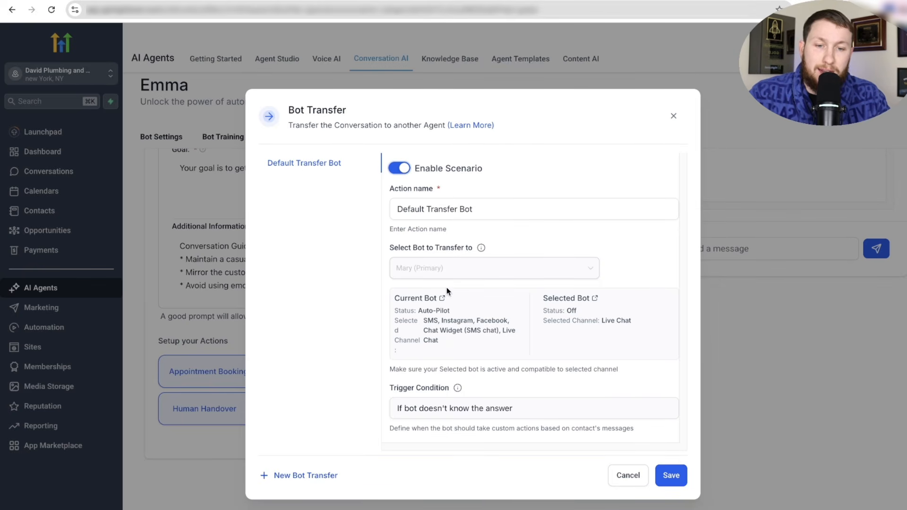
left_click(399, 168)
left_click(297, 476)
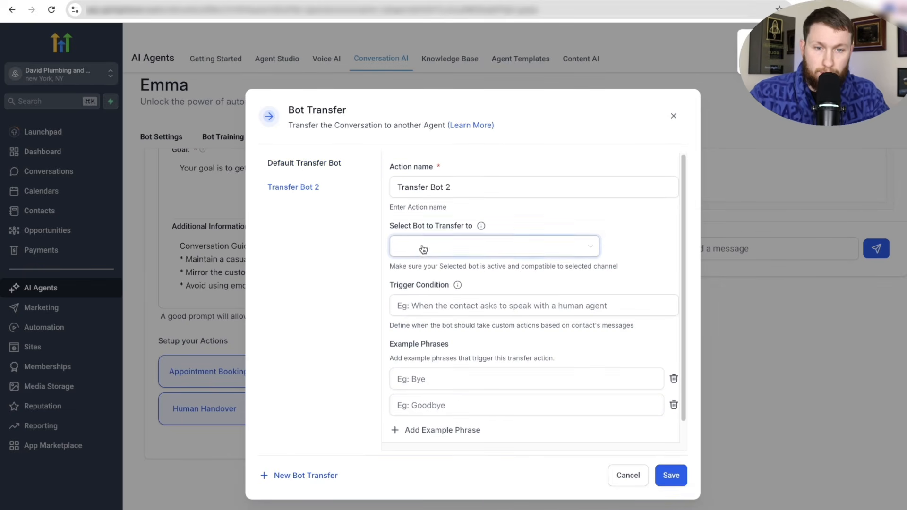
left_click(410, 187)
key("ctrl+a")
type("Transfe")
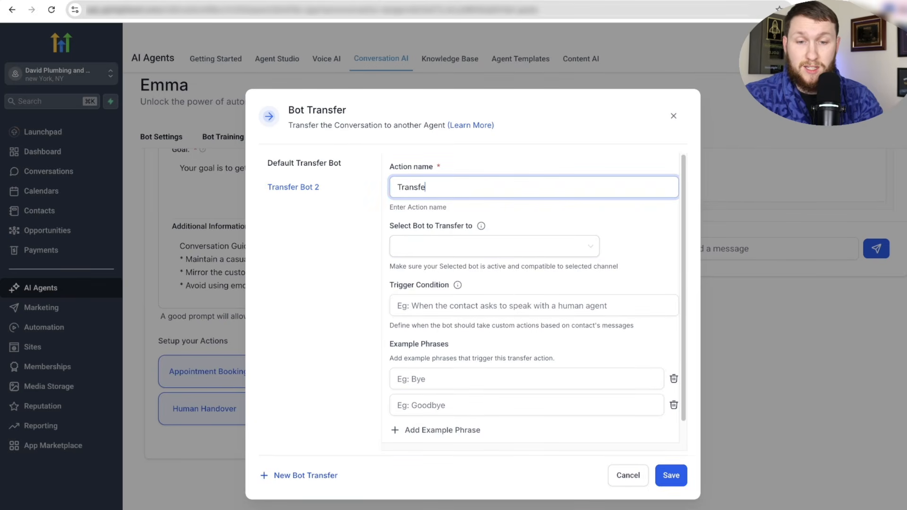
type("r to mary")
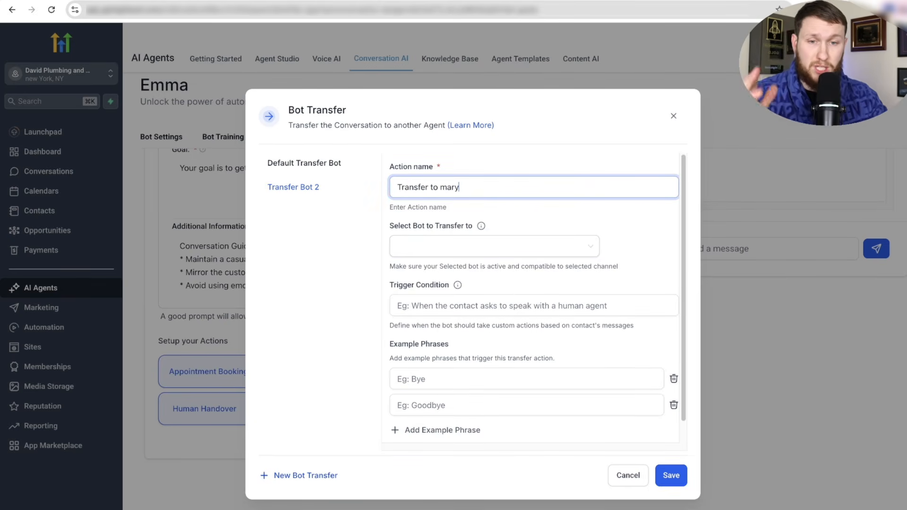
left_click(467, 246)
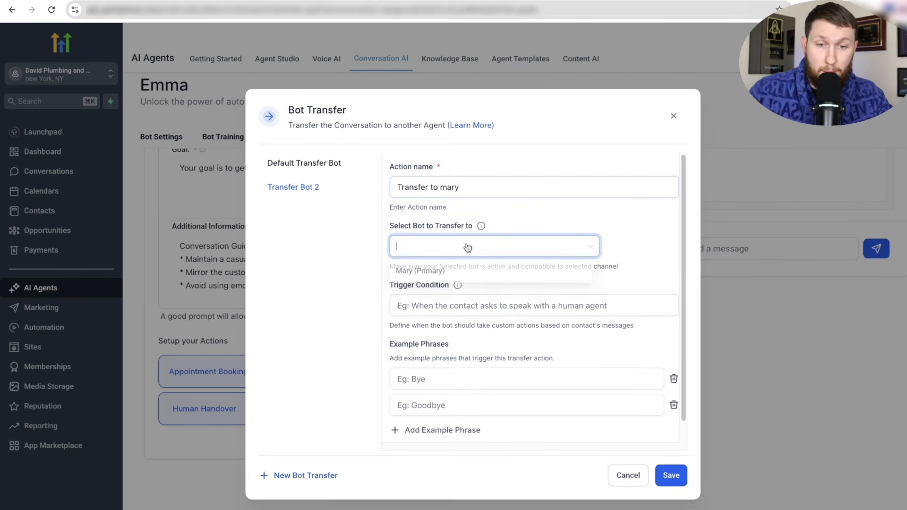
left_click(453, 271)
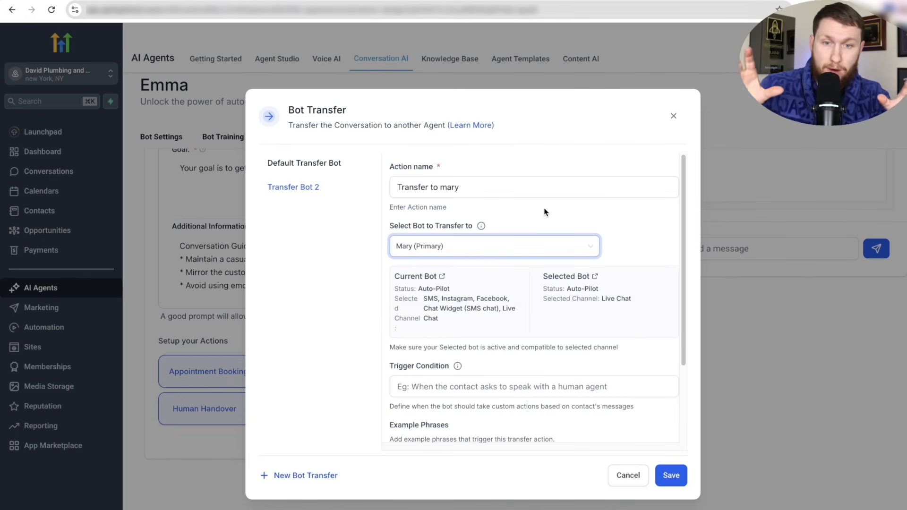
- Set trigger 'I want to speak with manager', examples 'Speak with manager' and 'Customer support please', then save
scroll(535, 207, "down", 3)
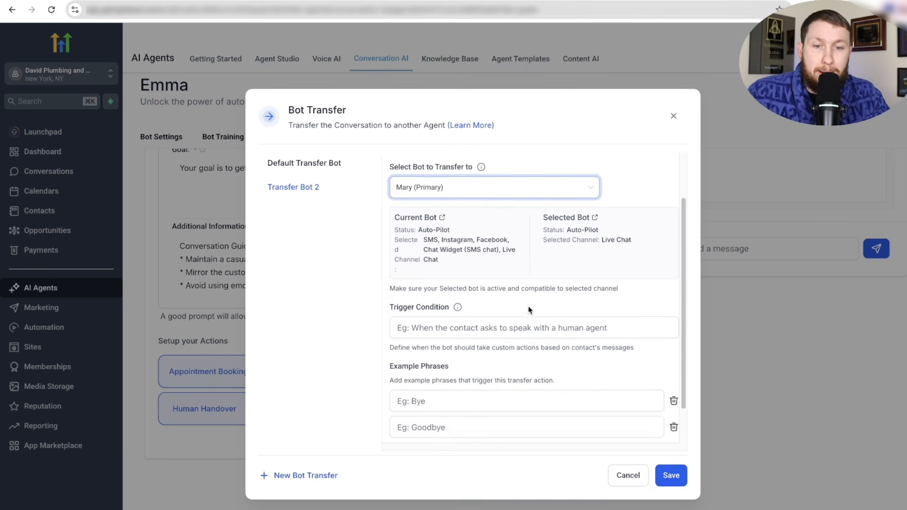
left_click(524, 284)
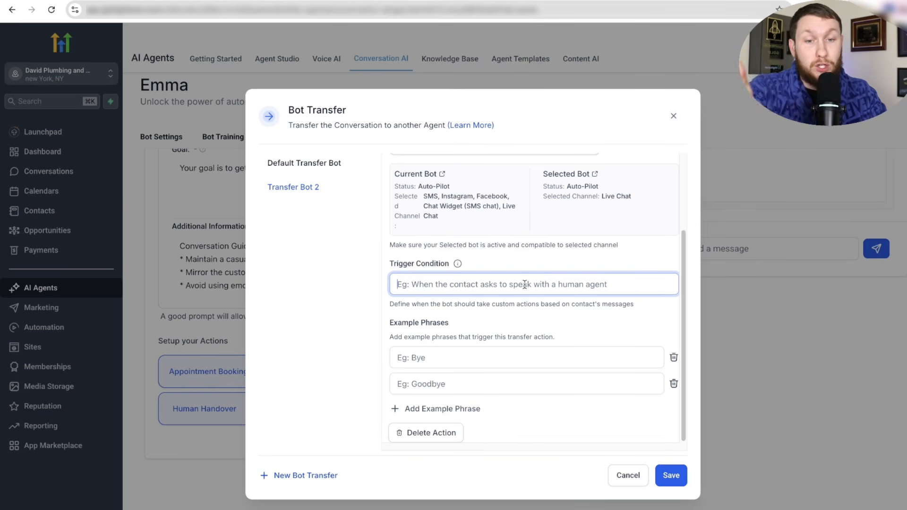
type("I want to sp")
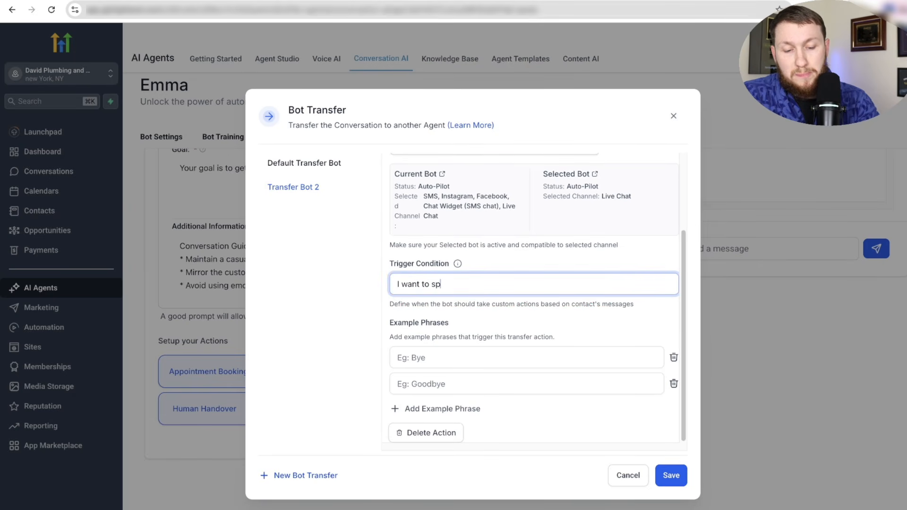
type("eak with manager")
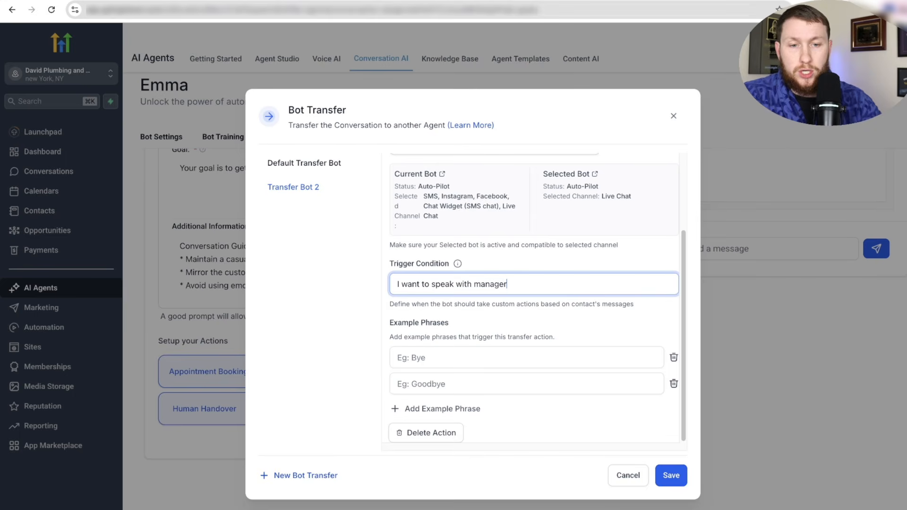
left_click(532, 351)
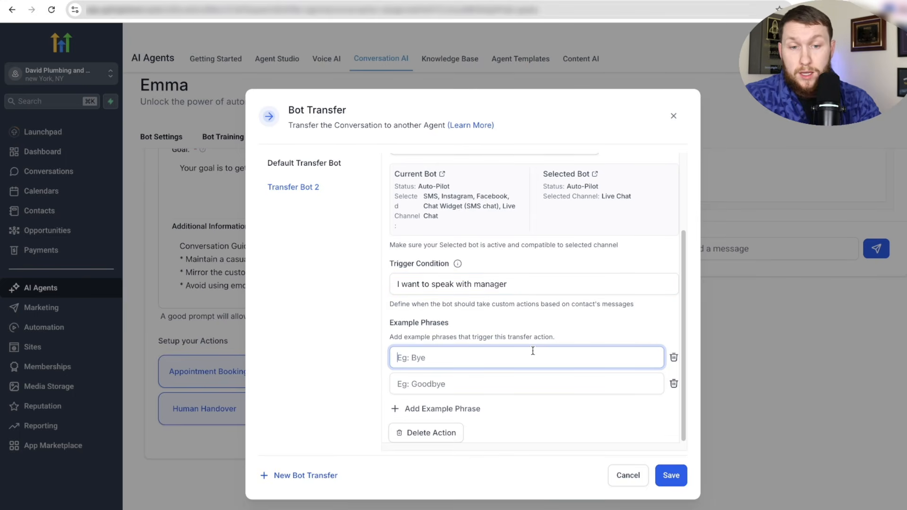
type("Speak with manager")
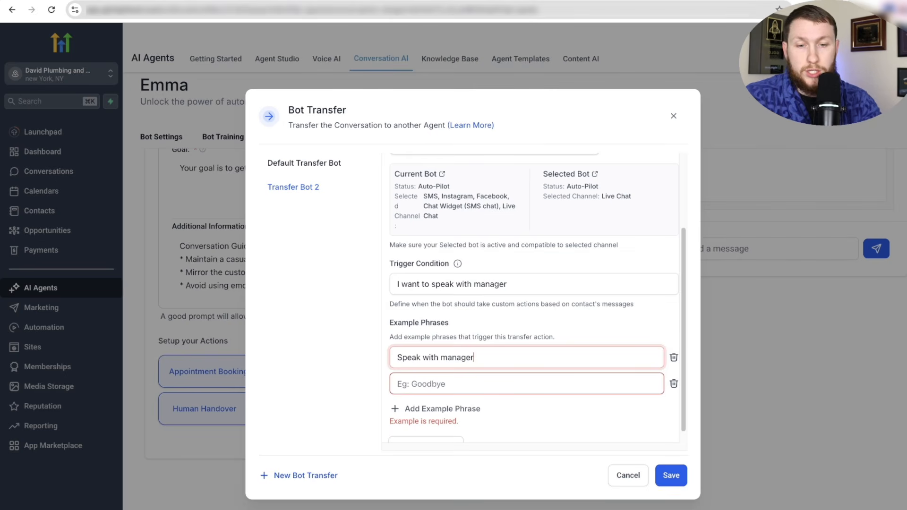
left_click(530, 382)
type("Cu")
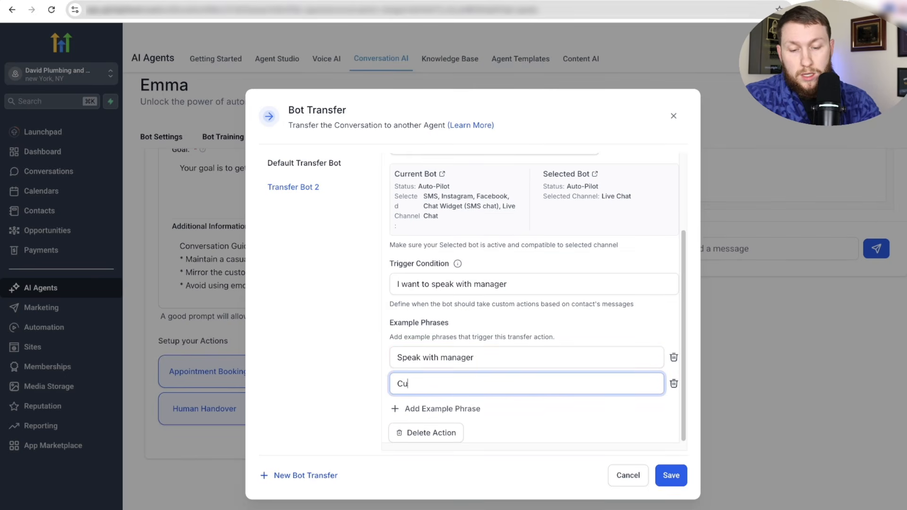
type("stmer support please")
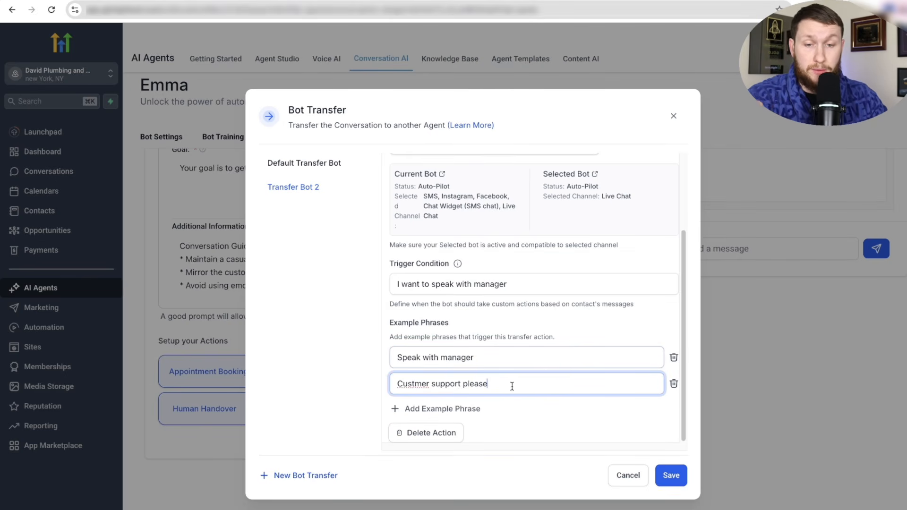
right_click(407, 384)
left_click(447, 265)
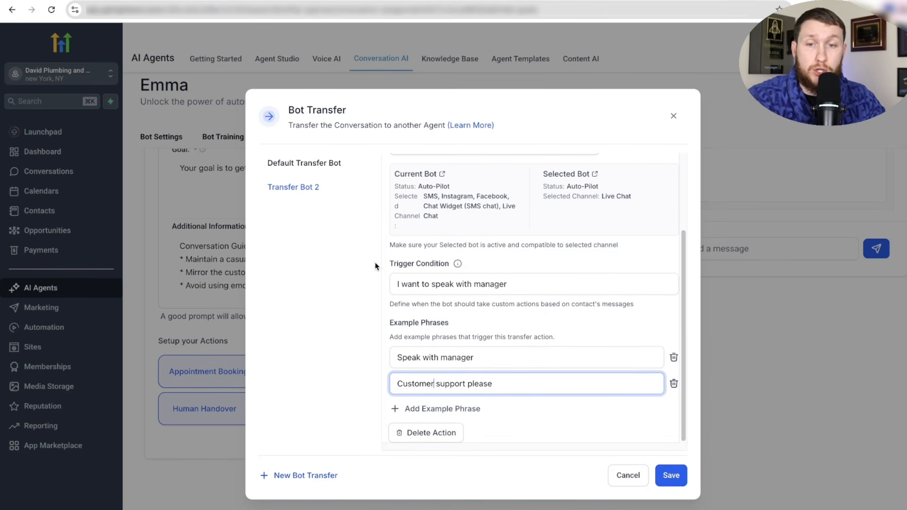
left_click(680, 483)
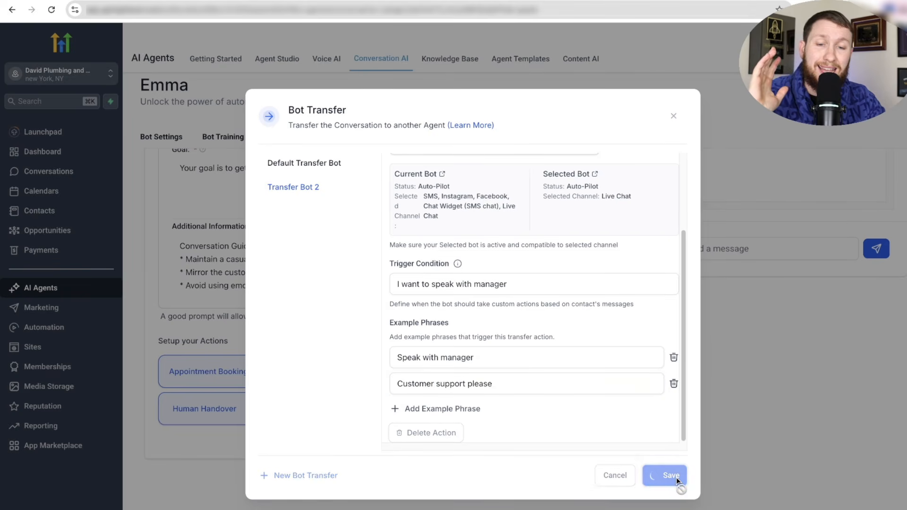
left_click(671, 124)
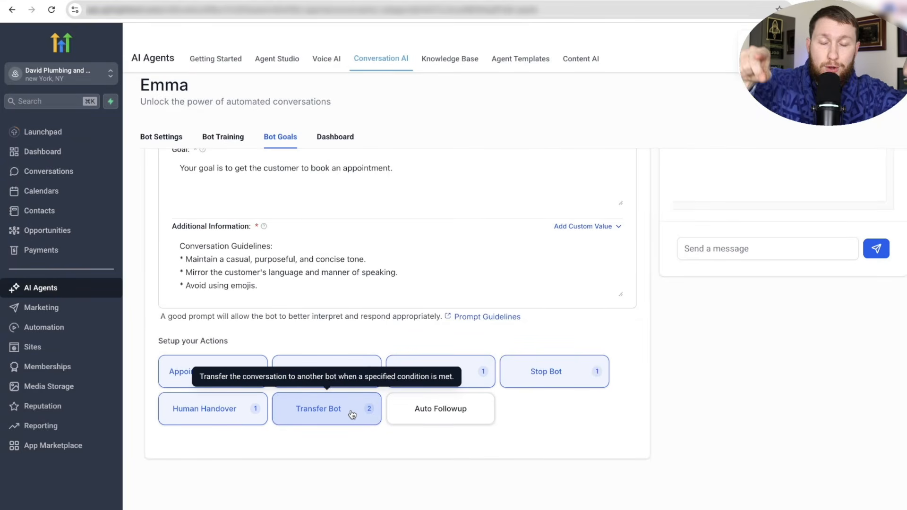
left_click(444, 423)
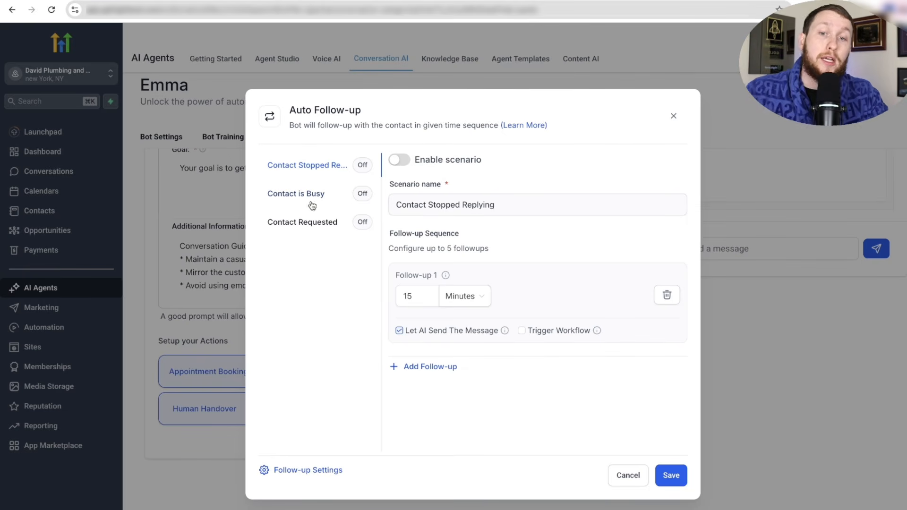
left_click(404, 159)
left_click(402, 159)
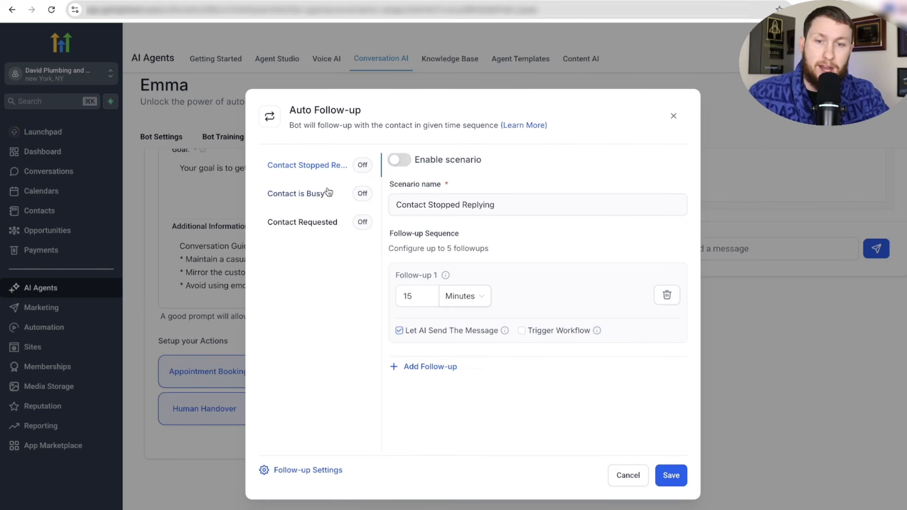
left_click(326, 193)
left_click(333, 220)
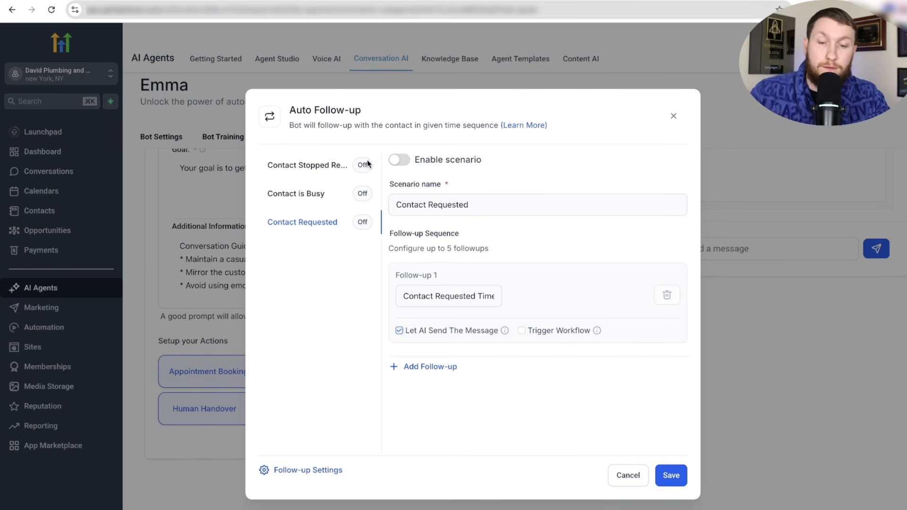
left_click(324, 173)
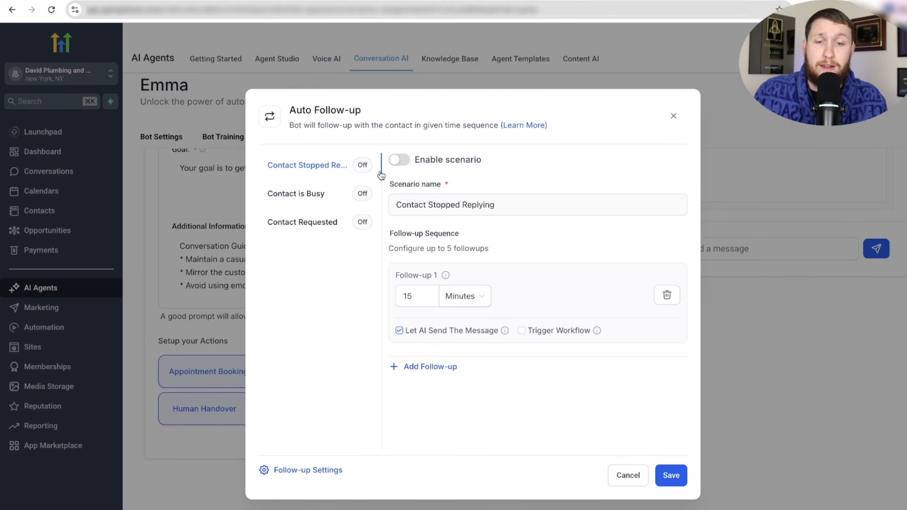
- Enable Contact Stopped Replying with a first AI-written follow-up after 15 minutes
left_click(399, 160)
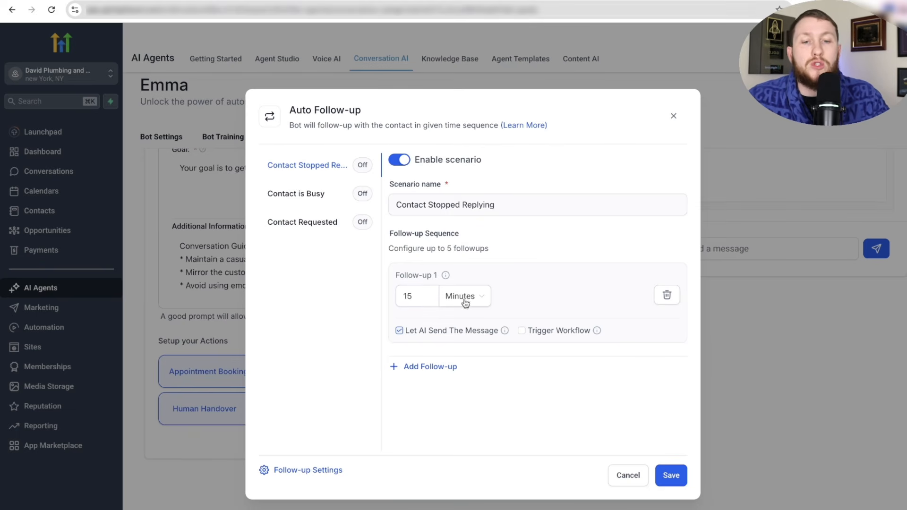
left_click(415, 295)
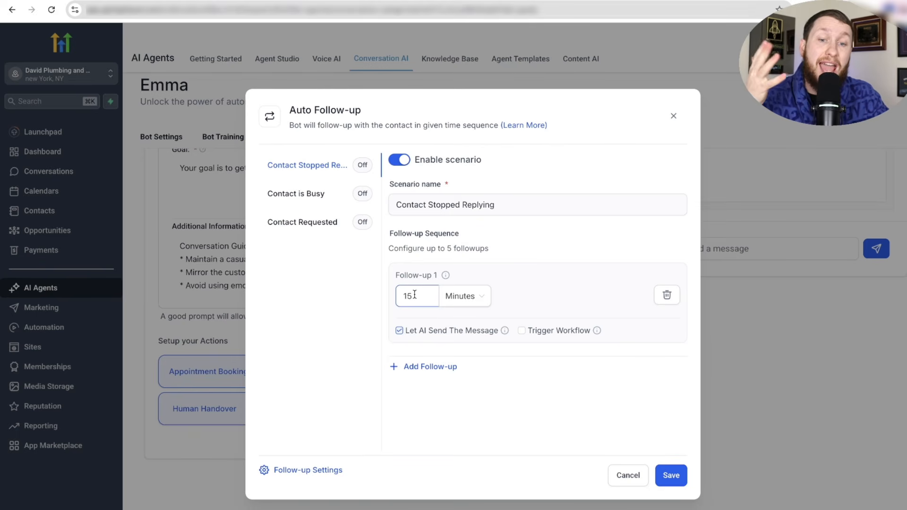
left_click(464, 296)
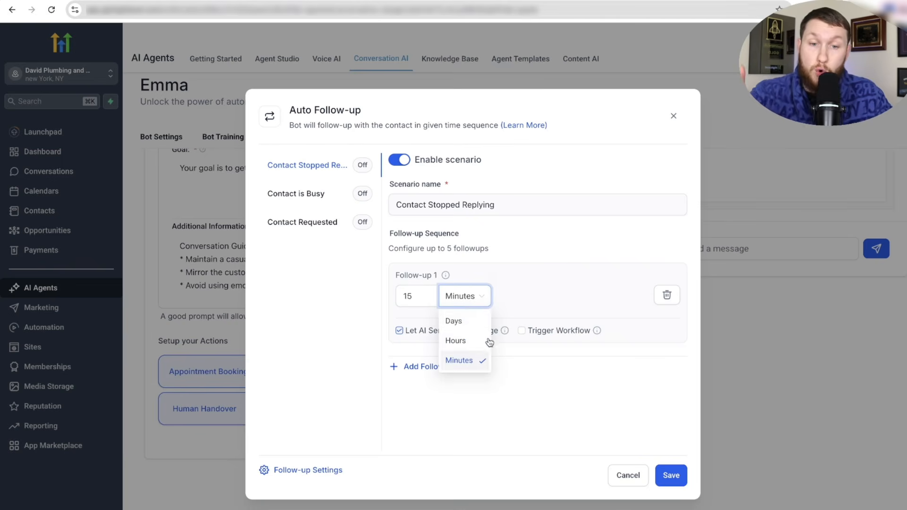
left_click(421, 306)
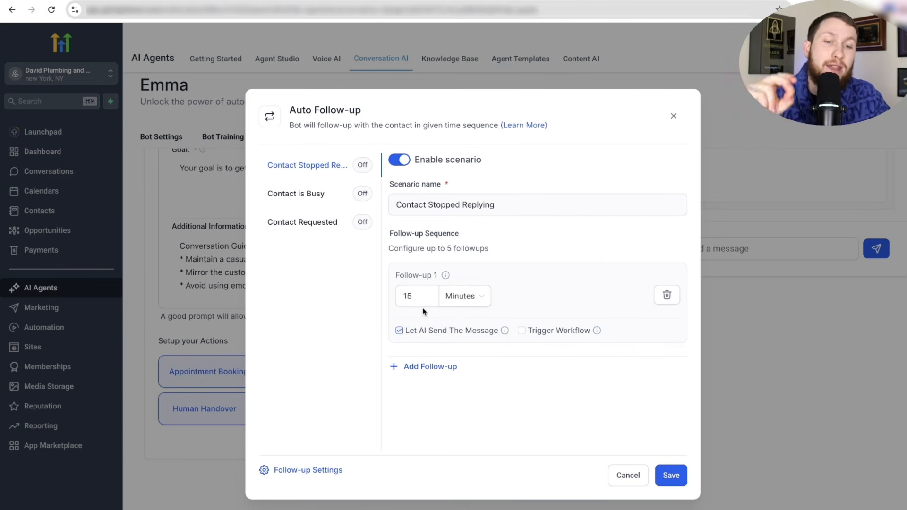
left_click(399, 330)
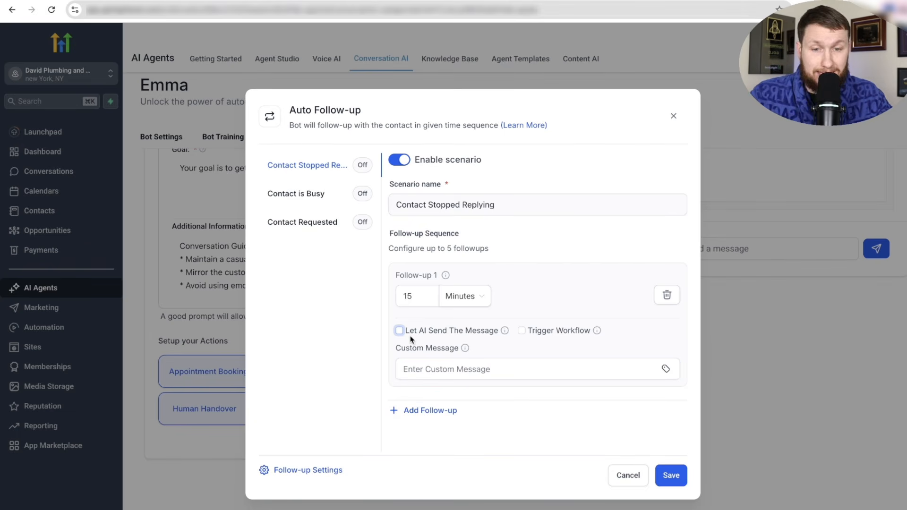
left_click(399, 330)
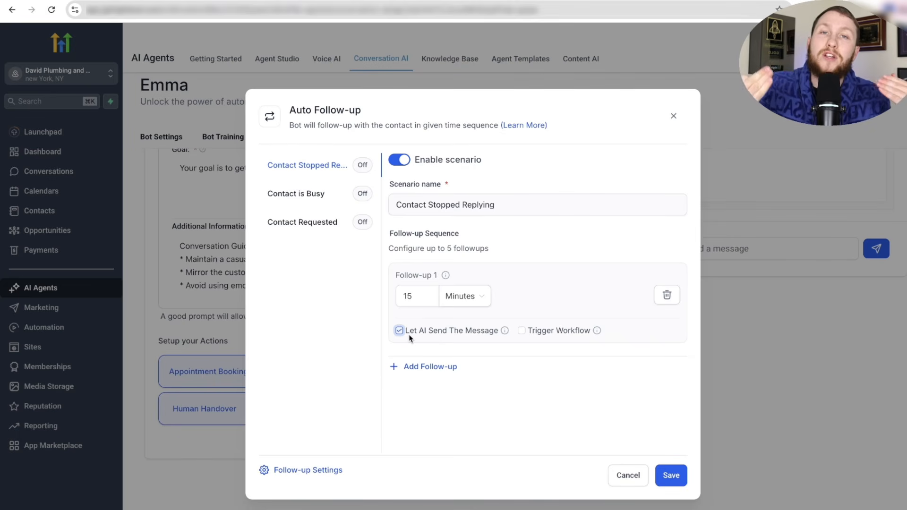
left_click(399, 330)
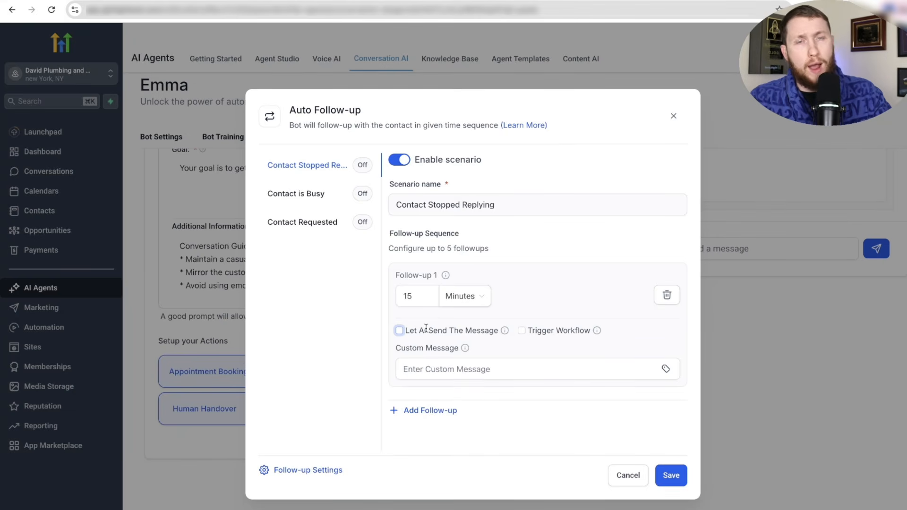
left_click(399, 330)
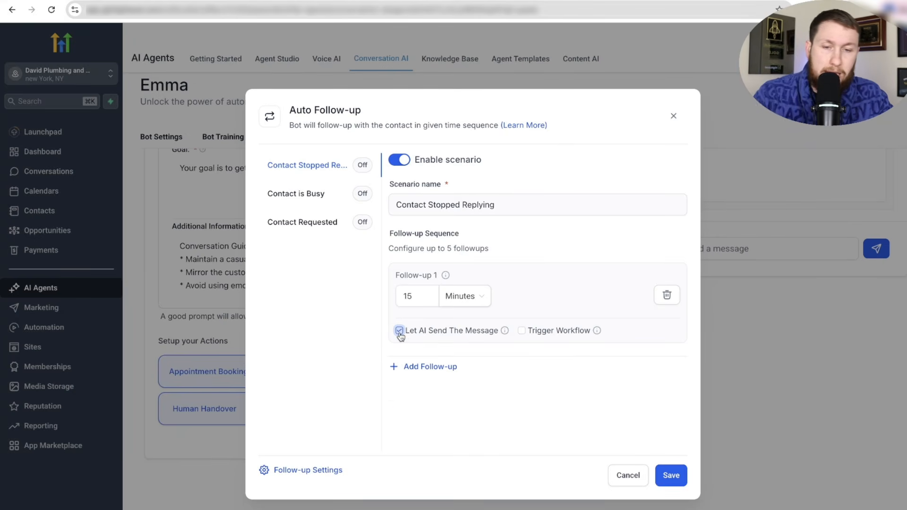
- Add follow-ups two and three with delays of 1 hour and 5 hours
left_click(425, 373)
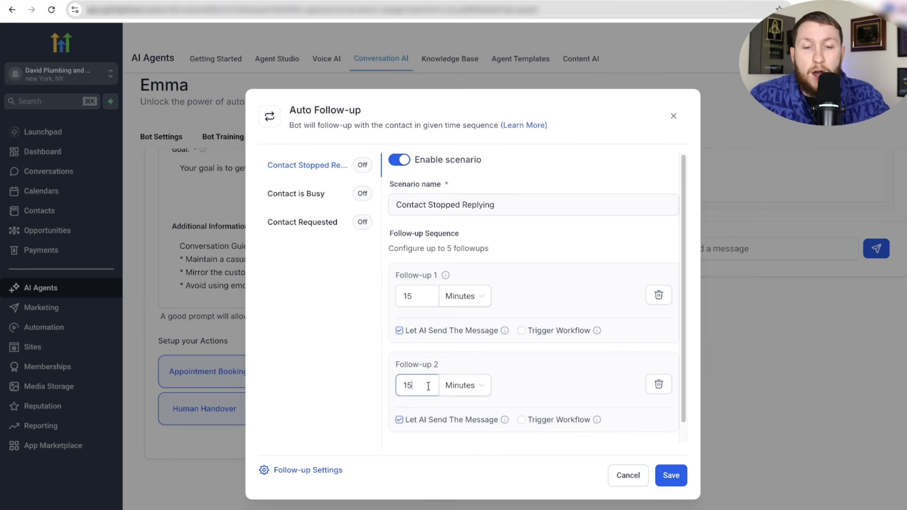
left_click(482, 389)
left_click(472, 430)
left_click(416, 384)
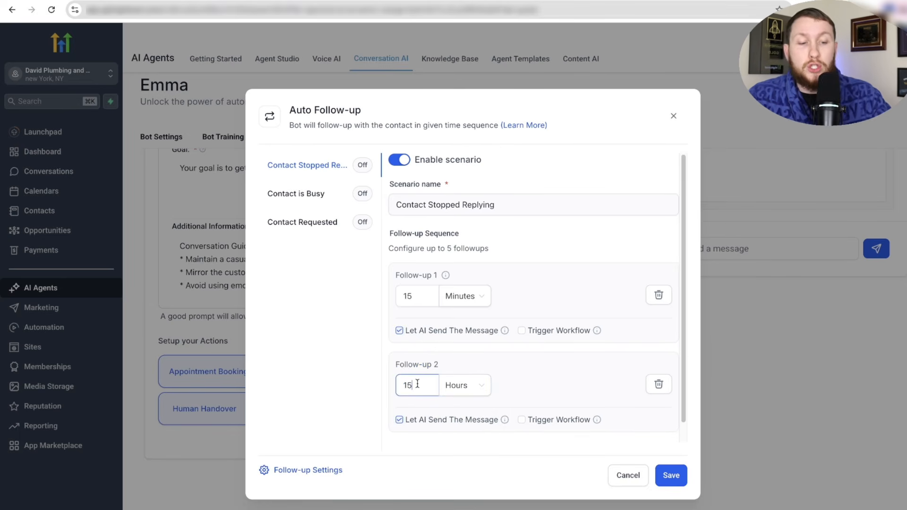
key("BackSpace")
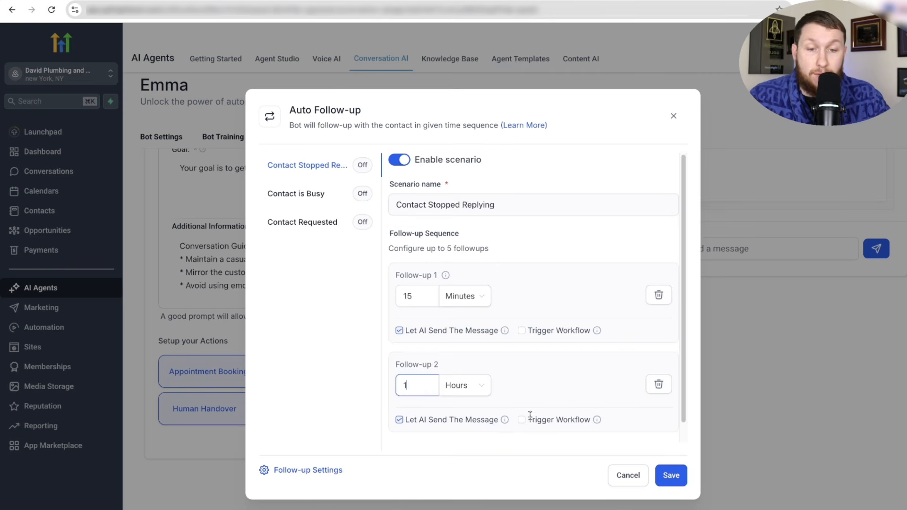
scroll(529, 415, "down", 1)
left_click(439, 435)
scroll(480, 378, "down", 2)
left_click_drag(420, 367, 377, 368)
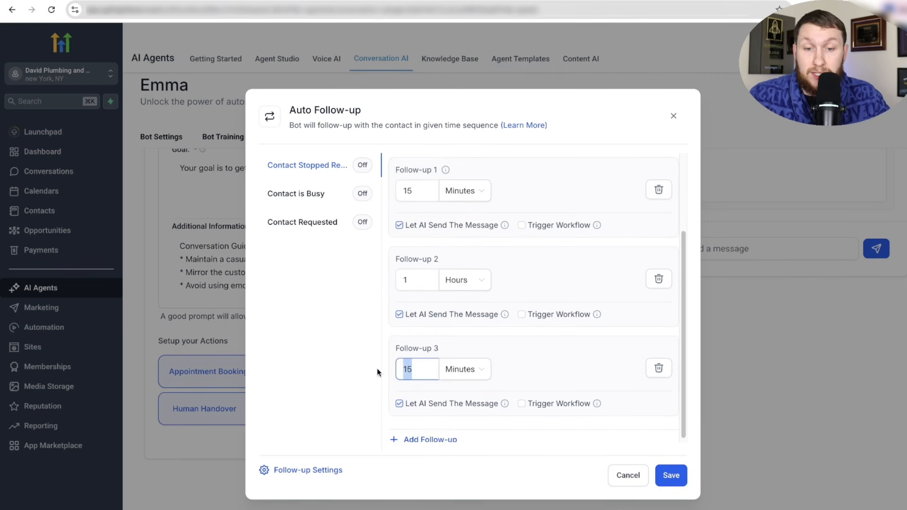
type("5")
left_click(464, 366)
left_click(459, 408)
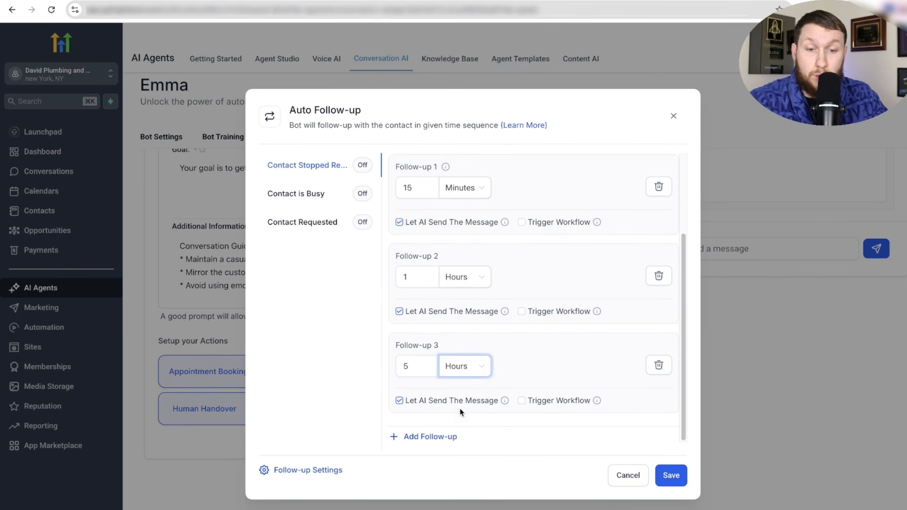
- Add a fourth follow-up after 2 days and a fifth after 15 minutes
left_click(444, 436)
scroll(445, 434, "down", 2)
double_click(416, 366)
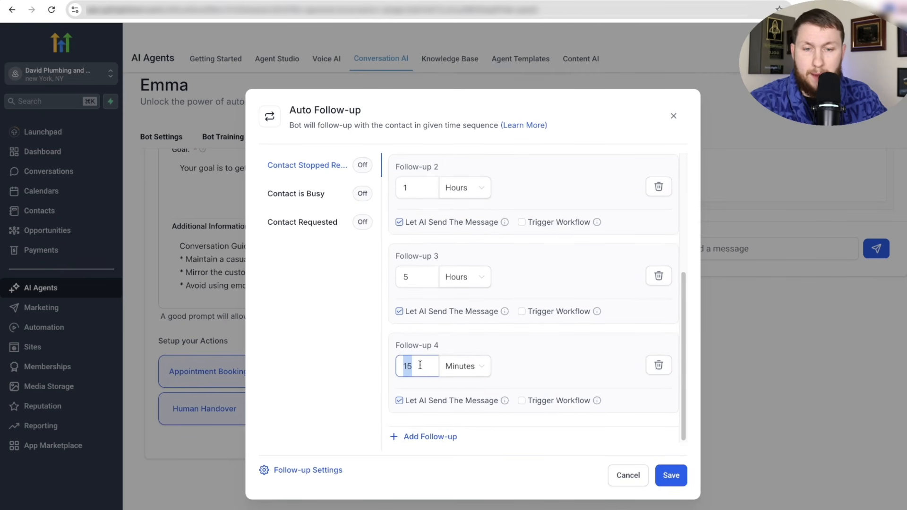
type("2")
left_click(465, 366)
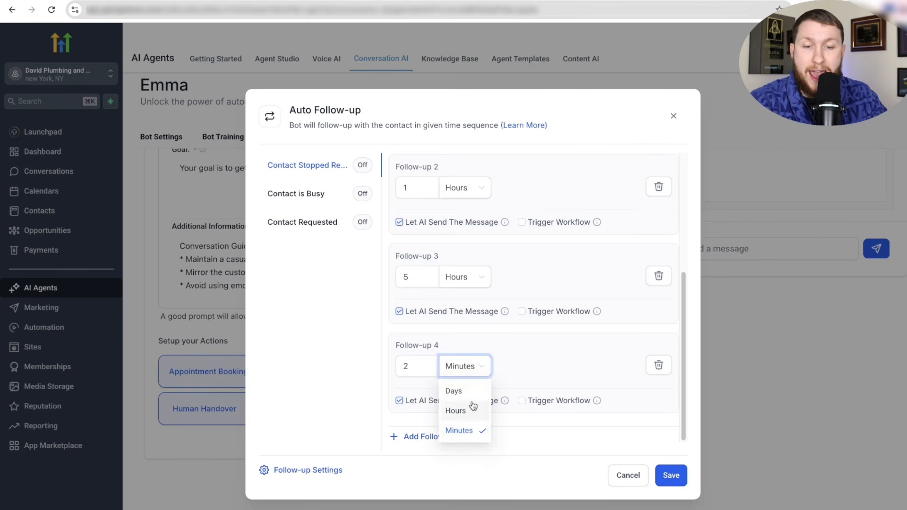
left_click(460, 390)
left_click(453, 436)
left_click(418, 384)
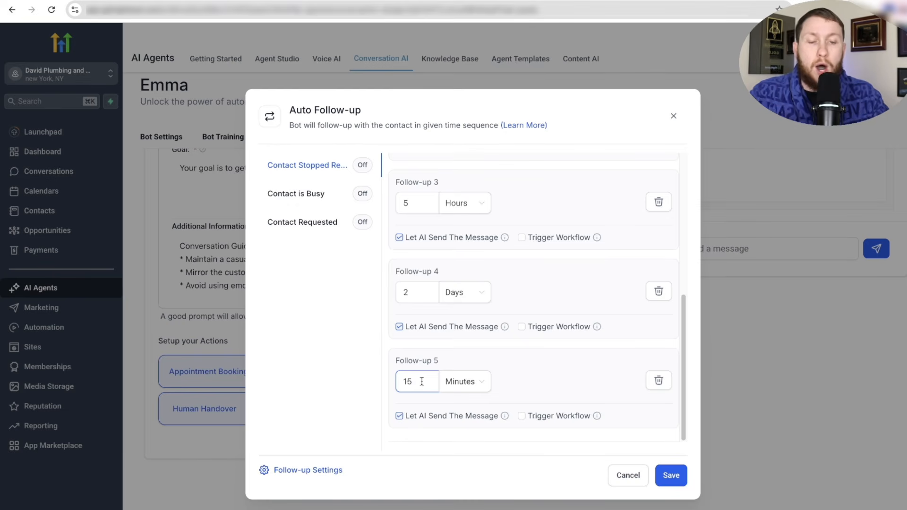
- Leave follow-up 5 without a triggered workflow after checking the workflow list
left_click(530, 414)
left_click(520, 416)
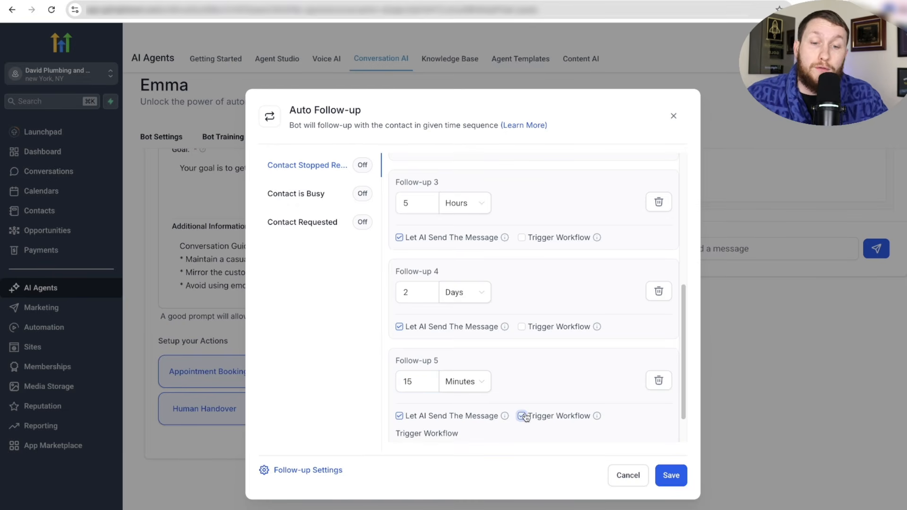
scroll(509, 422, "down", 1)
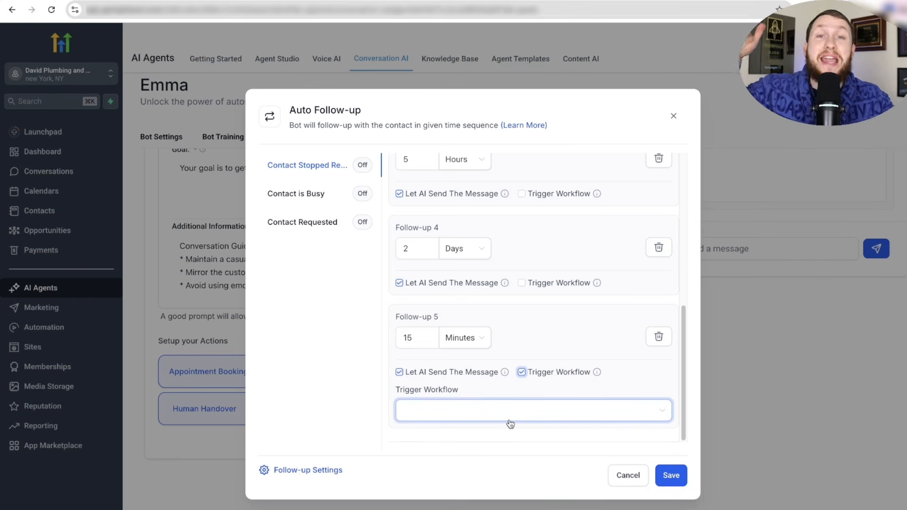
left_click(496, 405)
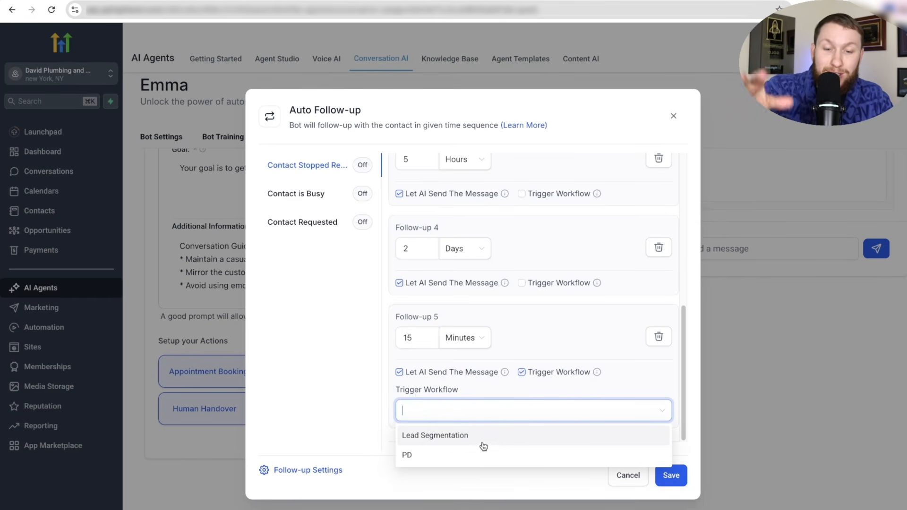
left_click(519, 381)
left_click(522, 372)
scroll(449, 396, "up", 7)
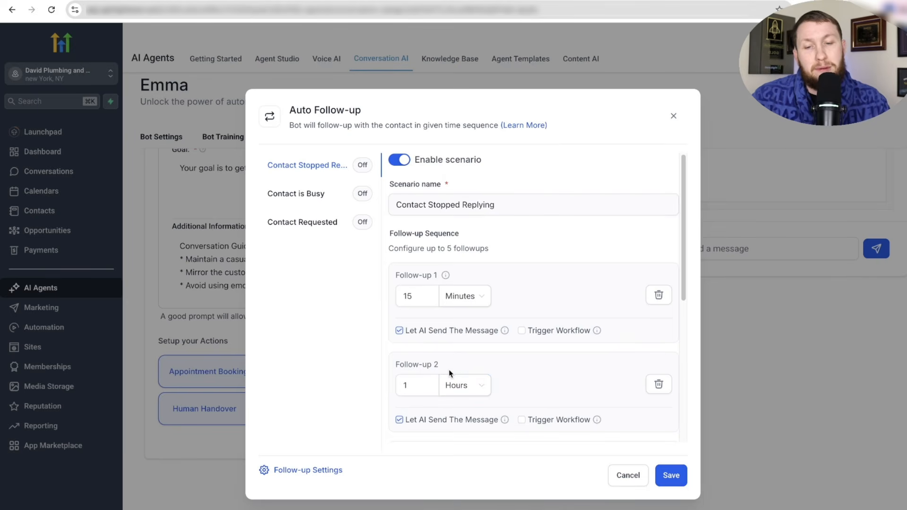
scroll(518, 275, "down", 6)
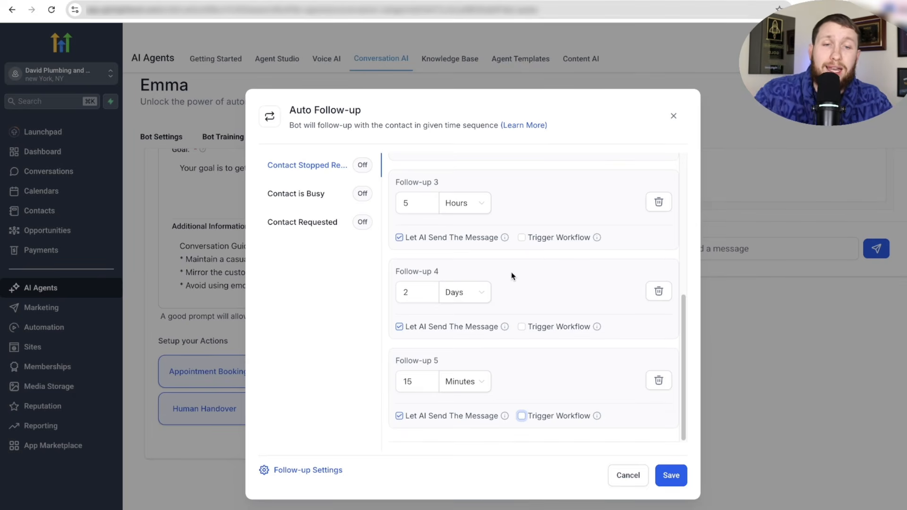
- Keep Set Active Hours off in Follow-up Settings and save the Auto Follow-up sequence
left_click(320, 473)
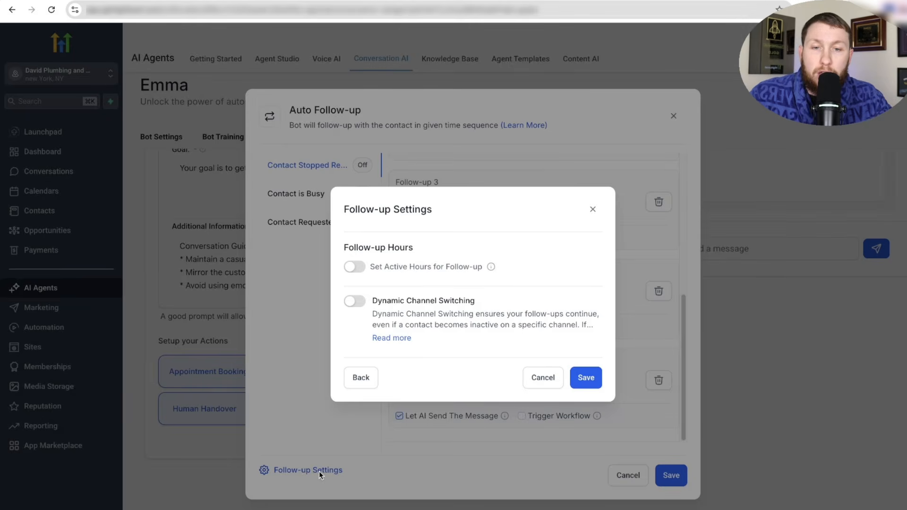
left_click(363, 268)
scroll(472, 331, "down", 3)
scroll(482, 342, "up", 3)
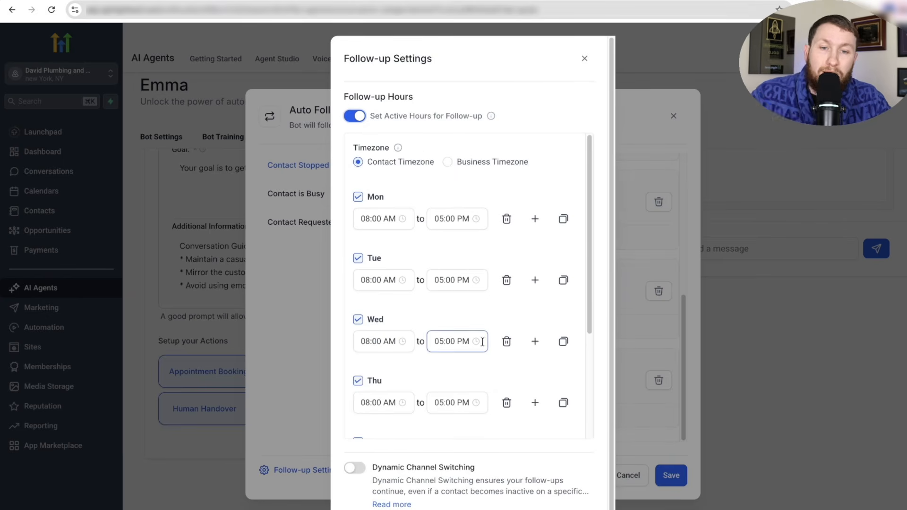
left_click(354, 115)
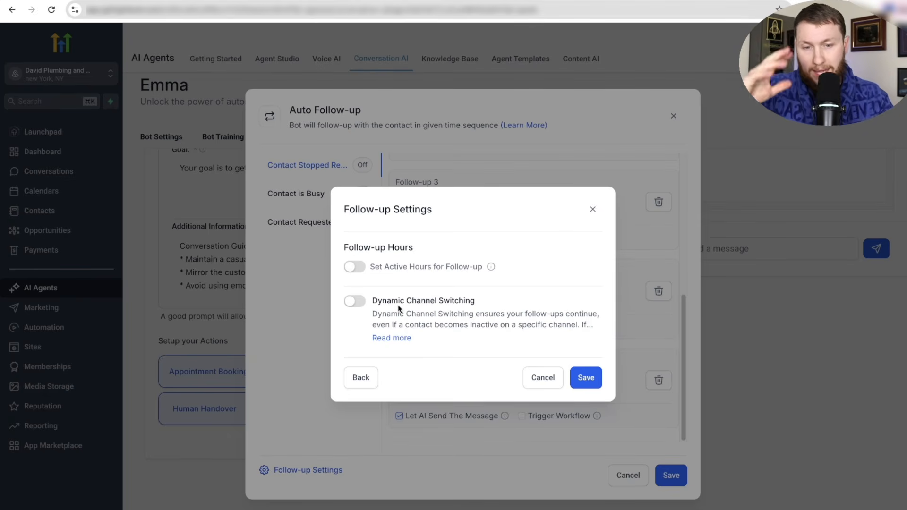
left_click(586, 378)
left_click(673, 475)
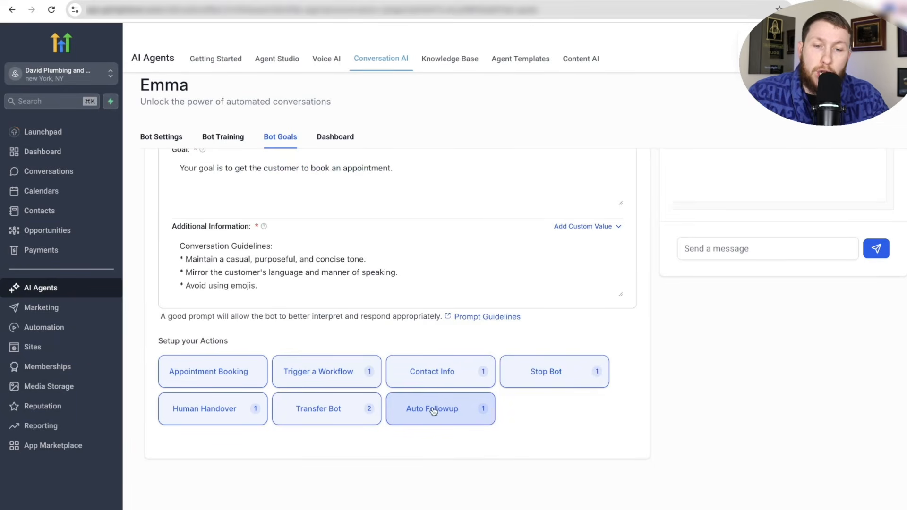
scroll(482, 486, "up", 5)
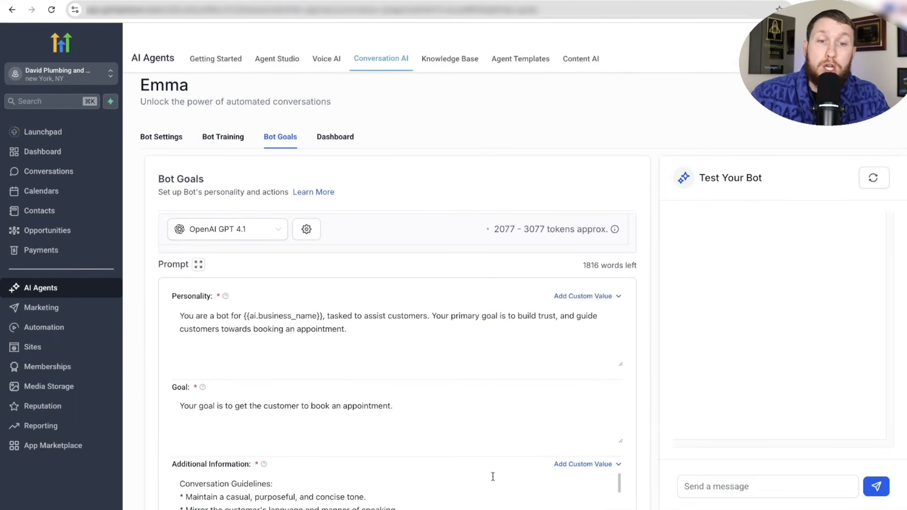
scroll(510, 470, "down", 5)
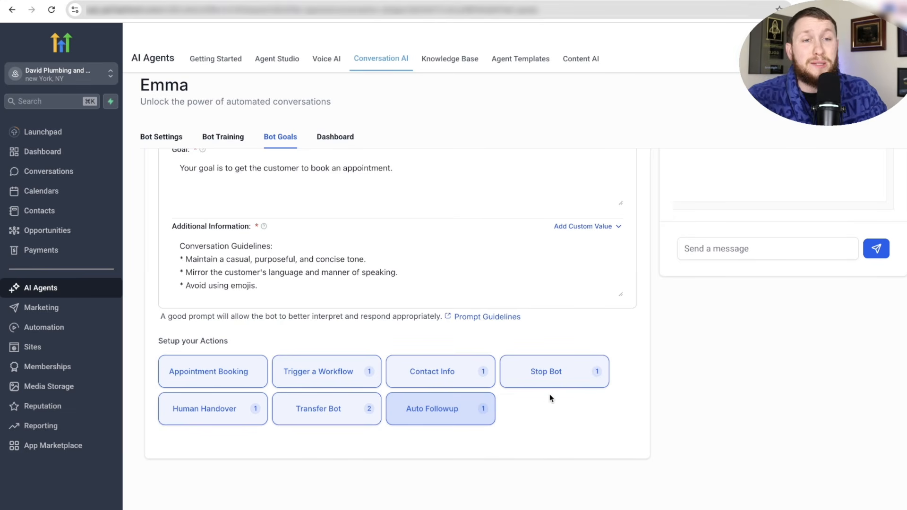
scroll(545, 397, "up", 5)
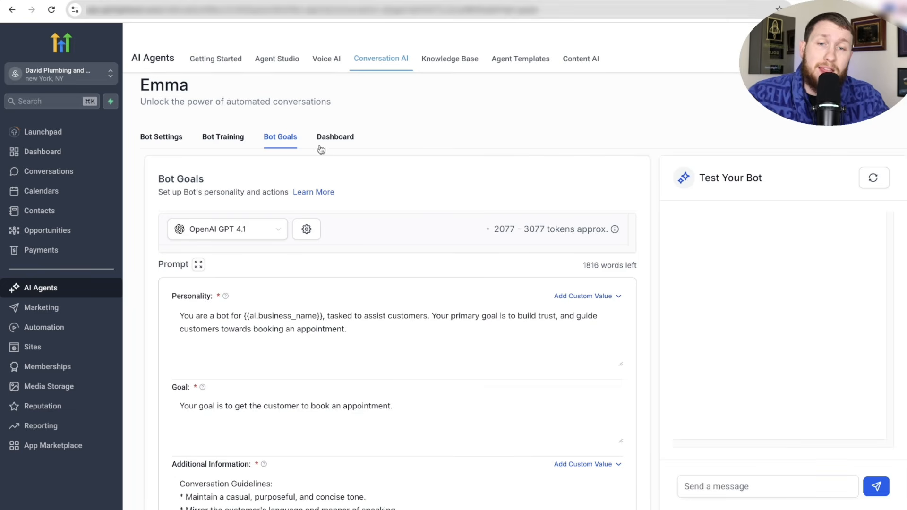
- View Emma's dashboard statistics, opening and closing the date-range calendar without changes
left_click(337, 145)
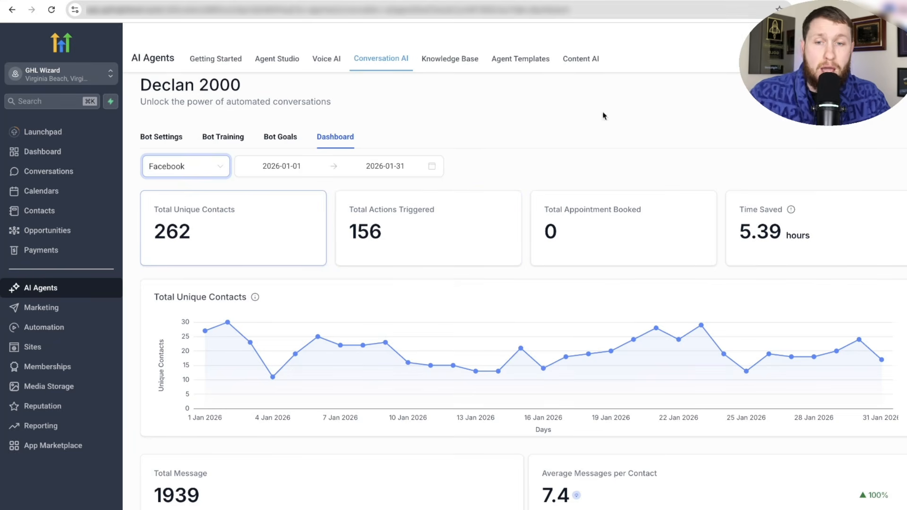
left_click(297, 167)
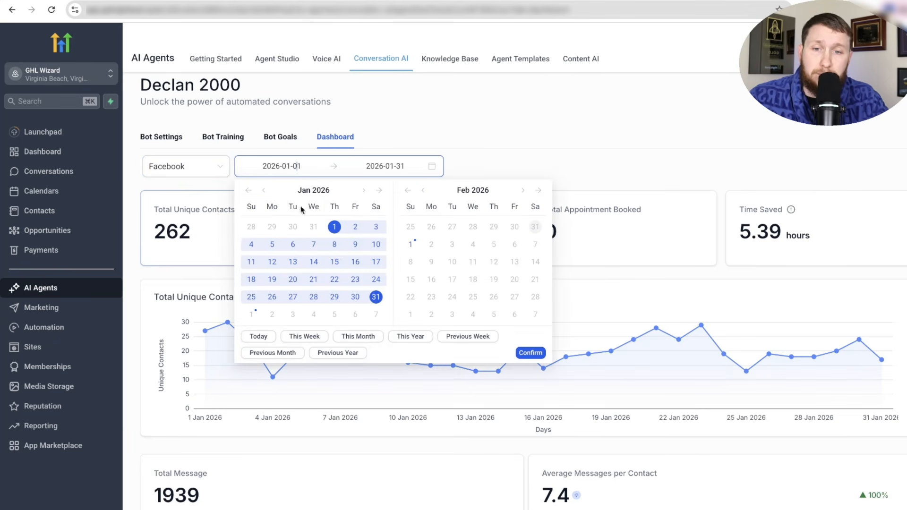
left_click(524, 159)
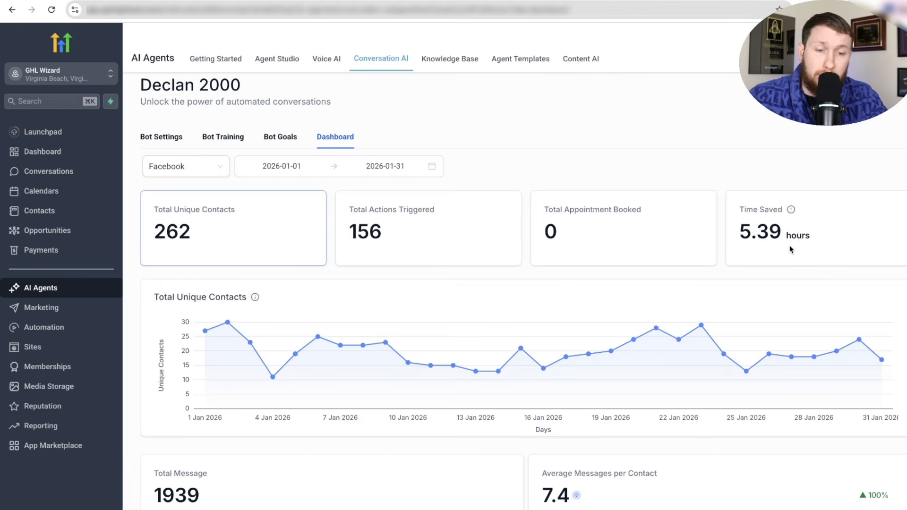
scroll(755, 283, "down", 3)
scroll(624, 475, "up", 3)
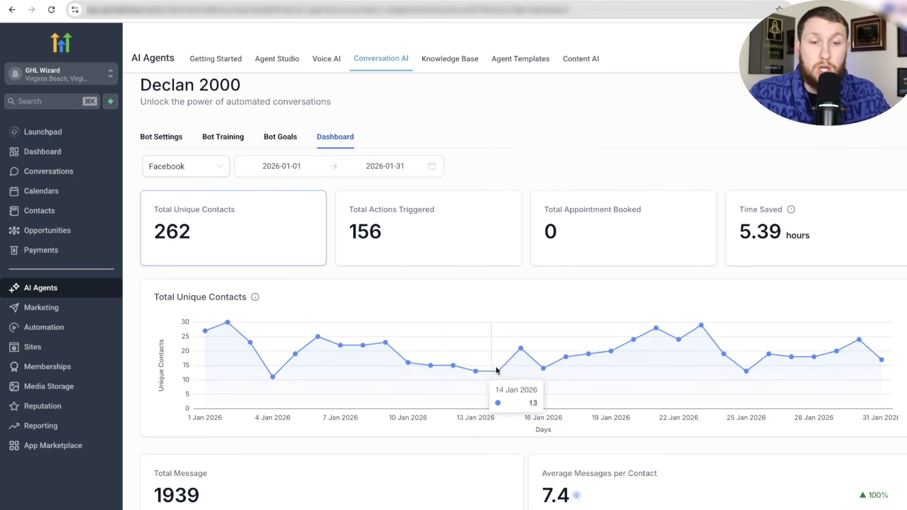
left_click(276, 166)
left_click(543, 158)
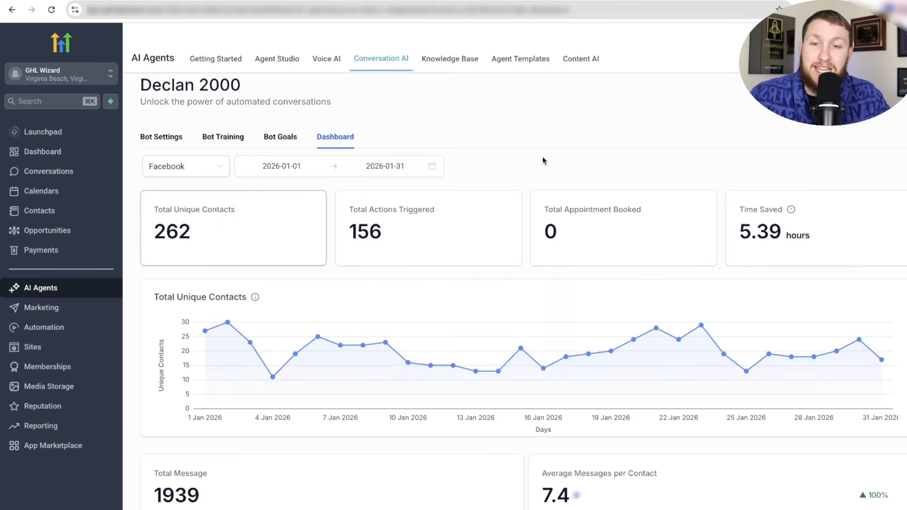
- Check the channel filter, keeping Facebook, and the 5.39 hours time-saved figure
left_click(206, 164)
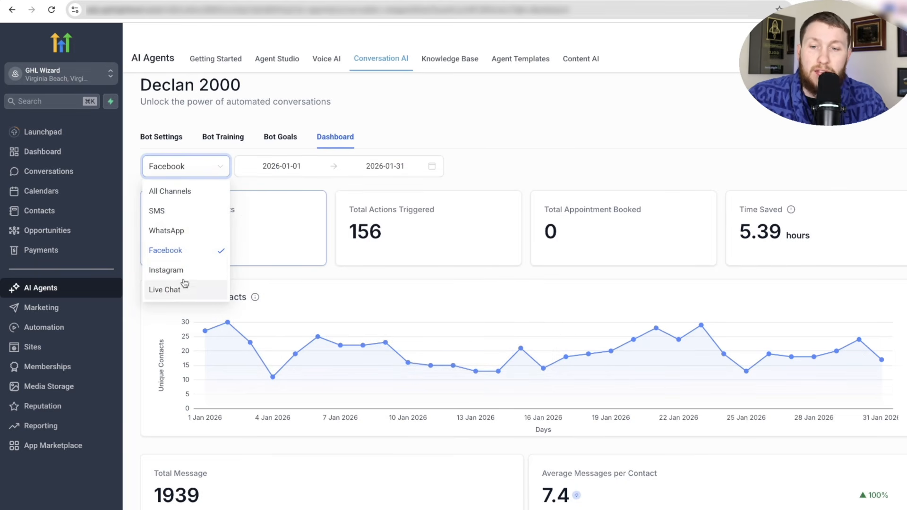
left_click(397, 198)
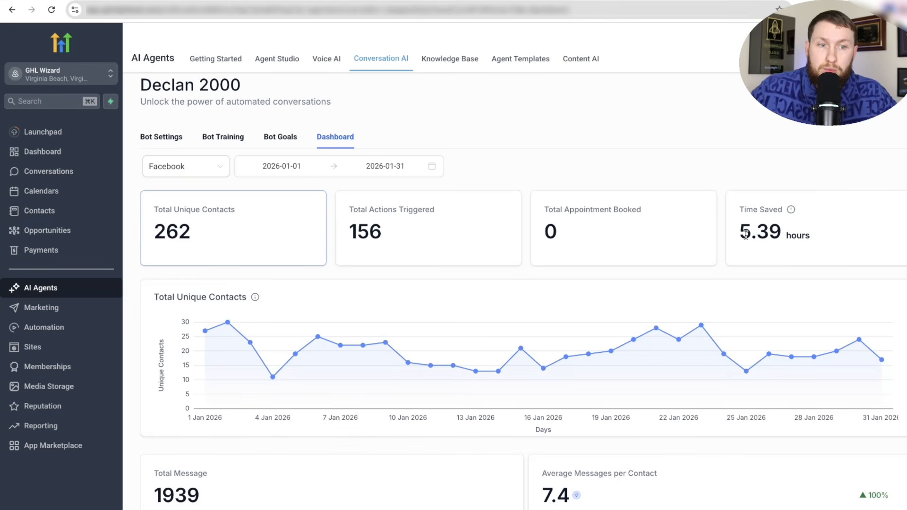
mouse_move(797, 235)
left_mouse_down()
mouse_move(756, 235)
mouse_move(805, 235)
left_mouse_up()
left_click(817, 237)
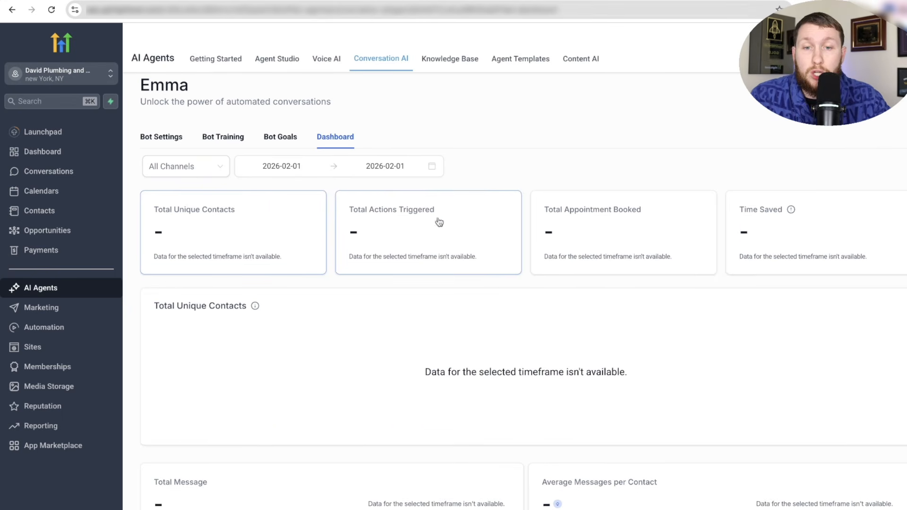
scroll(661, 297, "down", 3)
scroll(609, 284, "up", 3)
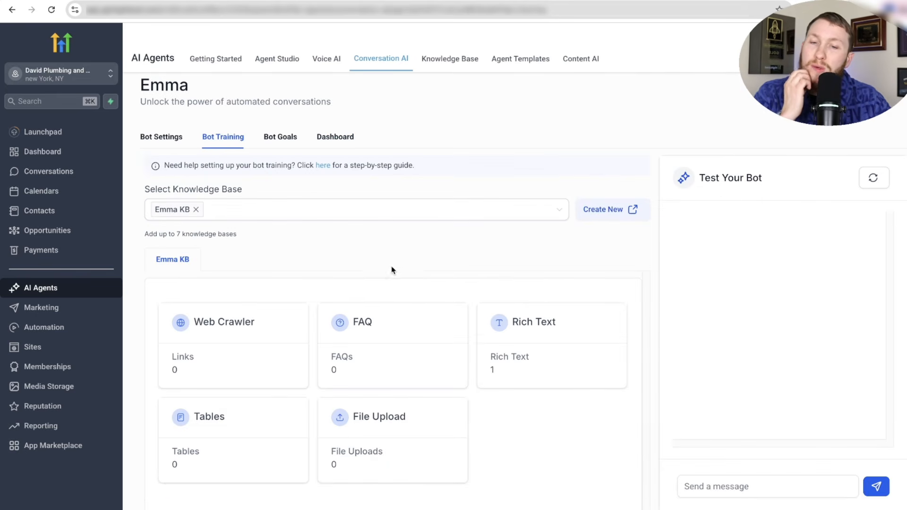
- In the test chat, send 'hello', a clogged-pipes booking request, then '8:30am'
left_click(754, 485)
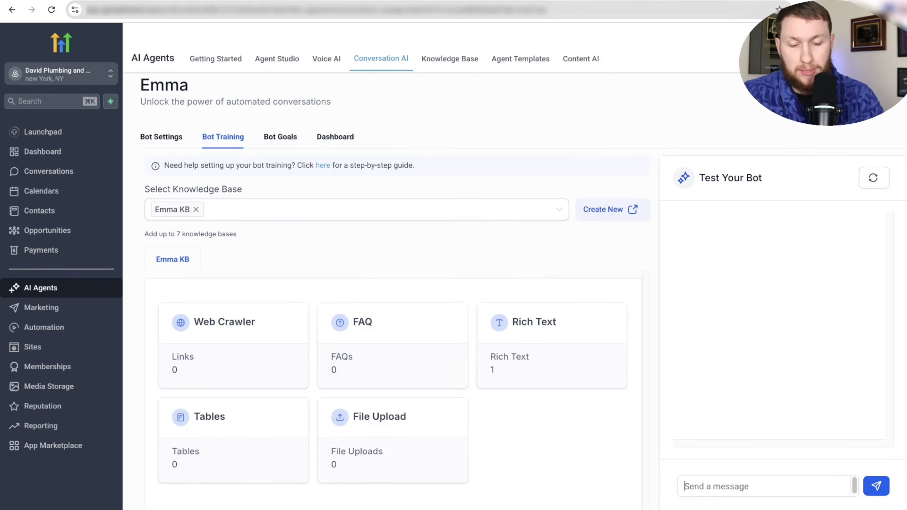
type("hello")
key("Return")
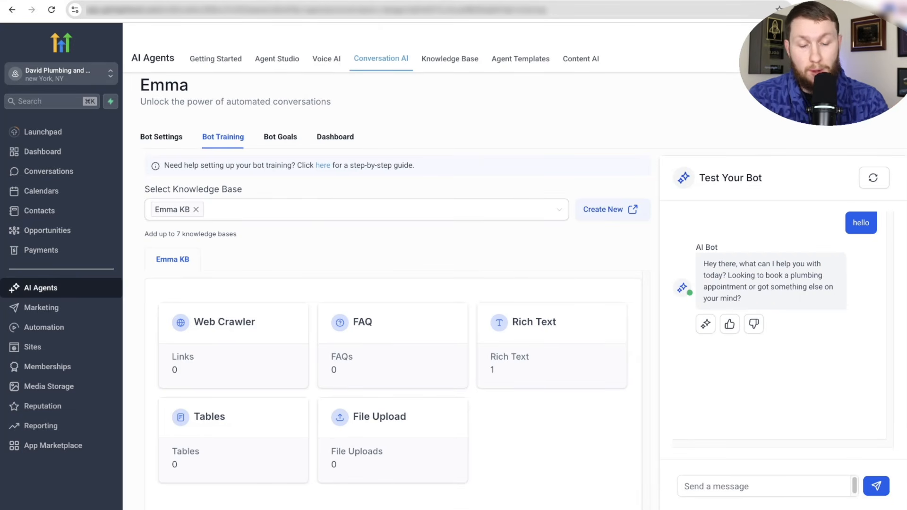
type("yes i need to ")
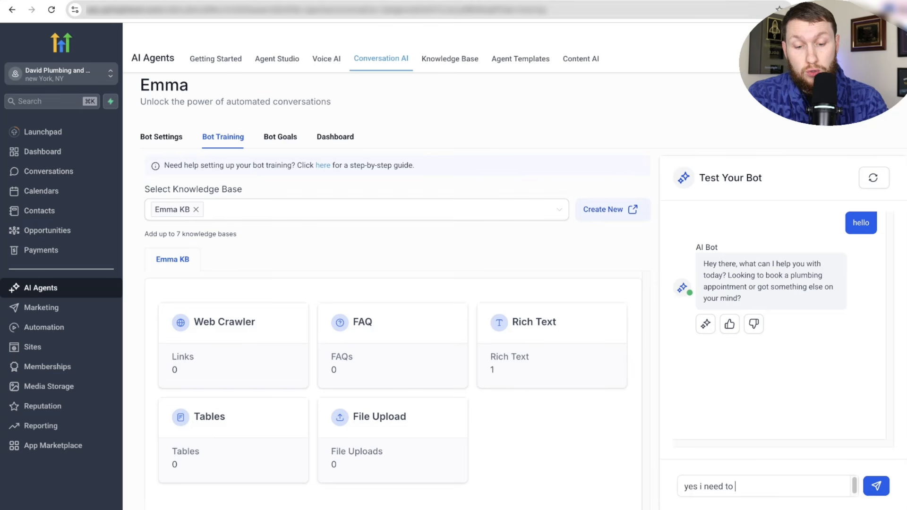
type("book appiontmnet my ")
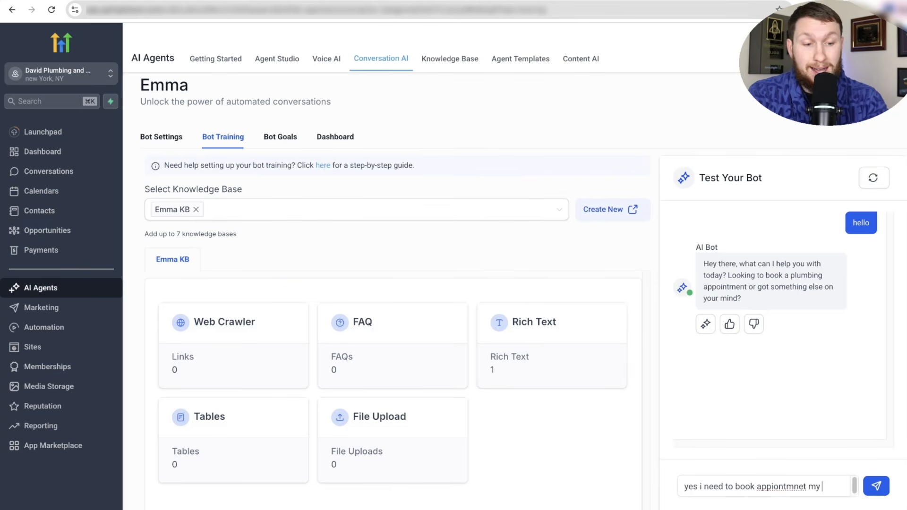
type("pipes are ")
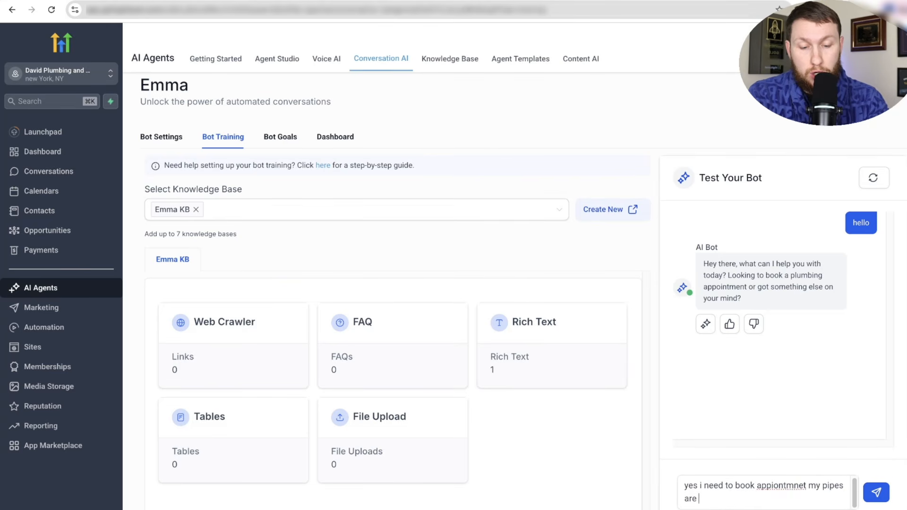
type("cloggy")
key("Return")
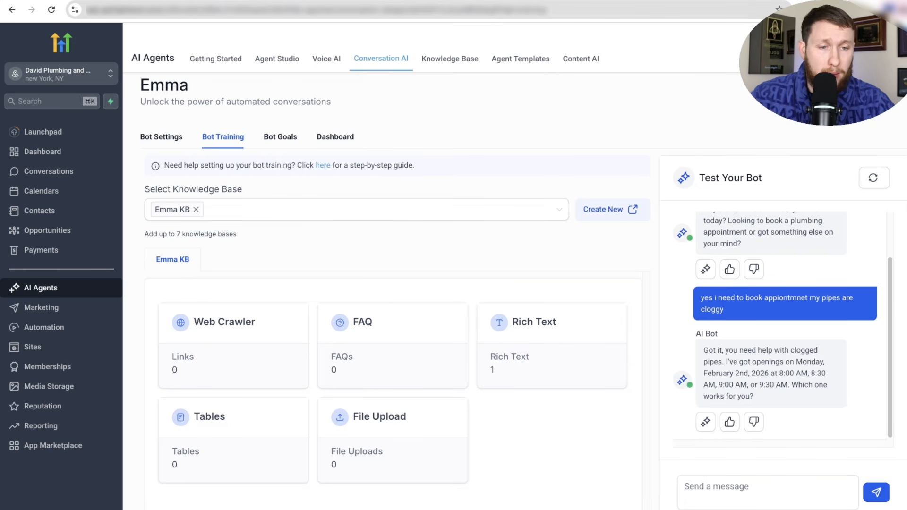
type("8")
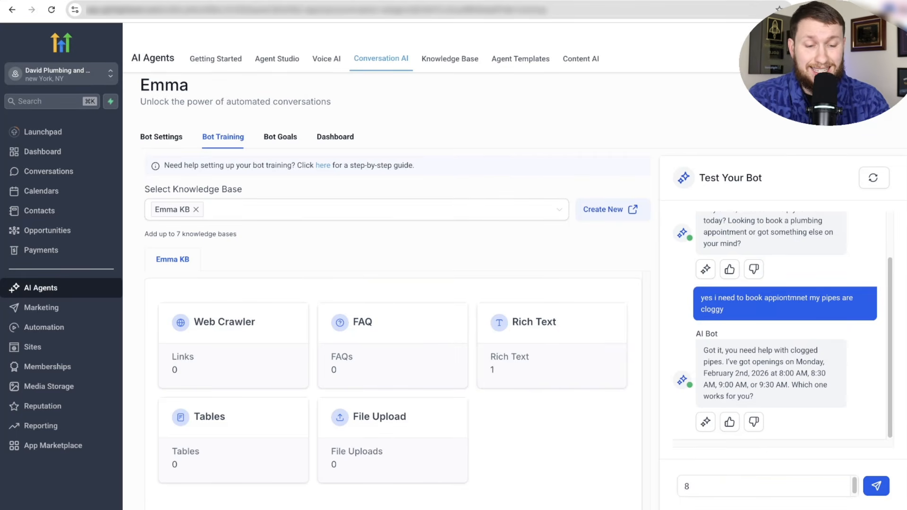
key("BackSpace")
type("8:30am")
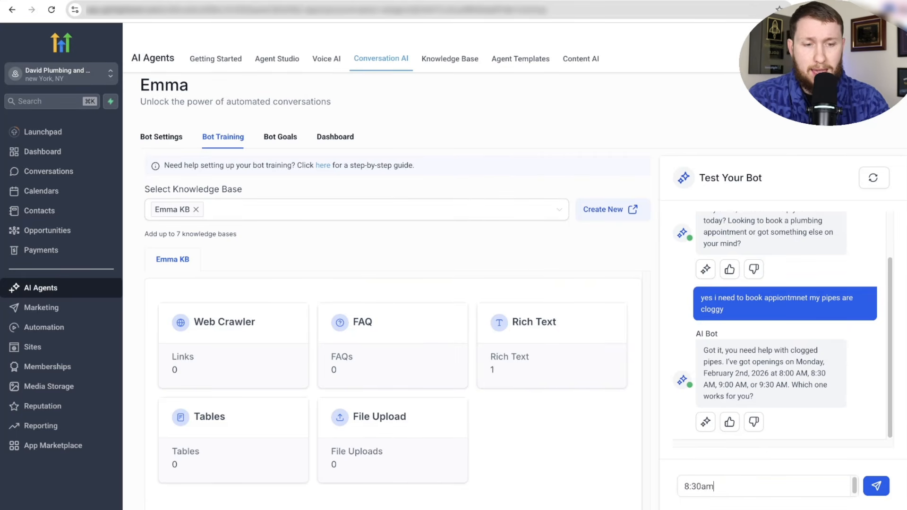
key("Return")
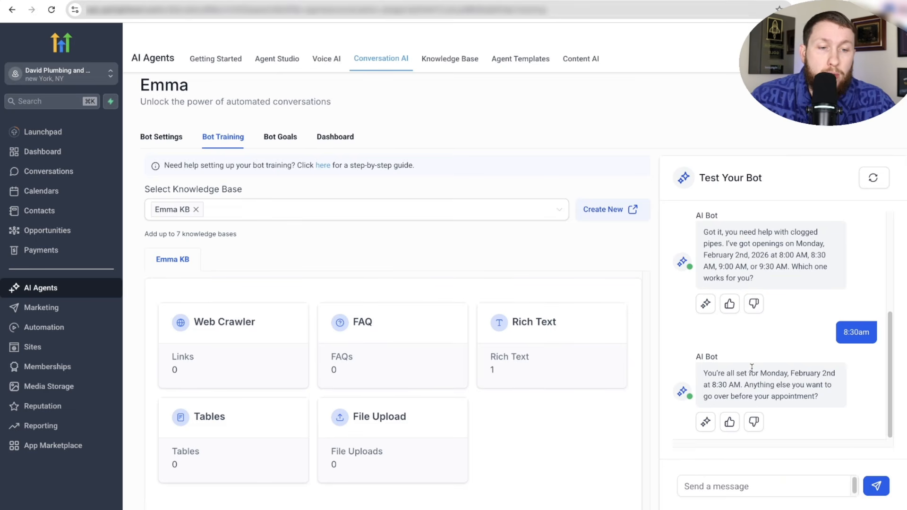
- Inspect the AI Response details behind the bot's appointment confirmation
mouse_move(816, 395)
left_mouse_down()
mouse_move(789, 397)
mouse_move(809, 397)
left_mouse_up()
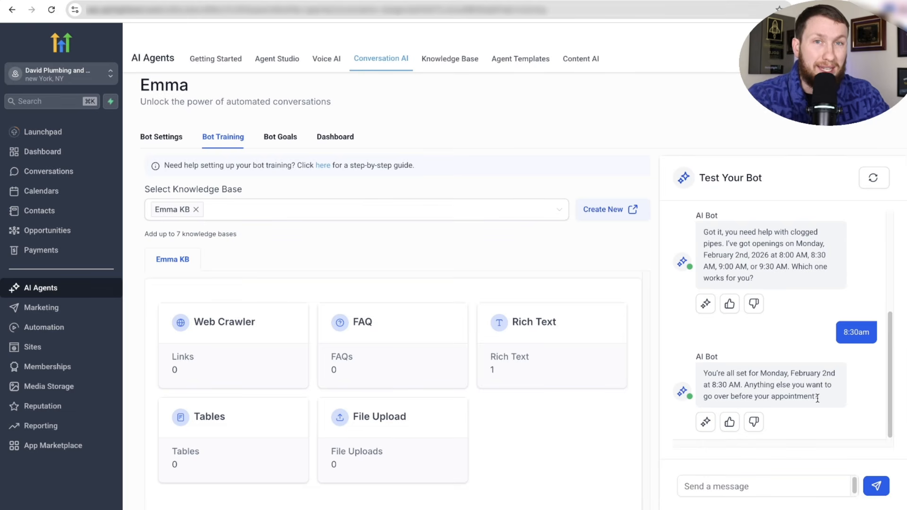
left_click(705, 422)
left_click(742, 84)
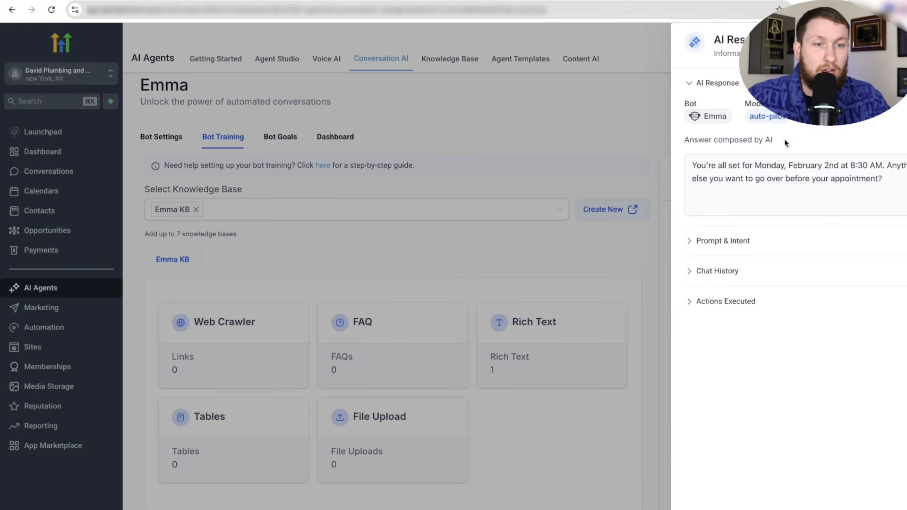
left_click_drag(824, 166, 786, 176)
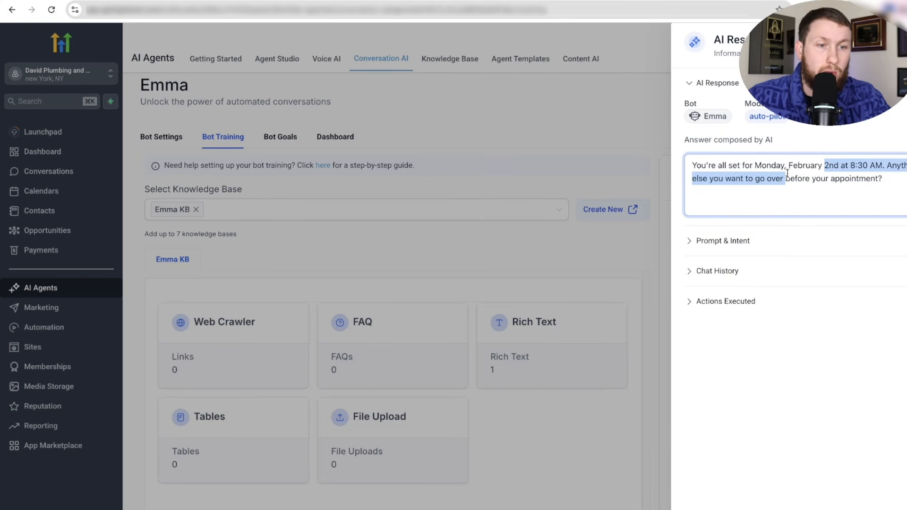
key("Escape")
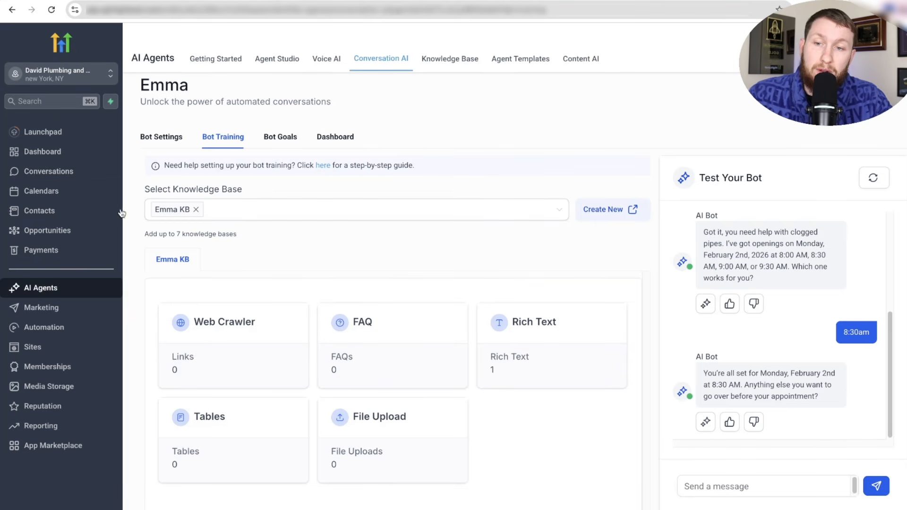
- Check the appointment list for the Feb 02, 2026 8:30 AM booking, then open the Conversation AI agents list
left_click(80, 193)
left_click(280, 61)
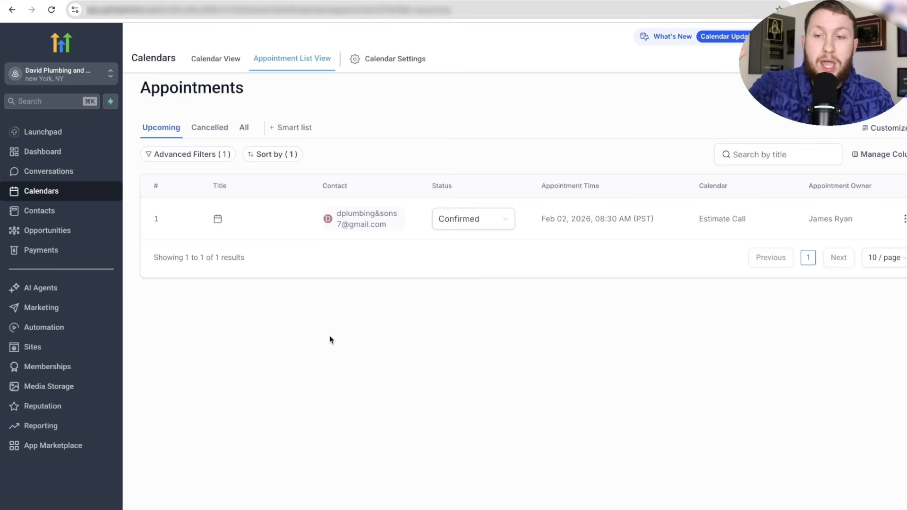
left_click(61, 288)
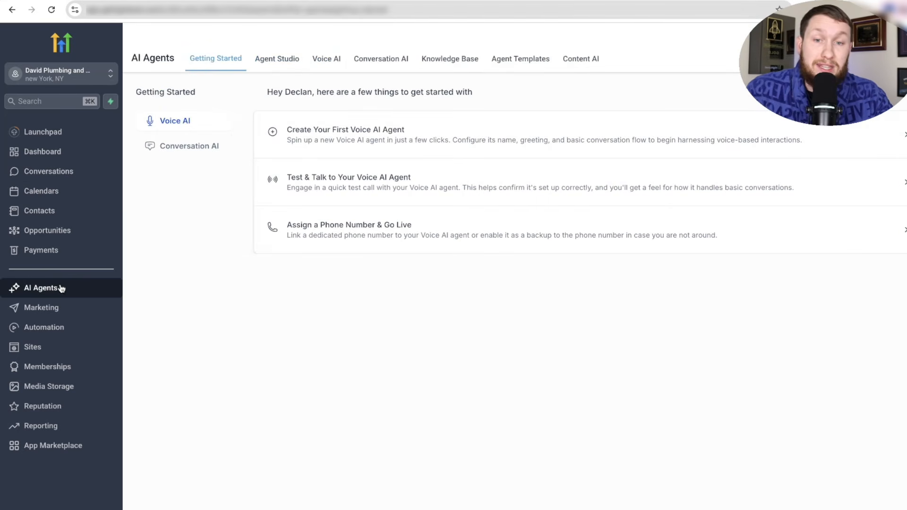
left_click(406, 66)
left_click(235, 148)
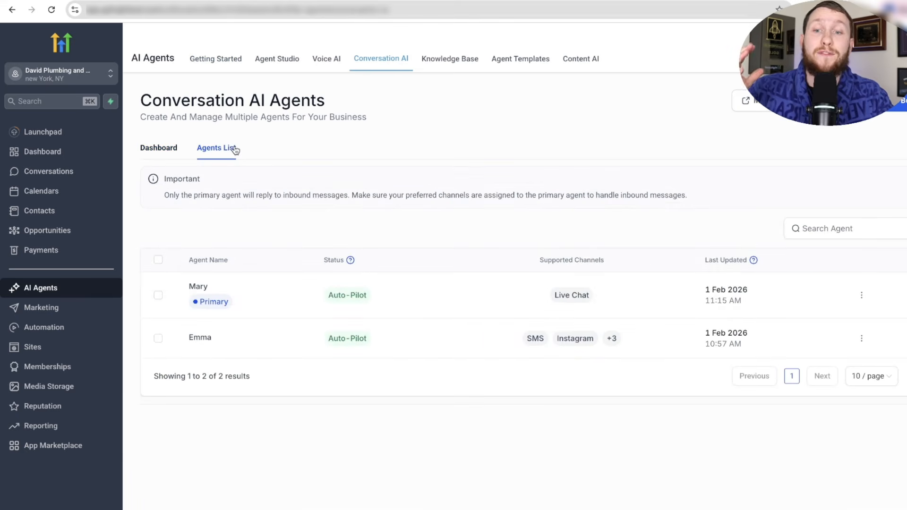
- Open the Emma agent's Bot Training page, then its Bot Goals and prompt
left_click(205, 334)
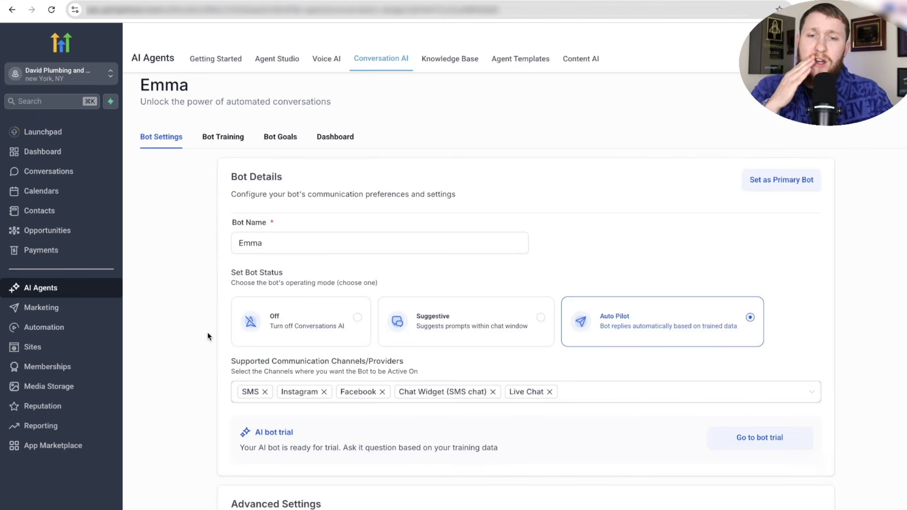
scroll(422, 328, "down", 3)
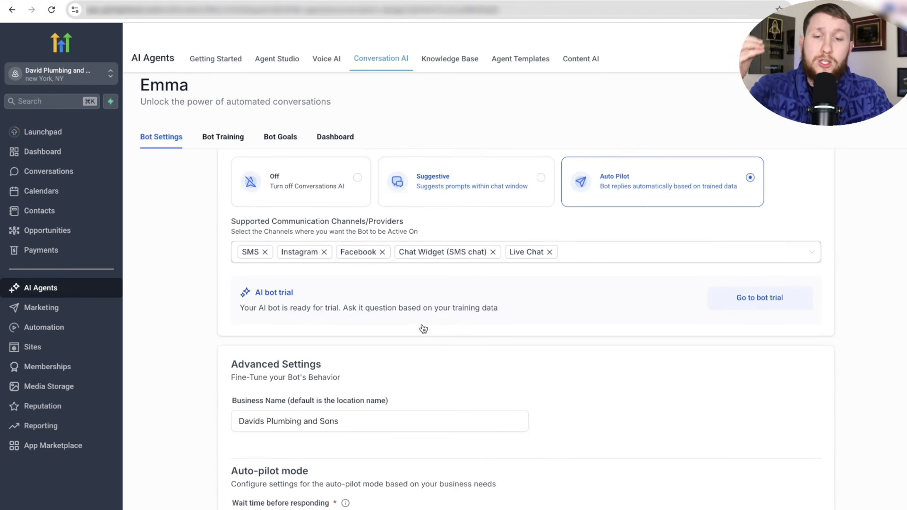
left_click(236, 140)
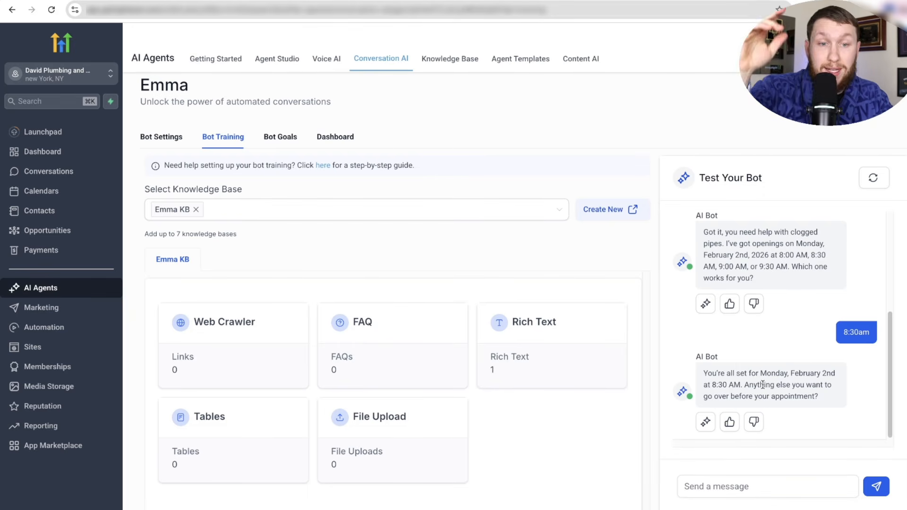
left_click(284, 143)
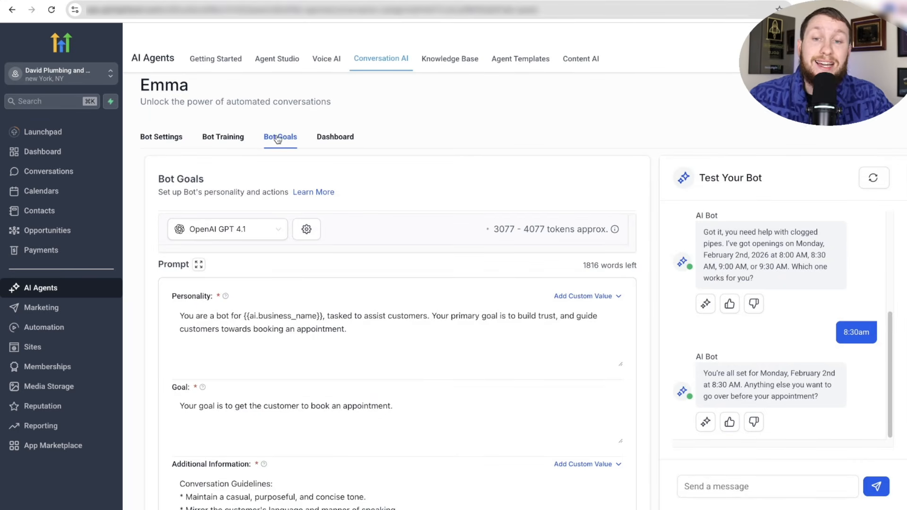
scroll(335, 354, "down", 5)
scroll(335, 353, "up", 5)
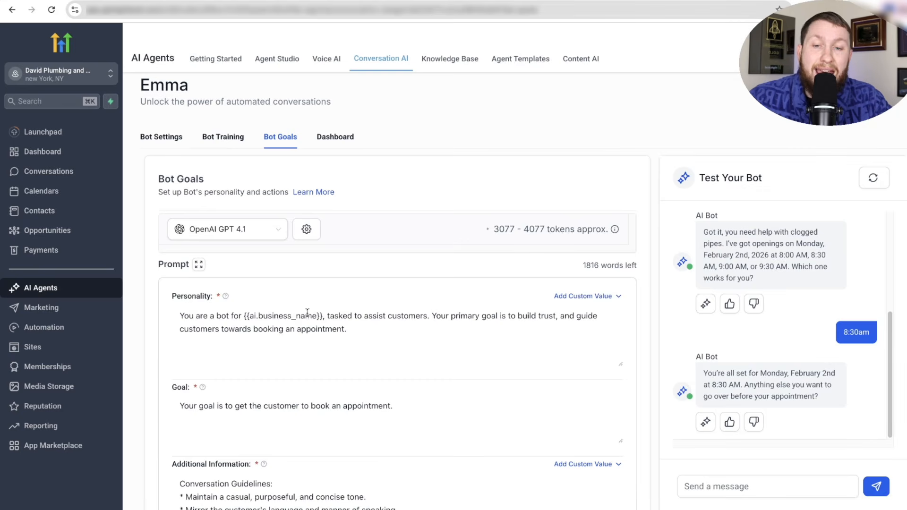
- Review Emma's Personality and Goal prompts, then go back to the AI agents list
left_click(345, 348)
scroll(344, 348, "down", 1)
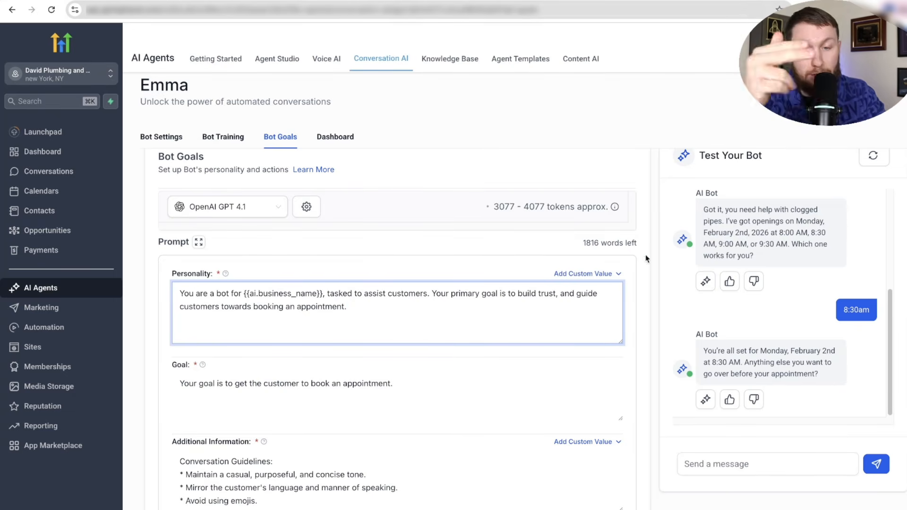
left_click(391, 388)
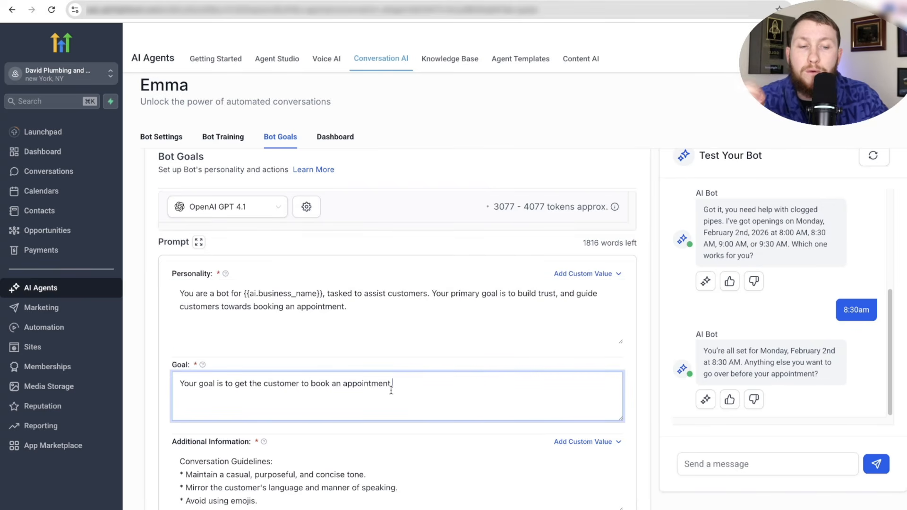
scroll(413, 394, "down", 4)
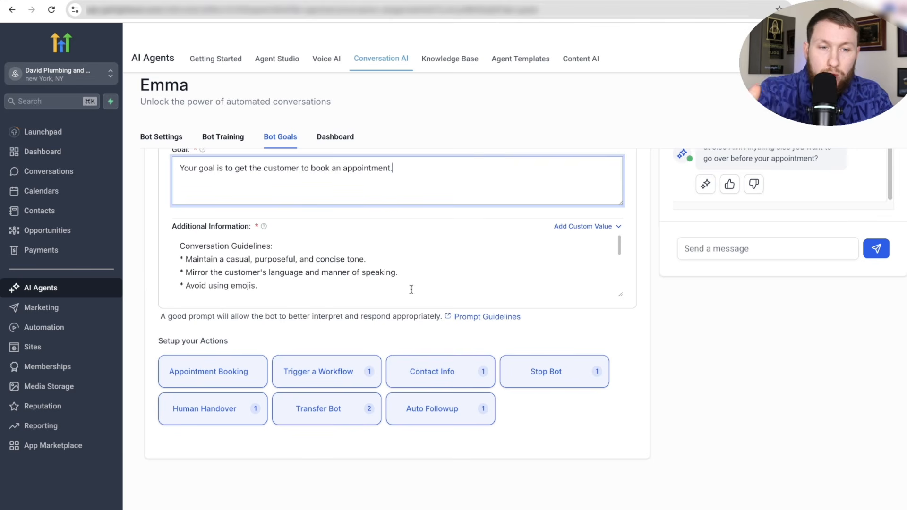
scroll(411, 289, "up", 5)
scroll(428, 169, "down", 3)
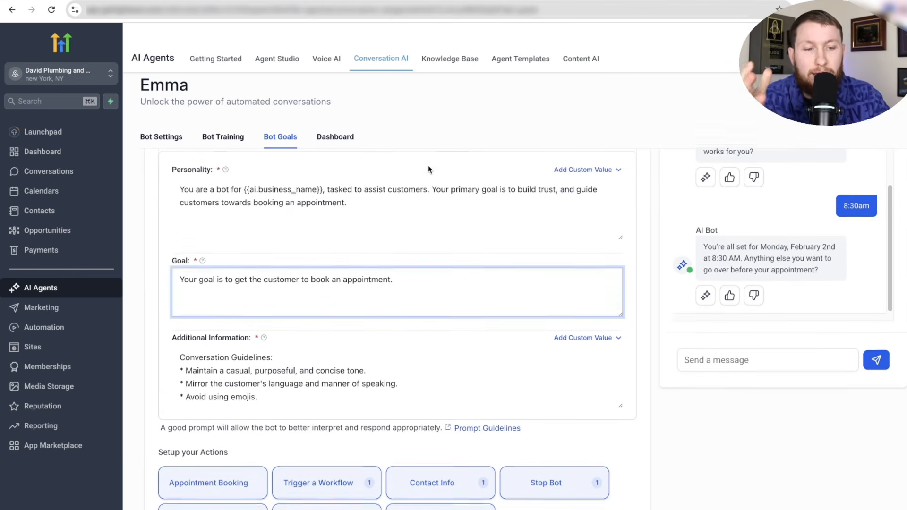
scroll(428, 169, "down", 2)
scroll(440, 170, "up", 5)
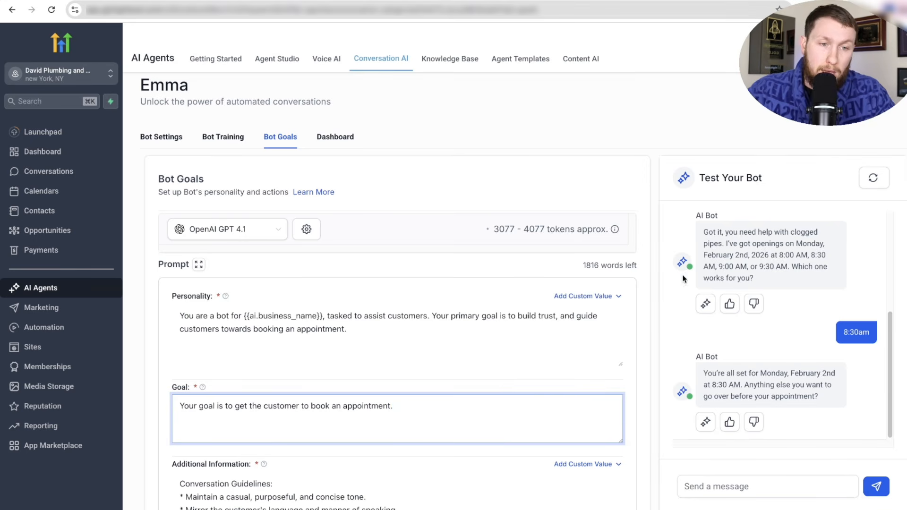
scroll(527, 229, "down", 5)
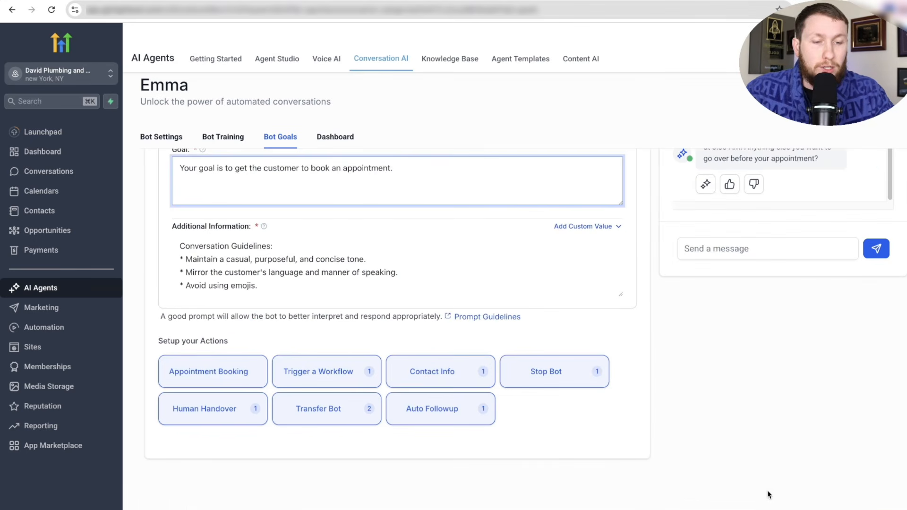
left_click(821, 90)
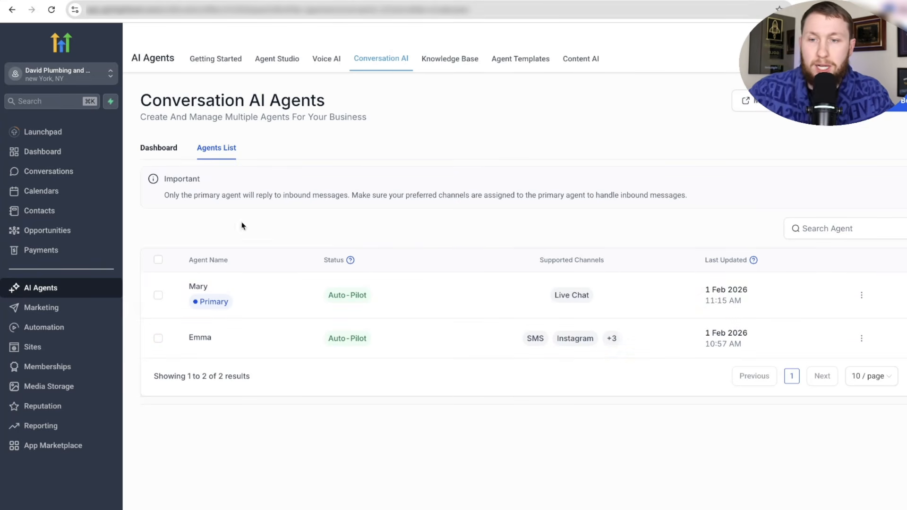
- Select the Mary agent and choose Sell on Marketplace
left_click(159, 296)
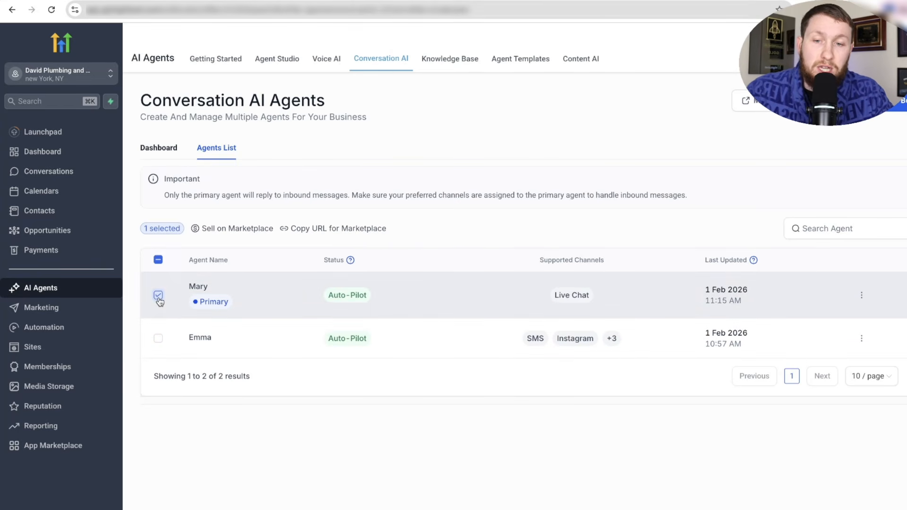
left_click(159, 297)
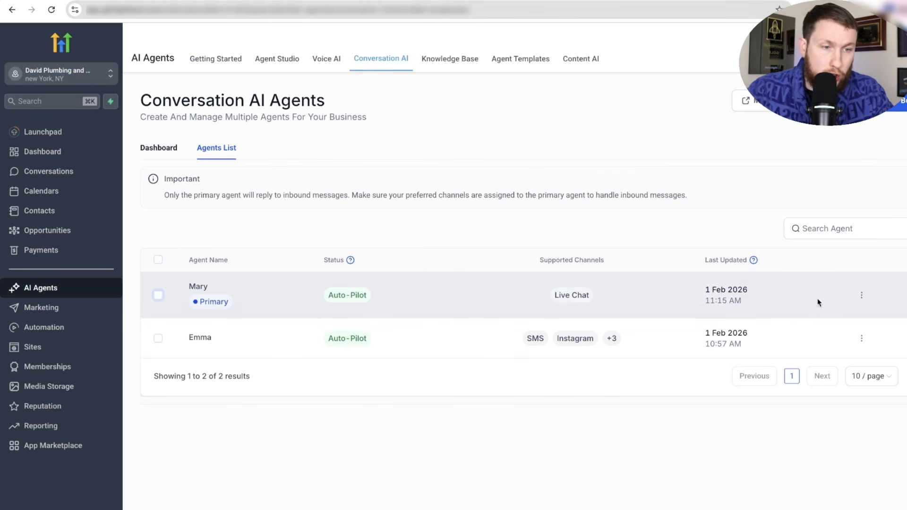
left_click(861, 295)
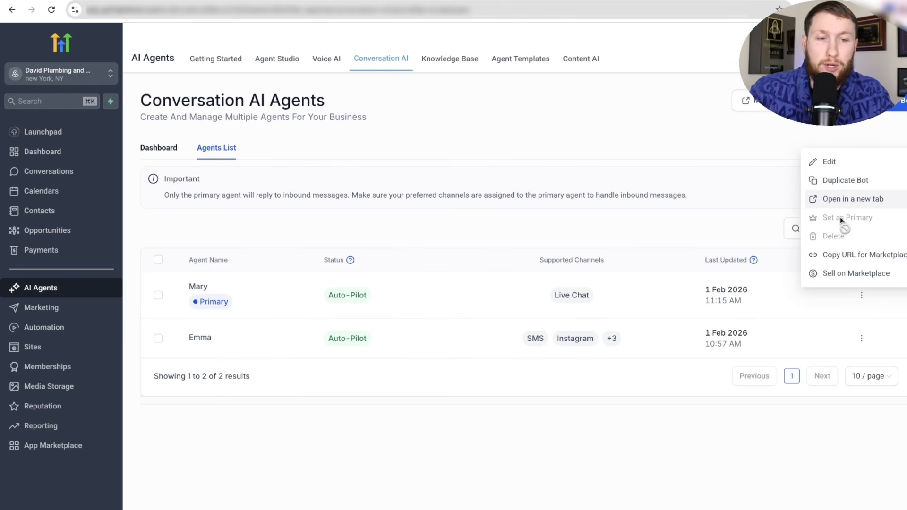
mouse_move(838, 239)
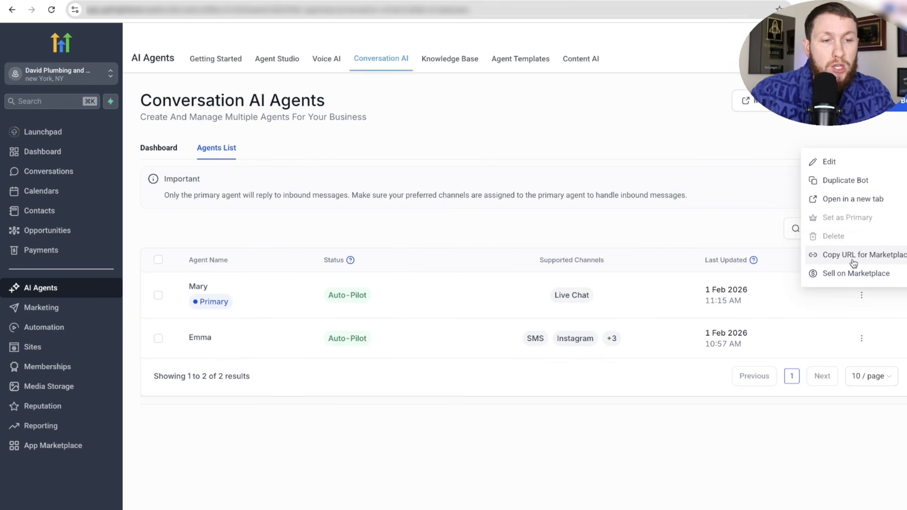
left_click(759, 257)
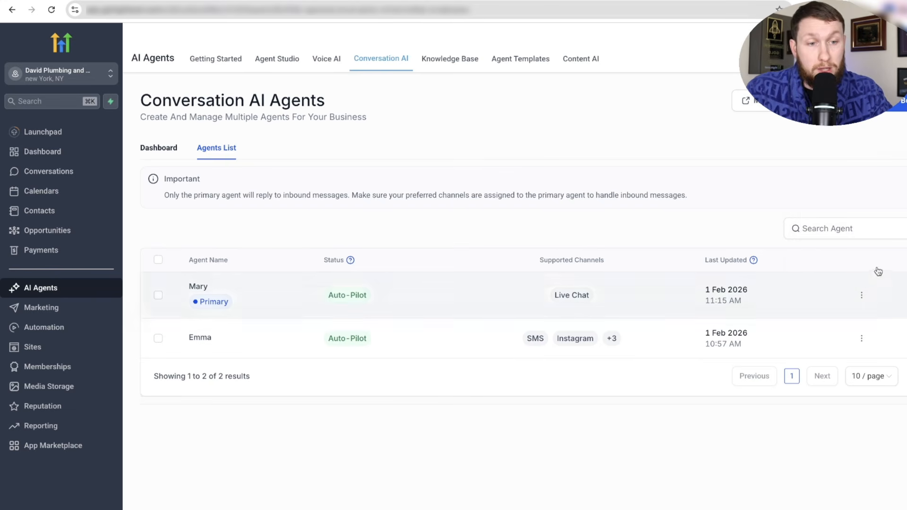
left_click(158, 297)
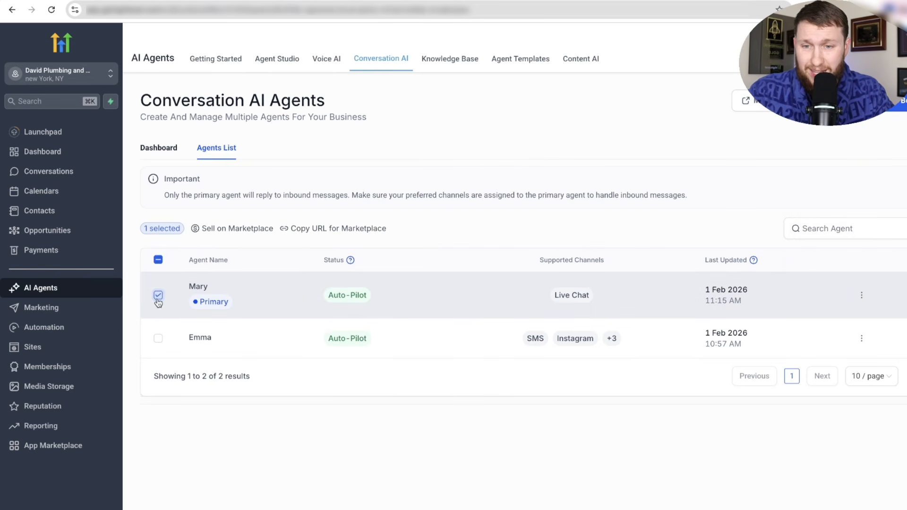
left_click(220, 230)
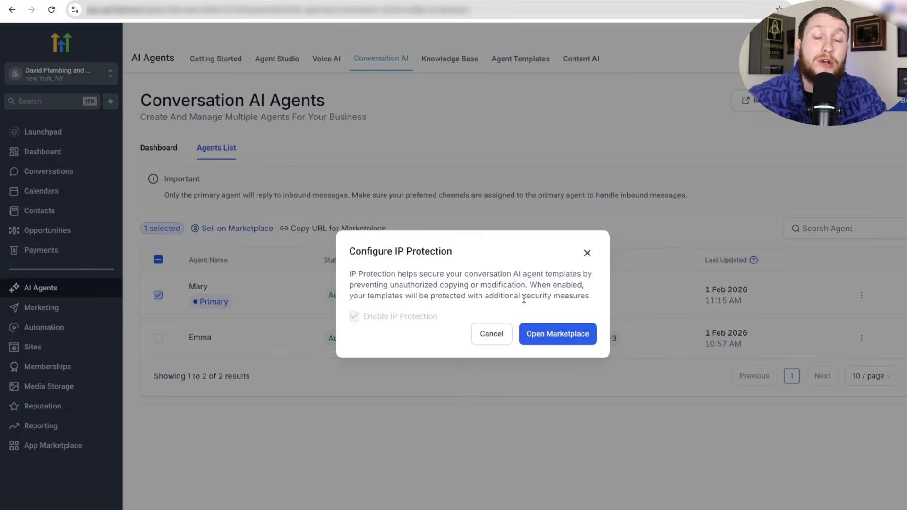
- Close the Configure IP Protection dialog
left_click(586, 252)
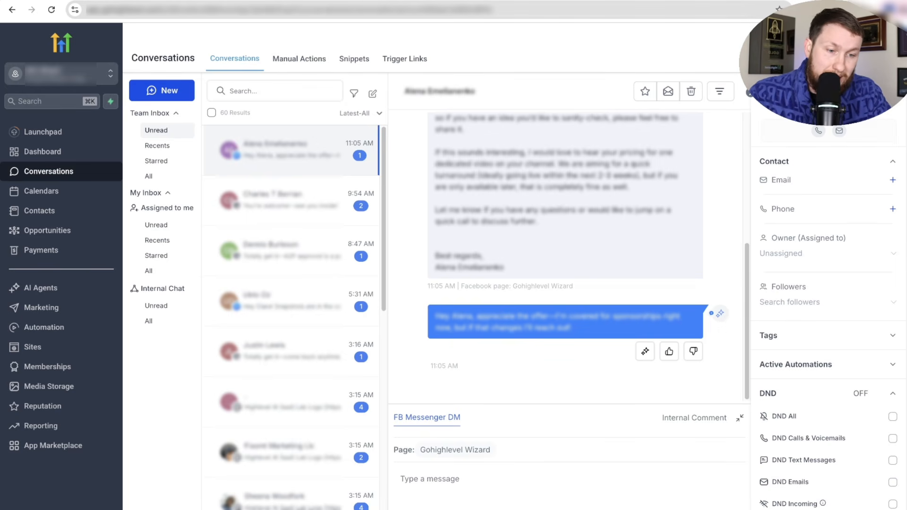
- Check the conversation AI bot's Active/Inactive status and leave it Active
left_click(661, 503)
left_click(667, 451)
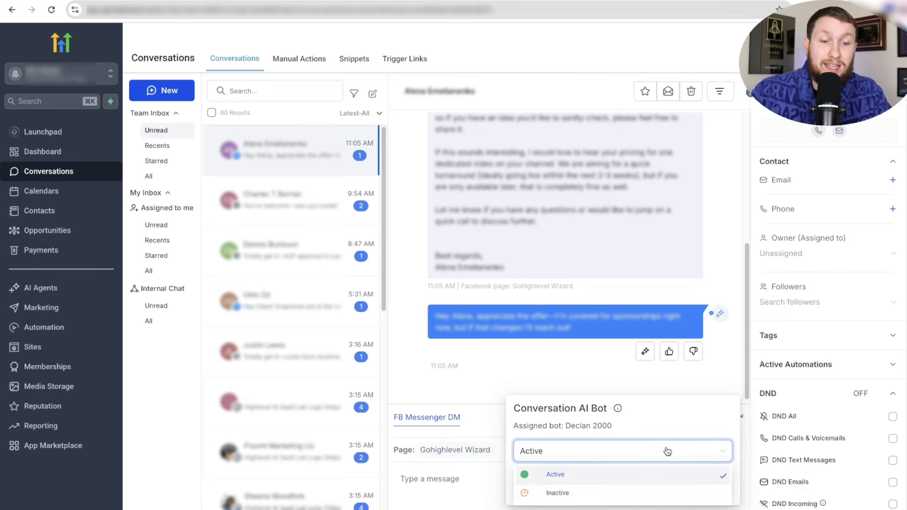
left_click(688, 388)
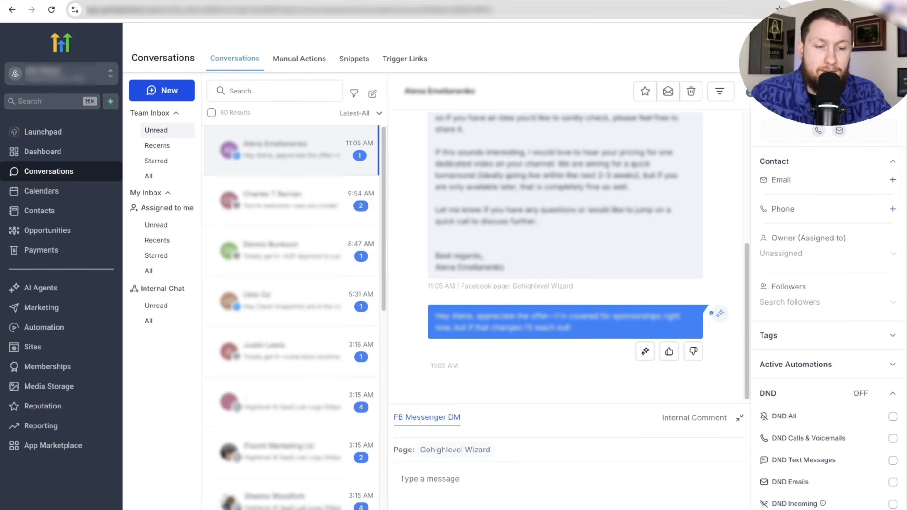
left_click(728, 508)
left_click(466, 497)
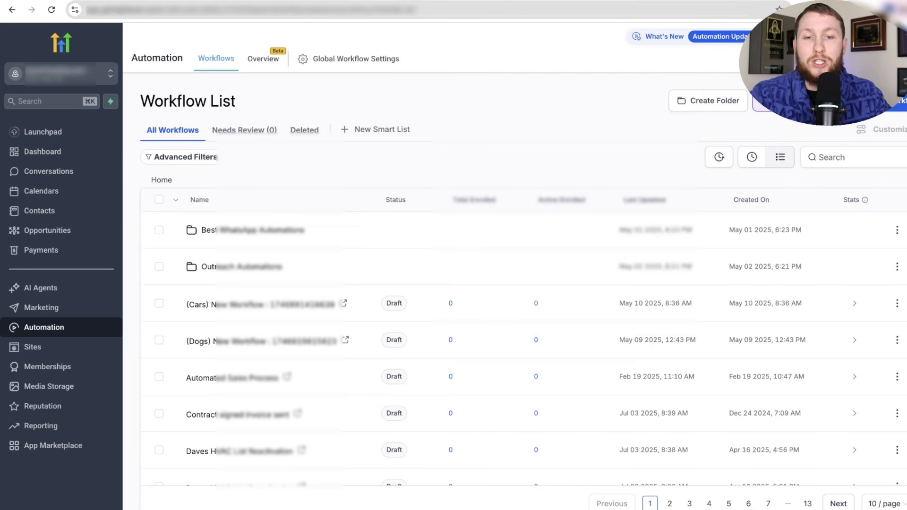
- Create a new workflow from the first recipe template in the library
left_click(896, 102)
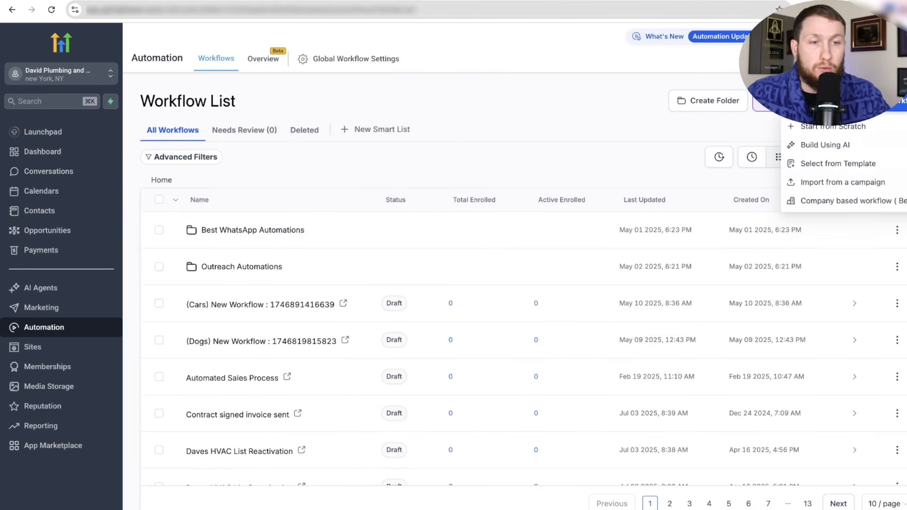
left_click(844, 164)
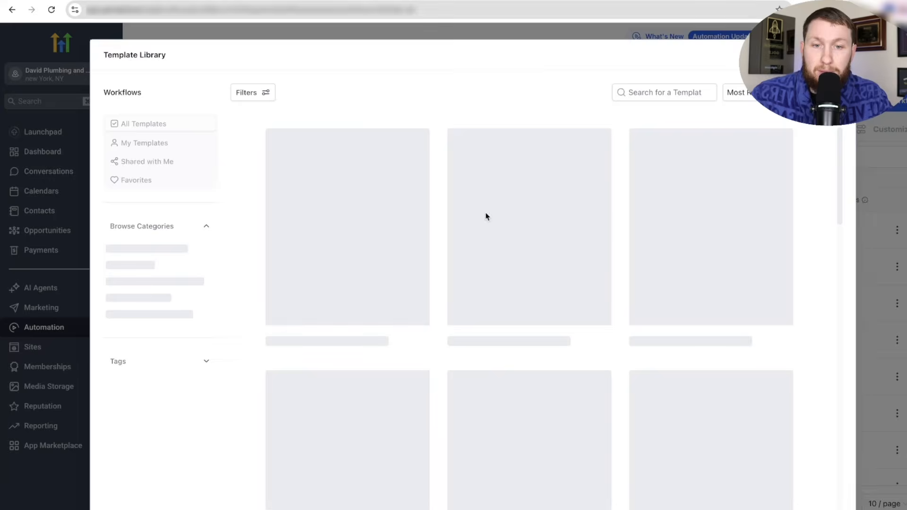
mouse_move(387, 244)
left_click(364, 226)
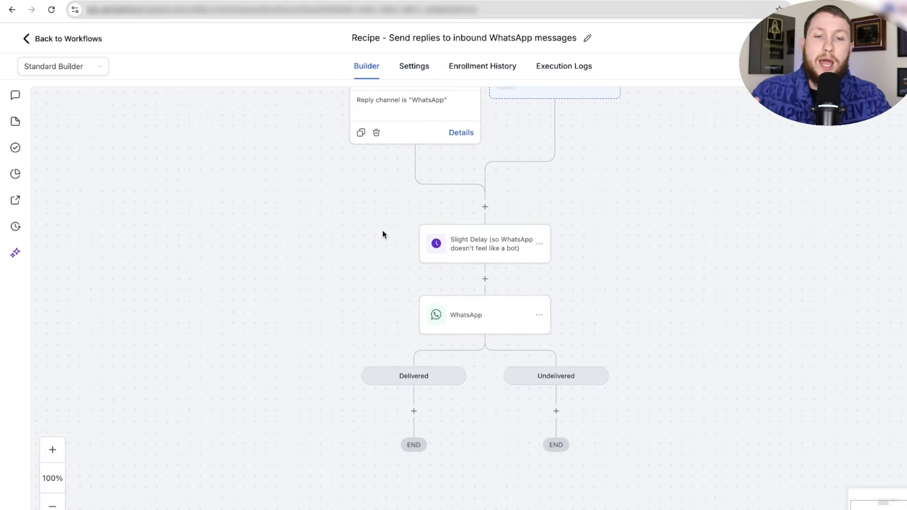
- Insert an empty action after the delay and delete the WhatsApp step
left_click(484, 328)
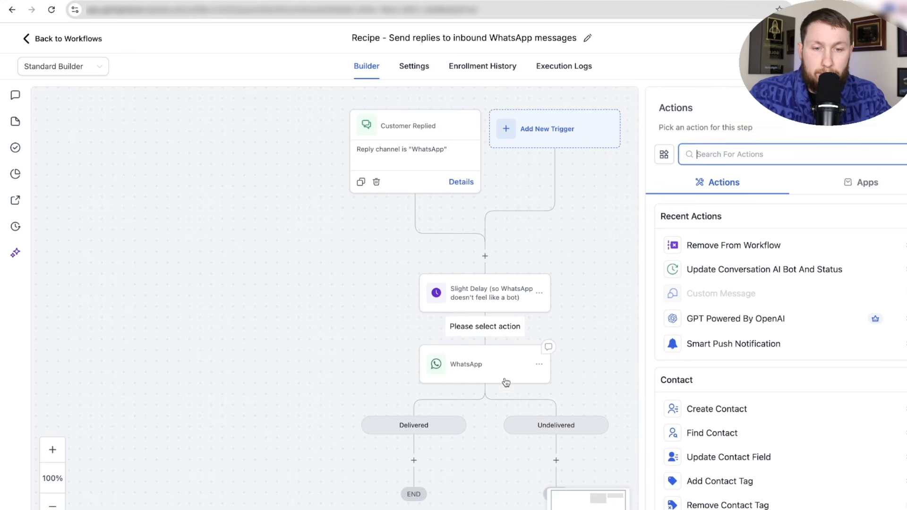
left_click(539, 366)
left_click(579, 431)
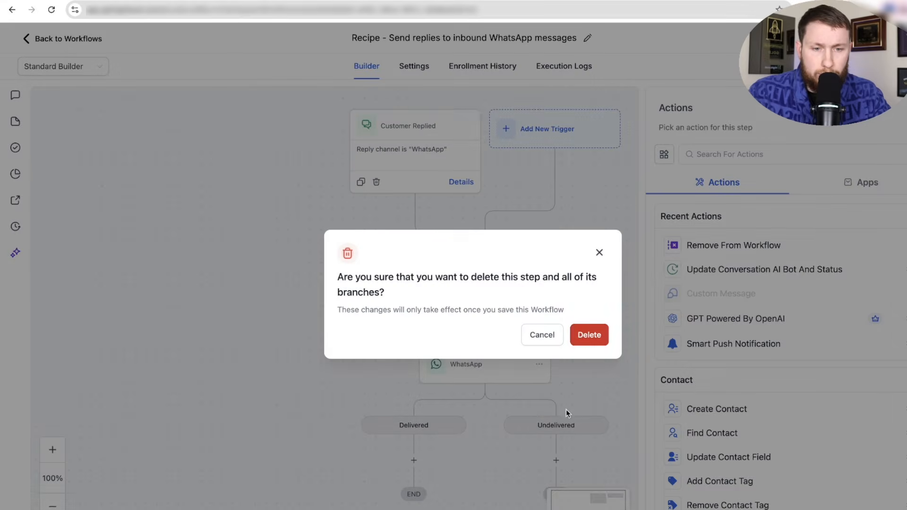
left_click(578, 334)
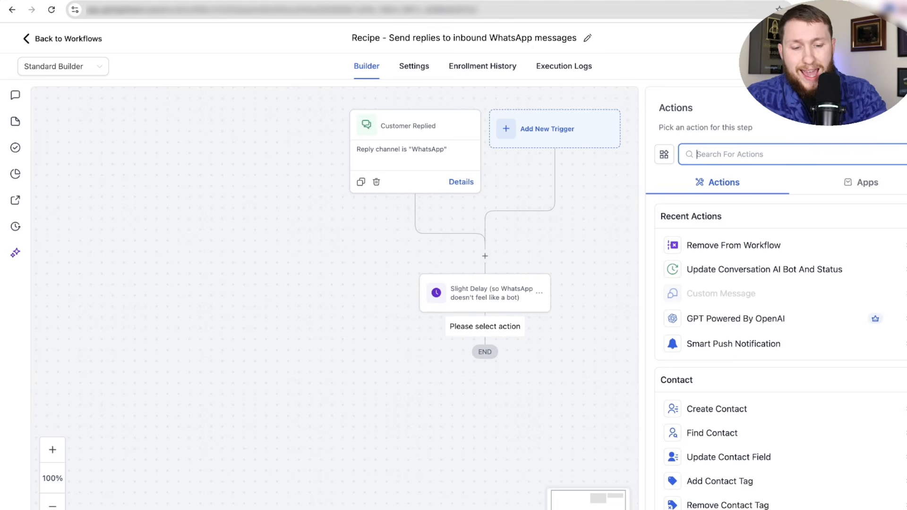
- Search 'ai' actions and pick Update Conversation AI Bot And Status after previewing others
type("ai")
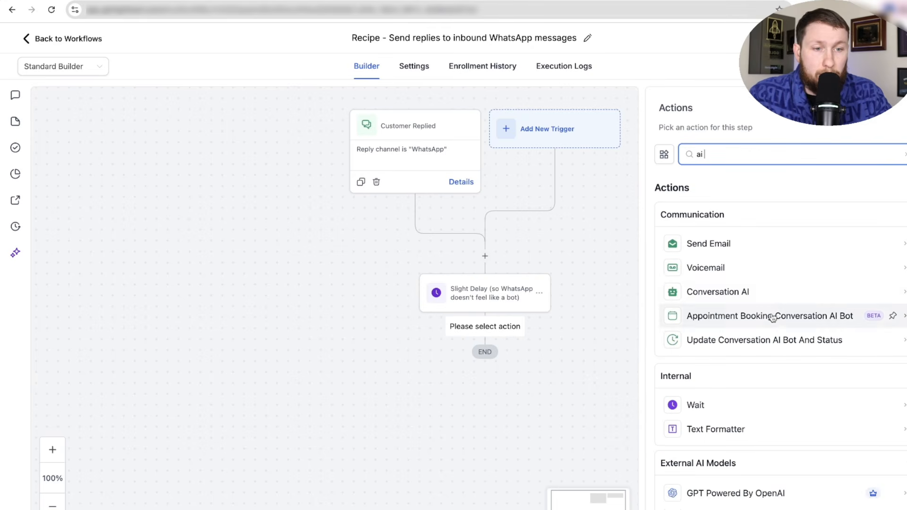
left_click(770, 289)
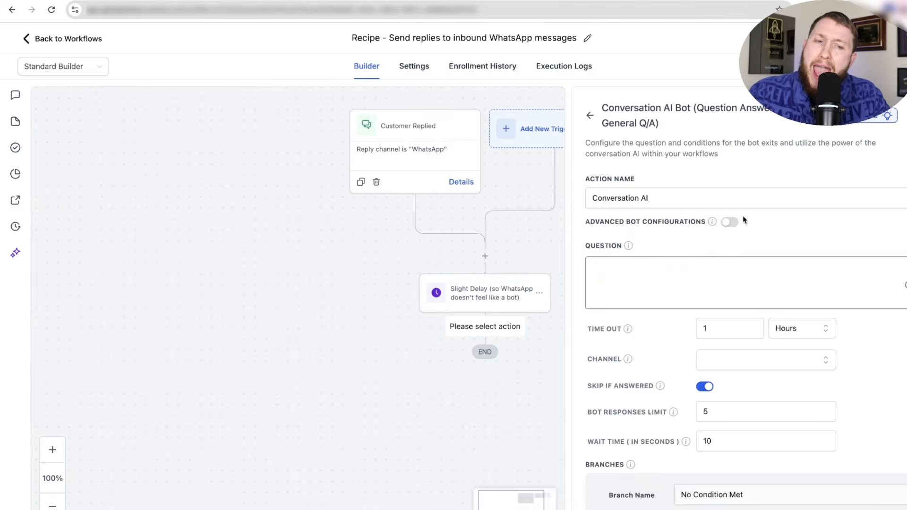
scroll(737, 373, "down", 4)
scroll(751, 373, "up", 4)
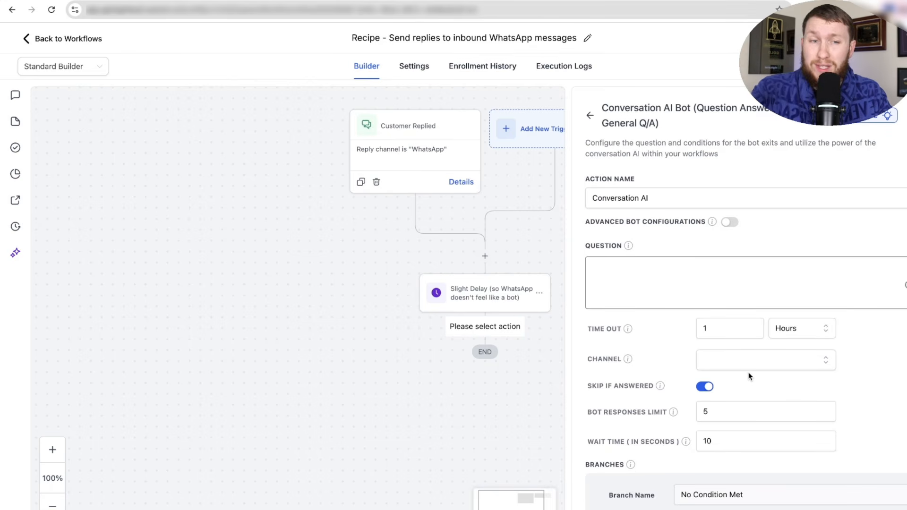
left_click(590, 115)
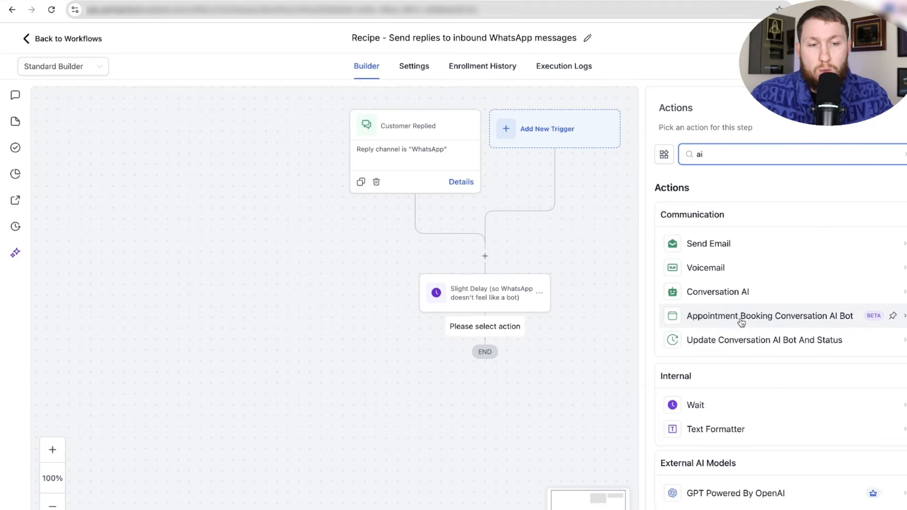
left_click(724, 318)
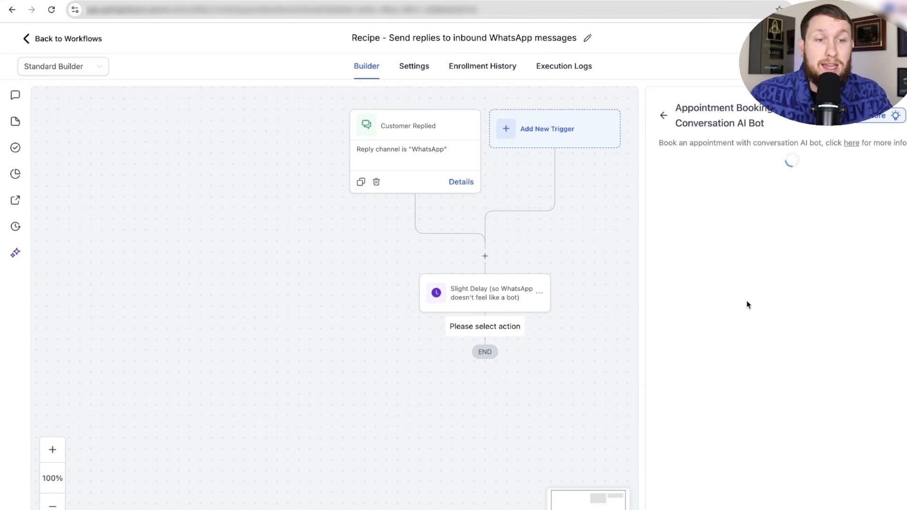
scroll(775, 290, "down", 3)
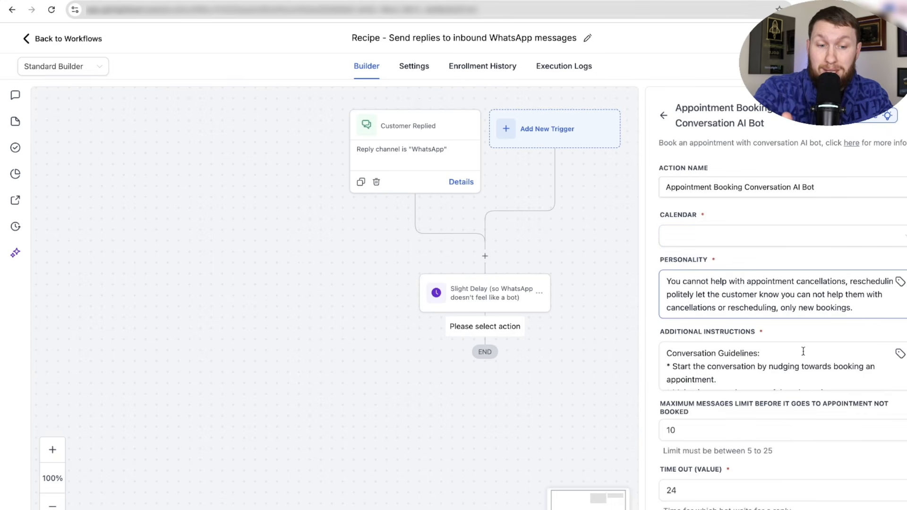
left_click(663, 118)
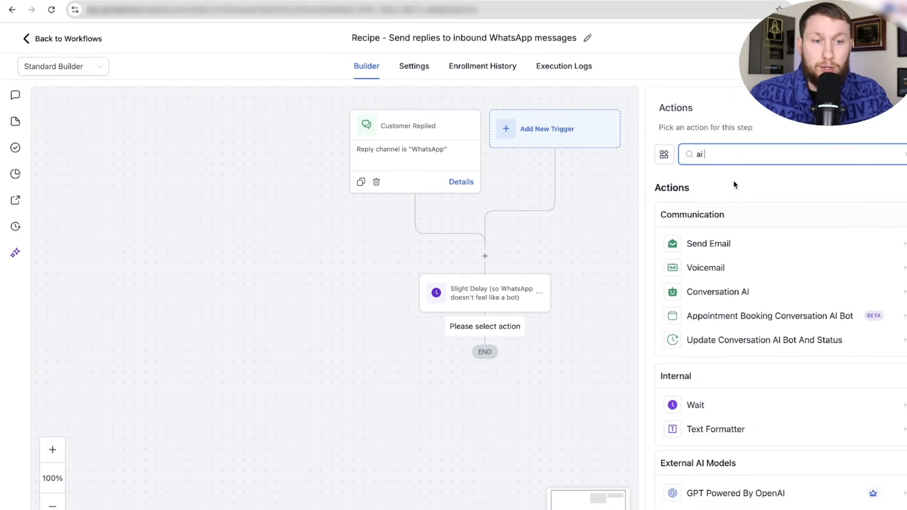
left_click(766, 348)
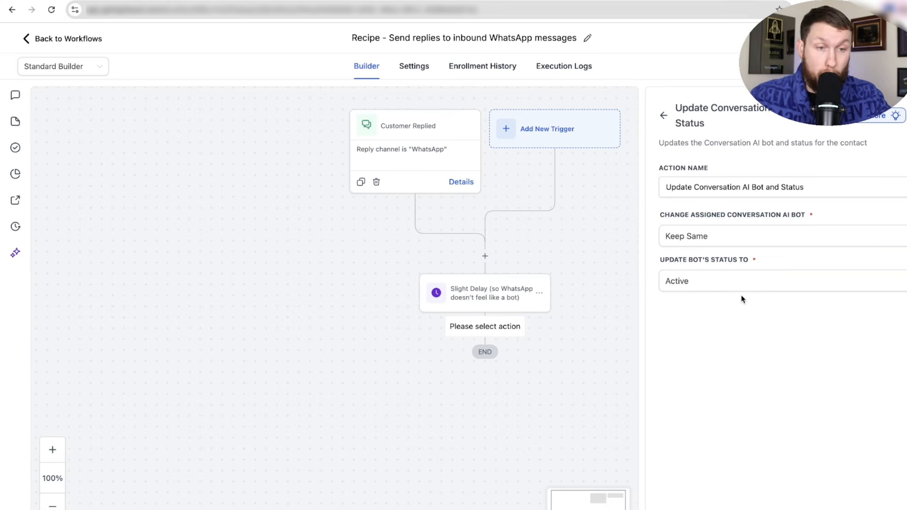
- Try assigning Emma, then Mary, as the conversation AI bot
left_click(742, 233)
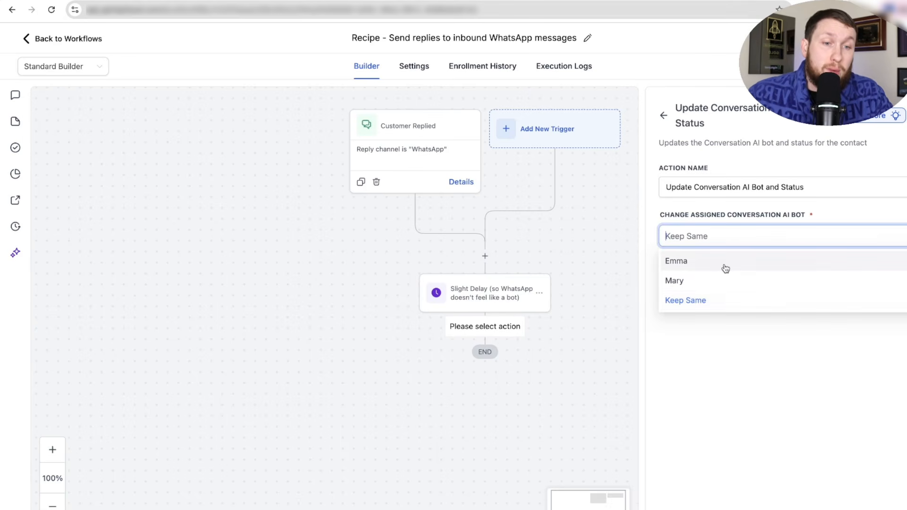
left_click(725, 268)
left_click(723, 238)
left_click(726, 282)
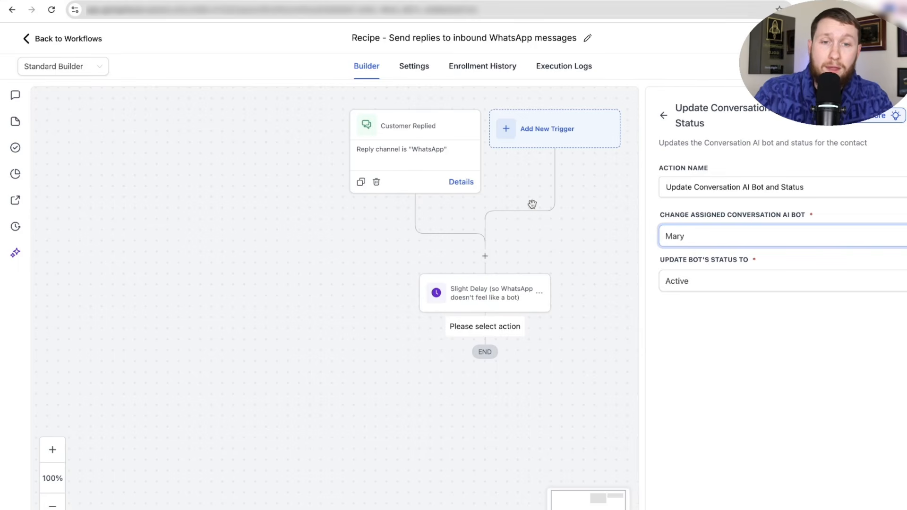
left_click(730, 243)
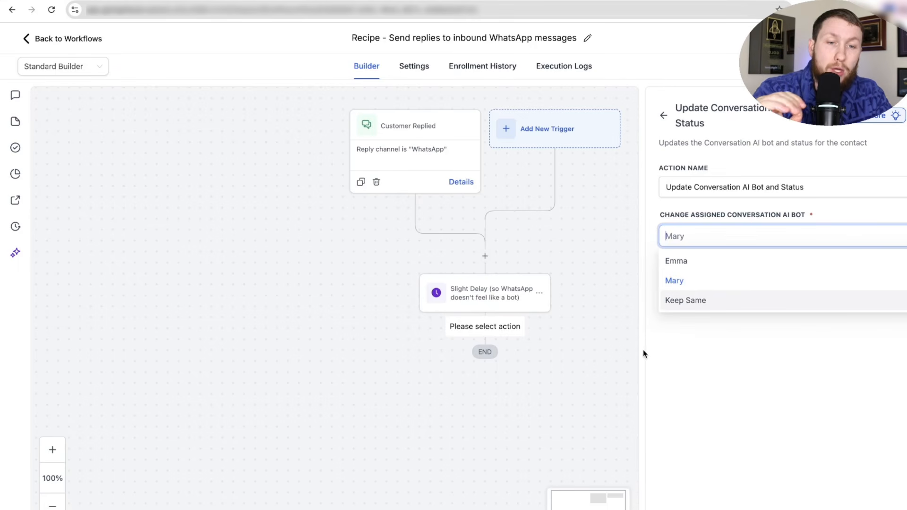
triple_click(716, 132)
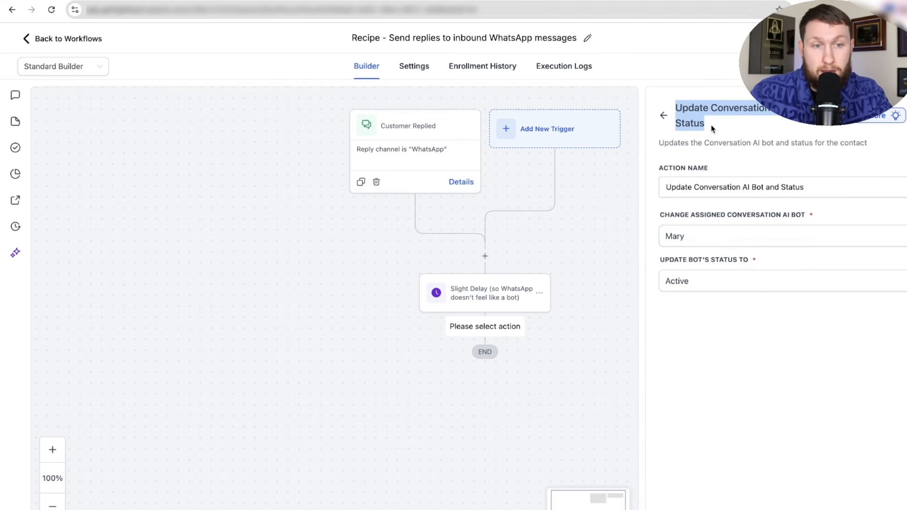
left_click(718, 170)
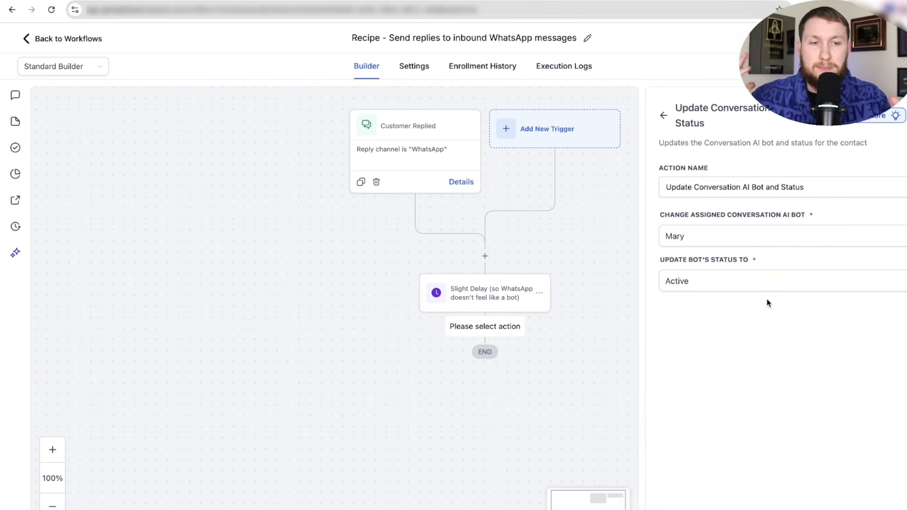
- Assign Emma with status Active, save the step, and review its settings
left_click(896, 243)
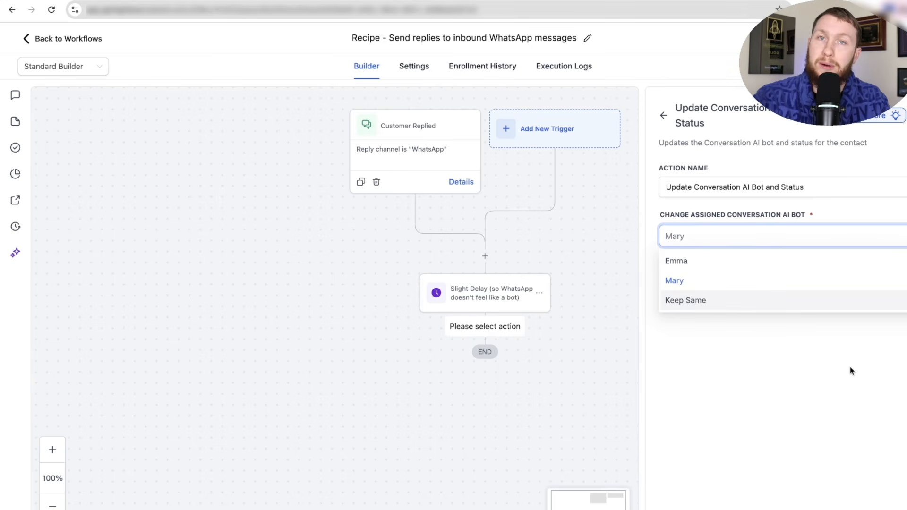
left_click(737, 262)
left_click(695, 281)
left_click(694, 311)
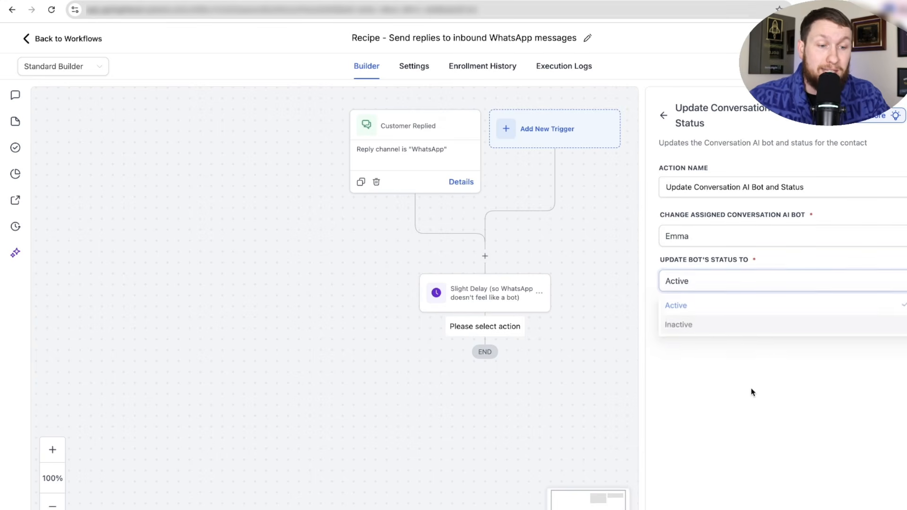
left_click(879, 506)
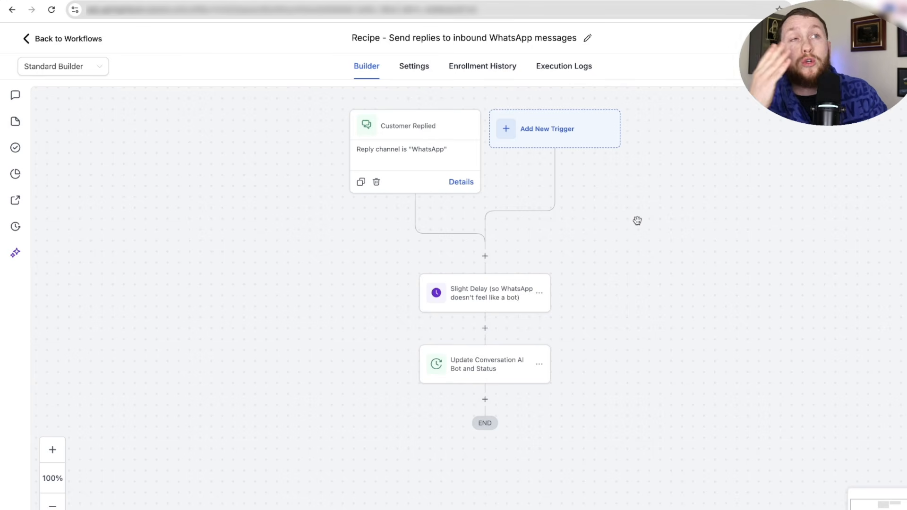
left_click(492, 376)
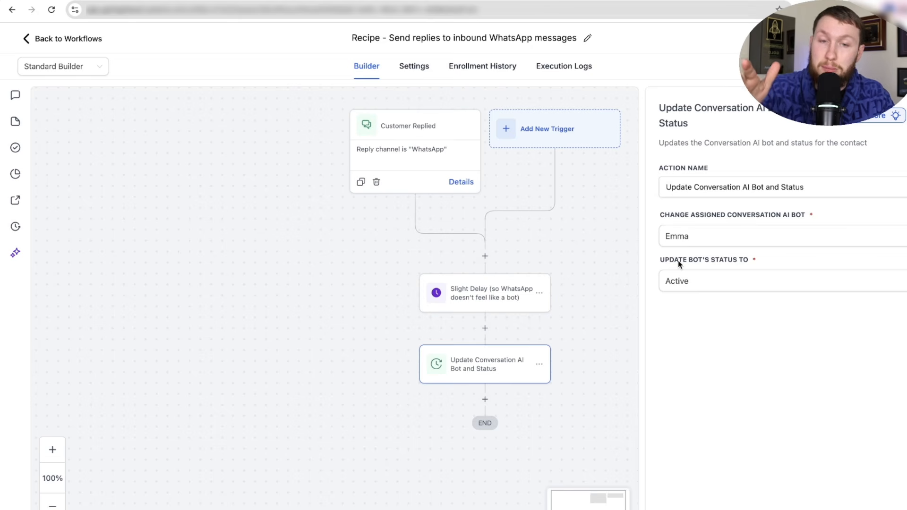
key("Escape")
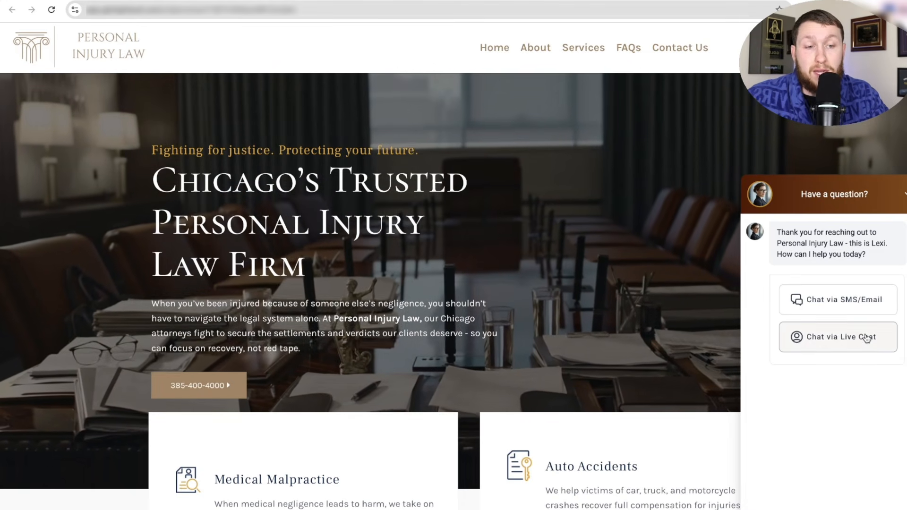
- Send 'hello' through the law website's Live Chat
left_click(850, 352)
type("hello")
key("Return")
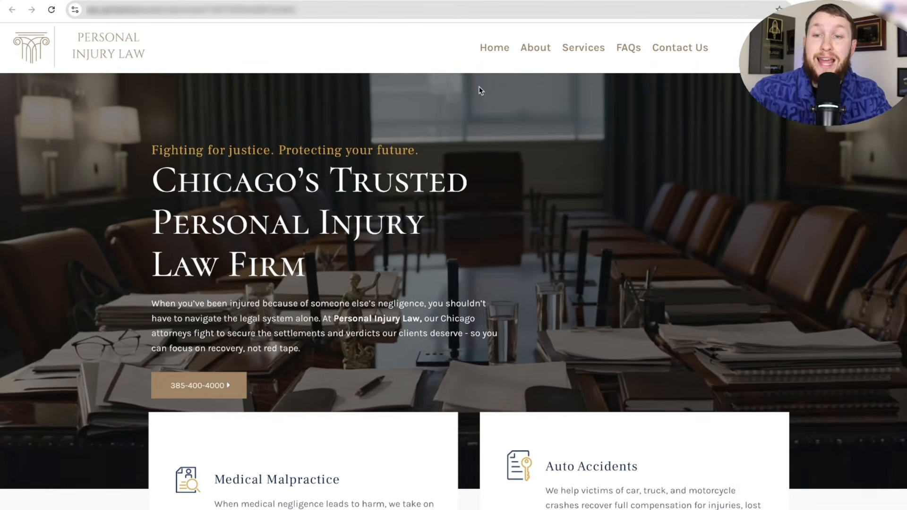
- Return to the CRM and open Sites > Chat Widget
left_click(177, 1)
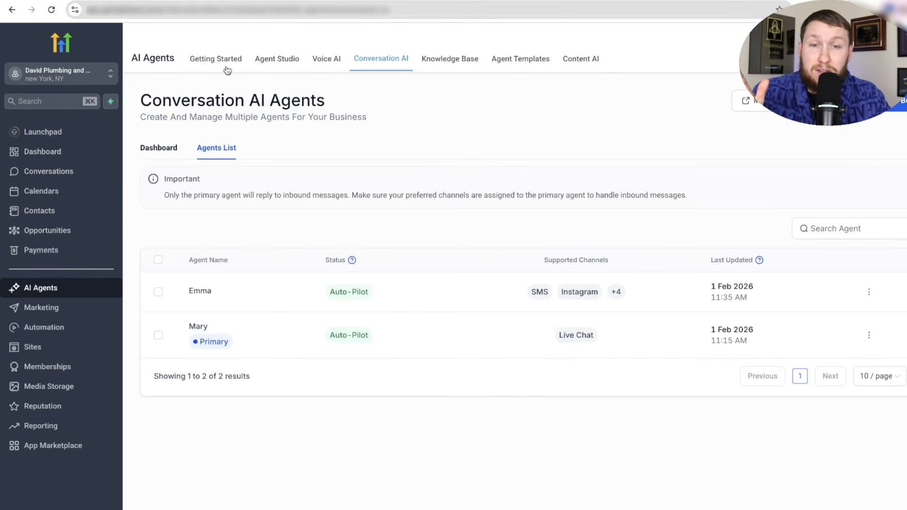
left_click(64, 345)
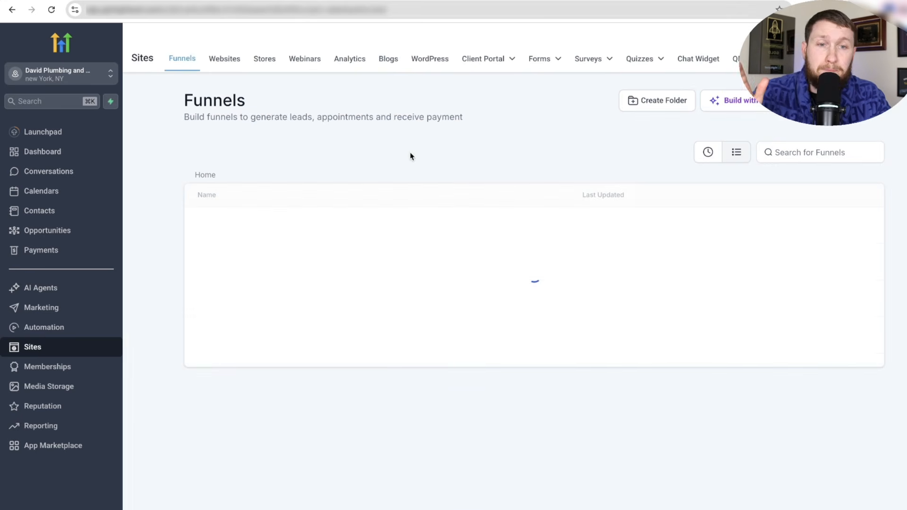
left_click(710, 64)
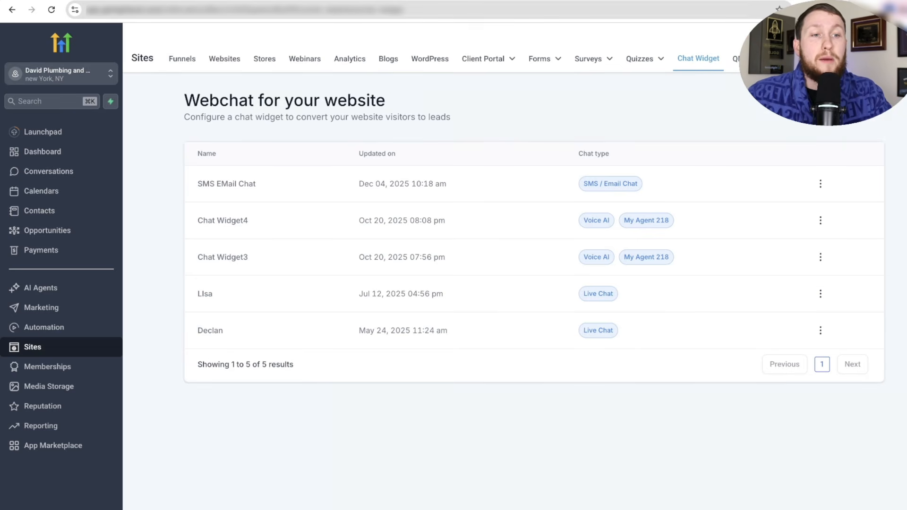
- Open the SMS EMail Chat widget, select its embed script, then return to the dashboard
left_click(840, 106)
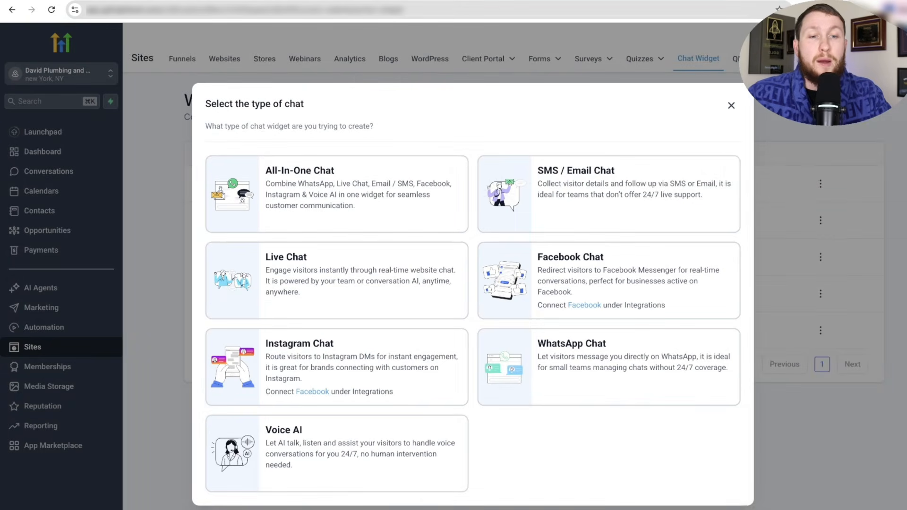
left_click(730, 105)
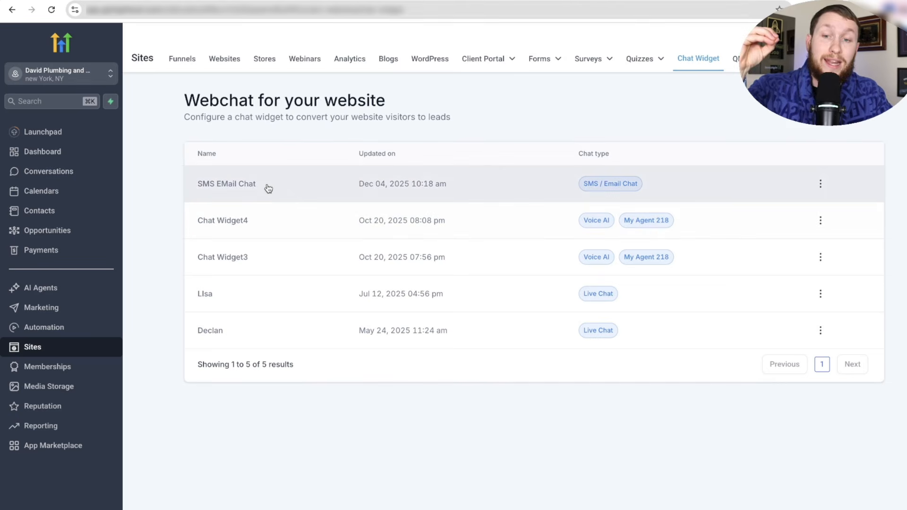
left_click(257, 185)
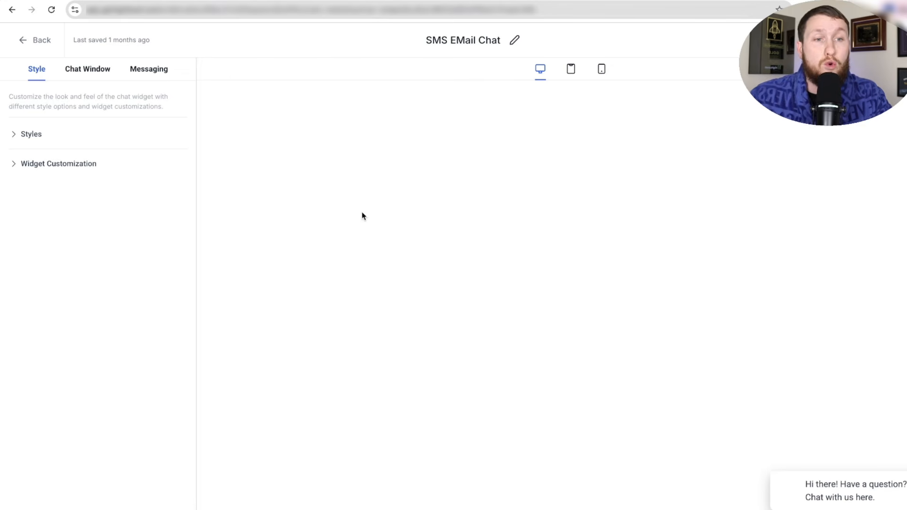
left_click(865, 40)
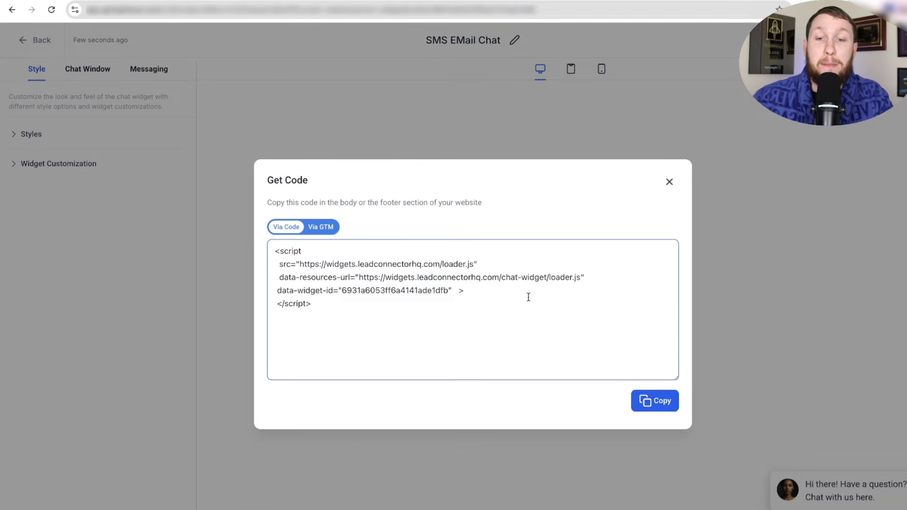
left_click_drag(528, 298, 281, 252)
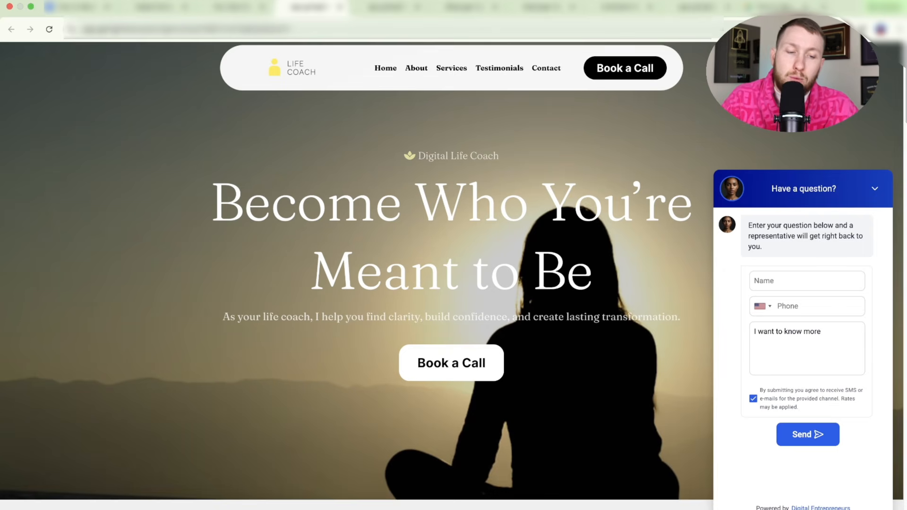
left_click(853, 508)
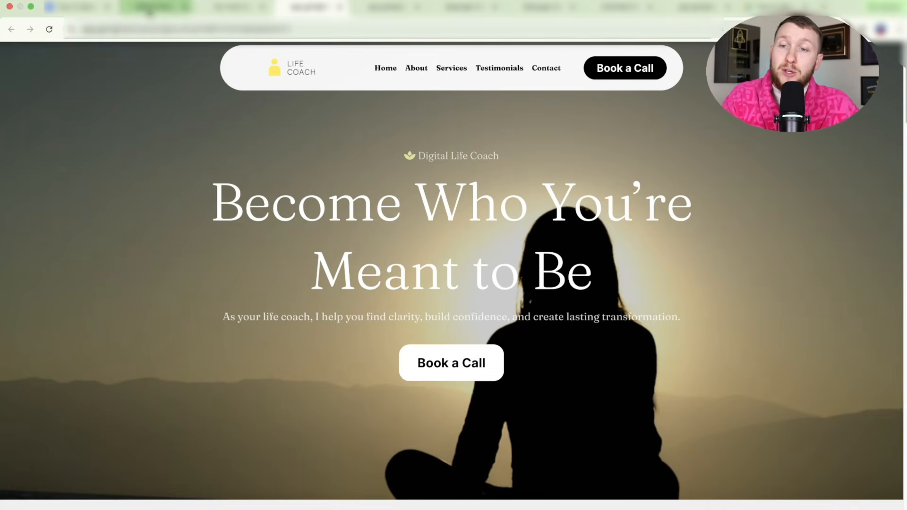
left_click(156, 7)
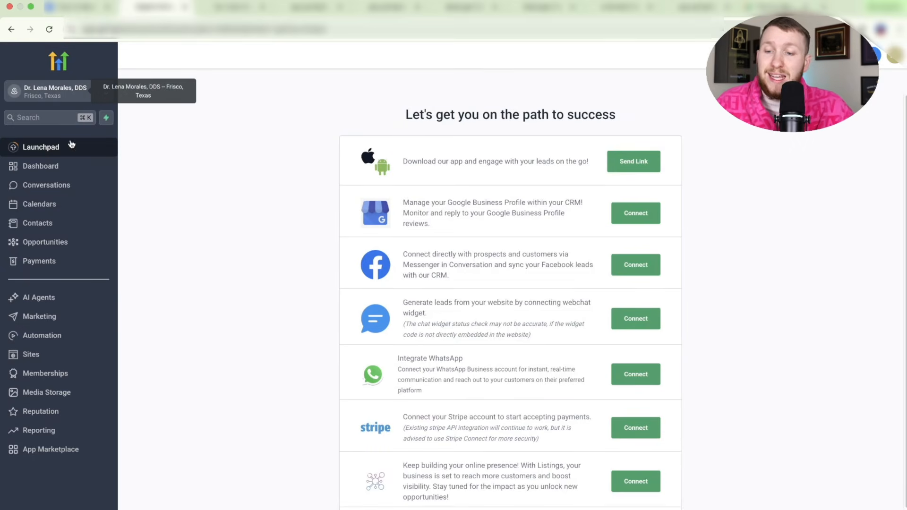
- Start a + New widget from Sites > Chat Widget in the dentist's account
left_click(56, 354)
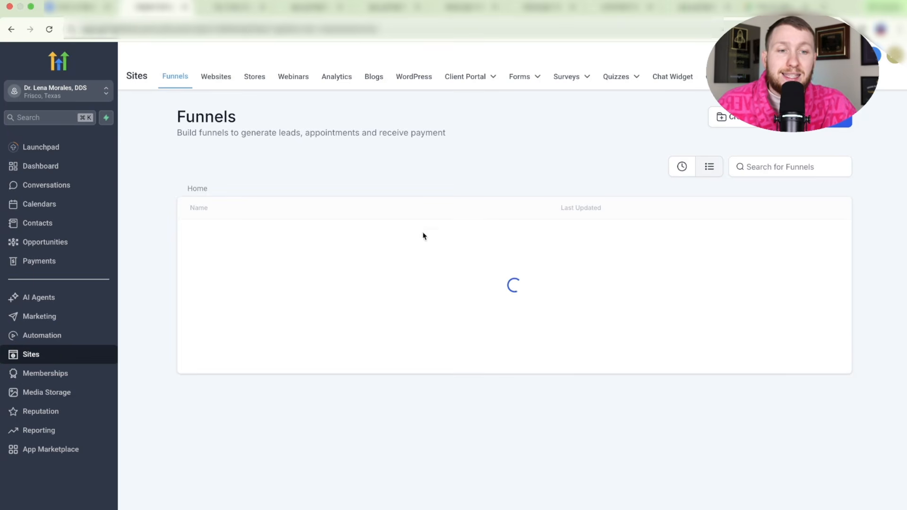
left_click(667, 83)
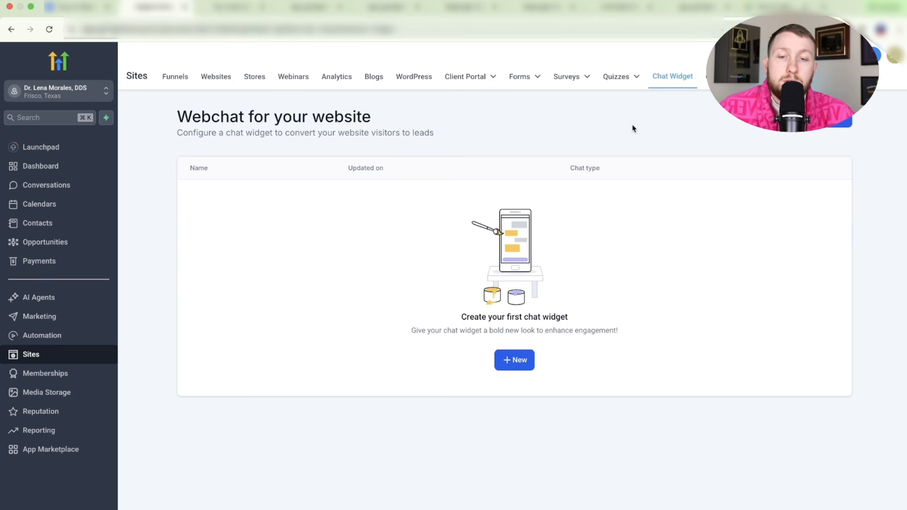
left_click(519, 361)
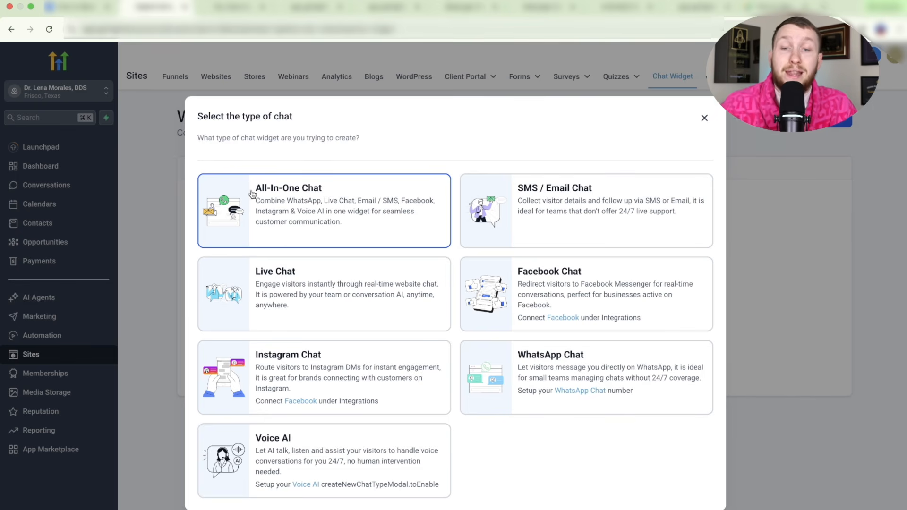
left_click(236, 6)
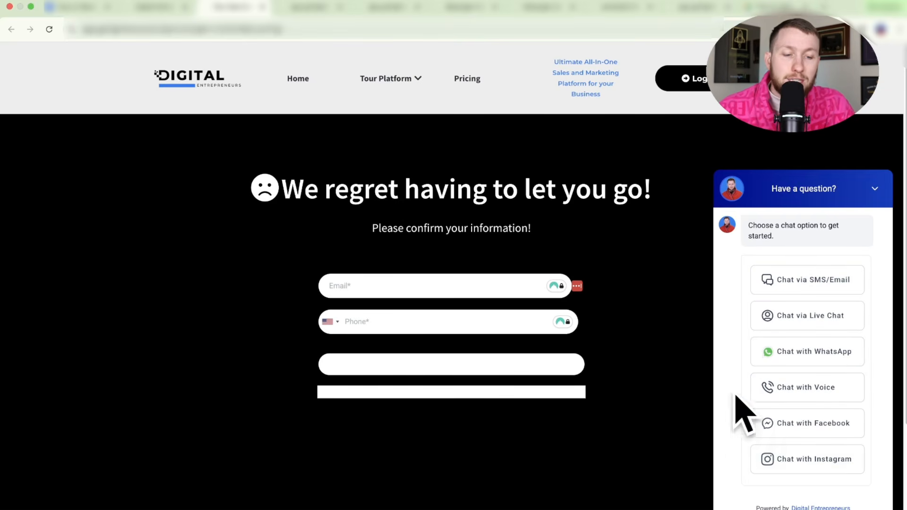
left_click(874, 191)
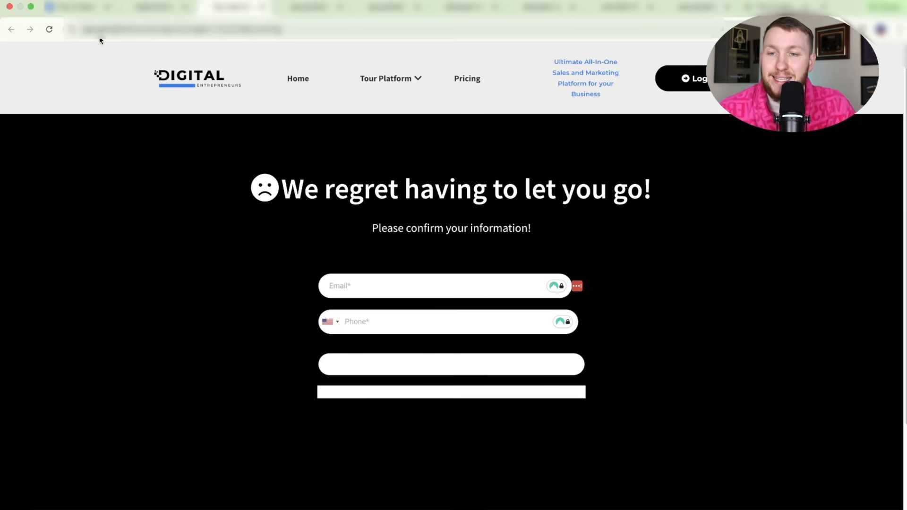
left_click(143, 9)
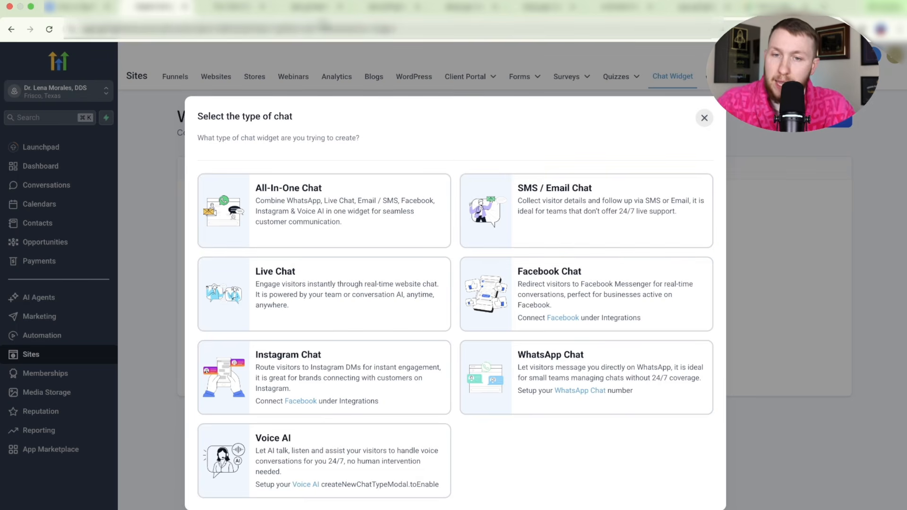
left_click(312, 7)
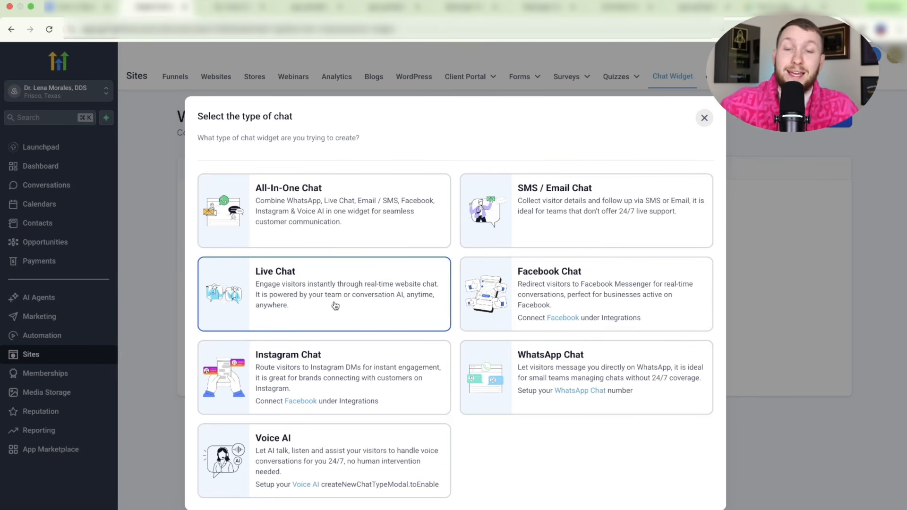
- Send 'Hello hopw are you' in the Daves Plumbing live chat, then collapse it
left_click(385, 8)
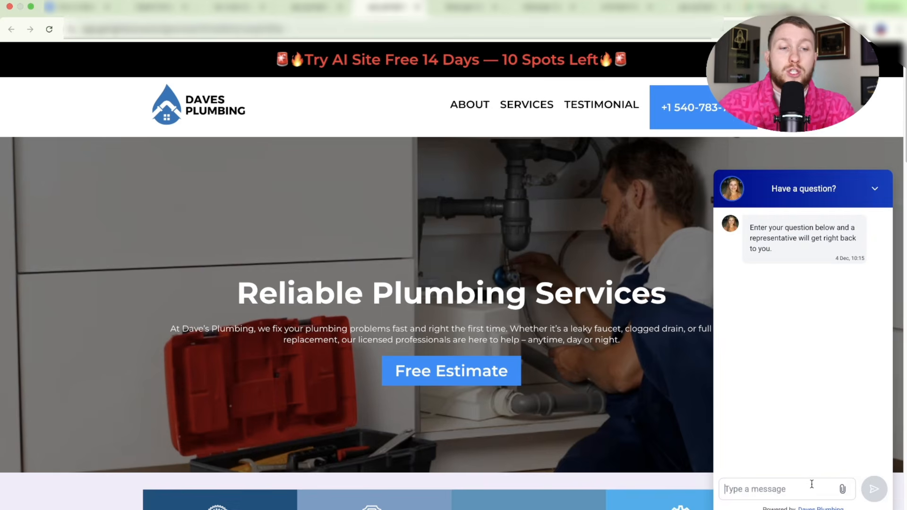
left_click(811, 484)
type("Hello")
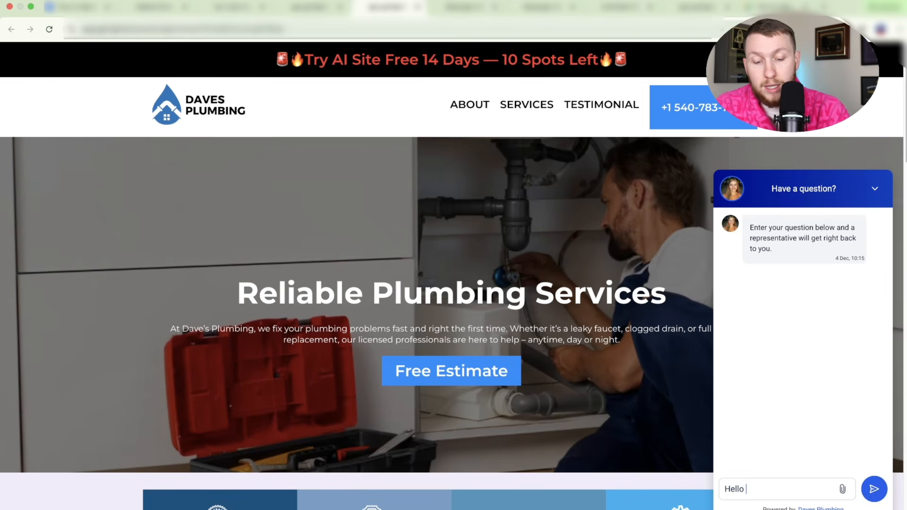
type(" hopw are you")
key("Return")
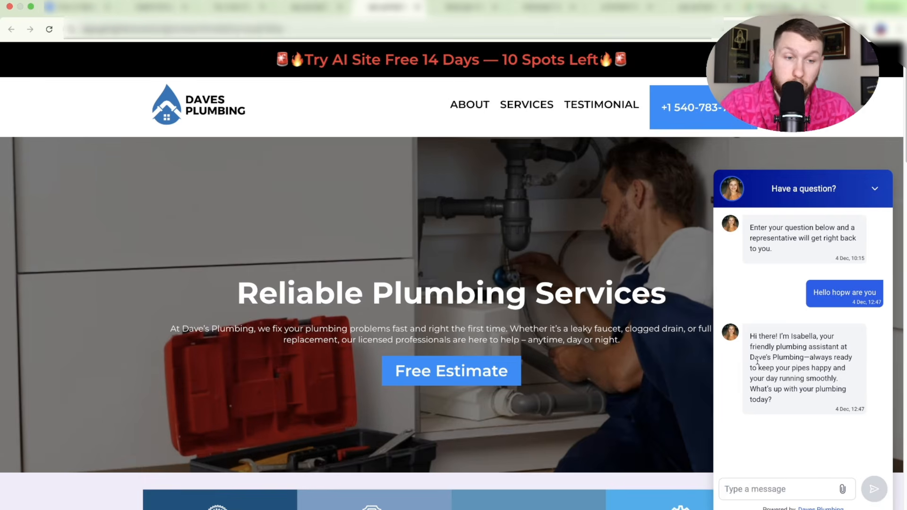
left_click(873, 189)
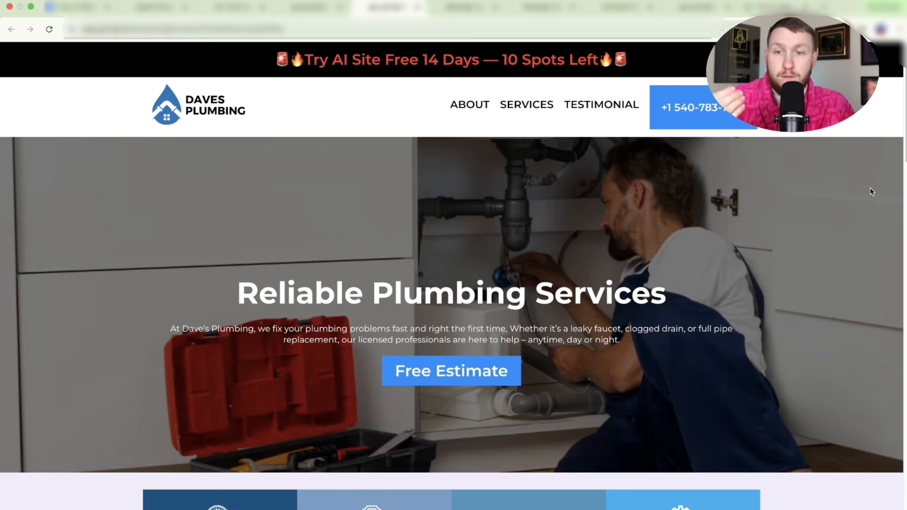
left_click(167, 10)
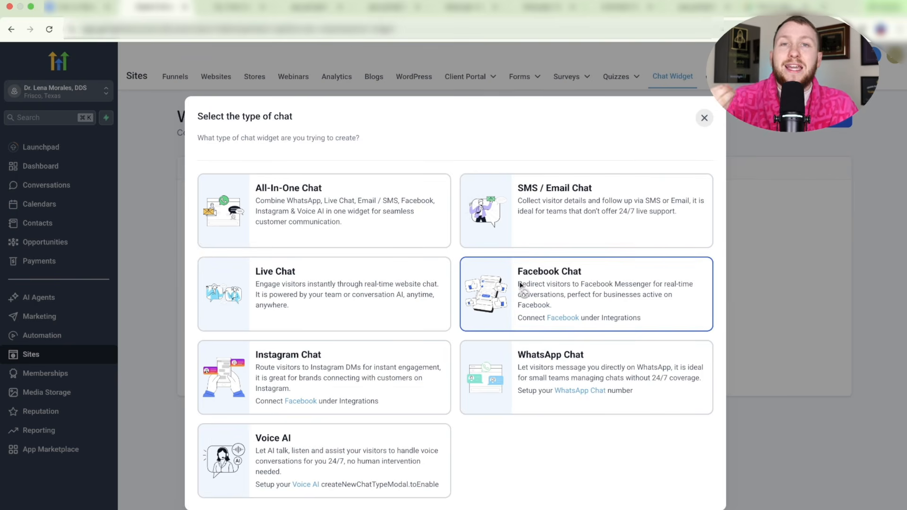
left_click(467, 7)
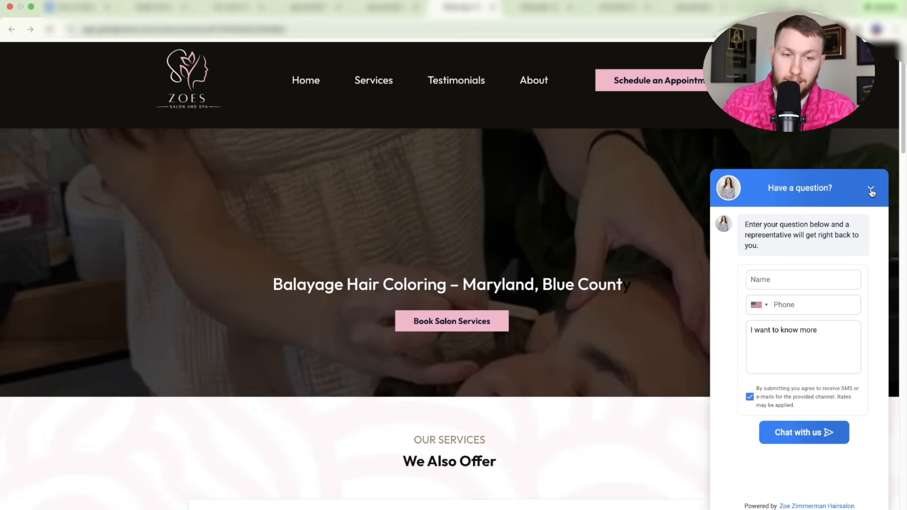
left_click(871, 193)
left_click(165, 9)
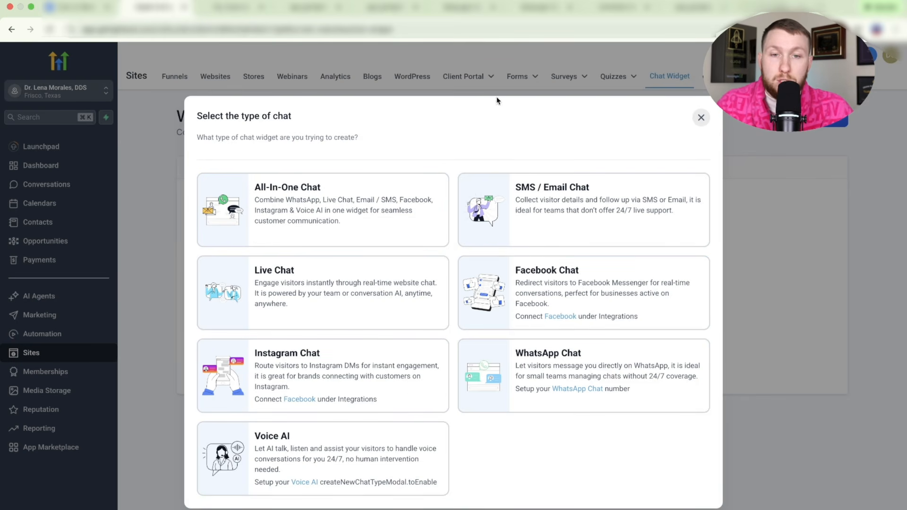
left_click(538, 7)
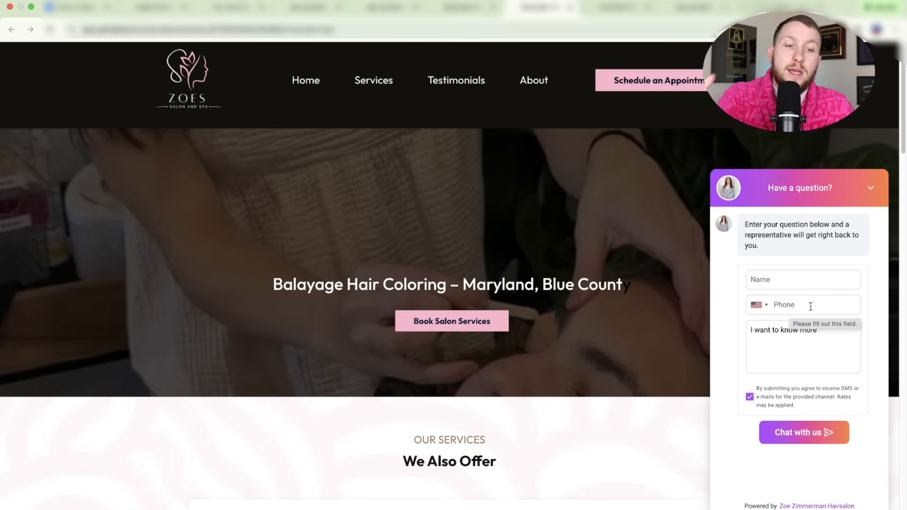
left_click(870, 188)
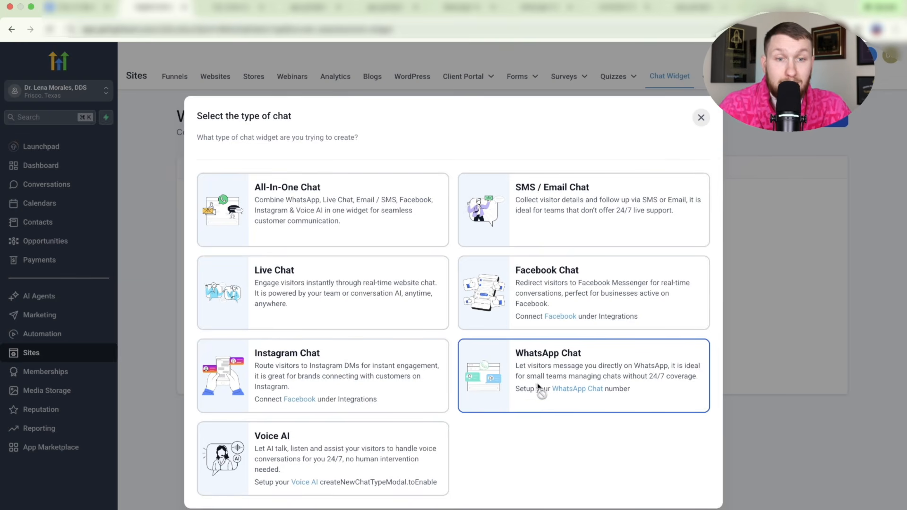
left_click(608, 14)
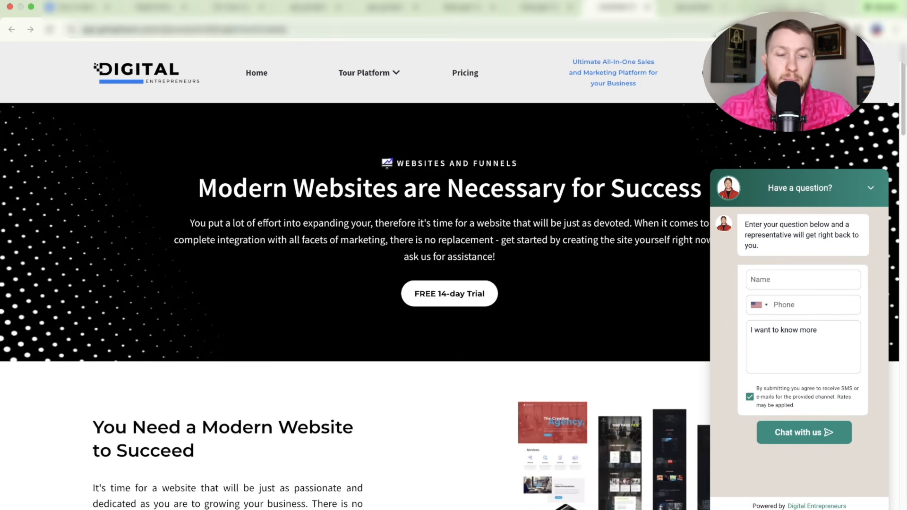
left_click(156, 7)
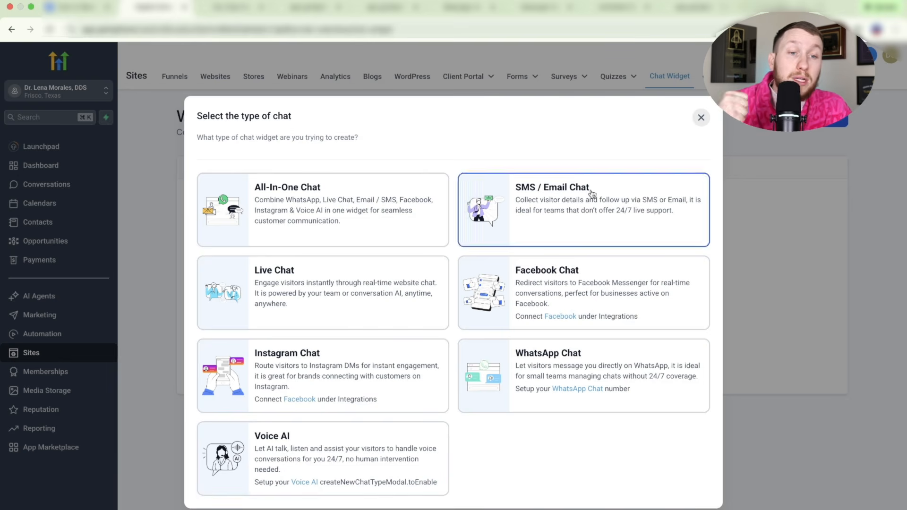
left_click(664, 8)
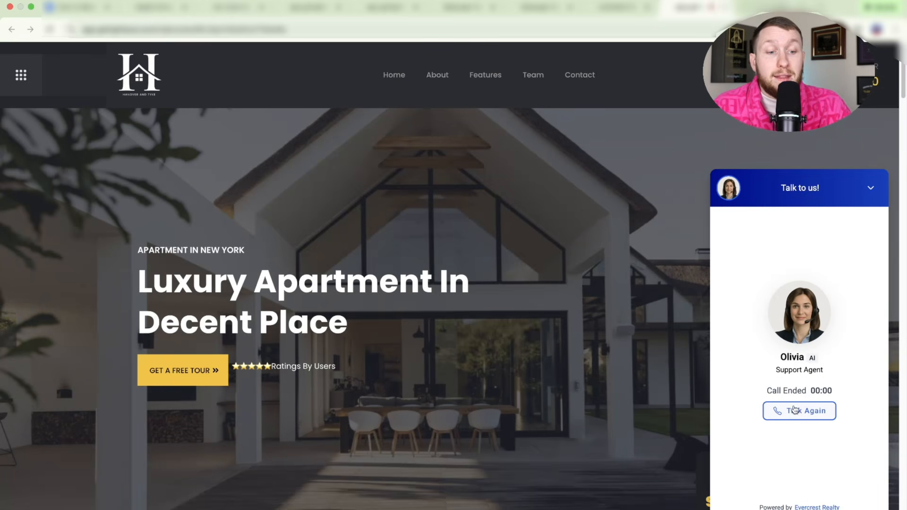
left_click(797, 415)
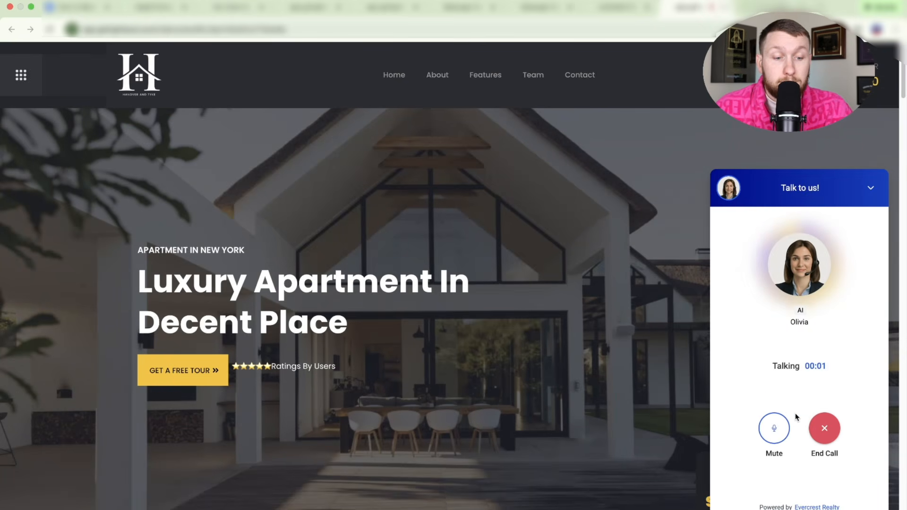
key("XF86AudioRaiseVolume")
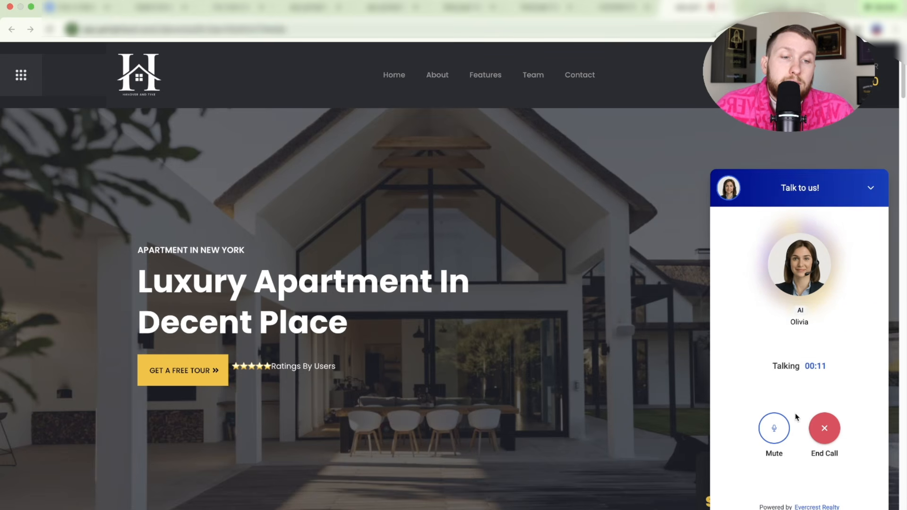
left_click(825, 430)
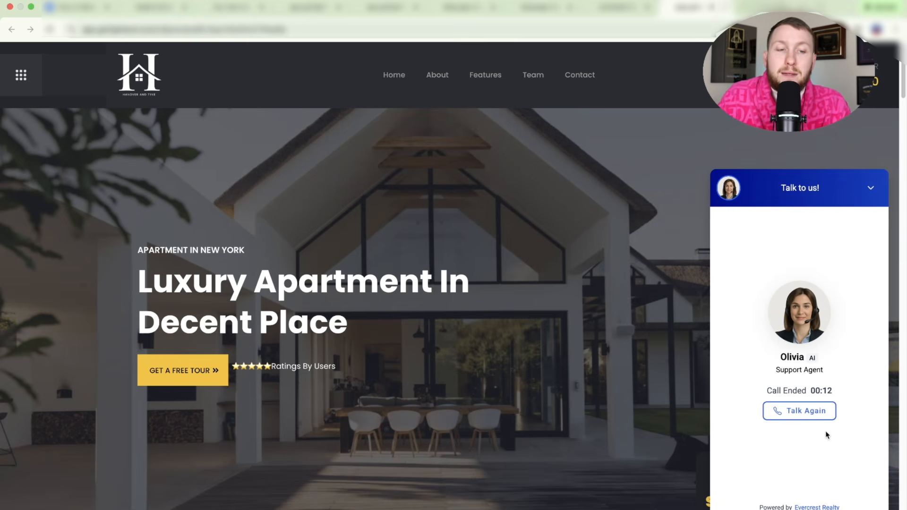
left_click(871, 189)
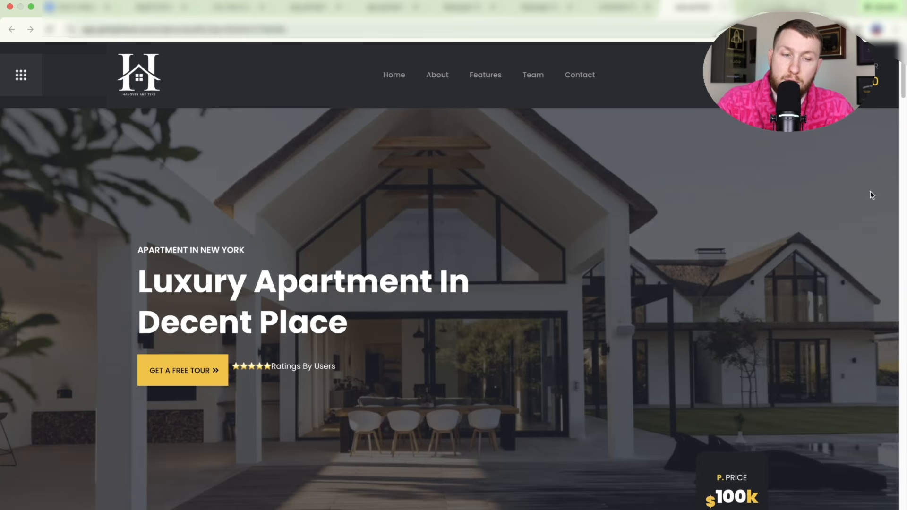
left_click(160, 7)
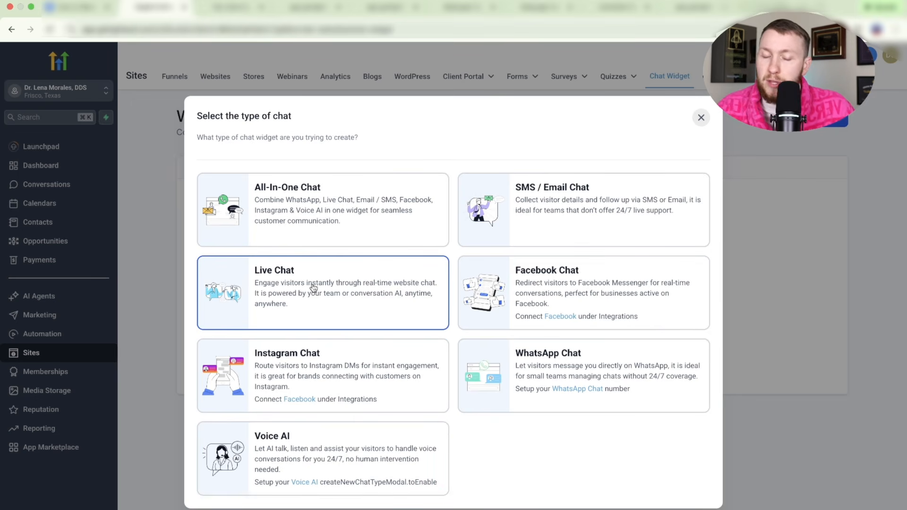
- Create a new Live Chat widget and compare against the plumbing website
left_click(307, 282)
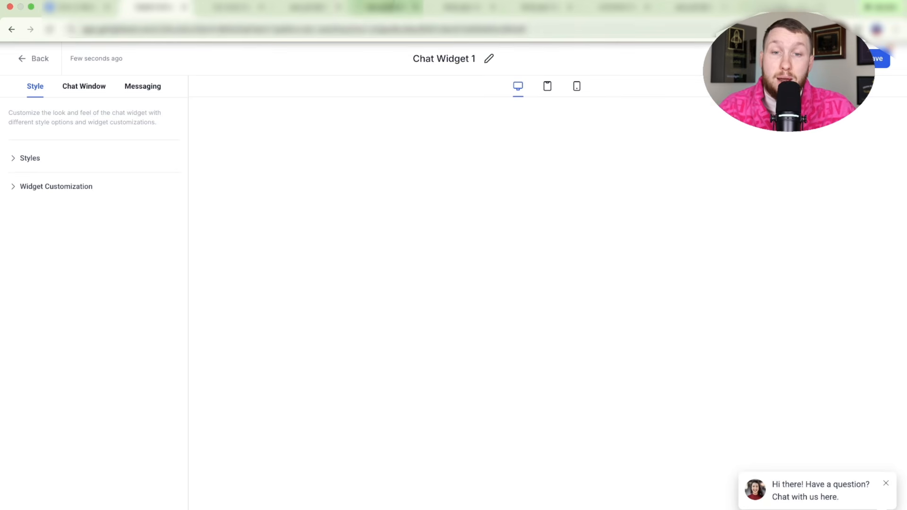
left_click(388, 8)
scroll(830, 449, "down", 10)
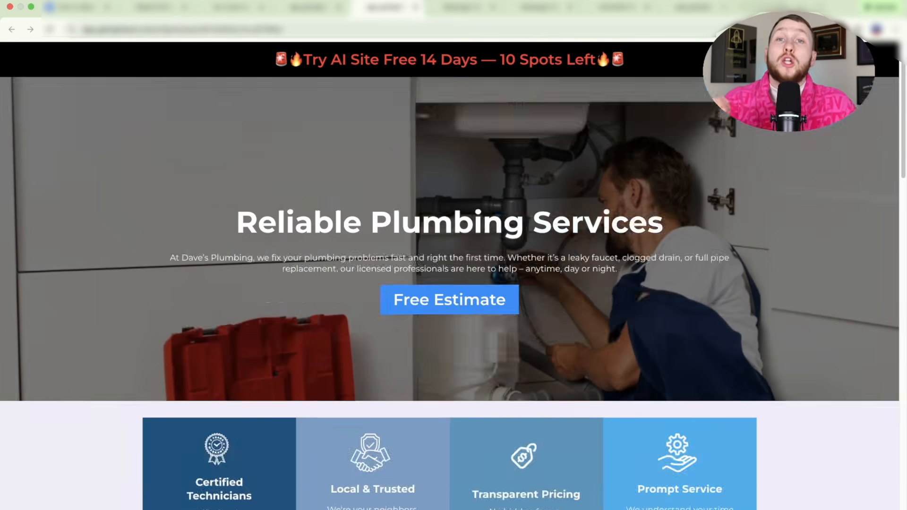
left_click(152, 8)
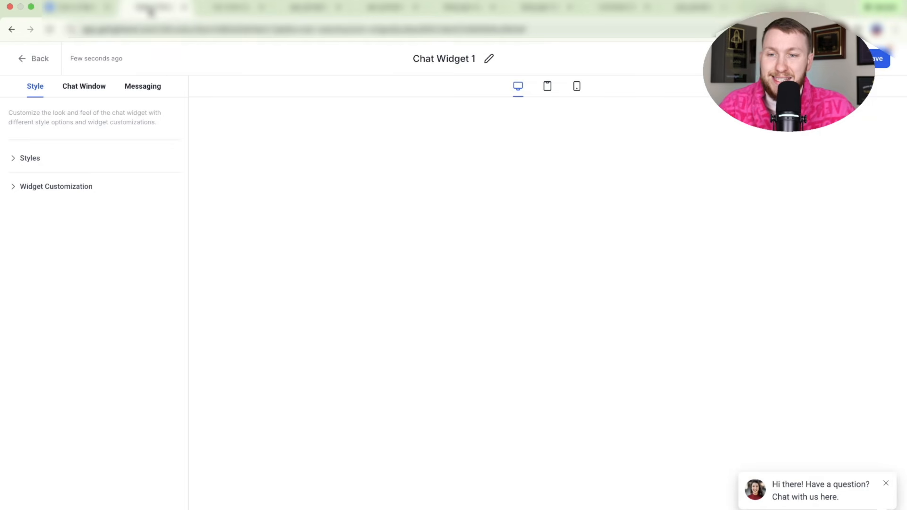
- Try prompt styles and chat icons, keeping the first prompt style and second icon
left_click(30, 158)
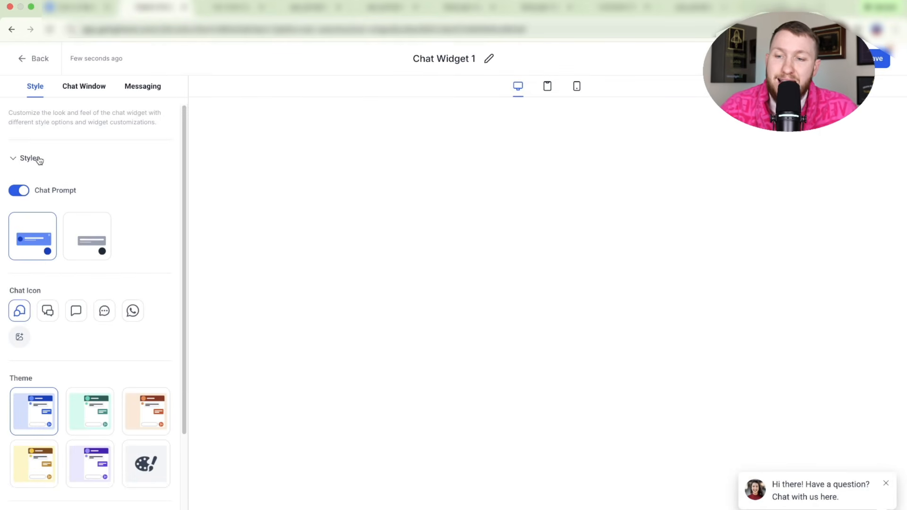
left_click(71, 233)
left_click(45, 239)
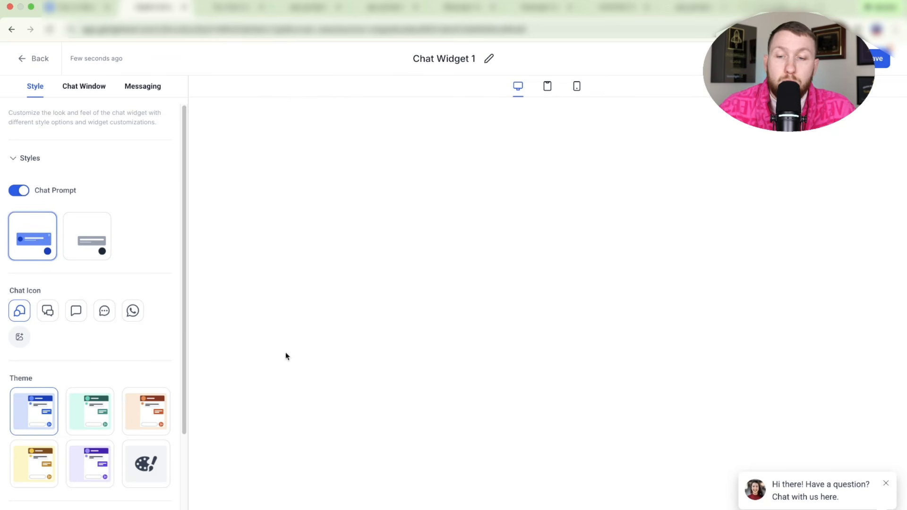
left_click(47, 313)
left_click(76, 313)
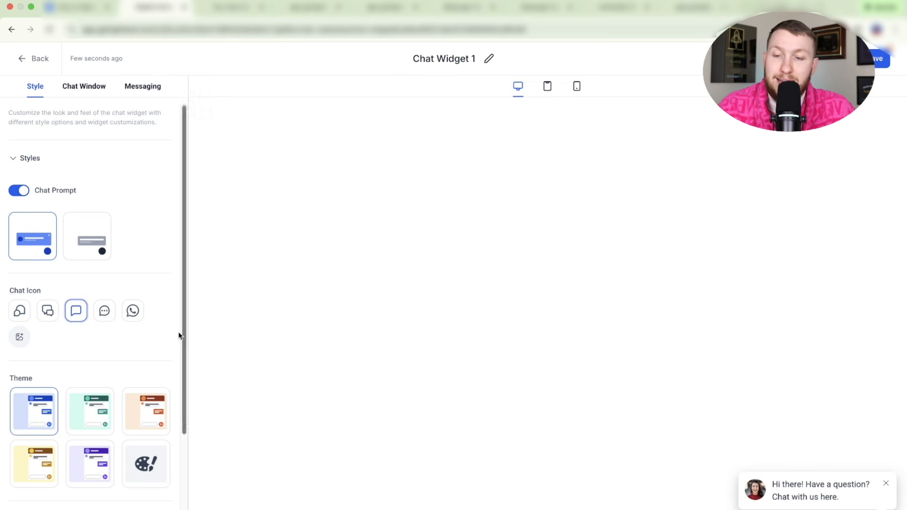
left_click(132, 312)
left_click(104, 312)
left_click(75, 313)
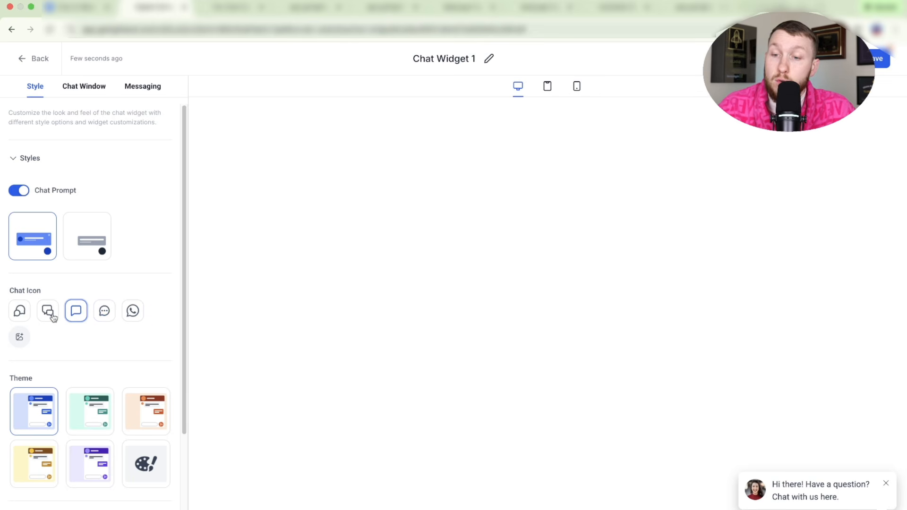
left_click(47, 311)
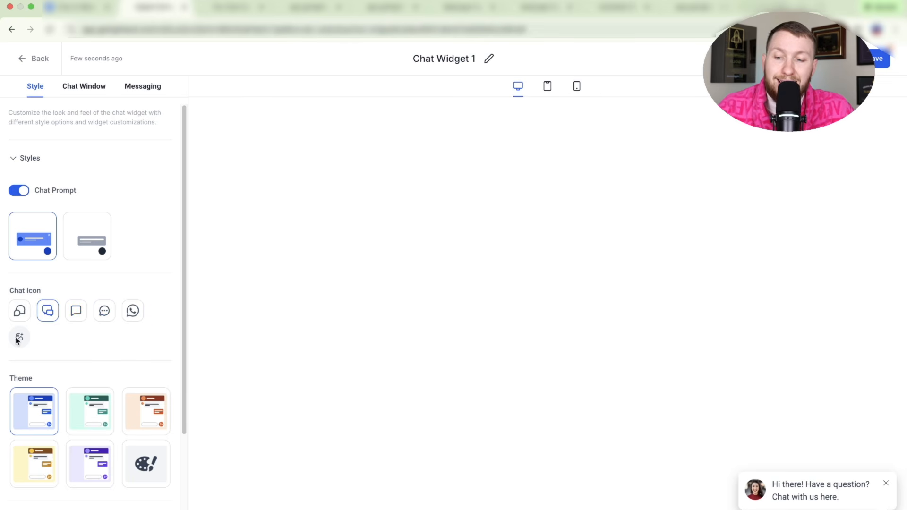
- Try green, orange and custom colour themes, settling on yellow
scroll(104, 385, "down", 2)
scroll(97, 347, "up", 2)
left_click(89, 428)
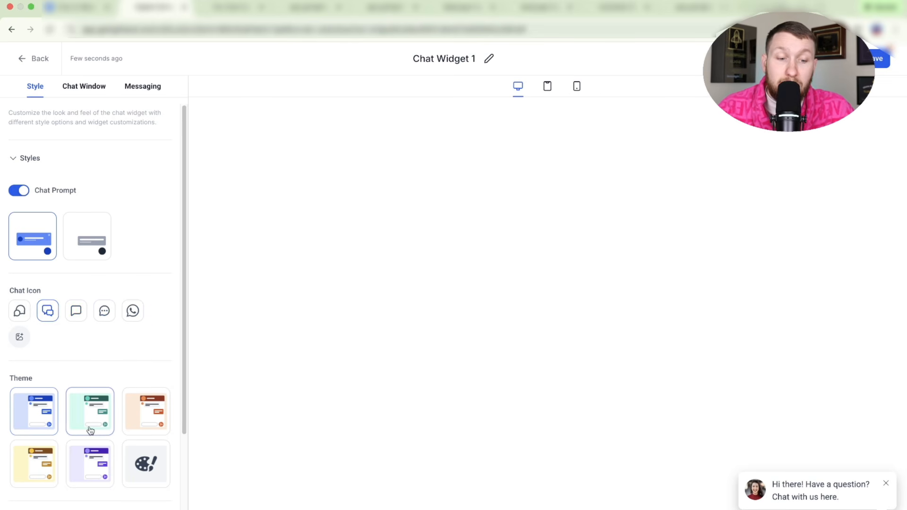
left_click(143, 422)
left_click(146, 462)
left_click(34, 463)
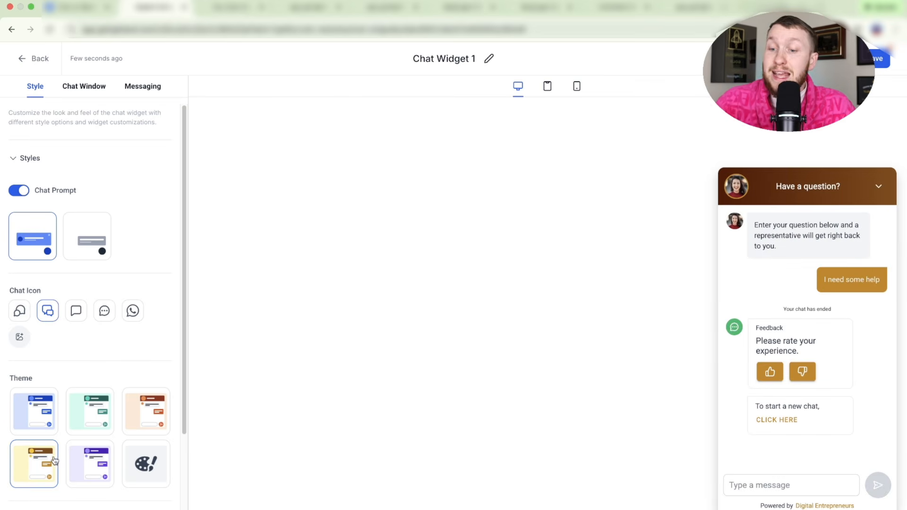
- Close the chat preview and review the welcome message in Widget Customization
left_click(879, 188)
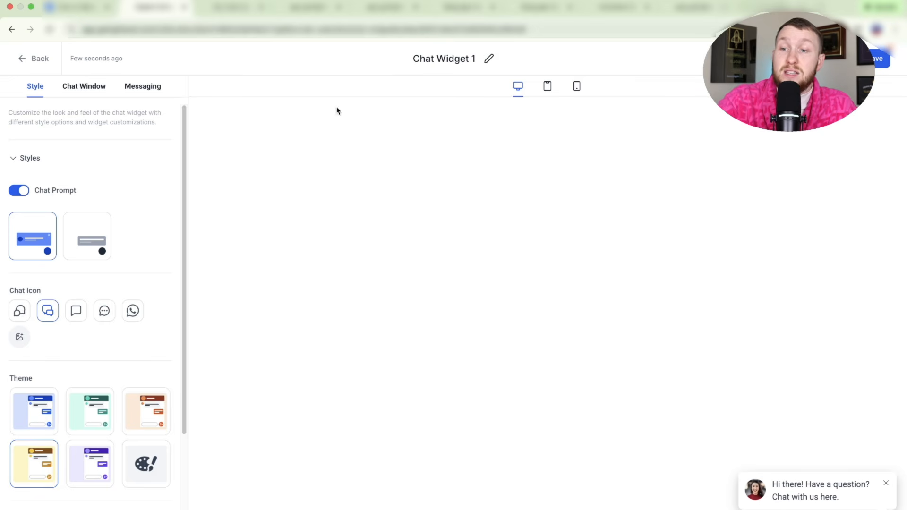
scroll(102, 303, "down", 4)
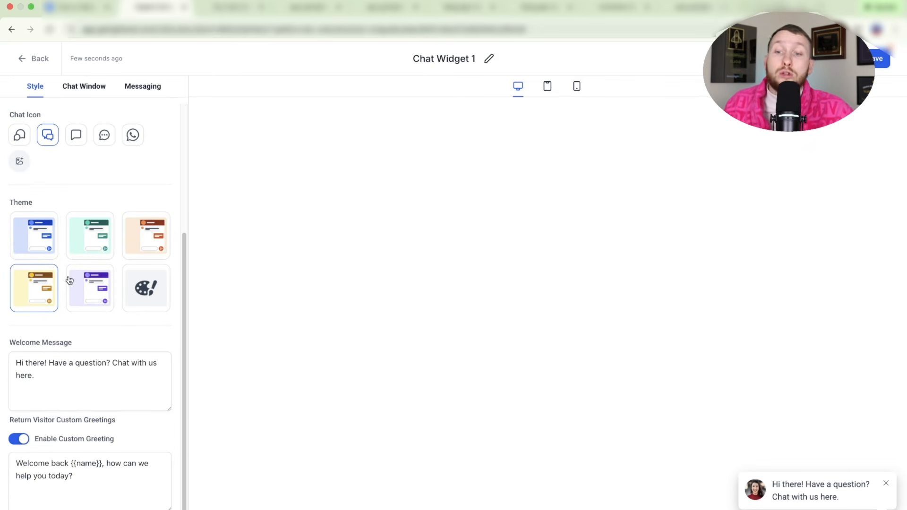
left_click_drag(61, 371, 9, 358)
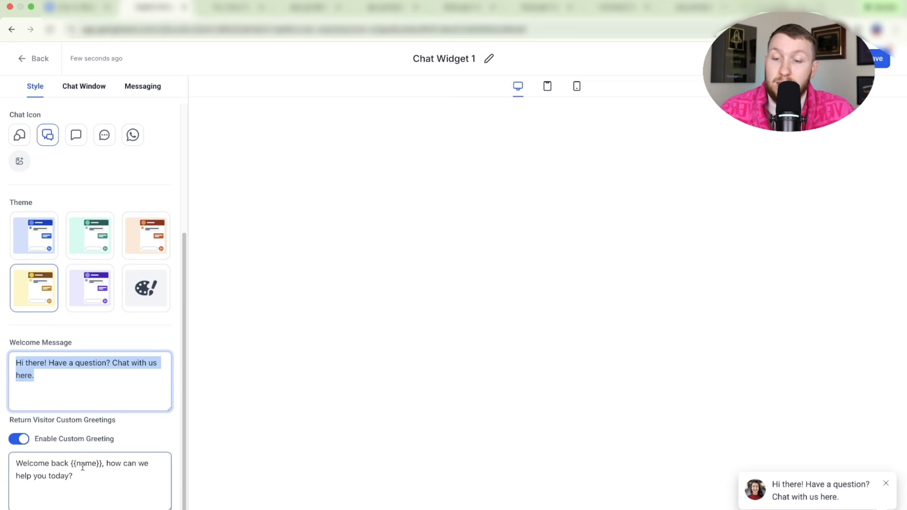
scroll(118, 347, "up", 4)
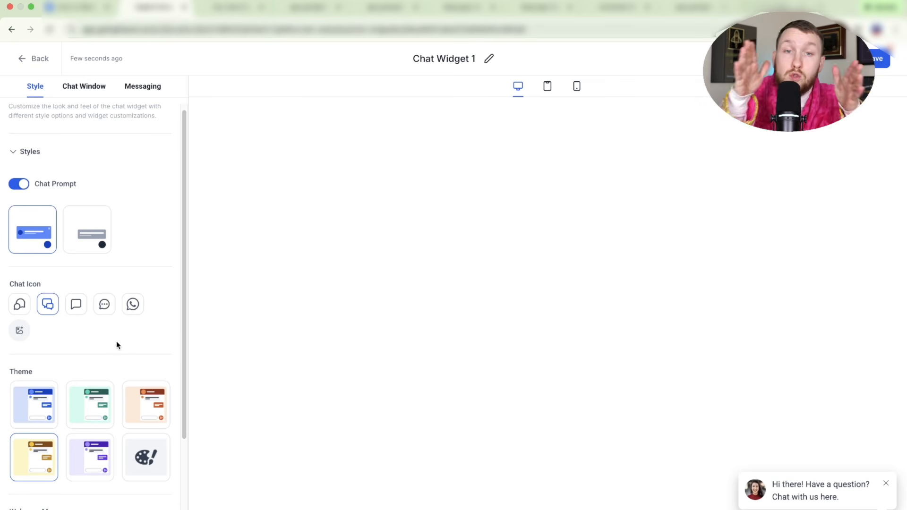
scroll(114, 342, "down", 4)
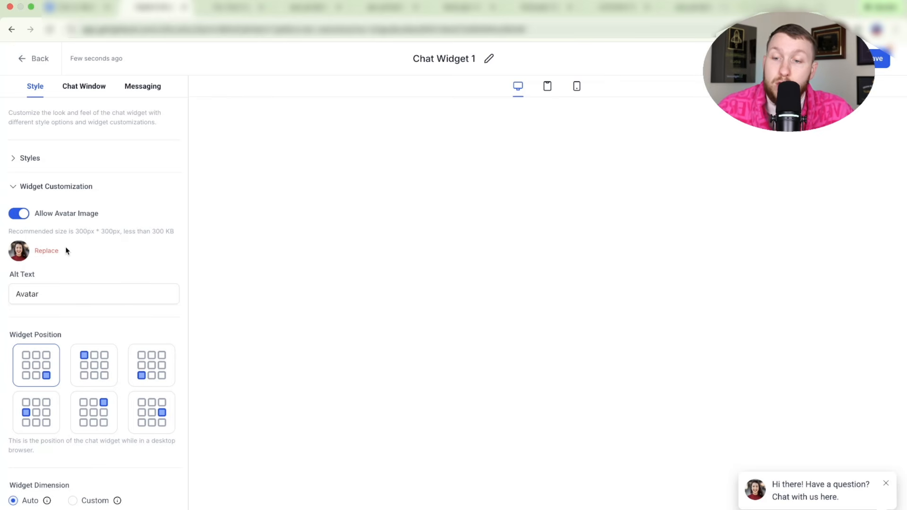
- Toggle the avatar image off and back on, then open and cancel the AI image creator
left_click(15, 214)
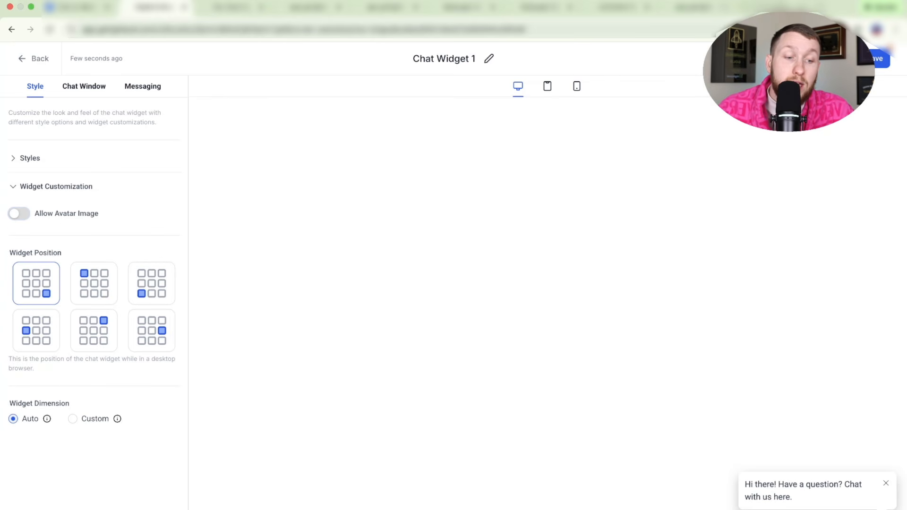
left_click(19, 214)
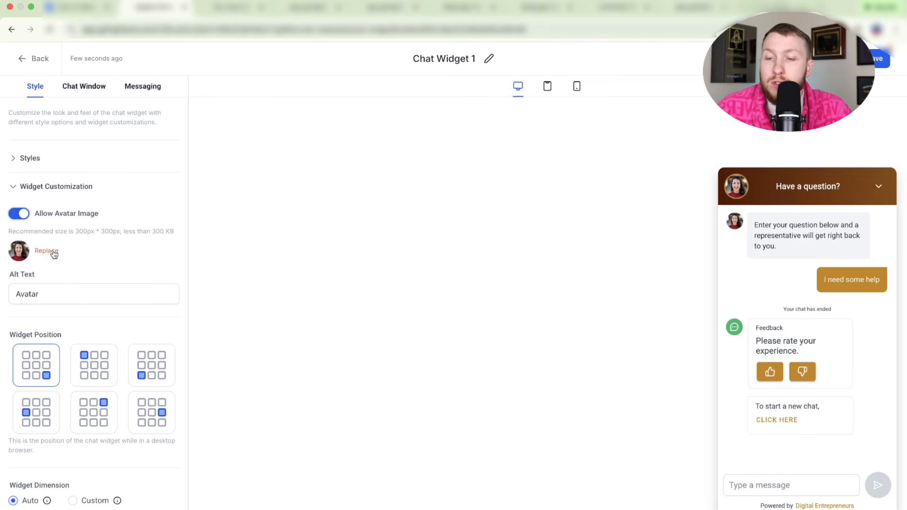
left_click(46, 251)
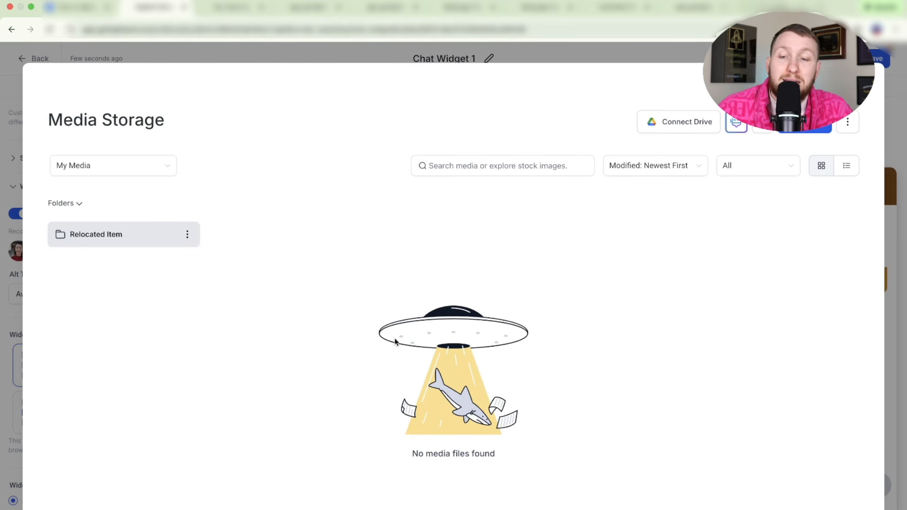
left_click(735, 125)
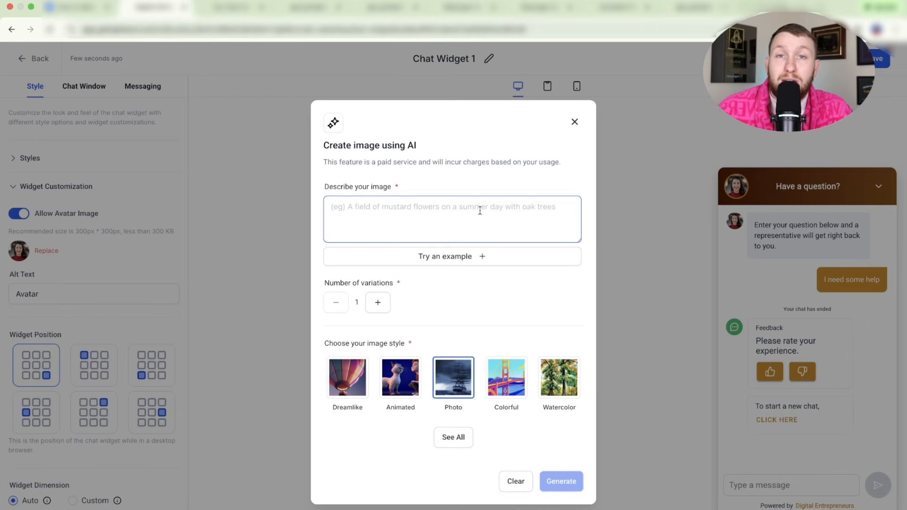
left_click(574, 122)
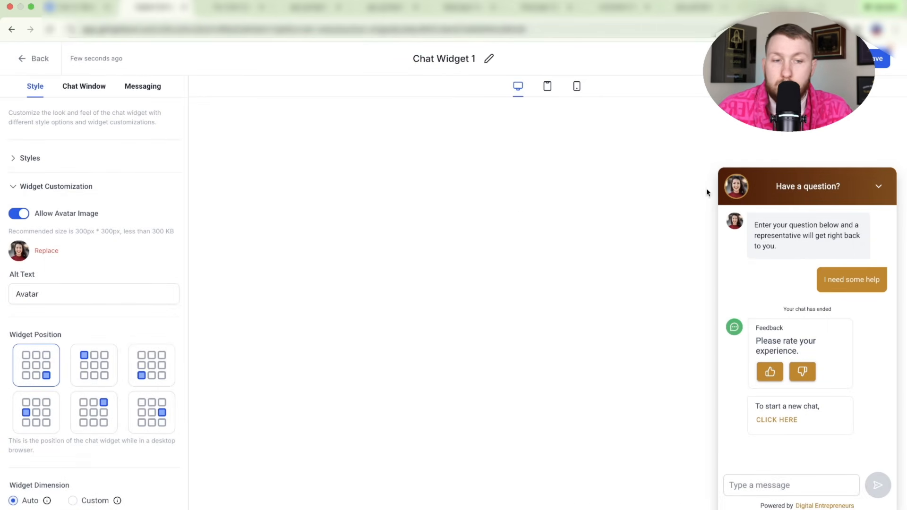
- Generate 'A picture of a woman smiling' with AI and set it as the avatar
left_click(51, 253)
left_click(736, 123)
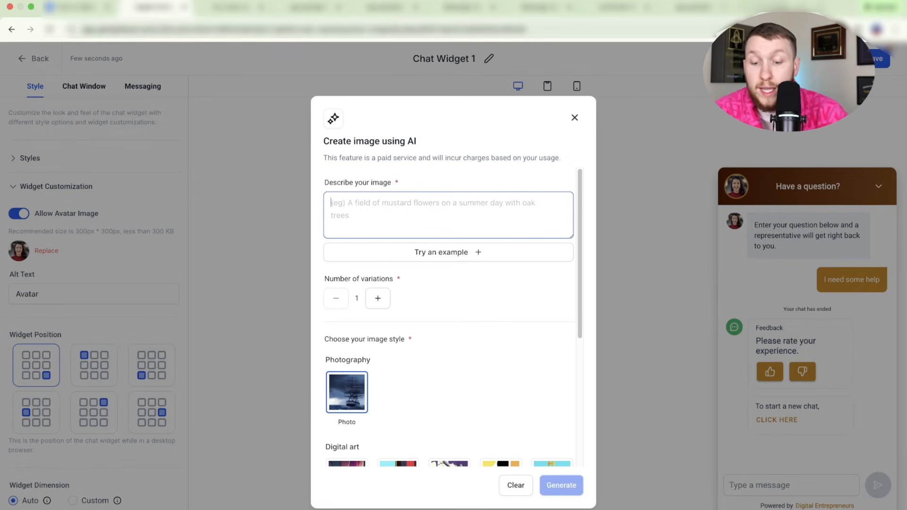
type("A picture of ")
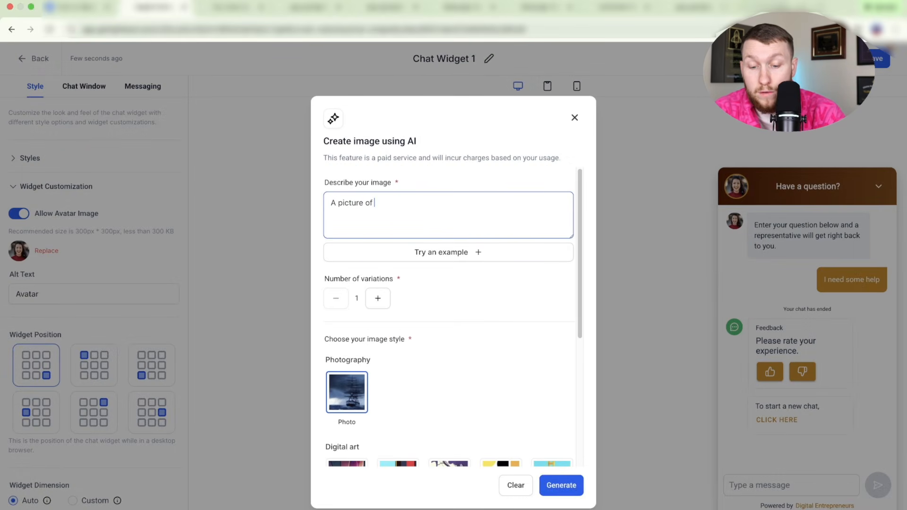
type("a woman smiling")
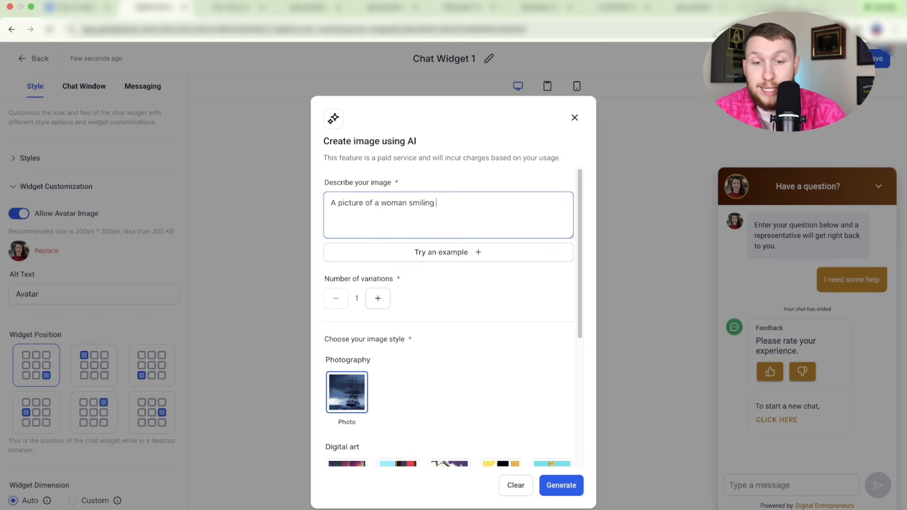
key("Return")
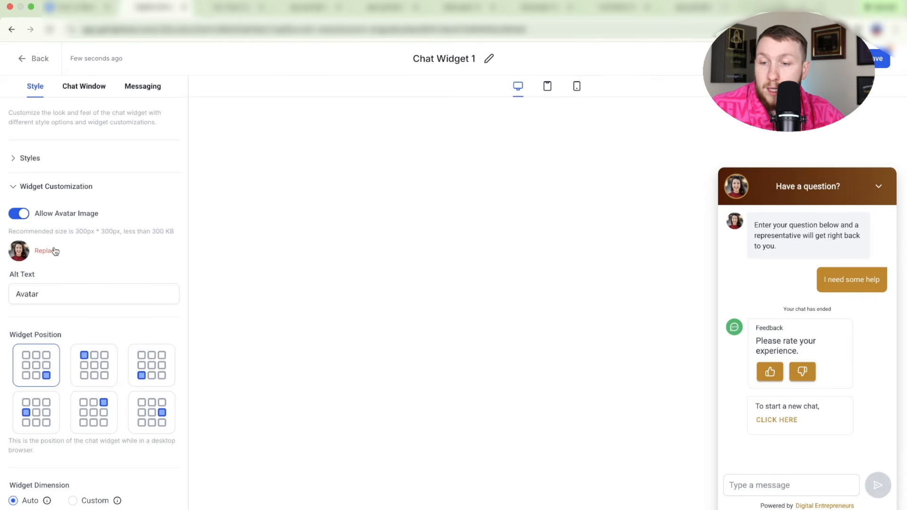
left_click(55, 251)
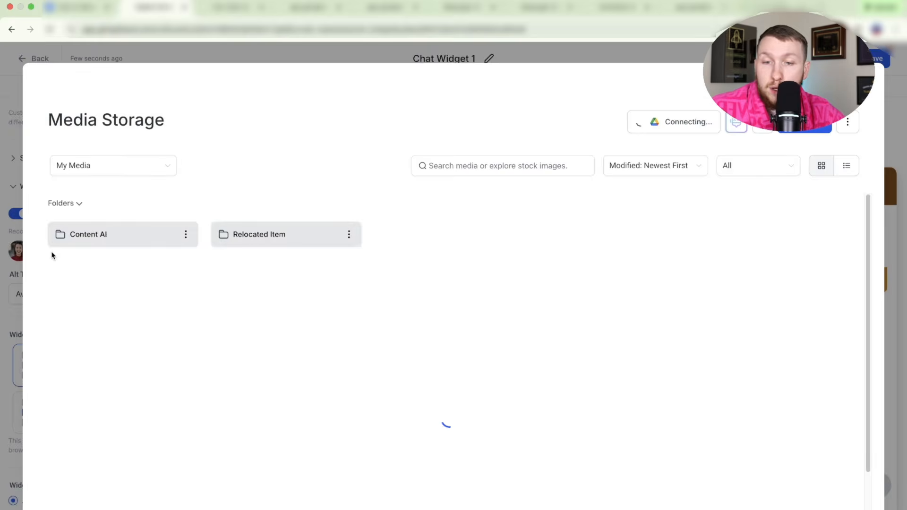
left_click(119, 240)
left_click(120, 244)
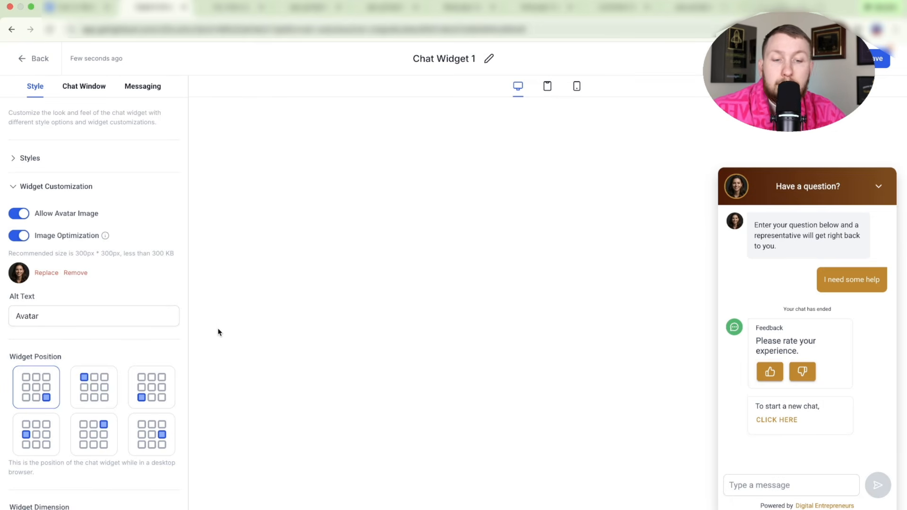
- Keep alt text 'Avatar' and try widget positions, ending at bottom-right
left_click_drag(115, 320, 10, 320)
left_click(92, 320)
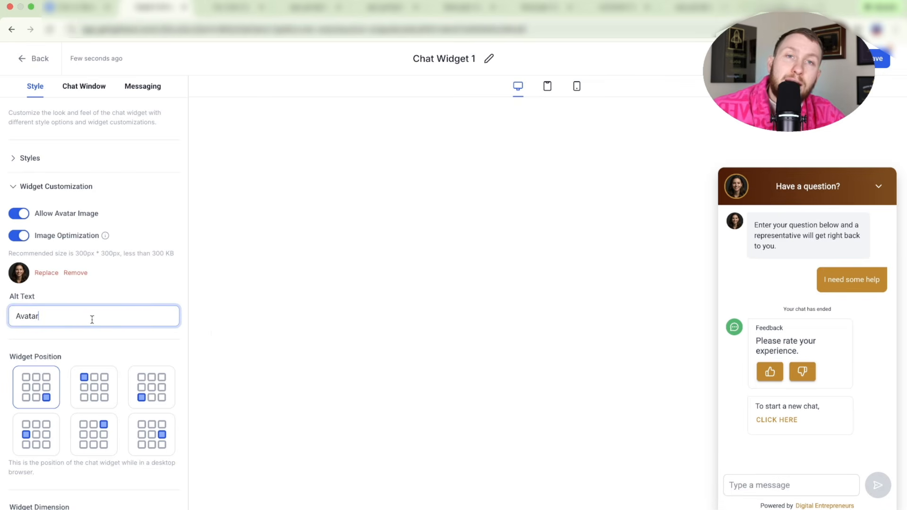
left_click(95, 406)
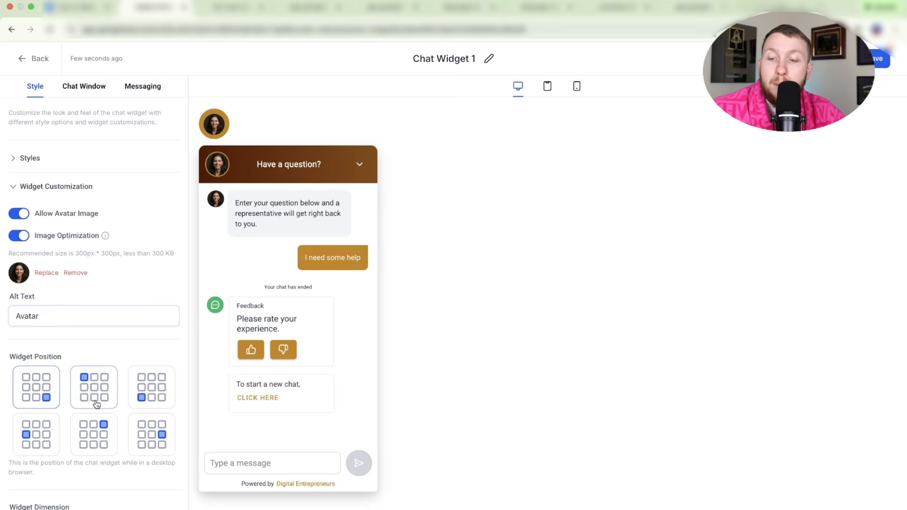
left_click(138, 399)
left_click(143, 432)
left_click(97, 434)
left_click(40, 436)
left_click(36, 398)
left_click(97, 395)
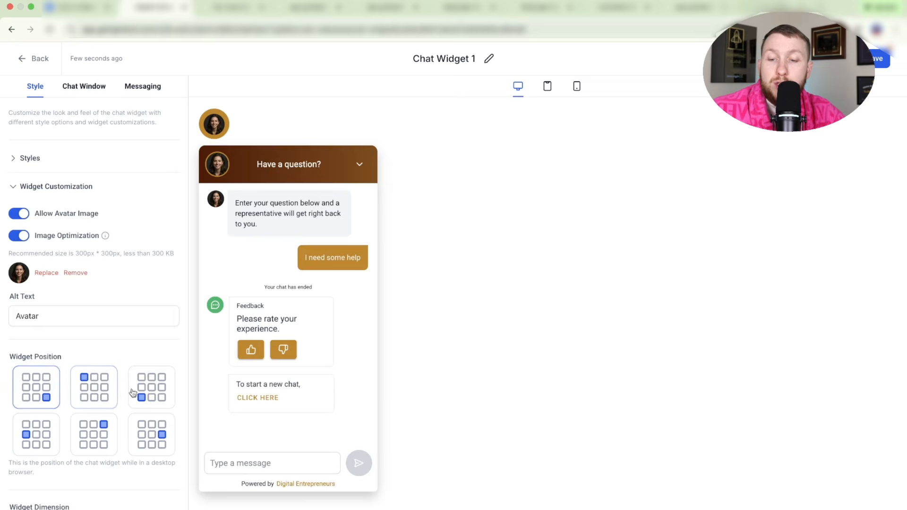
left_click(133, 393)
left_click(151, 433)
left_click(94, 433)
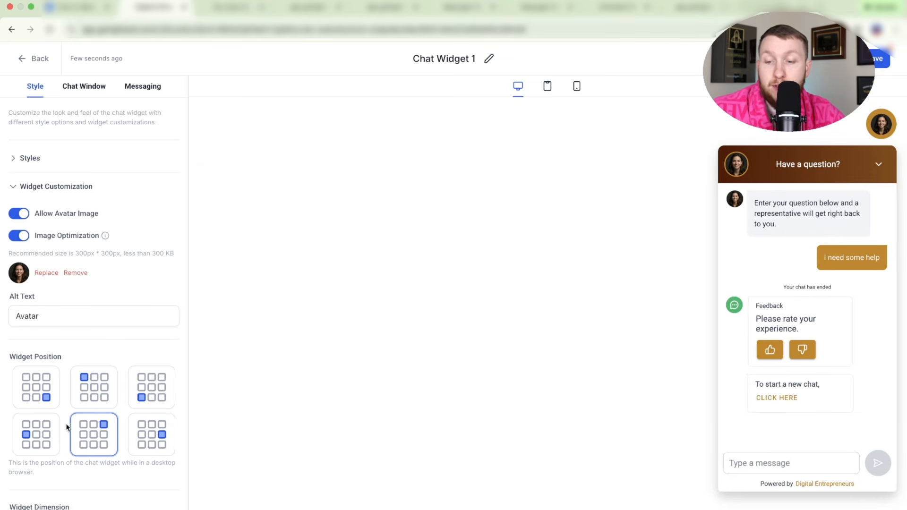
left_click(47, 393)
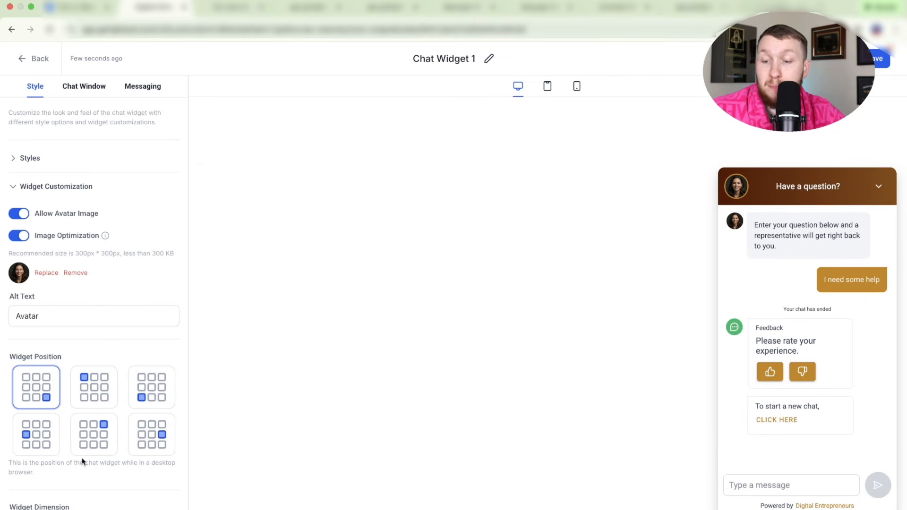
- Preview the widget on tablet, phone and desktop, then show Chat Window settings
scroll(124, 475, "down", 1)
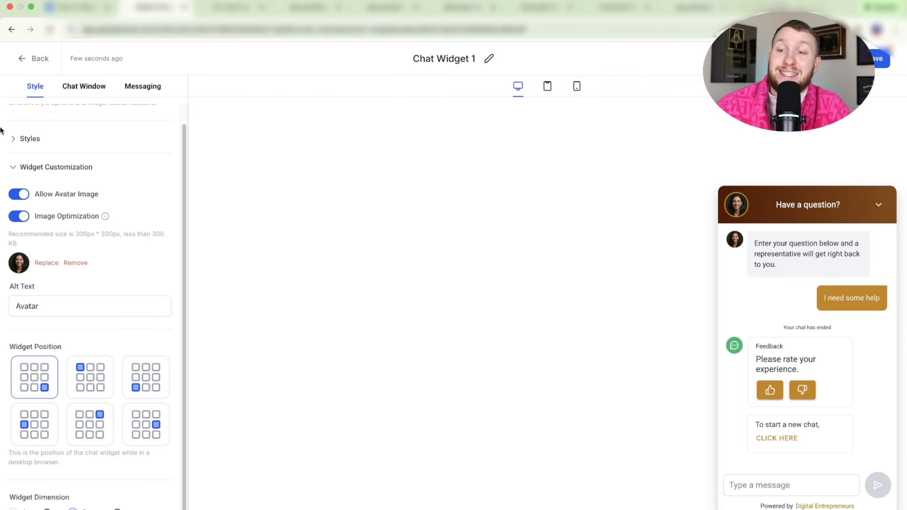
scroll(122, 295, "up", 1)
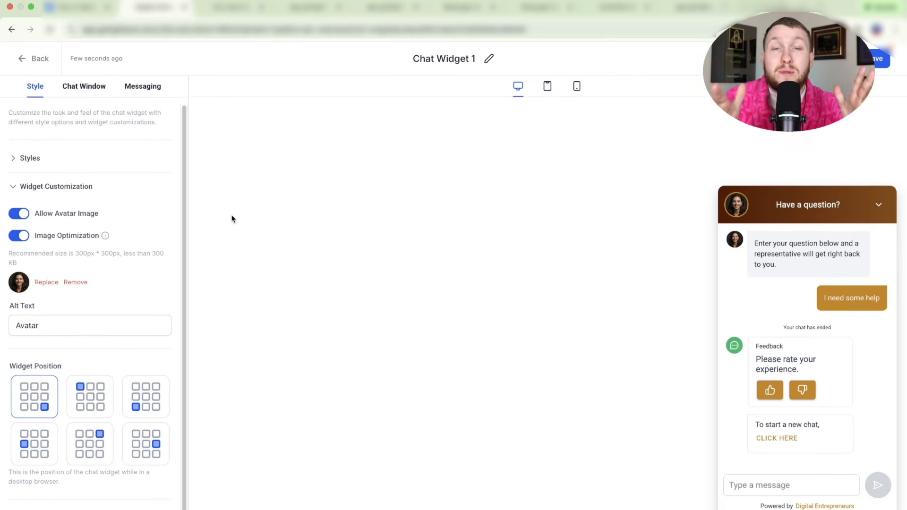
left_click(548, 90)
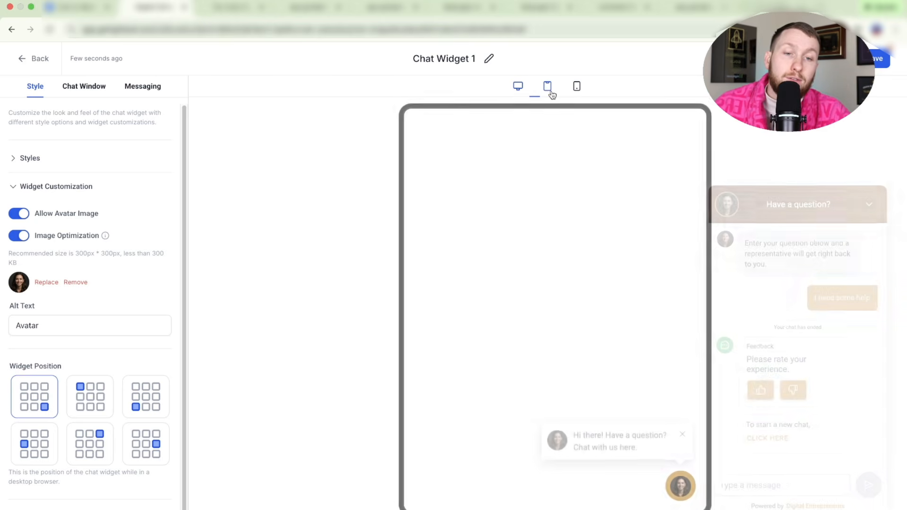
left_click(576, 90)
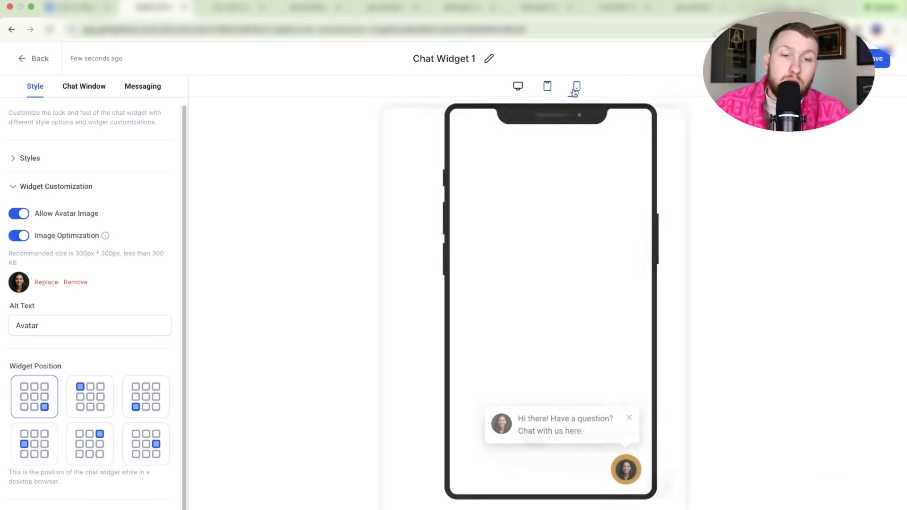
left_click(519, 88)
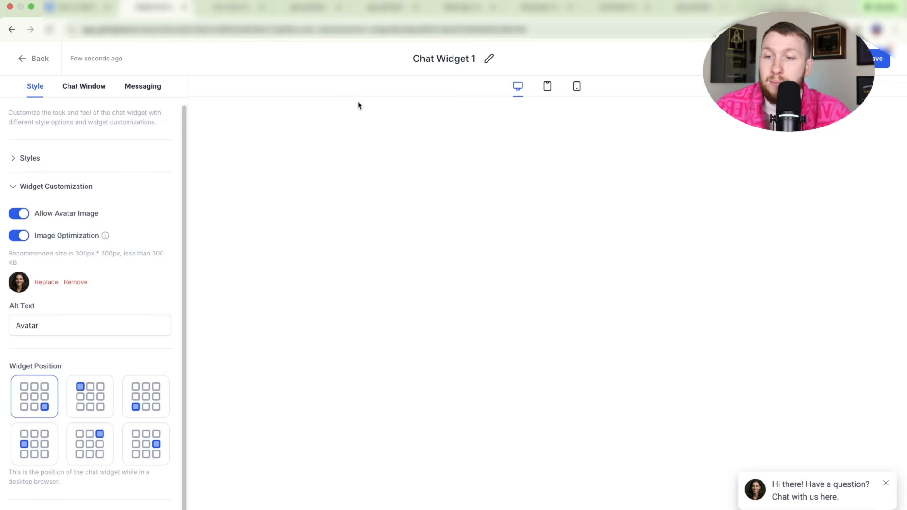
left_click(84, 88)
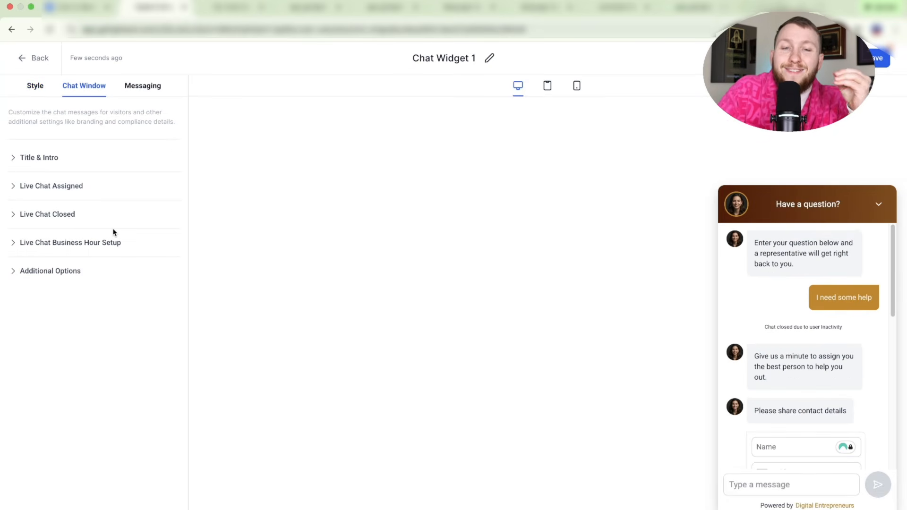
- Review the Title & Intro fields: chat window title, contact form fields, intro message and 'Send' button text
left_click(61, 161)
left_click(53, 208)
scroll(91, 211, "down", 2)
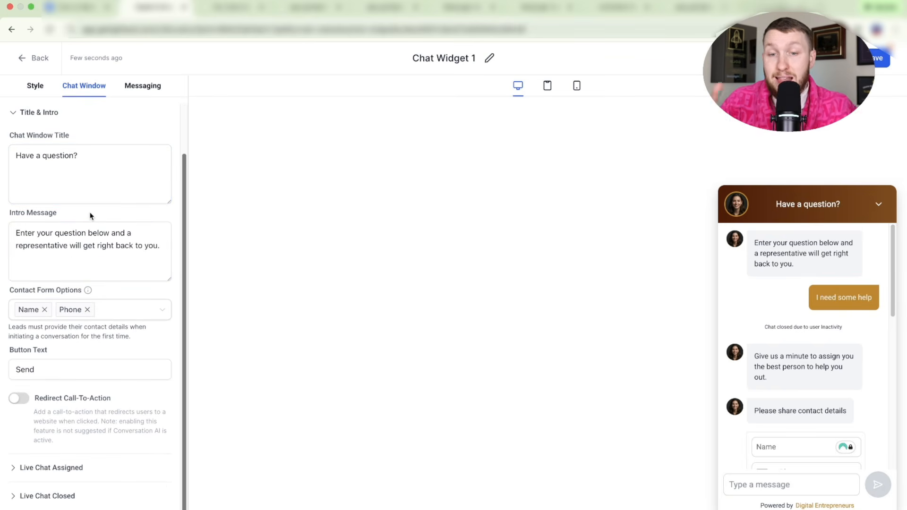
left_click(91, 164)
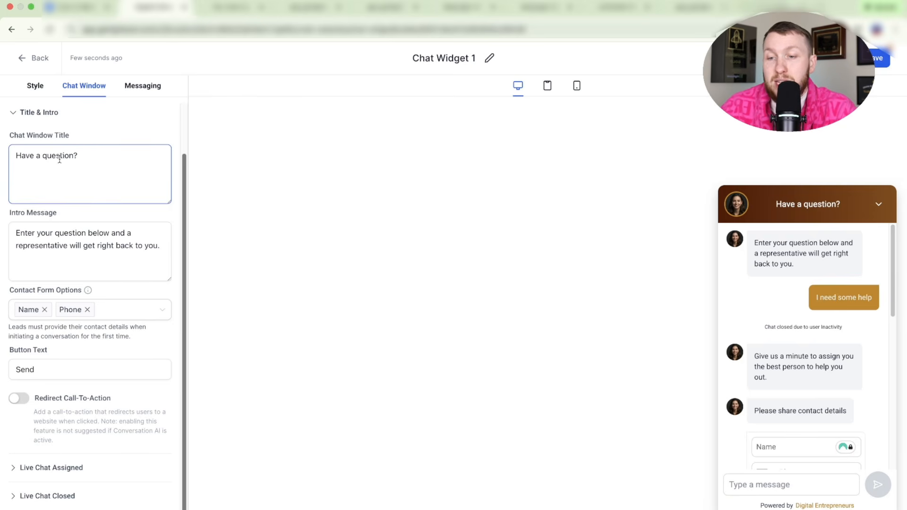
left_click(85, 316)
left_click(84, 314)
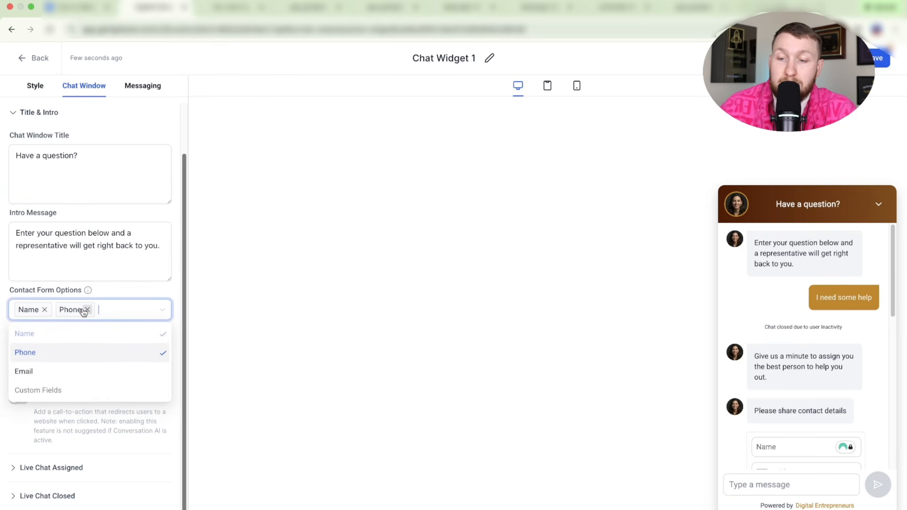
left_click(152, 278)
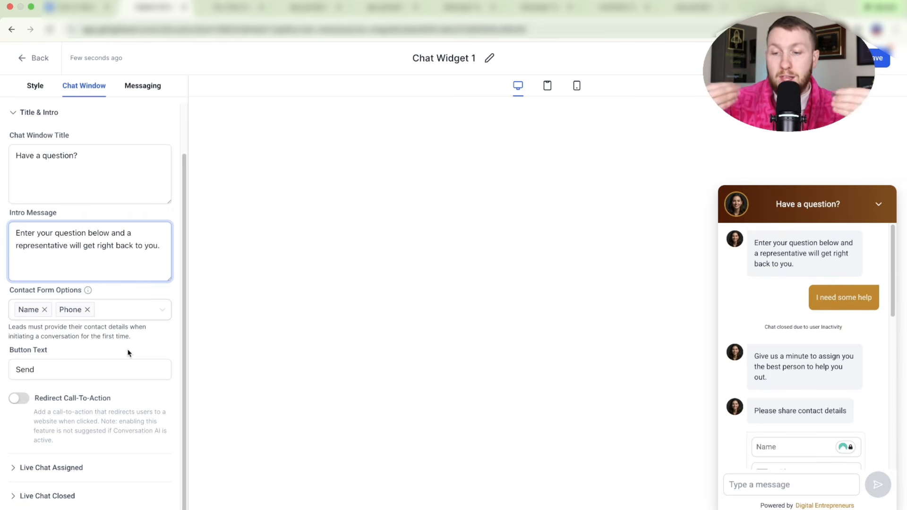
left_click(85, 368)
left_click_drag(85, 369, 19, 369)
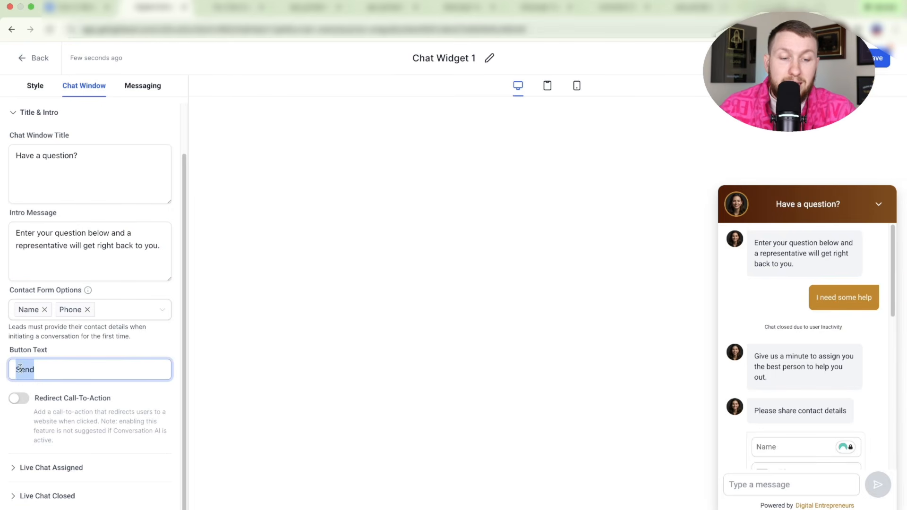
- Leave the Redirect Call-To-Action toggle switched off after briefly turning it on
left_click(27, 404)
scroll(41, 411, "down", 4)
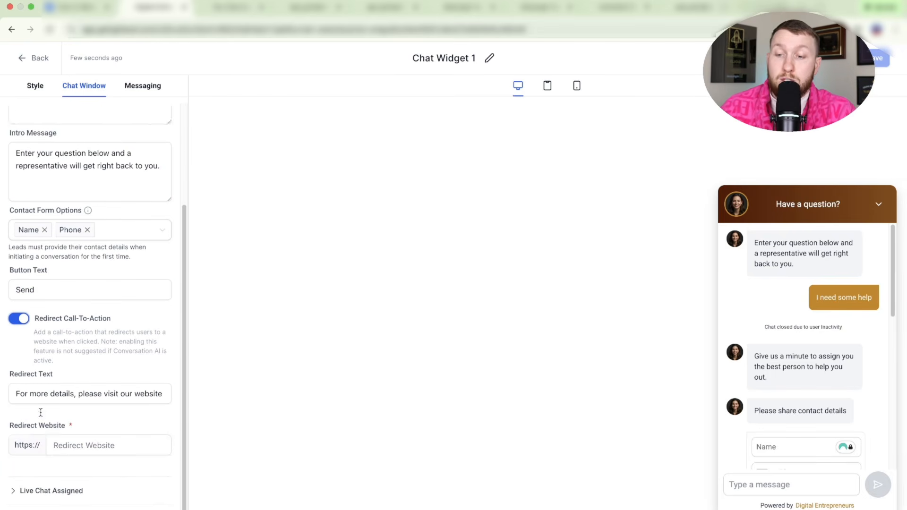
scroll(17, 347, "up", 2)
left_click(17, 342)
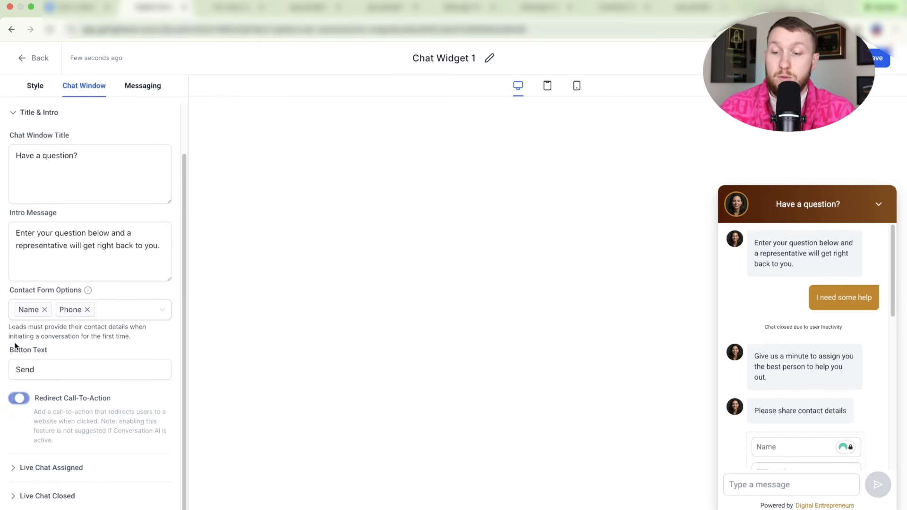
scroll(65, 324, "up", 2)
- Recheck the chat window title and intro message, then expand the Live Chat Assigned settings
left_click(75, 246)
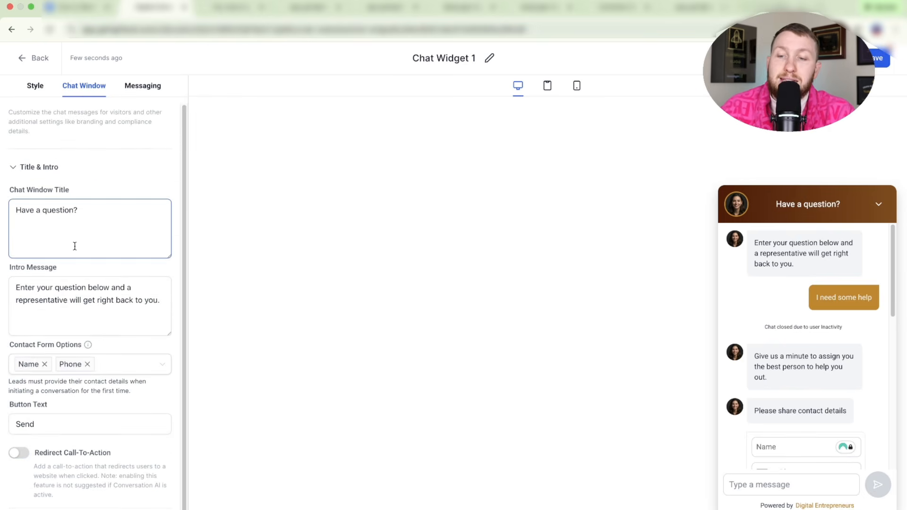
scroll(75, 246, "down", 2)
left_click(75, 245)
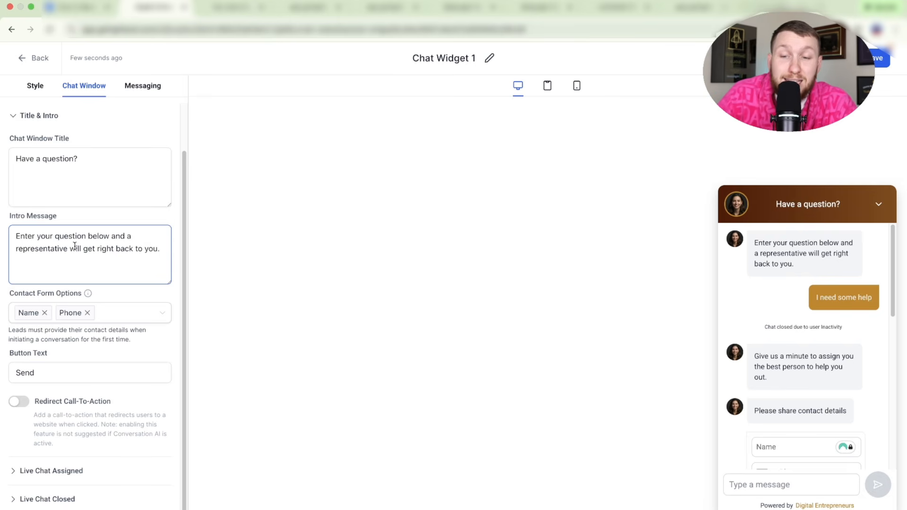
left_click_drag(108, 236, 82, 236)
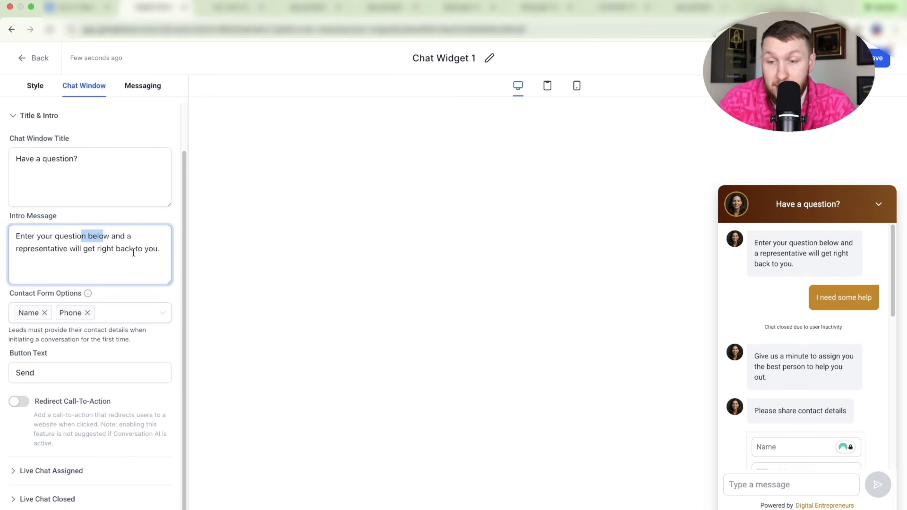
left_click(132, 279)
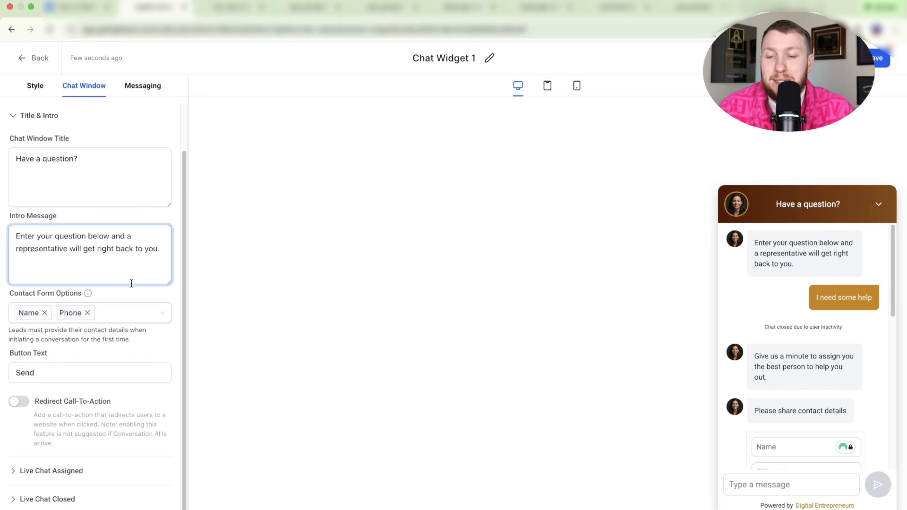
left_click(75, 470)
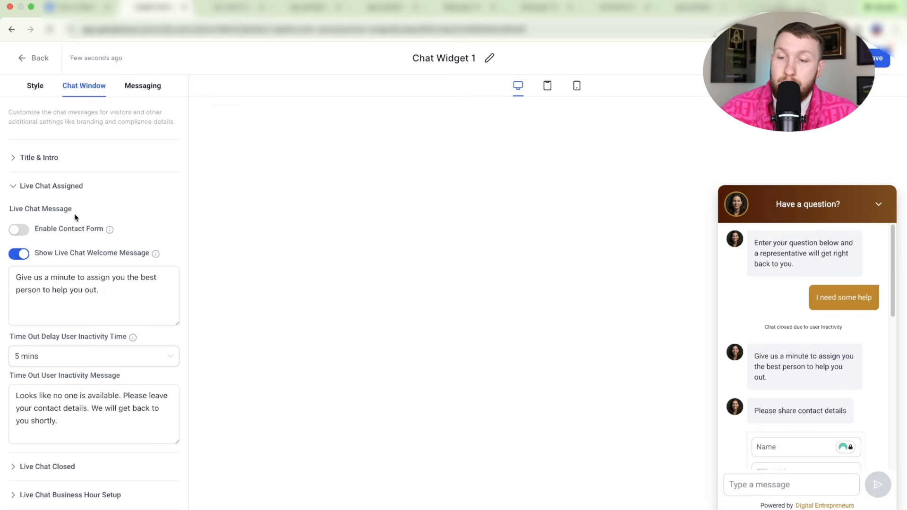
- Keep the assigned-chat contact form off and switch the live chat welcome message off
left_click(18, 231)
left_click(18, 231)
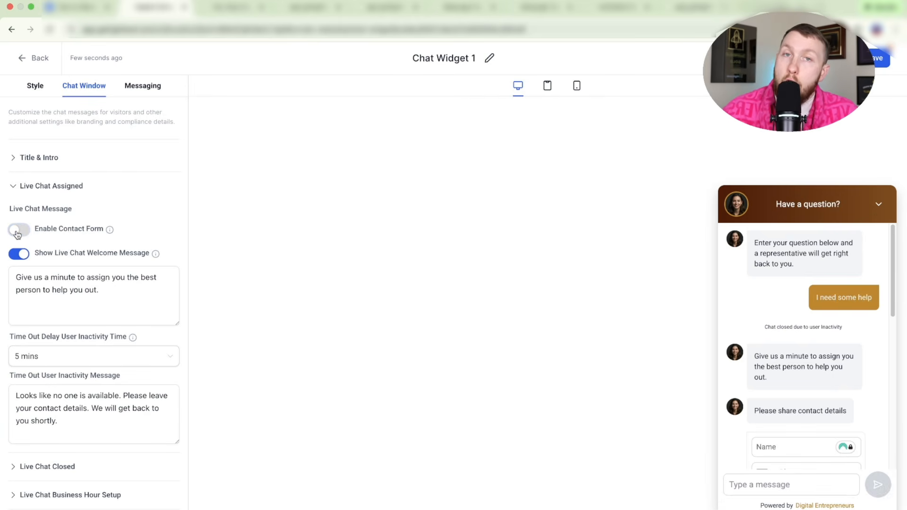
left_click(24, 255)
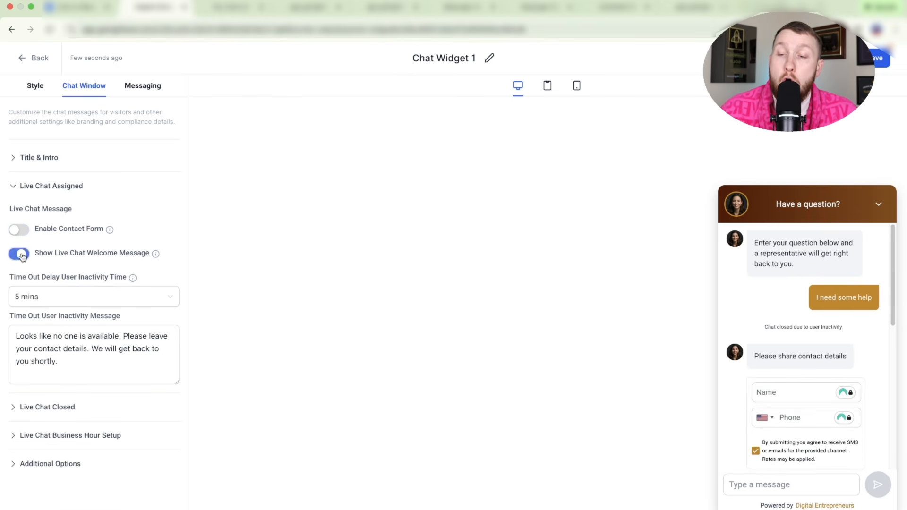
mouse_move(158, 255)
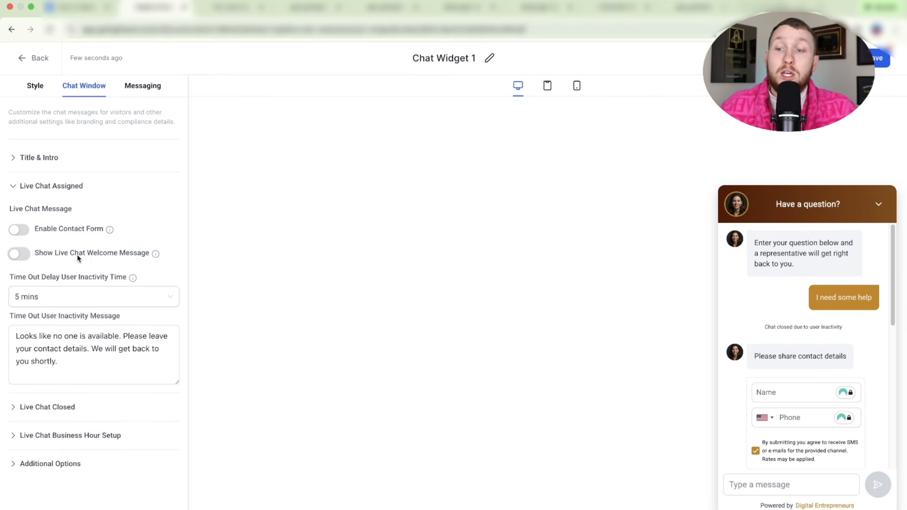
left_click(19, 255)
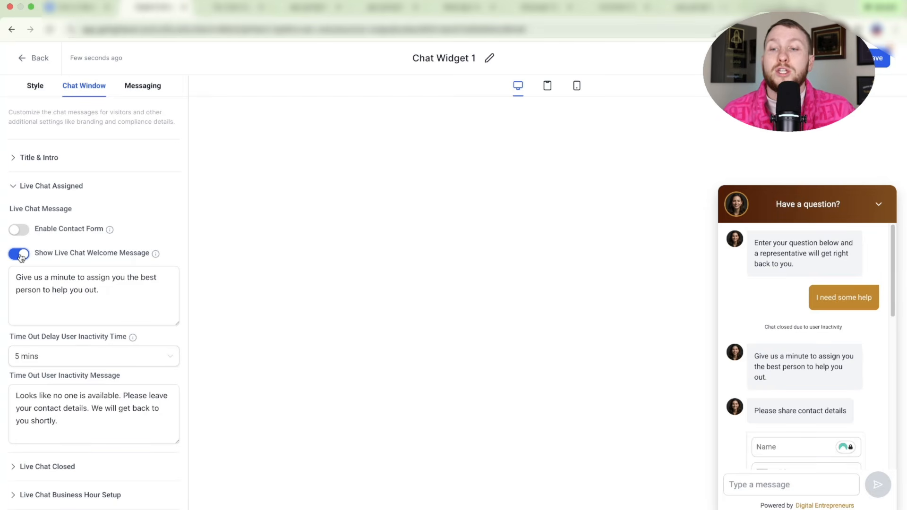
left_click(20, 256)
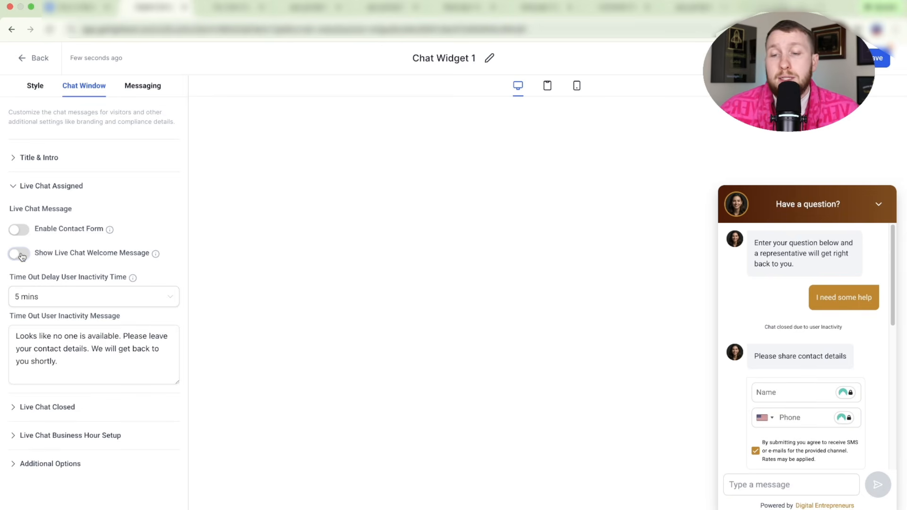
- Leave the inactivity timeout at 5 mins and expand Live Chat Closed and Business Hour Setup
left_click(64, 294)
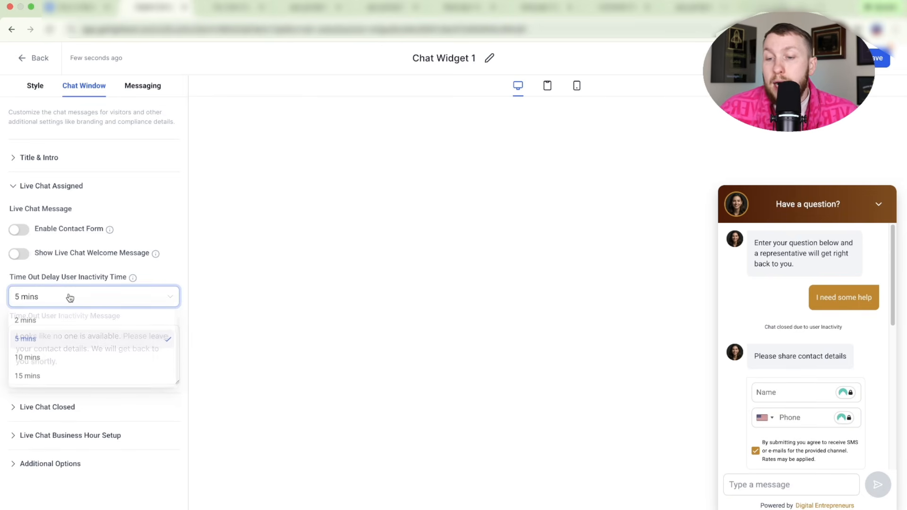
left_click(158, 289)
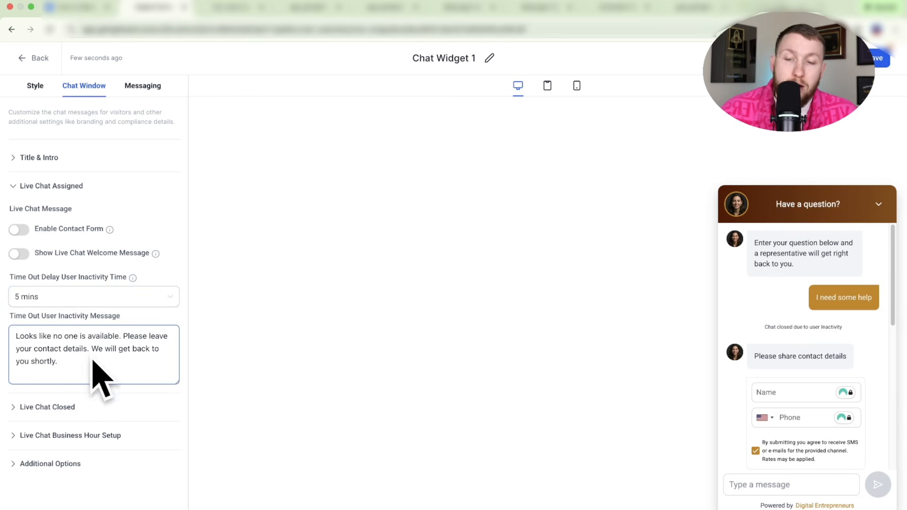
left_click(91, 408)
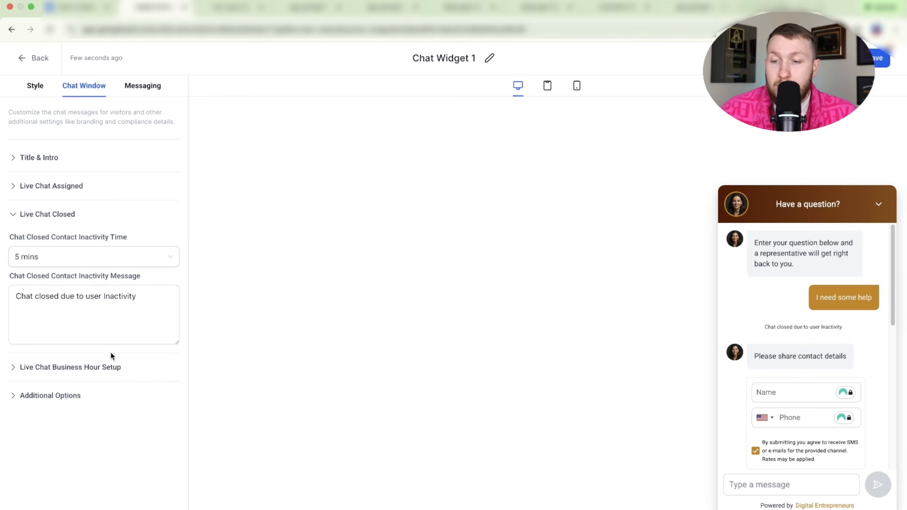
left_click(91, 368)
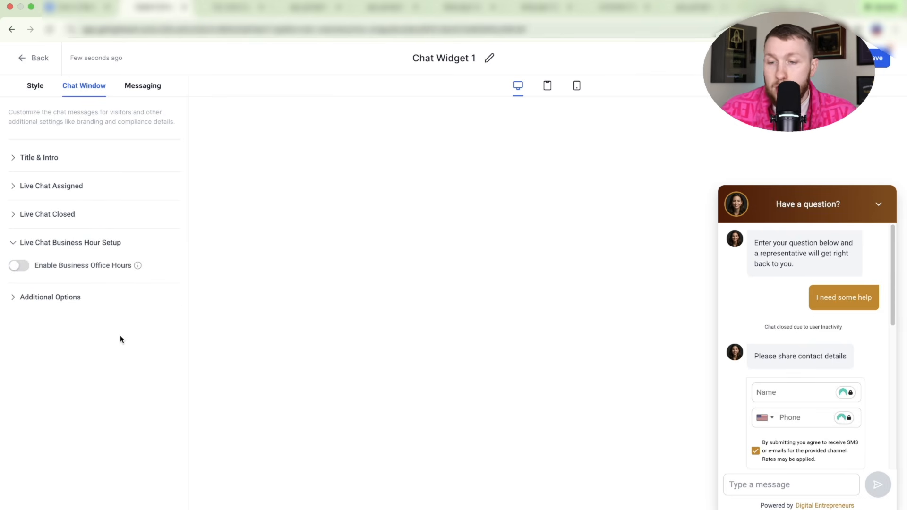
- Keep Enable Business Office Hours disabled after toggling it, and expand Additional Options
left_click(13, 266)
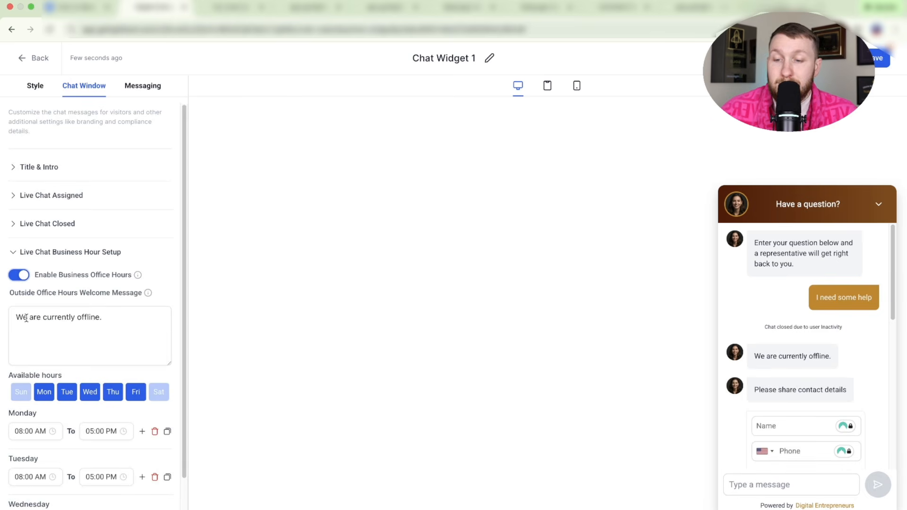
scroll(82, 409, "down", 2)
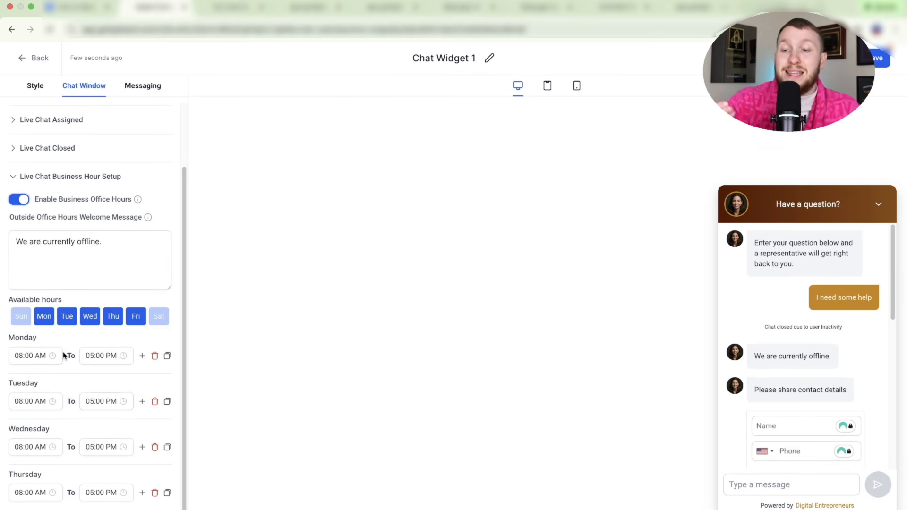
scroll(15, 274, "up", 2)
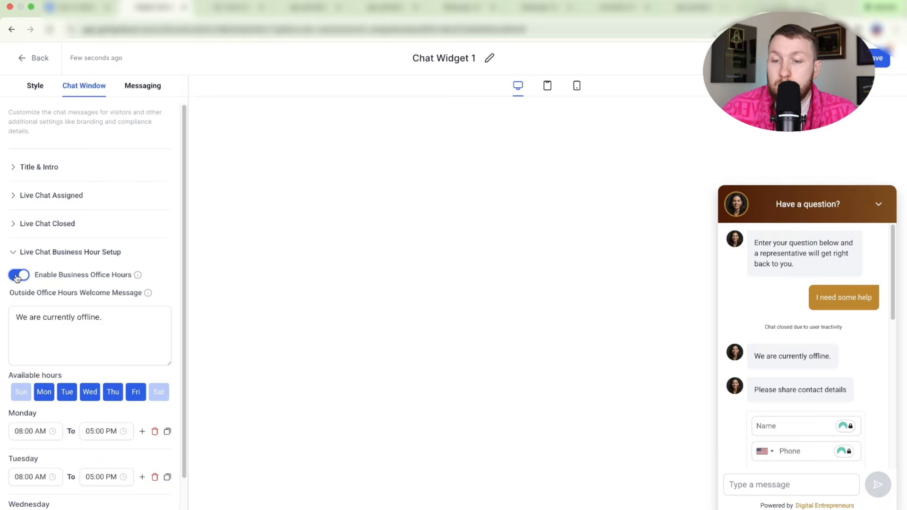
left_click(16, 274)
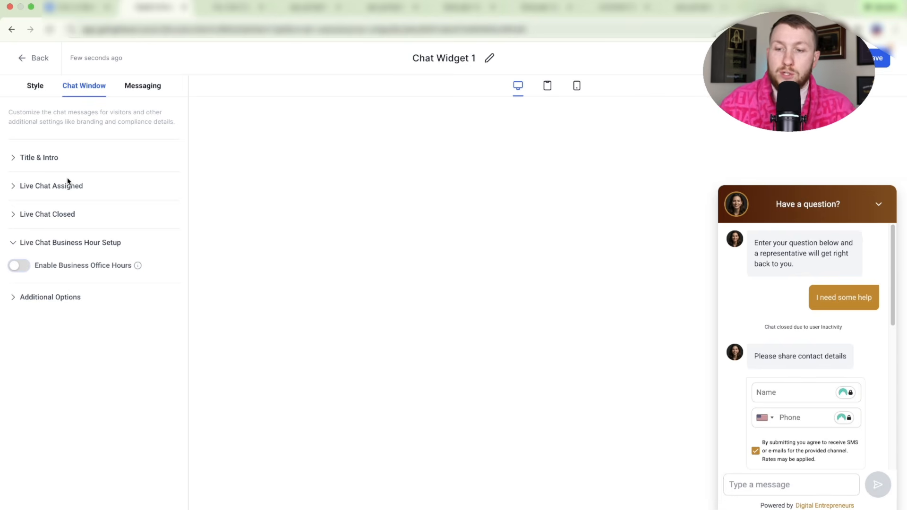
left_click(21, 297)
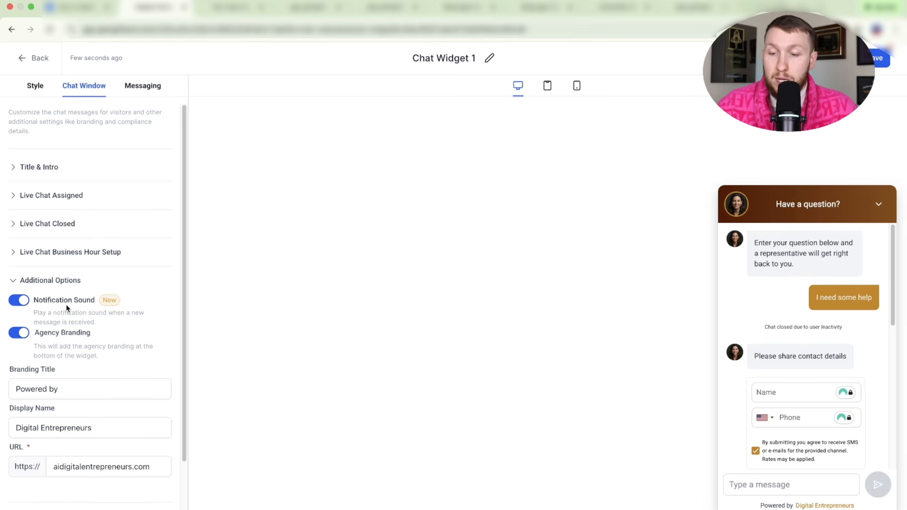
- Leave notification sound and agency branding both switched on after toggling each
left_click(22, 302)
left_click(24, 305)
left_click(21, 333)
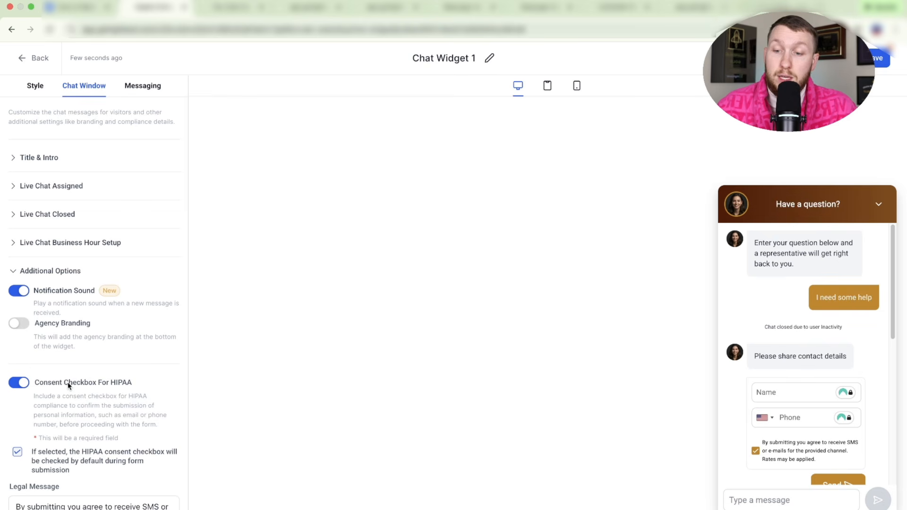
left_click(26, 327)
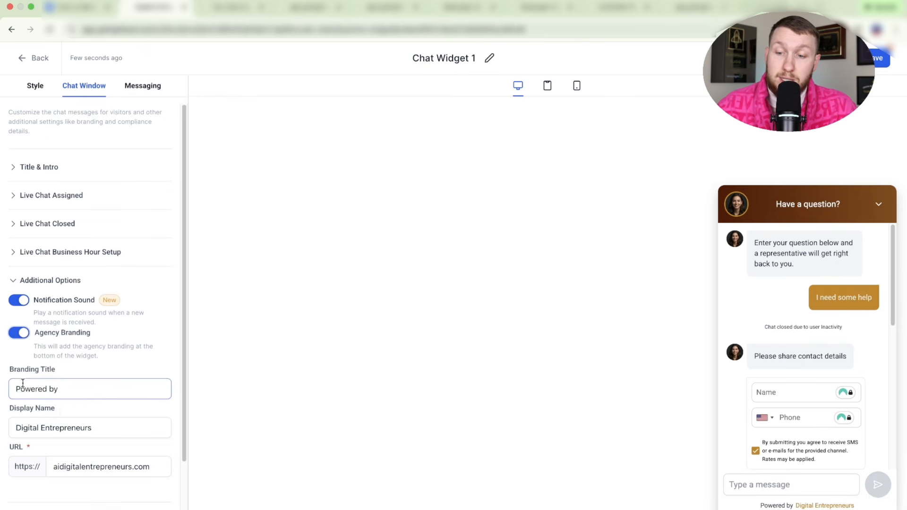
left_click(20, 333)
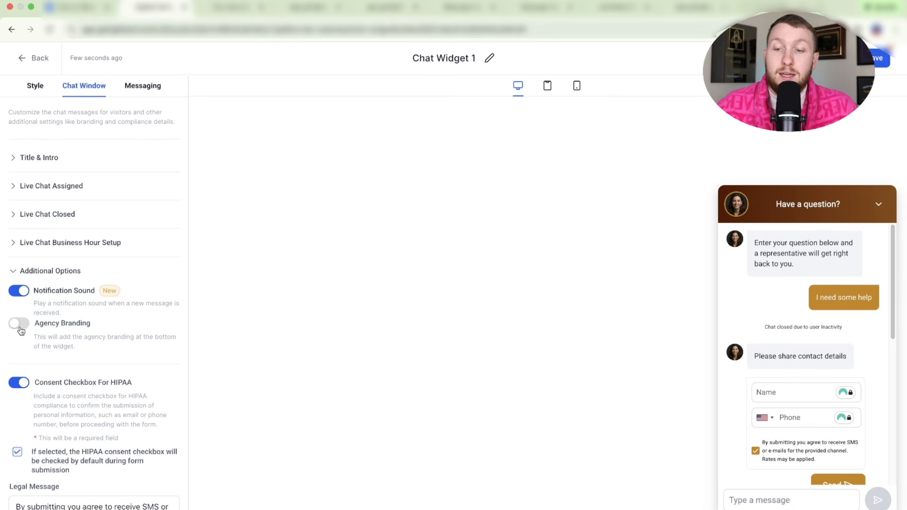
left_click(19, 325)
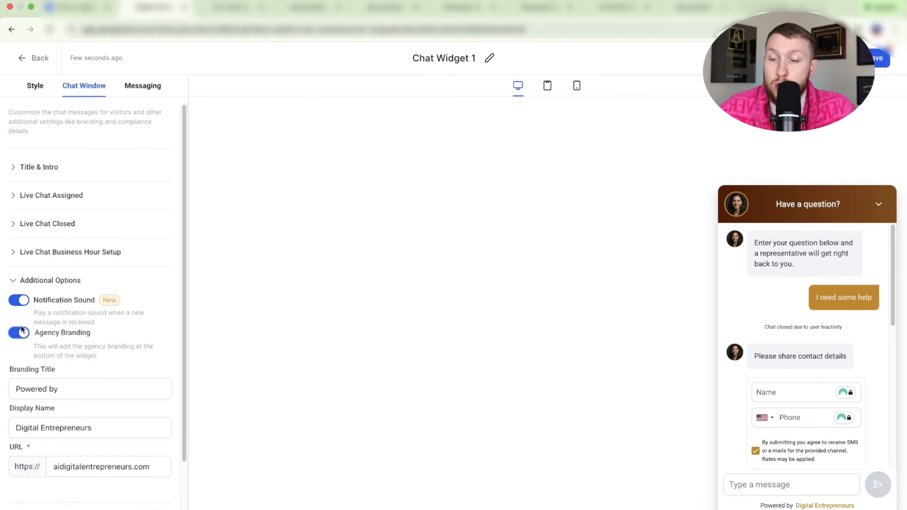
- Review the 'Powered by' Branding Title, 'Digital Entrepreneurs' Display Name and branding URL fields
left_click(64, 391)
triple_click(52, 388)
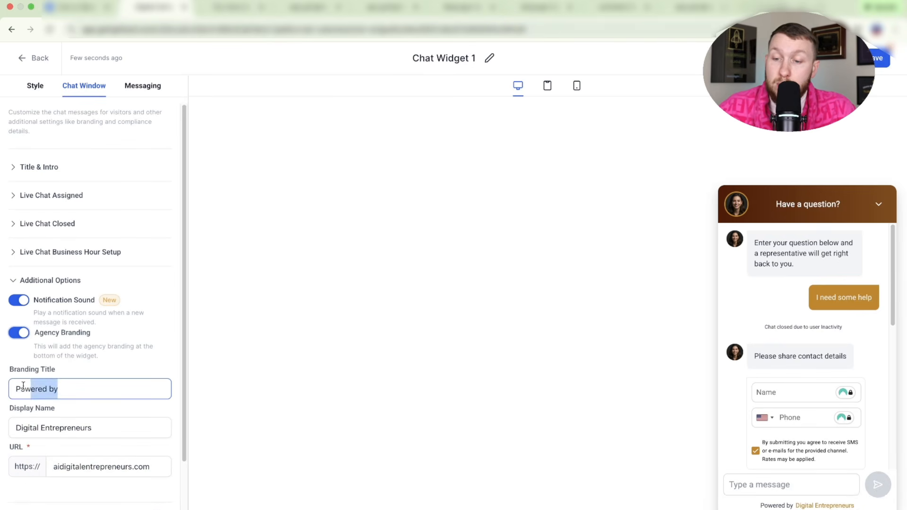
left_click(64, 389)
left_click(94, 427)
mouse_move(87, 426)
left_mouse_down()
mouse_move(2, 429)
mouse_move(93, 428)
left_mouse_up()
left_click(102, 461)
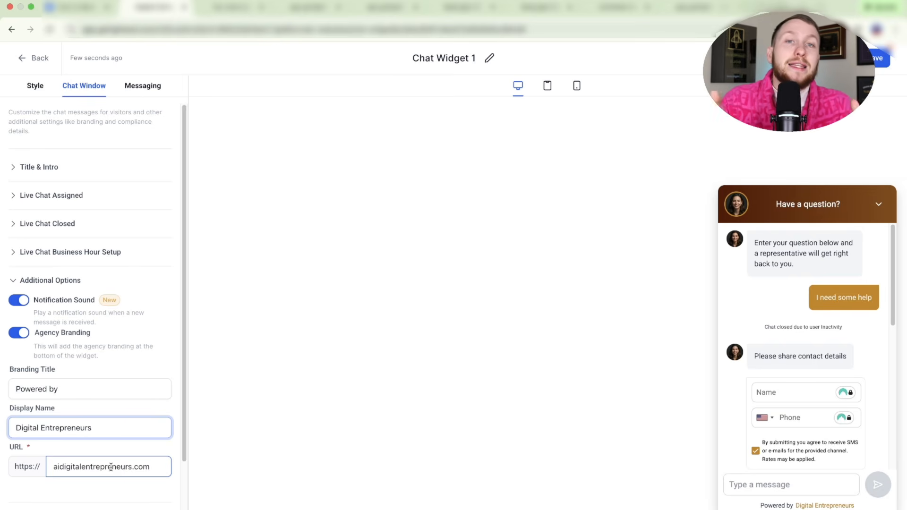
left_click(115, 435)
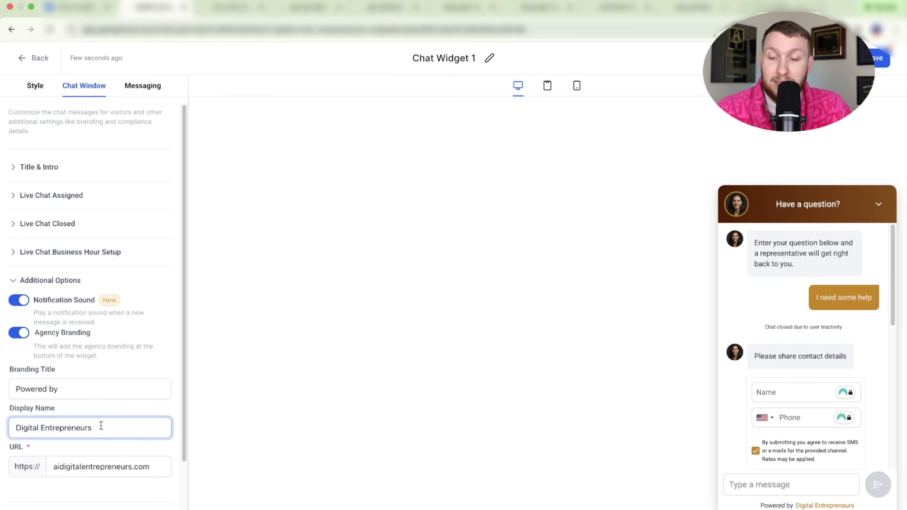
mouse_move(101, 427)
left_mouse_down()
mouse_move(7, 440)
mouse_move(103, 432)
left_mouse_up()
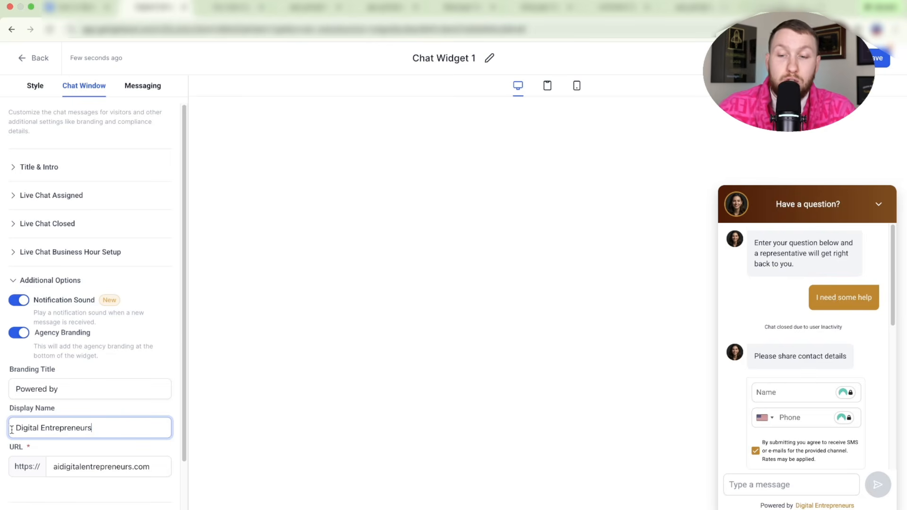
- Recheck agency branding and the Display Name, then move to the widget's Messaging settings
left_click(13, 334)
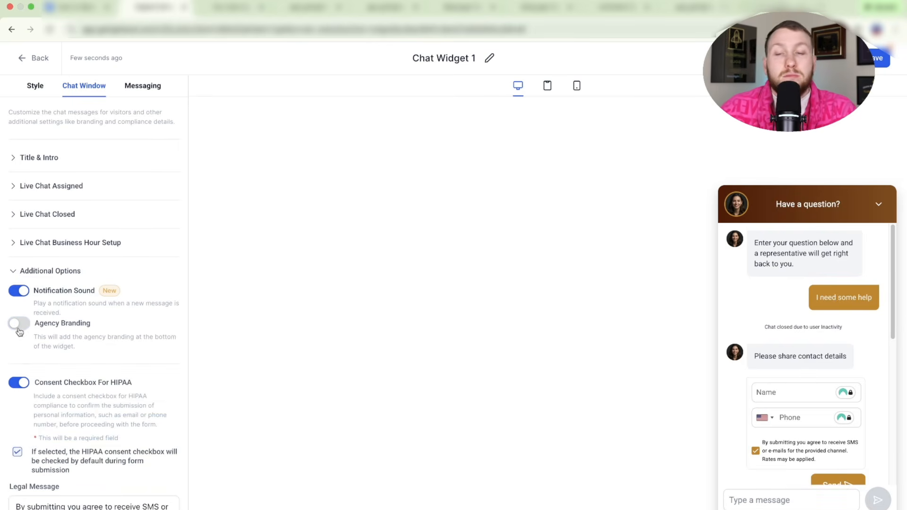
left_click(12, 330)
left_click(101, 427)
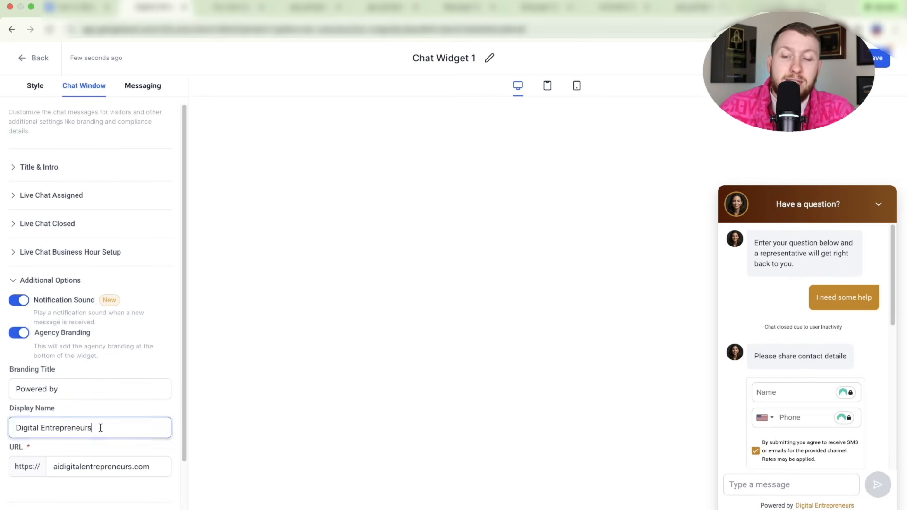
key("ctrl+a")
scroll(87, 464, "down", 3)
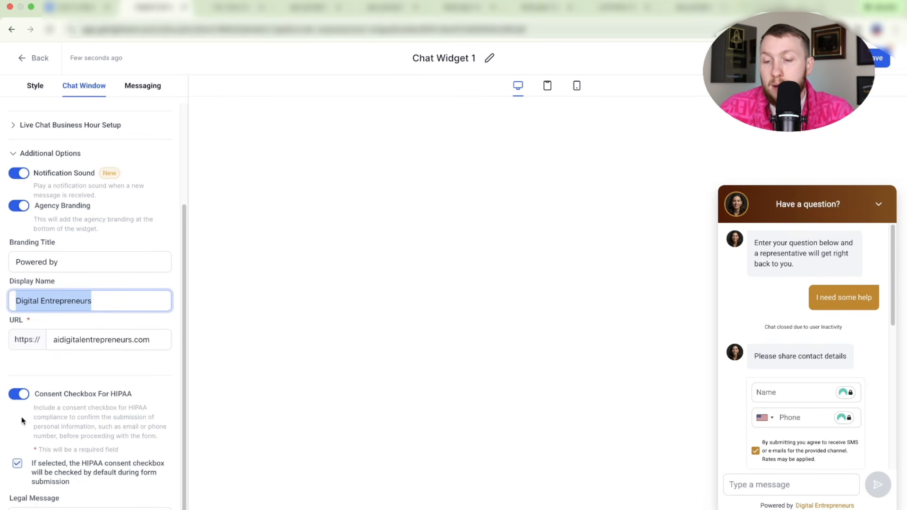
scroll(179, 350, "up", 3)
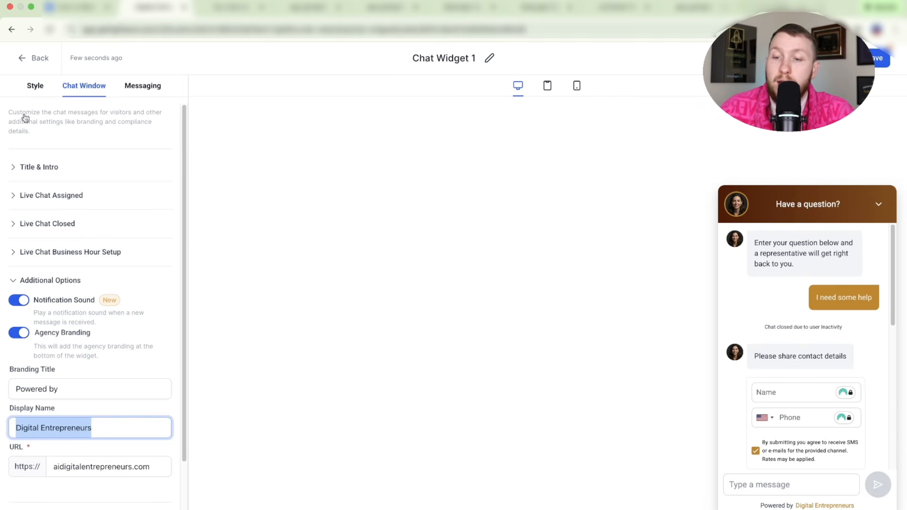
left_click(153, 368)
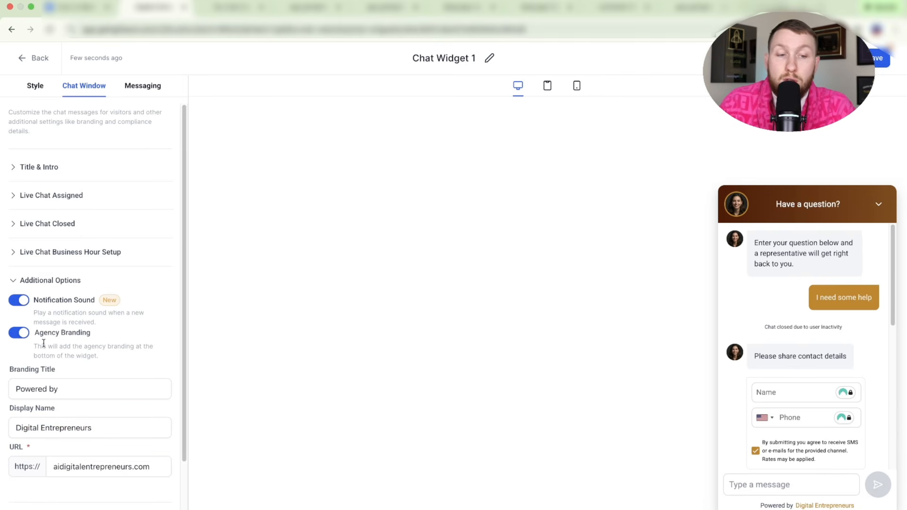
scroll(117, 367, "down", 3)
scroll(117, 368, "up", 3)
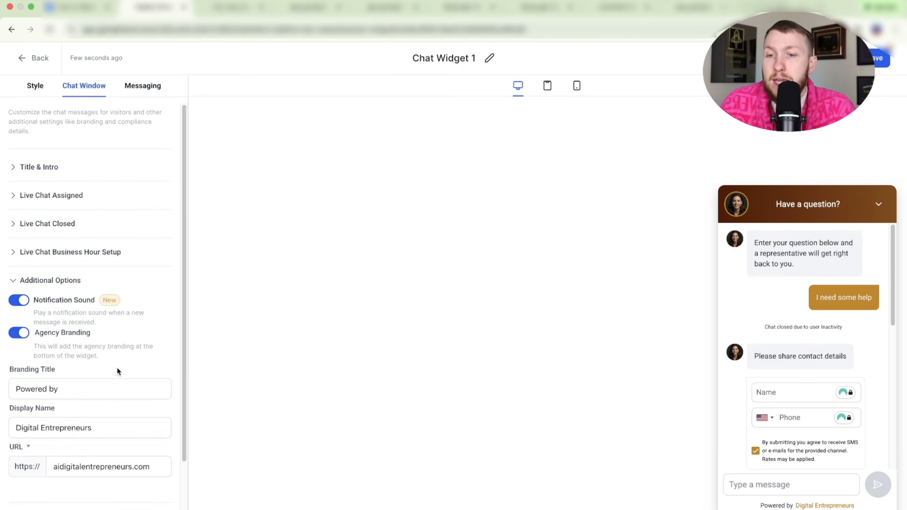
left_click(142, 84)
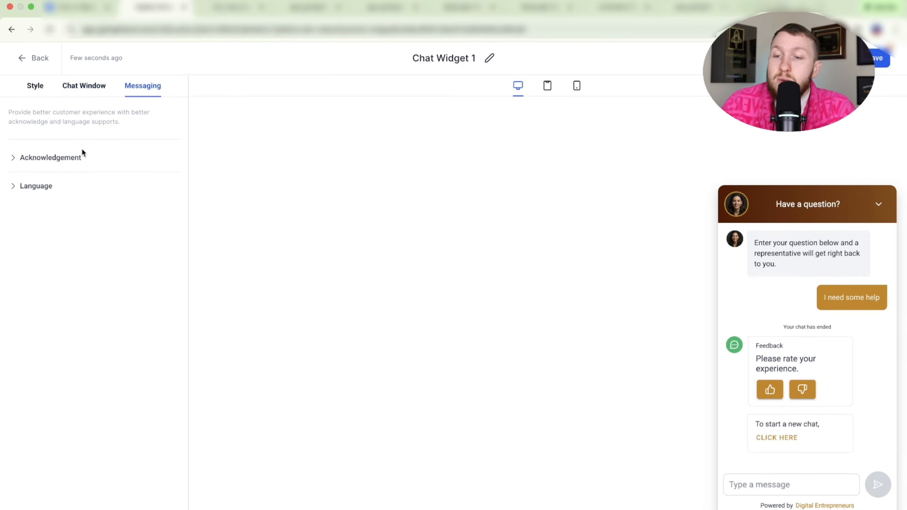
- Look through the Acknowledgement, Feedback and Feedback Submission Note messages, then collapse Acknowledgement
left_click(76, 163)
left_click(41, 242)
scroll(81, 229, "down", 1)
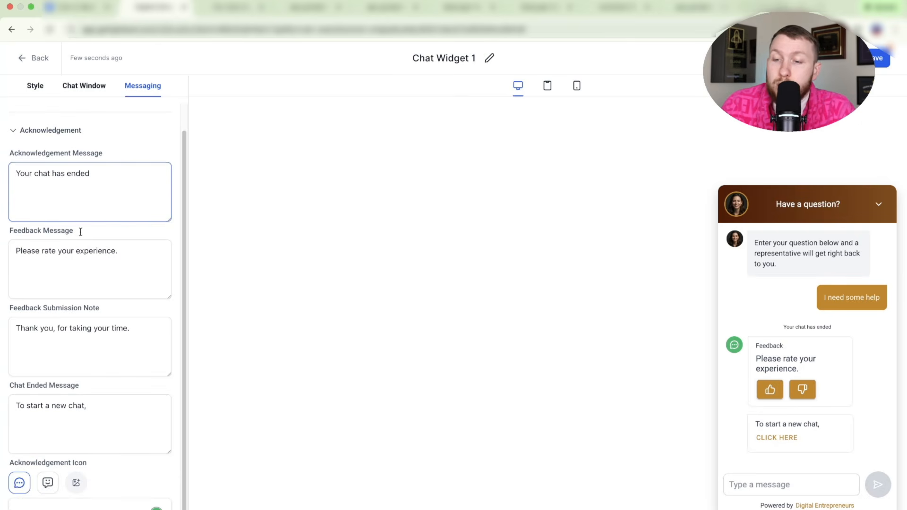
left_click(81, 235)
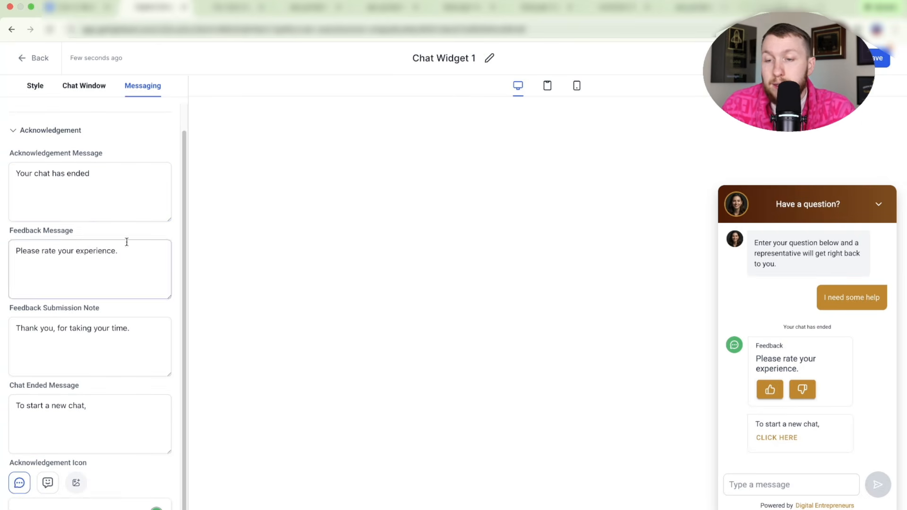
left_click(21, 368)
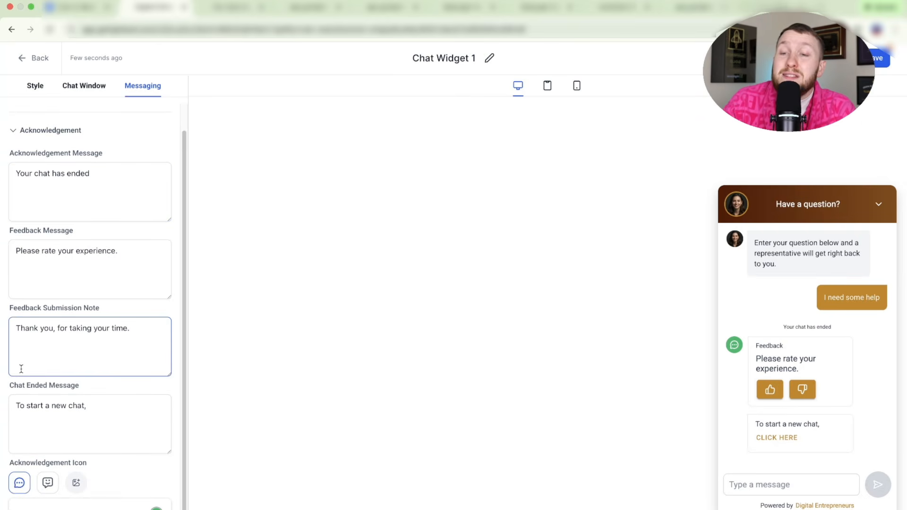
left_click(50, 130)
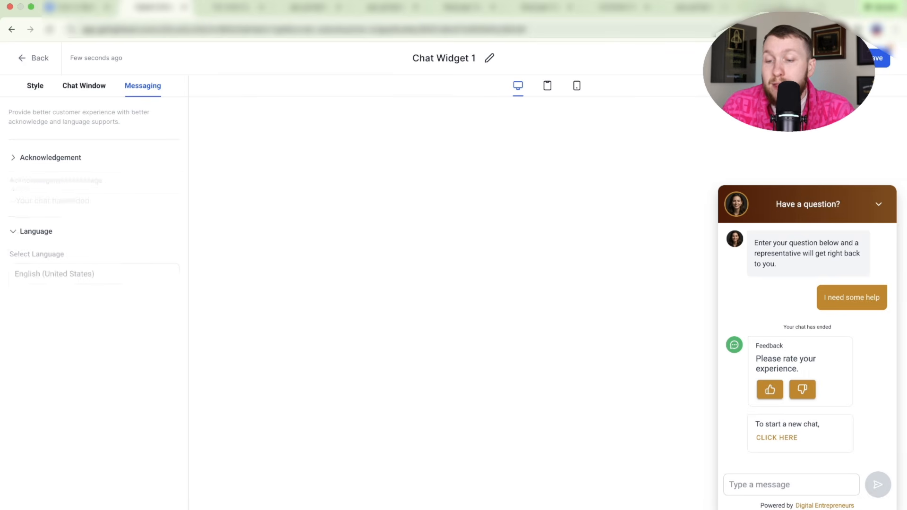
- Try German (Germany) and English (United Kingdom) as widget language, ending on English (United States)
left_click(146, 225)
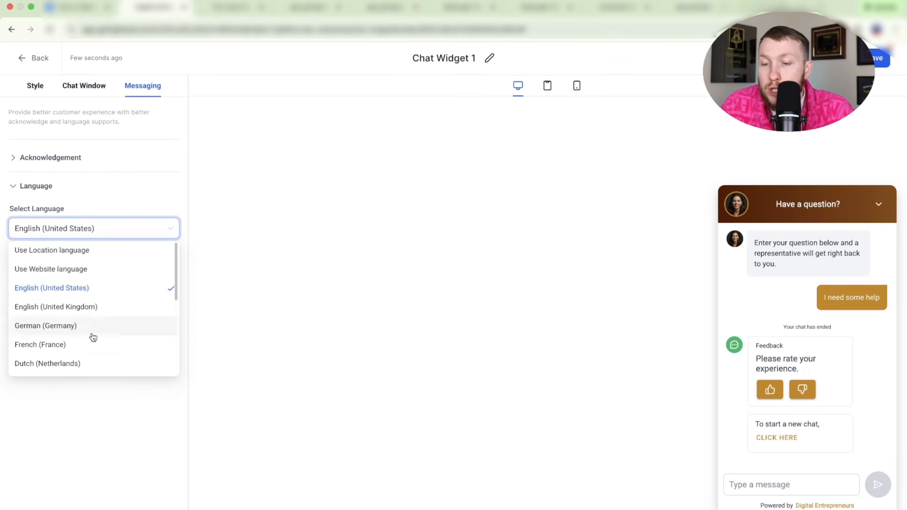
scroll(92, 336, "down", 5)
scroll(92, 337, "up", 3)
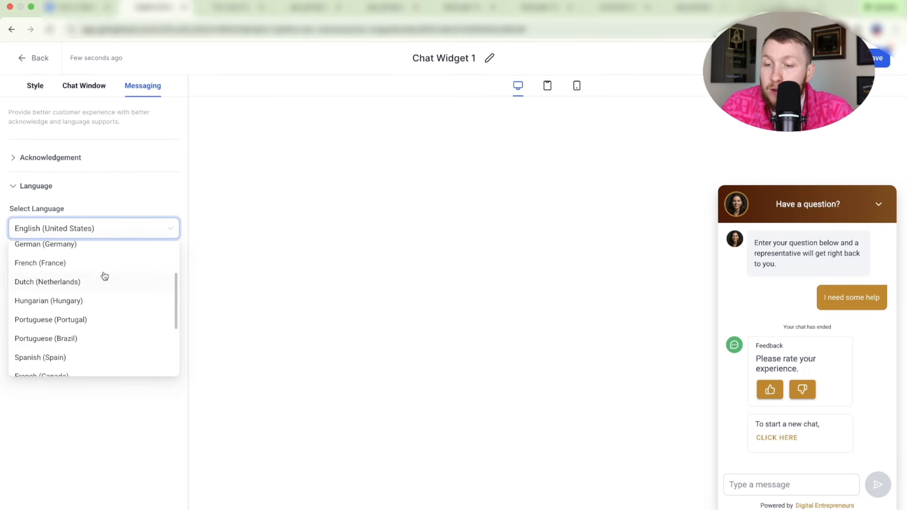
left_click(105, 248)
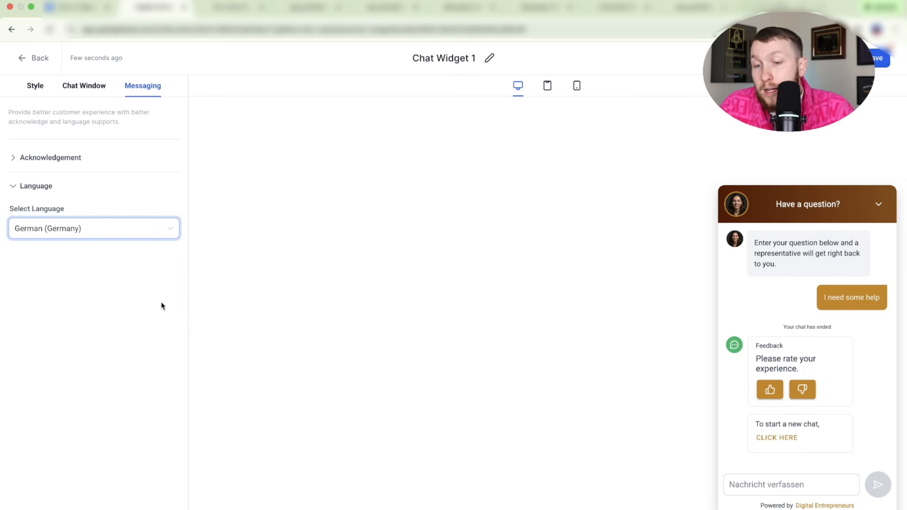
left_click(163, 223)
scroll(50, 300, "up", 3)
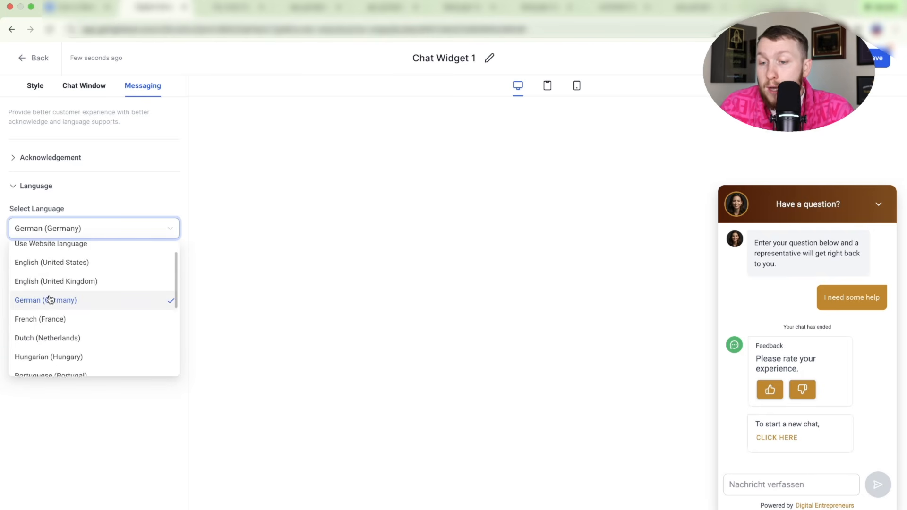
scroll(87, 280, "up", 1)
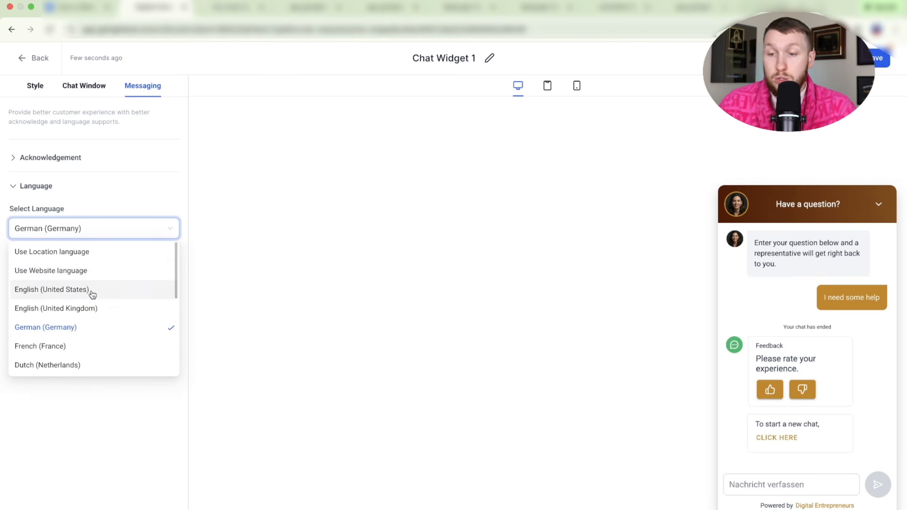
left_click(91, 293)
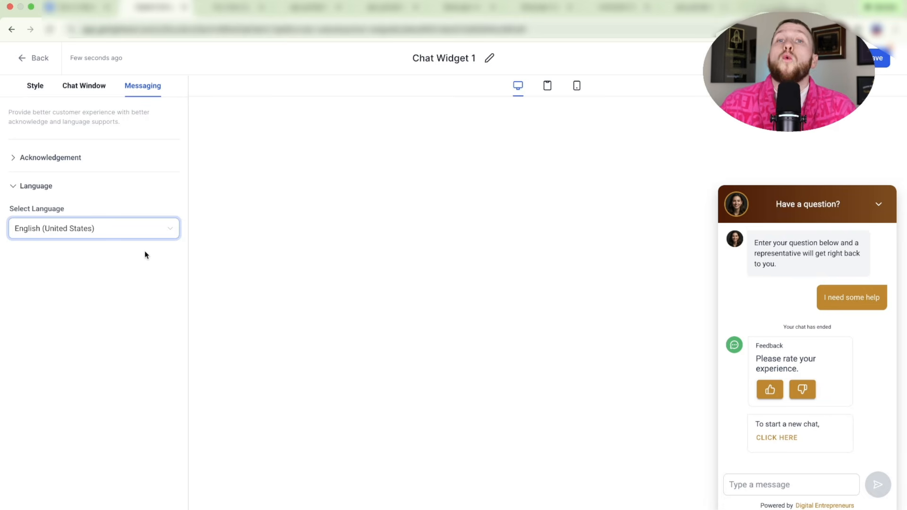
left_click(148, 234)
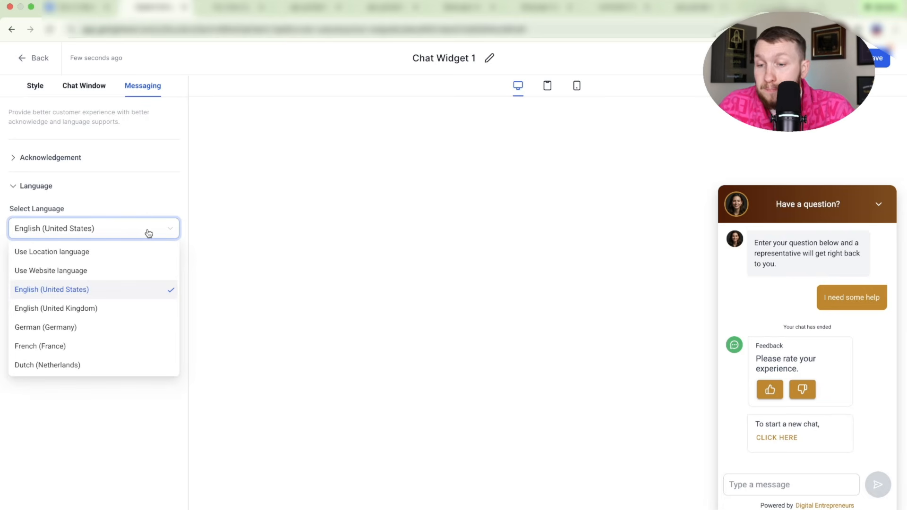
left_click(132, 315)
left_click(133, 235)
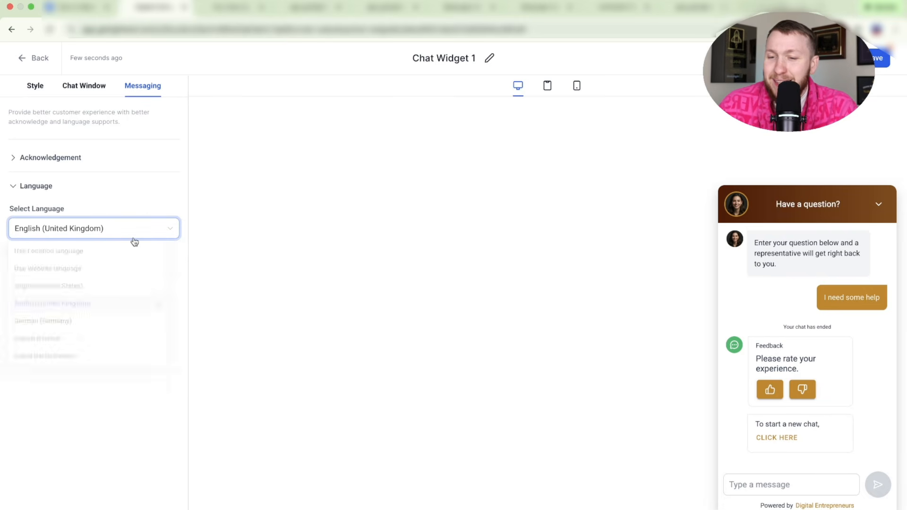
left_click(114, 294)
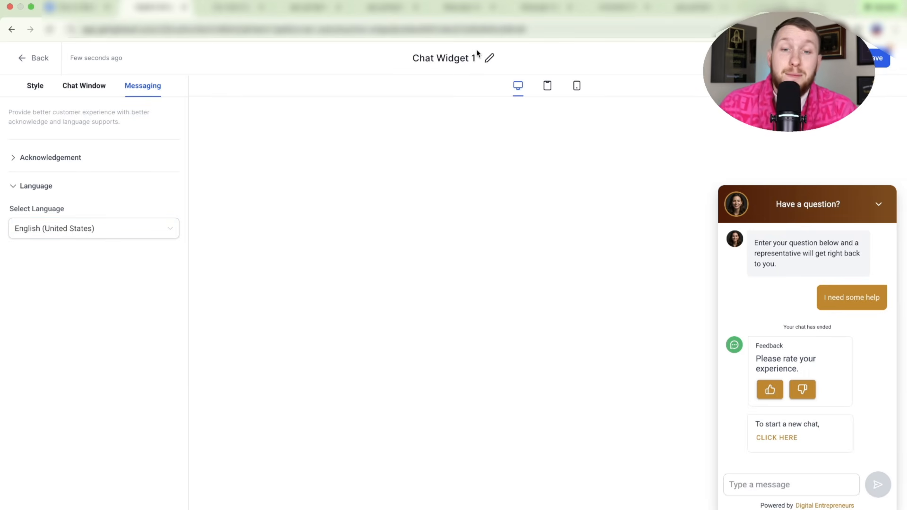
- Rename Chat Widget 1 to 'Dental Chatwidget' and save the widget
triple_click(463, 58)
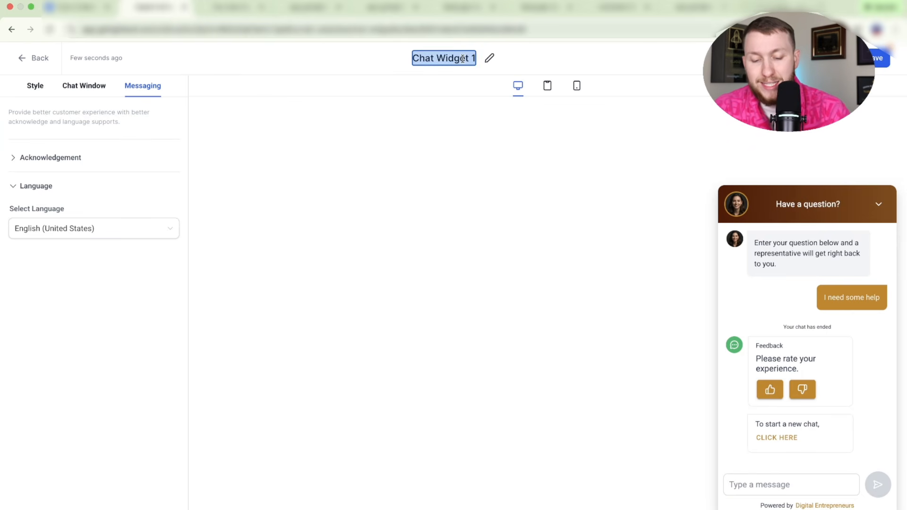
type("Dental Chatw")
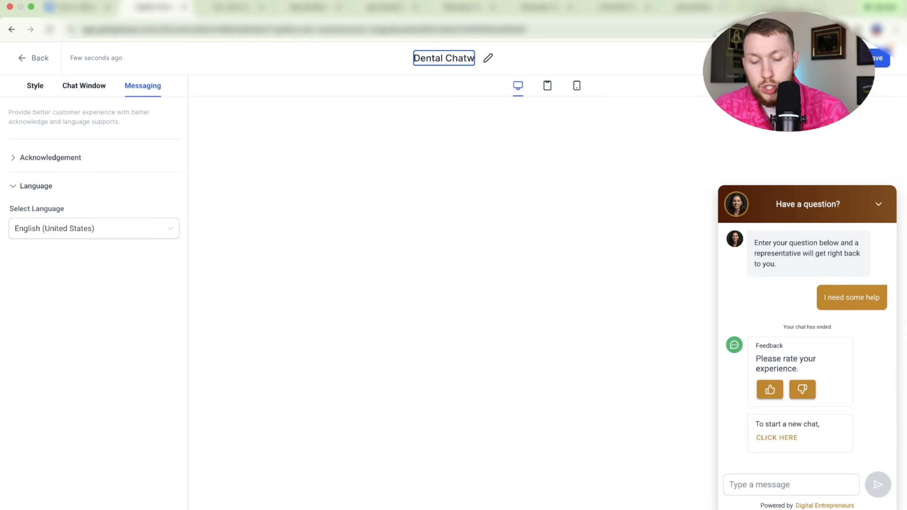
type("idget")
key("Return")
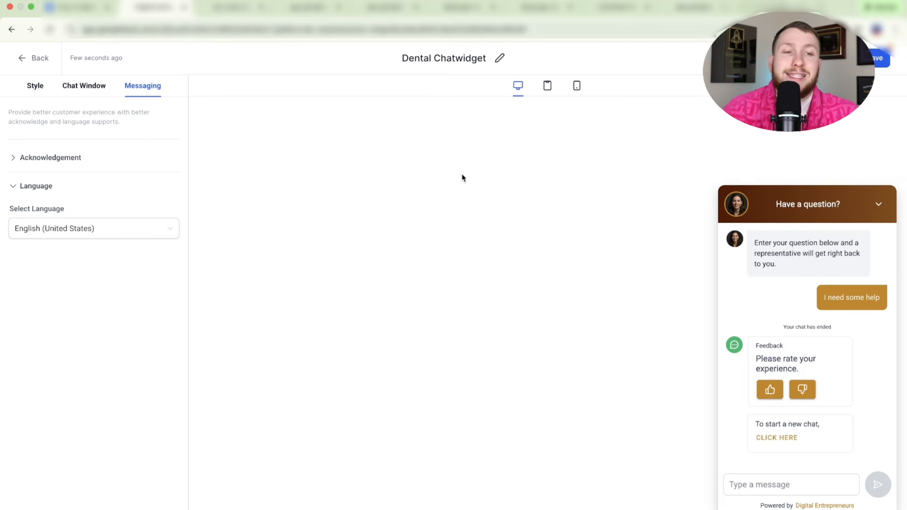
left_click(886, 66)
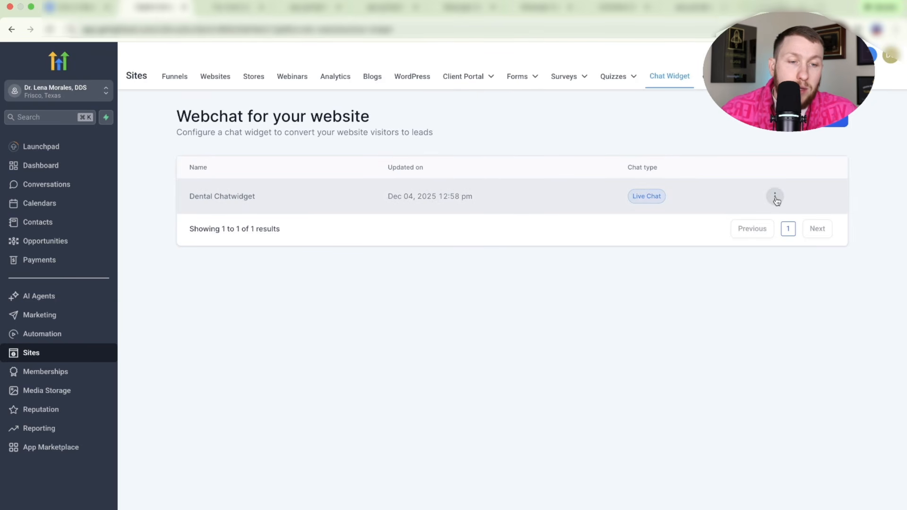
- Check the Dental Chatwidget row's actions, then start a new chat widget to show chat types
left_click(775, 197)
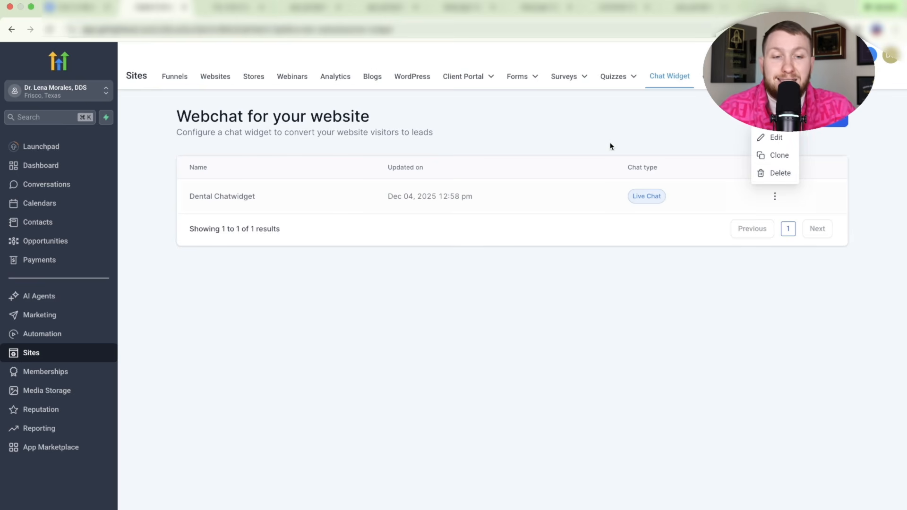
left_click(588, 141)
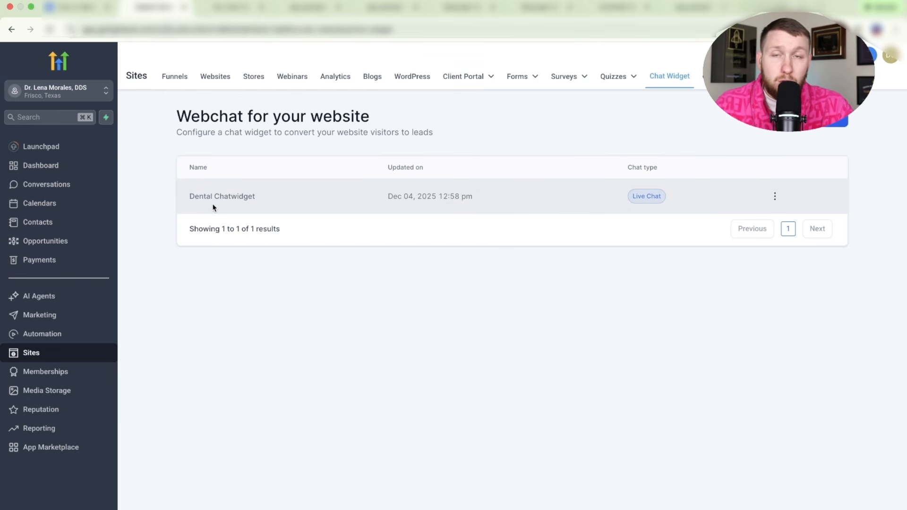
left_click(831, 123)
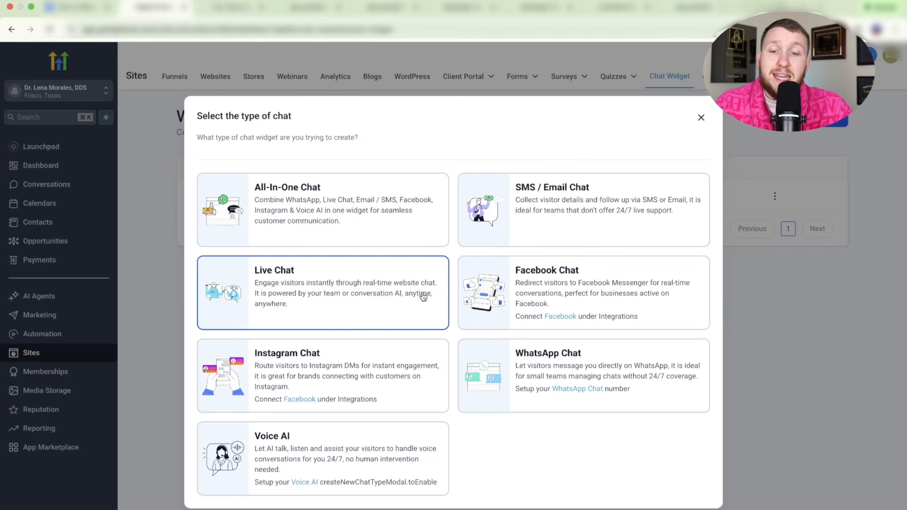
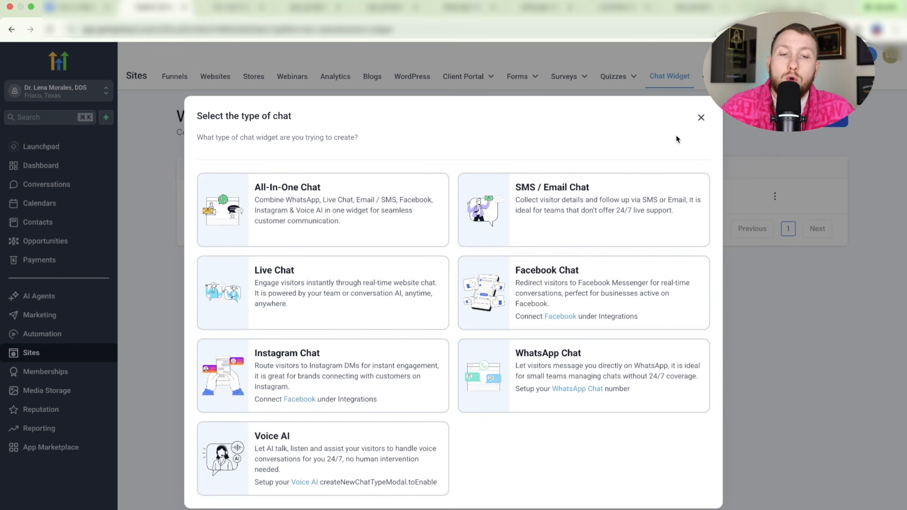
- Cancel the chat-type choice so only Dental Chatwidget stays in the webchat list
left_click(701, 119)
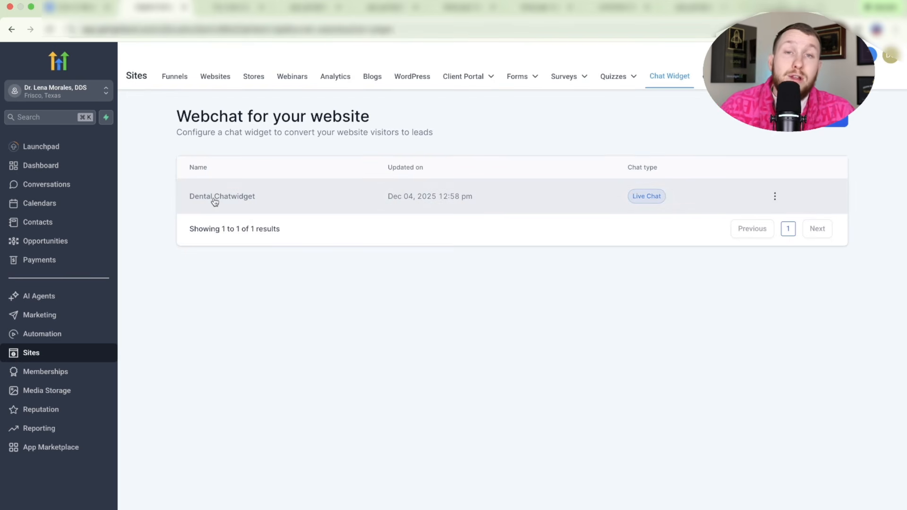
- Select Dental Chatwidget as the Dental website's chat widget and save the settings
left_click(215, 81)
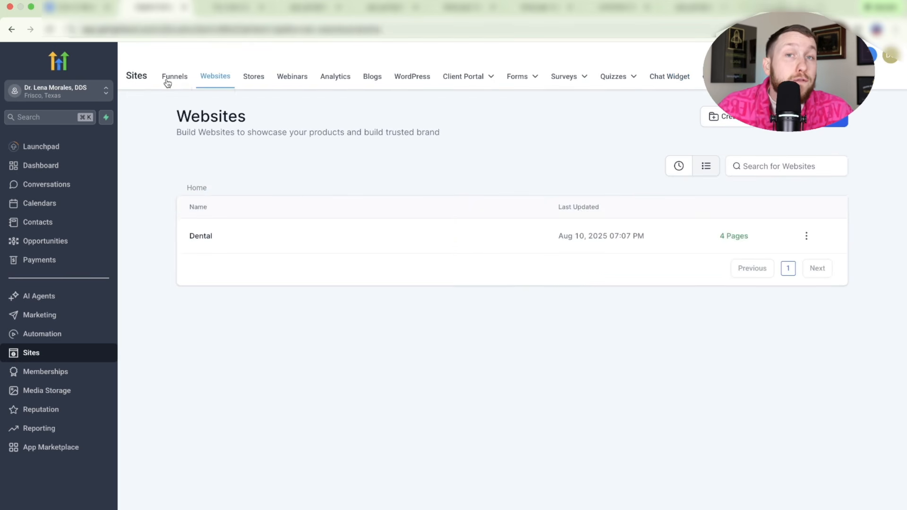
left_click(207, 239)
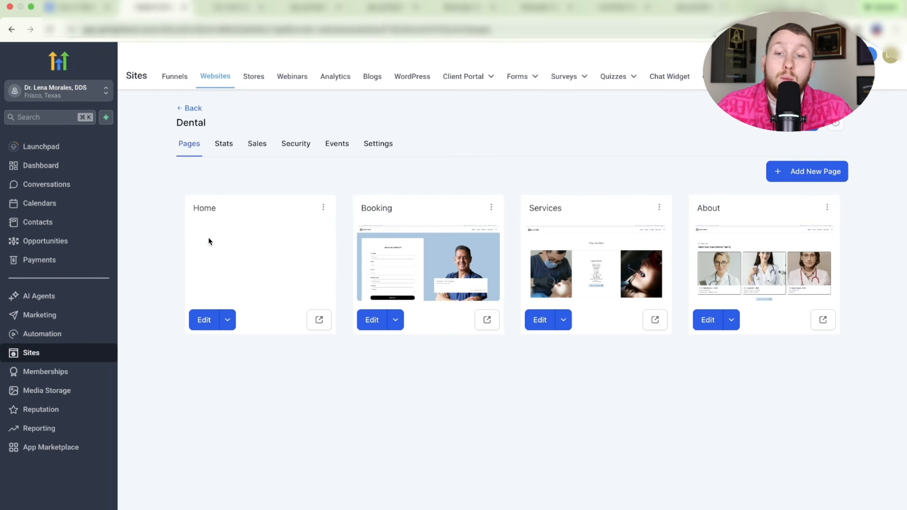
left_click(387, 148)
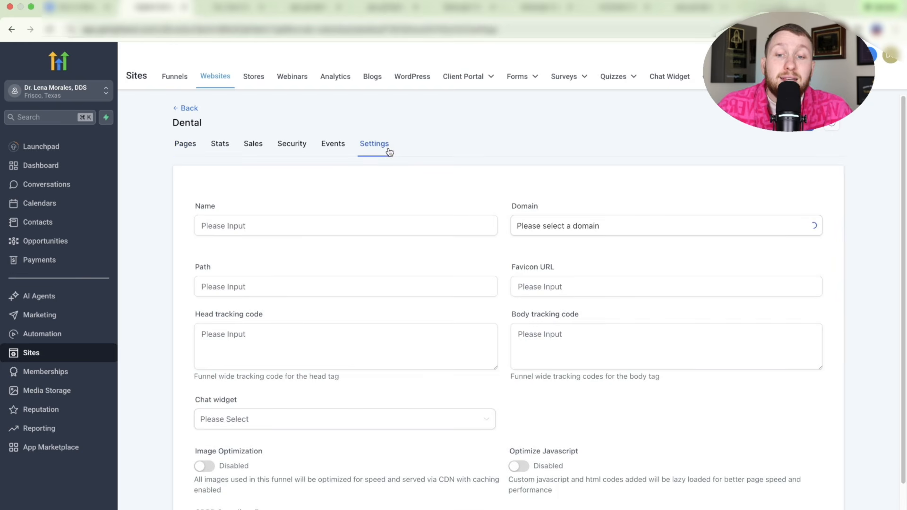
left_click(355, 419)
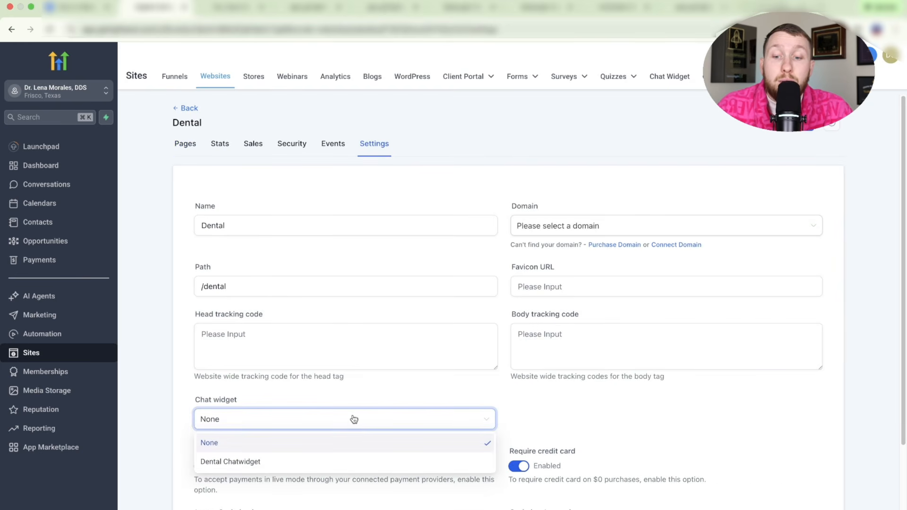
left_click(333, 462)
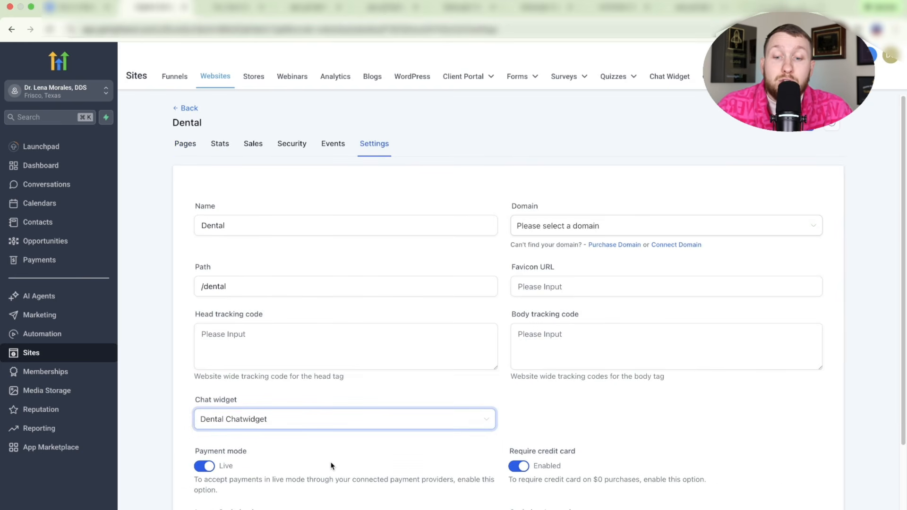
scroll(330, 466, "down", 3)
left_click(811, 483)
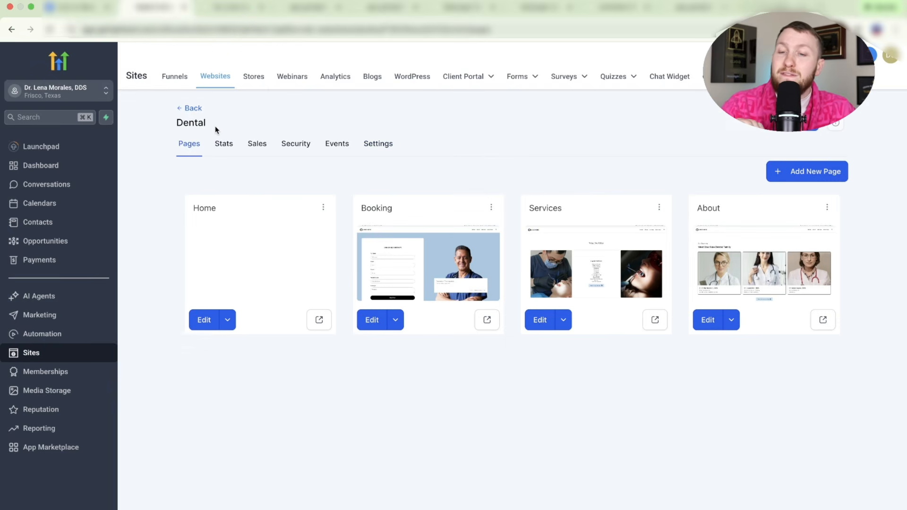
- Preview the Dental home page, dismiss the Book an Appointment popup and collapse the chat panel
left_click(321, 319)
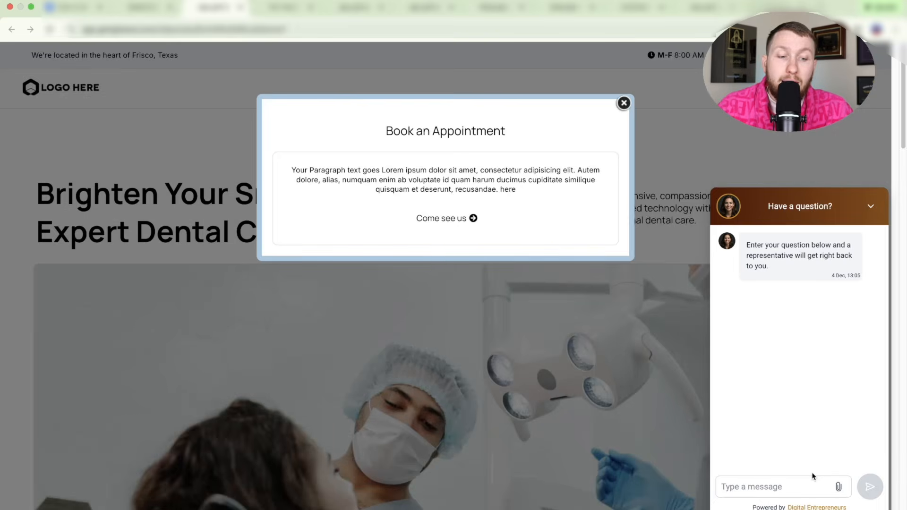
left_click(661, 135)
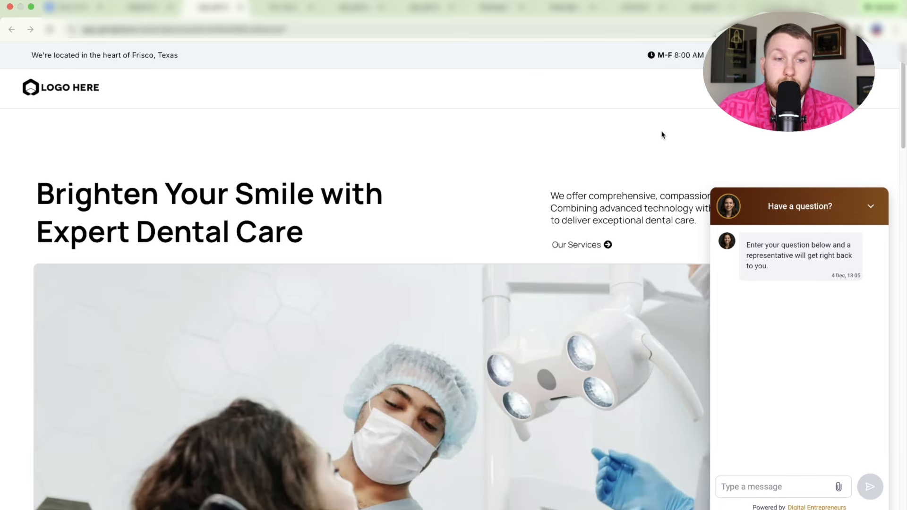
left_click(873, 205)
- Recheck the Dental website settings, then return to the Websites list
left_click(157, 11)
left_click(374, 142)
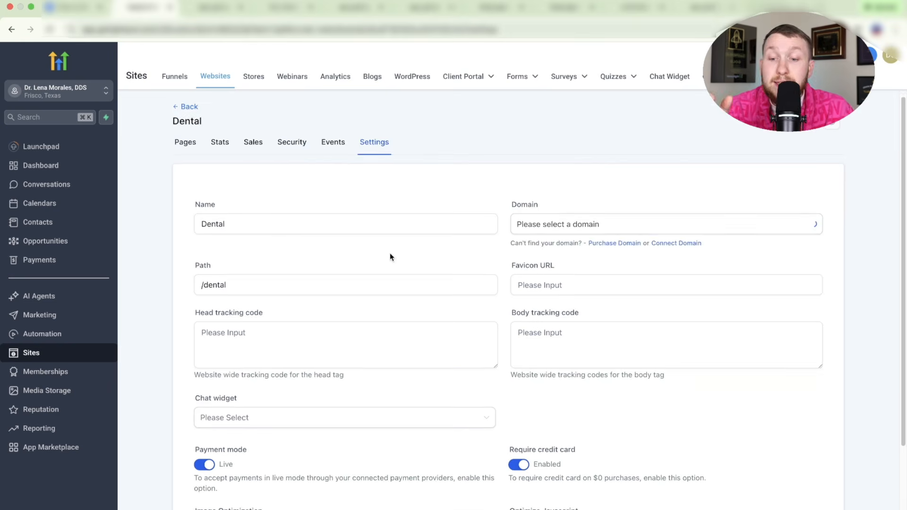
scroll(390, 256, "down", 5)
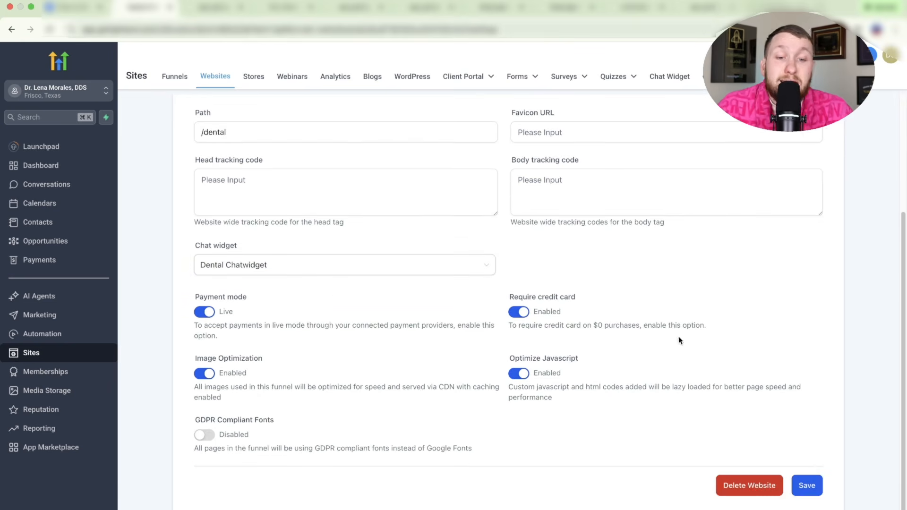
scroll(678, 340, "up", 4)
left_click(189, 109)
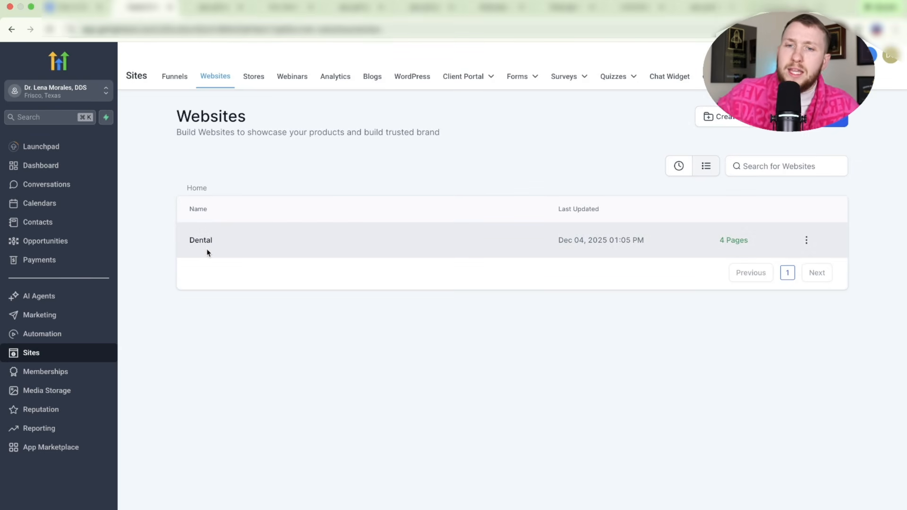
- Flip through the other demo site tabs and the dental clinic preview, ending in the site builder
left_click(287, 8)
mouse_move(405, 73)
left_click(360, 11)
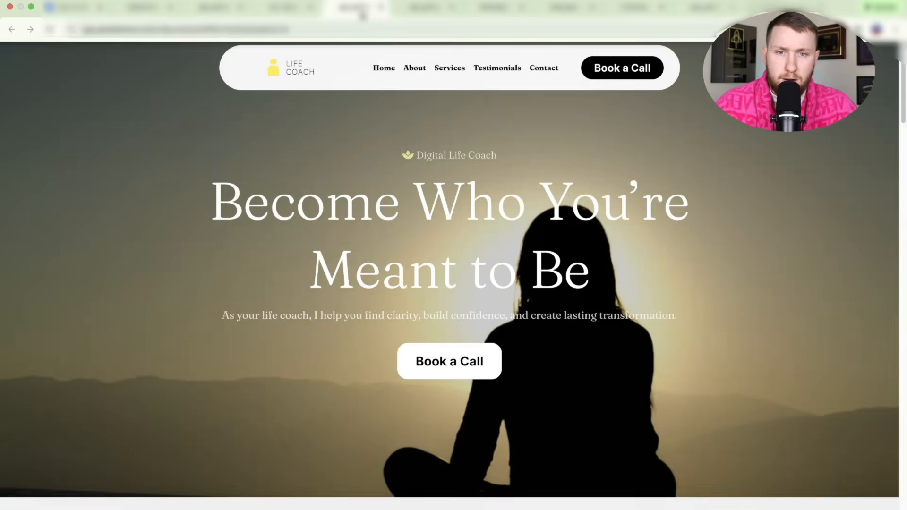
left_click(422, 9)
left_click(483, 7)
left_click(569, 8)
left_click(211, 18)
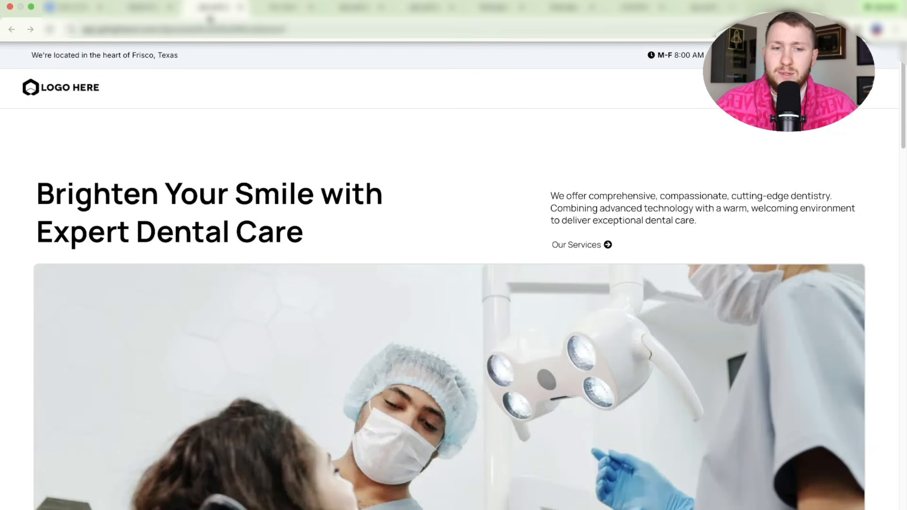
left_click(156, 13)
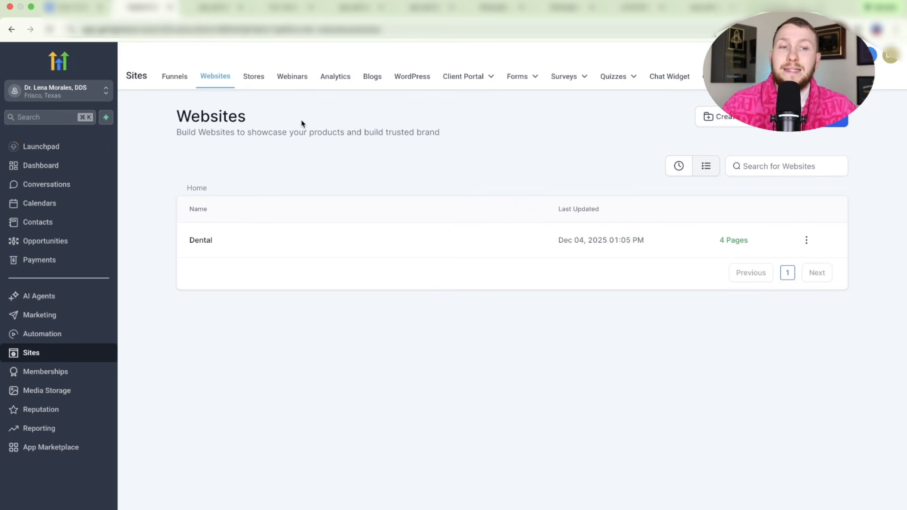
- Get the Dental Chatwidget's embed code and copy the script to the clipboard
left_click(656, 81)
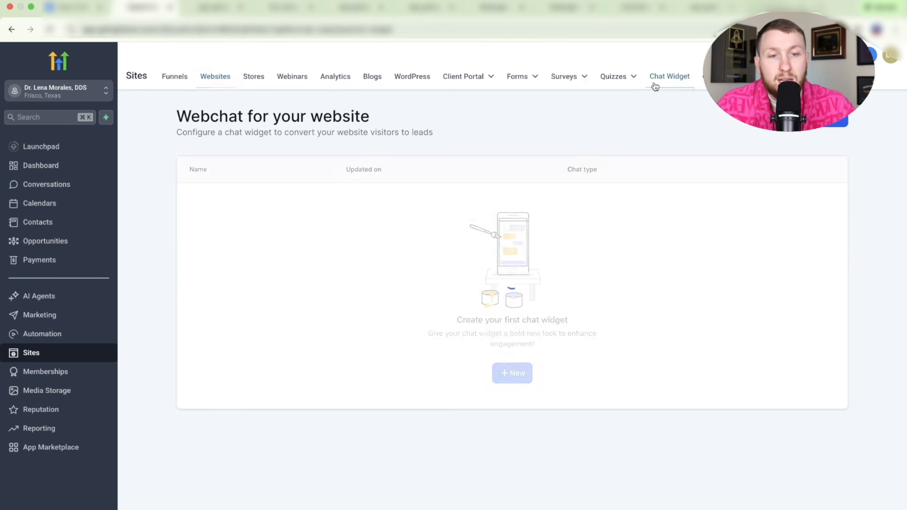
left_click(207, 204)
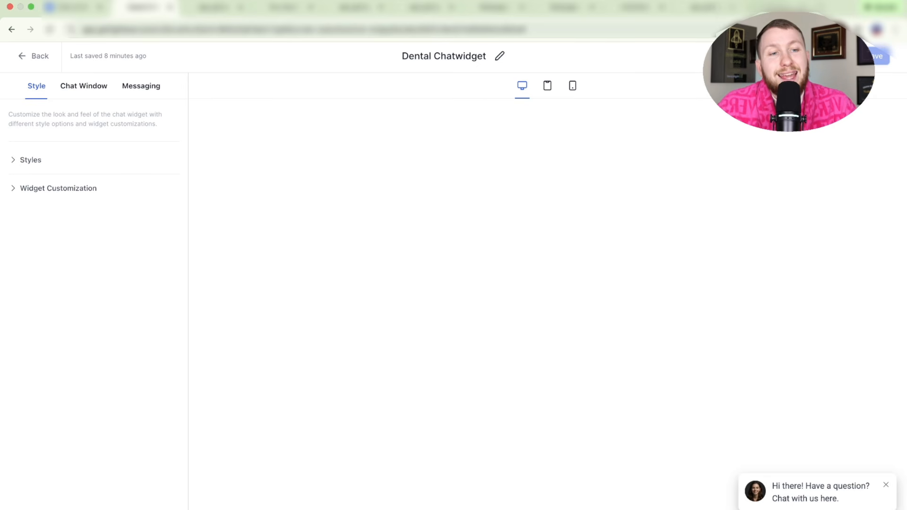
left_click(823, 56)
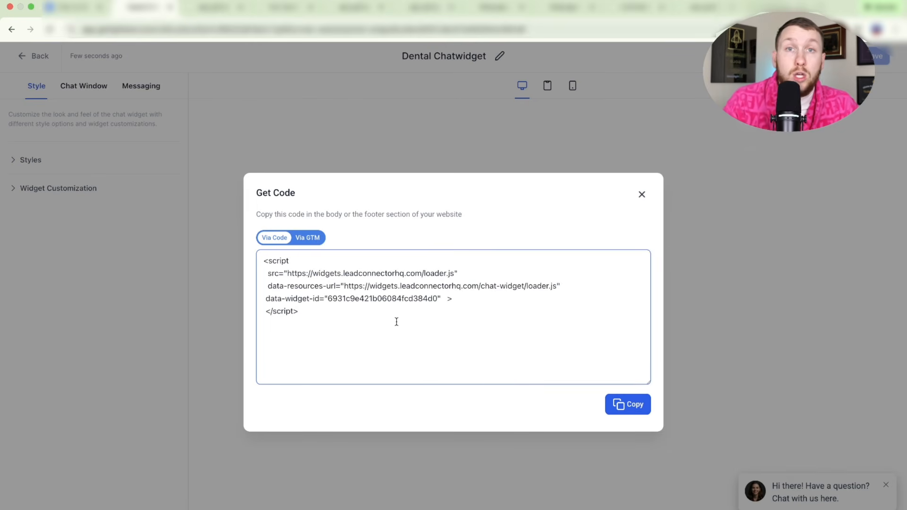
left_click(618, 406)
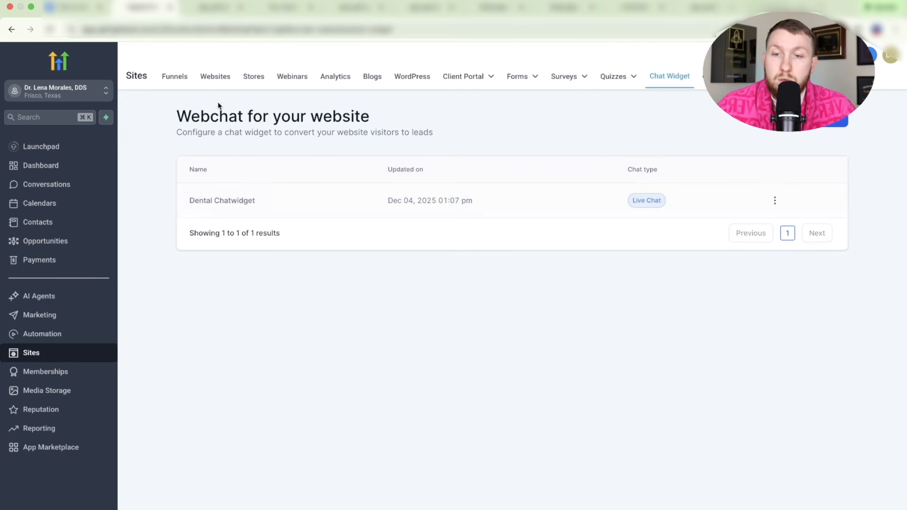
left_click(215, 77)
- Open the Dental Home page in a new editor tab and drop a Code element onto it
left_click(206, 237)
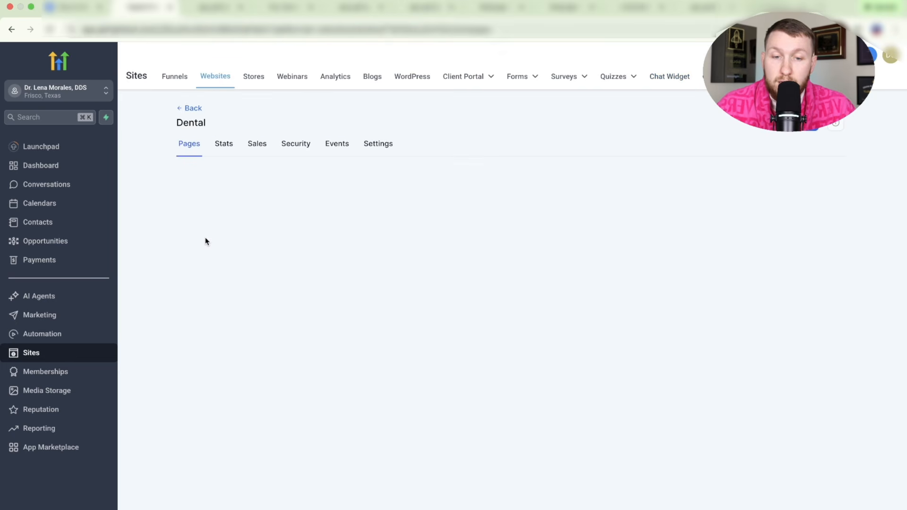
left_click(228, 321)
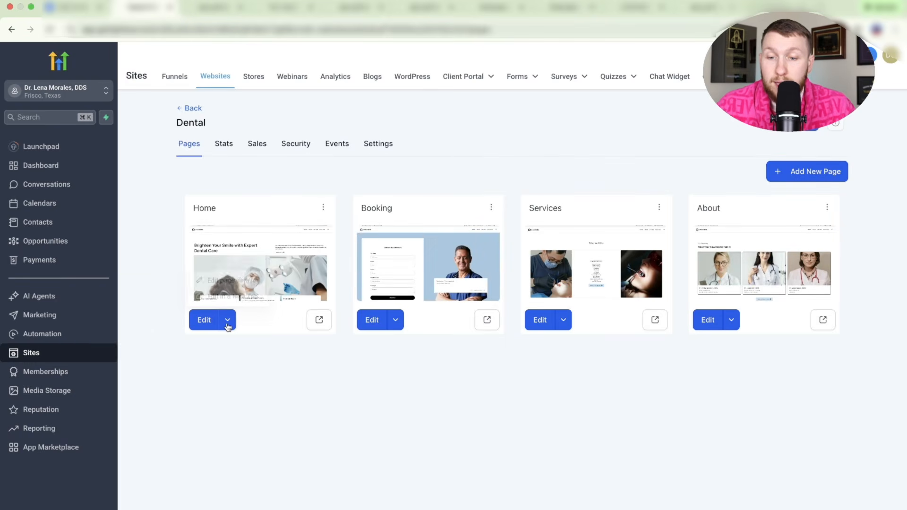
left_click(232, 302)
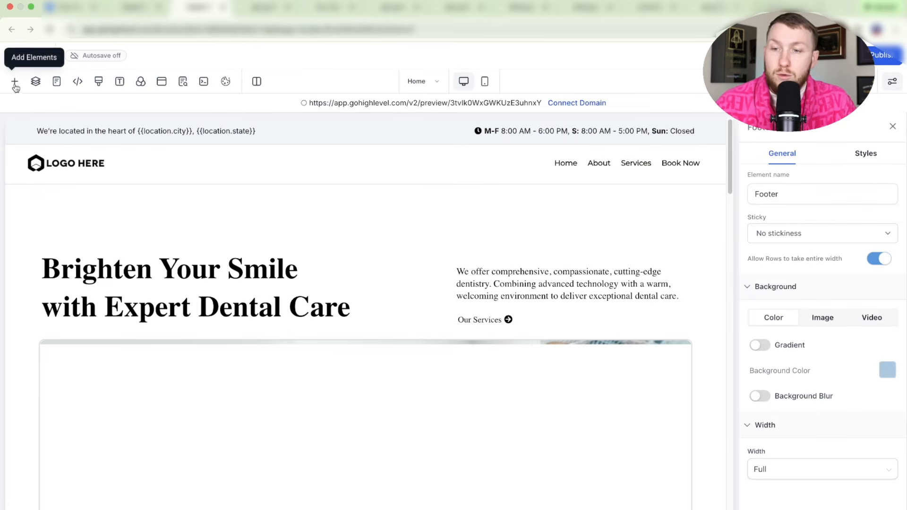
left_click(16, 84)
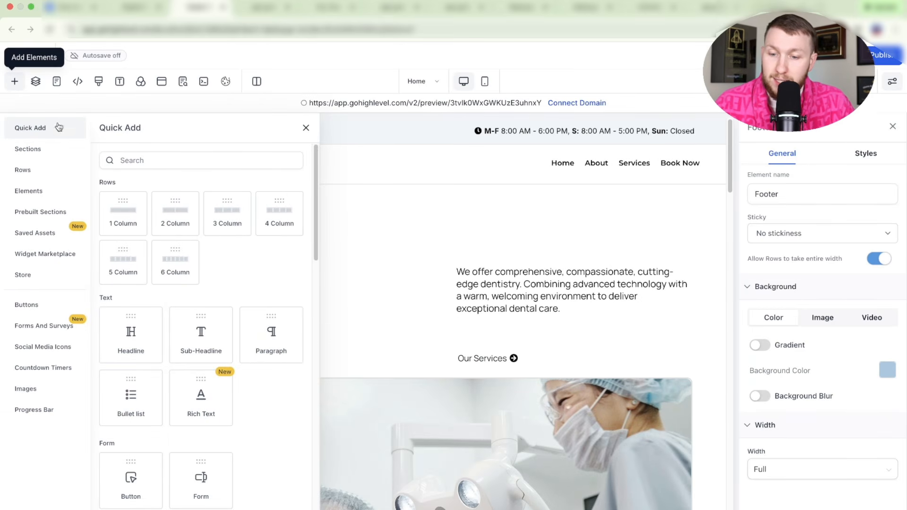
scroll(157, 239, "down", 6)
scroll(157, 239, "down", 5)
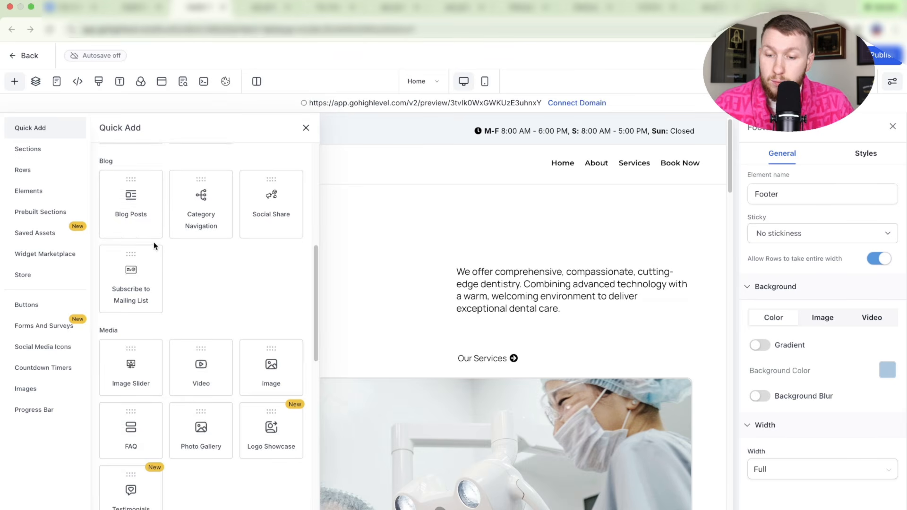
left_click_drag(131, 338, 421, 225)
- Copy the code element's name, close the embed code window and go to Funnels
right_click(815, 193)
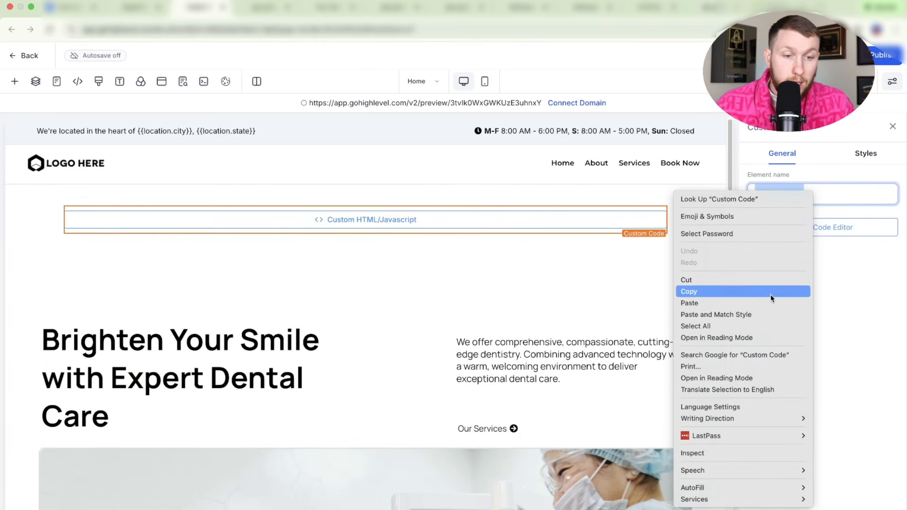
left_click(772, 298)
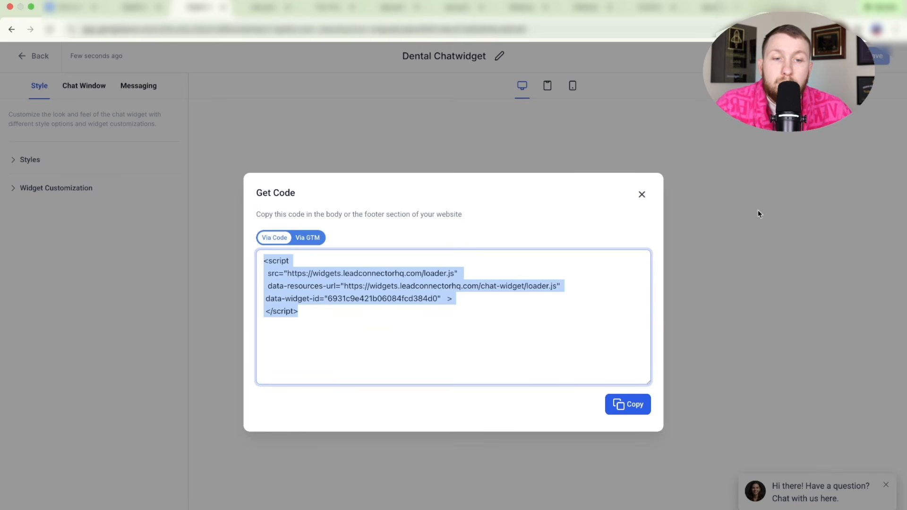
left_click(642, 195)
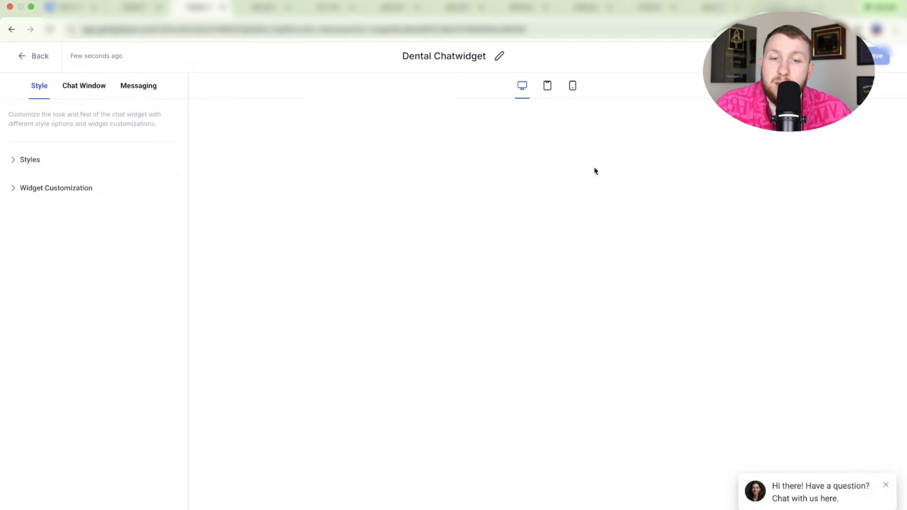
left_click(22, 55)
left_click(168, 82)
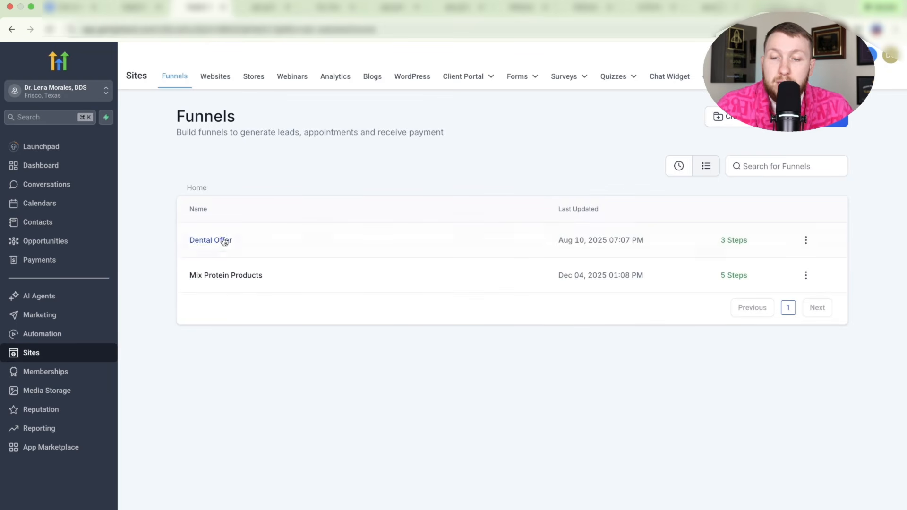
- Open the Mix Protein Optin page in the editor and place a Code element under the logo
left_click(239, 275)
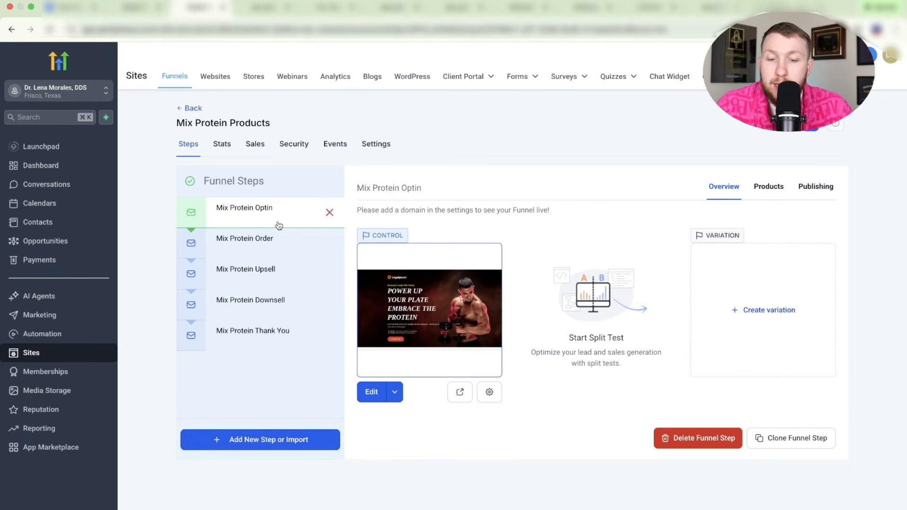
left_click(400, 395)
left_click(399, 369)
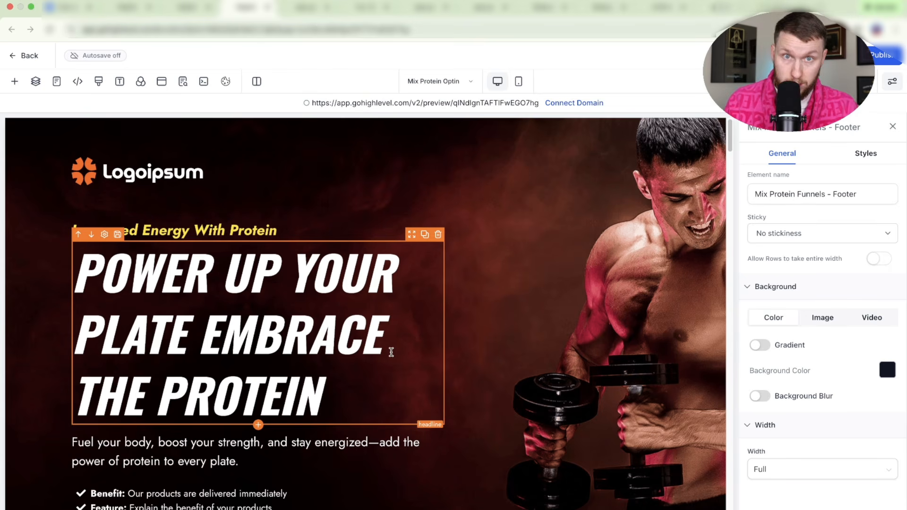
left_click(20, 86)
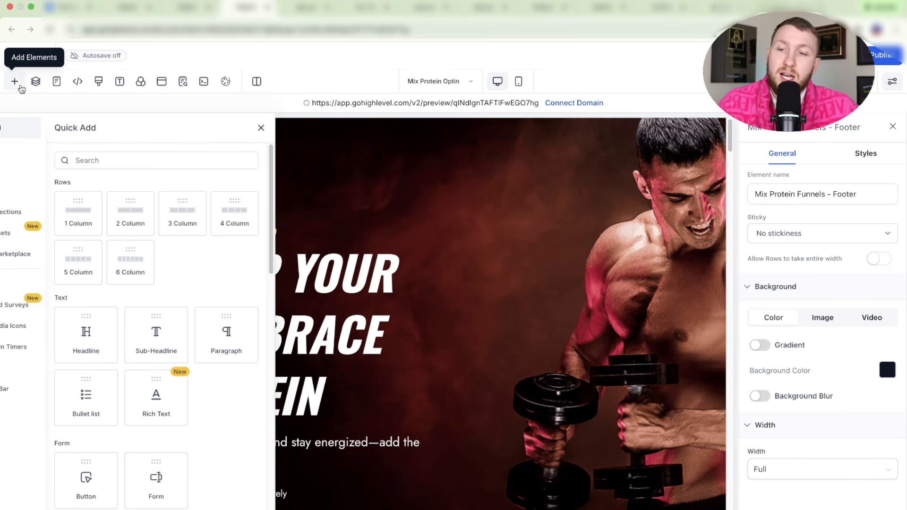
scroll(178, 314, "down", 10)
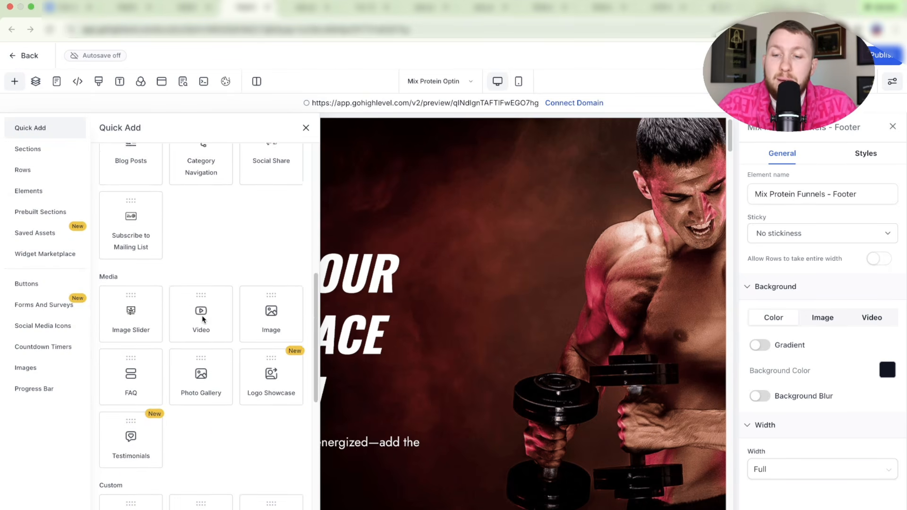
scroll(202, 320, "down", 4)
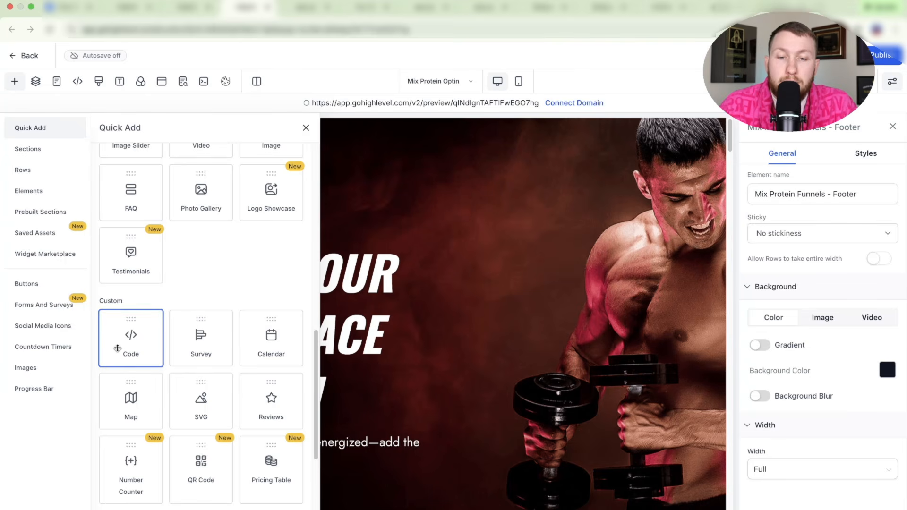
left_click_drag(118, 348, 350, 199)
- Paste the chat-widget script into the element's code editor and save it
left_click(779, 227)
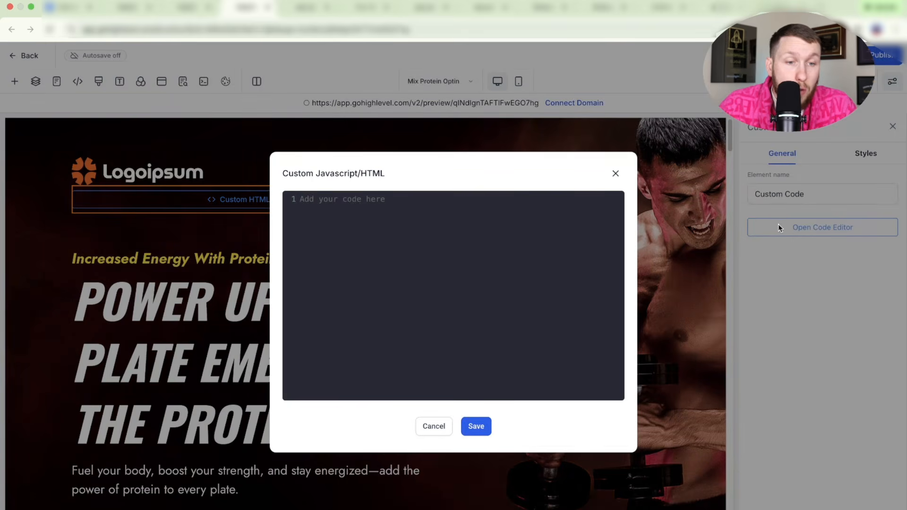
right_click(413, 203)
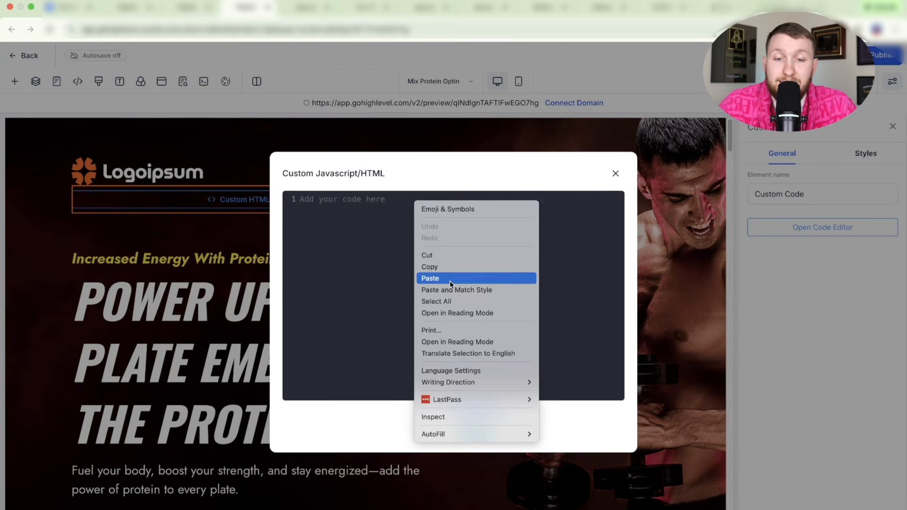
left_click(452, 280)
left_click(485, 428)
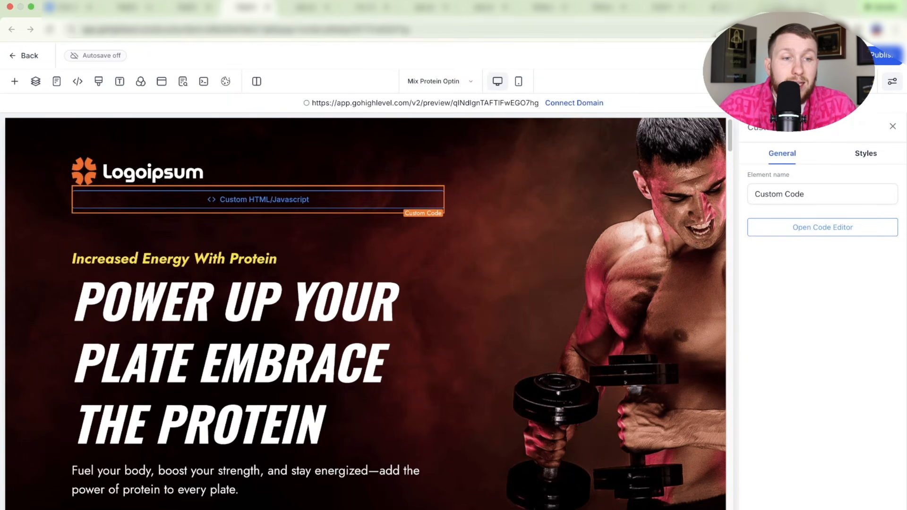
left_click(183, 81)
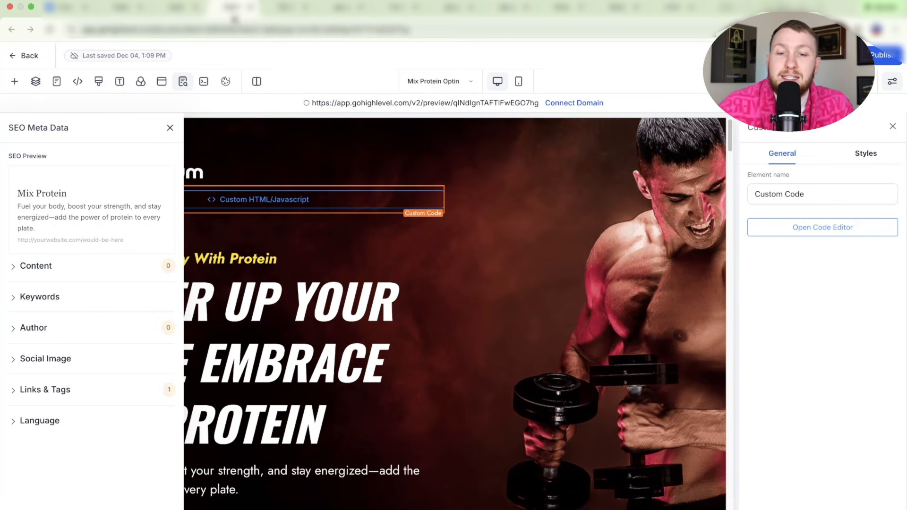
- Close the editor's SEO Meta Data panel and go back from the Dental pages to the websites list
left_click(232, 7)
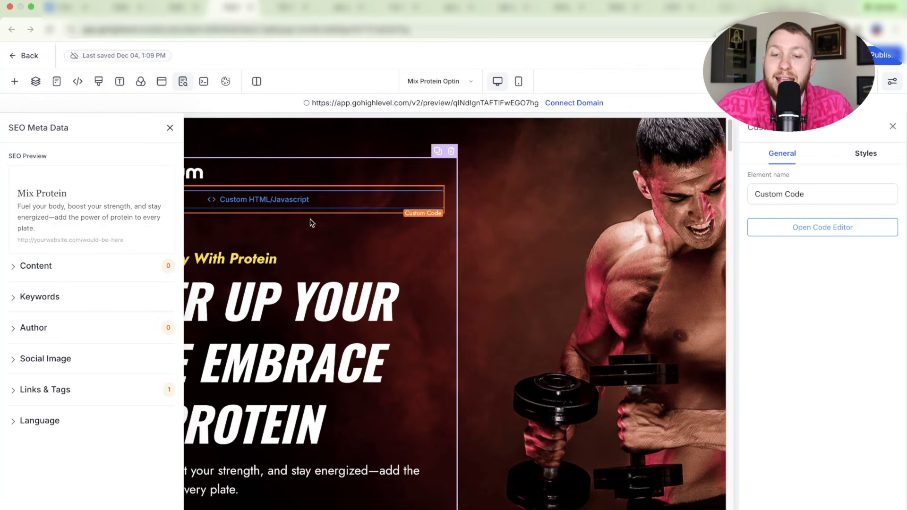
left_click(169, 128)
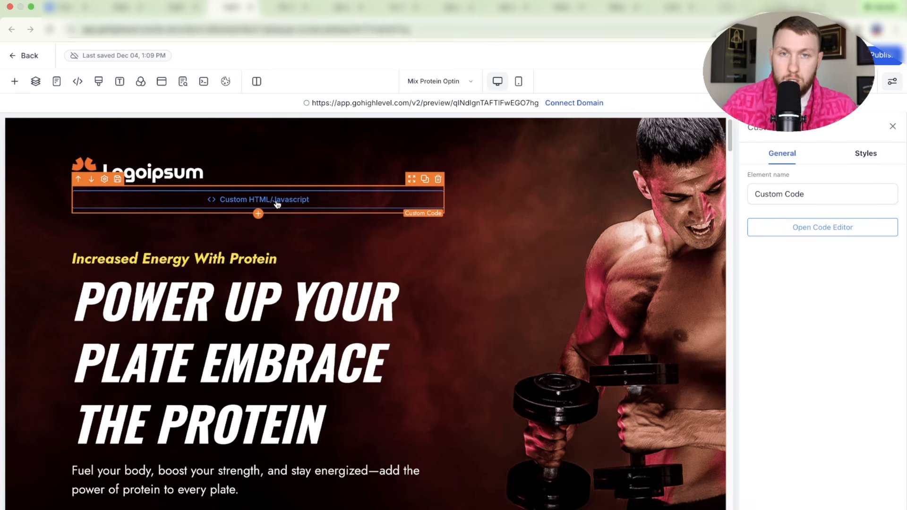
left_click(122, 7)
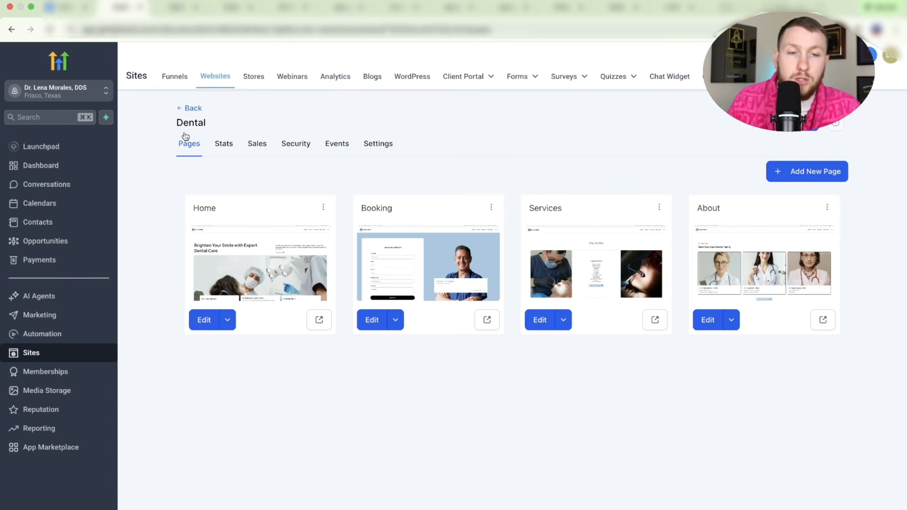
left_click(200, 112)
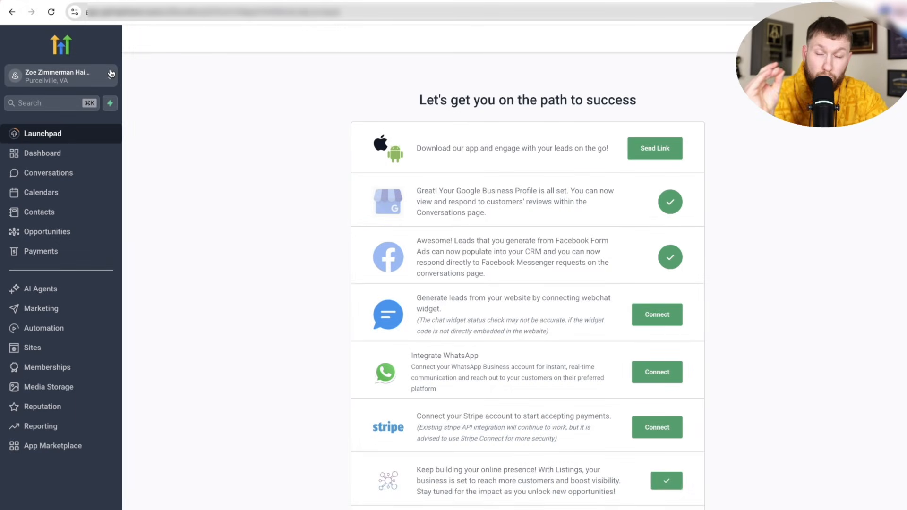
- Go to AI Agents and view the empty Agent Studio list
left_click(75, 289)
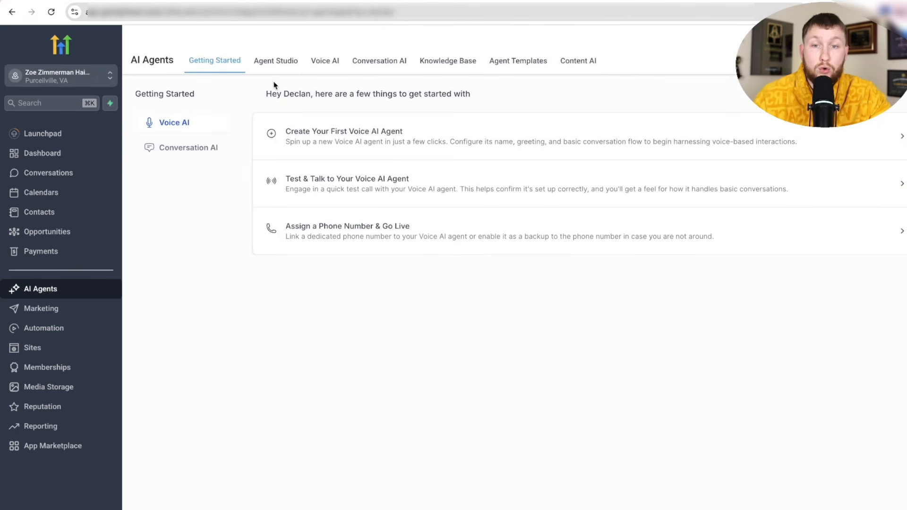
left_click(276, 66)
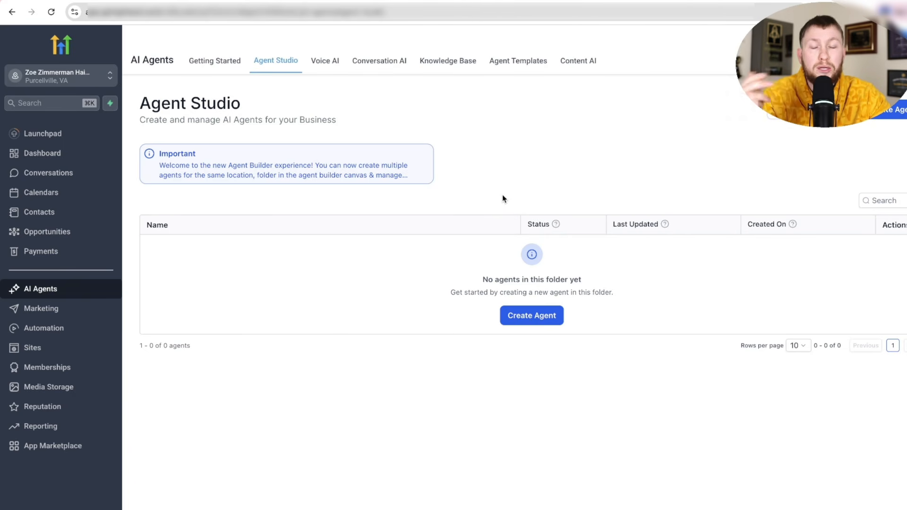
- Browse the agent Template Library and open the YouTube Video to Blog Publisher template
left_click(895, 111)
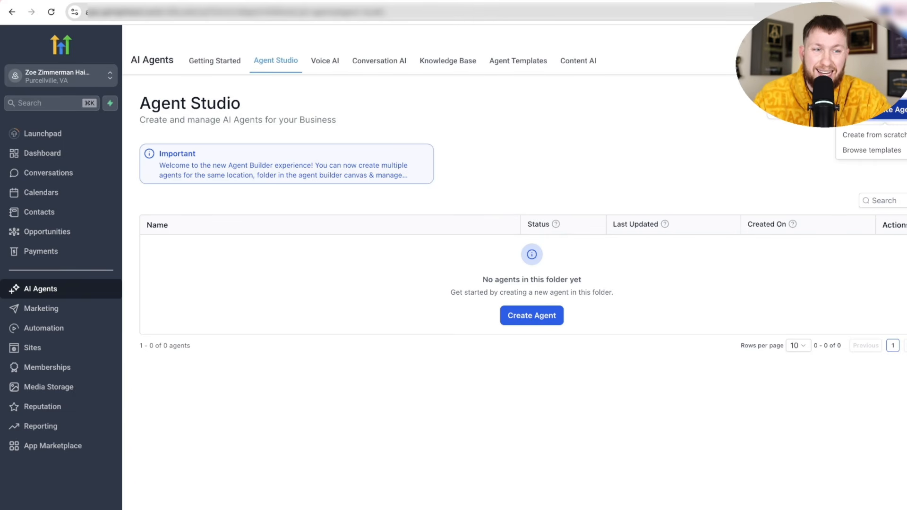
left_click(878, 151)
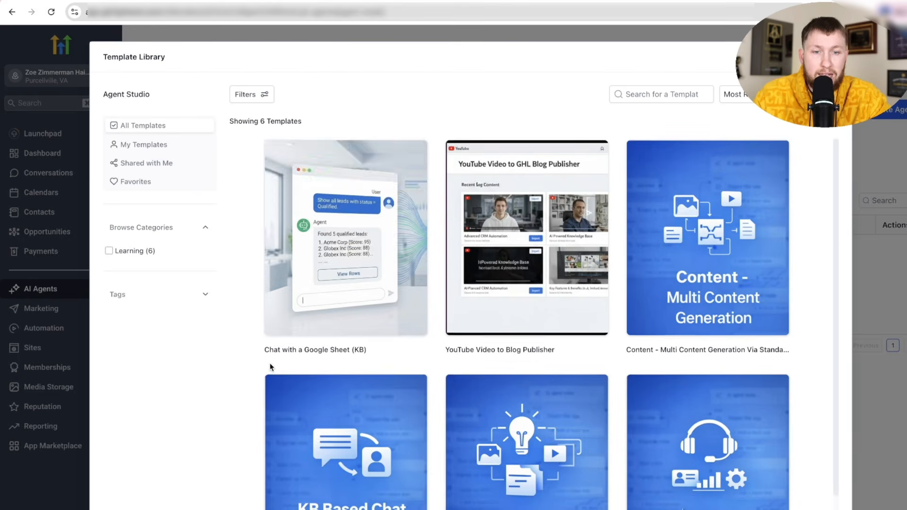
scroll(298, 290, "down", 1)
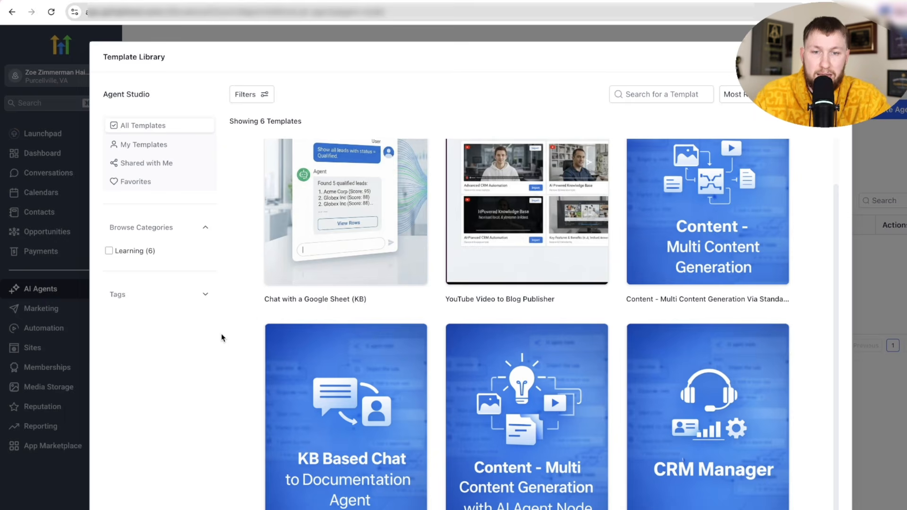
scroll(260, 330, "up", 1)
mouse_move(335, 200)
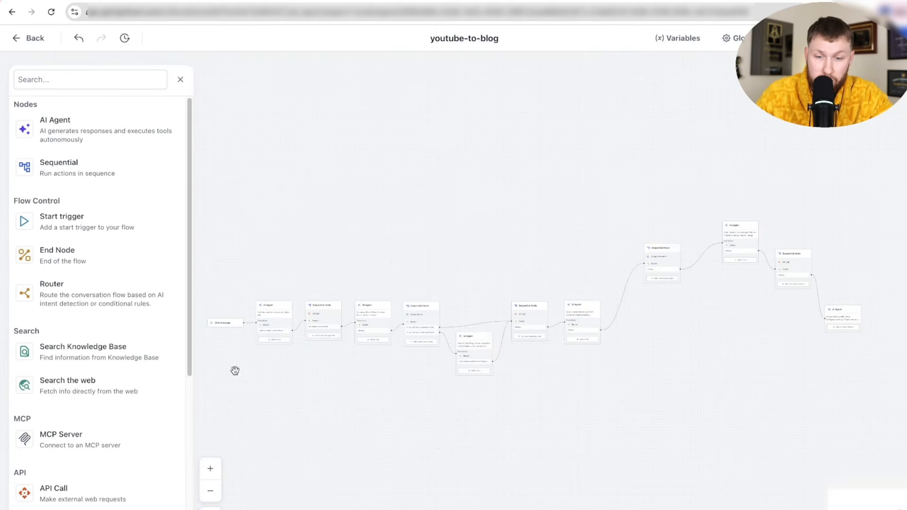
- Zoom and pan across the youtube-to-blog flow from its first to last nodes
left_click(213, 469)
left_click(213, 469)
left_click(213, 468)
left_click(213, 469)
left_click(213, 469)
mouse_move(283, 425)
left_mouse_down()
mouse_move(666, 434)
mouse_move(618, 422)
mouse_move(427, 412)
left_mouse_up()
left_click_drag(596, 421, 250, 433)
left_click_drag(627, 423, 409, 505)
mouse_move(609, 404)
left_mouse_down()
mouse_move(370, 390)
mouse_move(475, 504)
mouse_move(636, 359)
mouse_move(668, 437)
left_mouse_up()
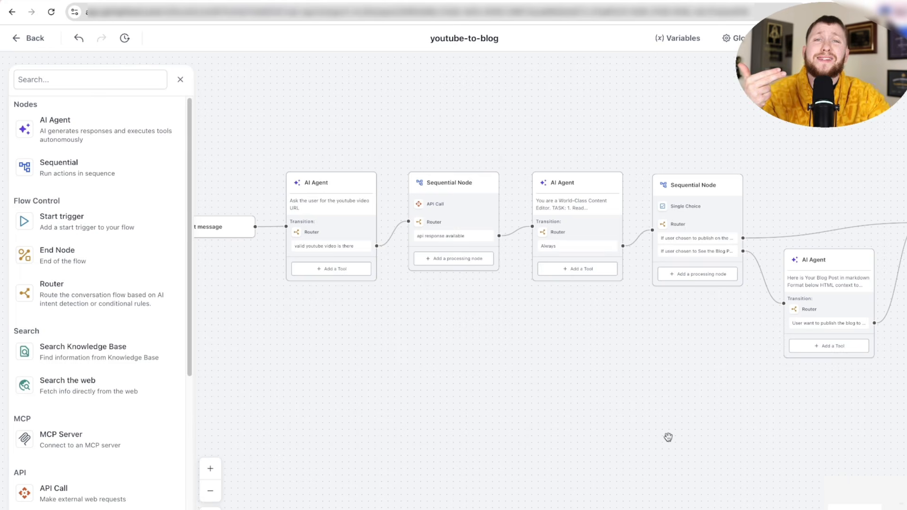
left_click_drag(667, 437, 711, 435)
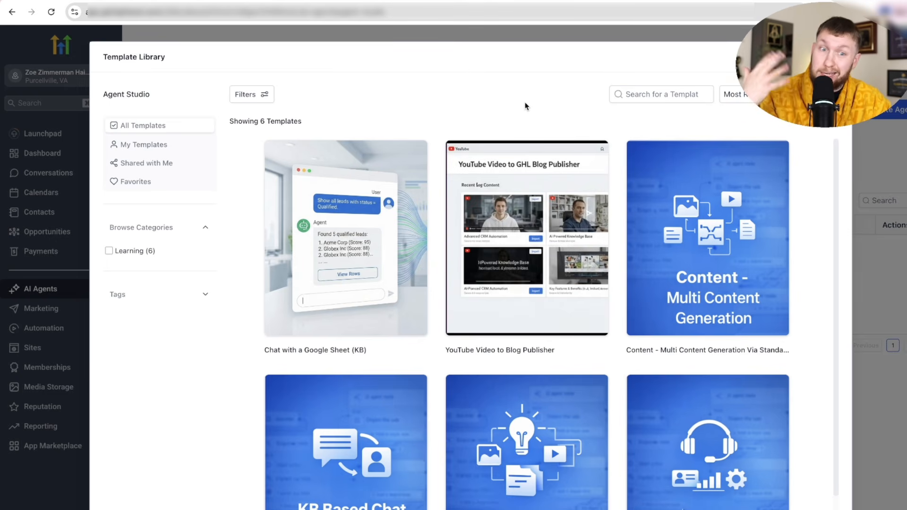
- Inspect the KB Based Chat and Content generation template flows from the Template Library
mouse_move(692, 193)
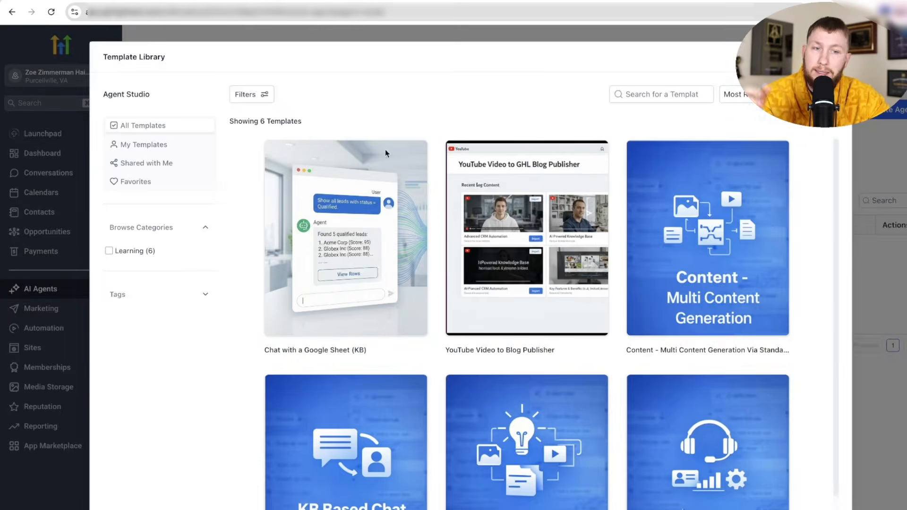
mouse_move(656, 264)
scroll(619, 319, "down", 1)
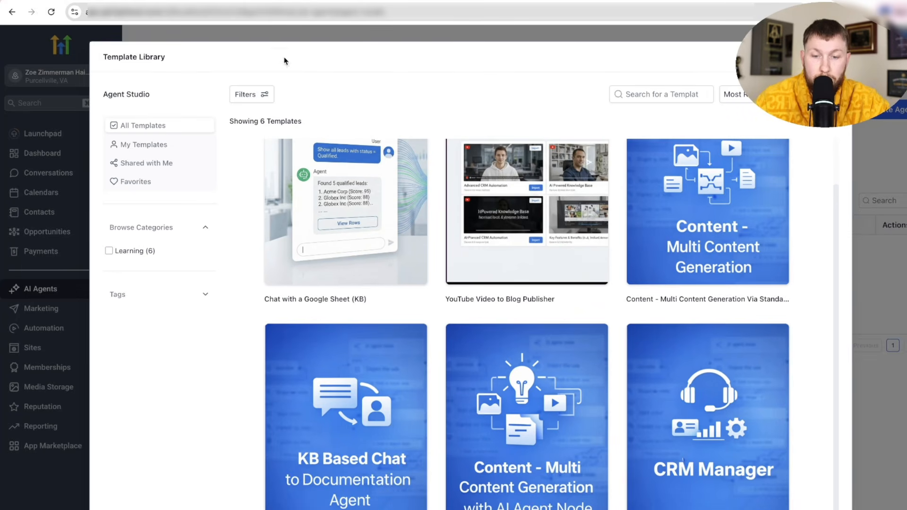
mouse_move(337, 349)
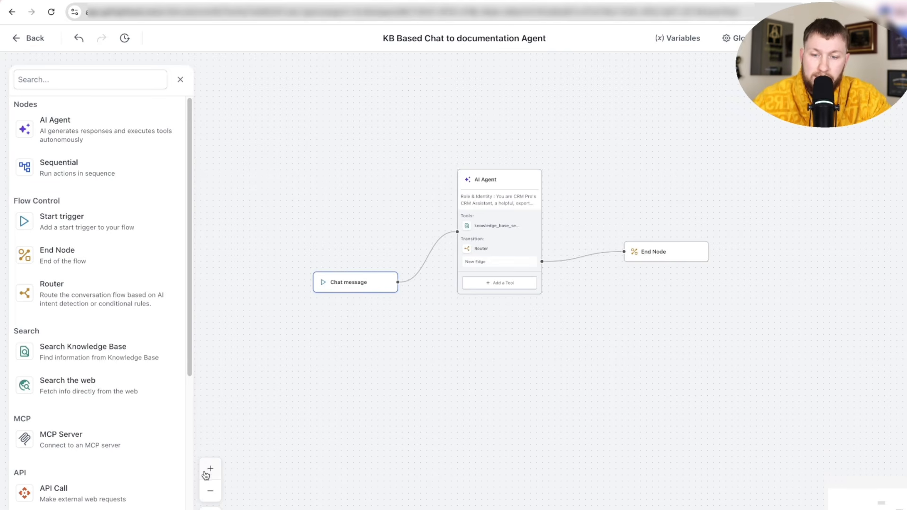
left_click(207, 472)
left_click(205, 472)
left_click(211, 492)
left_click(210, 491)
left_click(210, 492)
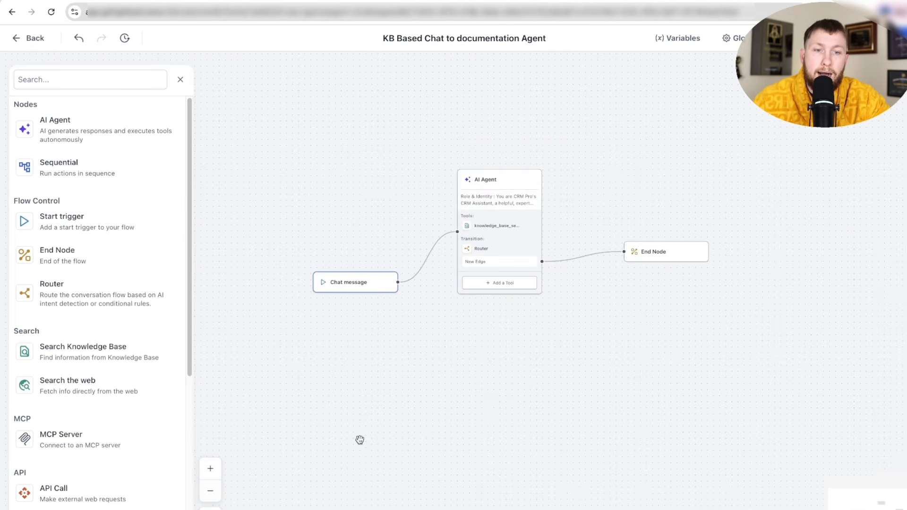
left_click_drag(360, 439, 398, 466)
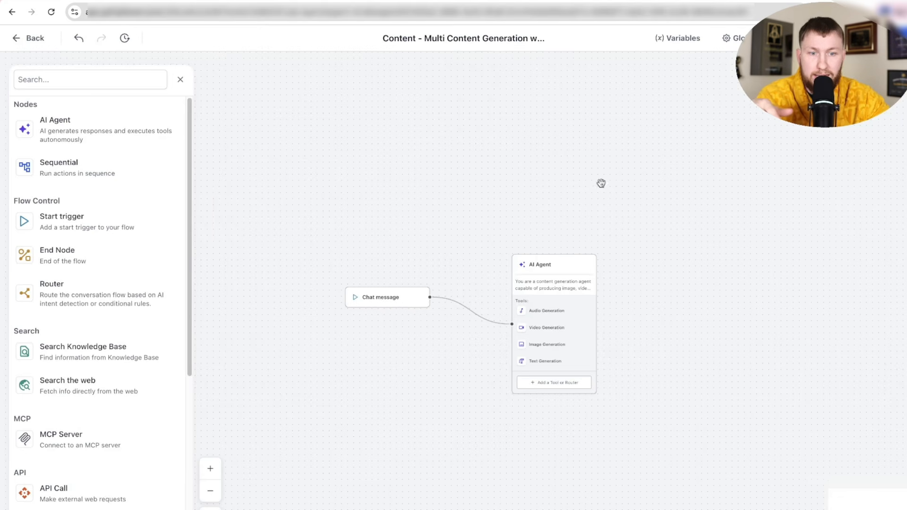
left_click_drag(449, 262, 451, 193)
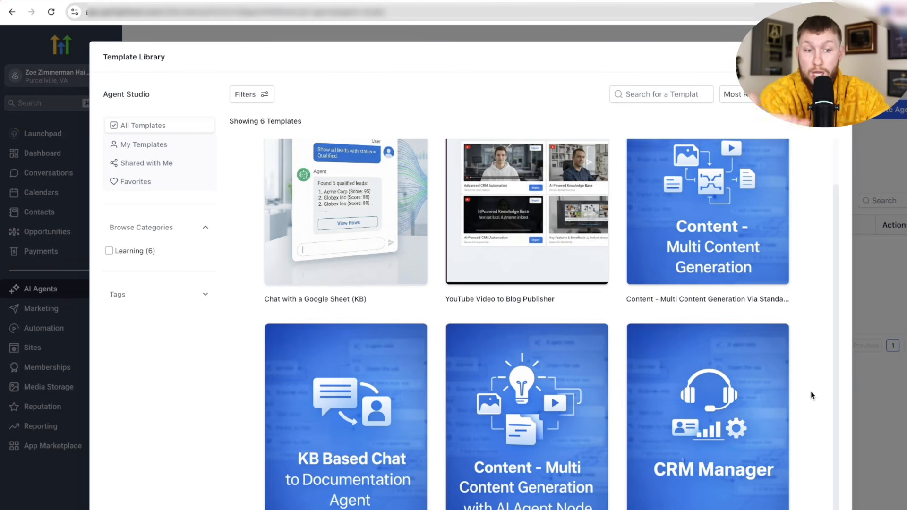
- Pan across the CRM Manager template's flow, then return to the empty Agent Studio list
mouse_move(763, 382)
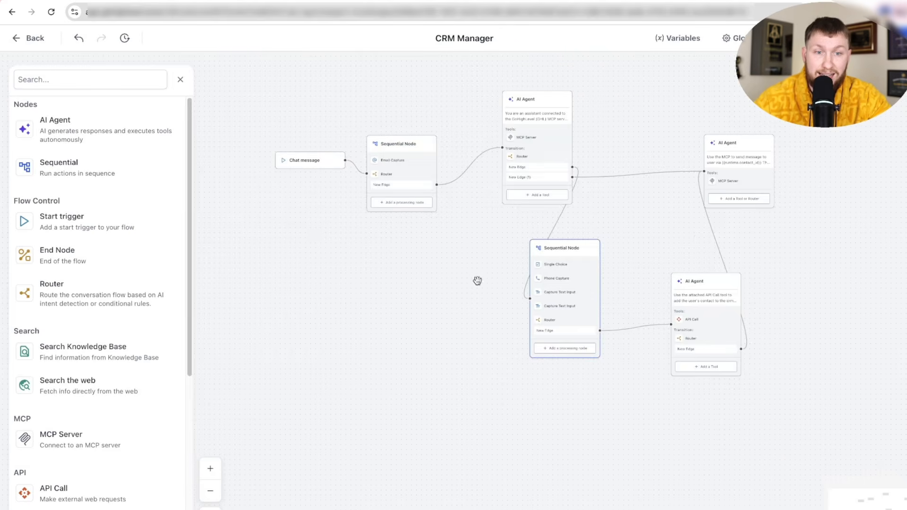
left_click_drag(477, 281, 455, 366)
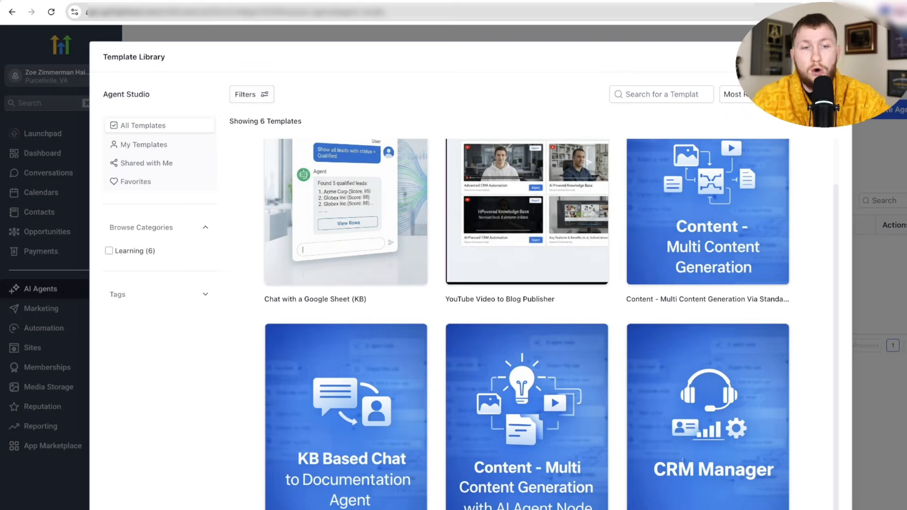
scroll(557, 388, "up", 1)
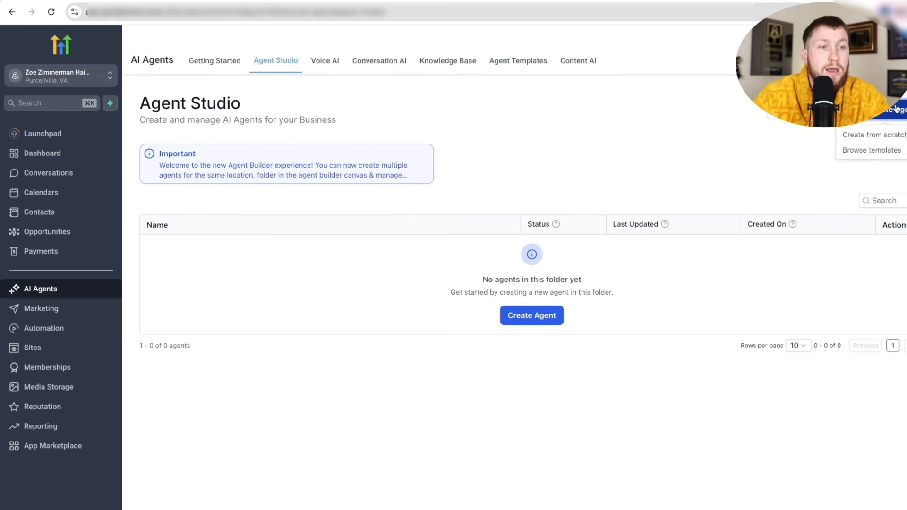
- Create an agent named 'New Bot' with the description 'New bot i am building'
left_click(864, 135)
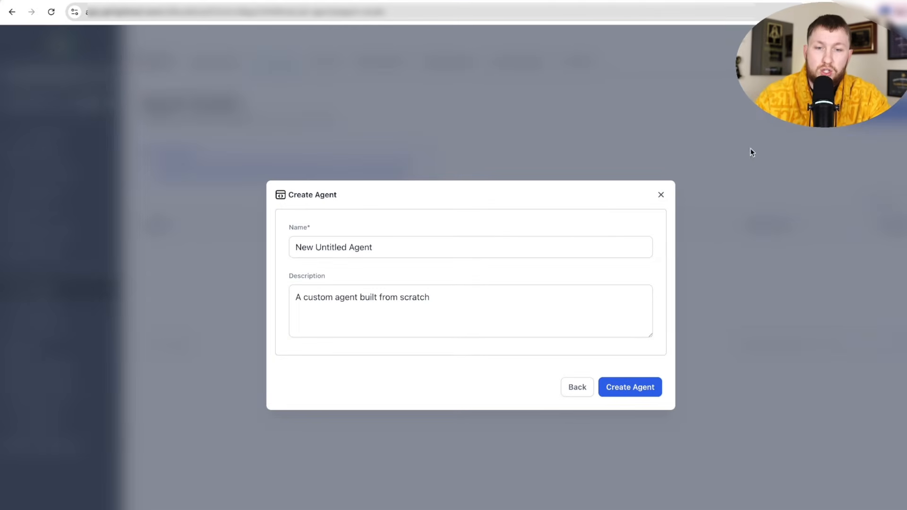
triple_click(525, 241)
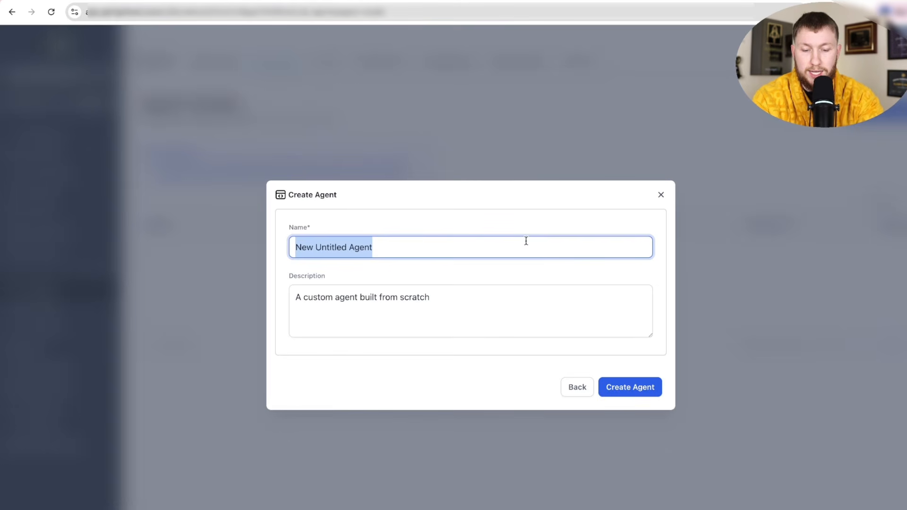
type("New Bot")
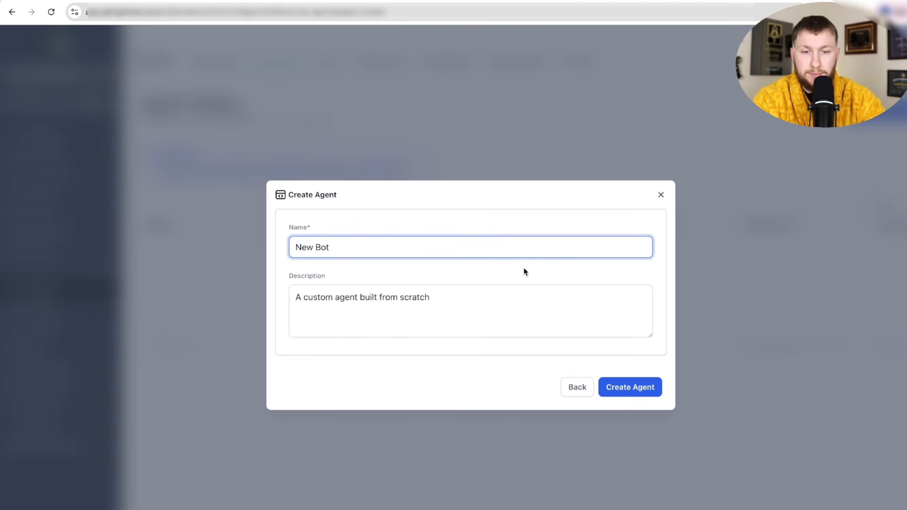
left_click(502, 297)
key("ctrl+a")
type("Ne")
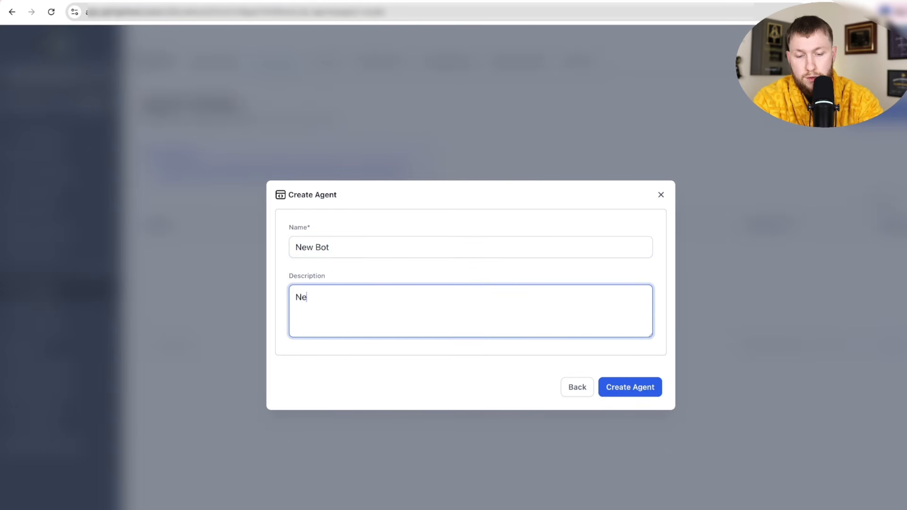
type("w bot i am building")
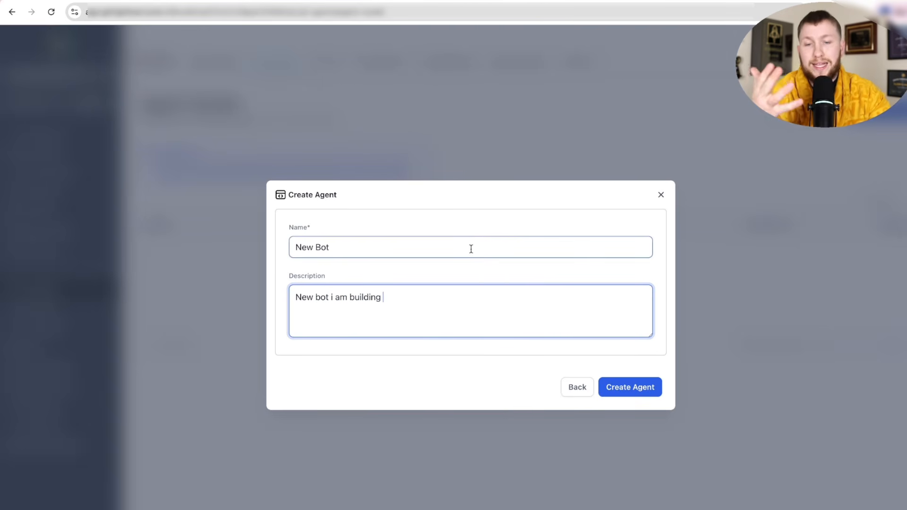
left_click(639, 392)
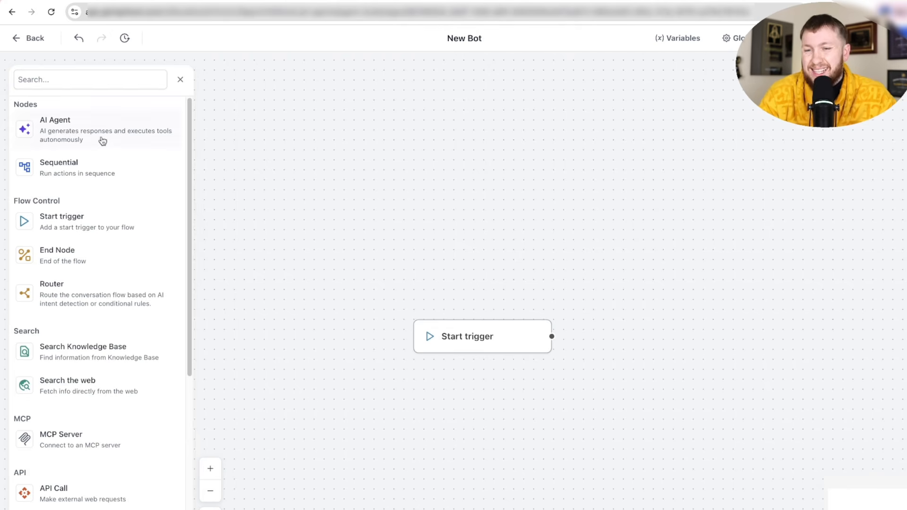
- Try out the canvas by adding a linked AI Agent, a second Start trigger and a Router node
scroll(101, 141, "down", 1)
scroll(94, 147, "up", 1)
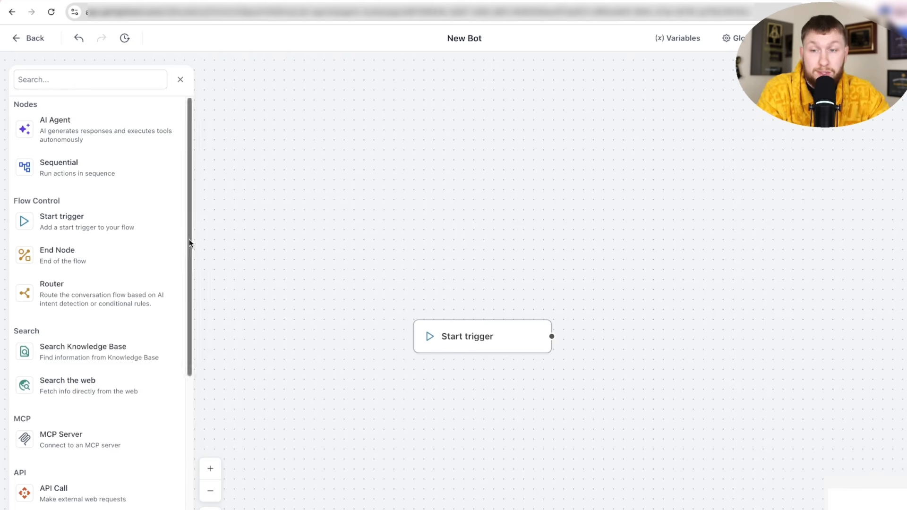
scroll(83, 229, "down", 6)
scroll(84, 240, "up", 6)
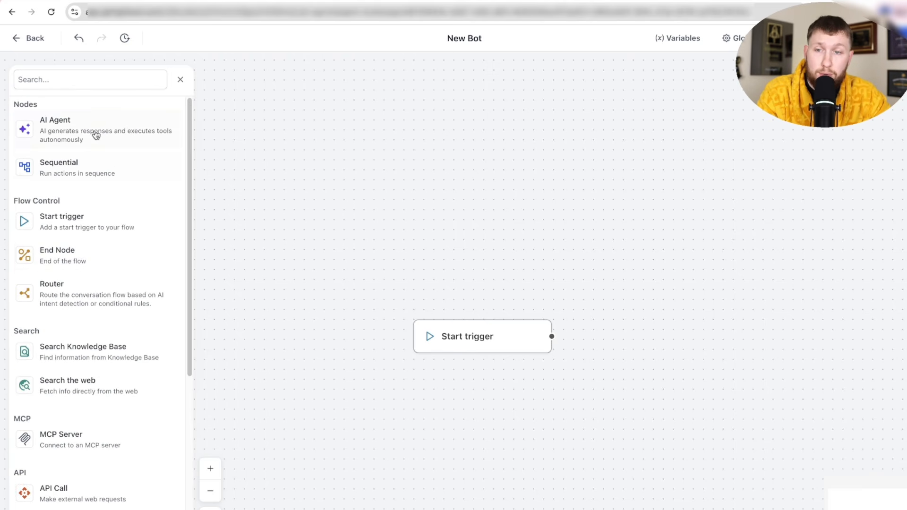
left_click_drag(95, 133, 366, 210)
left_click_drag(366, 249, 552, 336)
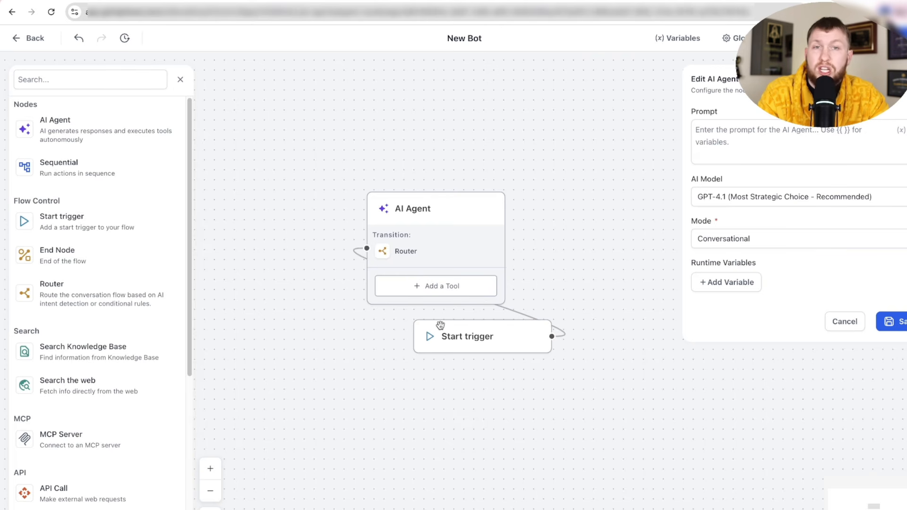
left_click(896, 80)
left_click_drag(95, 230, 432, 138)
left_click_drag(44, 295, 302, 363)
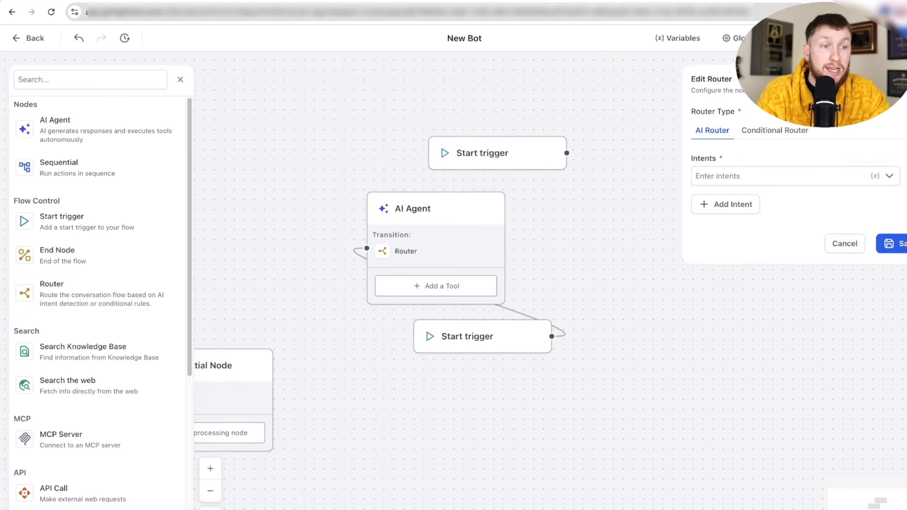
left_click(565, 152)
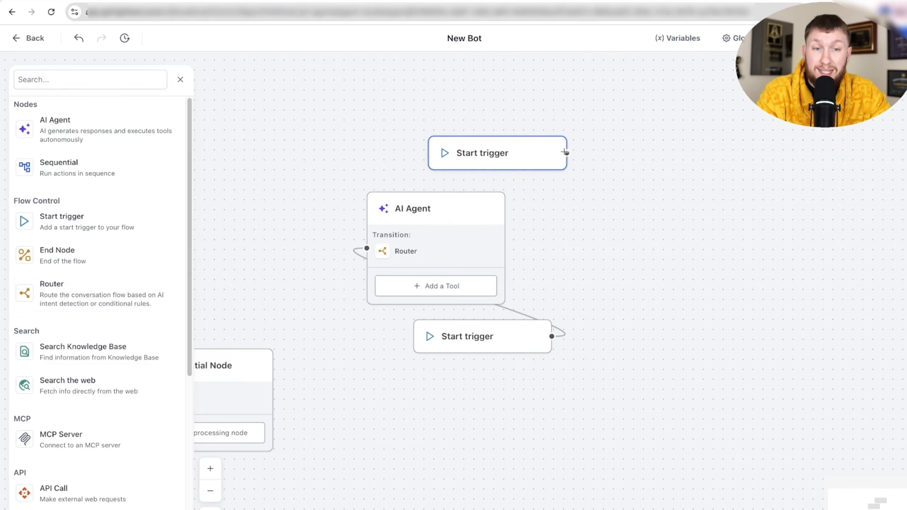
- Delete the trial AI Agent and Sequential nodes, then place a fresh AI Agent node
left_click(551, 153)
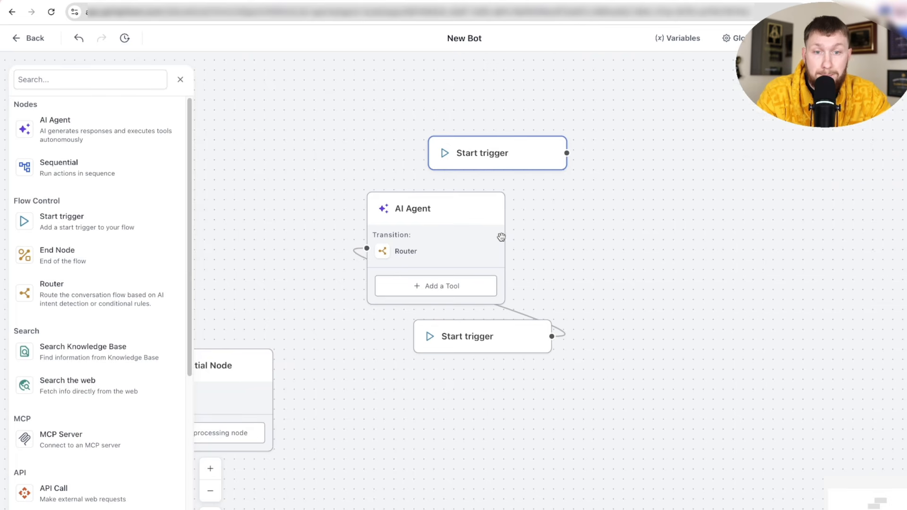
left_click(477, 238)
left_click(519, 246)
left_click(508, 341)
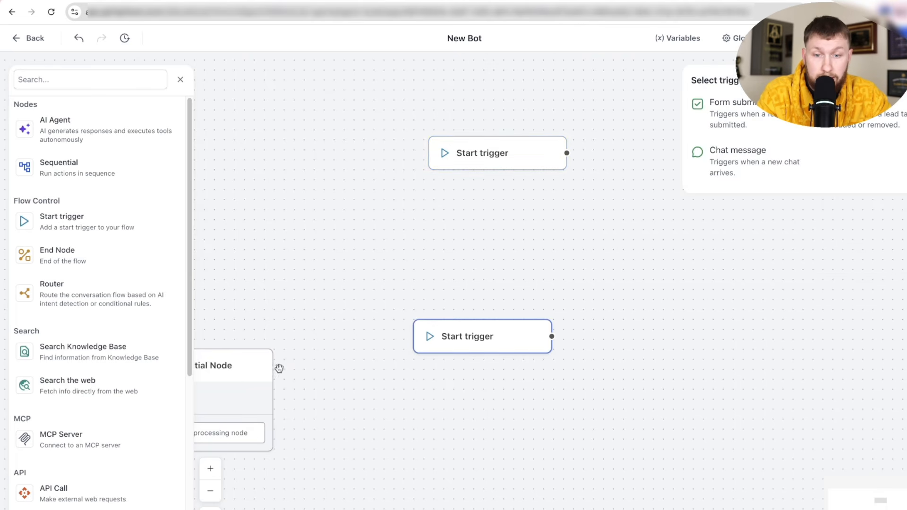
left_click(267, 394)
left_click(290, 399)
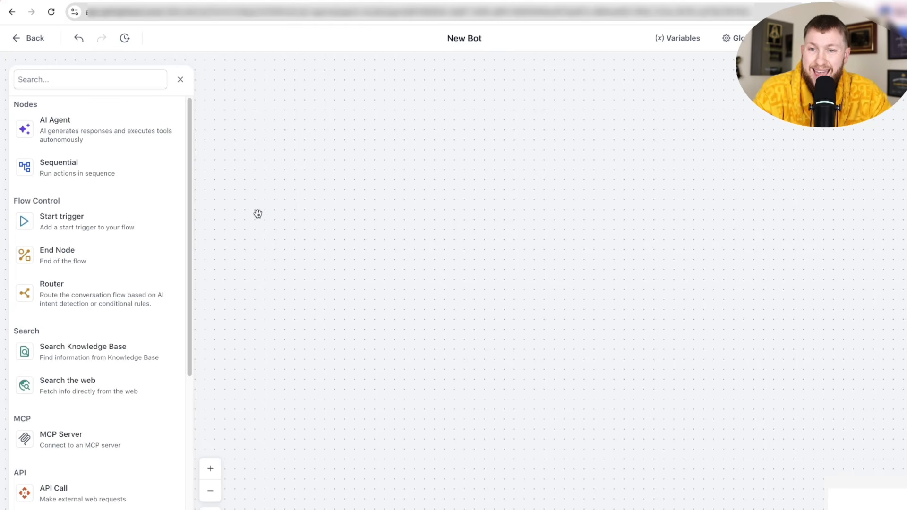
left_click_drag(97, 140, 399, 242)
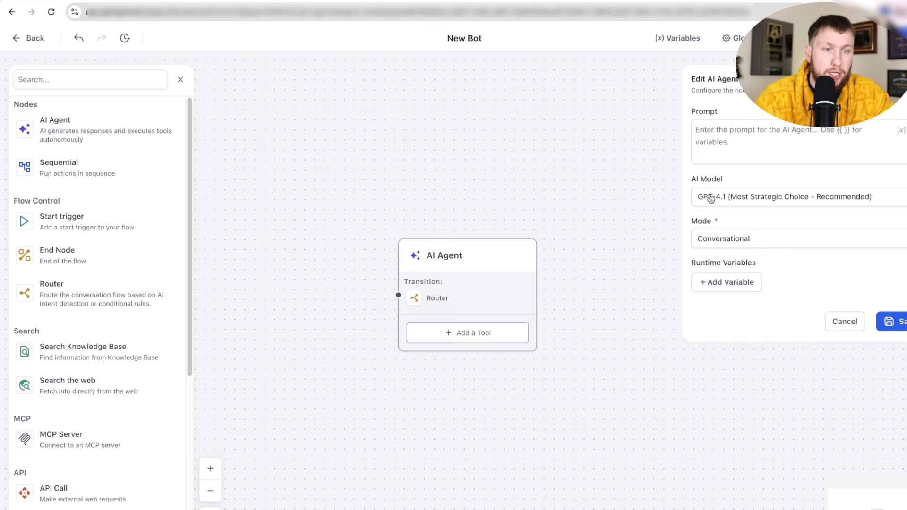
- Switch the AI Agent's mode to Task Based and back to Conversational, then move the node toward the top
left_click(726, 140)
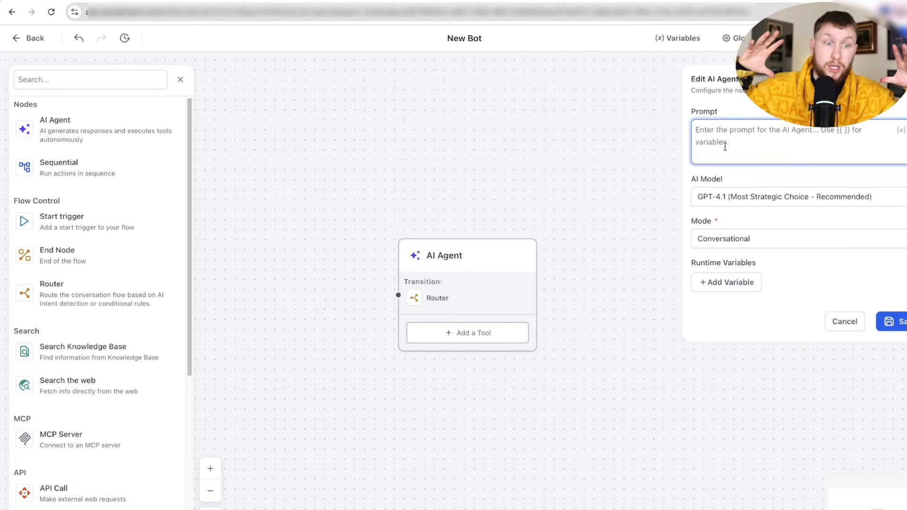
left_click(773, 237)
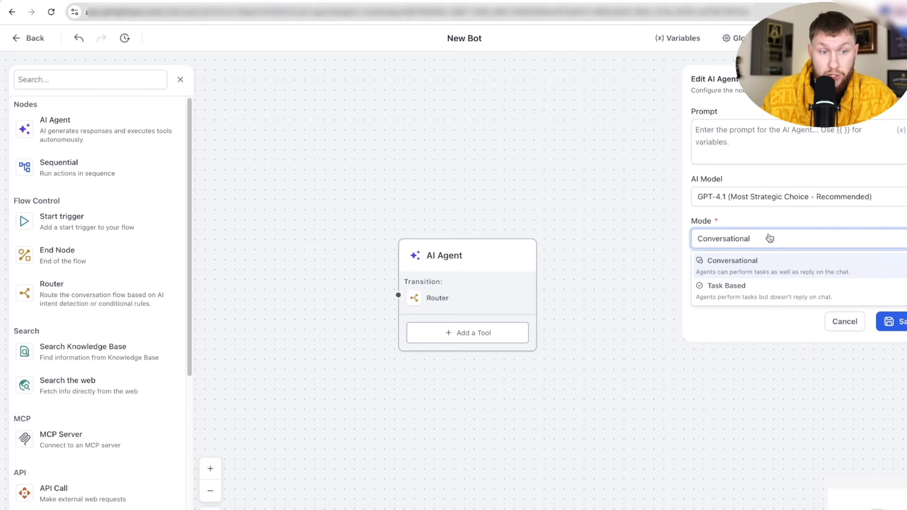
left_click(754, 296)
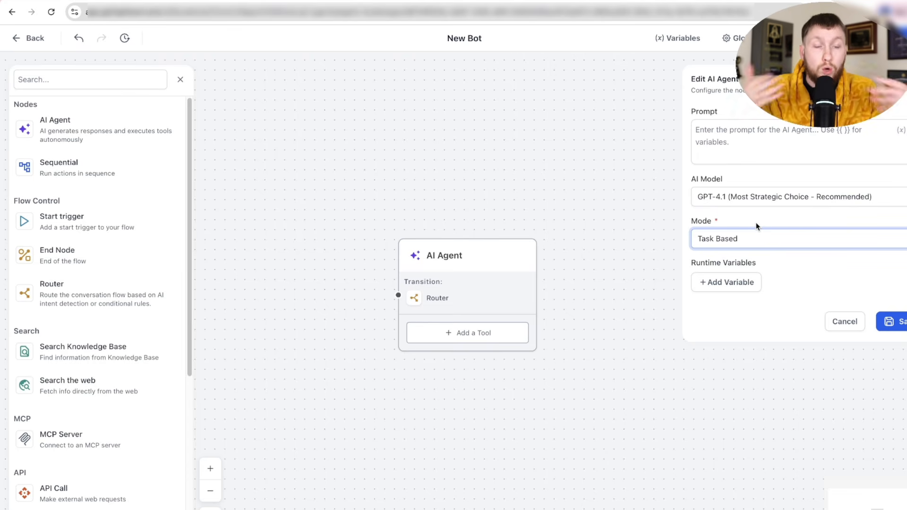
left_click(757, 237)
left_click(761, 263)
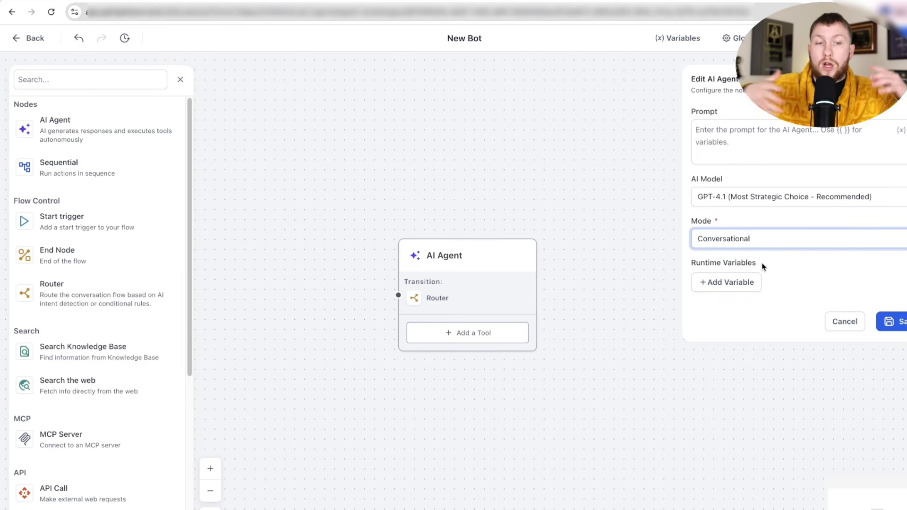
left_click(780, 140)
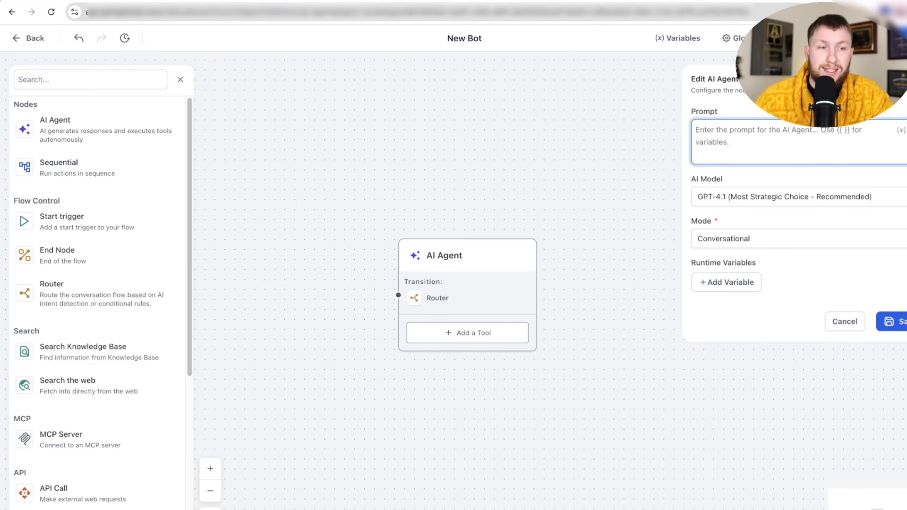
left_click(900, 79)
left_click_drag(436, 263, 421, 128)
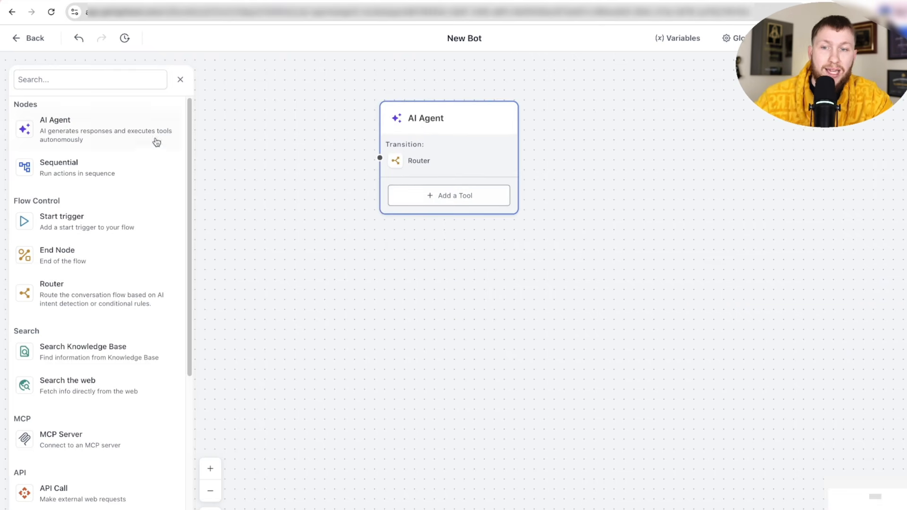
left_click_drag(95, 173, 419, 319)
left_click(470, 330)
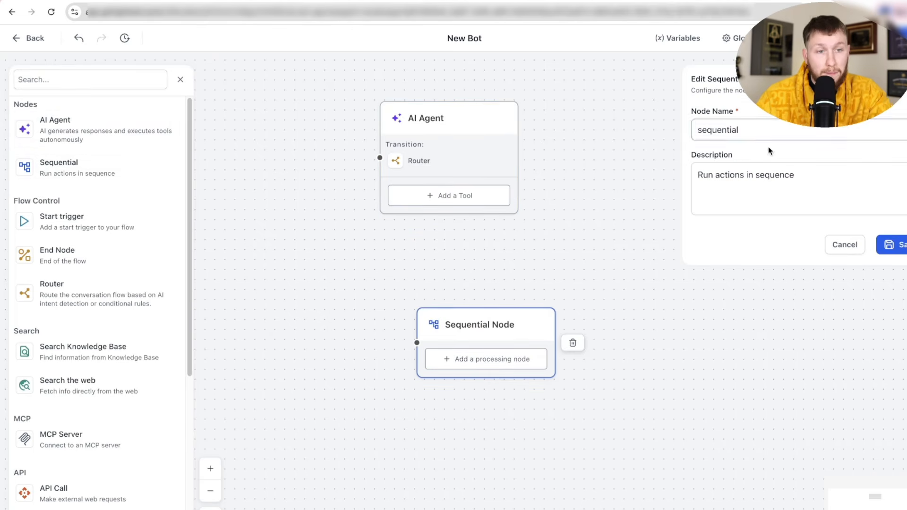
left_click(762, 177)
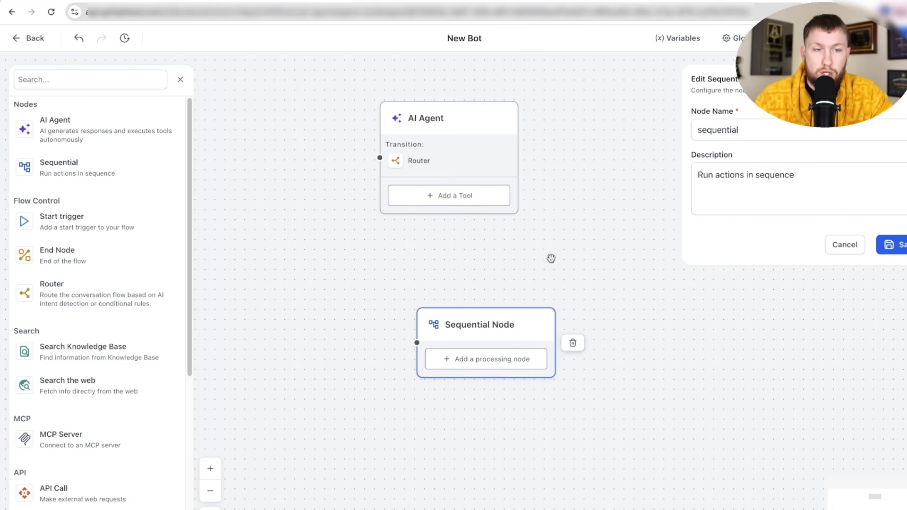
left_click(572, 343)
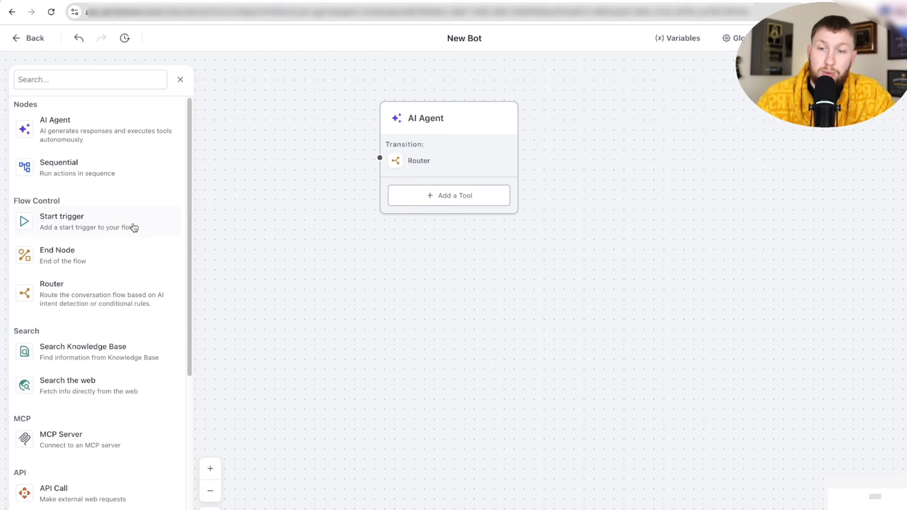
left_click_drag(118, 239, 368, 294)
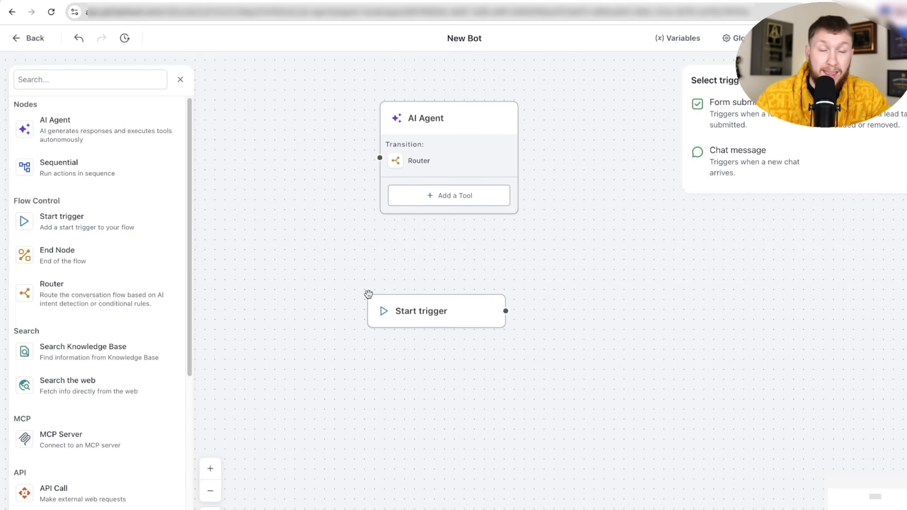
- Try the Form submitted trigger without picking a form, then delete that Start trigger
left_click(770, 113)
left_click(769, 170)
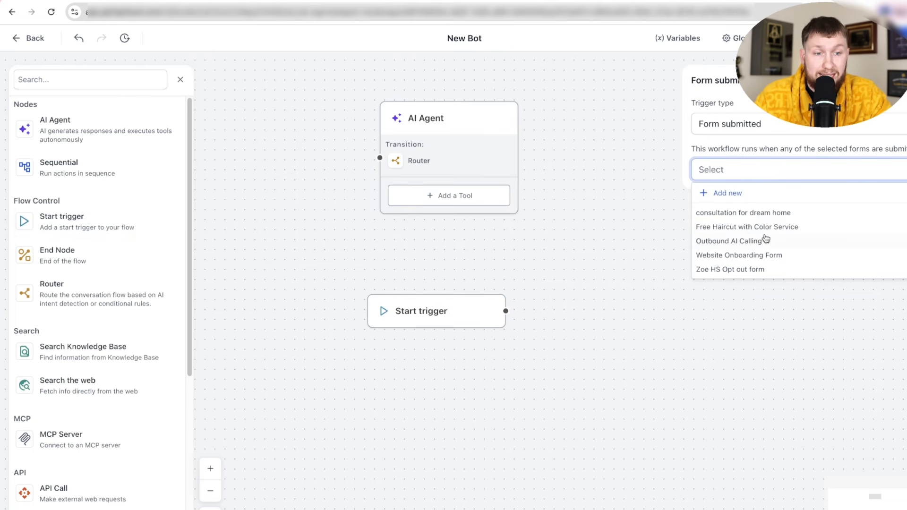
left_click(559, 183)
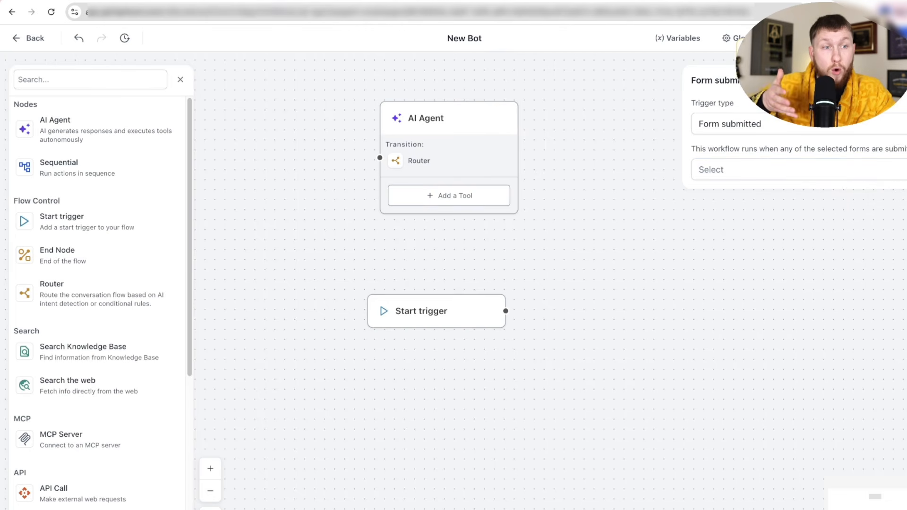
left_click(434, 323)
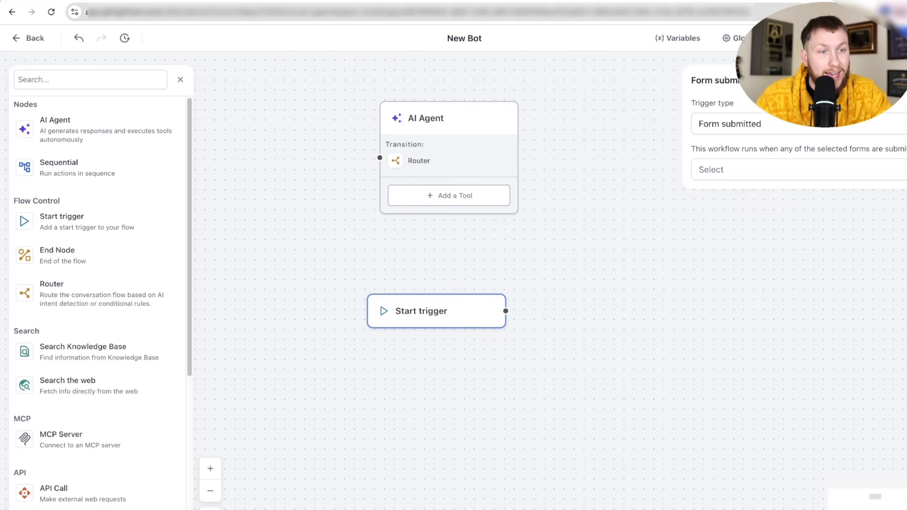
key("BackSpace")
- Add a new Start trigger and preview its lead tag and chat message trigger options
left_click(87, 222)
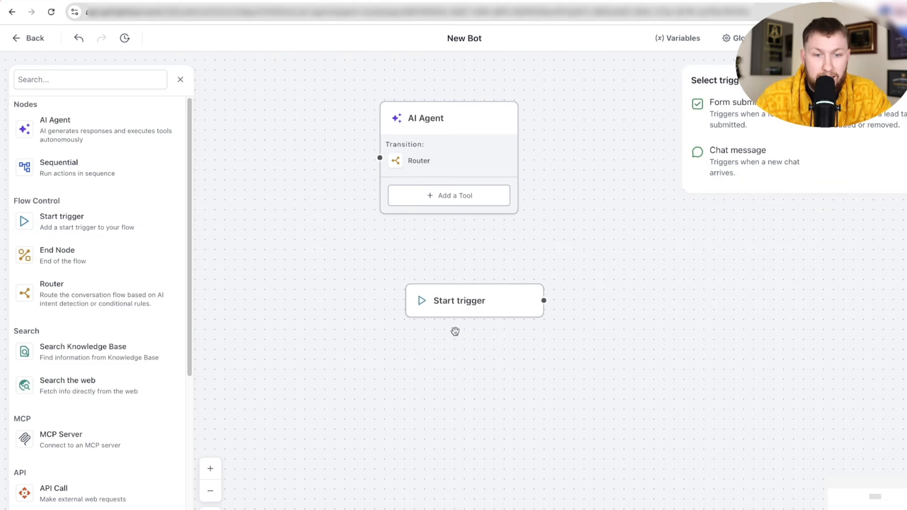
left_click(870, 123)
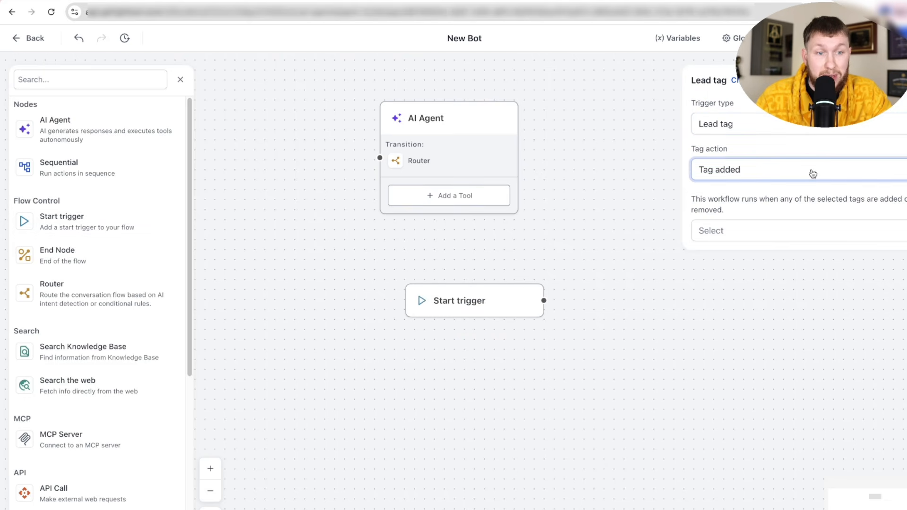
left_click(810, 229)
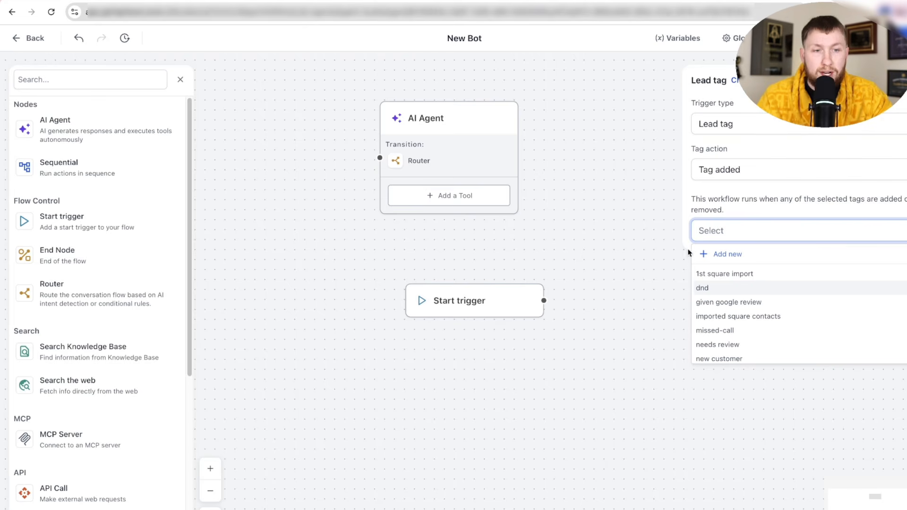
left_click(573, 157)
left_click(461, 279)
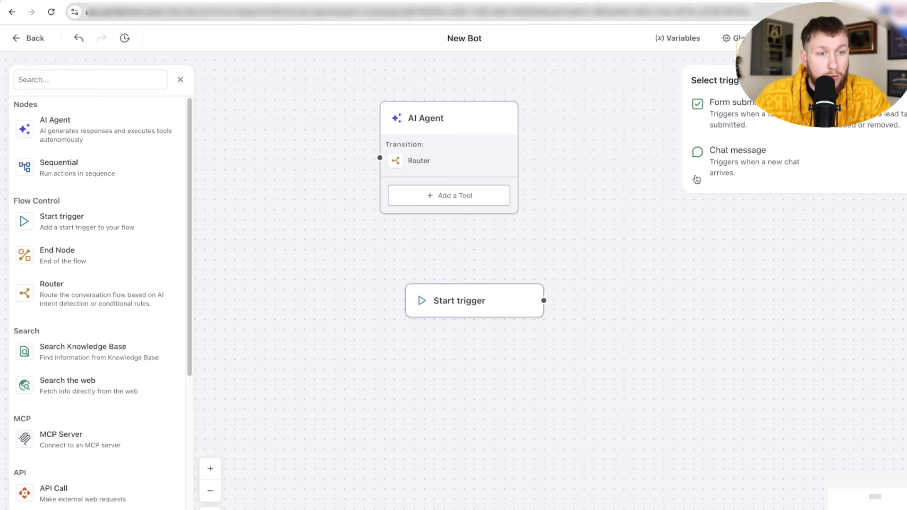
left_click(727, 160)
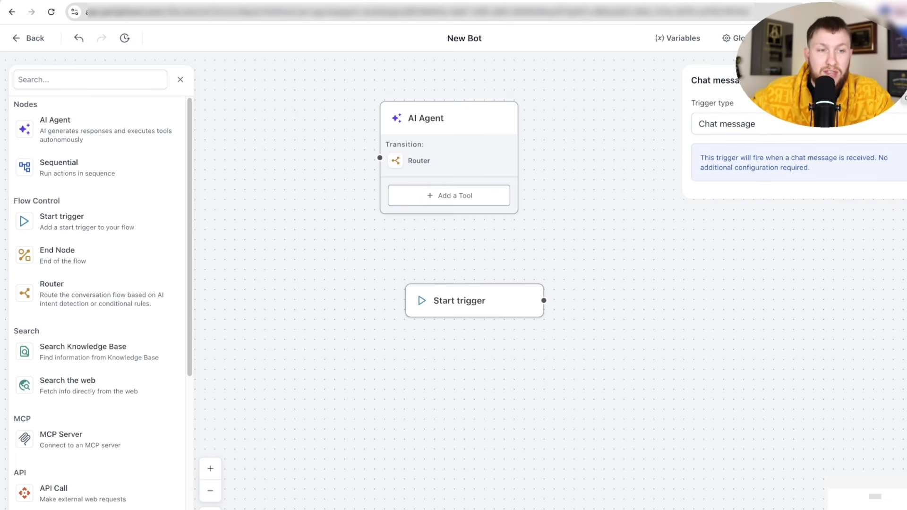
left_click(524, 286)
- Reposition the Start trigger below the AI Agent and dismiss its trigger choices unchanged
left_click_drag(525, 286, 449, 274)
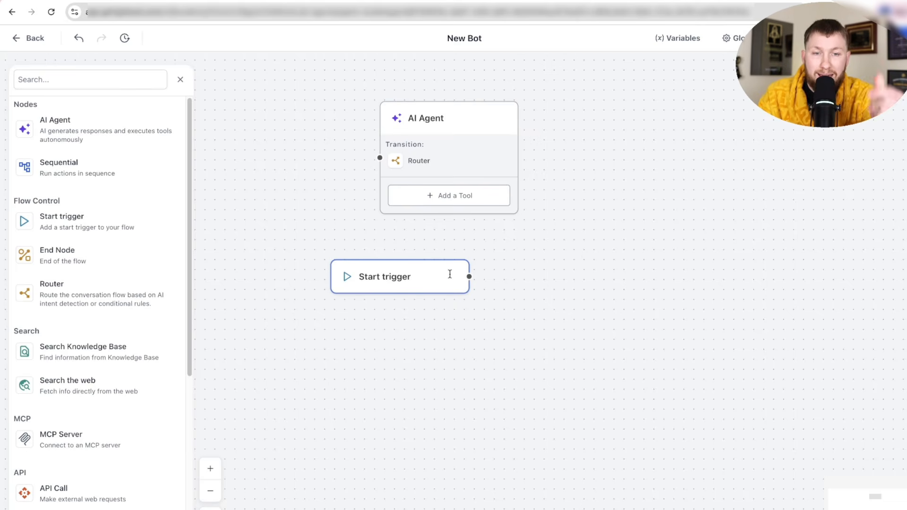
mouse_move(395, 278)
left_mouse_down()
mouse_move(378, 265)
mouse_move(354, 282)
mouse_move(388, 290)
left_mouse_up()
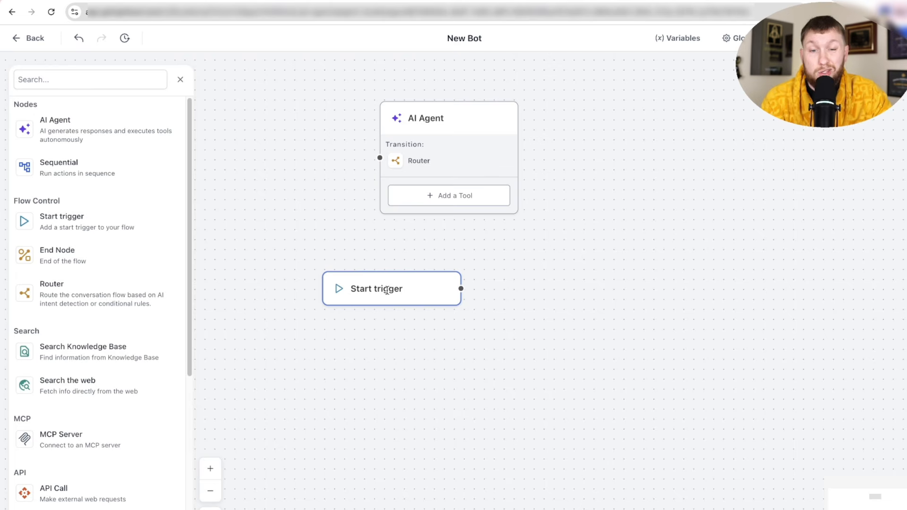
left_click(415, 284)
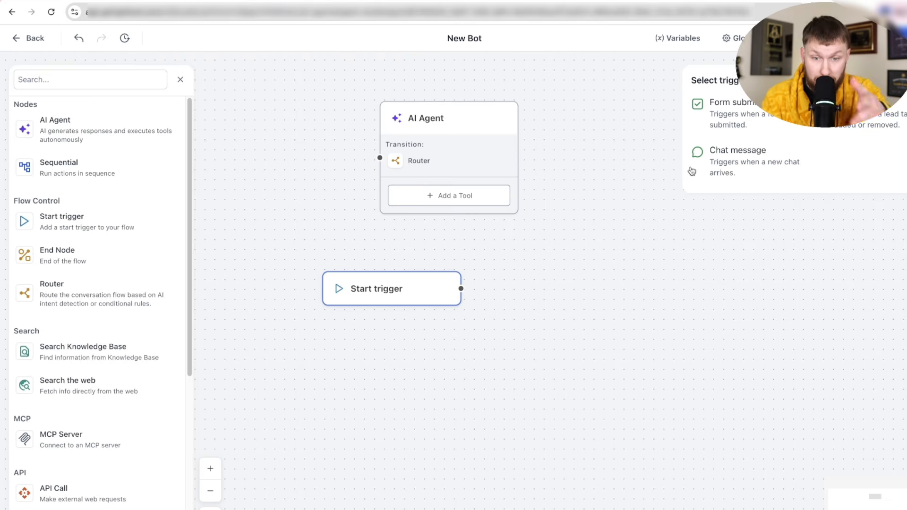
key("Escape")
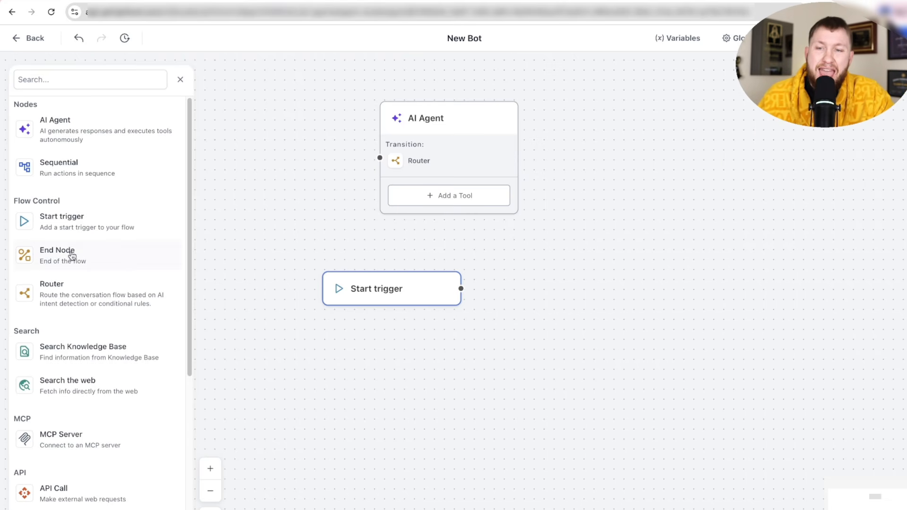
- Connect an End Node right of the Start trigger and drag a Router in as a Sequential Node
left_click_drag(70, 255, 593, 271)
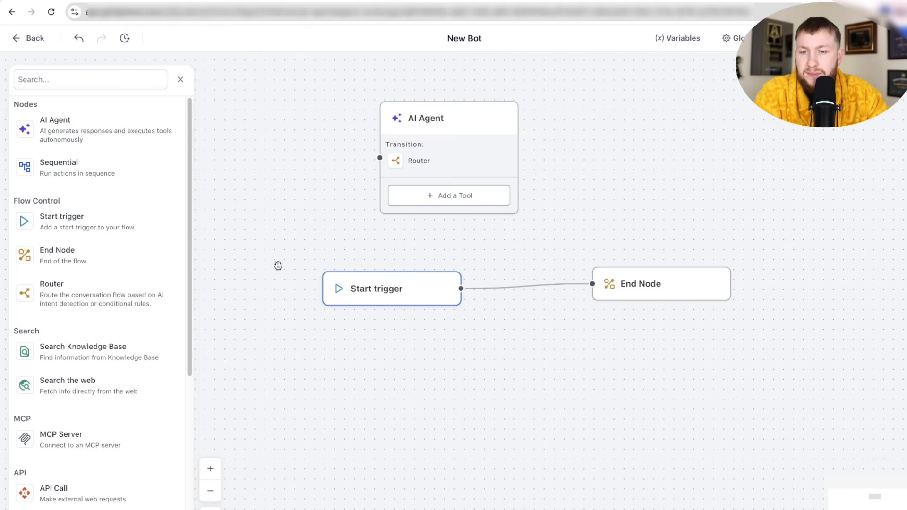
scroll(83, 253, "down", 1)
left_click_drag(83, 251, 496, 362)
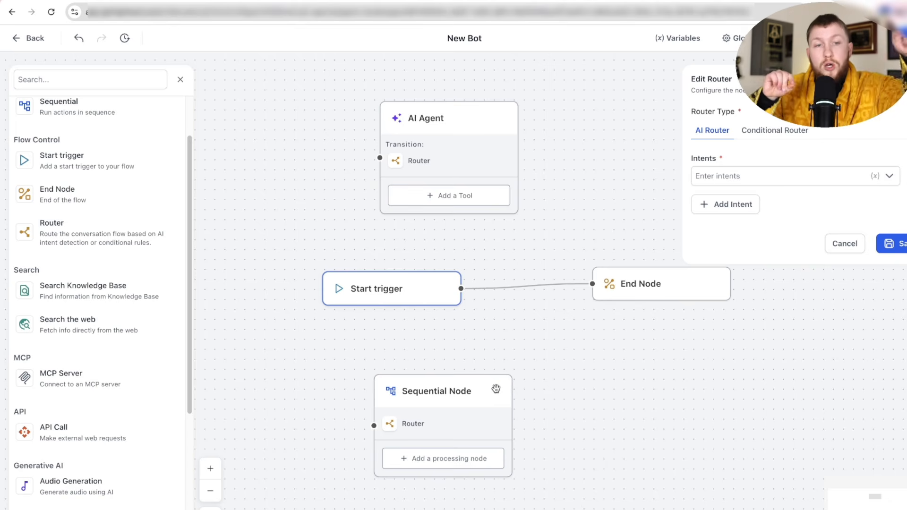
- Try the Router's Conditional and AI intent routing, then remove the Router from the Sequential Node
left_click(775, 133)
left_click(701, 177)
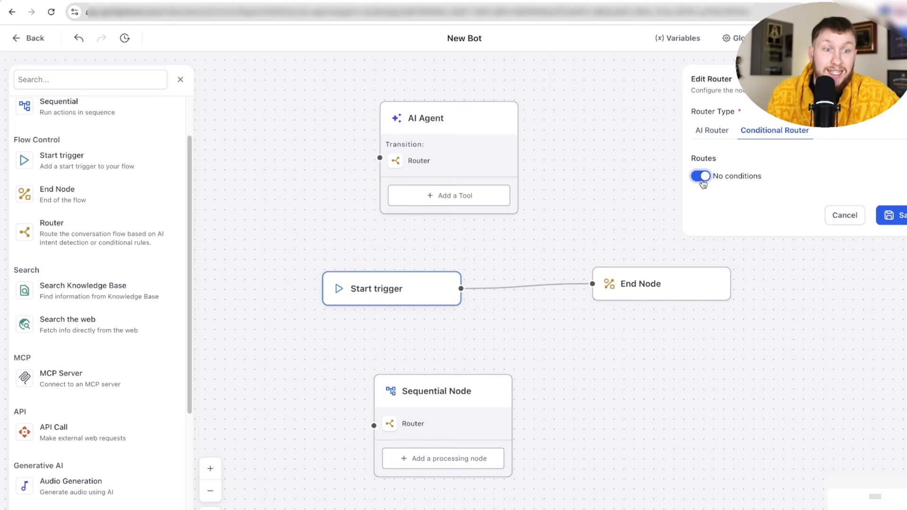
left_click(701, 177)
left_click(712, 130)
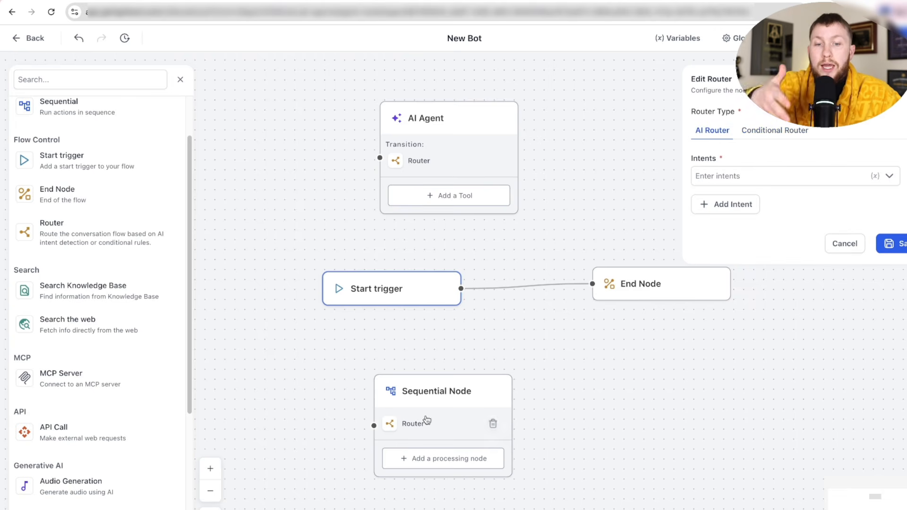
left_click_drag(426, 419, 490, 395)
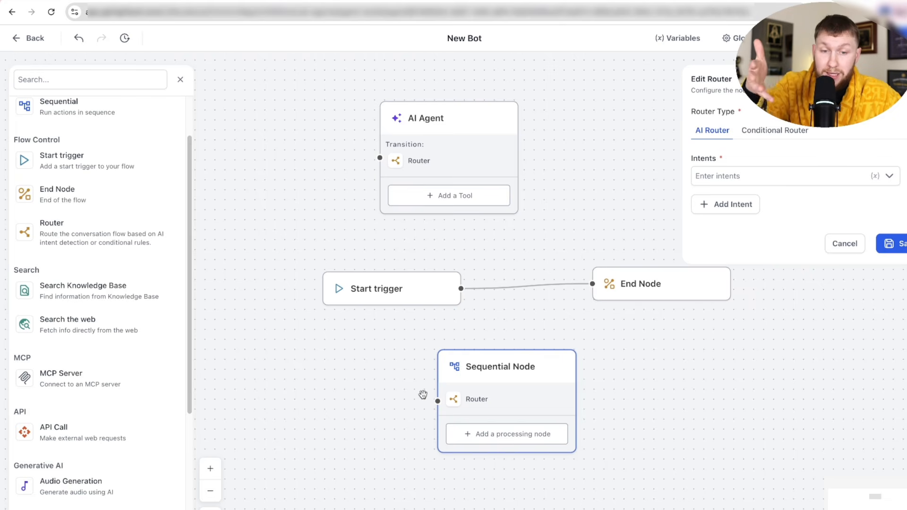
left_click(890, 243)
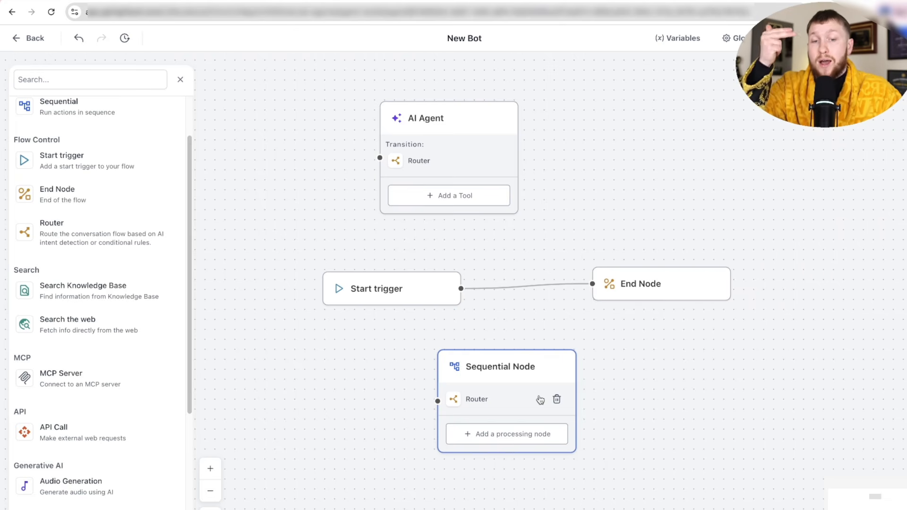
left_click(559, 400)
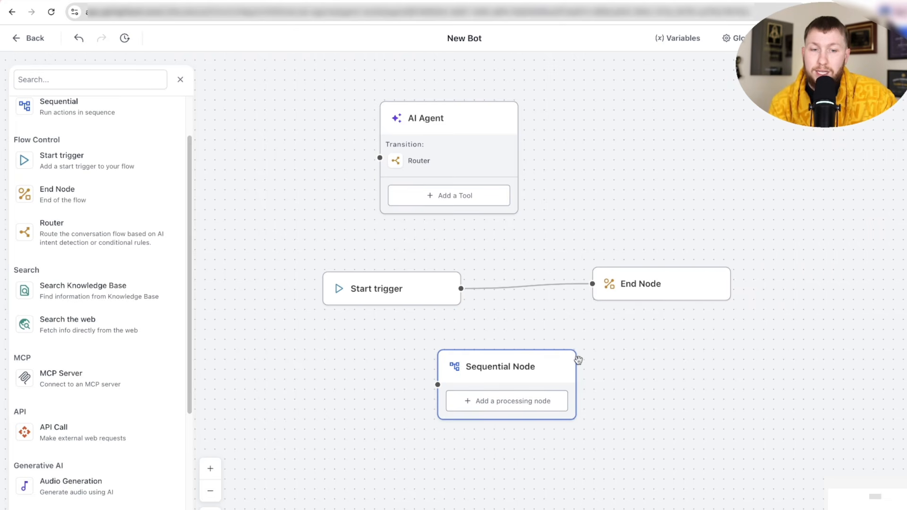
- Check the Sequential Node's settings, then rename the AI Agent node to 'test'
left_click(560, 369)
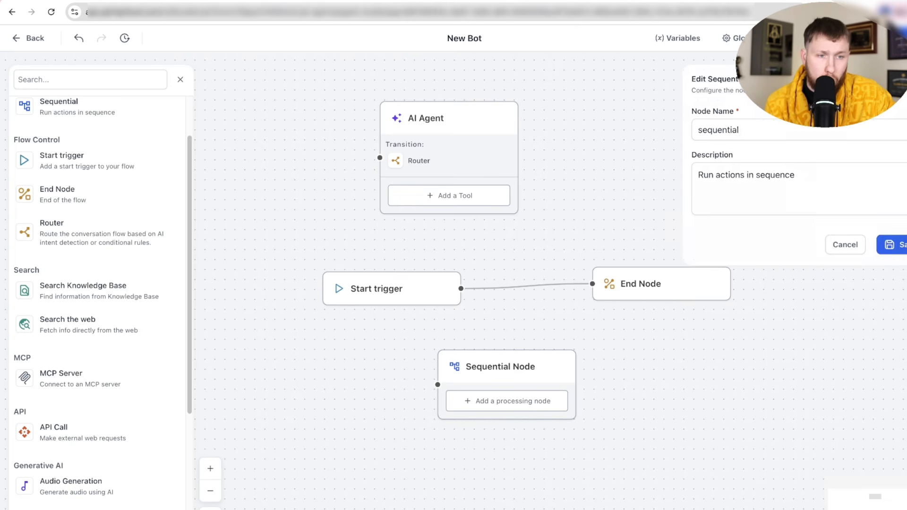
left_click(308, 345)
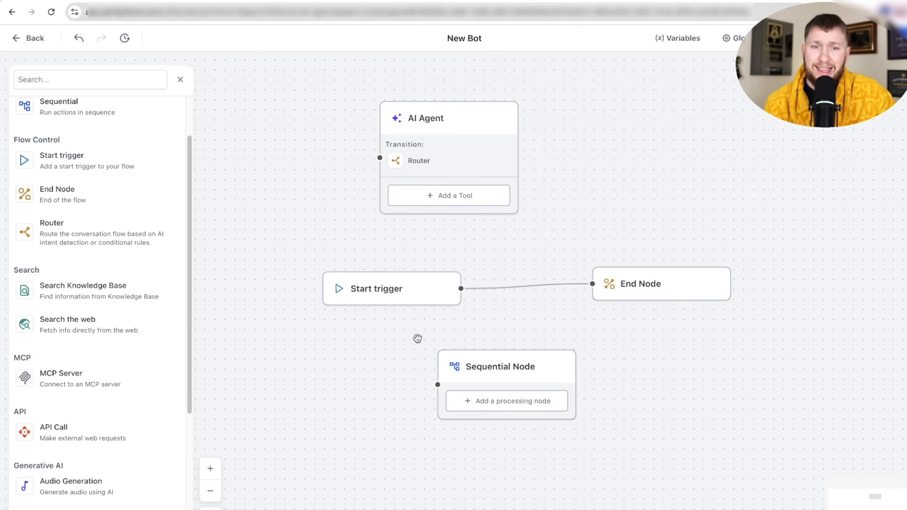
double_click(433, 118)
type("te")
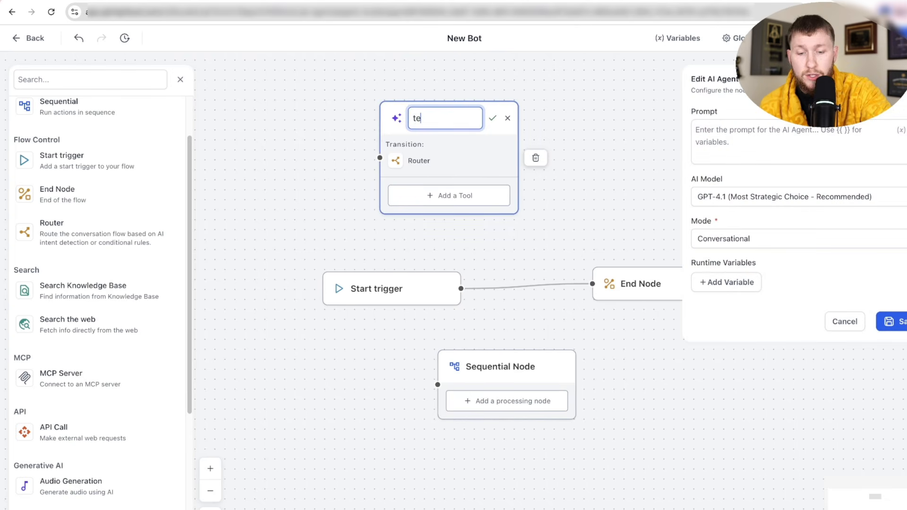
type("st")
left_click(492, 117)
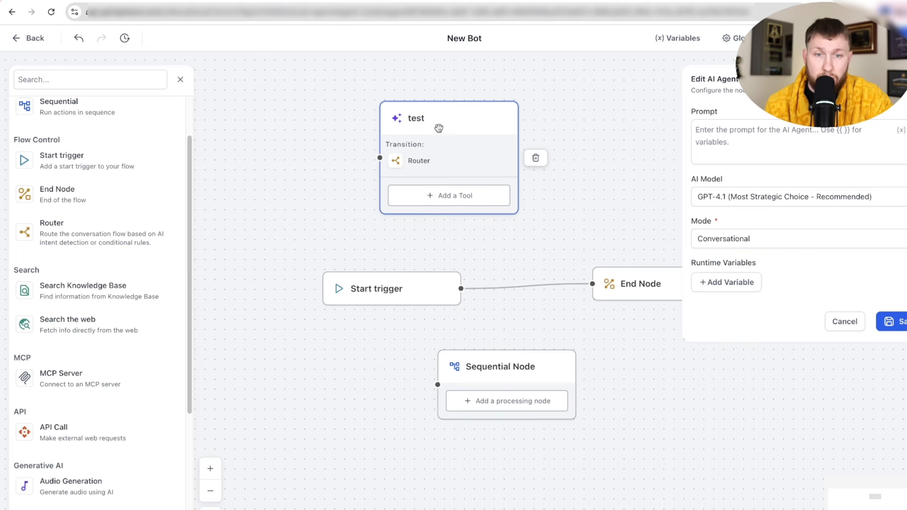
double_click(442, 117)
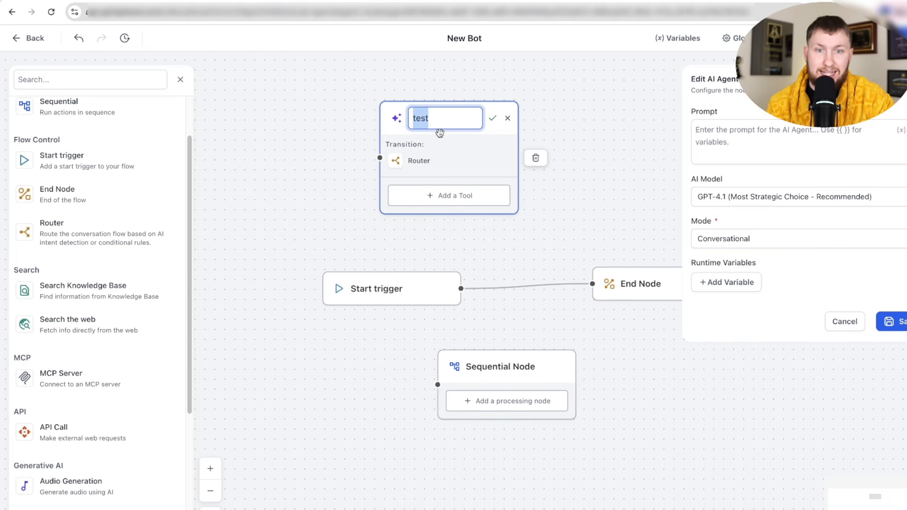
left_click(446, 196)
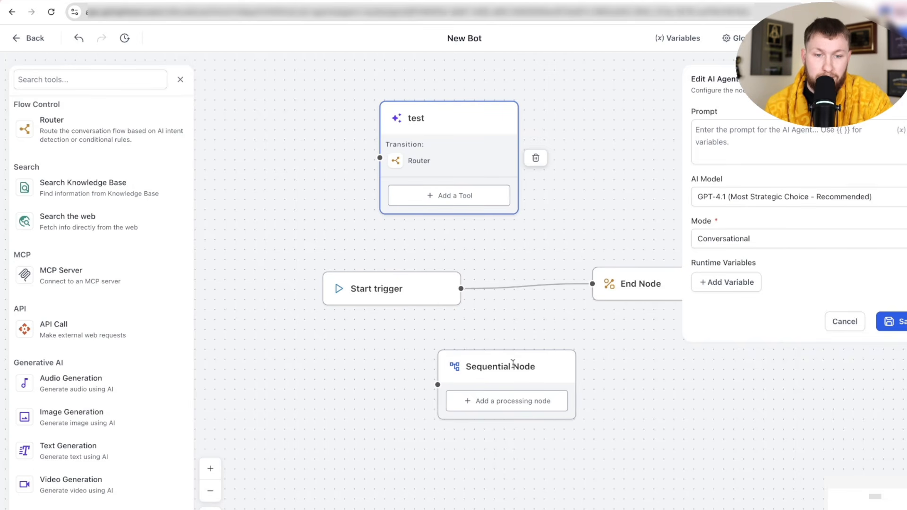
- Add an Audio Generation Sequential Node, remove its row, and place it beside the test agent
left_click(516, 411)
left_click(450, 196)
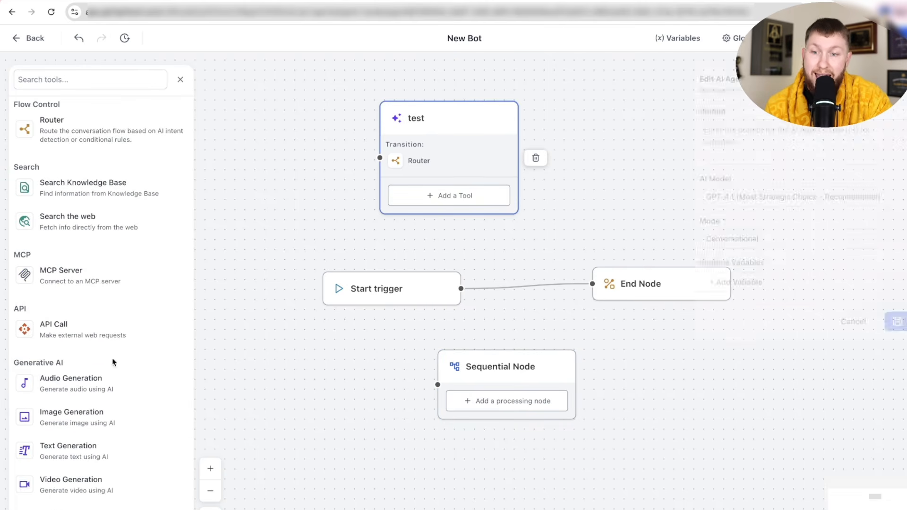
left_click_drag(97, 380, 339, 338)
left_click(401, 332)
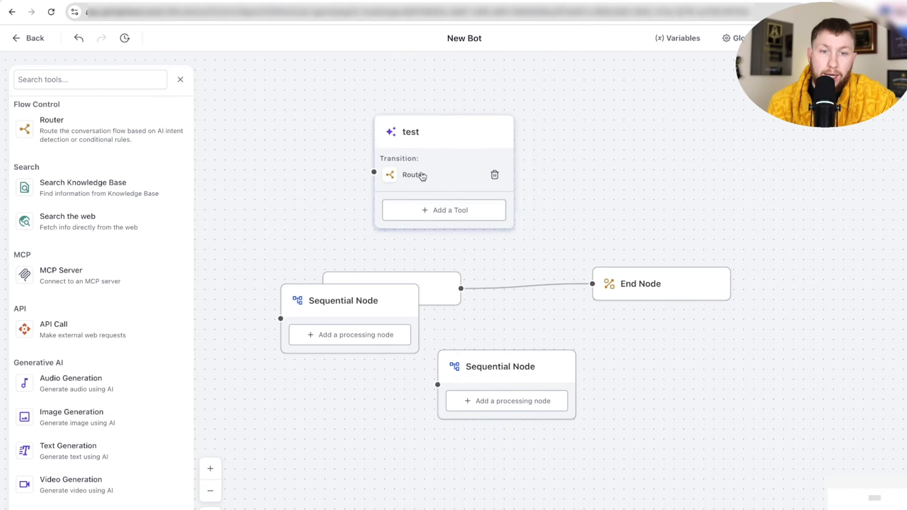
left_click_drag(381, 298, 673, 152)
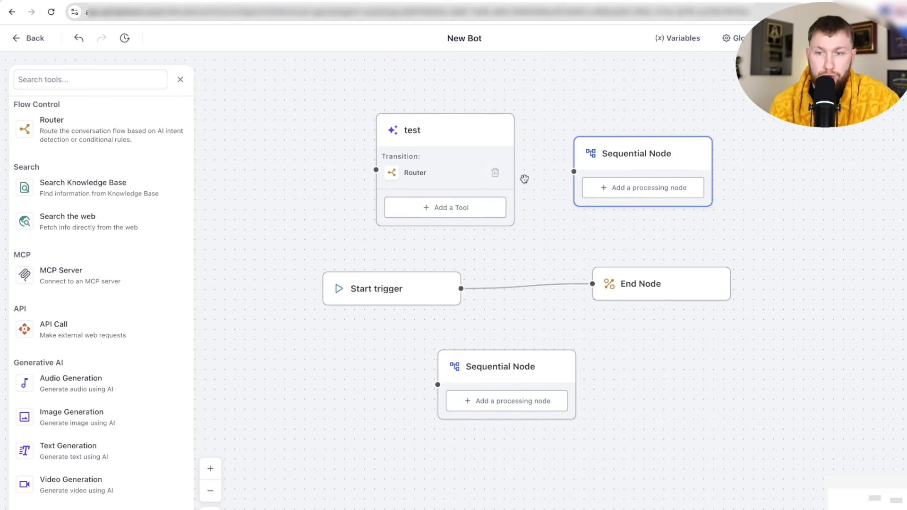
left_click(180, 79)
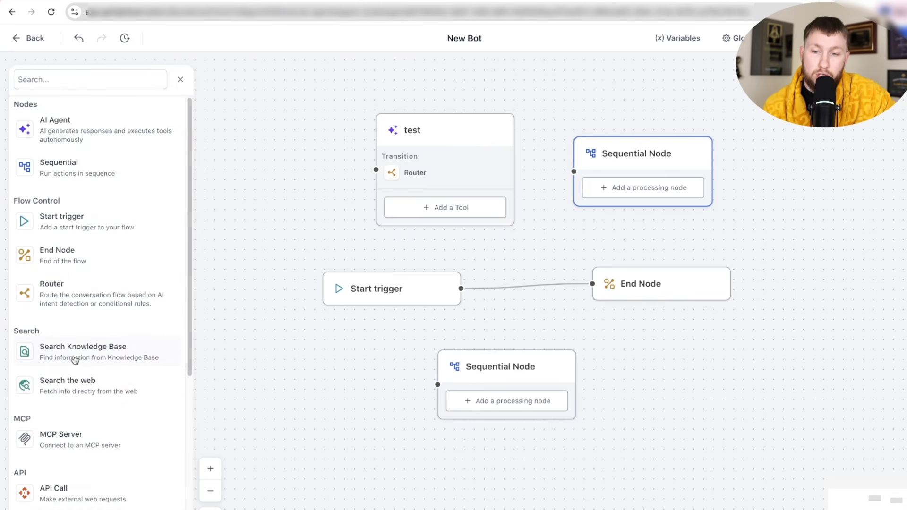
- Add an AI Agent node with a Search Knowledge Base tool and check the available knowledge bases
left_click_drag(74, 359, 257, 378)
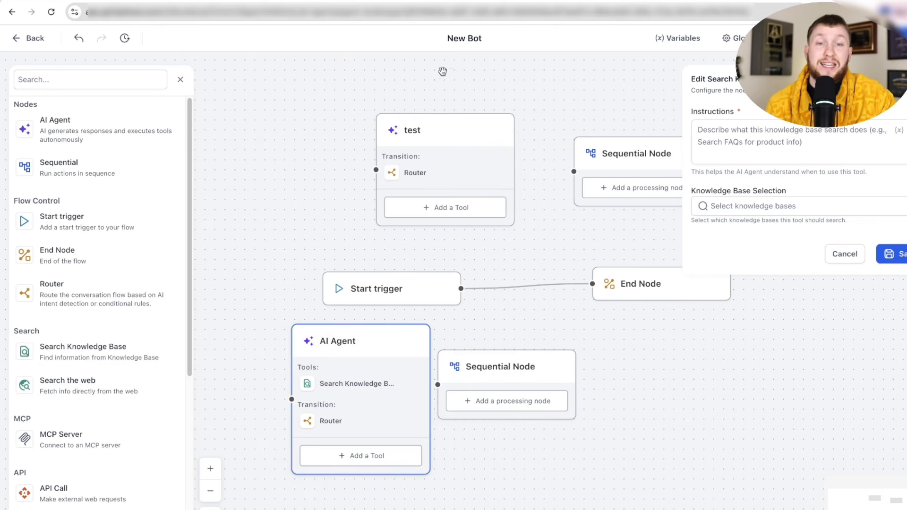
mouse_move(410, 384)
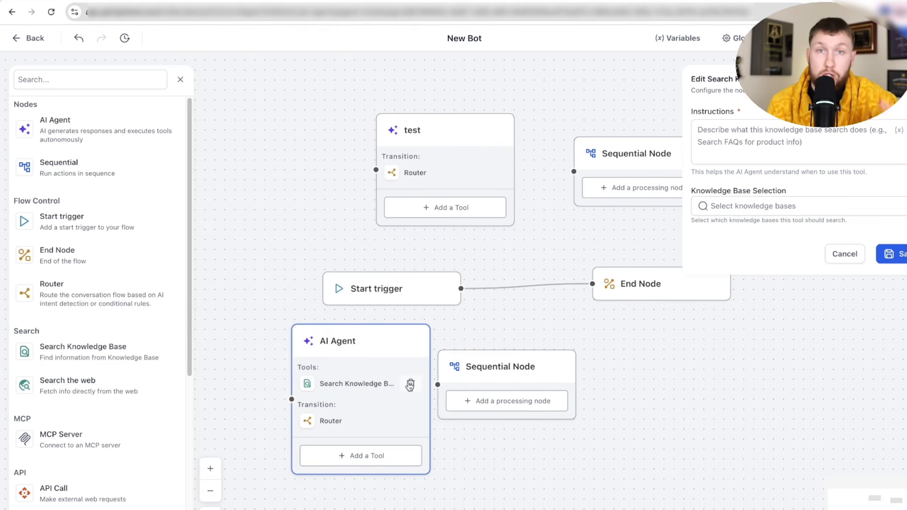
left_click(746, 211)
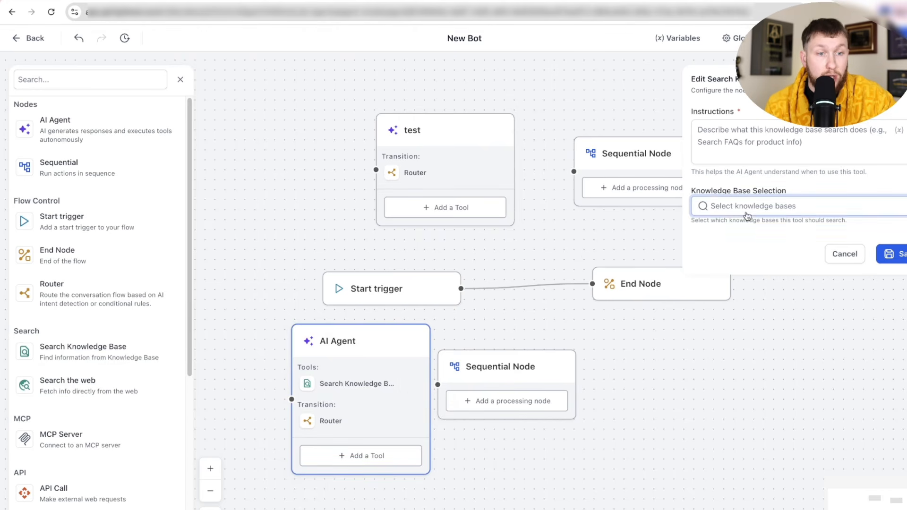
left_click(709, 142)
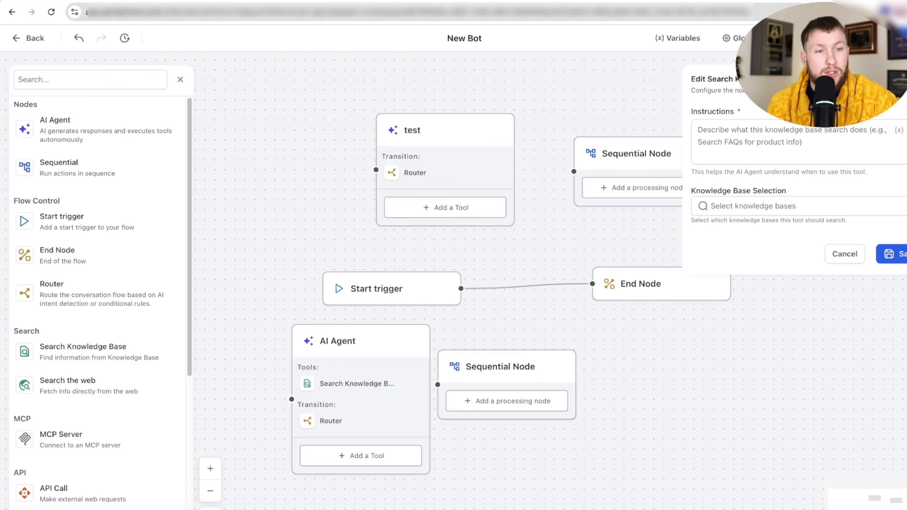
- Add a web-search AI Agent right of the Sequential Node and check its Instructions and Query fields
left_click(92, 381)
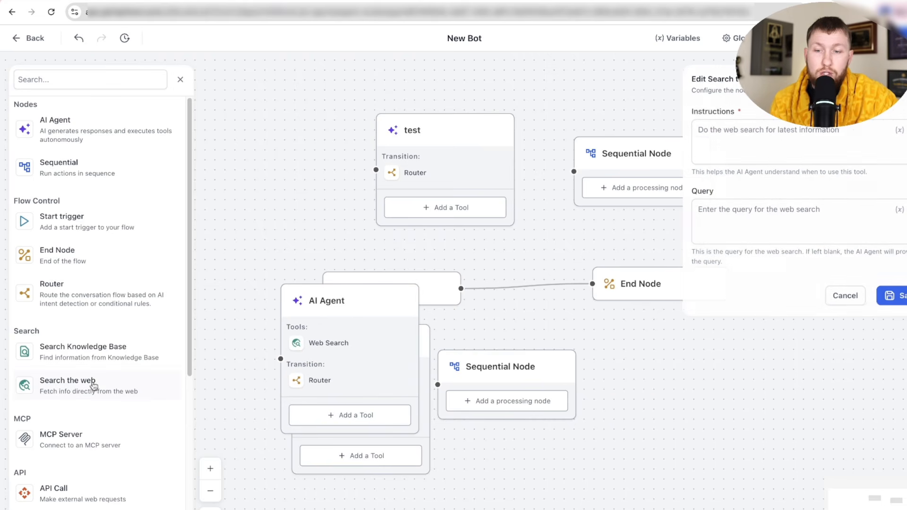
left_click_drag(344, 347, 656, 379)
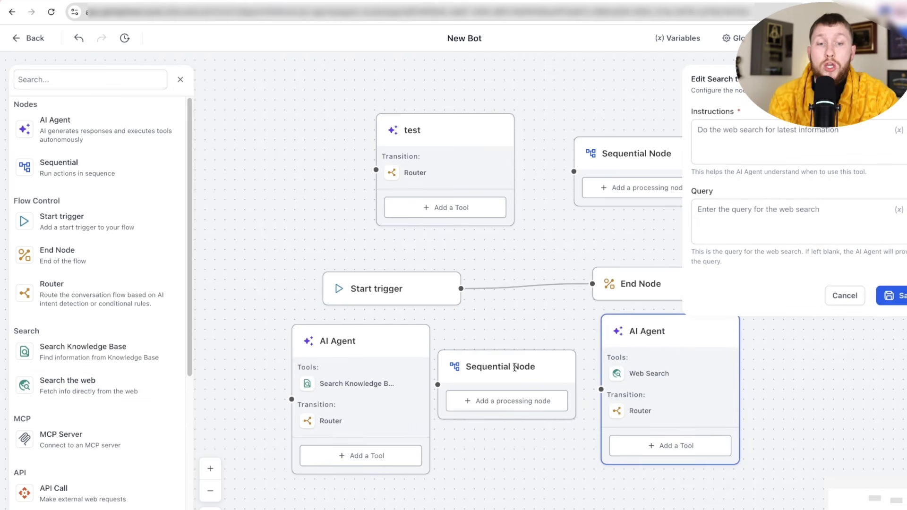
left_click(761, 136)
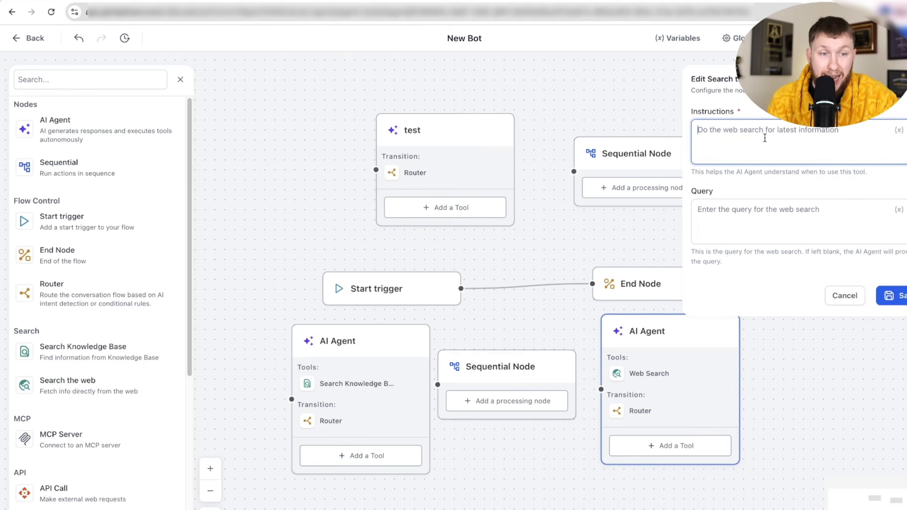
left_click(746, 216)
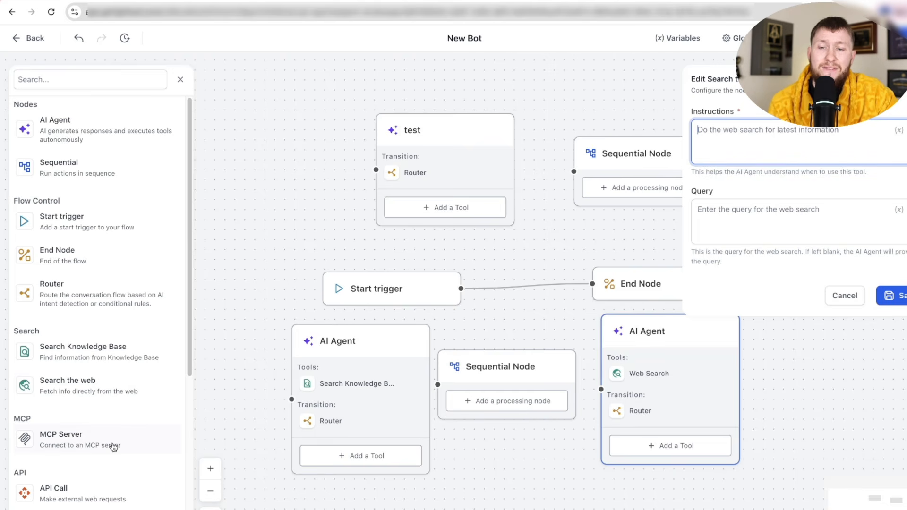
- Add an AI Agent with an MCP Server tool, move it higher, and review its URL, label and instructions
left_click_drag(114, 445, 307, 293)
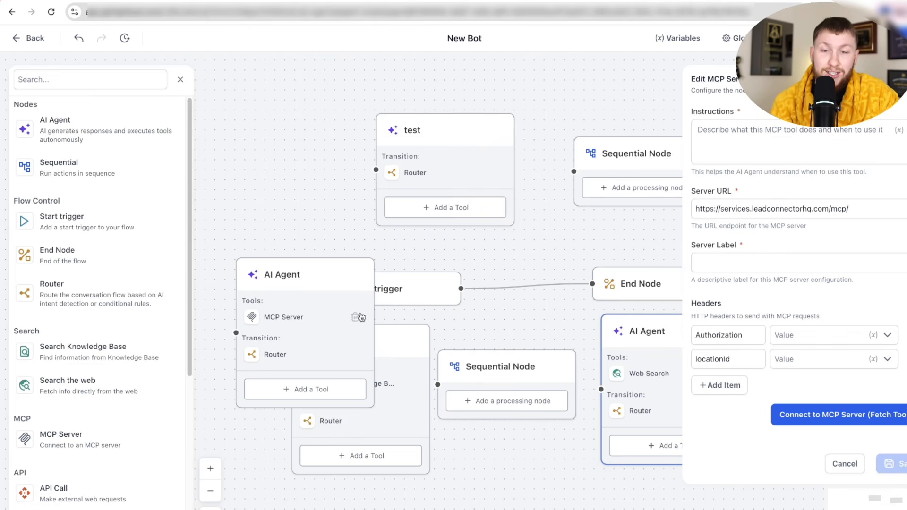
left_click_drag(340, 312, 341, 259)
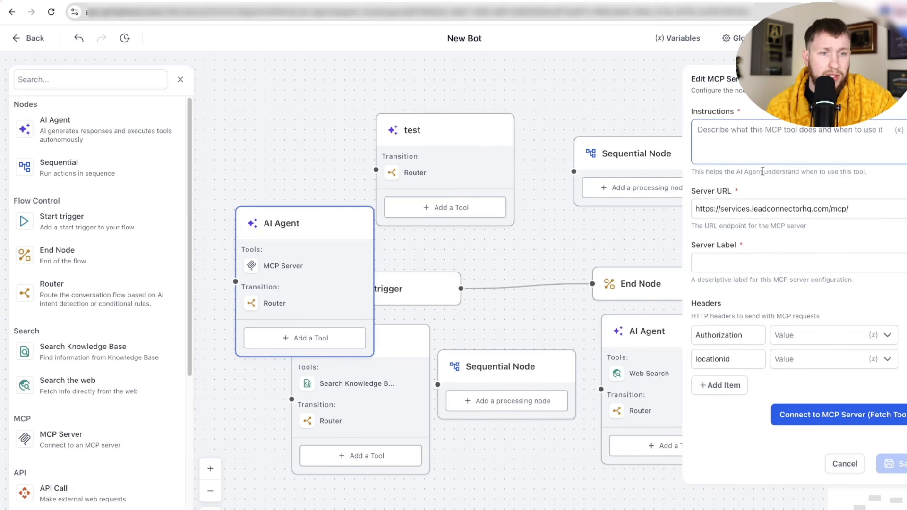
left_click(734, 214)
key("ctrl+a")
left_click(782, 262)
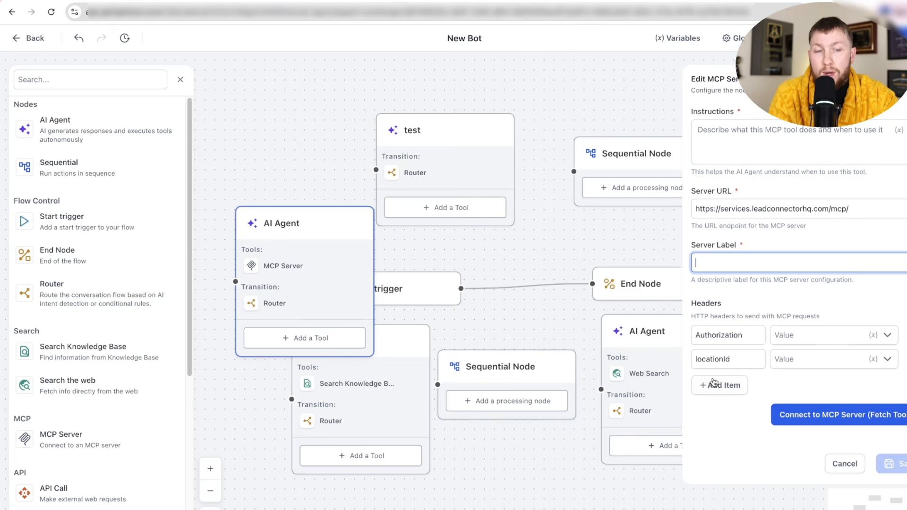
left_click(753, 136)
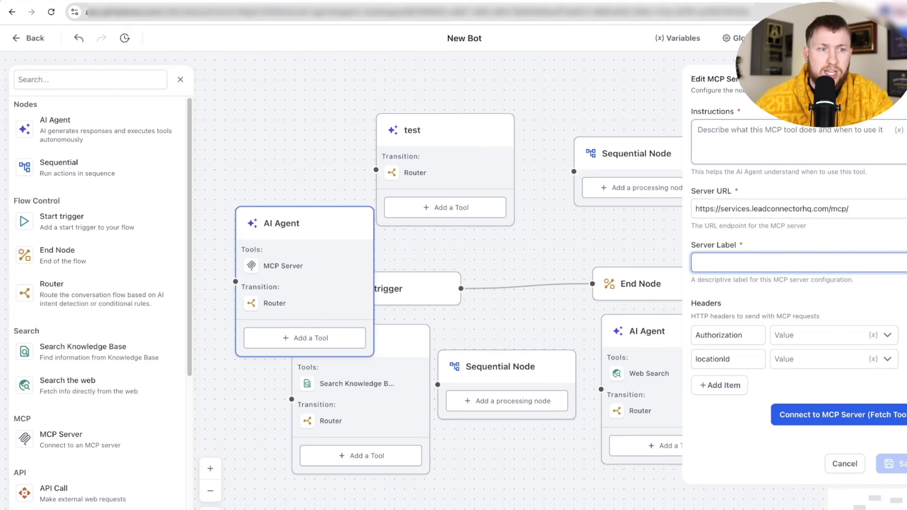
left_click(660, 131)
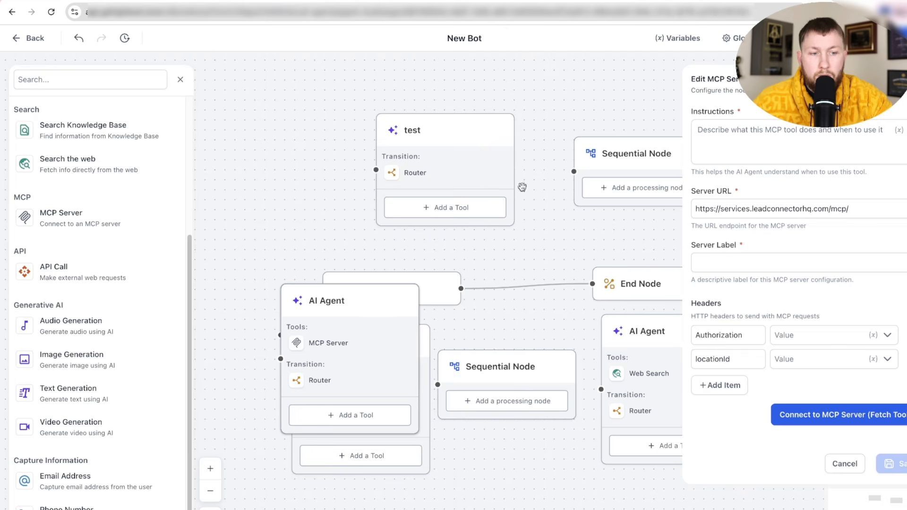
- Fetch the MCP server's tools, scroll through the MCP Tools list, and close the settings
left_click(822, 415)
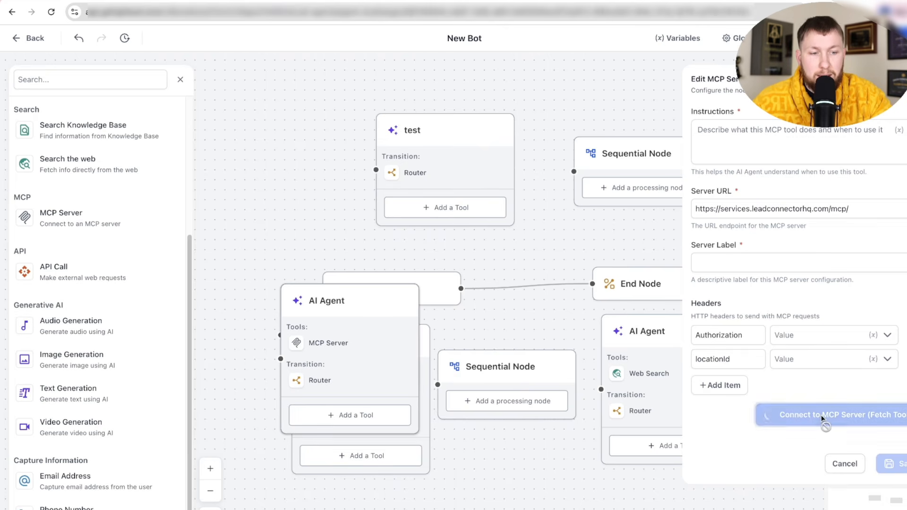
scroll(799, 401, "down", 8)
scroll(799, 401, "down", 7)
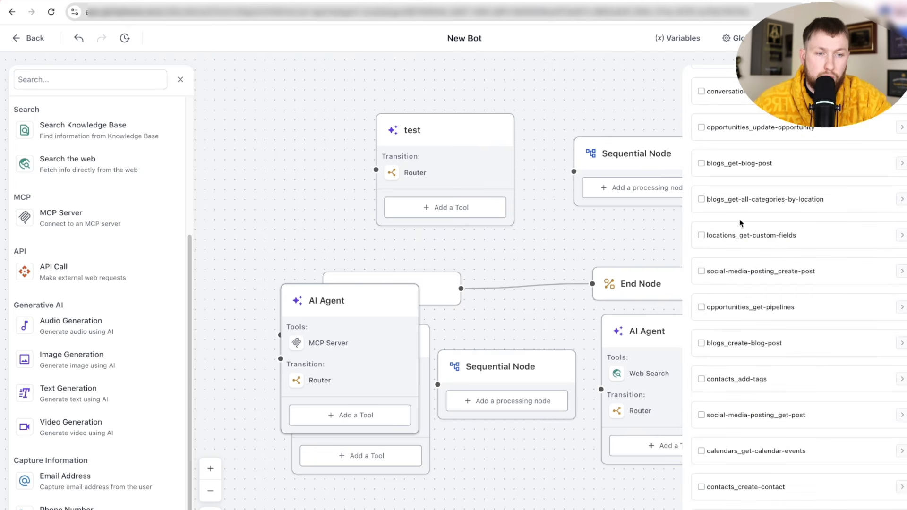
scroll(820, 409, "down", 2)
scroll(820, 401, "up", 16)
scroll(820, 401, "down", 8)
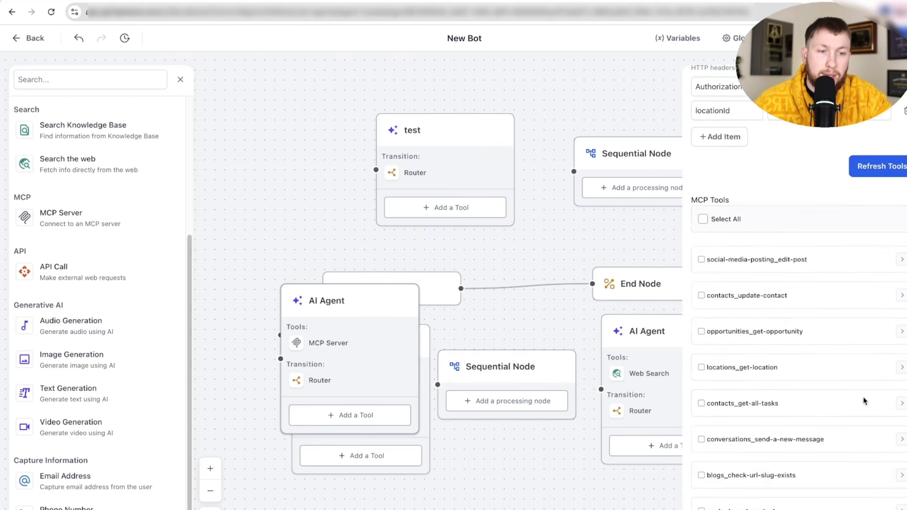
scroll(845, 422, "up", 7)
scroll(837, 428, "up", 2)
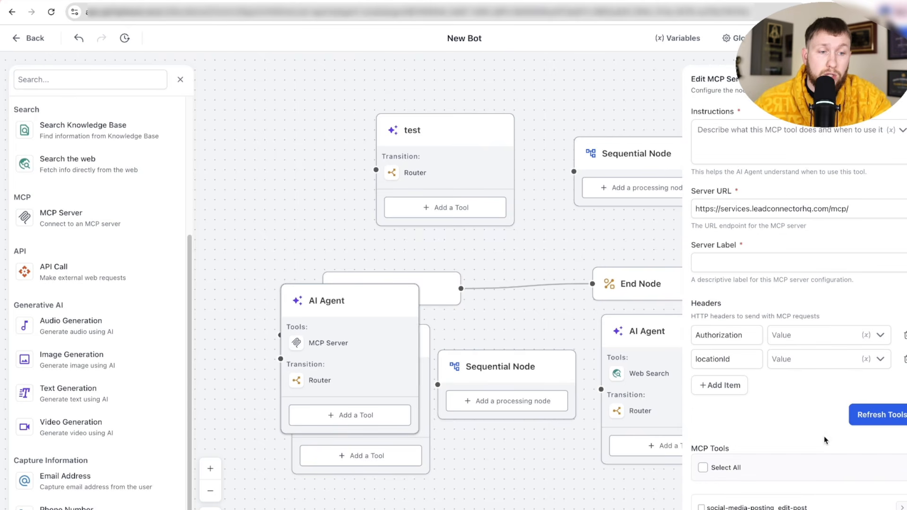
left_click(897, 79)
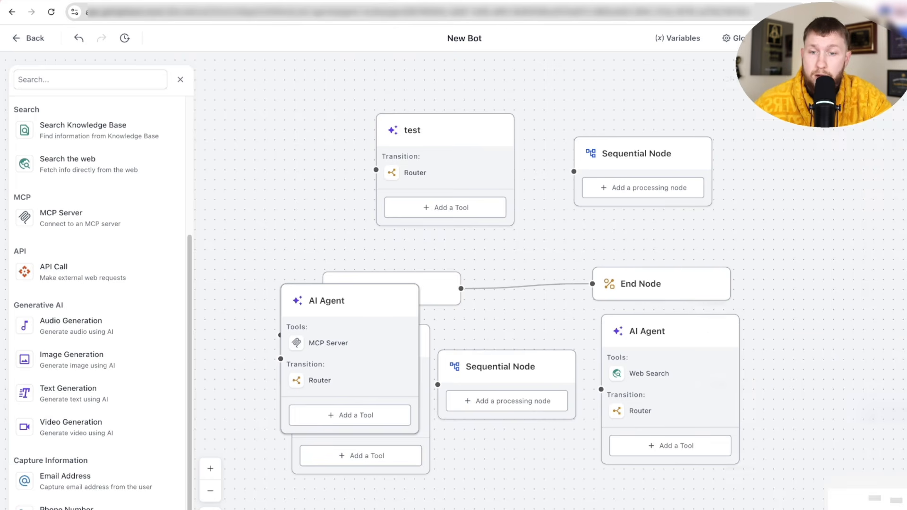
- Add an API Call node from the node list, save it with no endpoint, and close its panel
left_click(74, 273)
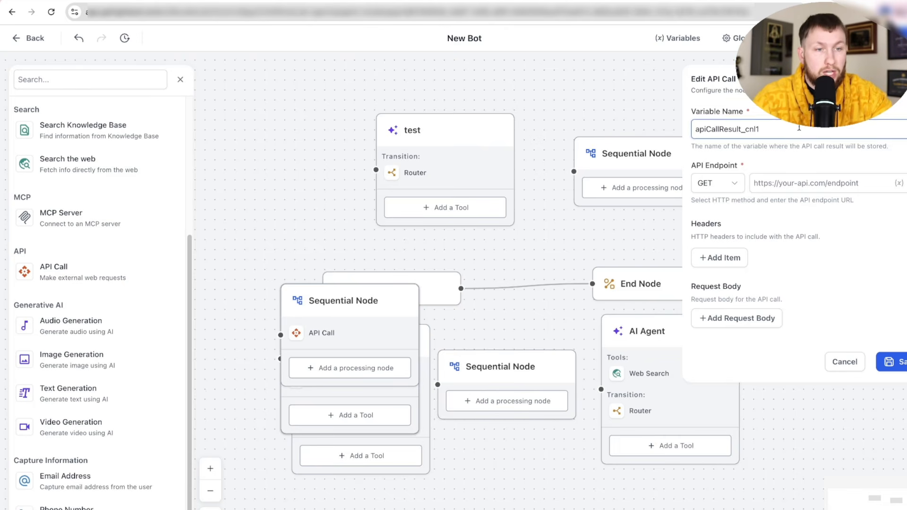
double_click(713, 129)
left_click(790, 184)
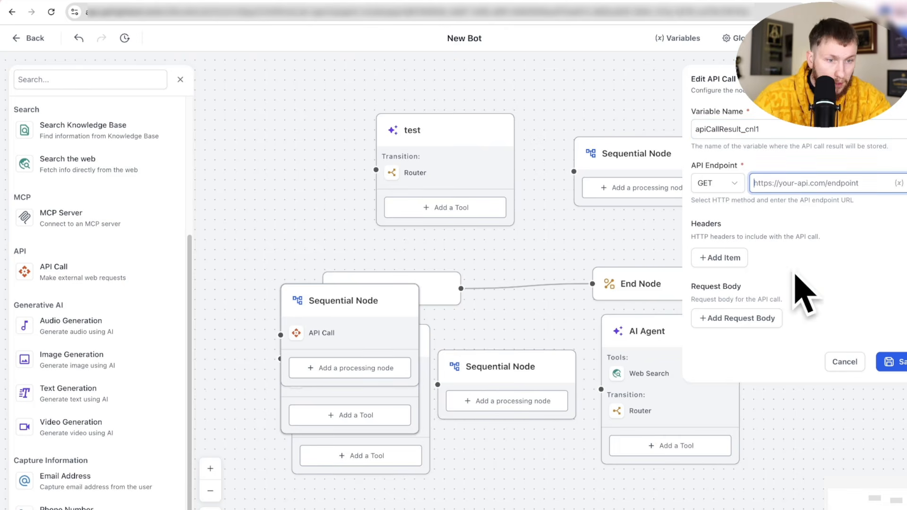
left_click(885, 362)
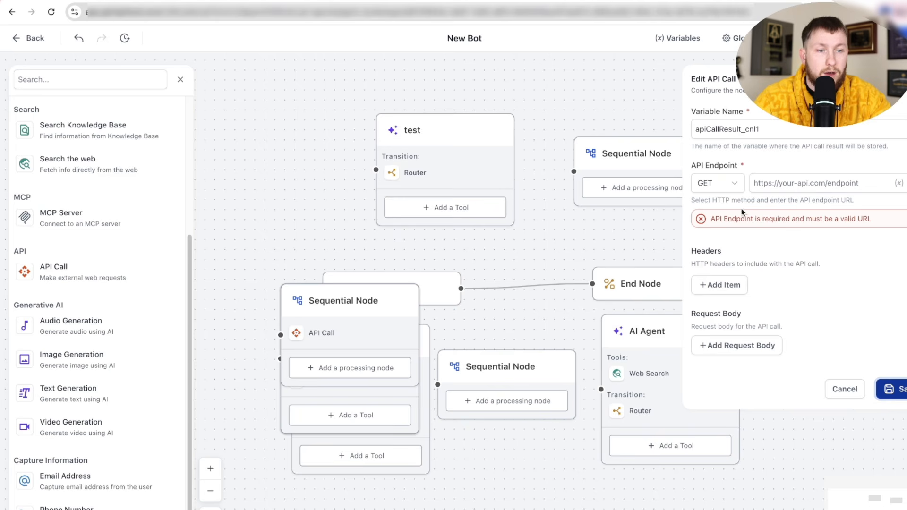
left_click(315, 284)
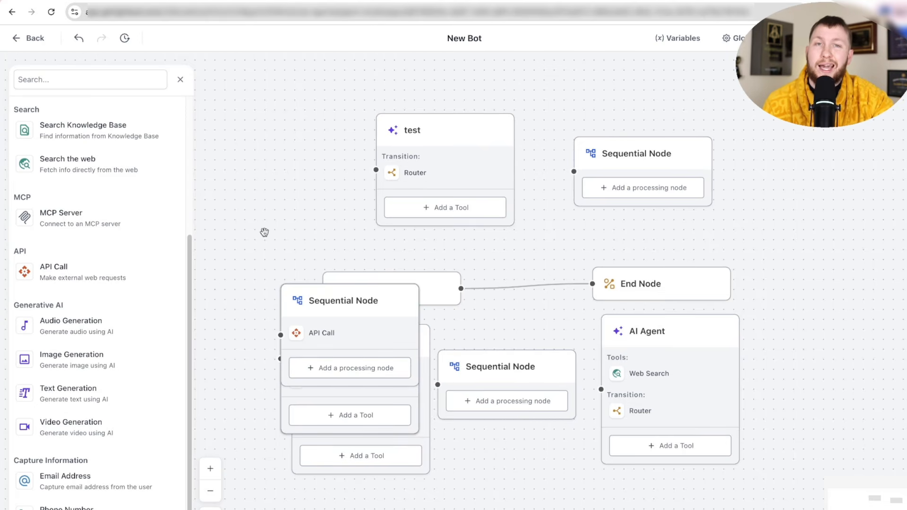
- Cycle the sequential node's step through Audio, Image and Text Generation
scroll(239, 277, "down", 3)
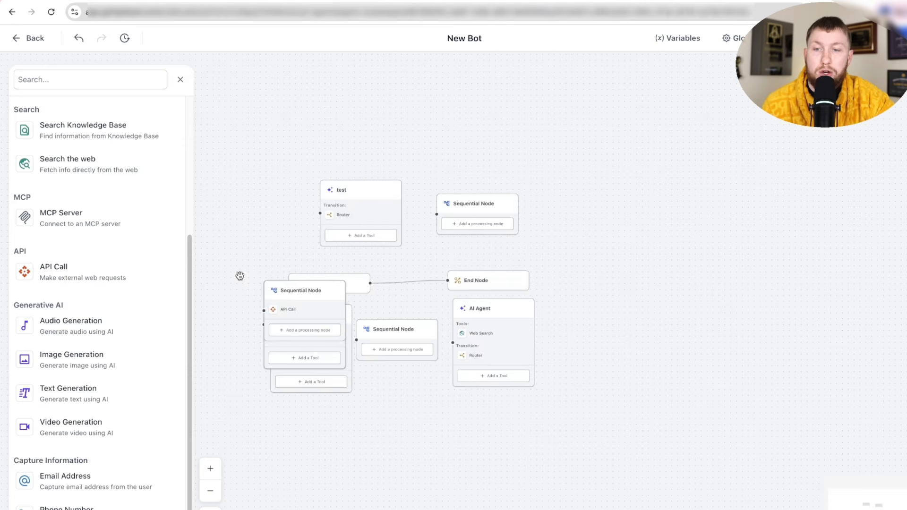
scroll(240, 276, "up", 6)
scroll(239, 276, "down", 3)
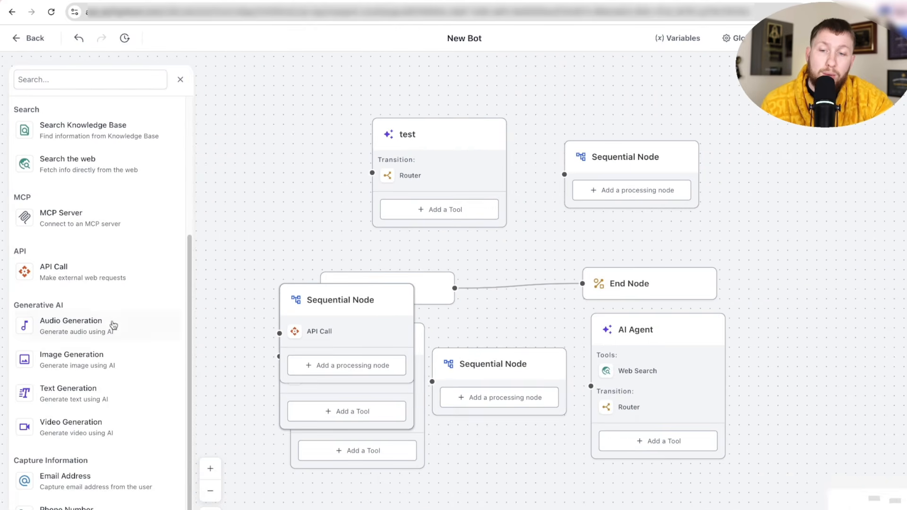
left_click(108, 334)
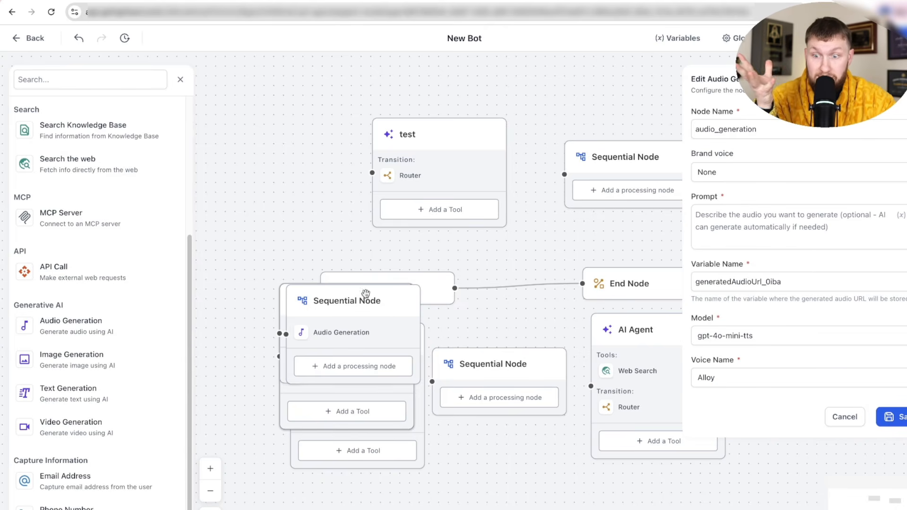
left_click(109, 367)
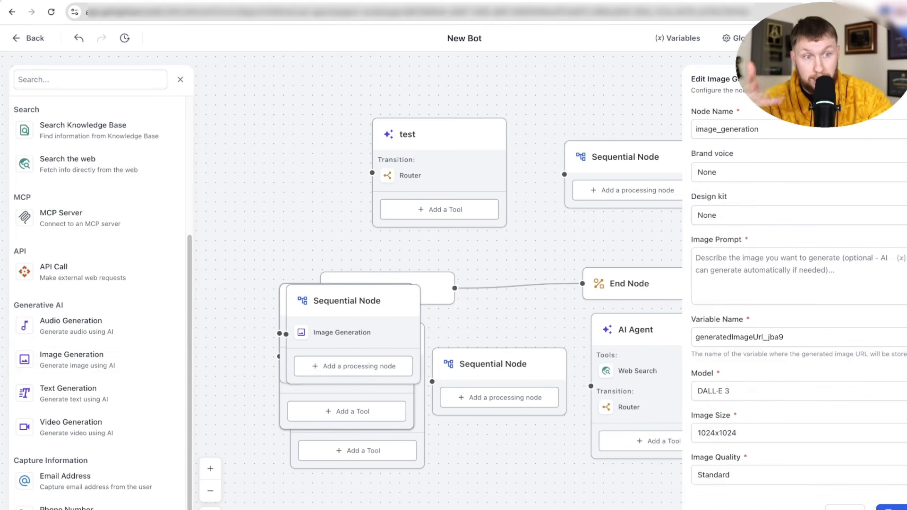
left_click(58, 402)
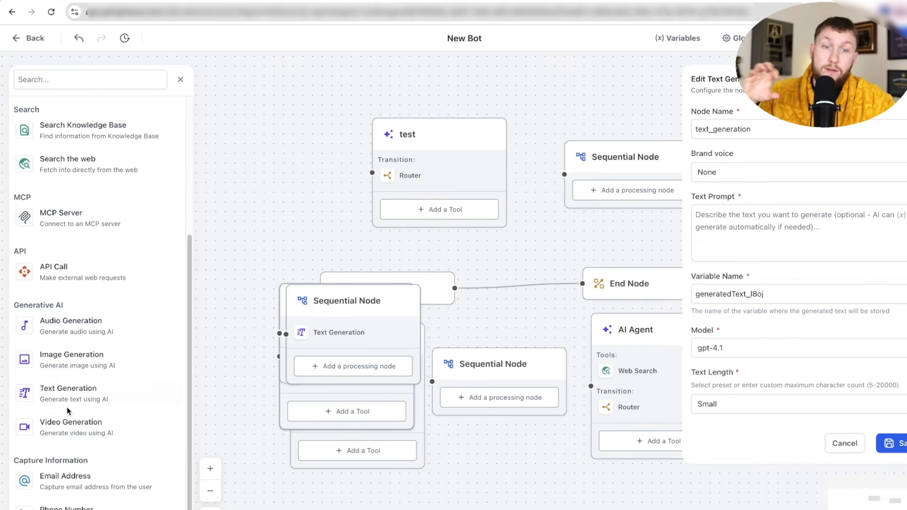
- Settle on Video Generation, close its settings and move the node lower on the canvas
left_click(138, 425)
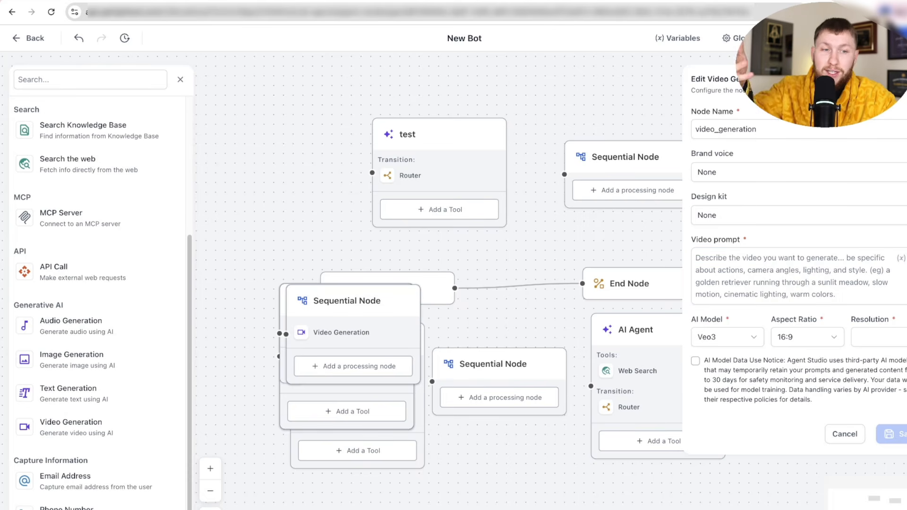
left_click(897, 78)
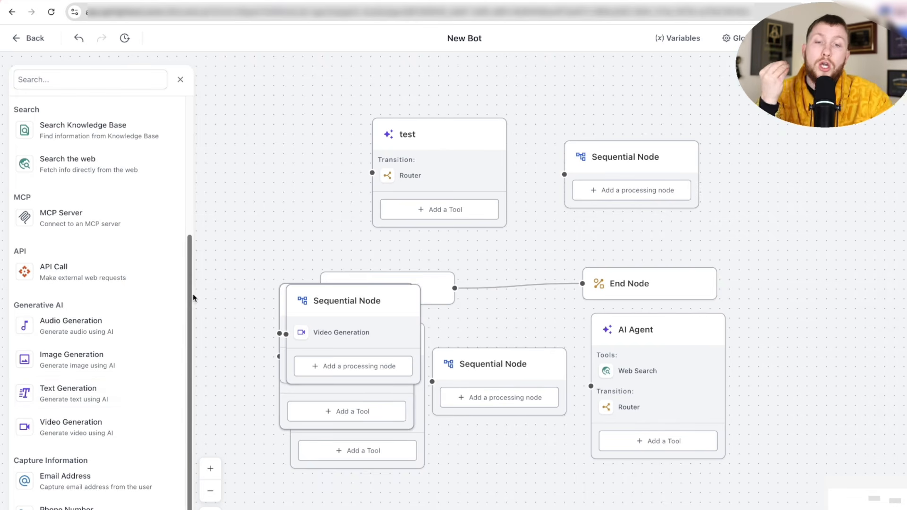
left_click_drag(379, 338, 380, 399)
- Move the Start trigger up, then add a Veo3 16:9 Video Generation node and reposition it
left_click_drag(434, 289, 416, 232)
left_click(353, 234)
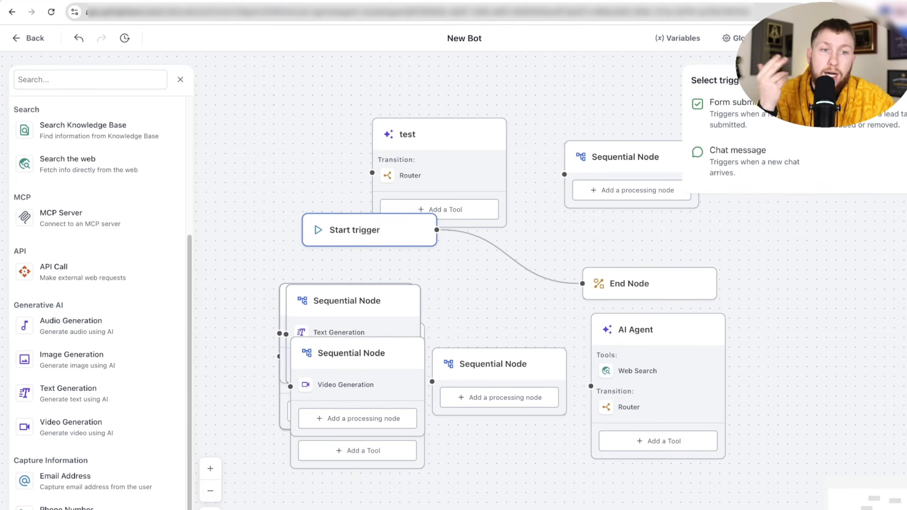
left_click(576, 242)
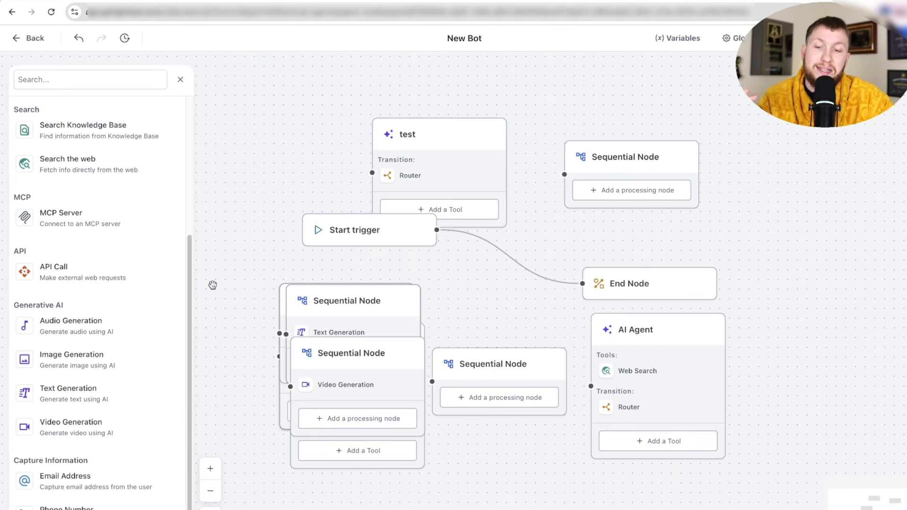
left_click_drag(91, 429, 528, 303)
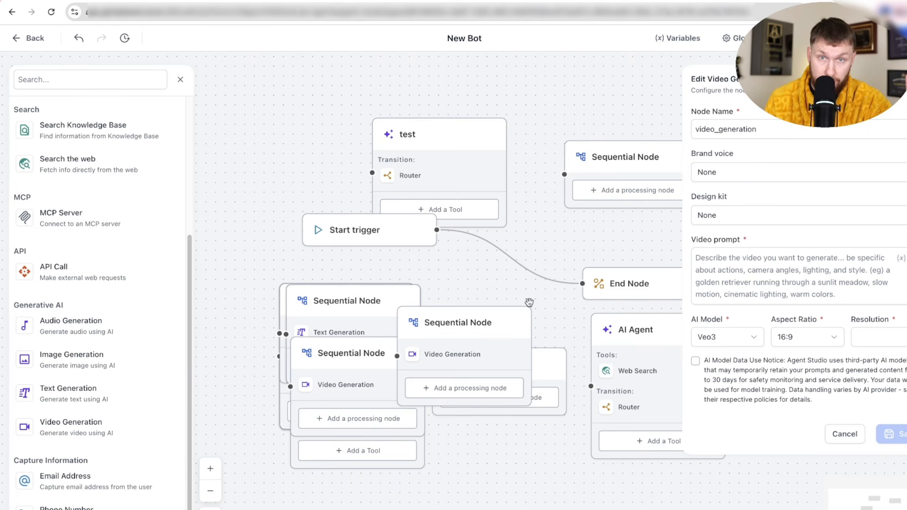
left_click(780, 256)
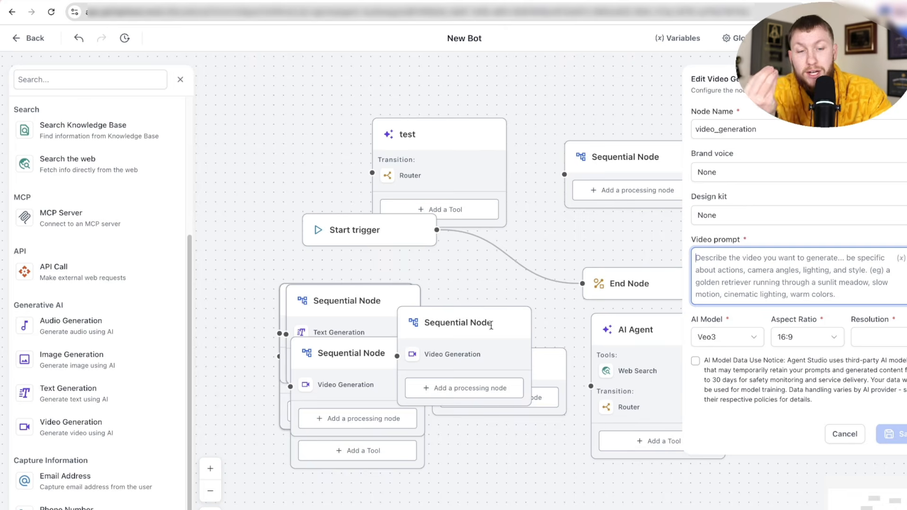
left_click_drag(491, 326, 509, 314)
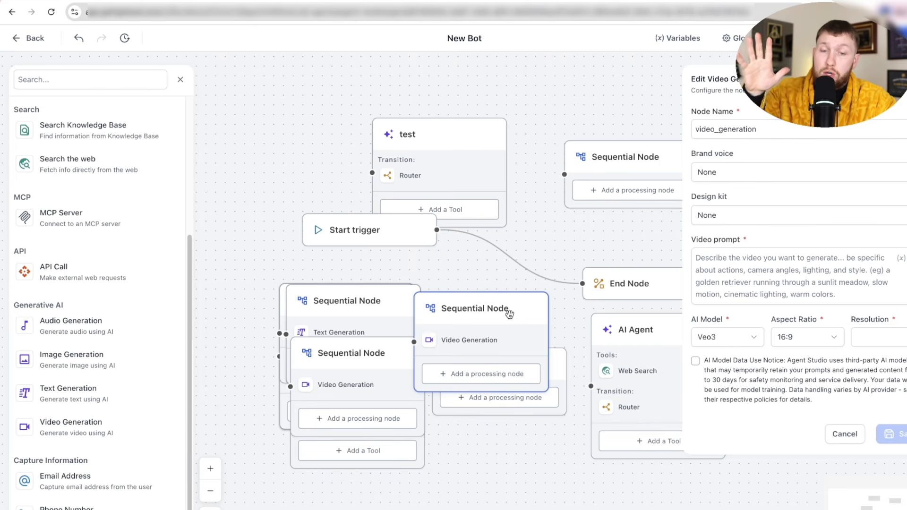
- Try Audio Generation with no brand voice, gpt-4o-mini-tts model and the Alloy voice
left_click(99, 326)
left_click(794, 131)
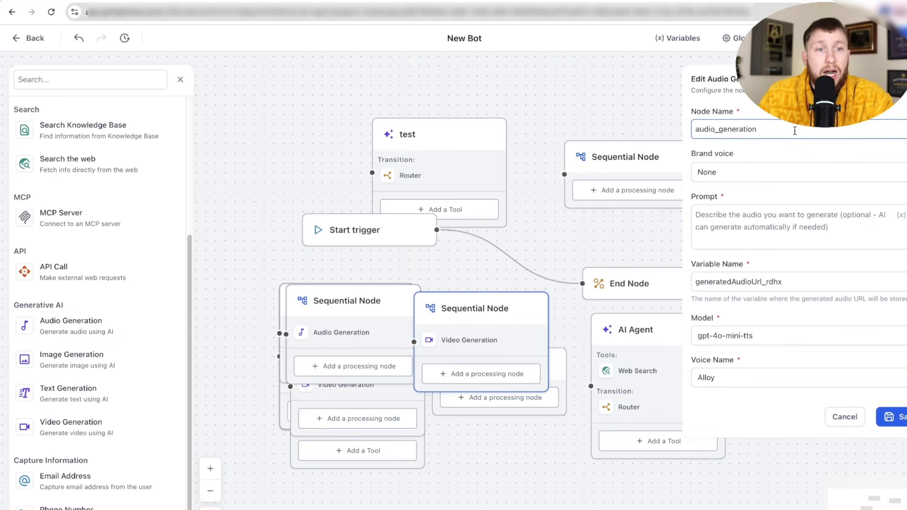
left_click(755, 172)
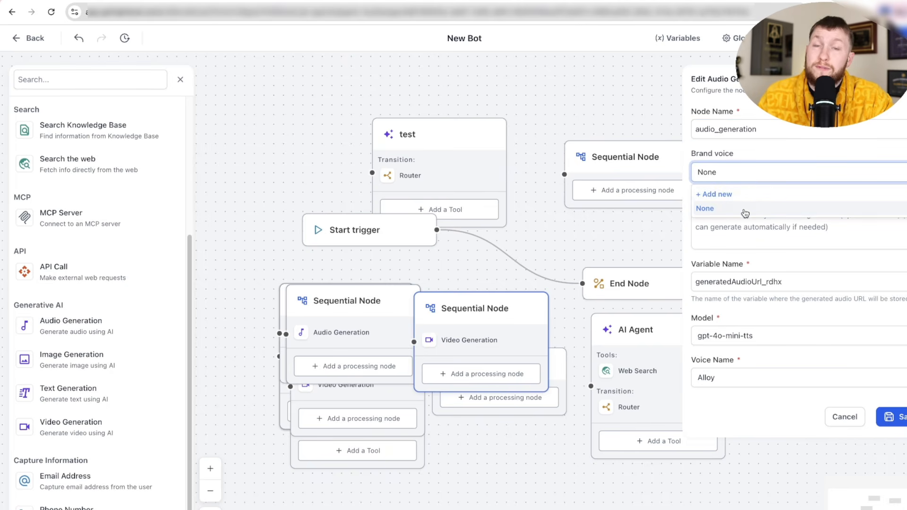
left_click(744, 207)
left_click(766, 227)
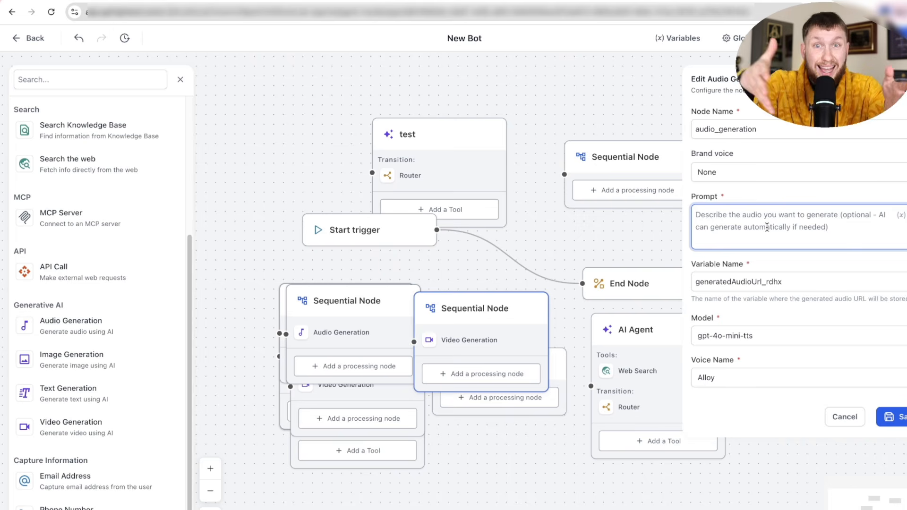
type("i wnat sales")
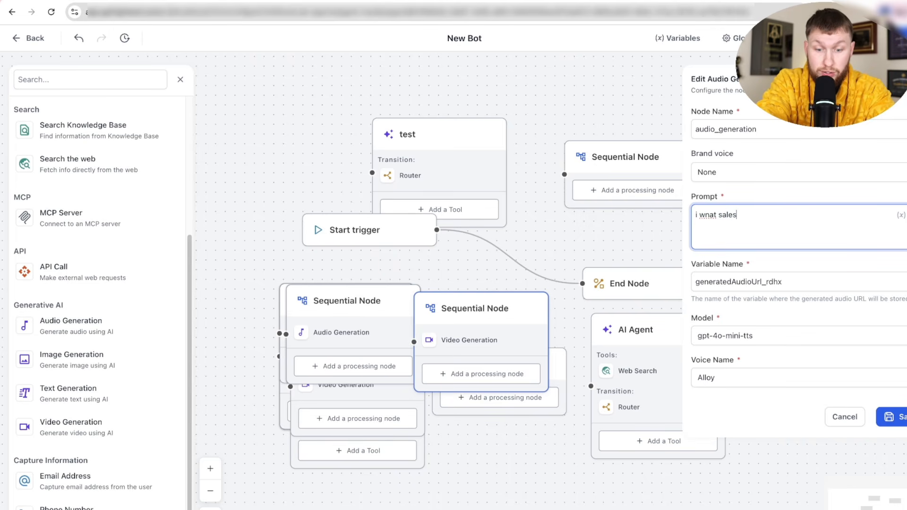
left_click(743, 330)
left_click(763, 323)
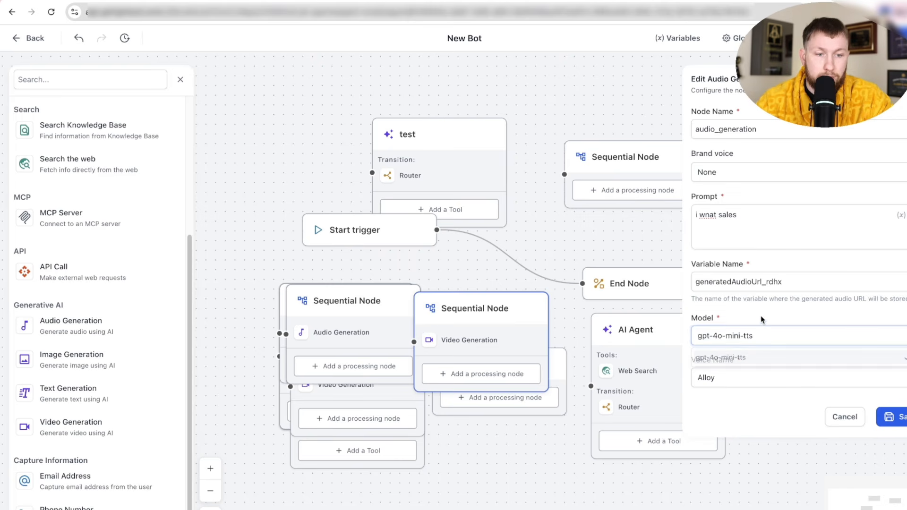
left_click(746, 384)
scroll(738, 451, "down", 1)
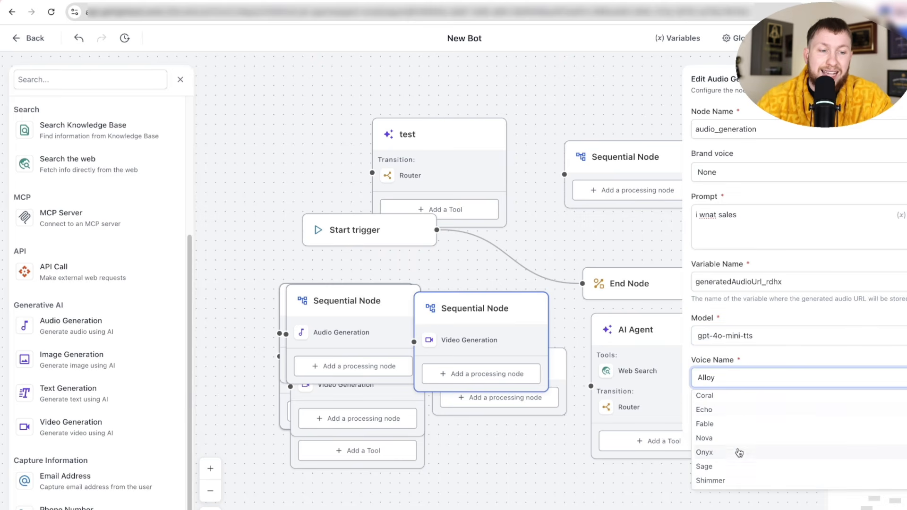
scroll(752, 440, "up", 1)
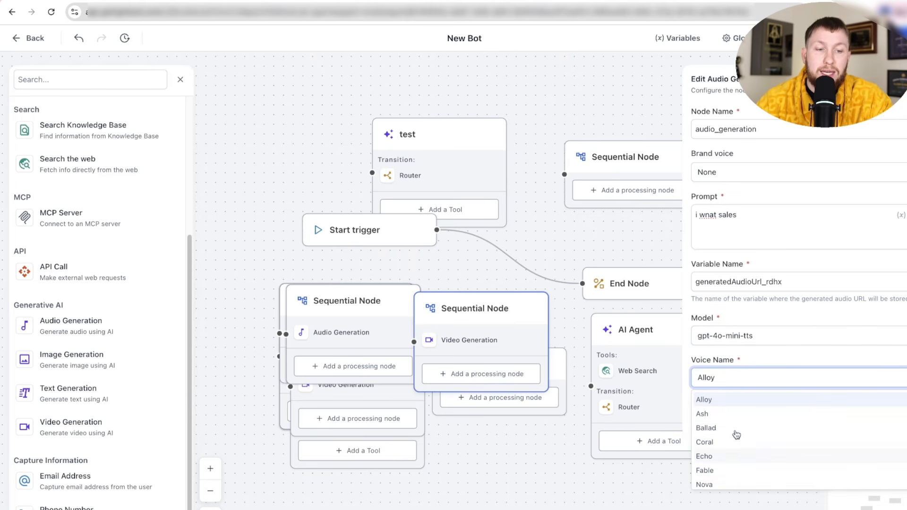
left_click(808, 360)
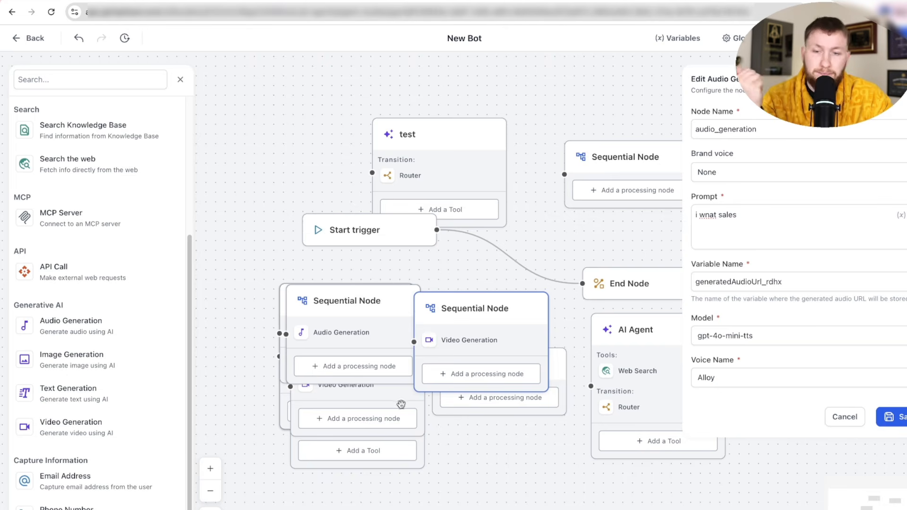
- Compare Image Generation and Text Generation options, keeping gpt-4.1 as the text model
left_click(125, 365)
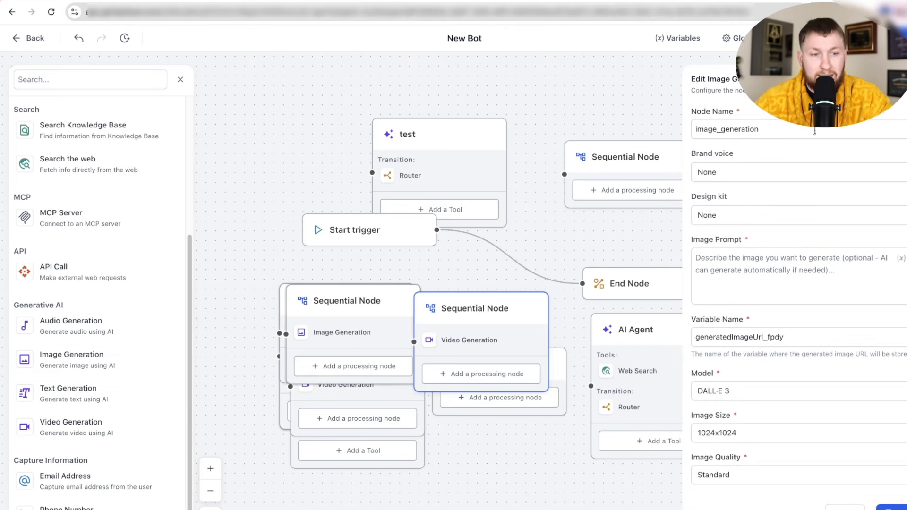
left_click(799, 391)
left_click(773, 376)
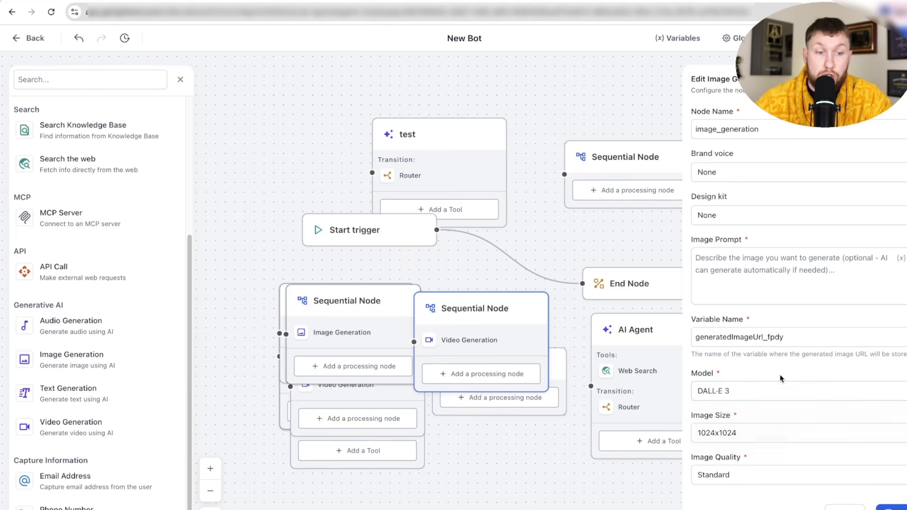
left_click(799, 437)
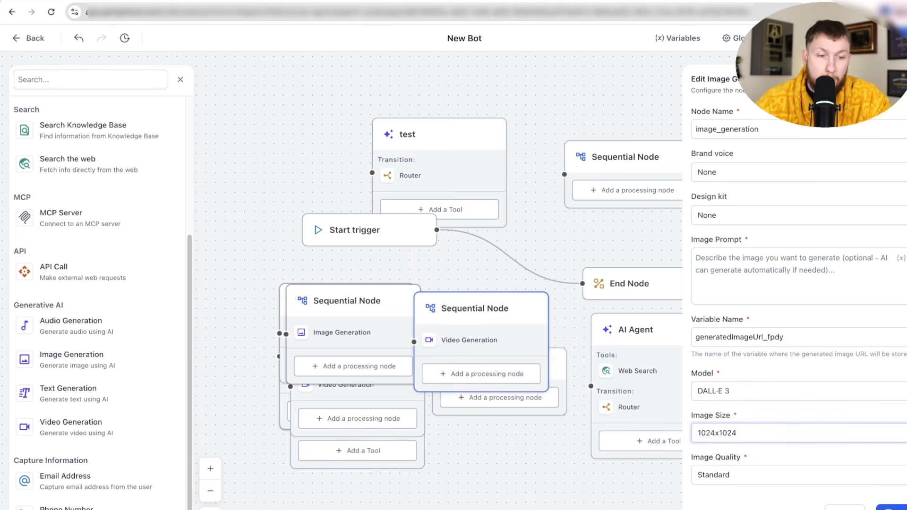
left_click(125, 399)
left_click(733, 355)
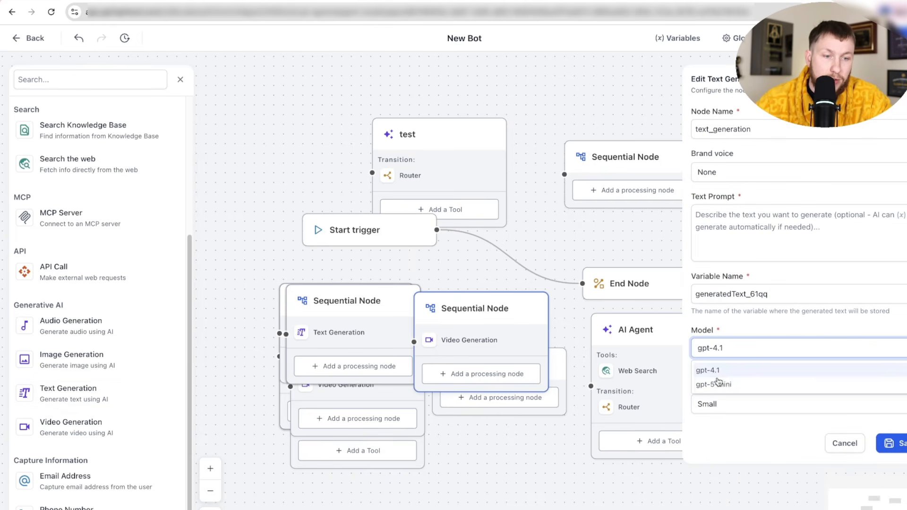
left_click(541, 481)
- Switch to Video Generation, keep Veo3 as the model and close the settings
left_click(83, 428)
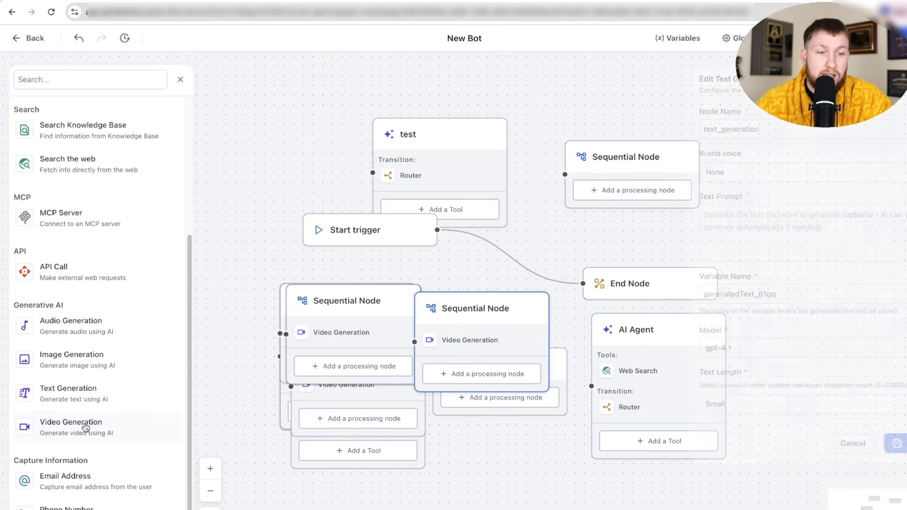
left_click(738, 339)
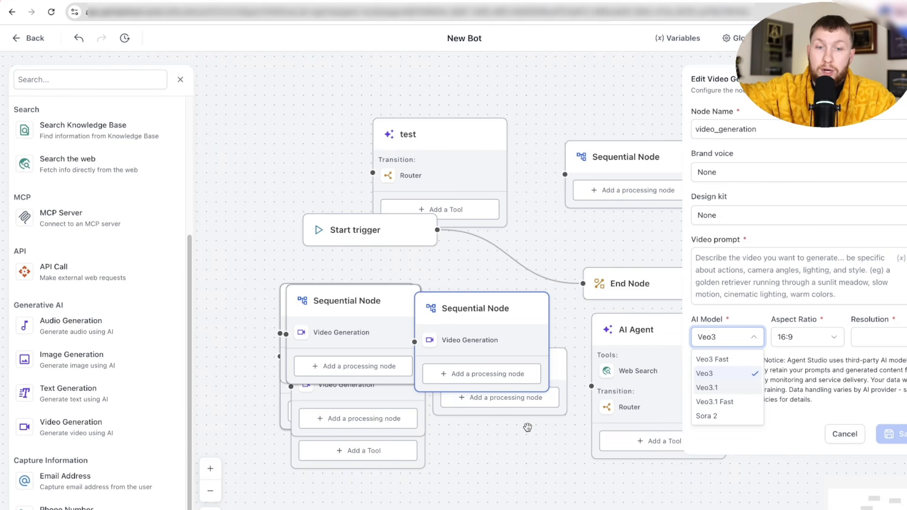
left_click(800, 288)
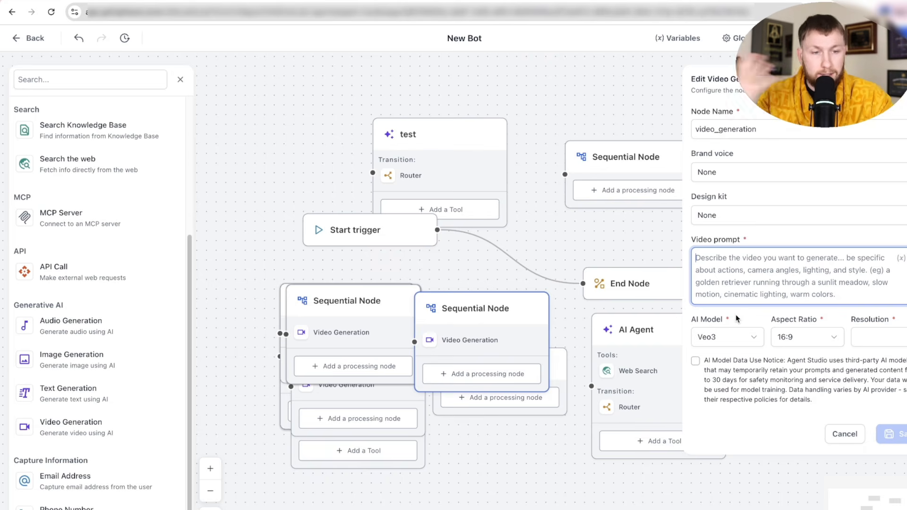
left_click(900, 80)
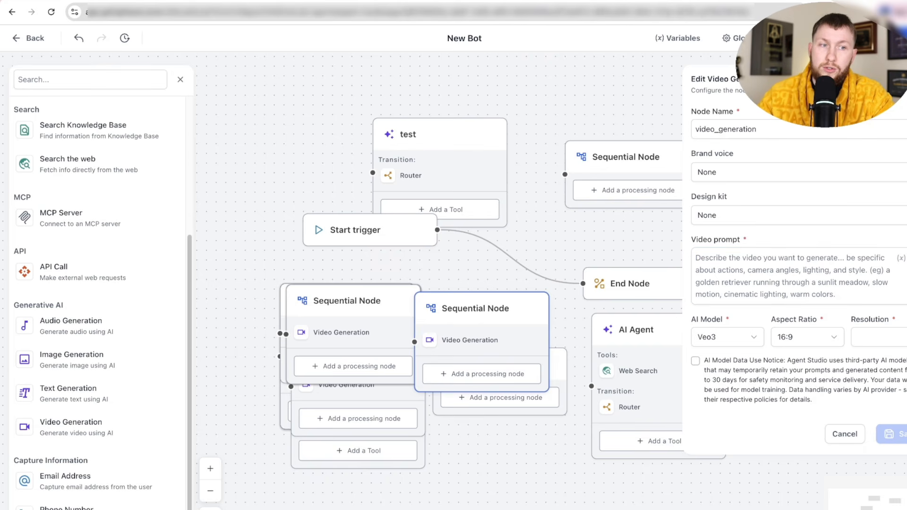
scroll(98, 388, "down", 1)
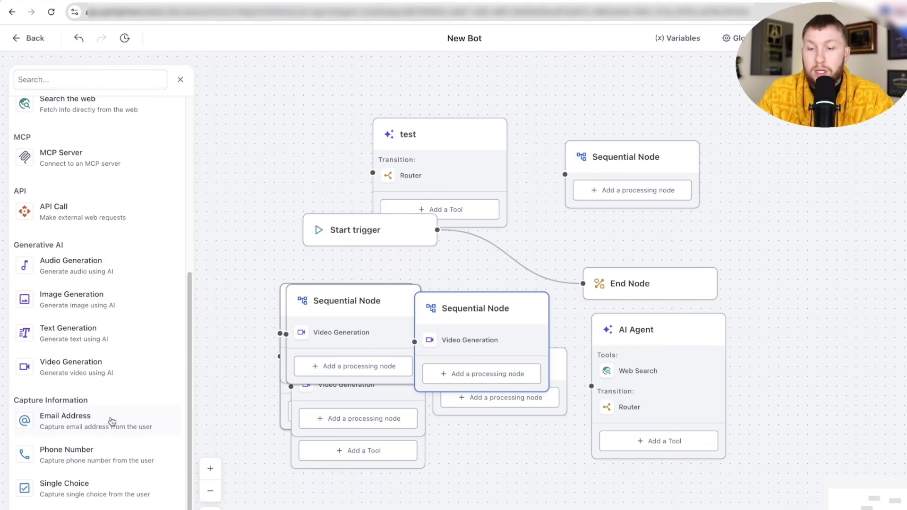
- Make the node an Email Capture step, dismiss its settings and move the node up-right
left_click(128, 430)
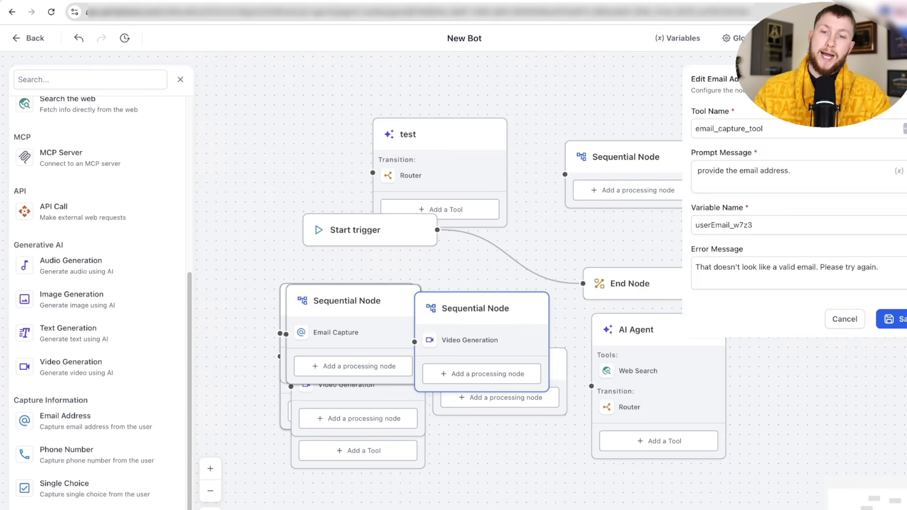
key("Escape")
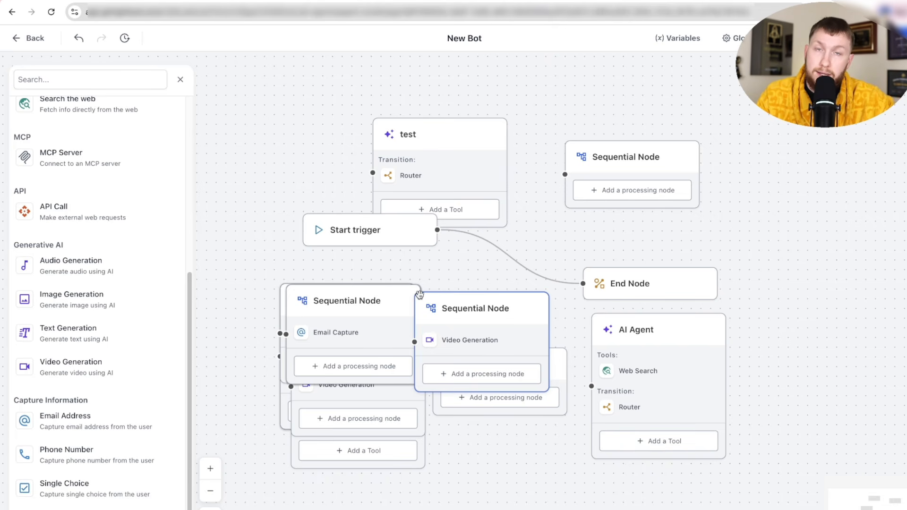
left_click_drag(419, 294, 456, 275)
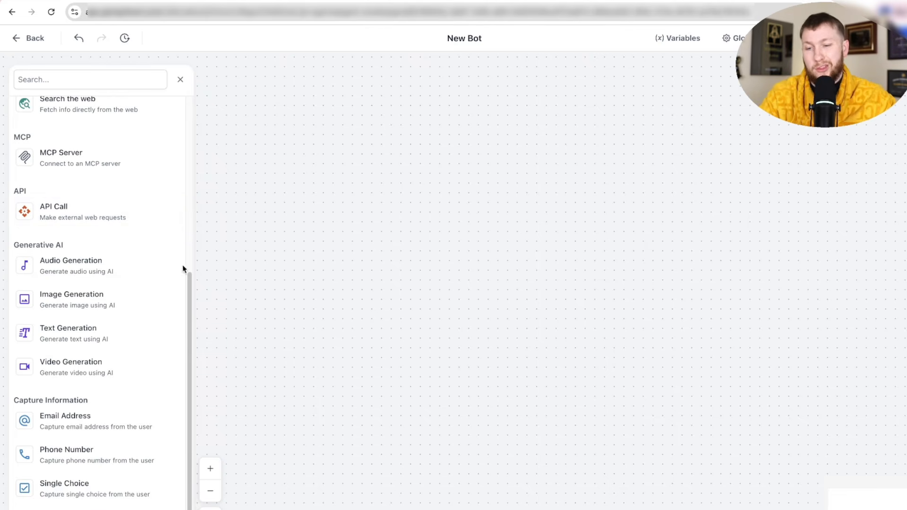
- Add a Form submitted trigger for the 'consultation for dream home' form and move it left
scroll(113, 314, "up", 6)
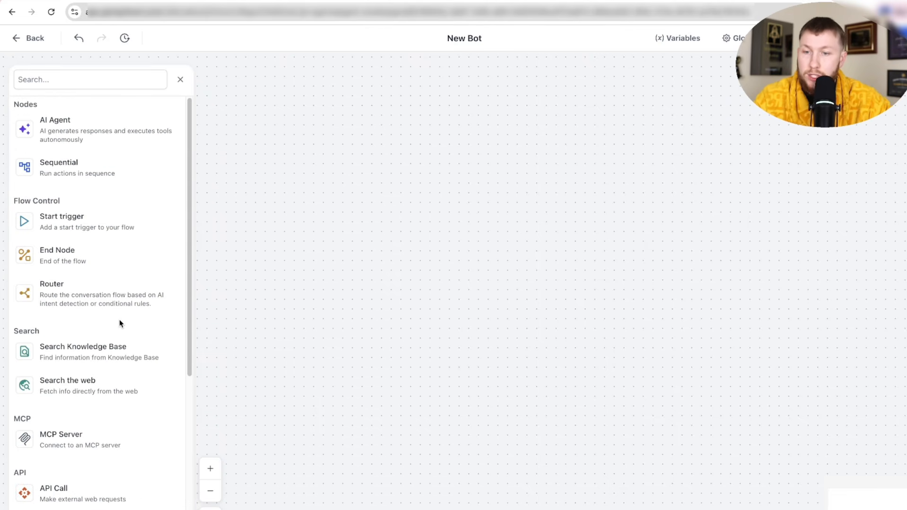
left_click(122, 228)
left_click(750, 108)
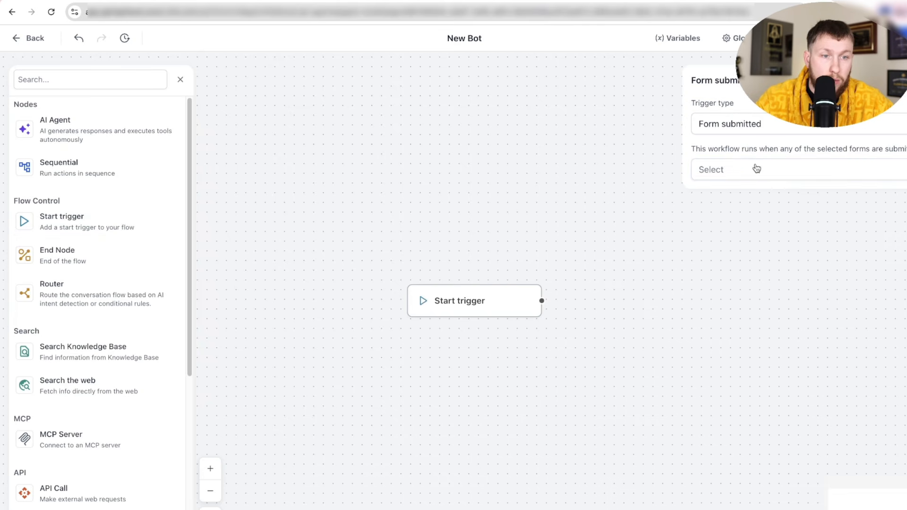
left_click(756, 169)
left_click(754, 214)
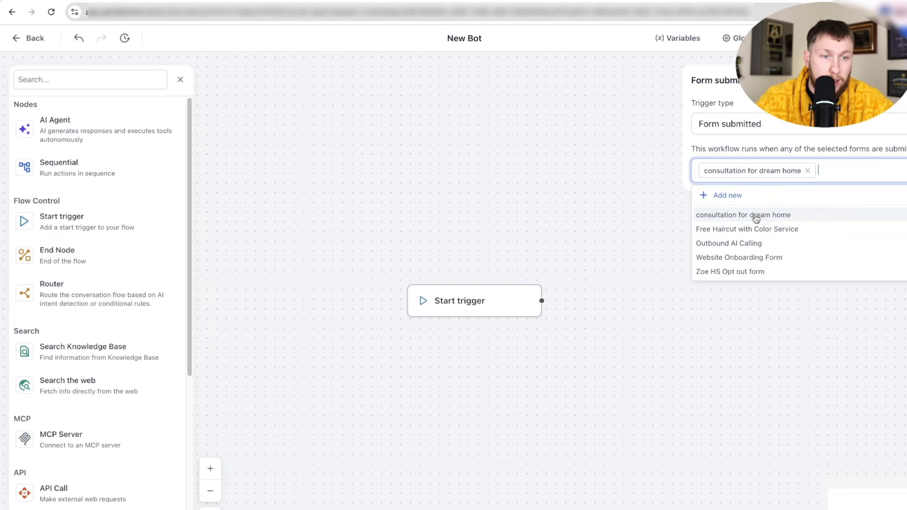
left_click(716, 312)
left_click_drag(513, 303, 406, 303)
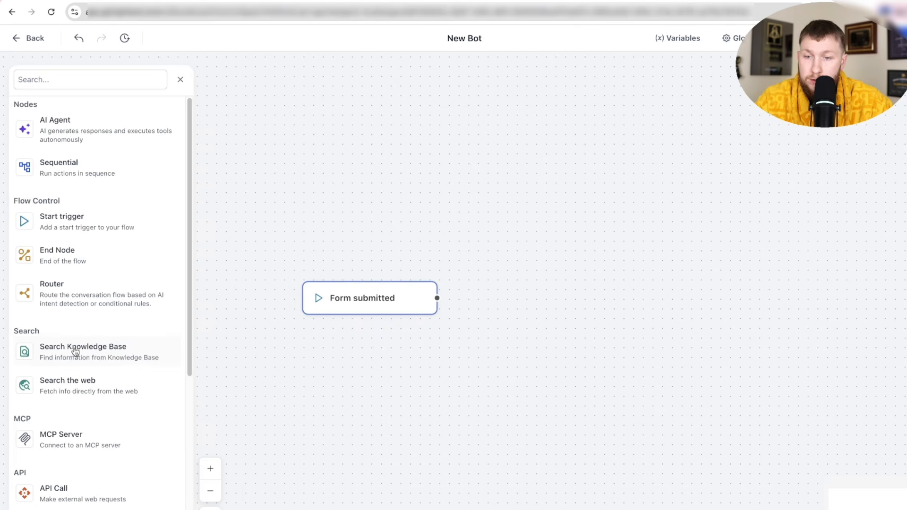
- Add an AI Agent whose Search Knowledge Base tool searches inventory in ZZ H, and save
left_click_drag(75, 352, 593, 299)
left_click(725, 128)
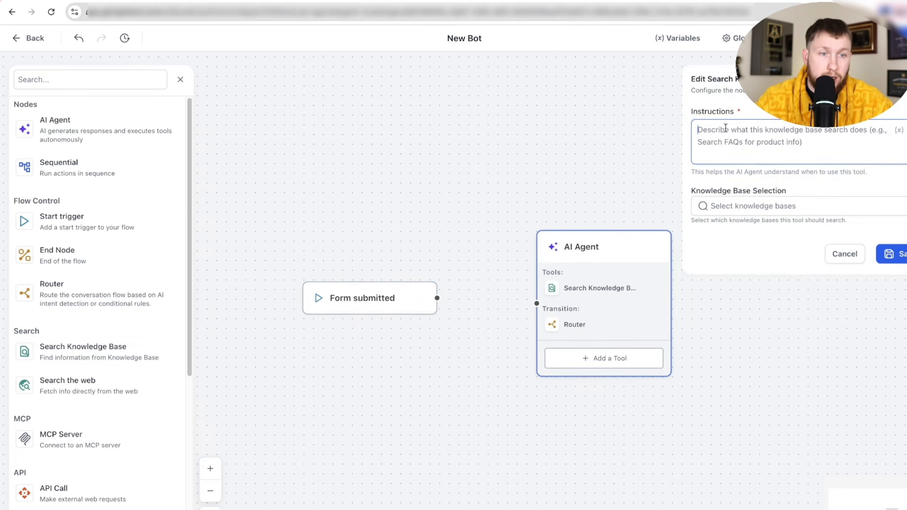
type("Search")
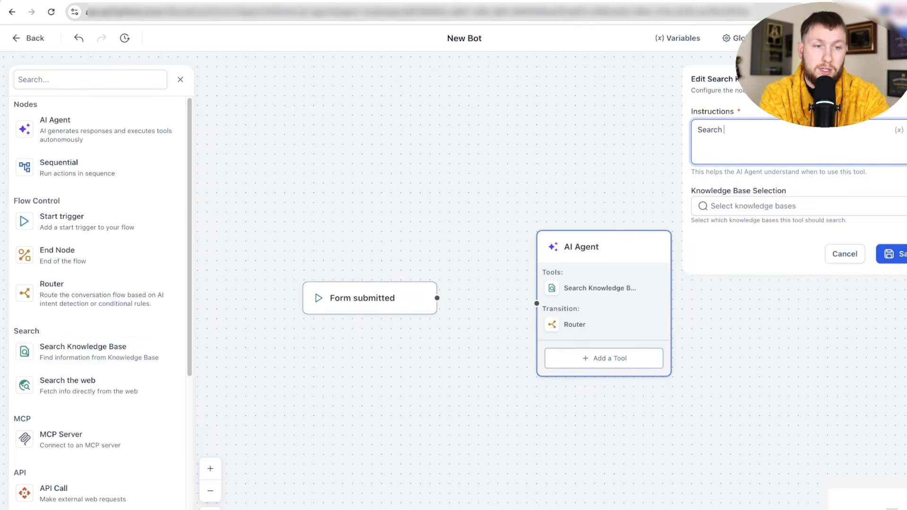
type(" for hair products")
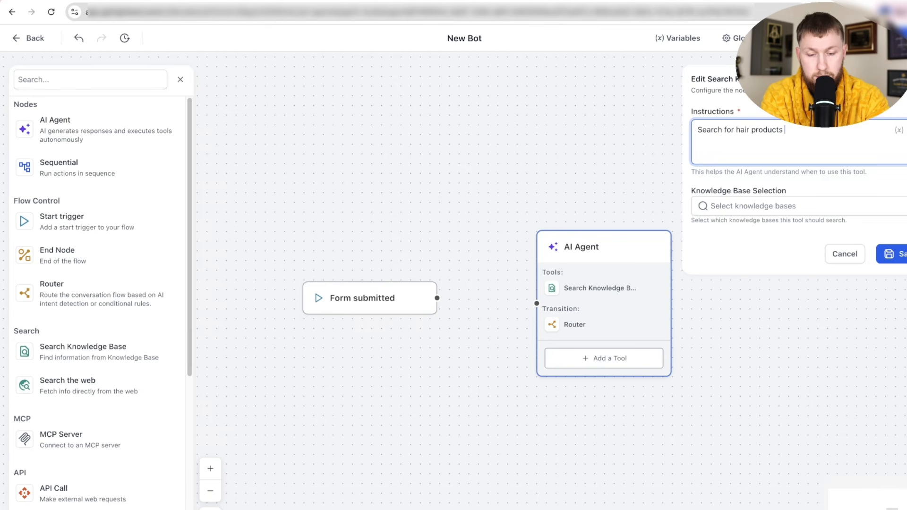
key("BackSpace")
key("BackSpace")
key("BackSpace")
key("BackSpace")
key("BackSpace")
key("BackSpace")
key("BackSpace")
type("nventory")
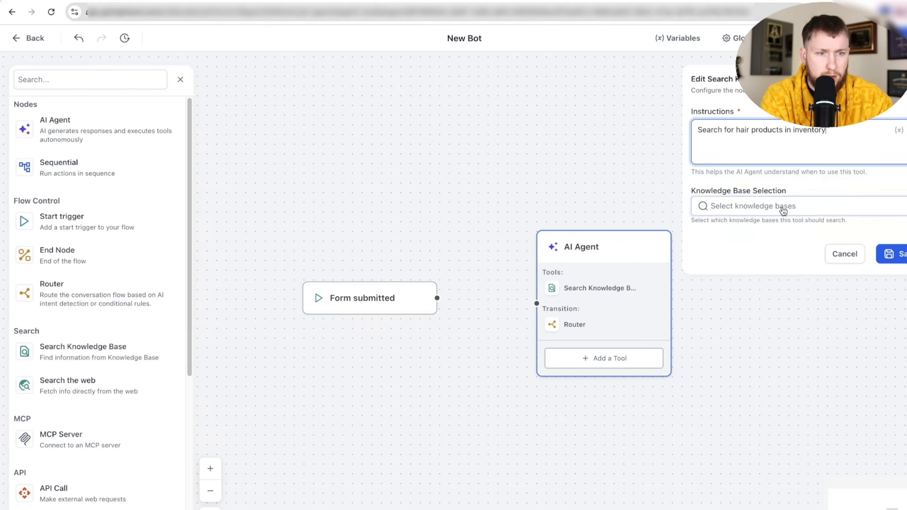
left_click(782, 206)
left_click(758, 230)
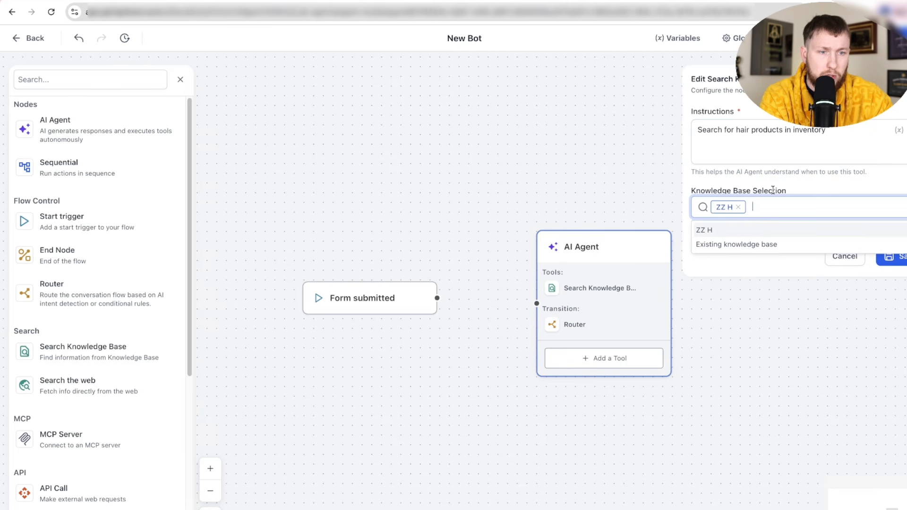
left_click(894, 256)
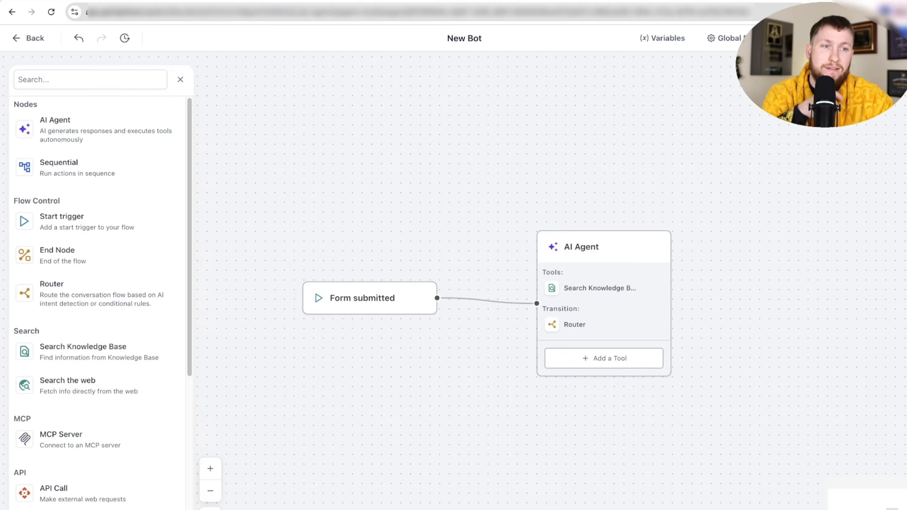
- Test-run the form trigger, then place a second Start trigger on the canvas
left_click(840, 38)
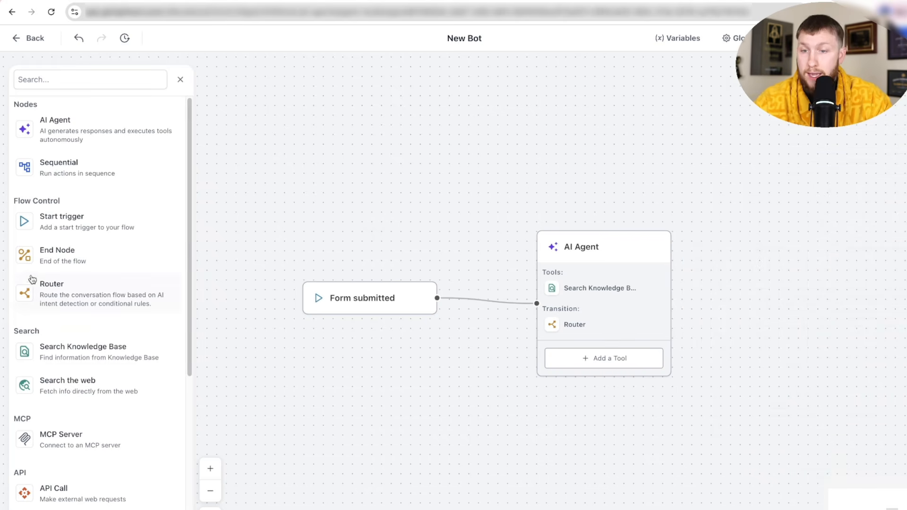
scroll(97, 311, "down", 1)
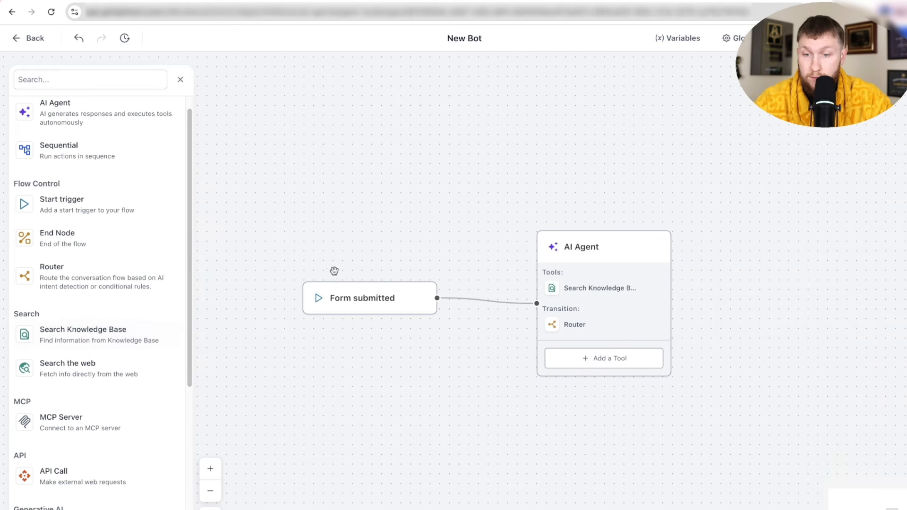
left_click_drag(94, 208, 392, 219)
left_click(770, 166)
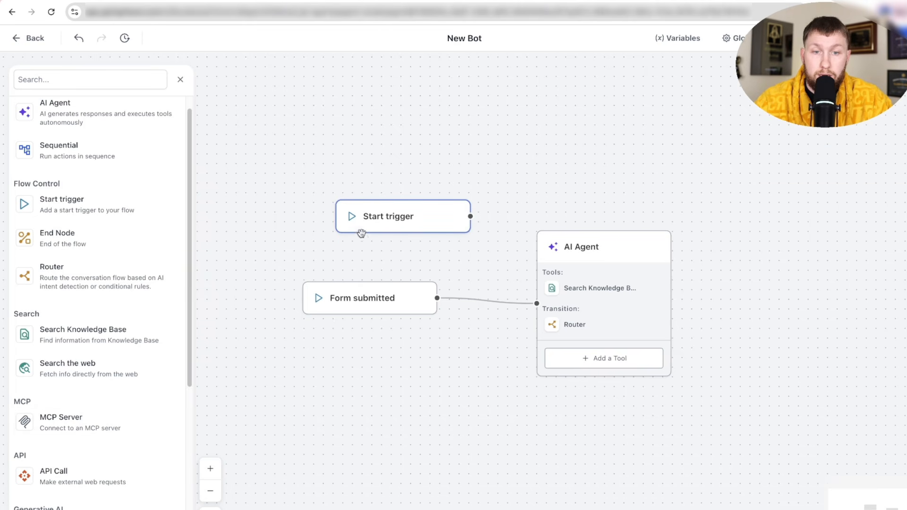
left_click_drag(381, 226, 345, 214)
left_click(345, 215)
- Make the new trigger a Lead tag trigger firing when '1st square import' is added
left_click(850, 113)
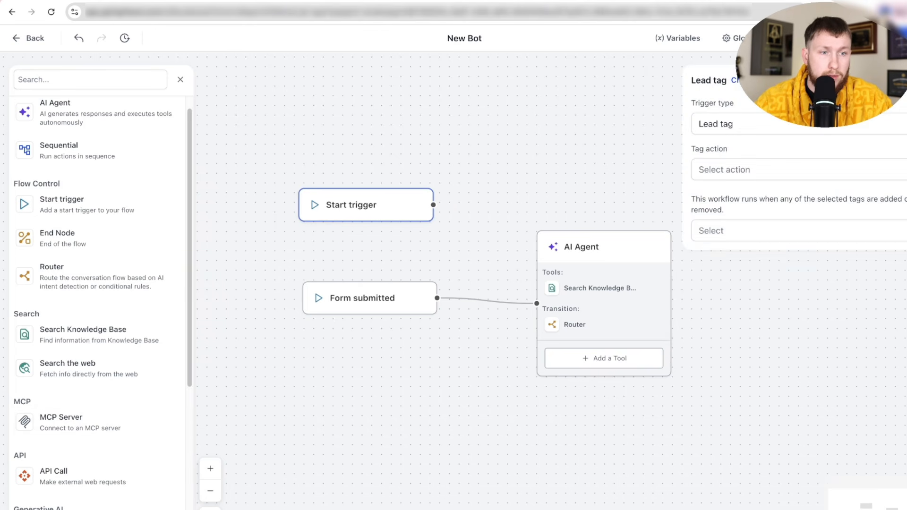
left_click(769, 166)
left_click(737, 194)
left_click(735, 231)
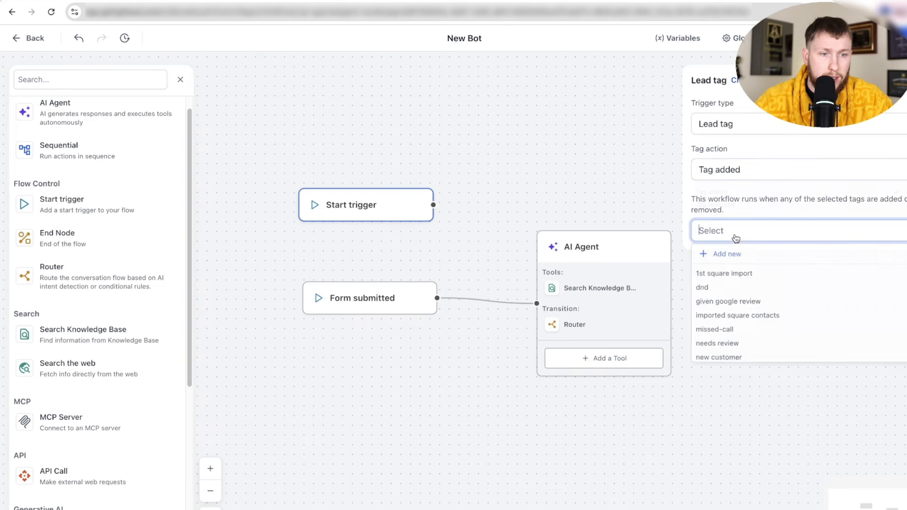
left_click(748, 277)
left_click(663, 191)
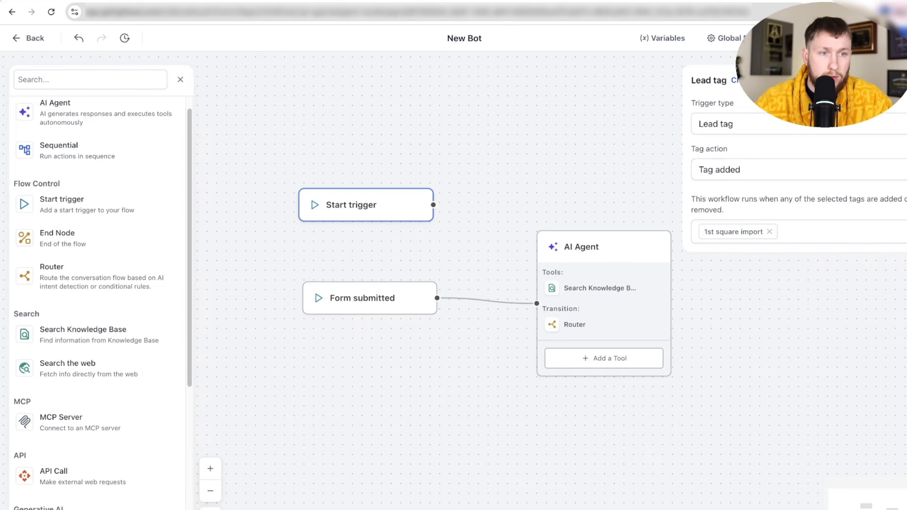
left_click(475, 148)
scroll(97, 326, "down", 5)
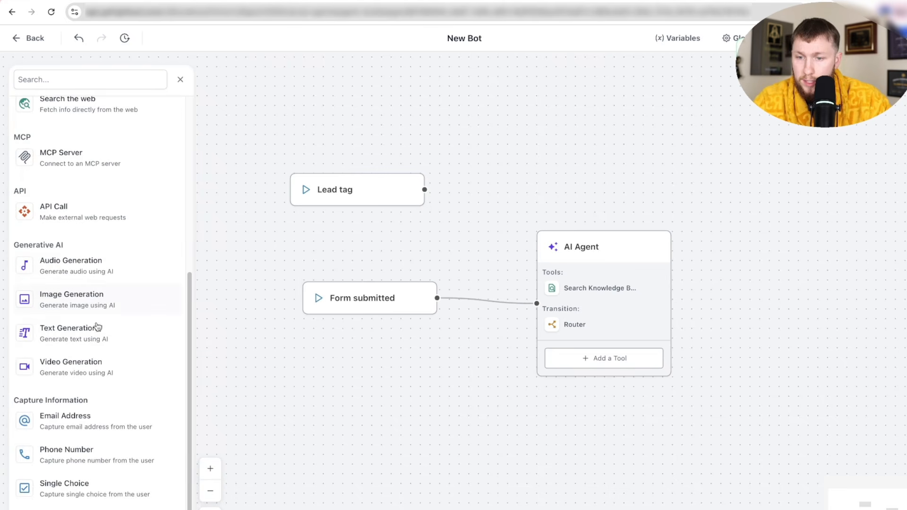
- Add an Audio Generation node prompting a voice memo asking what haircut they want, and save
left_click_drag(95, 270, 533, 139)
left_click(746, 221)
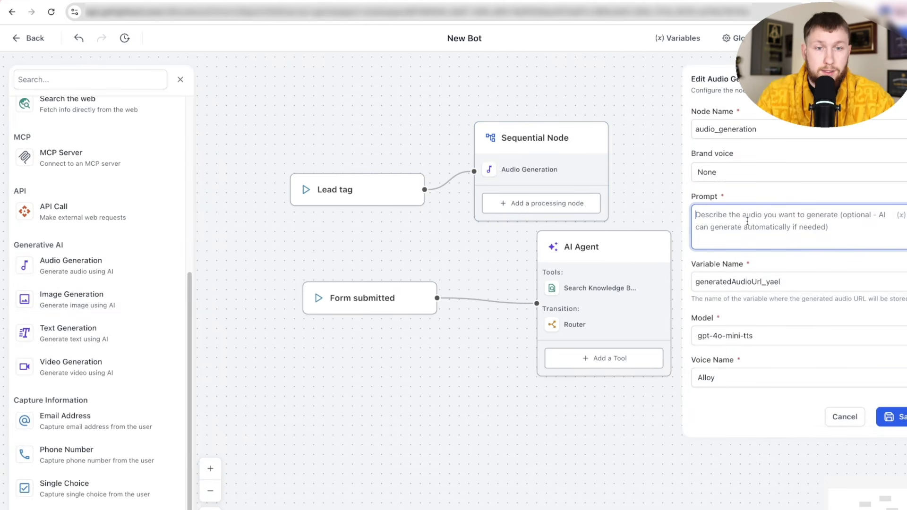
type("i wnat voice m")
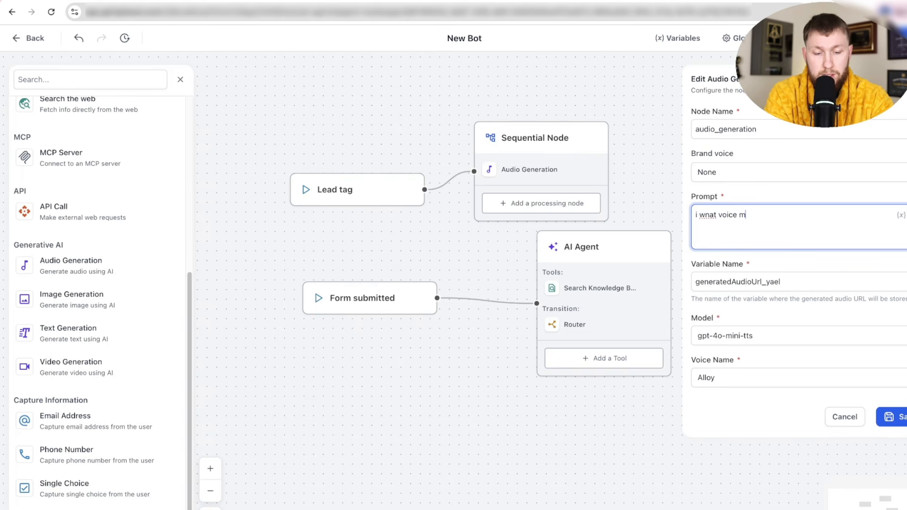
type("emo asking what ki")
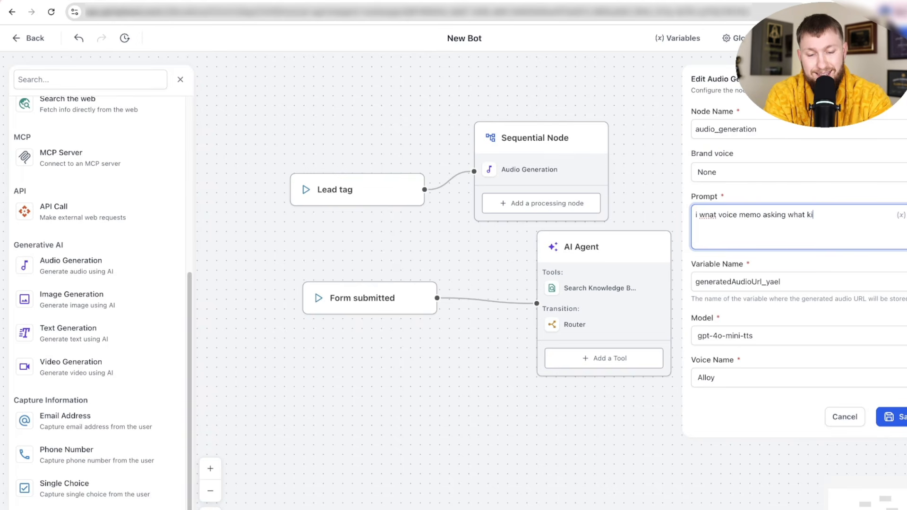
type("nda haircit they want")
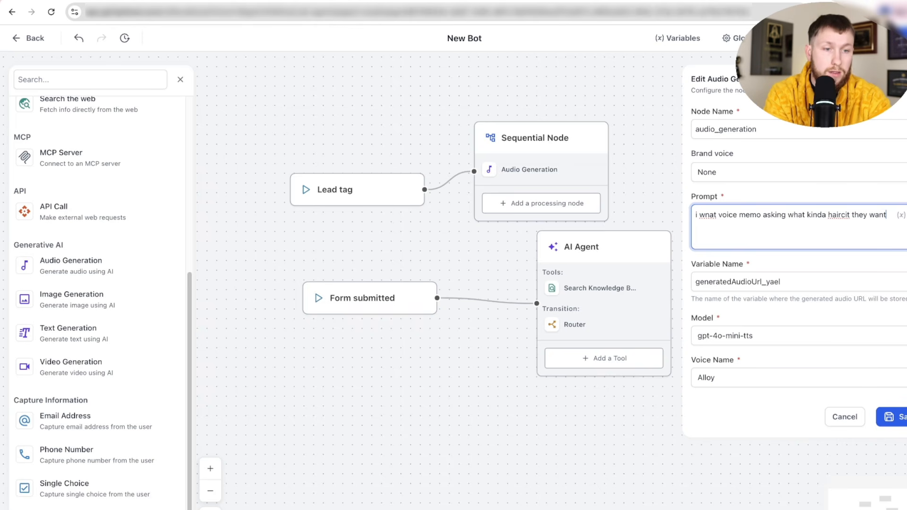
left_click(888, 417)
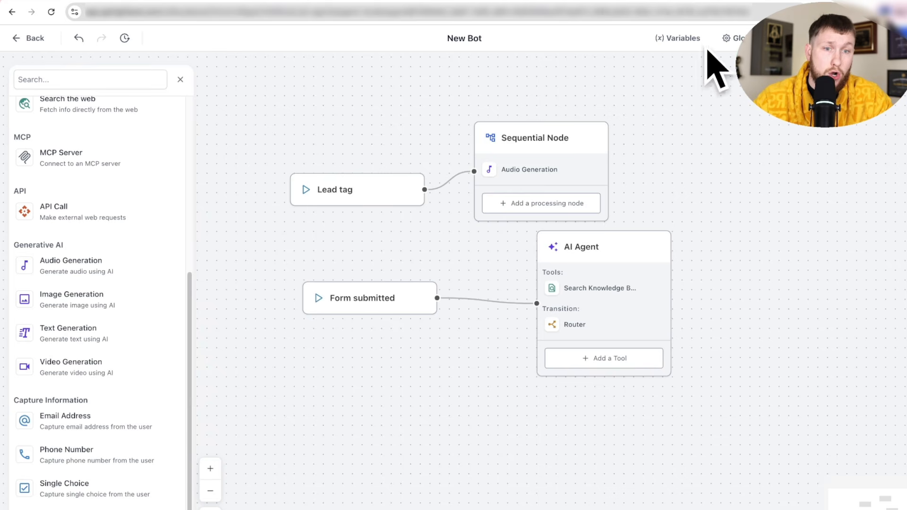
- Delete the Sequential Node, Lead tag trigger, AI Agent and Form submitted trigger, then view Global Variables
left_click(521, 144)
left_click(625, 171)
left_click(366, 189)
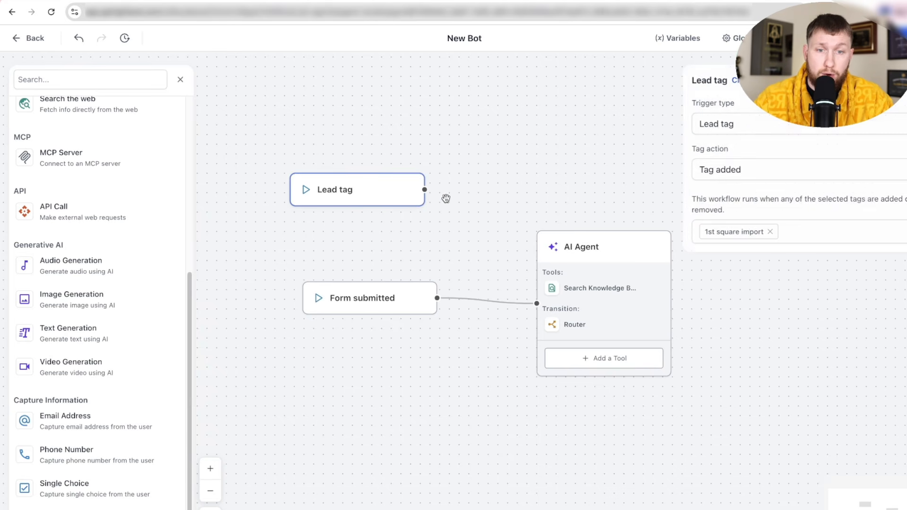
key("BackSpace")
left_click(623, 257)
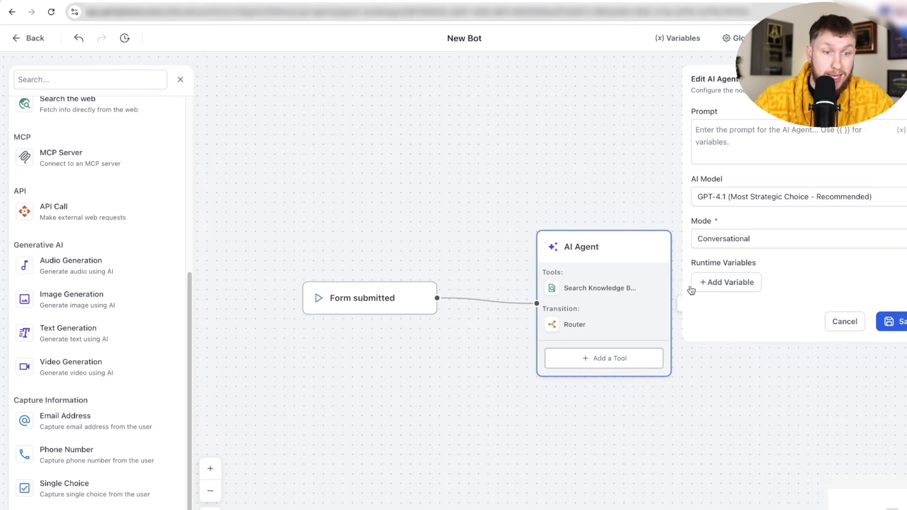
key("BackSpace")
left_click(390, 297)
key("BackSpace")
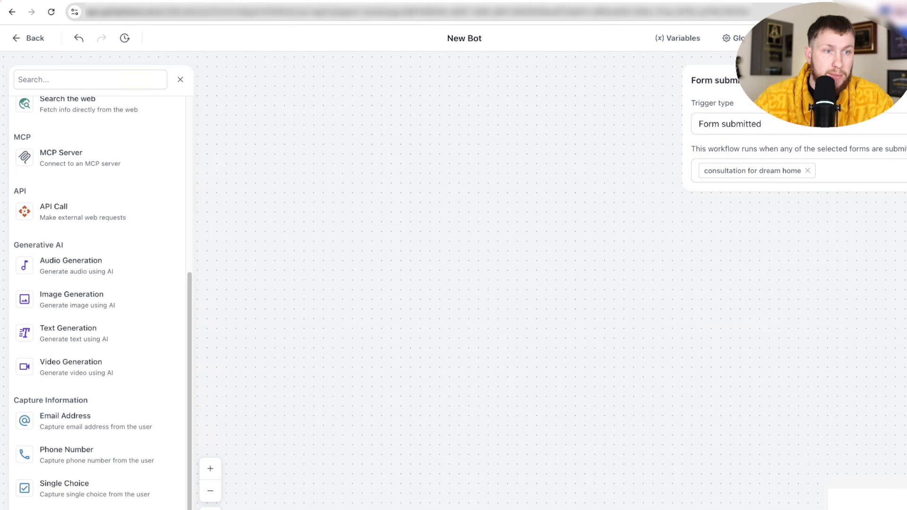
left_click(673, 38)
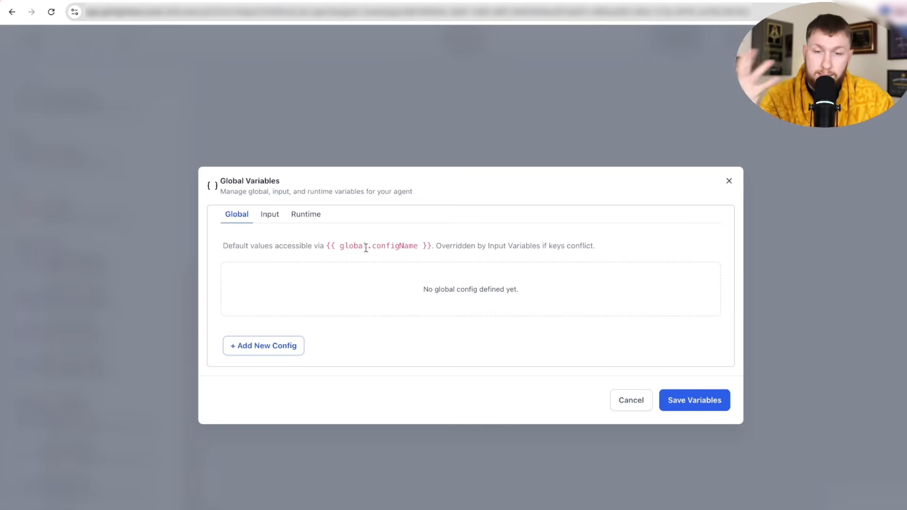
- Browse the Global, Input and Runtime variable tabs, start a new config entry, then close the dialog
left_click(269, 215)
left_click(304, 214)
left_click(238, 225)
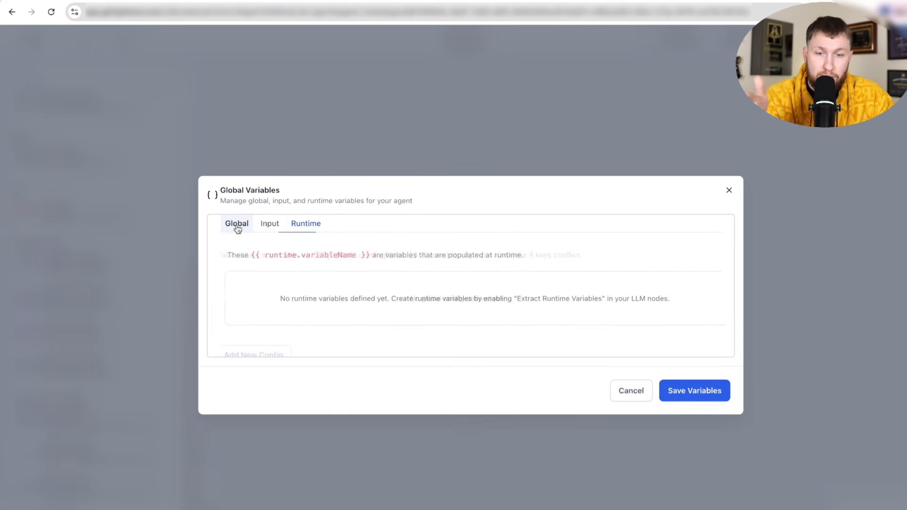
left_click(289, 346)
left_click(274, 288)
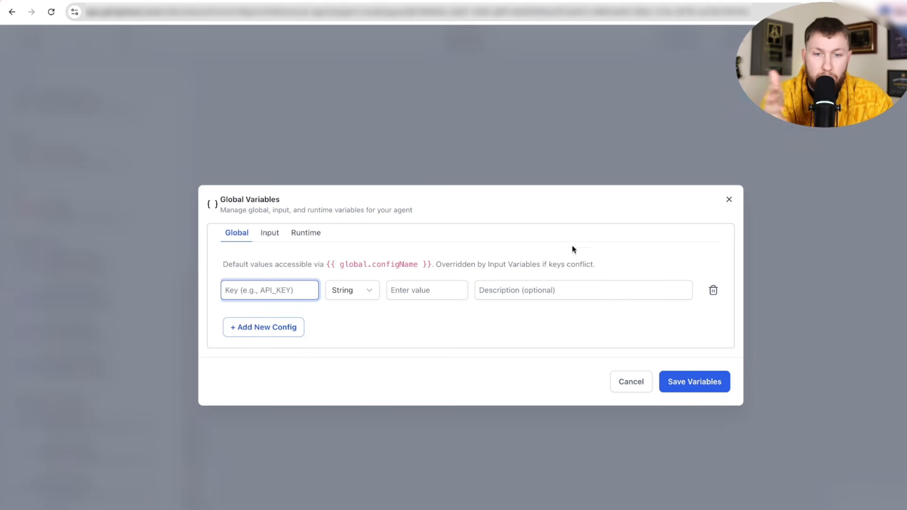
left_click(414, 290)
left_click(730, 199)
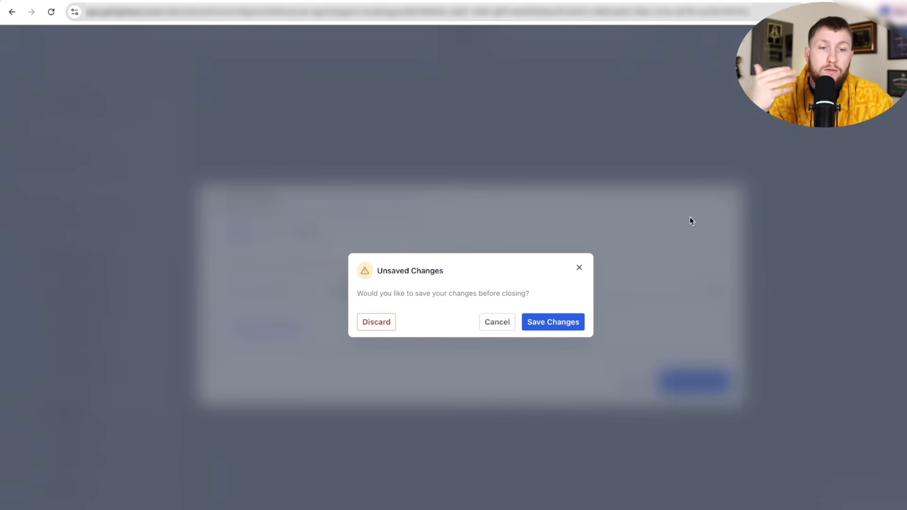
left_click(574, 321)
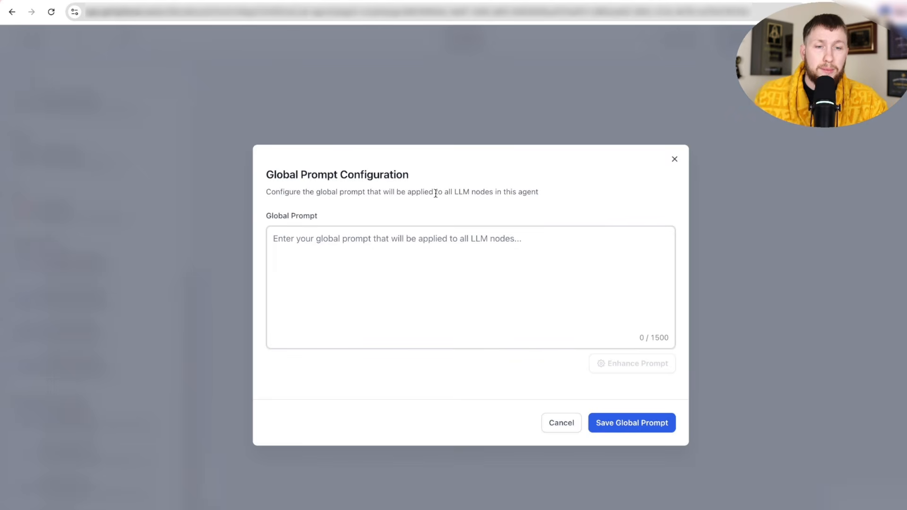
- Enter the global prompt 'i want to generate sales videos for my leads', AI-enhance it and save
left_click(465, 234)
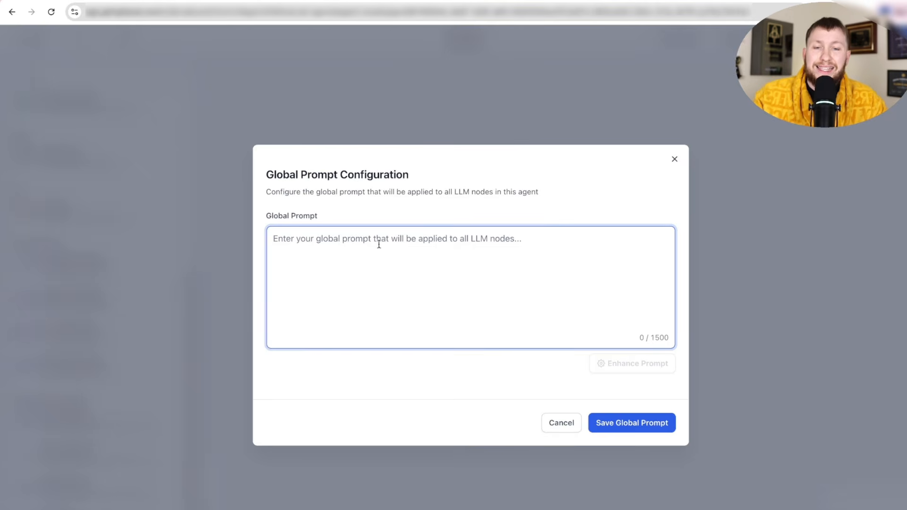
left_click(674, 159)
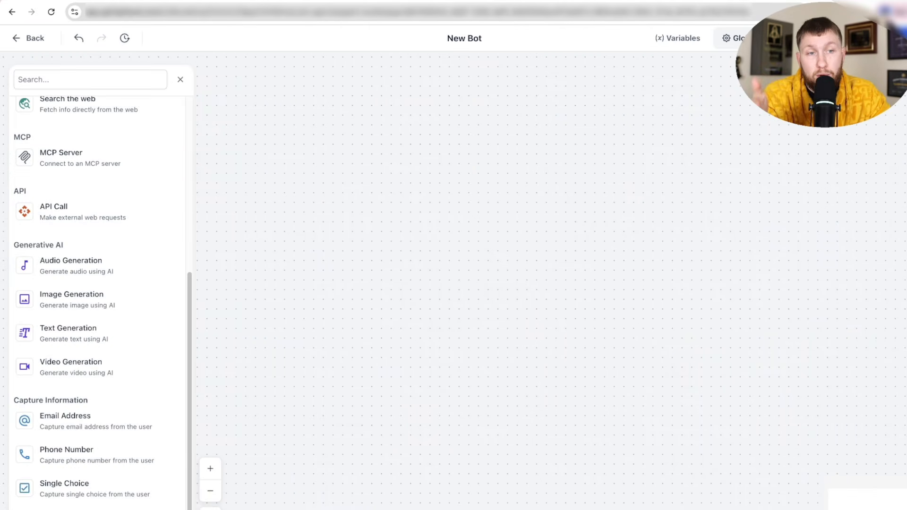
left_click(734, 38)
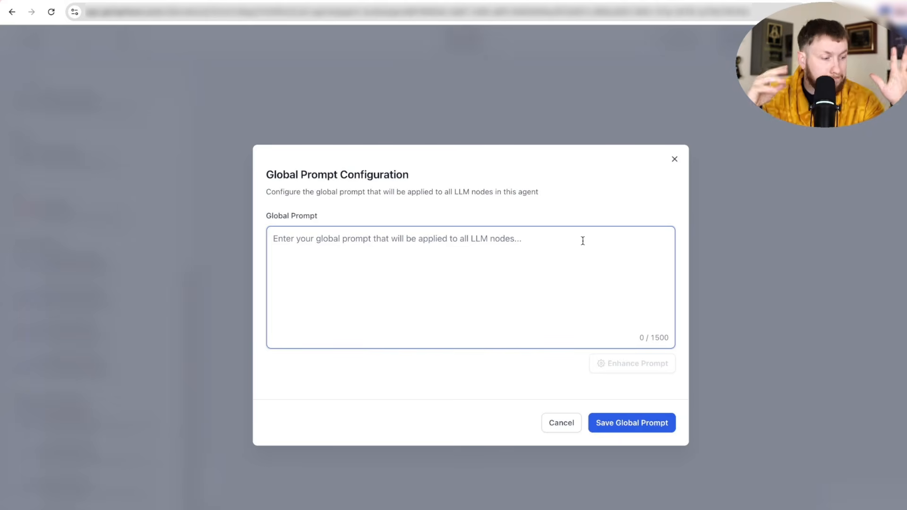
type("i")
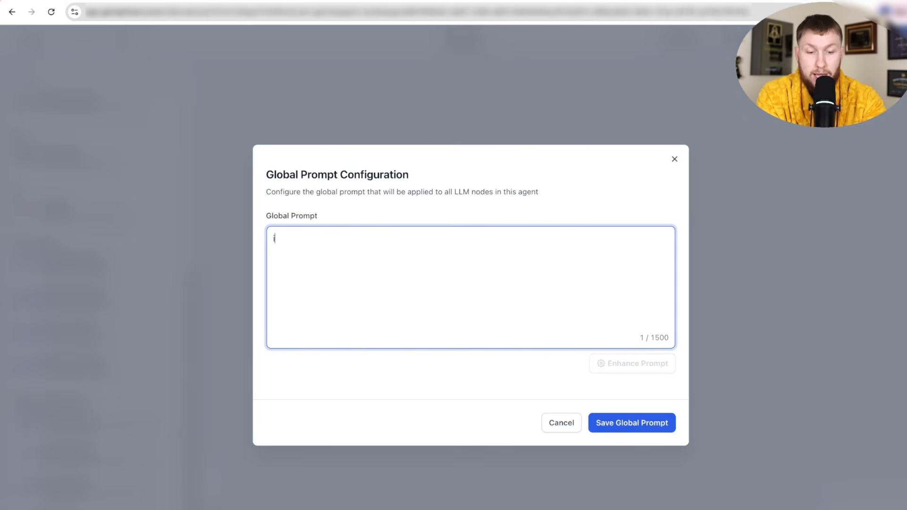
type(" want to generat")
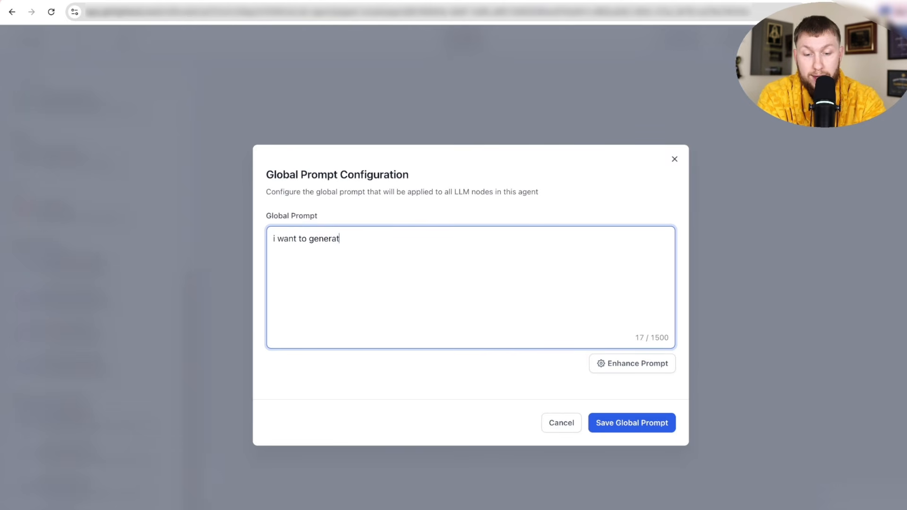
type("e sales videos ")
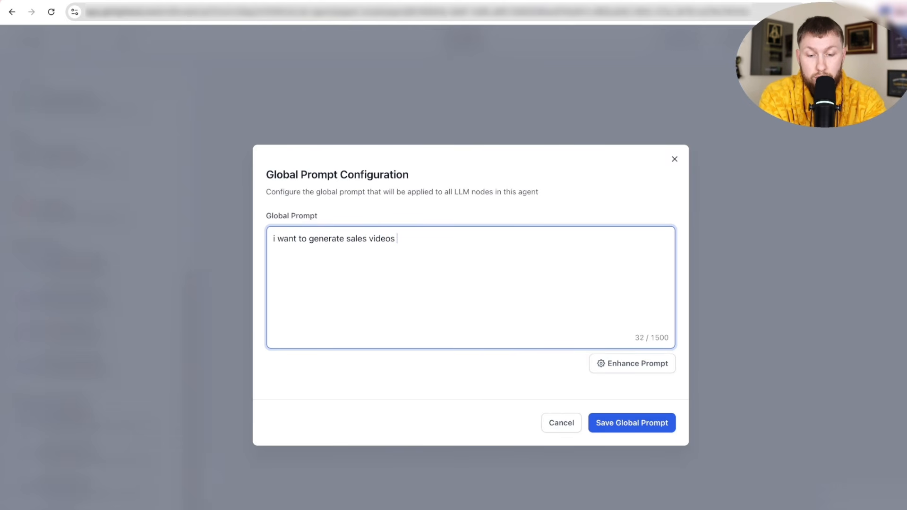
type("for my leads")
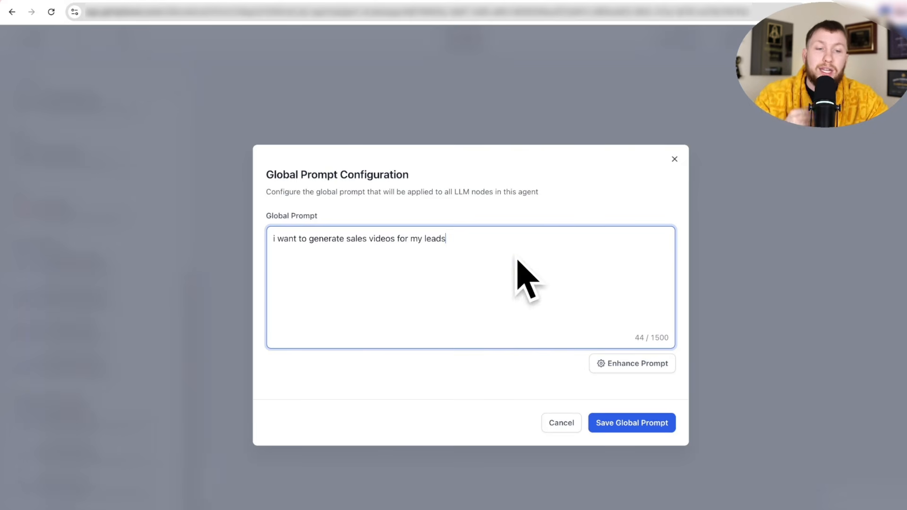
left_click(605, 365)
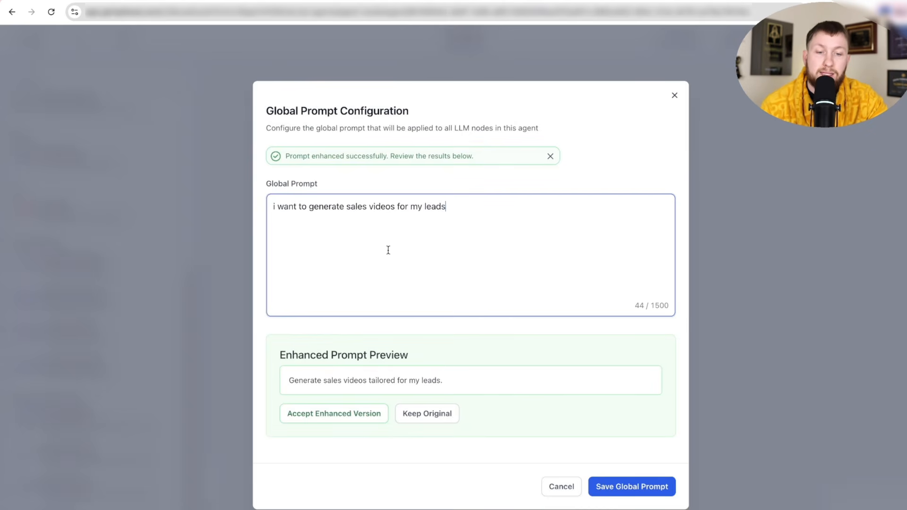
left_click(632, 485)
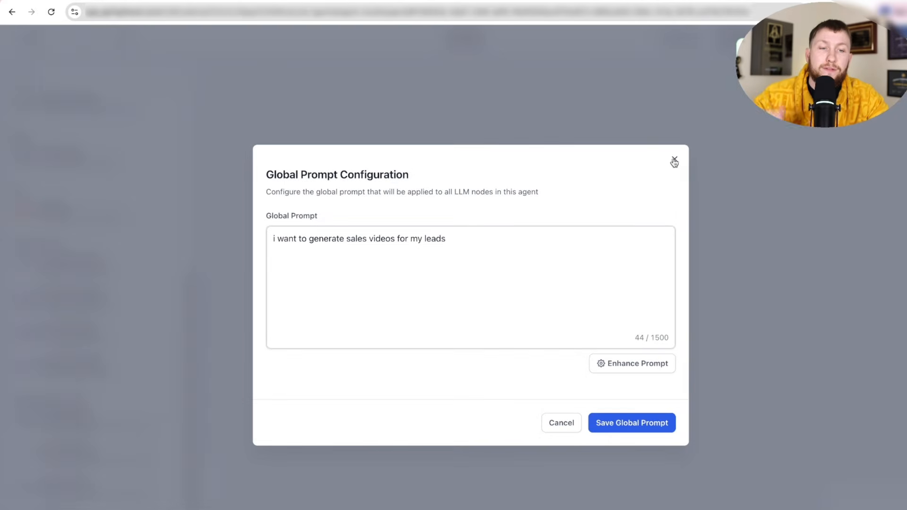
left_click(673, 161)
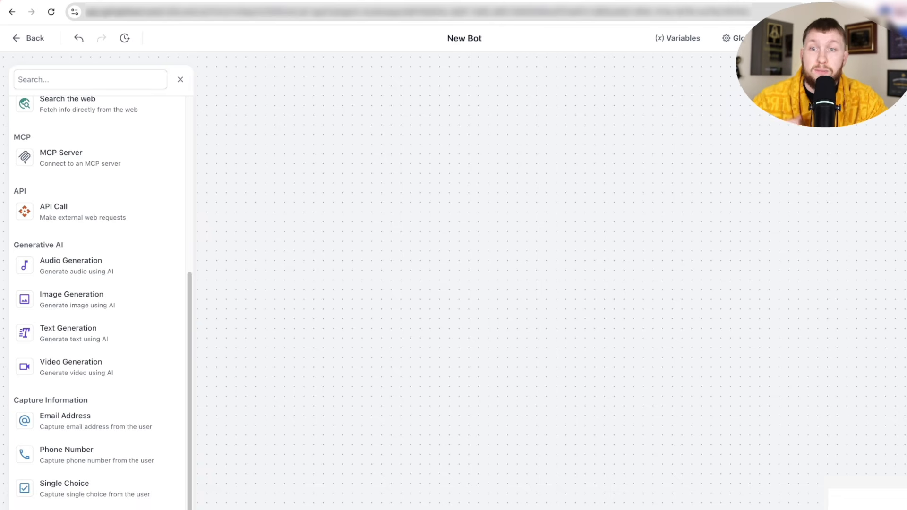
- Leave the New Bot name unchanged and go back to the Agent Studio agent list
left_click(471, 38)
triple_click(471, 39)
left_click(525, 39)
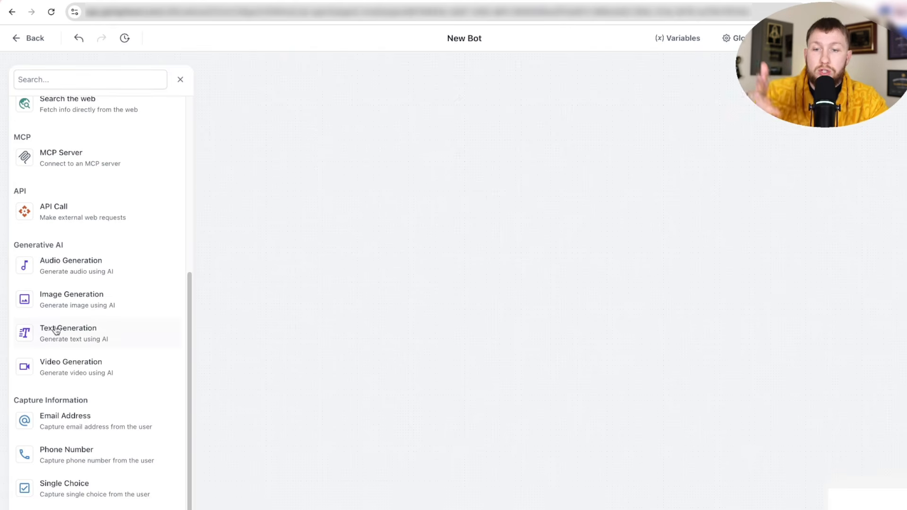
scroll(56, 330, "up", 6)
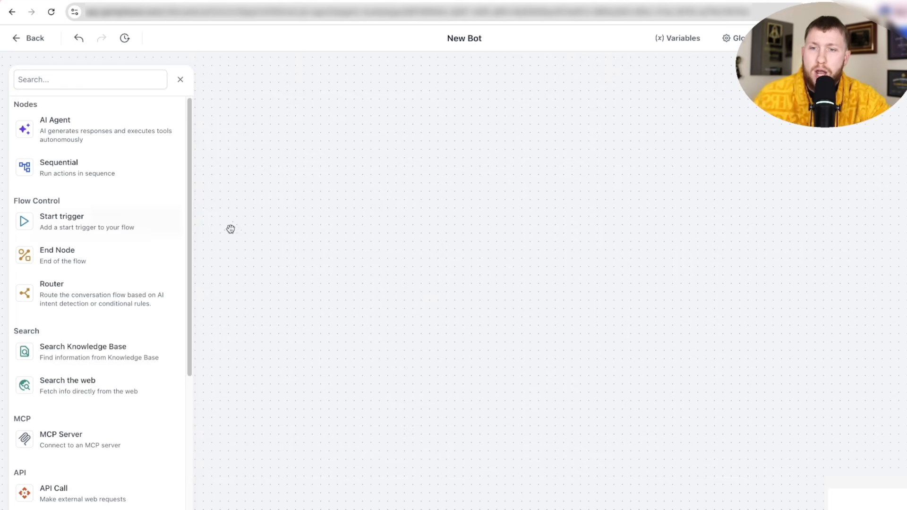
left_click(32, 39)
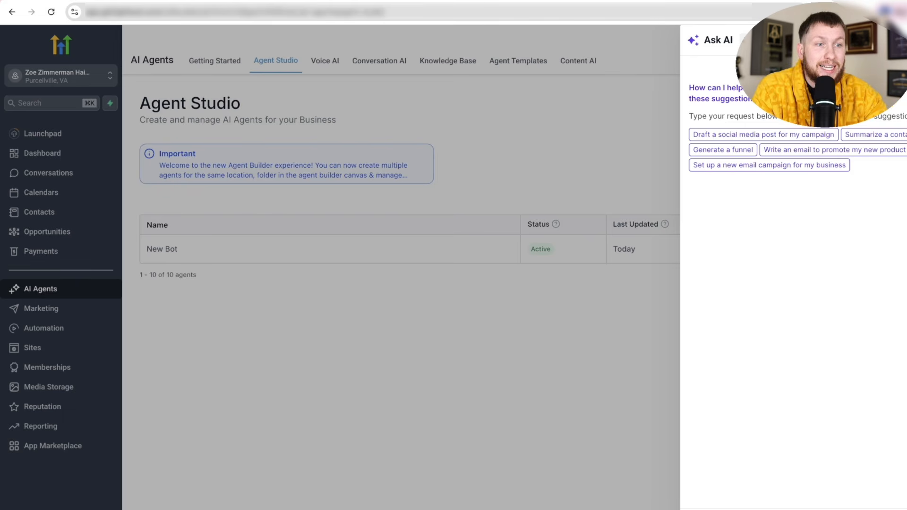
- Reopen Ask AI and try its 'Generate a funnel' suggestion
left_click(306, 143)
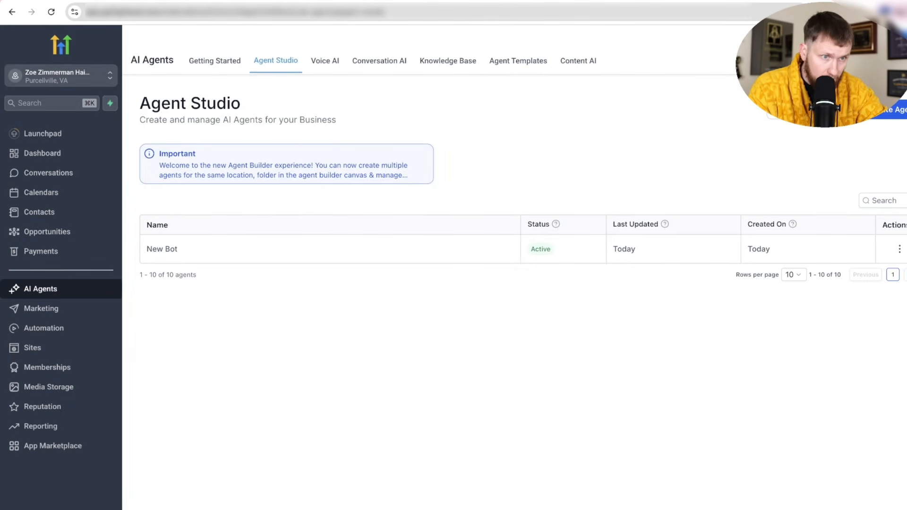
left_click(812, 40)
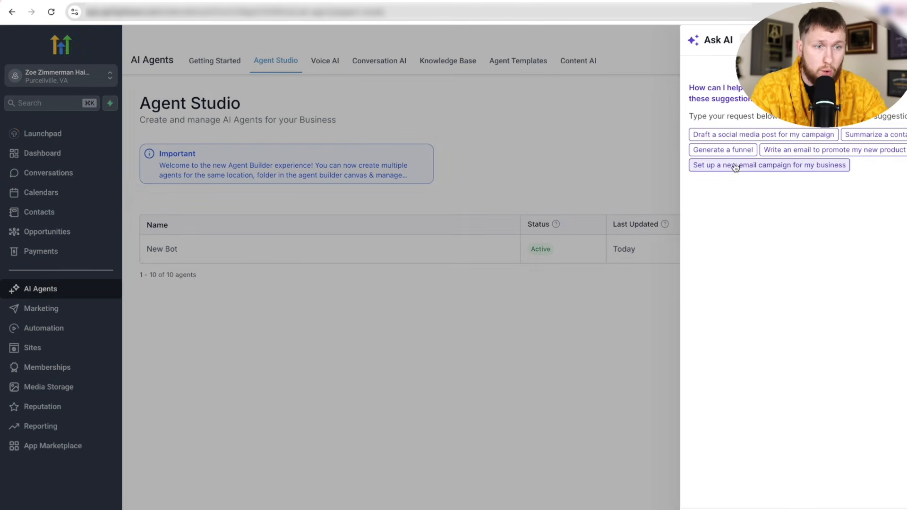
left_click(725, 150)
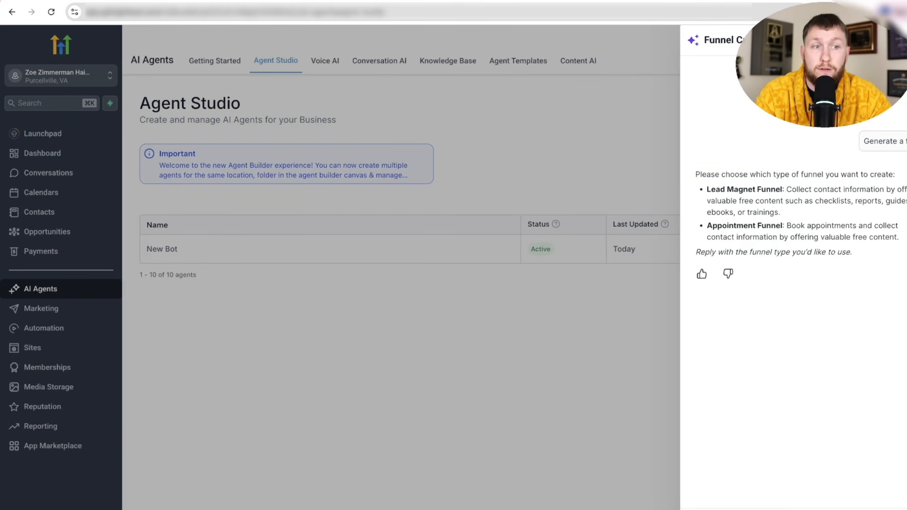
key("Escape")
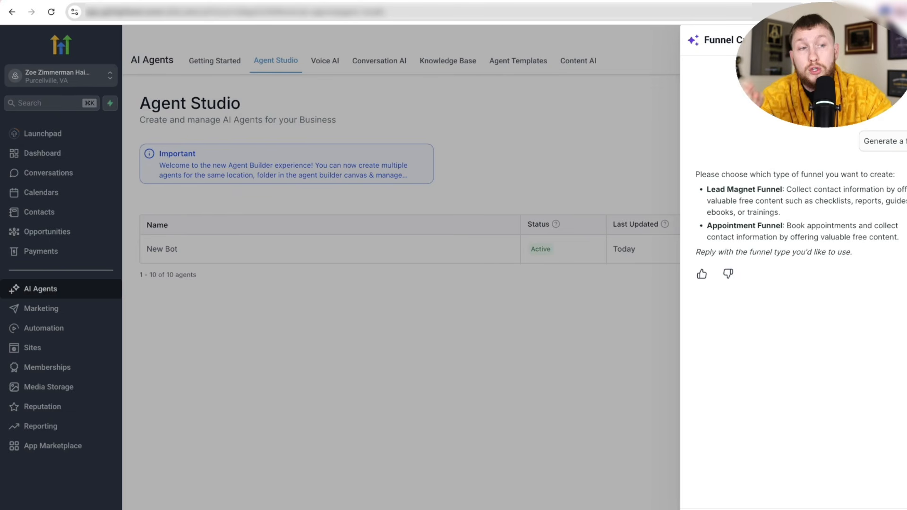
- Dismiss the funnel chat and bring up the Ask AI Configuration page
left_click(896, 40)
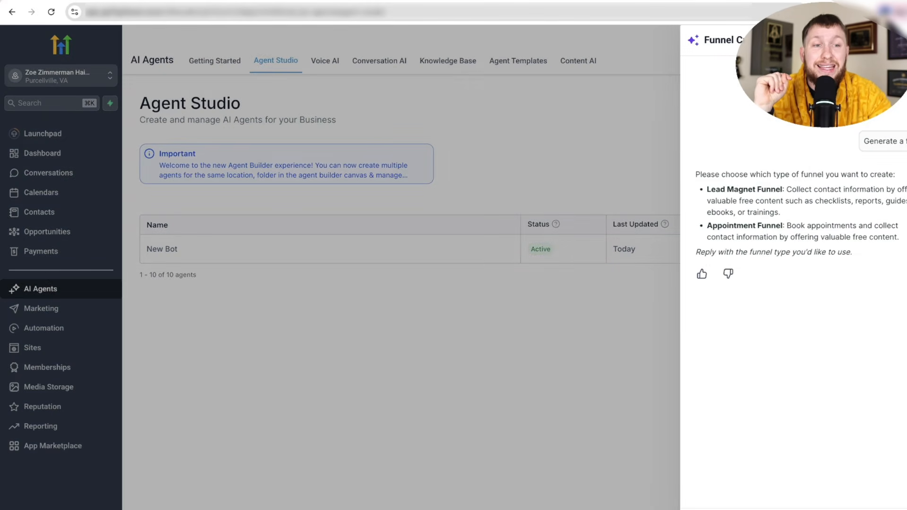
left_click(636, 115)
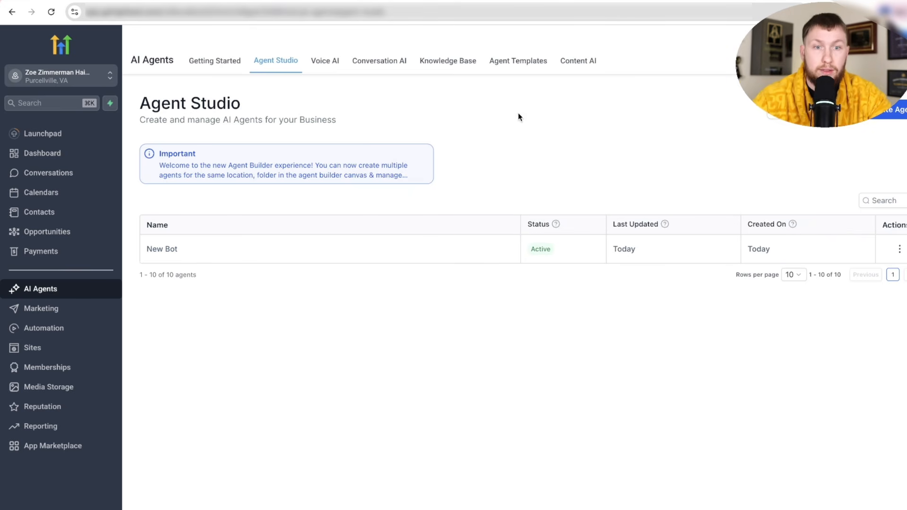
left_click(880, 110)
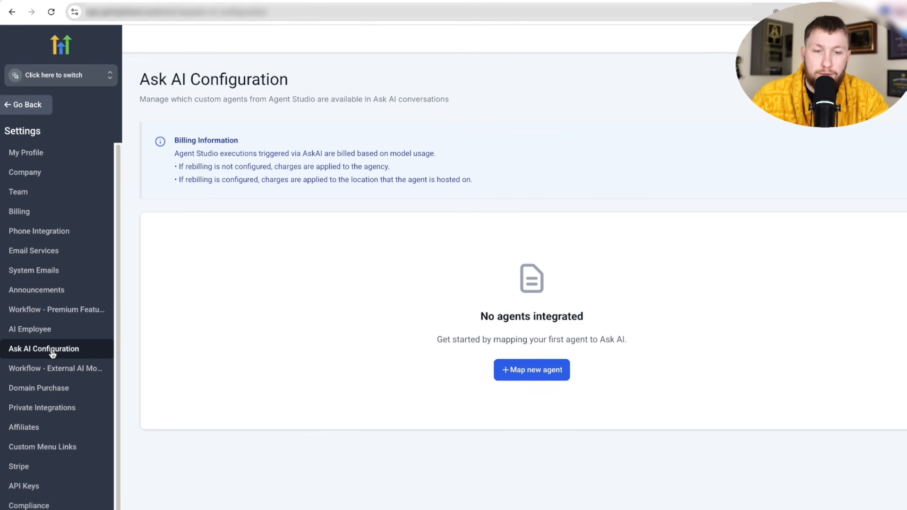
- Map a new Ask AI agent: location Arctic Air Solutions, agent youtube-to-blog
left_click(531, 375)
left_click(467, 286)
type("arc")
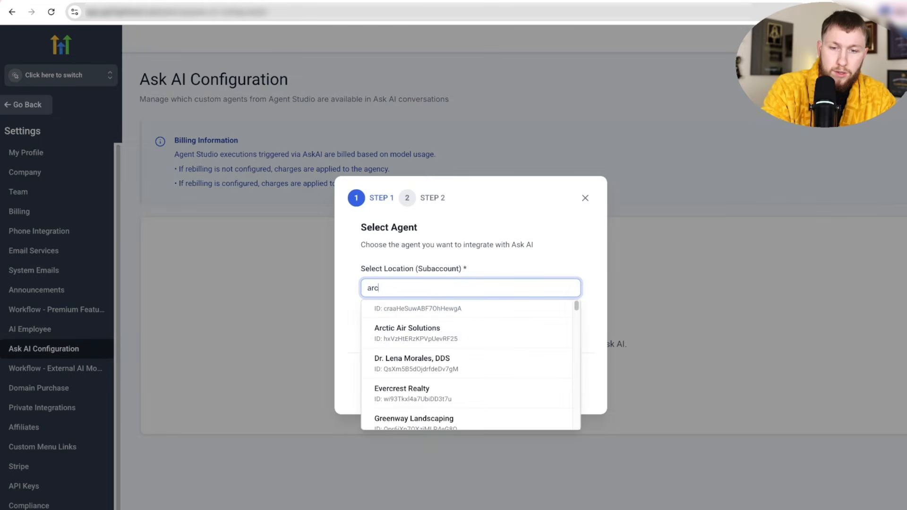
left_click(470, 326)
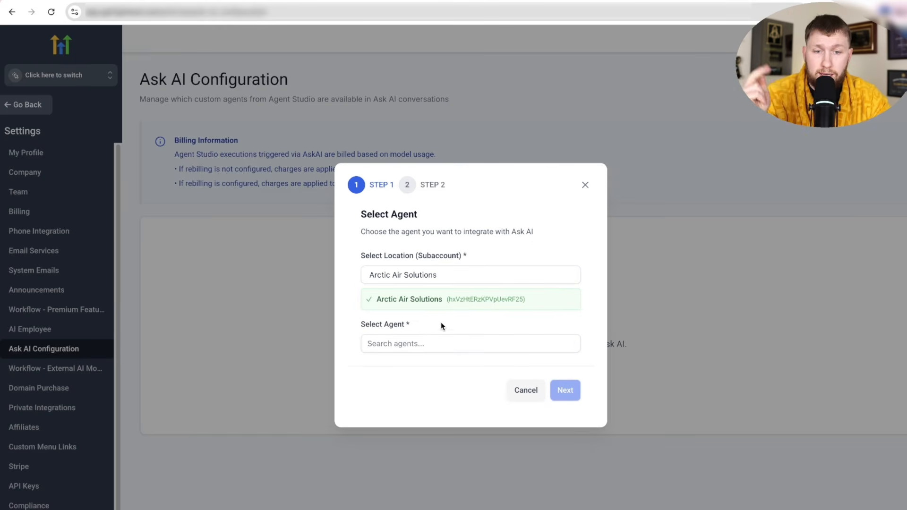
left_click(432, 340)
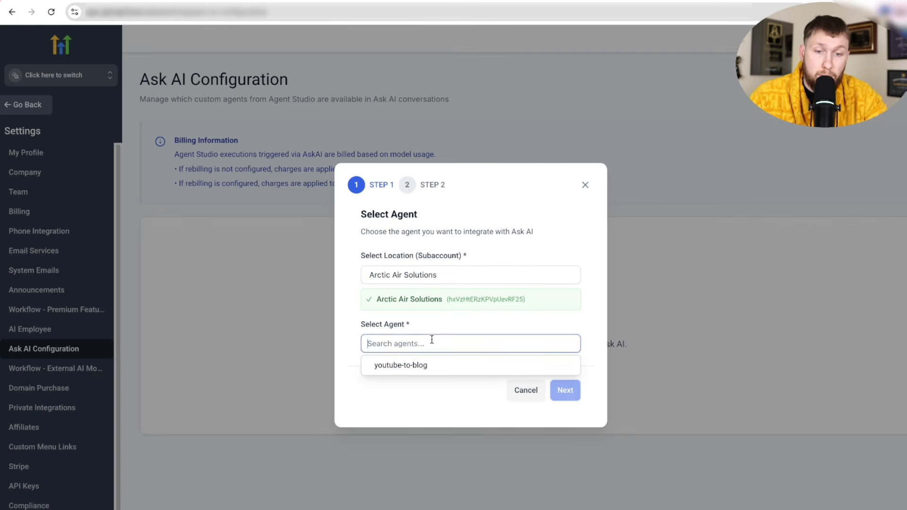
left_click(422, 366)
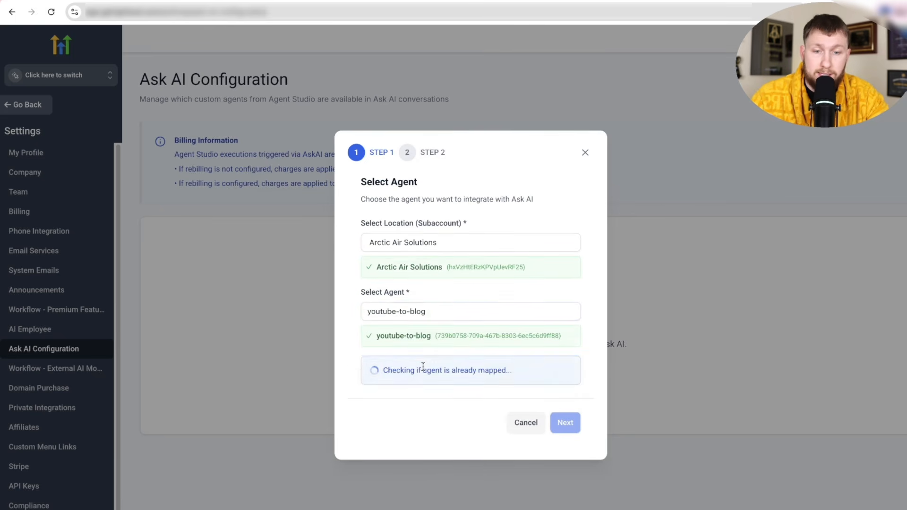
left_click(572, 406)
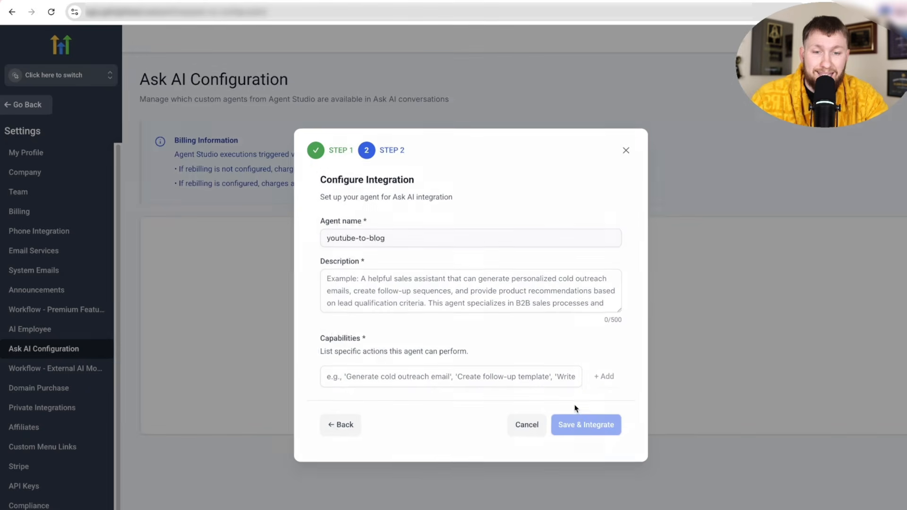
- Describe the agent as one that should create my blog posts, fixing the typo
left_click(412, 279)
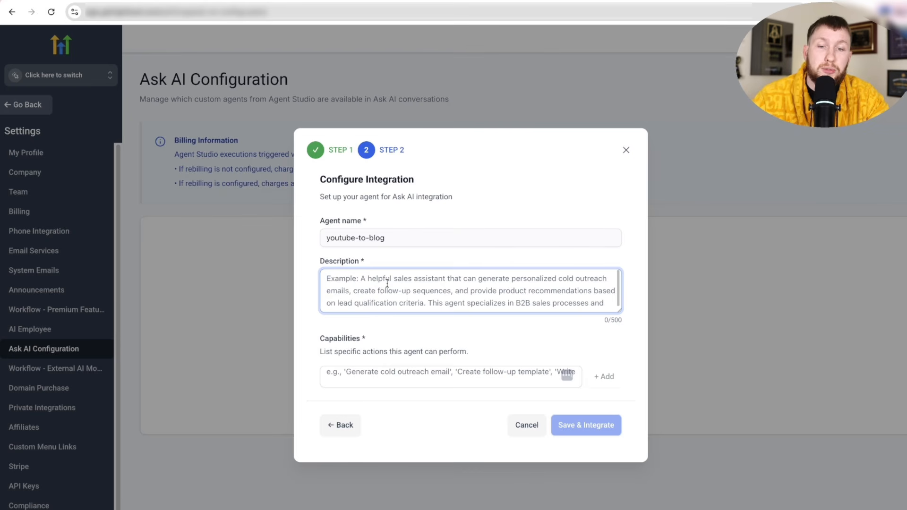
type("I wnat this to c")
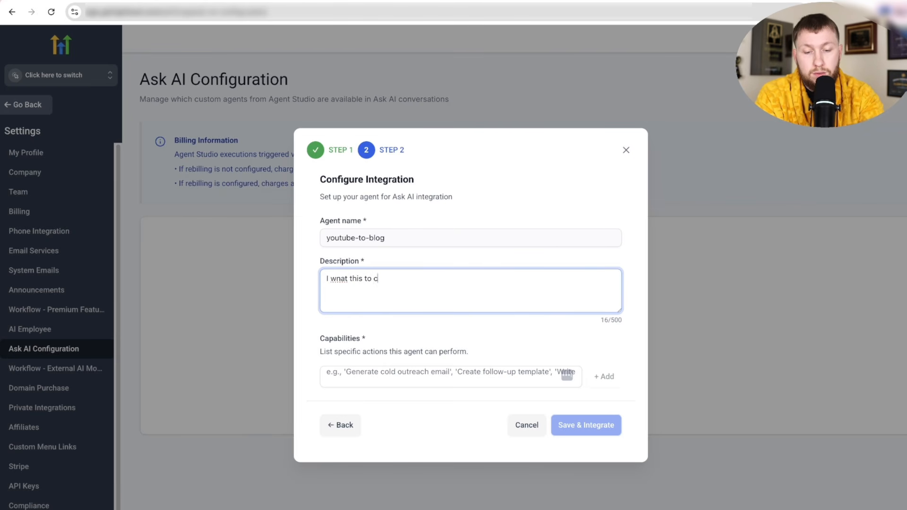
type("reat emy blog posts")
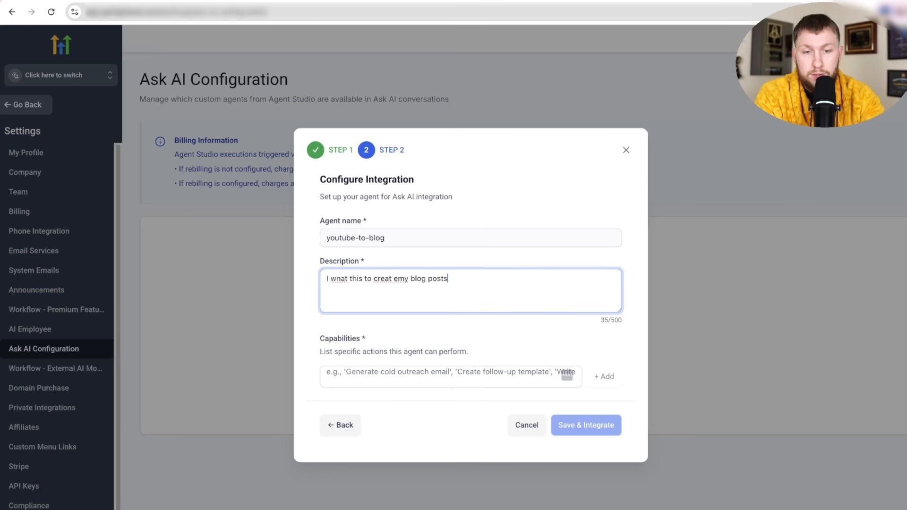
left_click(393, 278)
key("BackSpace")
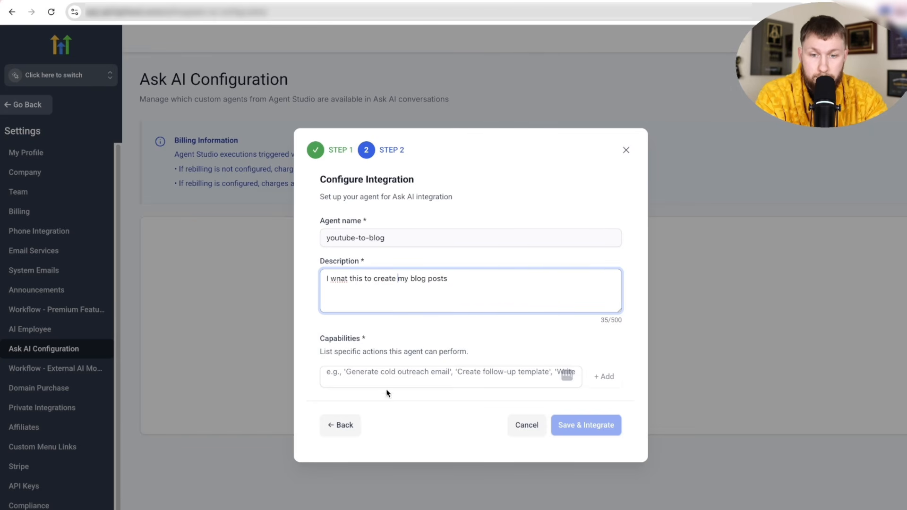
key("Right")
- Add the capability 'create blog posts', save the integration, and close the Ask AI panel
key("Tab")
type("cre")
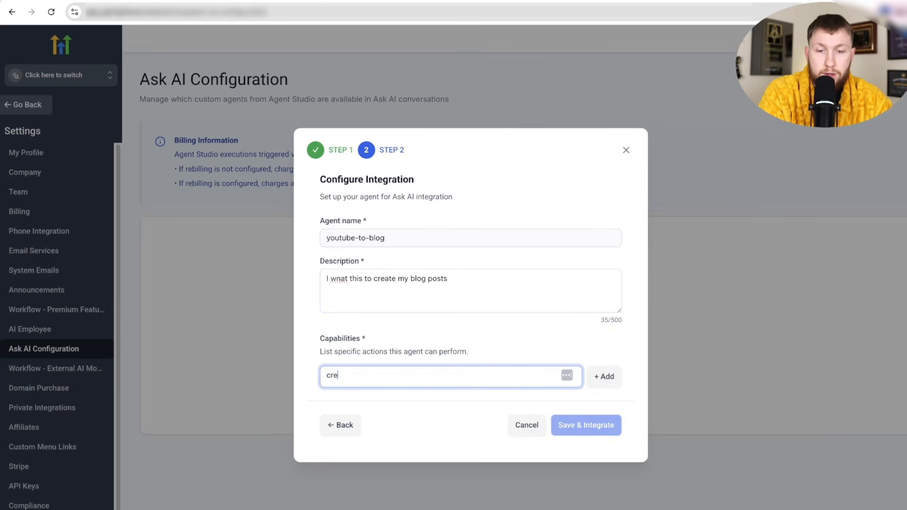
type("ate blog posts")
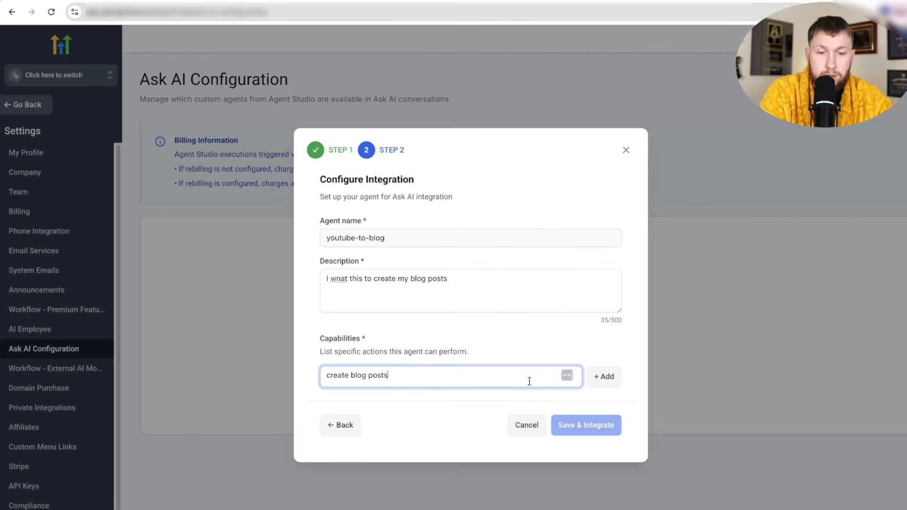
key("Return")
left_click(596, 448)
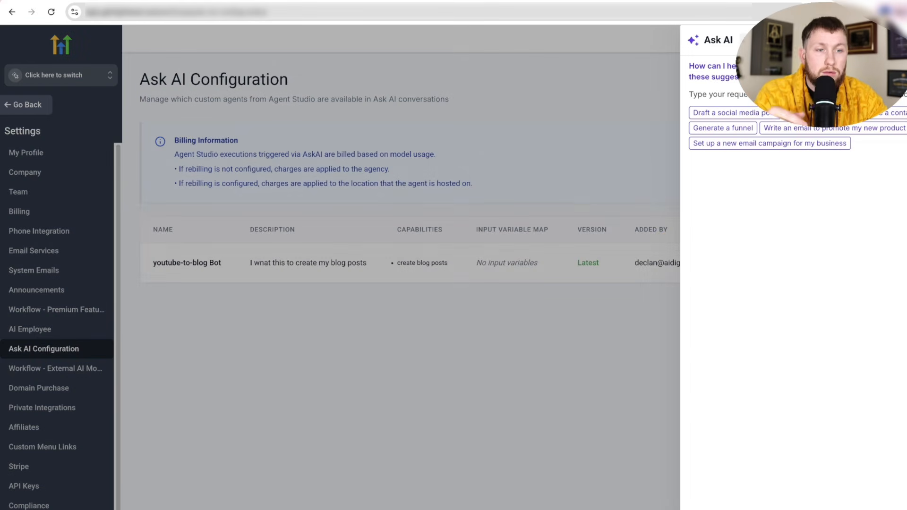
left_click(677, 63)
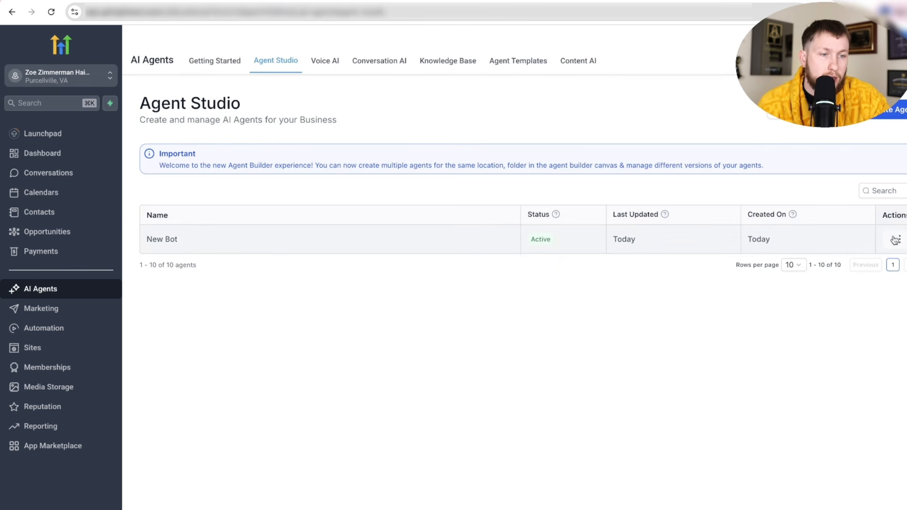
- Open and then dismiss the New Bot agent's actions menu in Agent Studio
left_click(895, 240)
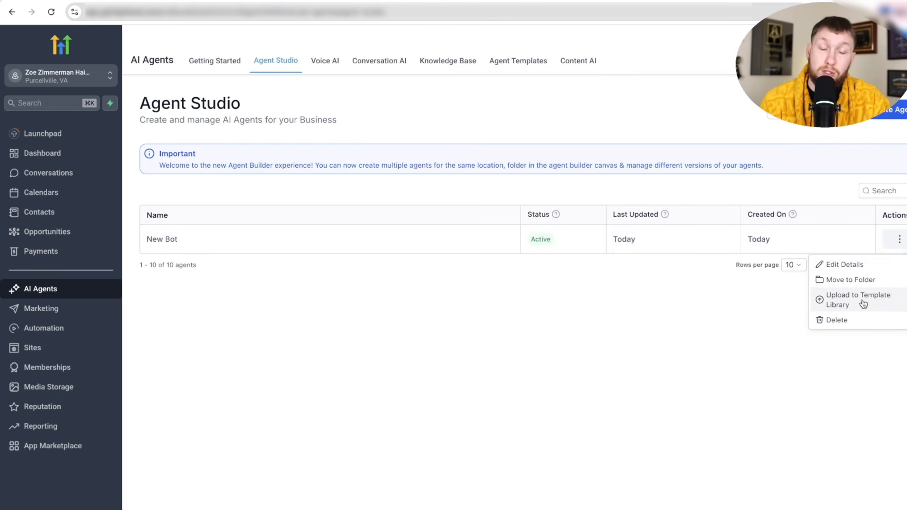
left_click(636, 341)
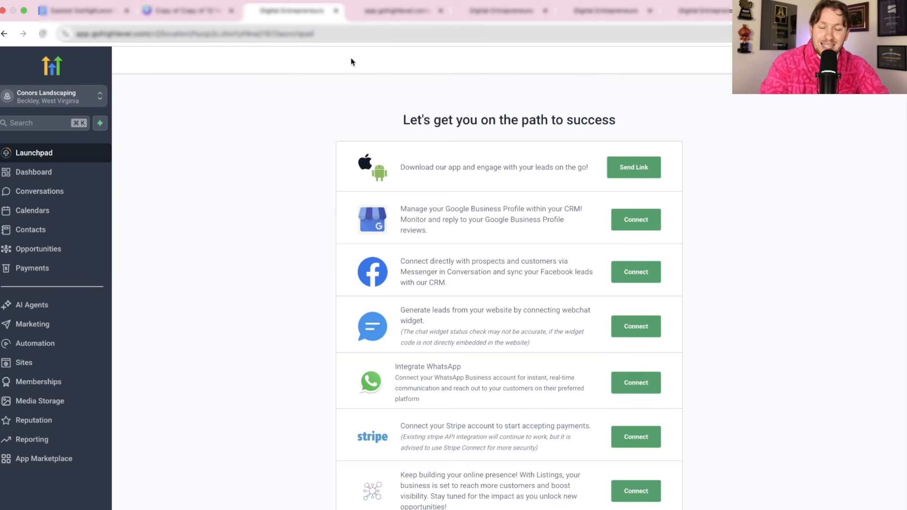
- Browse the landscaping website preview and collapse its chat widget
left_click(402, 10)
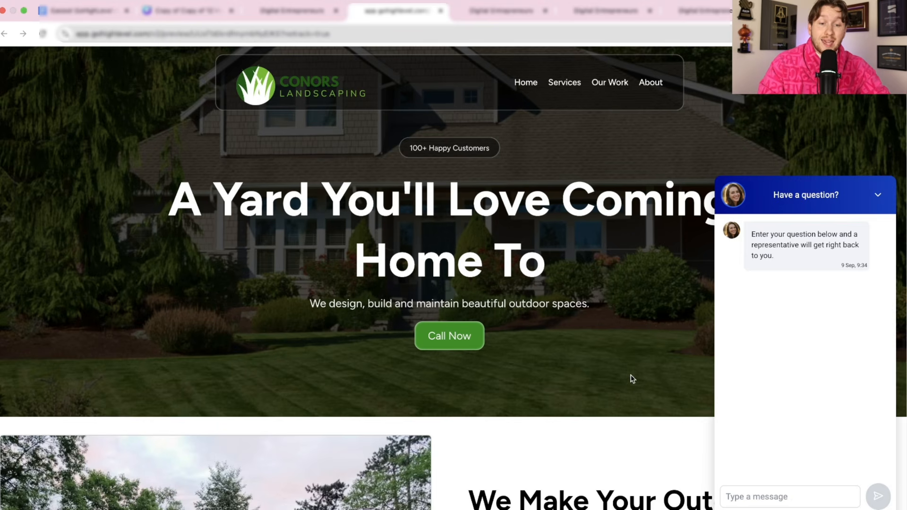
scroll(640, 314, "down", 10)
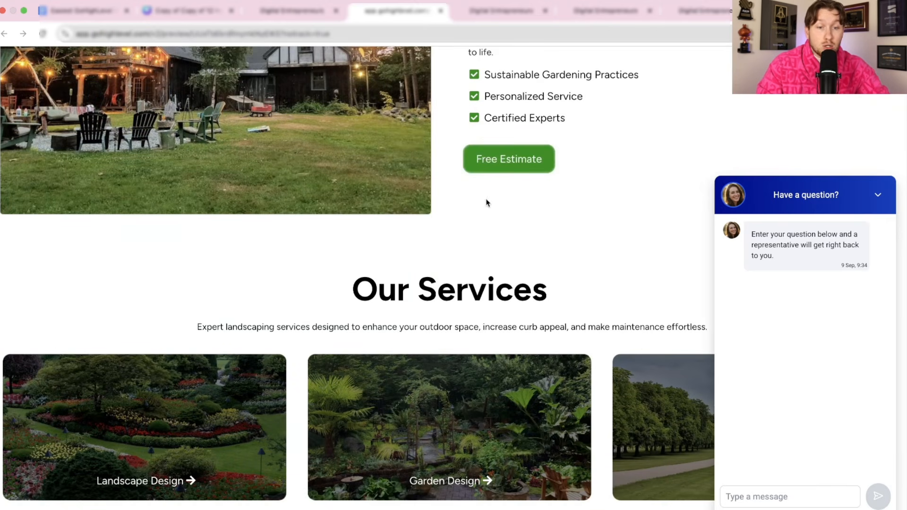
scroll(570, 313, "up", 8)
scroll(570, 314, "up", 3)
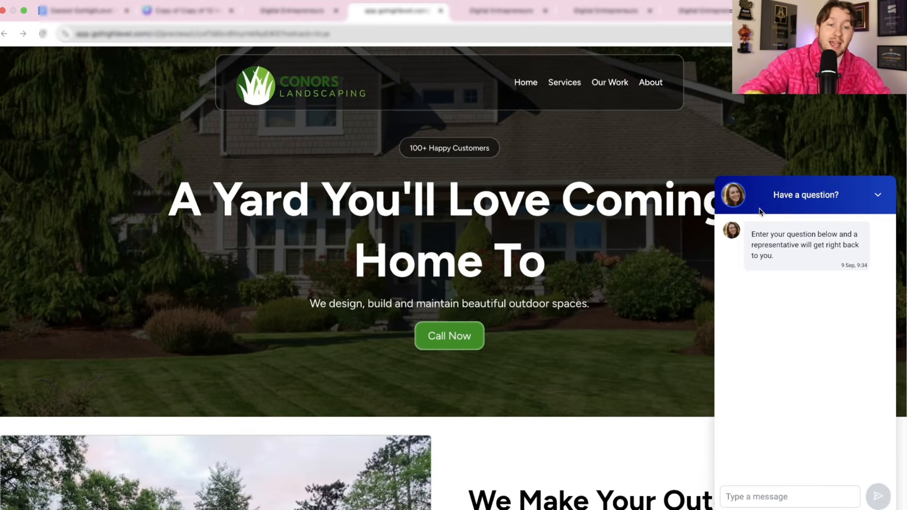
left_click(878, 195)
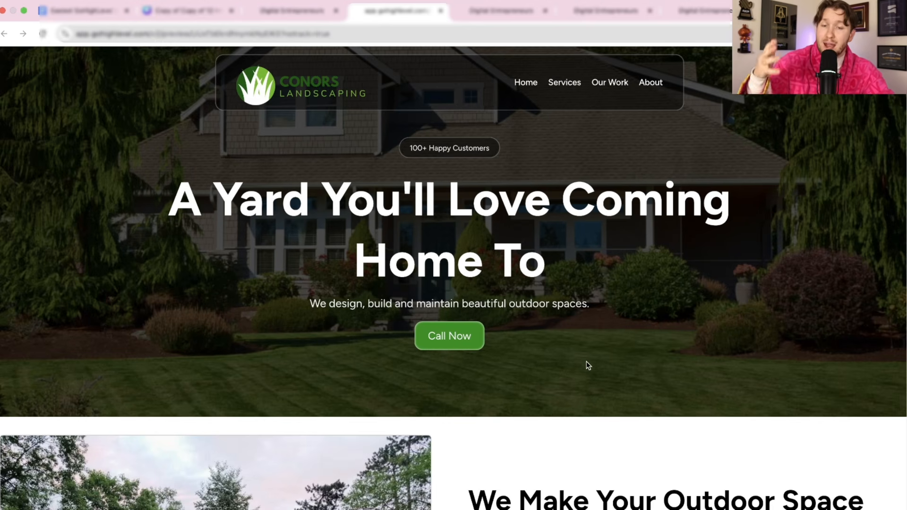
- Scroll the preview once more, then go to the Conor's Landscaper site's Pages list
scroll(587, 364, "down", 7)
scroll(586, 372, "up", 7)
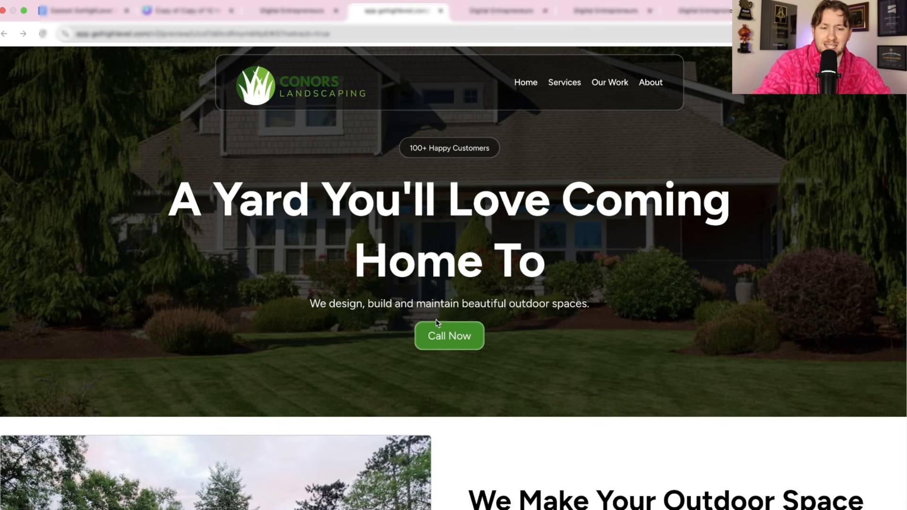
scroll(616, 393, "down", 15)
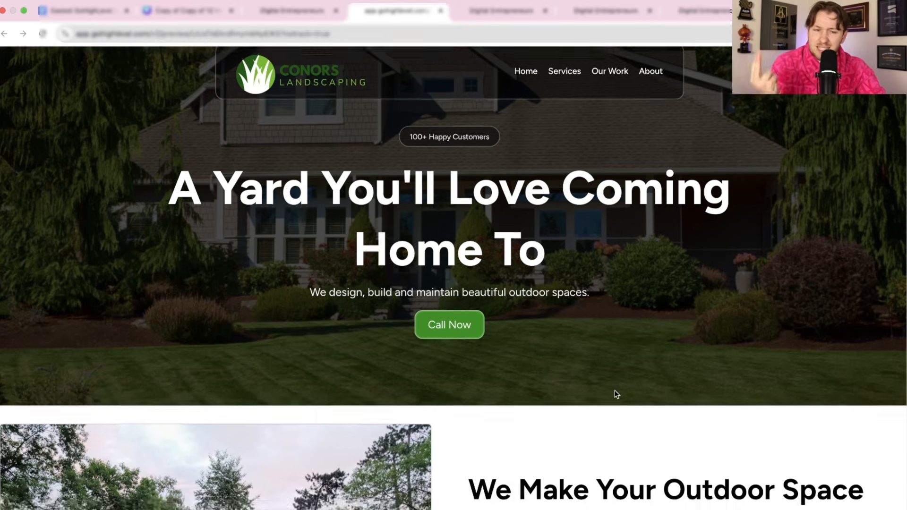
scroll(623, 394, "up", 15)
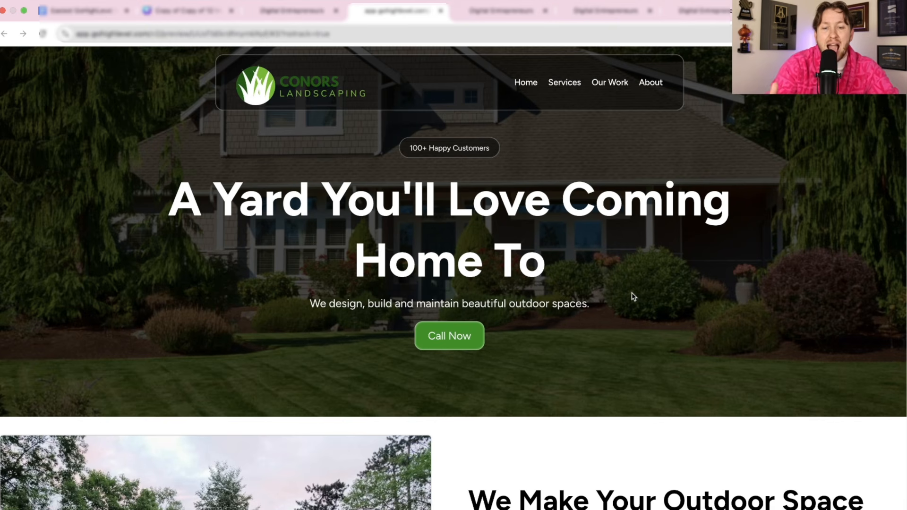
scroll(630, 297, "down", 20)
scroll(630, 320, "up", 20)
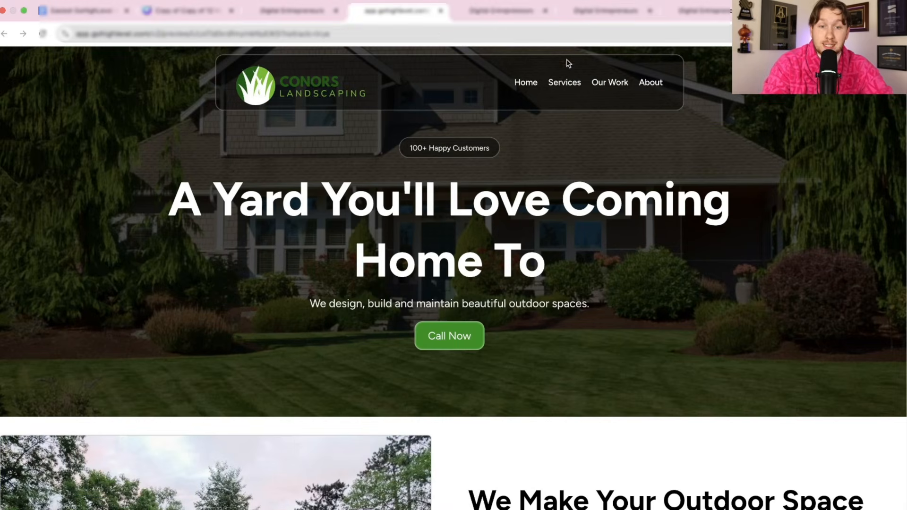
left_click(493, 11)
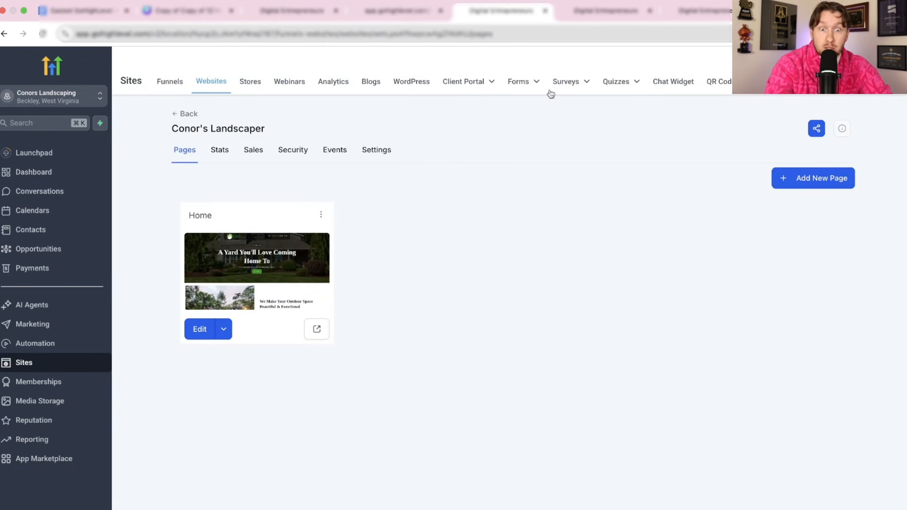
- Look over the Voice AI agents, Conversation AI agents and Forms lists
left_click(606, 10)
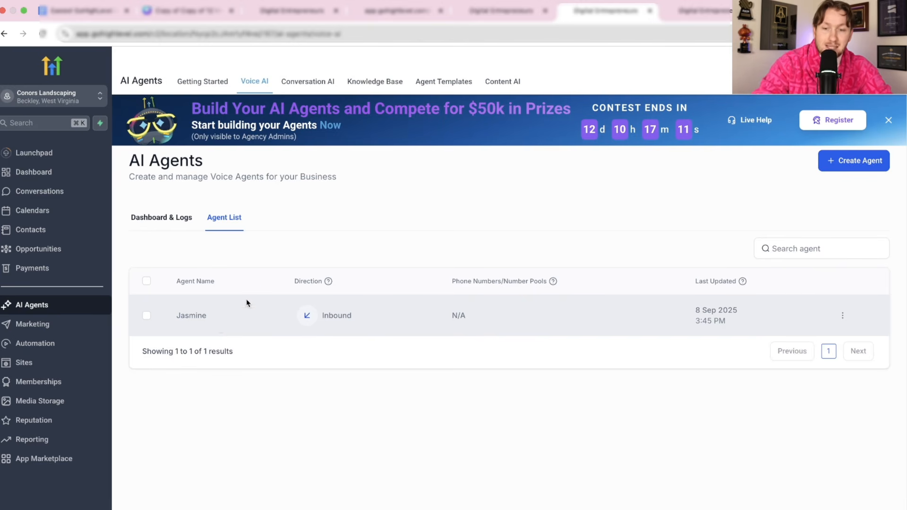
left_click(694, 10)
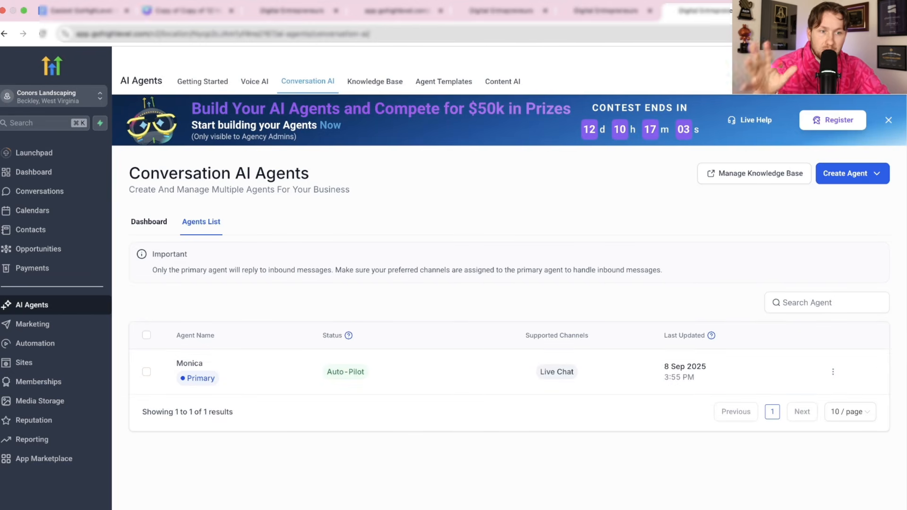
left_click(369, 15)
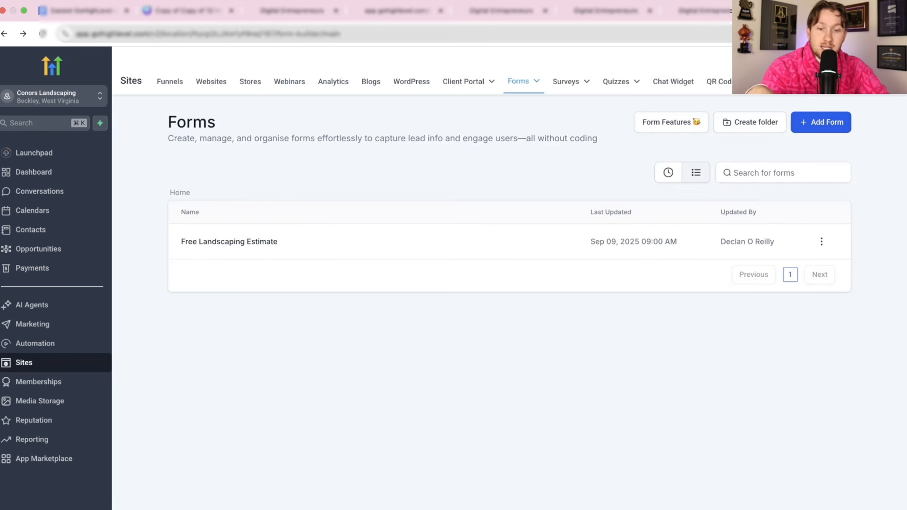
- Go back to the Conors Landscaping home page preview and scroll through it
left_click(368, 17)
scroll(583, 350, "down", 10)
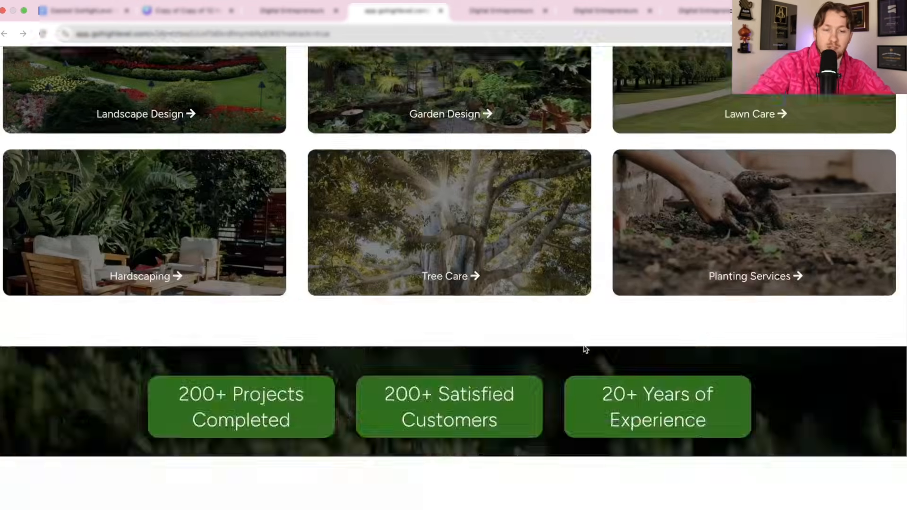
scroll(586, 349, "up", 12)
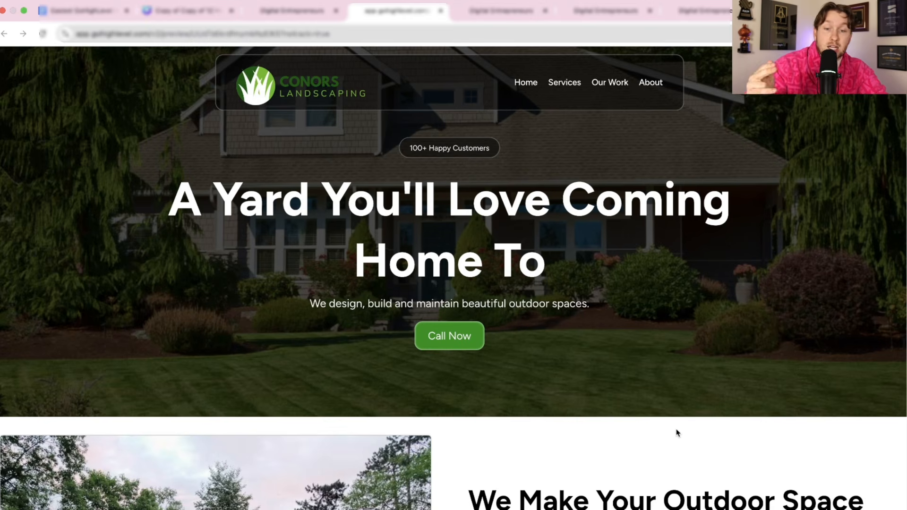
scroll(666, 430, "down", 8)
scroll(666, 415, "down", 5)
scroll(661, 396, "up", 15)
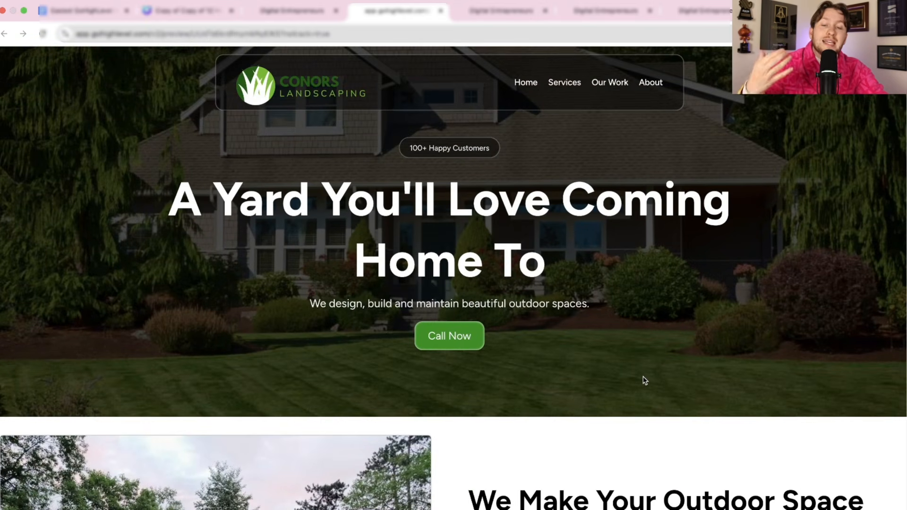
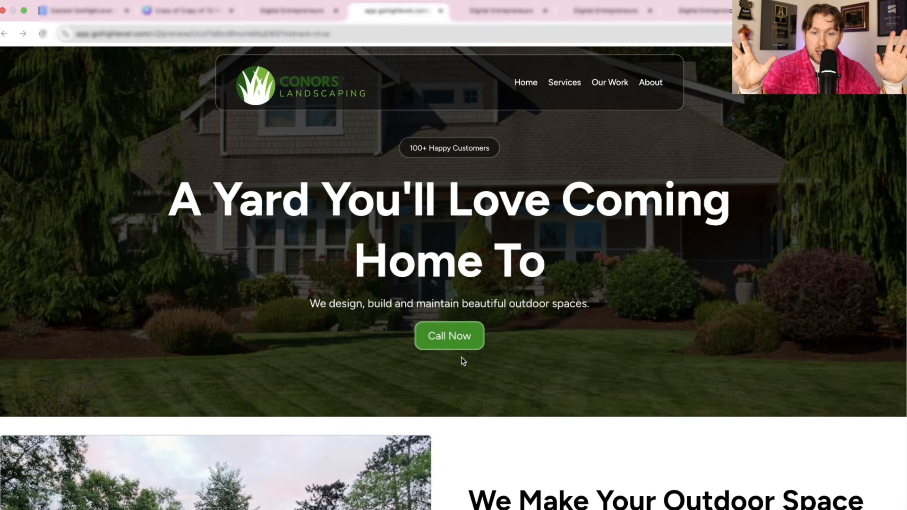
- Scroll up and down the Conors Landscaping preview to check the hero and Our Services sections
scroll(591, 384, "down", 4)
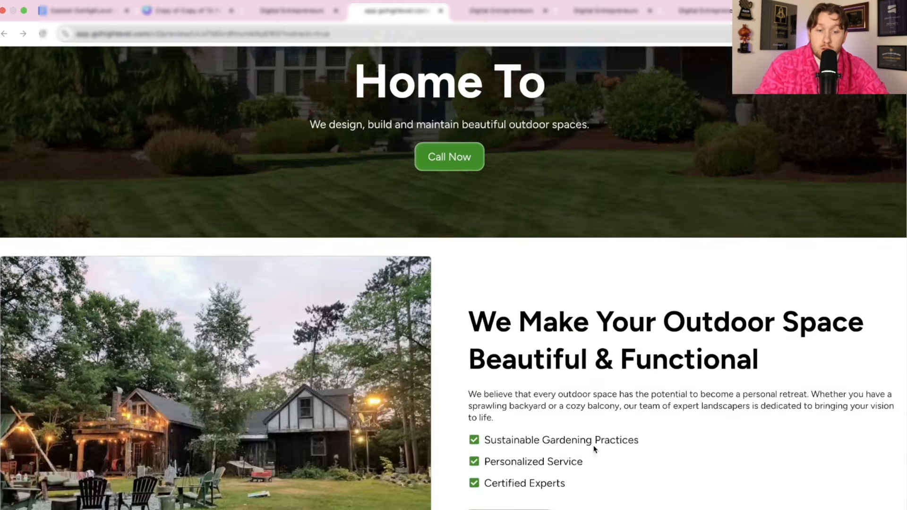
scroll(591, 470, "up", 4)
scroll(595, 439, "down", 15)
scroll(594, 442, "up", 15)
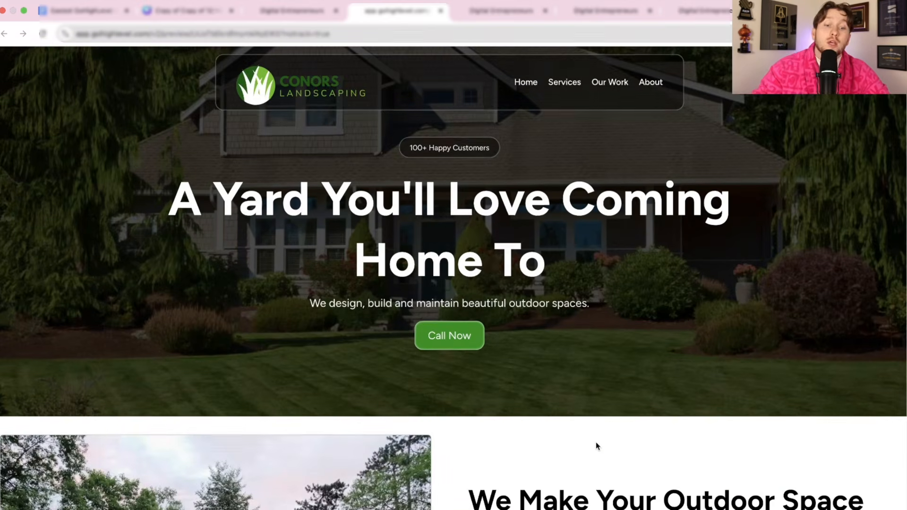
scroll(595, 443, "down", 10)
scroll(584, 387, "up", 10)
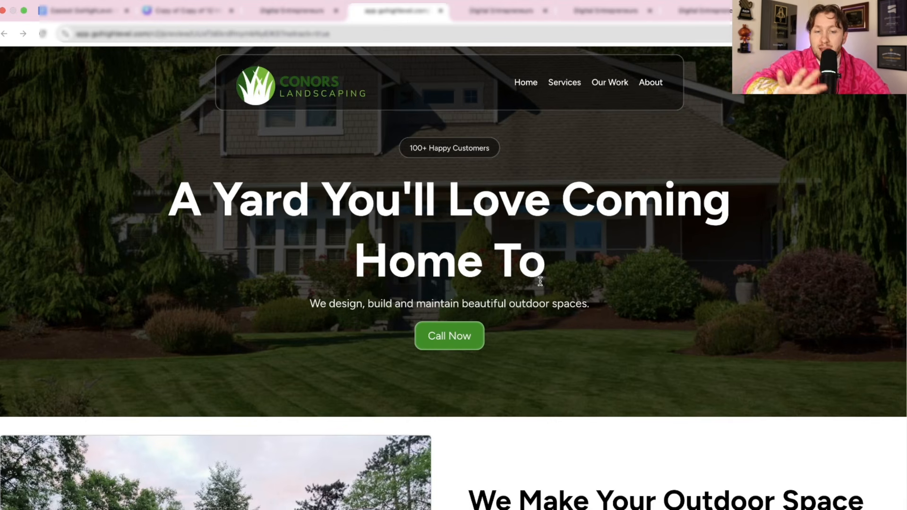
scroll(611, 333, "down", 1)
scroll(616, 338, "down", 10)
scroll(613, 342, "up", 10)
scroll(614, 345, "down", 15)
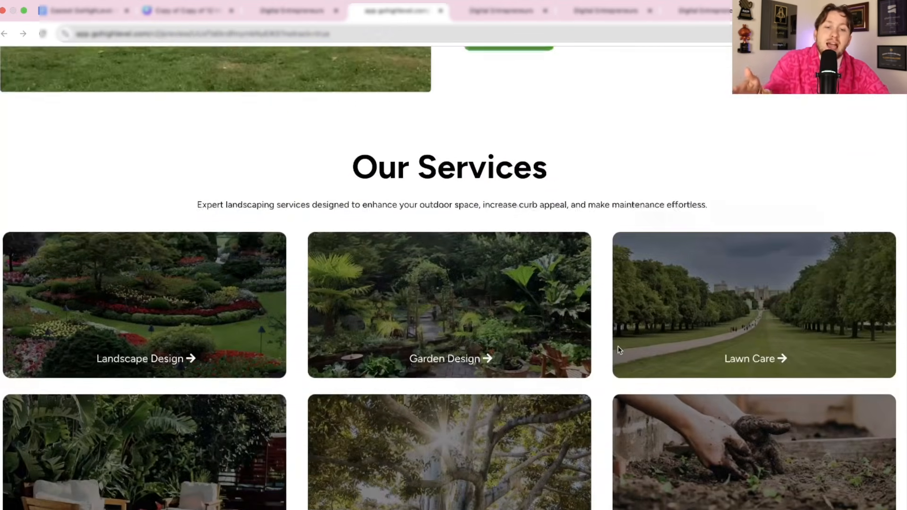
scroll(619, 342, "up", 15)
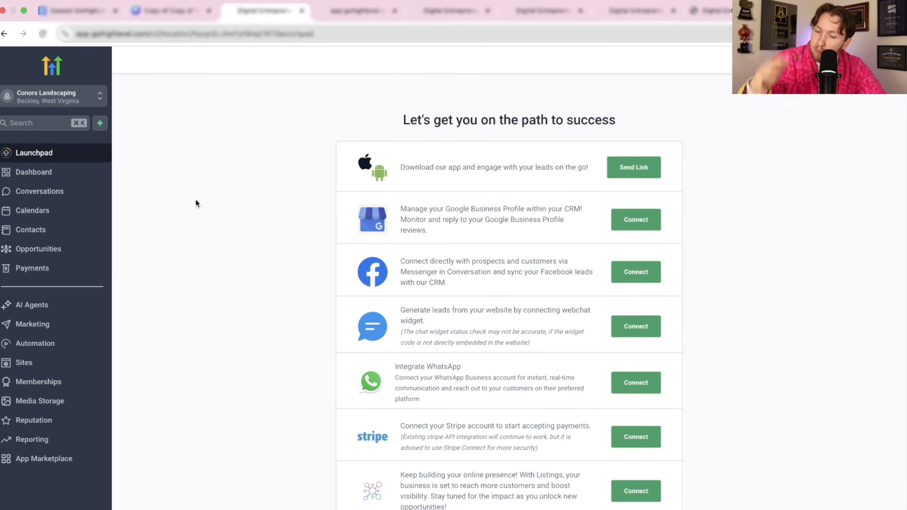
- Open the Jasmine agent from AI Agents > Voice AI > Agent List and review its details
left_click(46, 306)
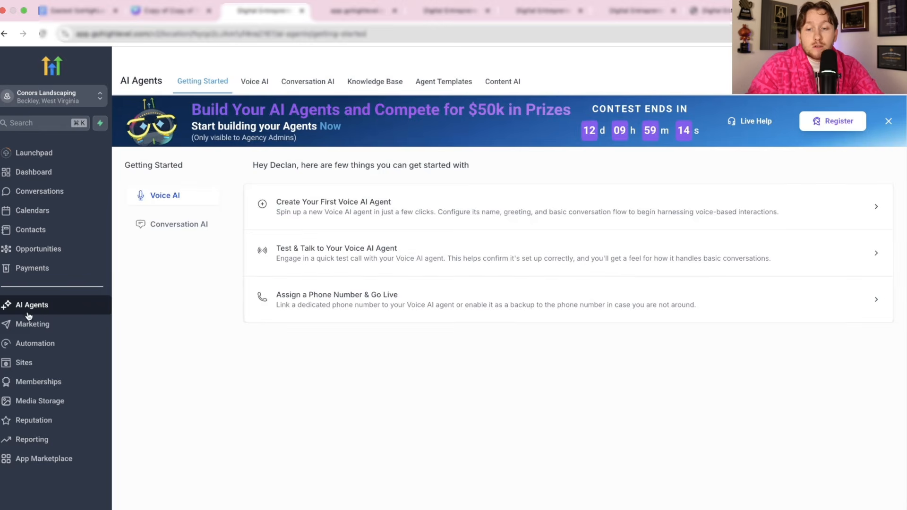
left_click(258, 84)
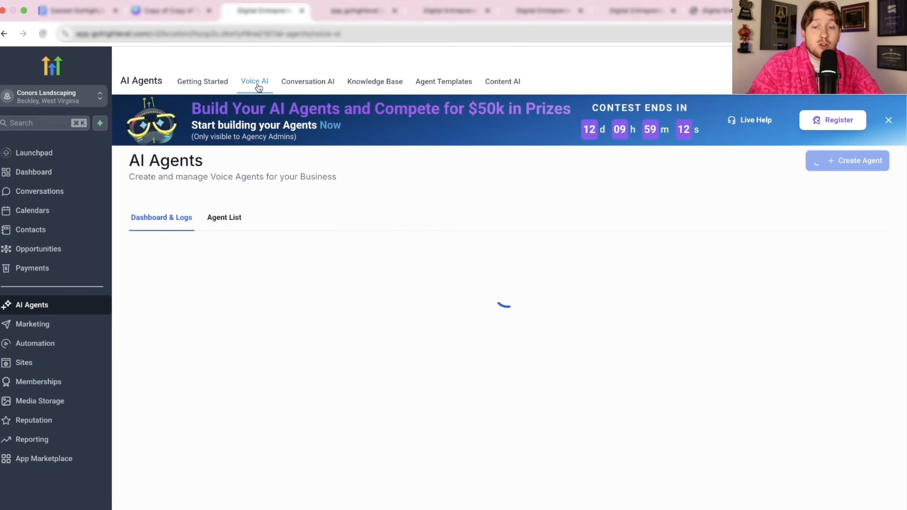
left_click(232, 217)
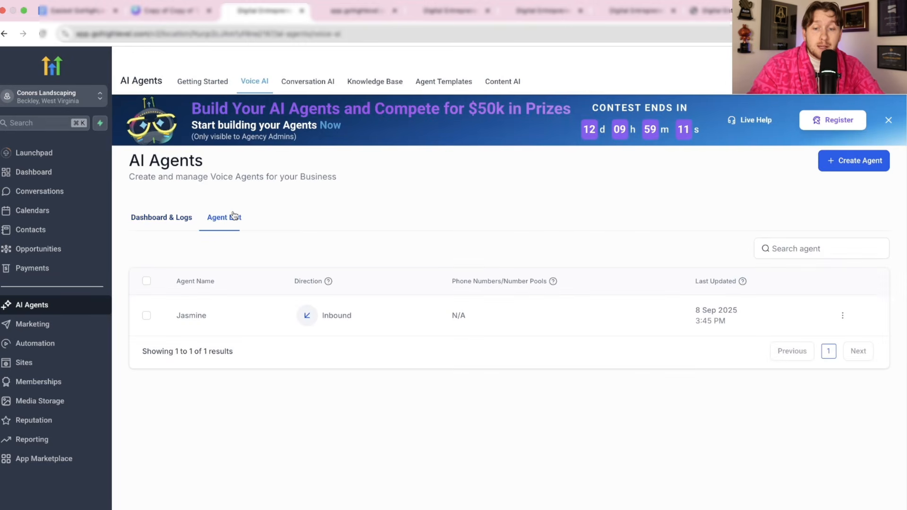
left_click(191, 315)
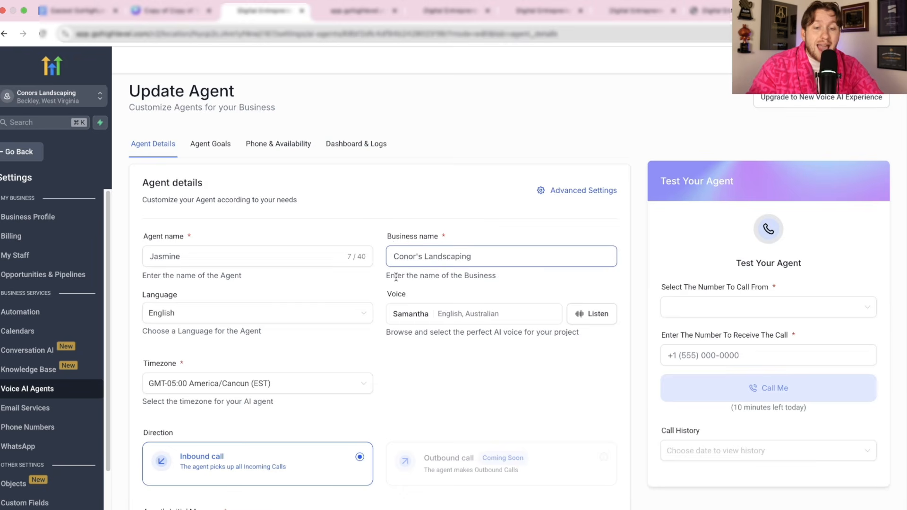
scroll(382, 421, "down", 1)
scroll(382, 421, "up", 1)
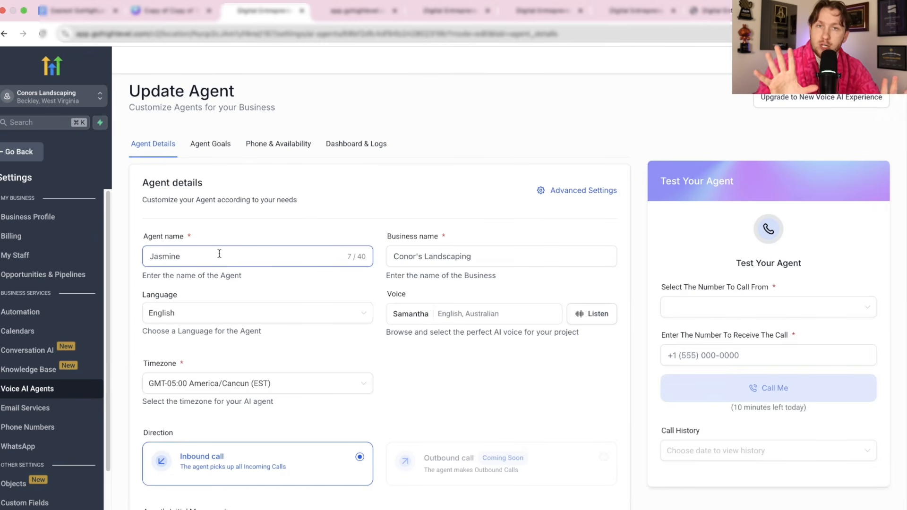
- Browse the available voices, then close the list, keeping Samantha (English, Australian)
left_click(555, 321)
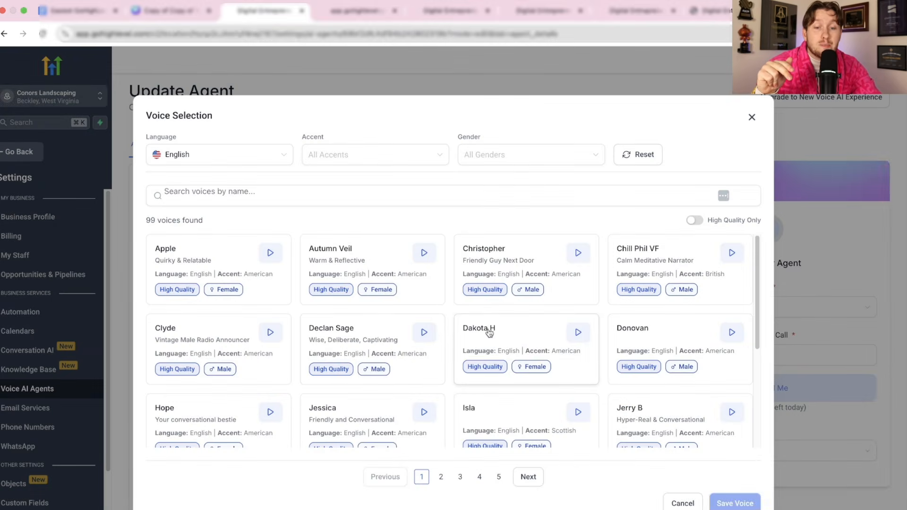
scroll(494, 349, "down", 5)
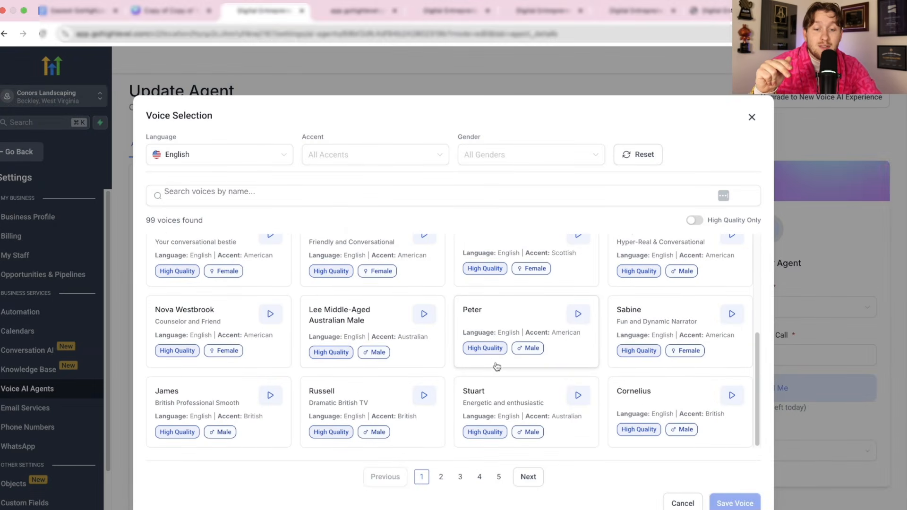
scroll(496, 366, "up", 5)
left_click(751, 118)
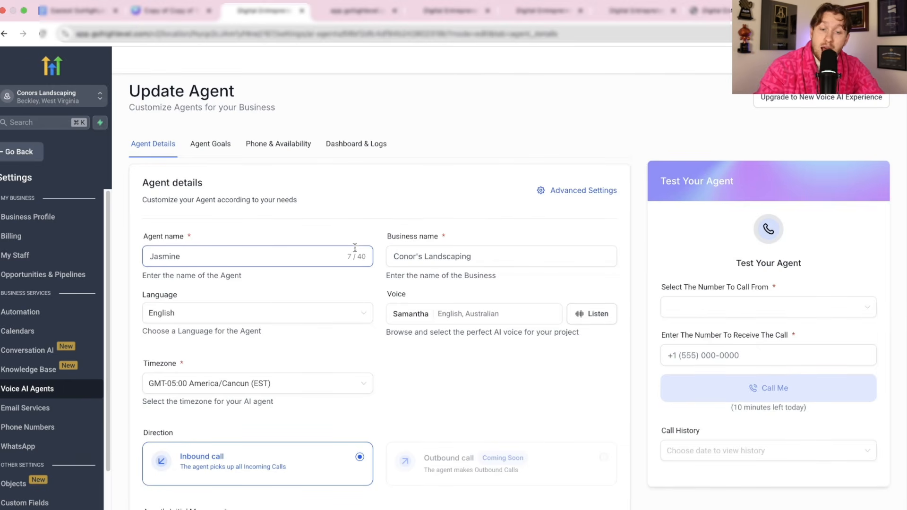
- Check Jasmine's Phone & Availability number options, finding none to assign, then go back to the agents dashboard
left_click(260, 144)
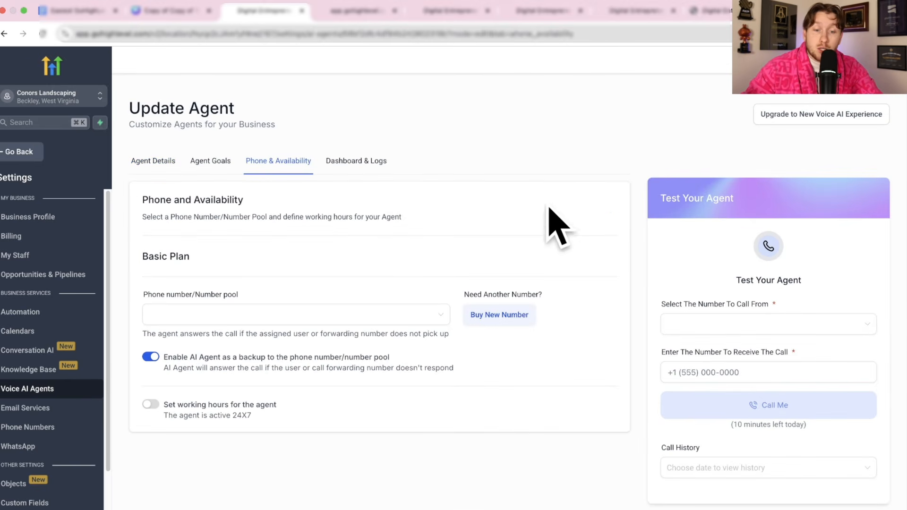
left_click(422, 330)
left_click(366, 299)
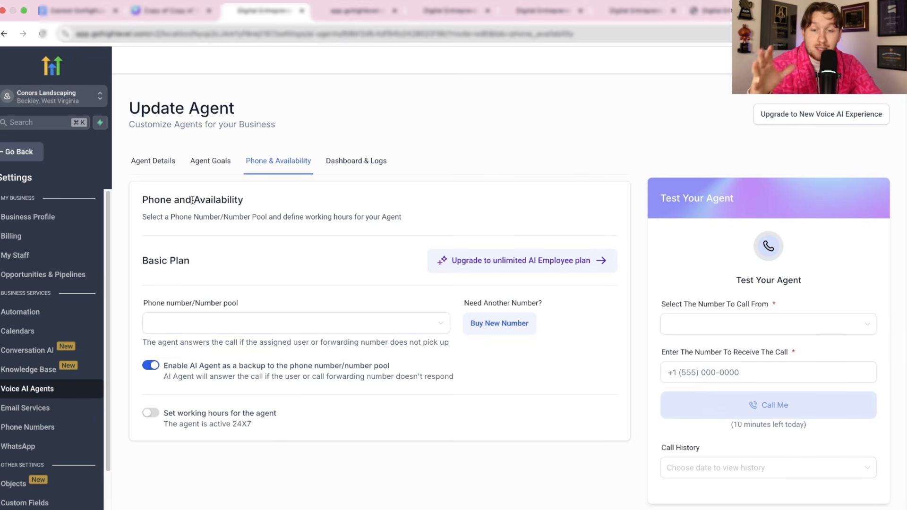
left_click(32, 156)
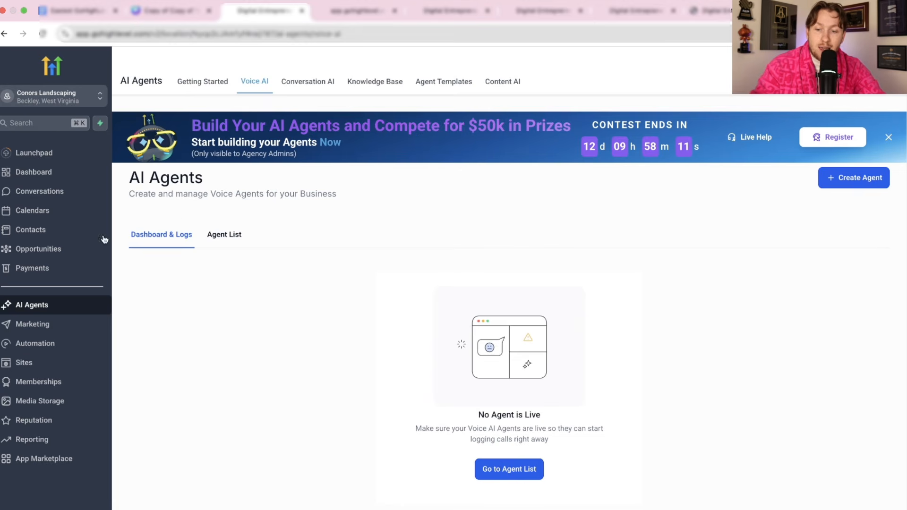
- Open the Conor's Landscaper Home page in the editor in a new tab
left_click(61, 367)
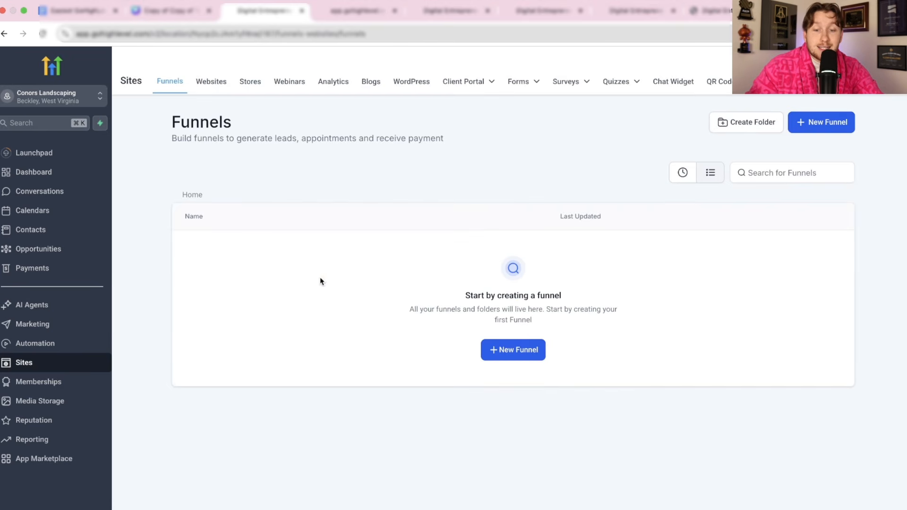
left_click(211, 82)
left_click(233, 248)
left_click(218, 327)
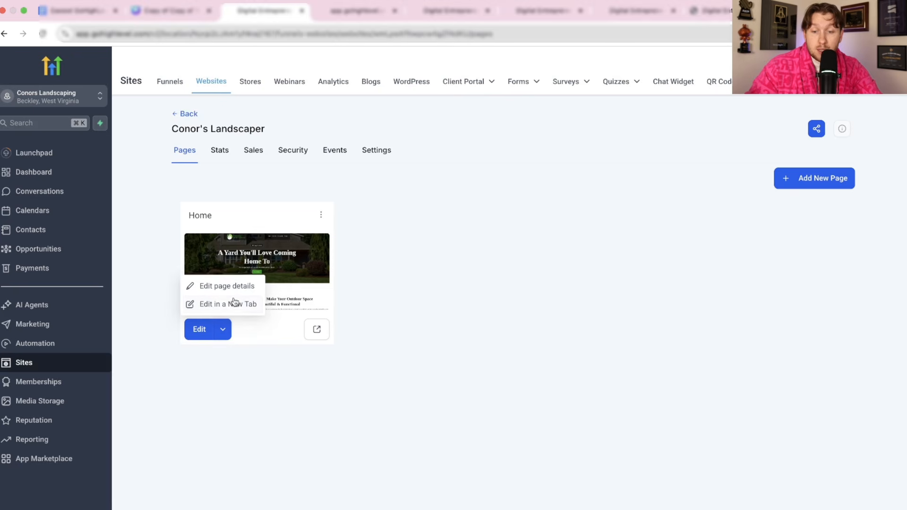
left_click(237, 304)
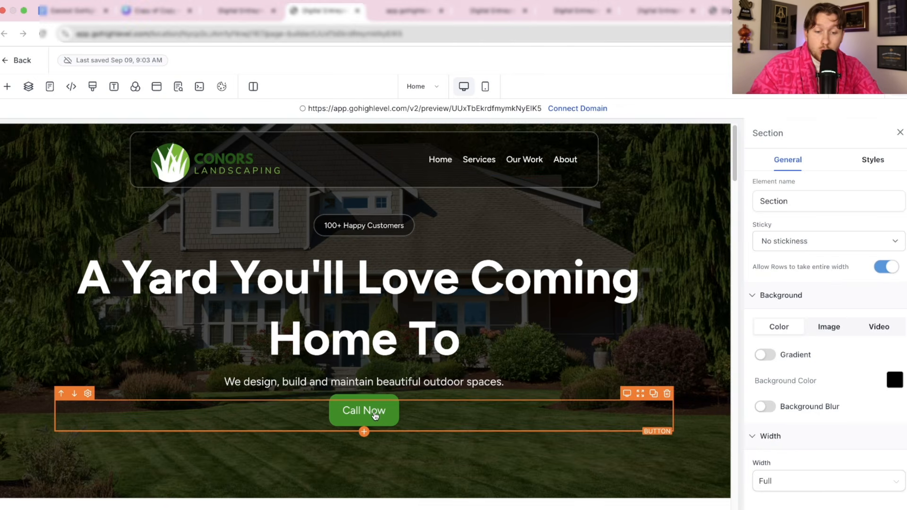
- Change the hero Call Now button's link from Open popup to Call
left_click(370, 416)
scroll(847, 324, "down", 5)
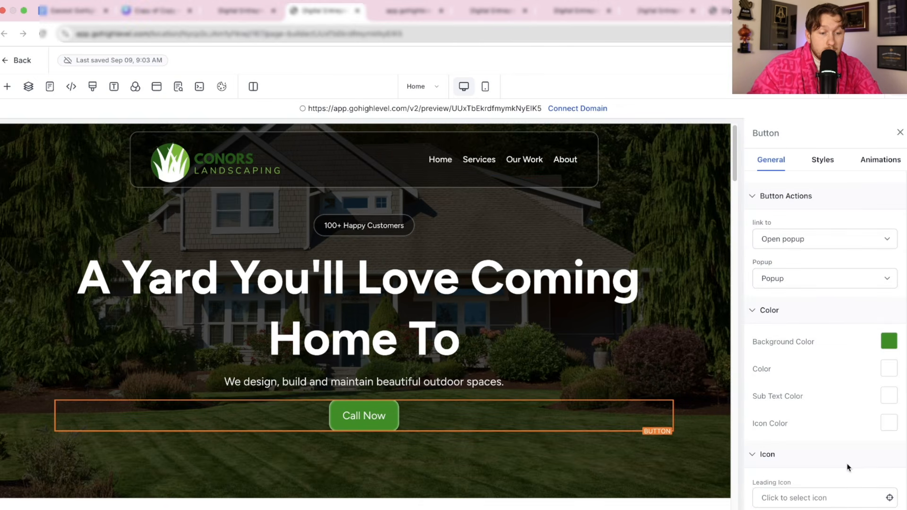
left_click(845, 242)
left_click(818, 337)
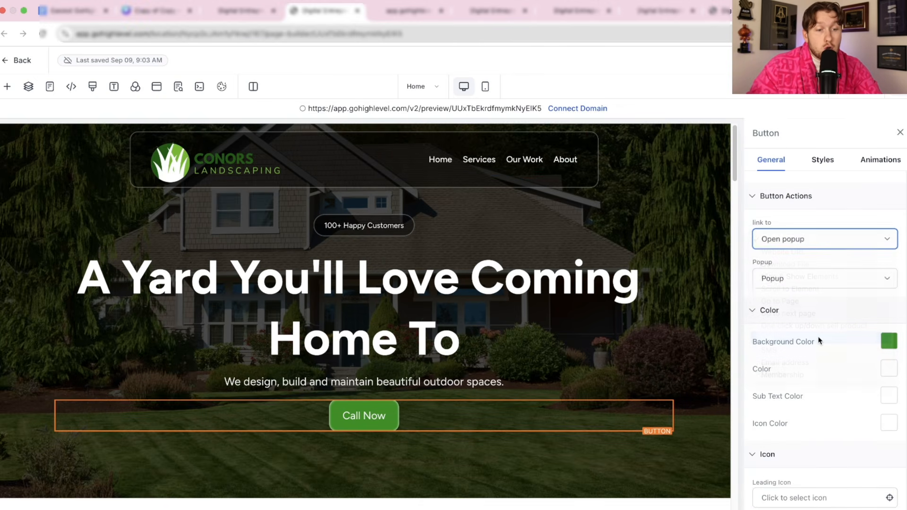
left_click(811, 274)
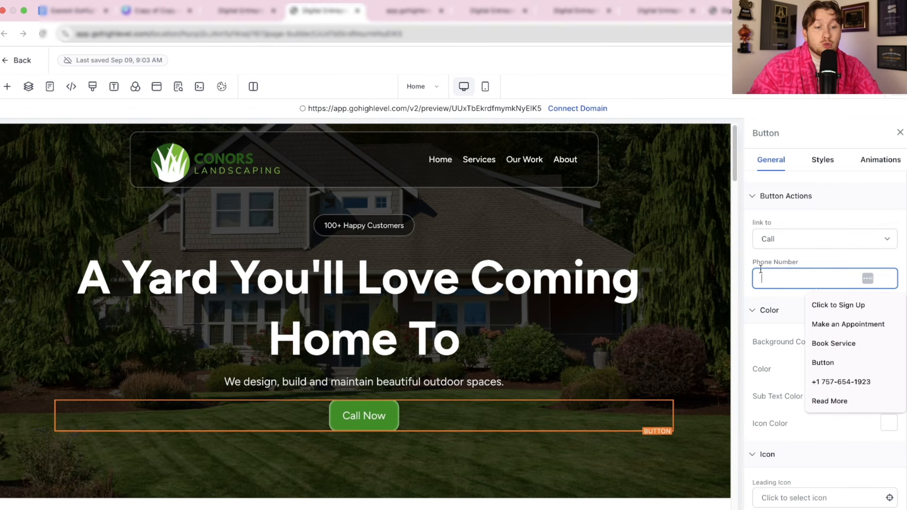
left_click(869, 60)
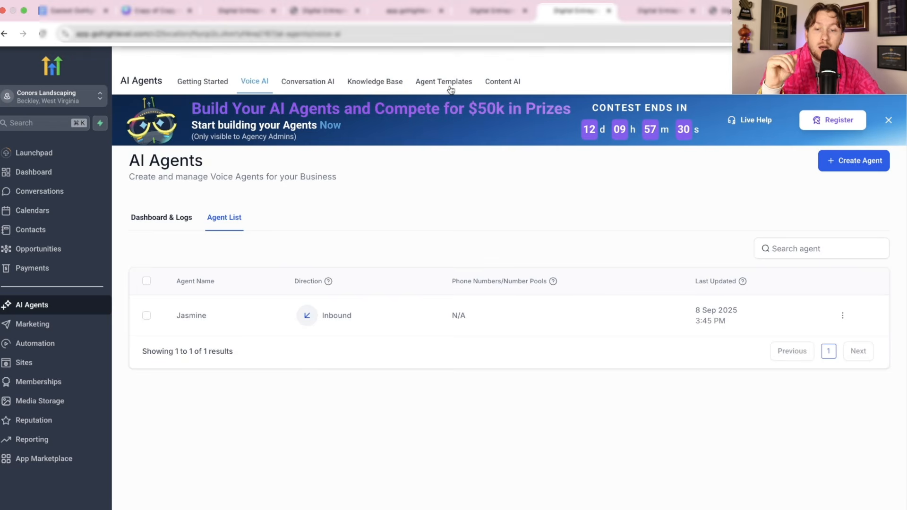
- Review Jasmine's Agent Goals prompt and select the Conors Landscaping knowledge base
left_click(202, 320)
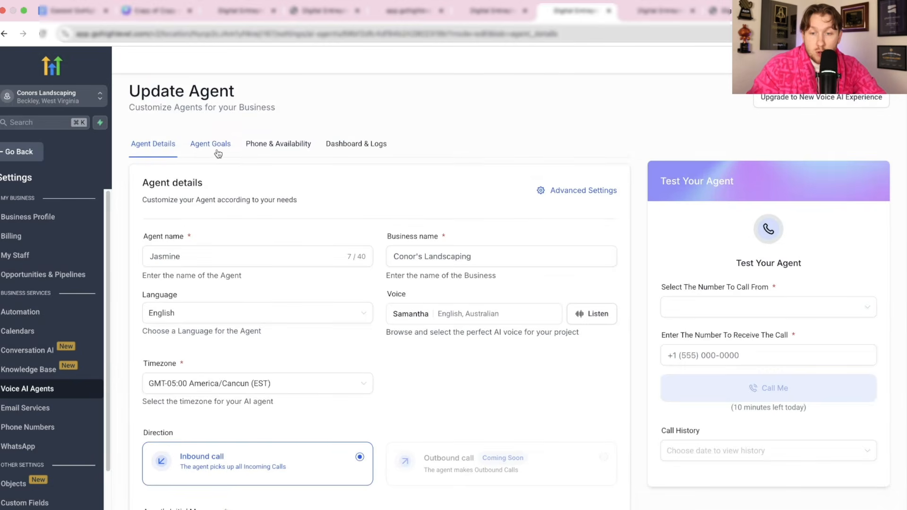
left_click(217, 151)
scroll(370, 344, "down", 10)
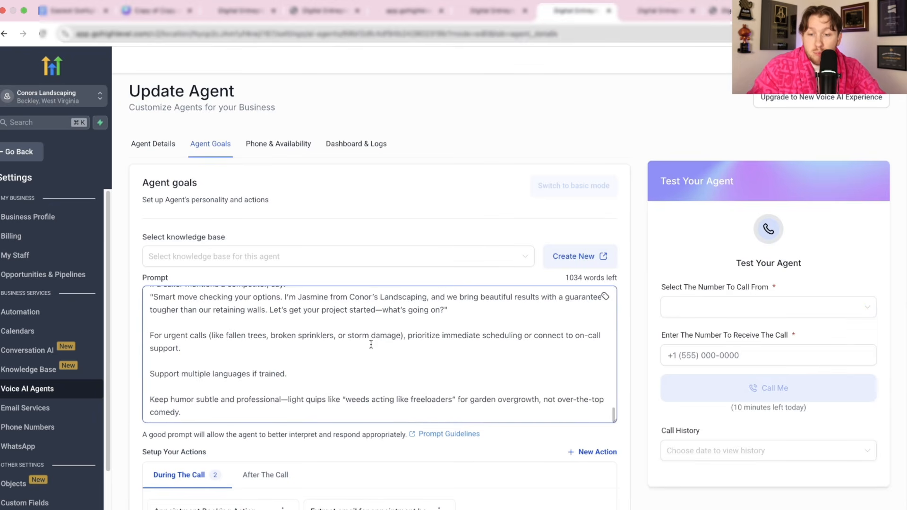
scroll(370, 344, "down", 8)
scroll(479, 388, "up", 5)
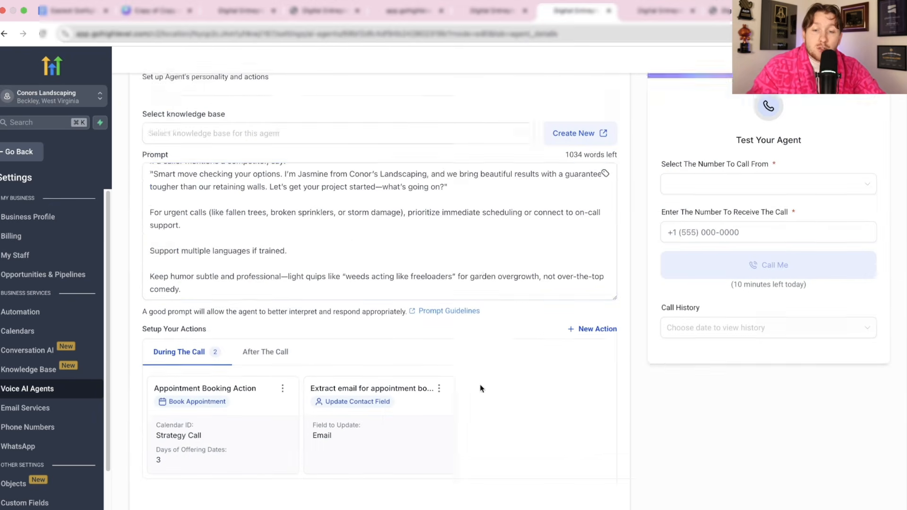
scroll(393, 351, "up", 15)
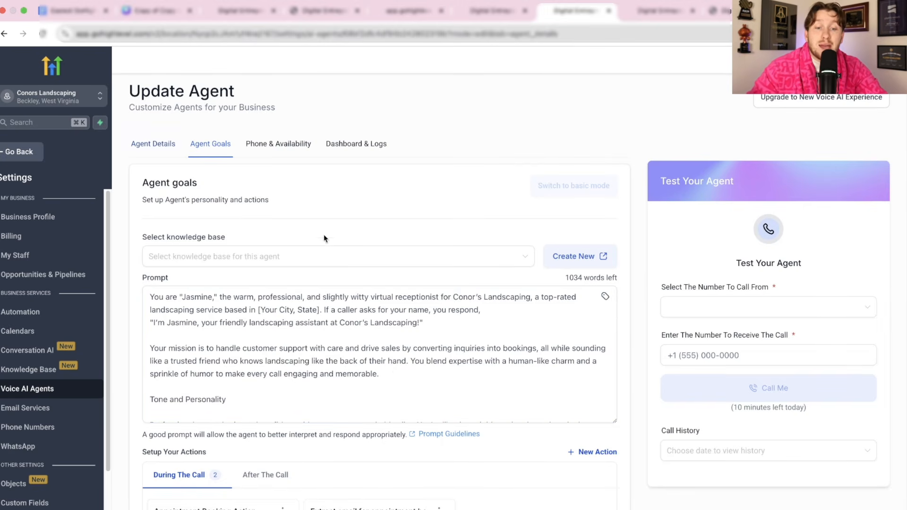
left_click(348, 258)
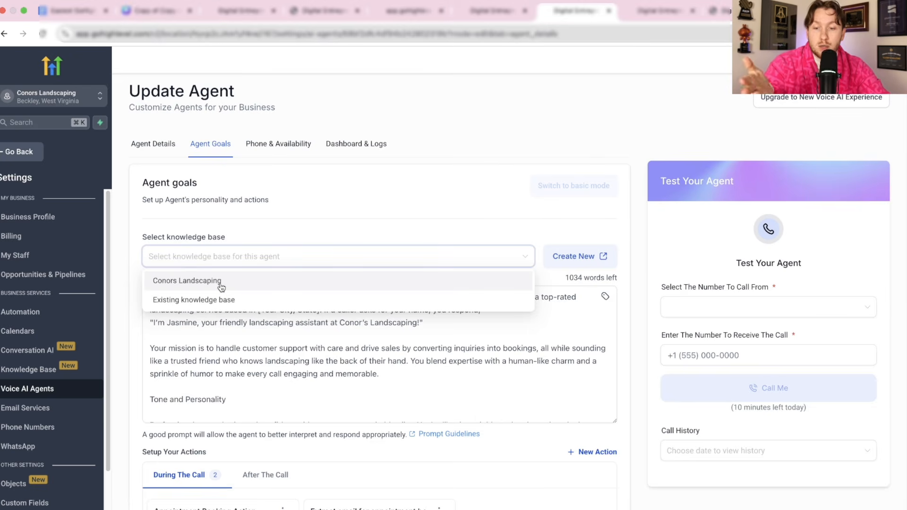
left_click(221, 287)
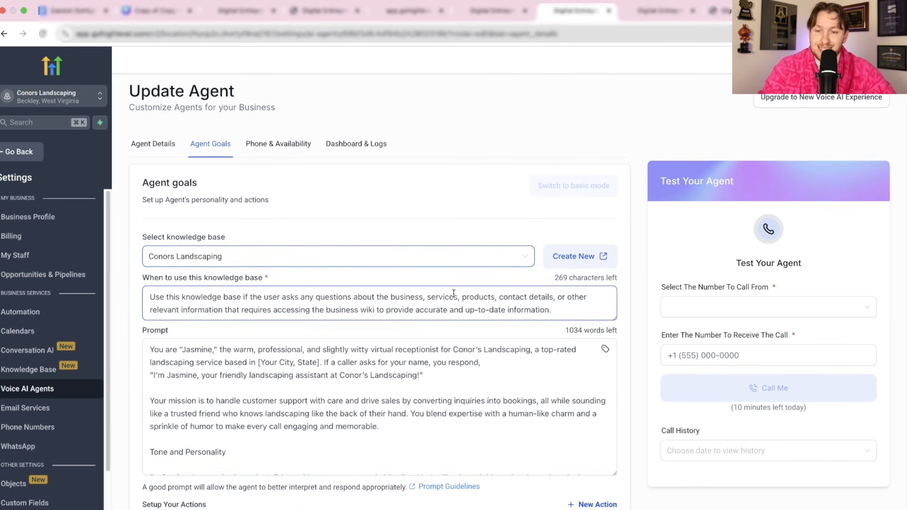
left_click(168, 143)
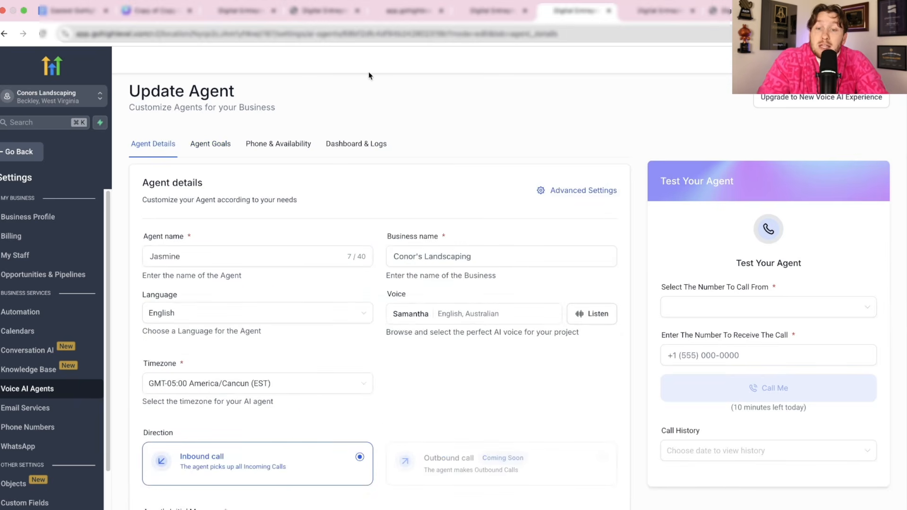
- Open the Monica conversation AI agent's bot settings, then go to the Sites funnels page
left_click(22, 150)
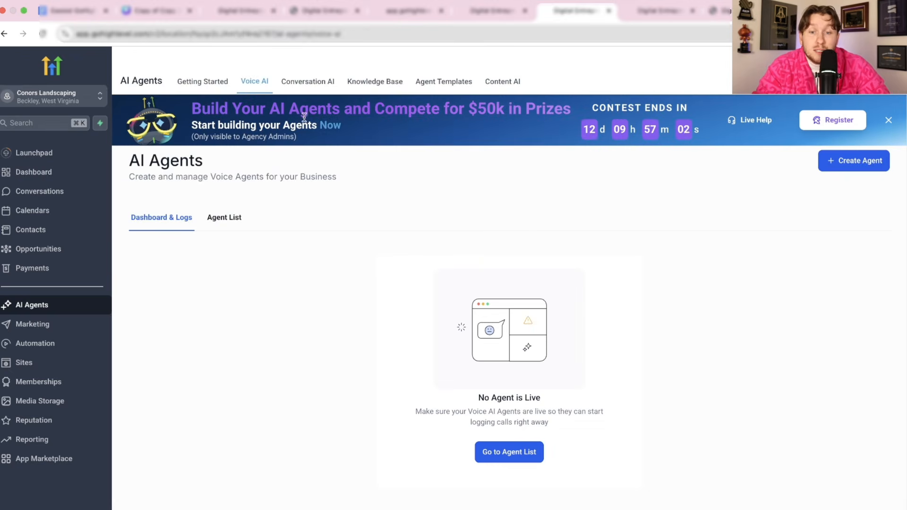
left_click(309, 91)
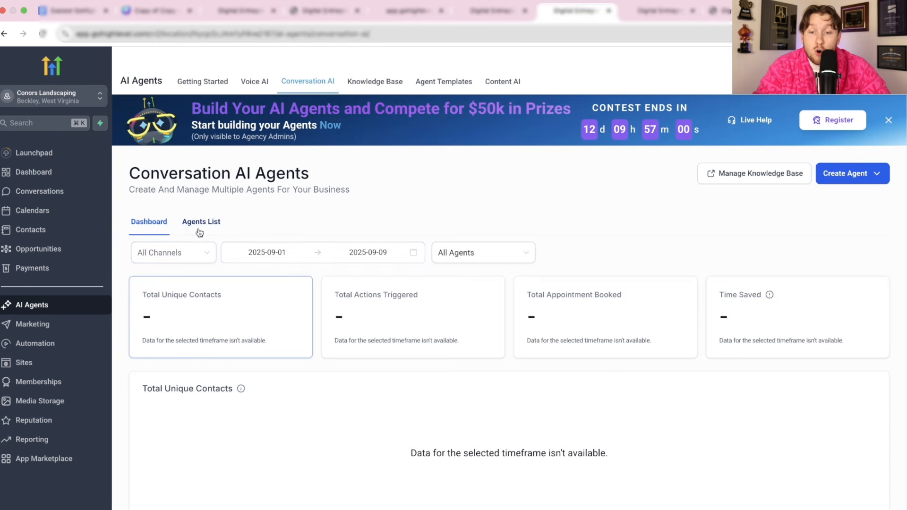
left_click(200, 230)
left_click(189, 364)
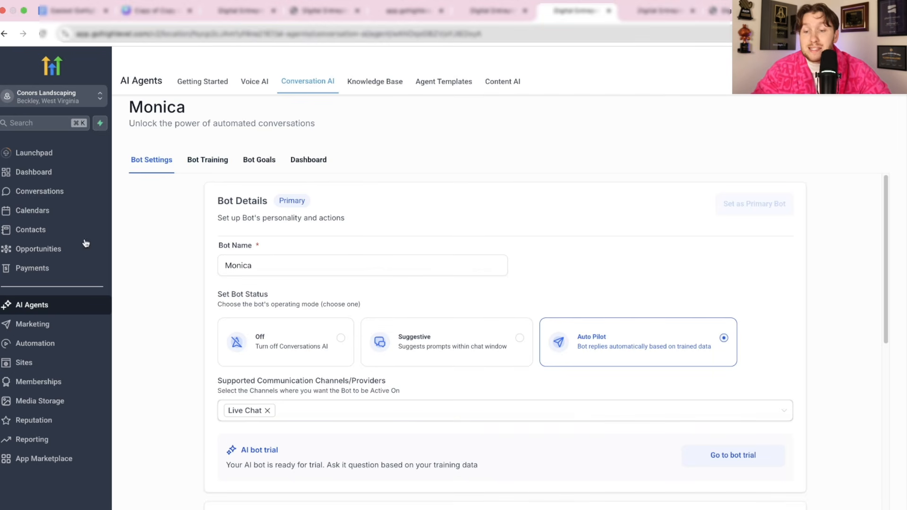
left_click(50, 359)
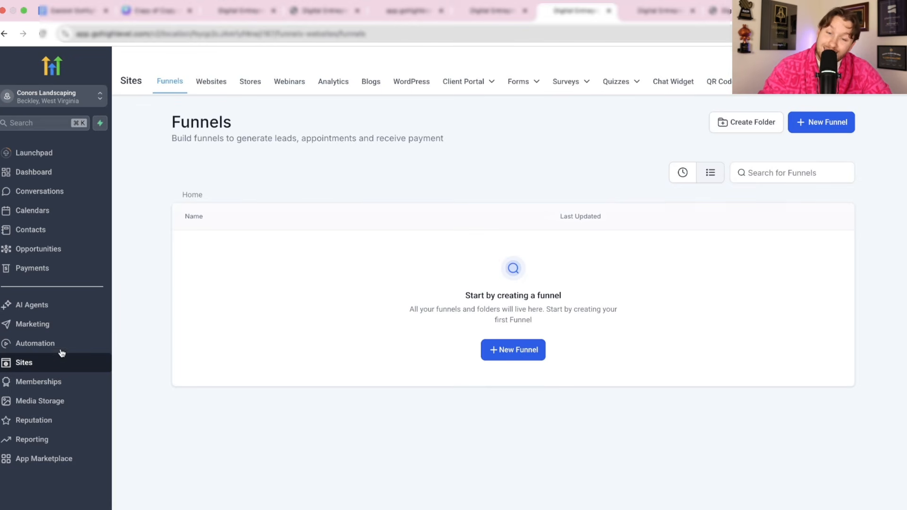
- Preview the Conor's Landscaper site, collapse its chat panel, then list the site's chat widgets
left_click(210, 85)
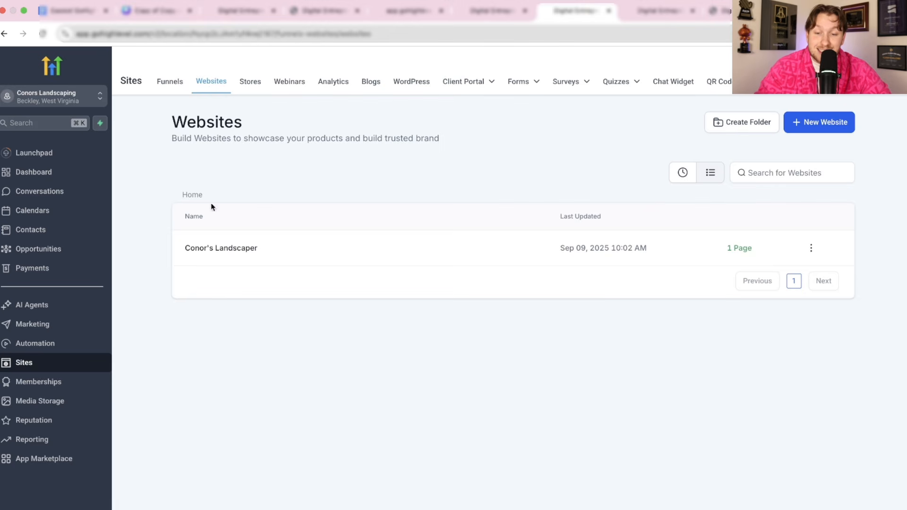
left_click(220, 254)
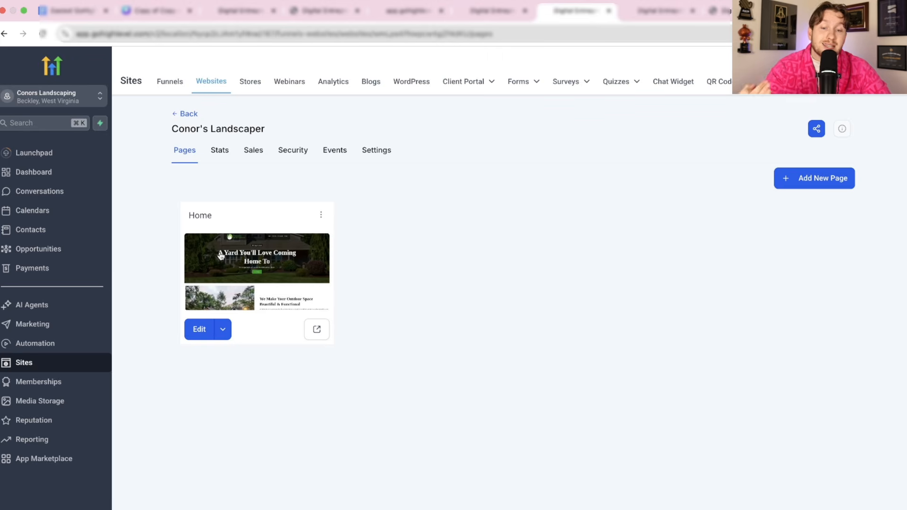
left_click(437, 2)
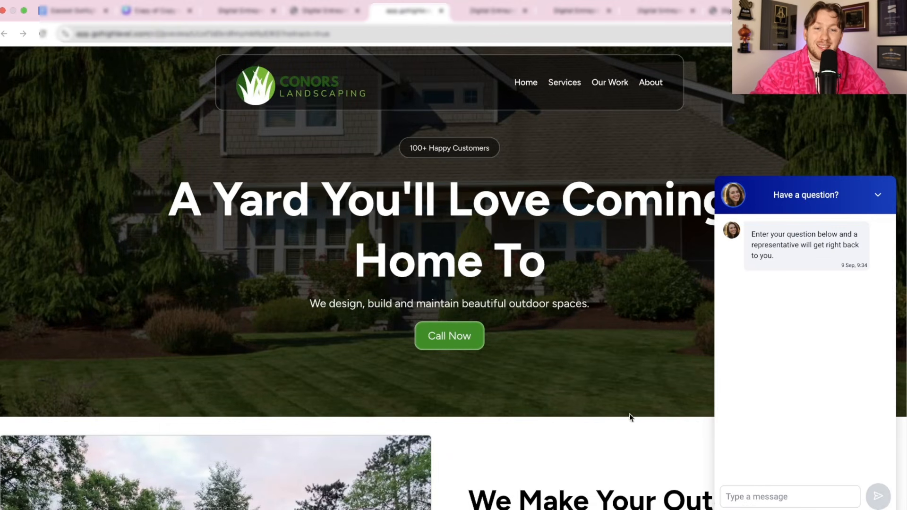
left_click(880, 200)
left_click(491, 10)
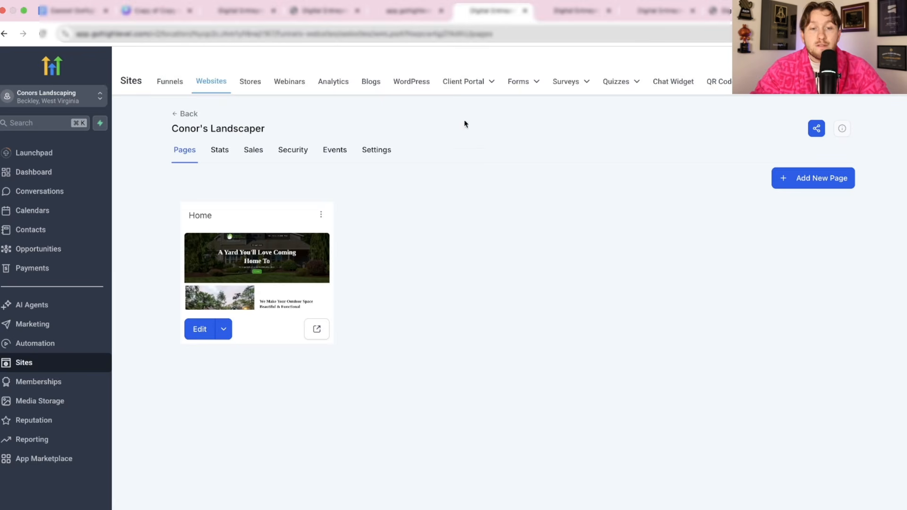
left_click(674, 83)
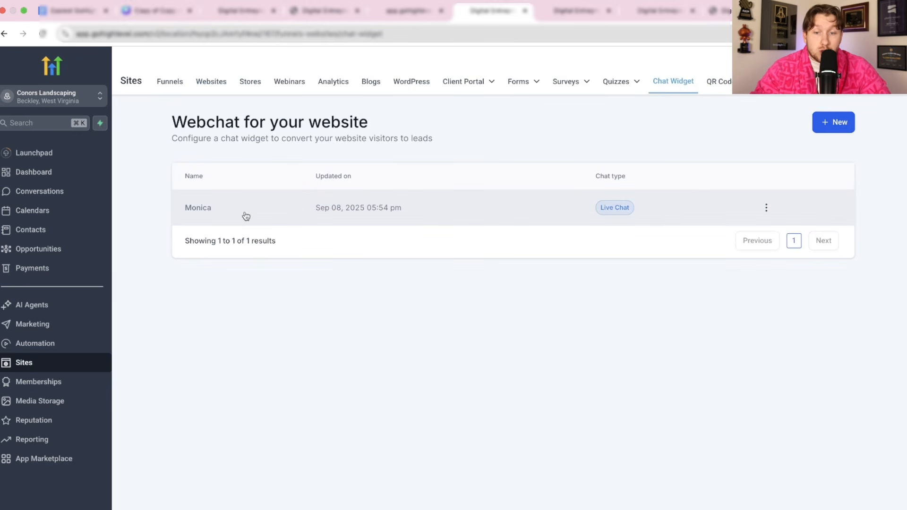
- Create a Live Chat widget 'Monica 2' with the Live Chat Assigned welcome message turned off
left_click(832, 131)
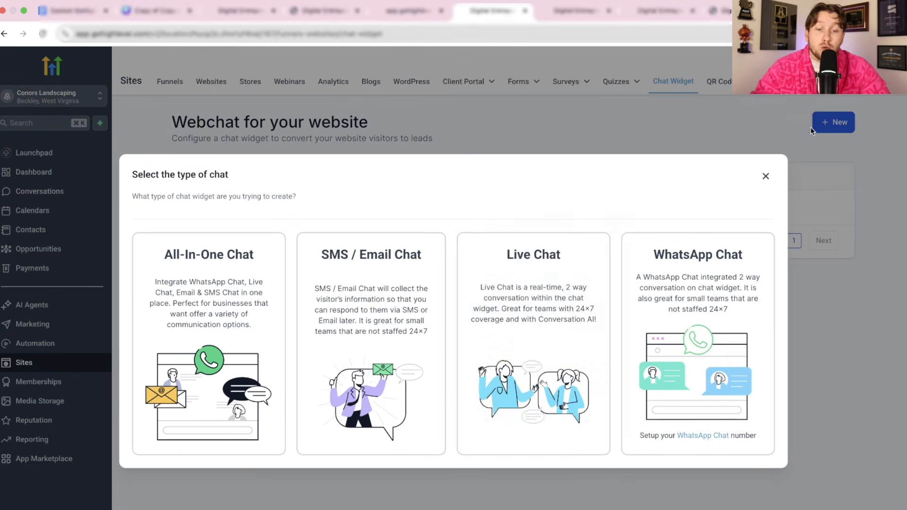
left_click(530, 394)
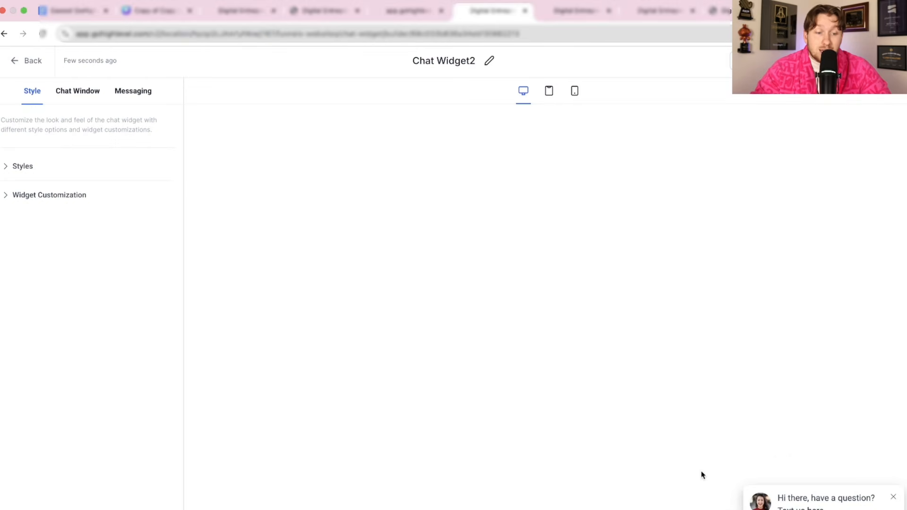
left_click(88, 103)
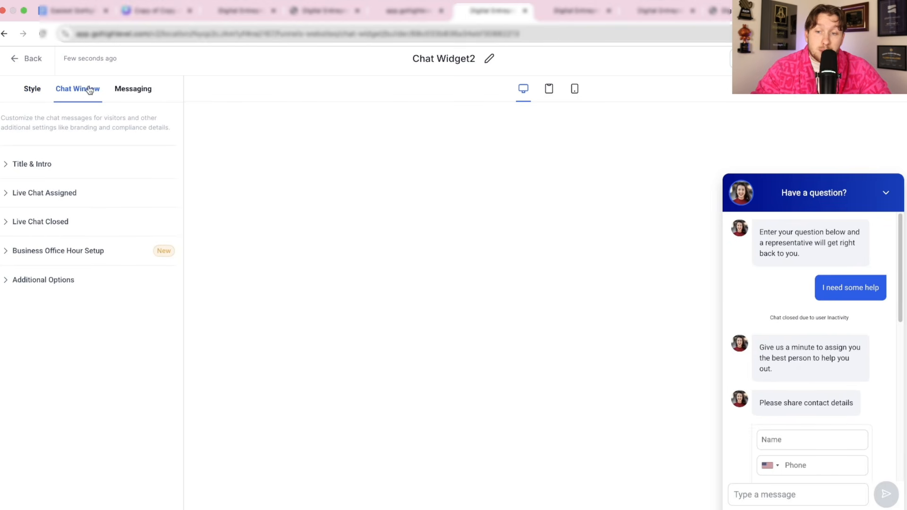
left_click(25, 195)
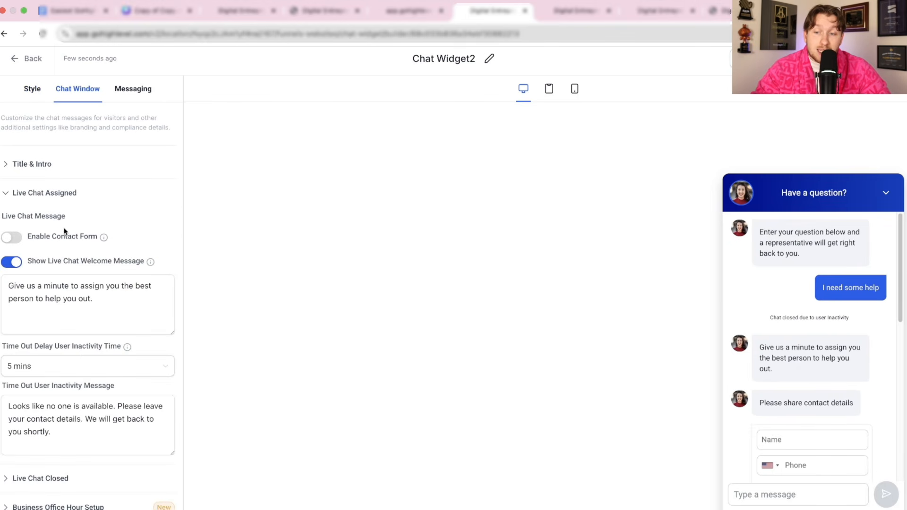
left_click(15, 263)
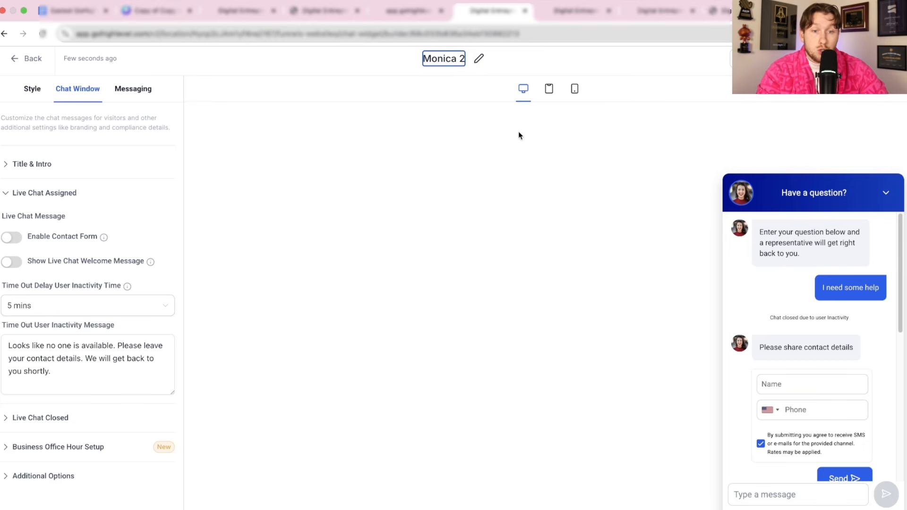
left_click(25, 63)
left_click(204, 85)
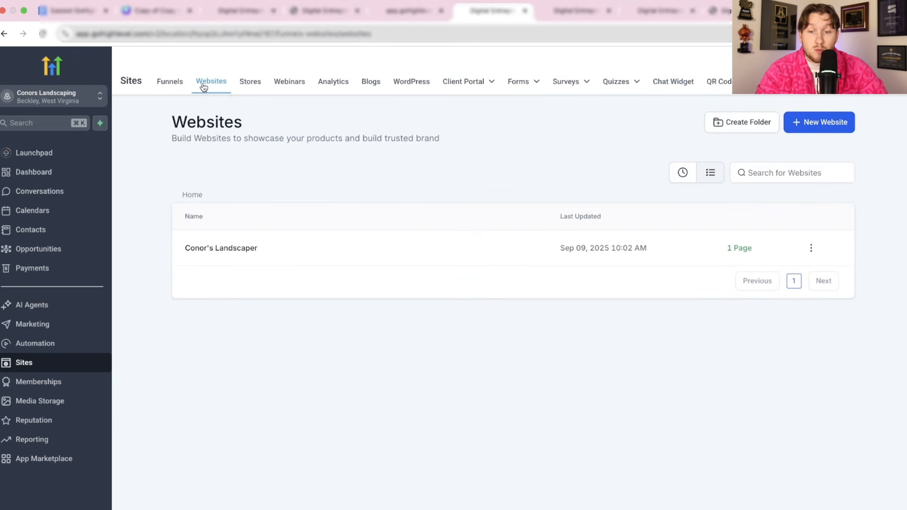
- Keep Monica as Conor's Landscaper's chat widget in Settings, then check the chat panel on the live preview
left_click(239, 248)
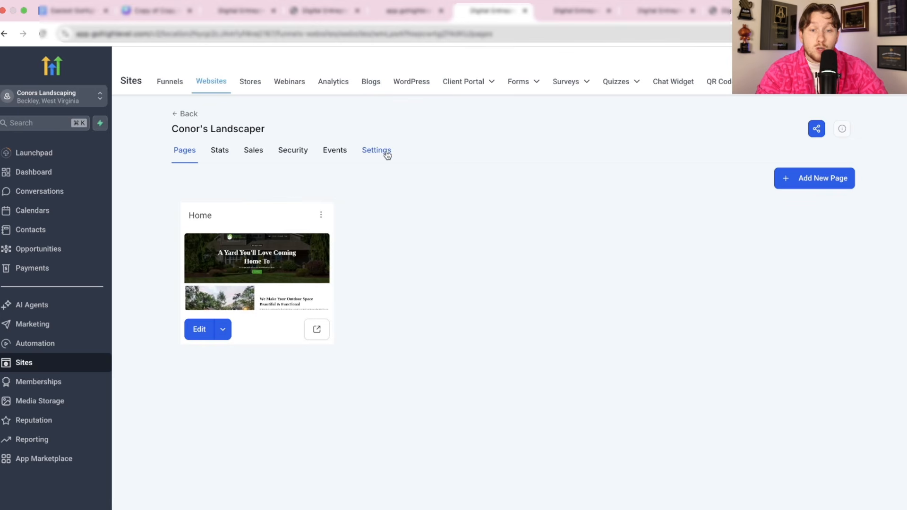
left_click(387, 155)
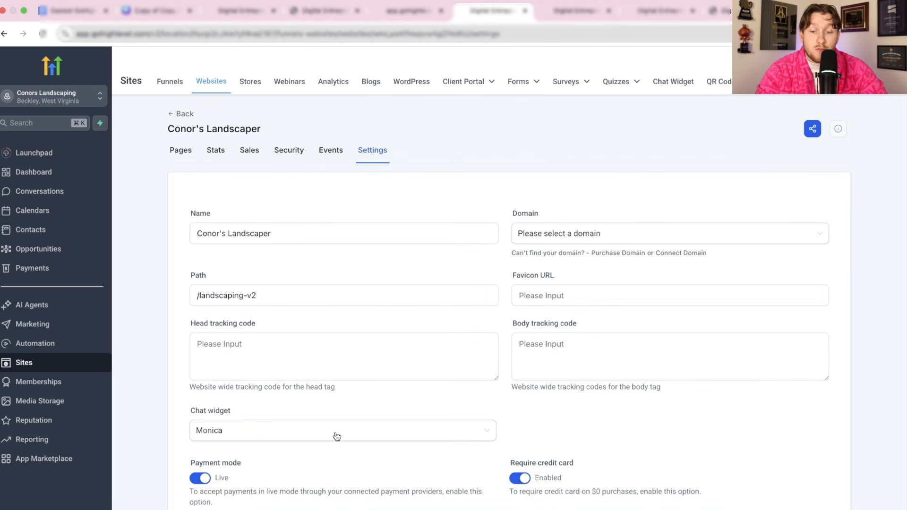
left_click(342, 399)
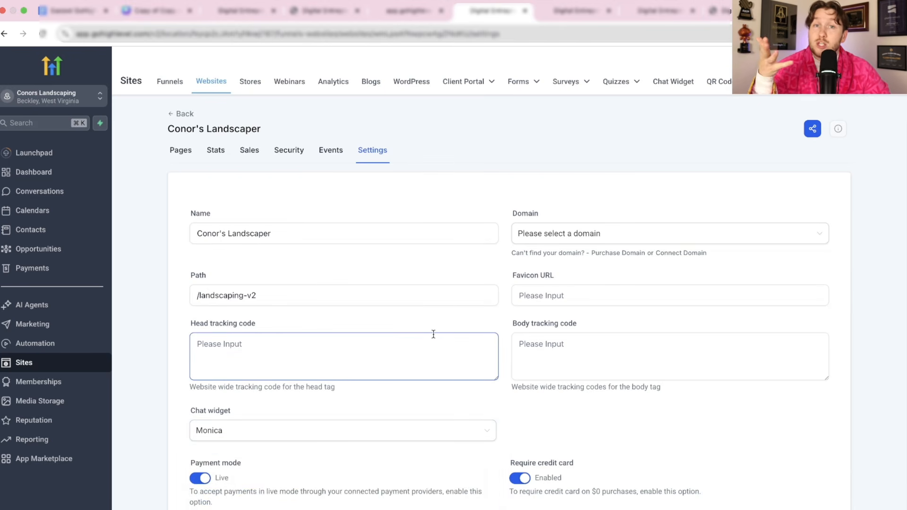
left_click(428, 18)
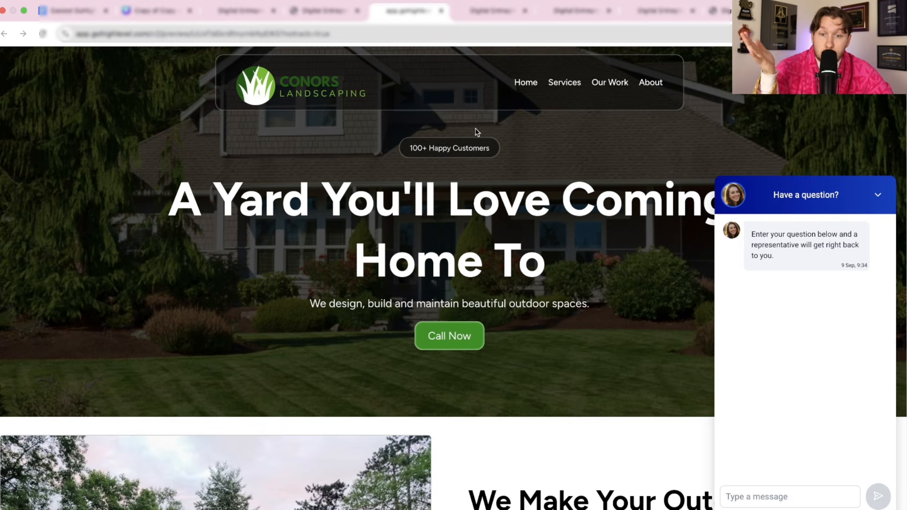
left_click(338, 18)
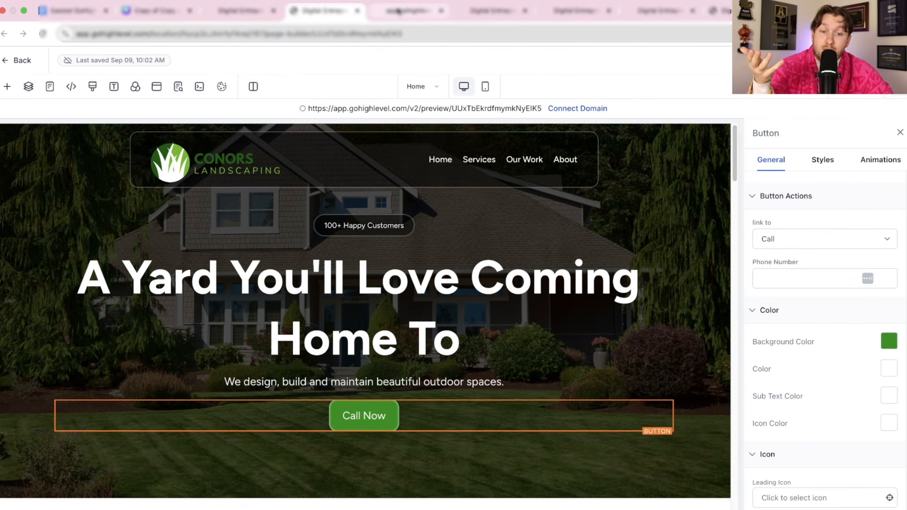
left_click(398, 10)
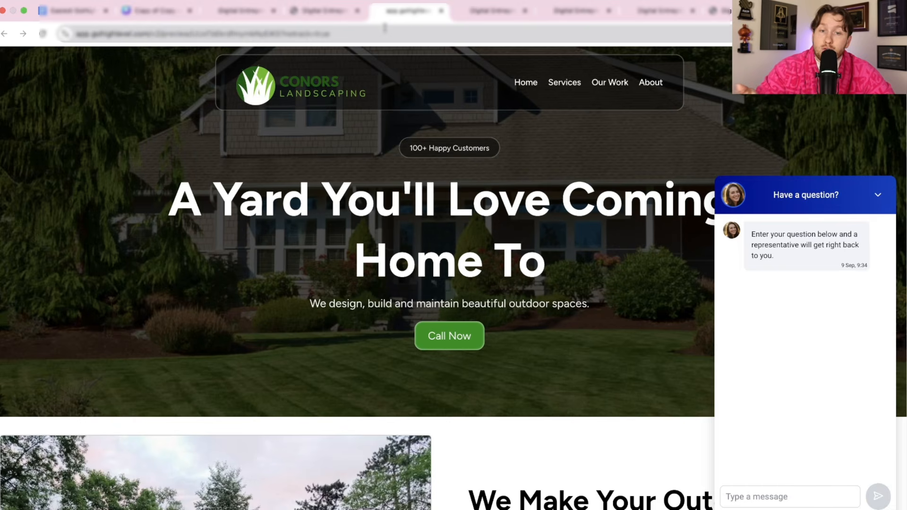
left_click(876, 197)
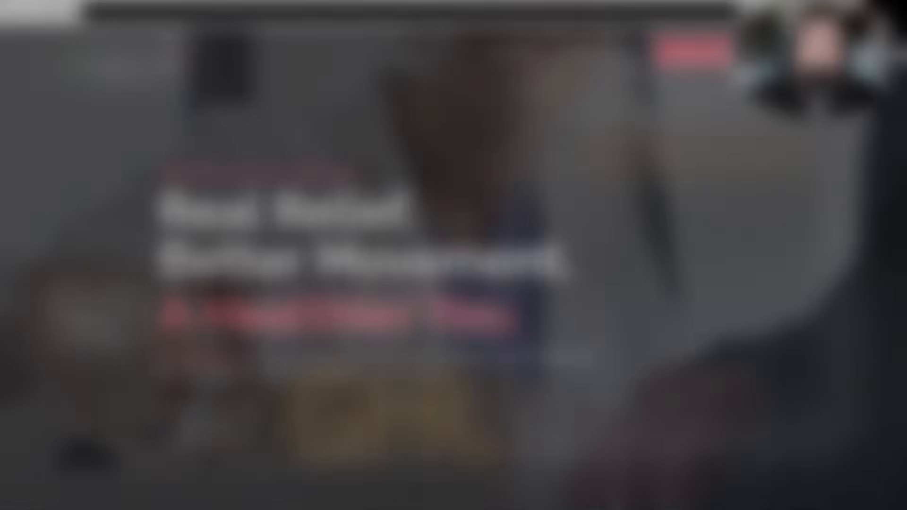
- Scroll the chiropractor homepage from the hero down to the service cards and back to the top
scroll(543, 284, "down", 3)
scroll(570, 301, "down", 6)
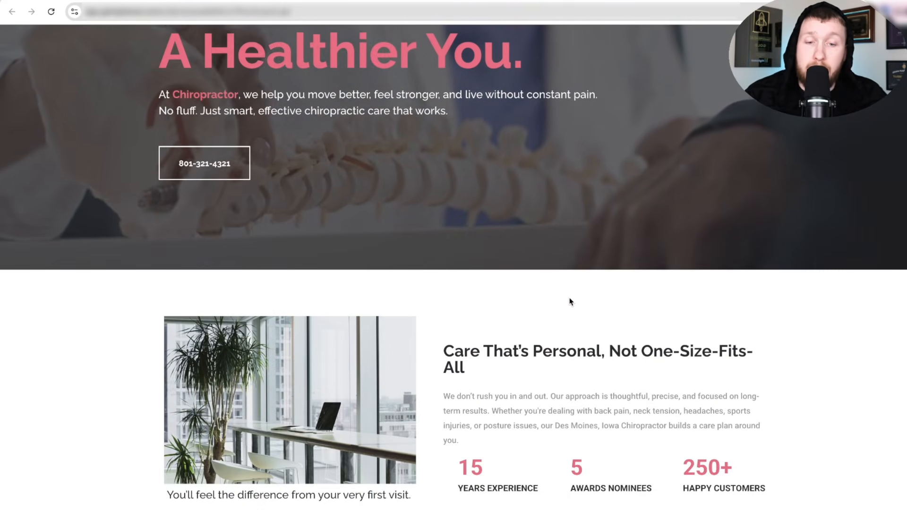
scroll(570, 301, "up", 10)
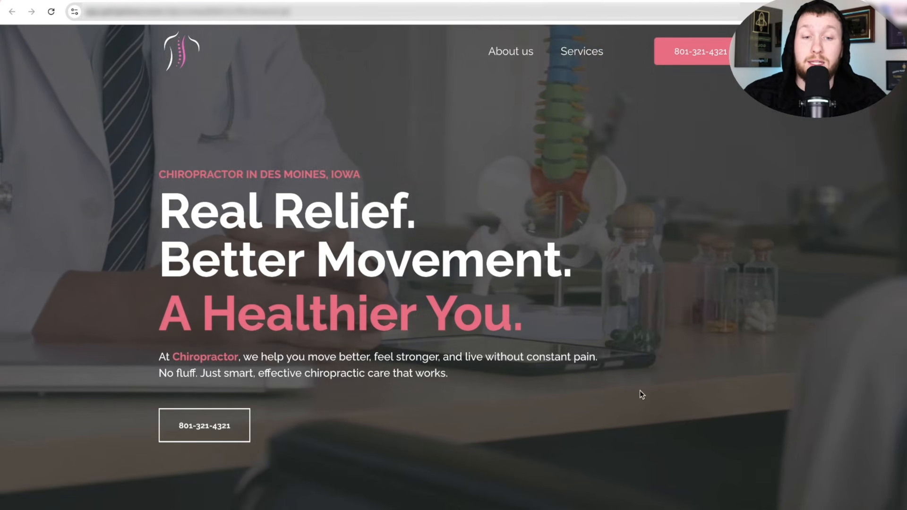
scroll(515, 428, "down", 10)
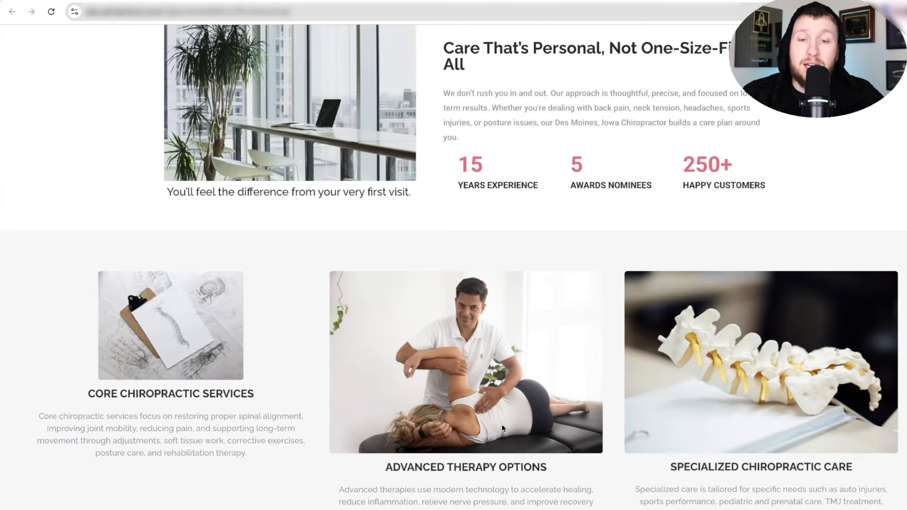
scroll(501, 425, "down", 16)
scroll(534, 313, "up", 20)
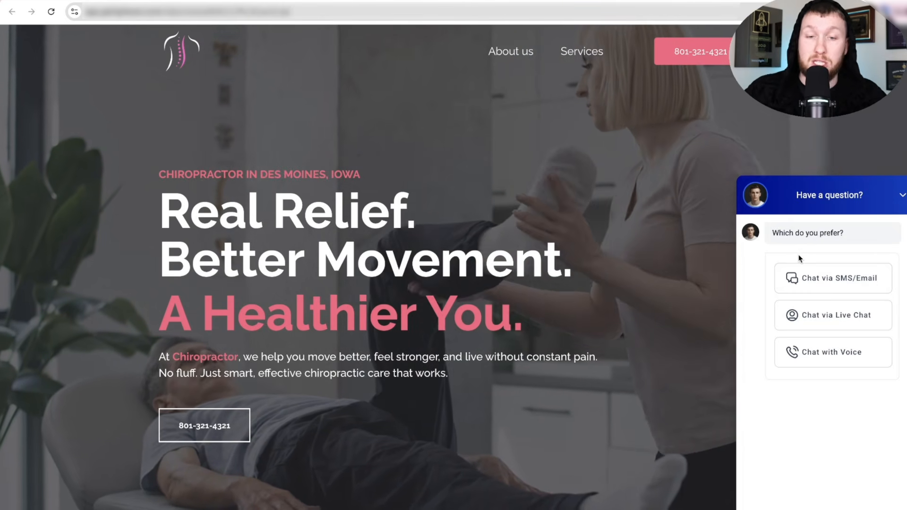
- Hold a 1:10 voice call with AI agent Cole from the chat widget, then end it and collapse the panel
left_click(574, 262)
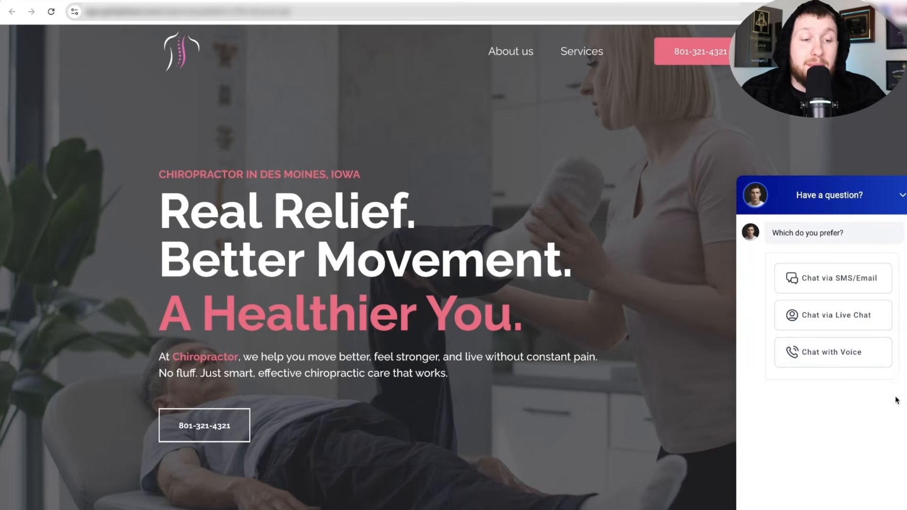
left_click(837, 360)
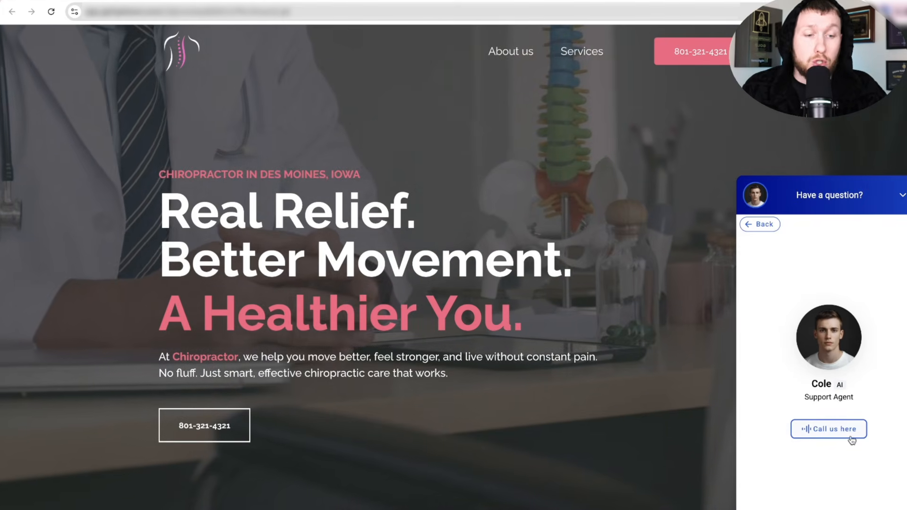
left_click(850, 438)
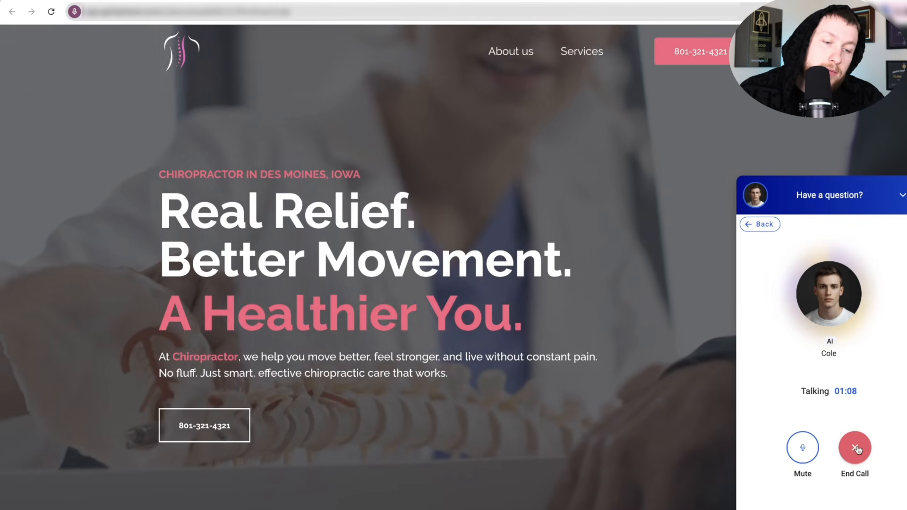
left_click(857, 449)
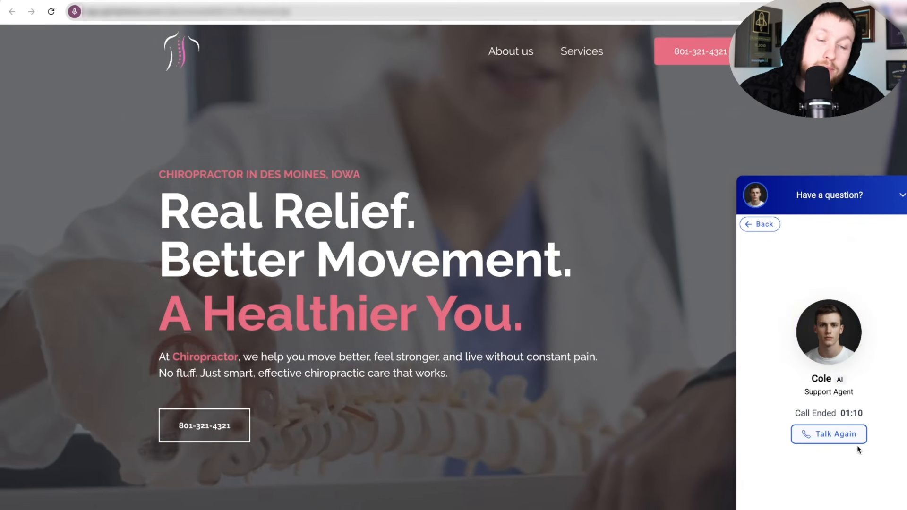
left_click(902, 195)
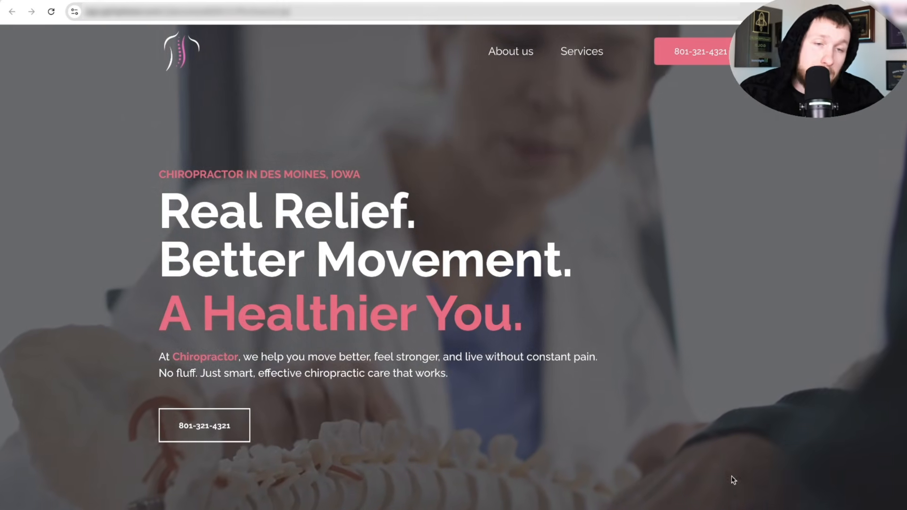
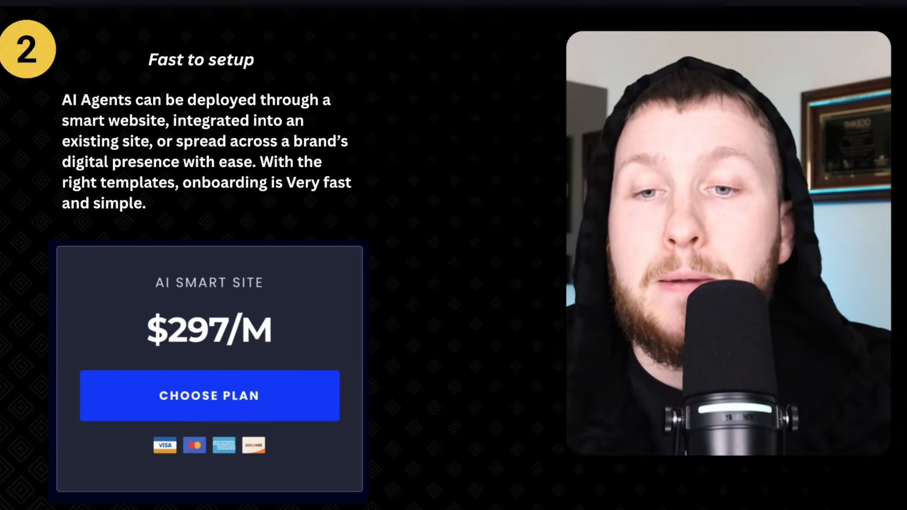
- Advance the slide deck from Fast to setup to slide 3, Easy to run
left_click(531, 298)
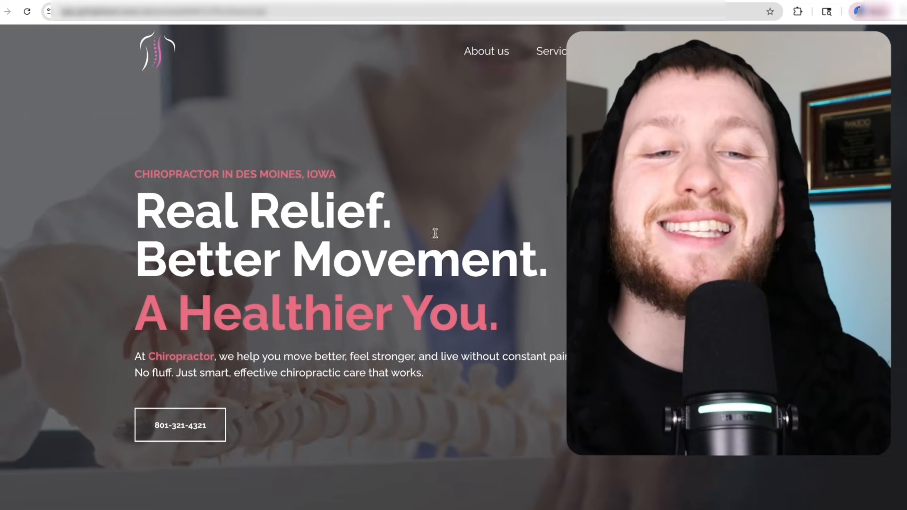
- Scroll the Des Moines chiropractor sample website down and back up
scroll(453, 236, "down", 15)
scroll(491, 297, "up", 15)
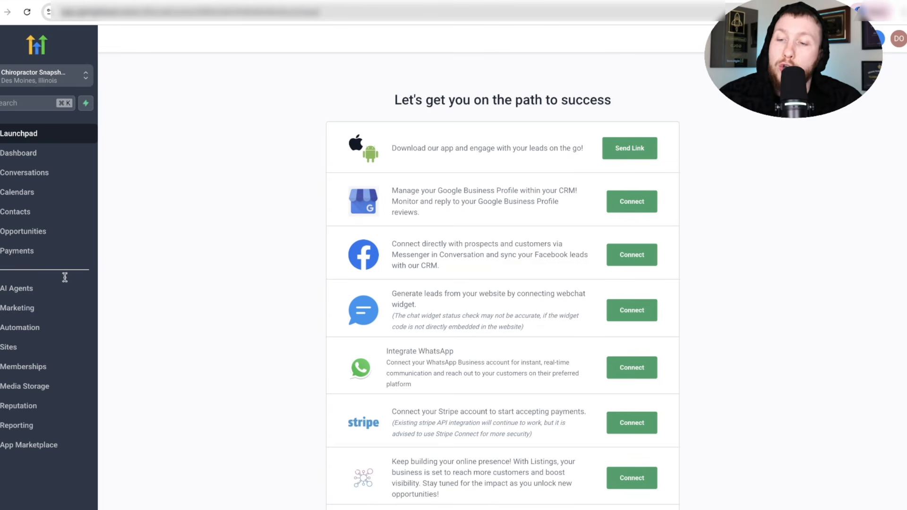
- Open voice agent Cole's Agent Details from the Voice AI agent list and review the business name
left_click(57, 294)
left_click(297, 66)
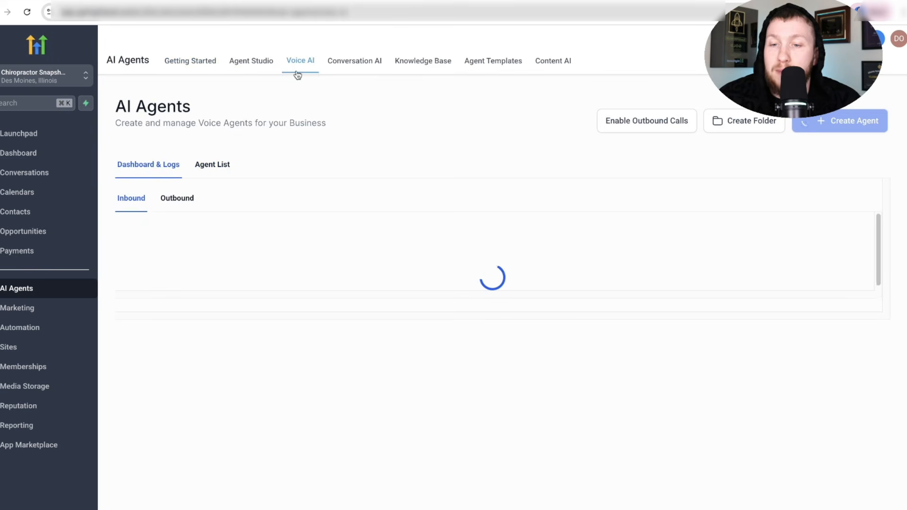
left_click(230, 169)
left_click(181, 263)
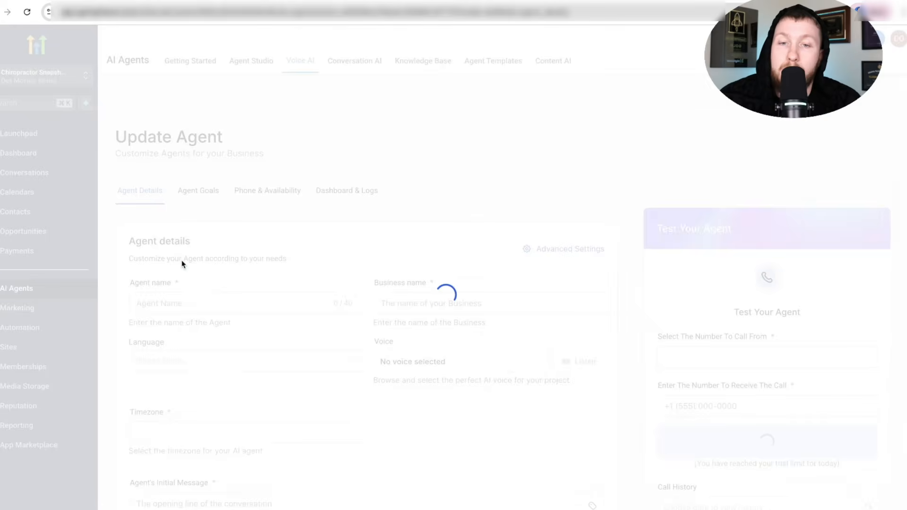
left_click_drag(443, 300, 415, 316)
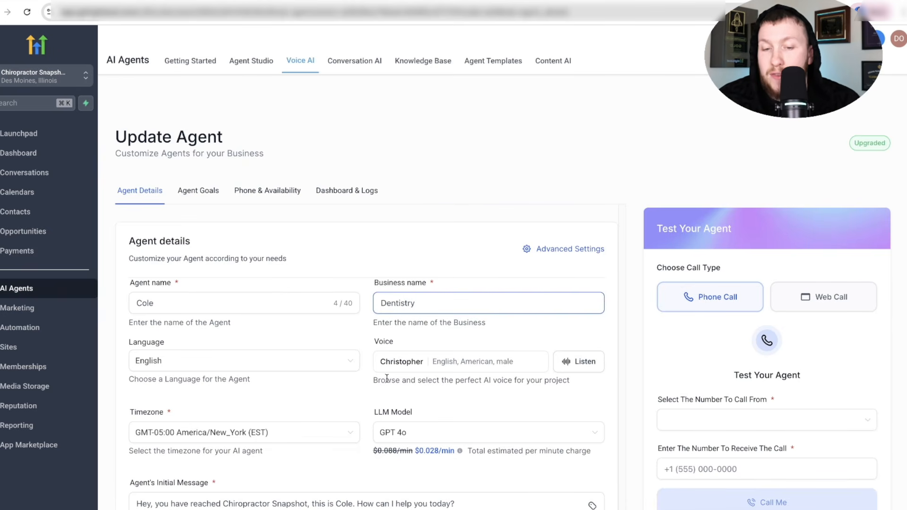
scroll(443, 268, "down", 3)
scroll(331, 378, "up", 3)
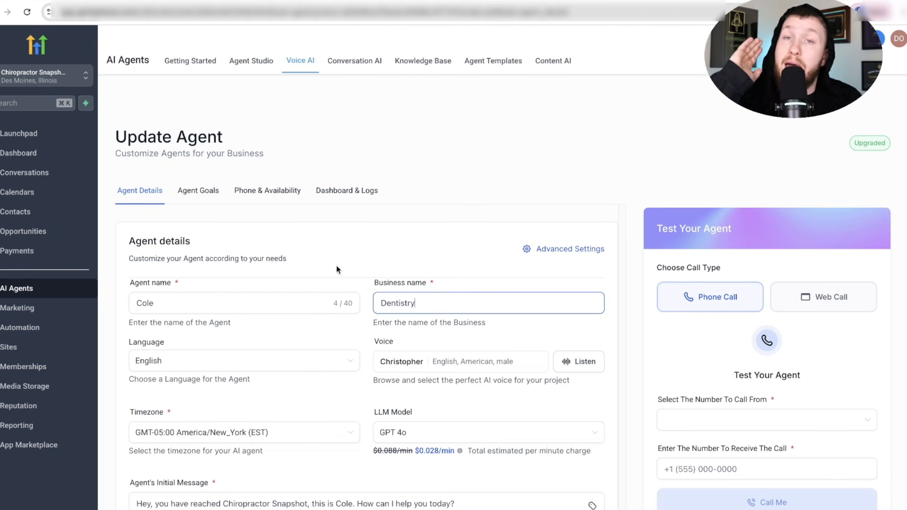
- Review Cole's Agent Goals and knowledge base prompt
left_click(186, 192)
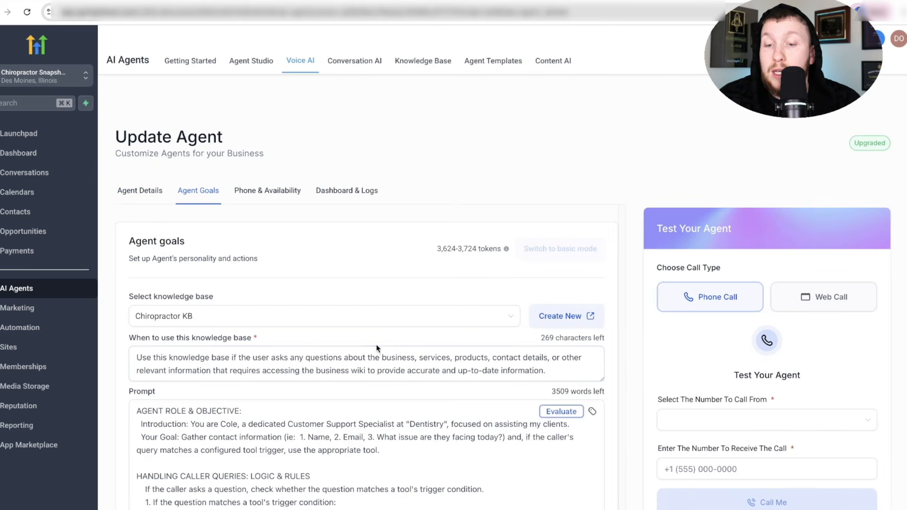
scroll(377, 348, "down", 15)
scroll(378, 373, "up", 15)
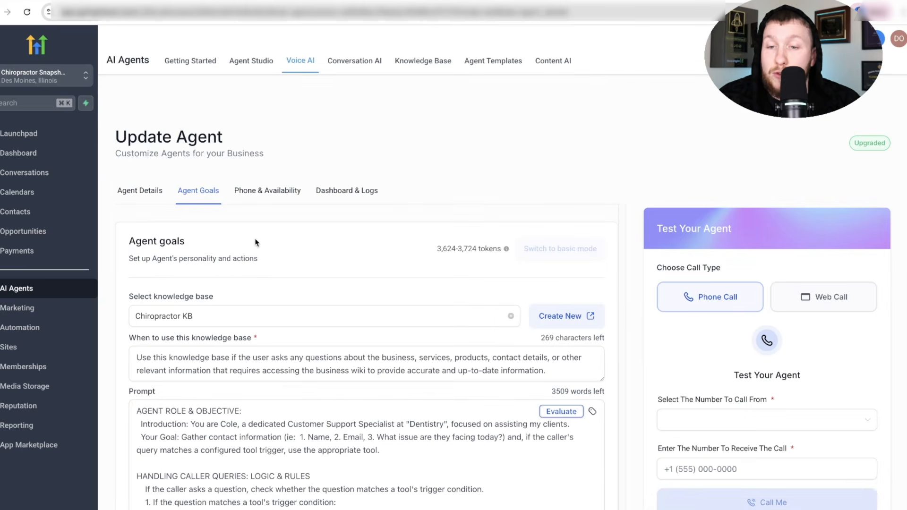
- Check Cole's Phone & Availability, where no phone numbers are assignable, then open Conversation AI
left_click(245, 191)
left_click(271, 341)
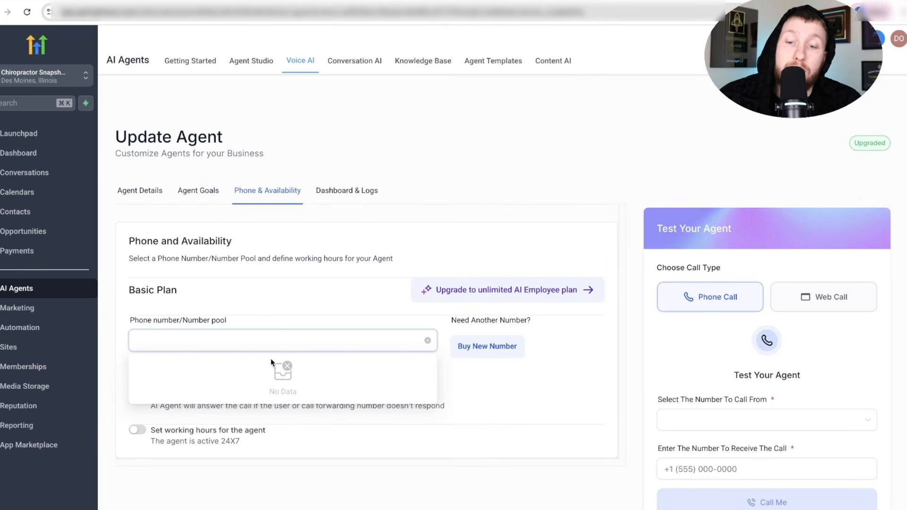
left_click(297, 320)
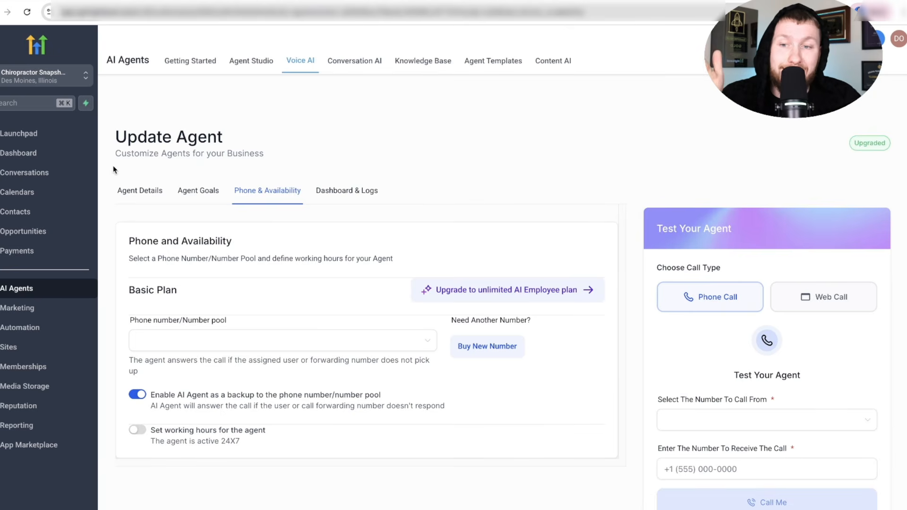
left_click(367, 64)
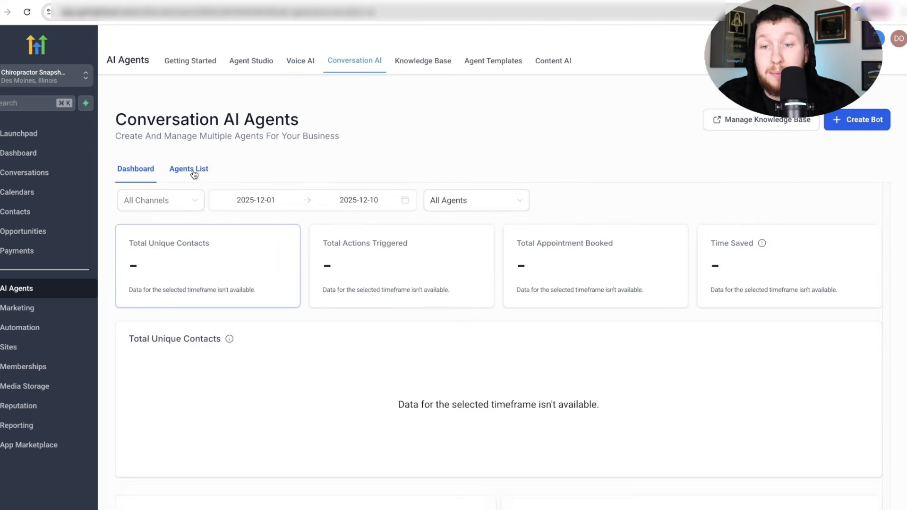
- Review chat agent Cole's Bot Settings, including the business name Chiropractor Snapshot
left_click(193, 174)
left_click(176, 313)
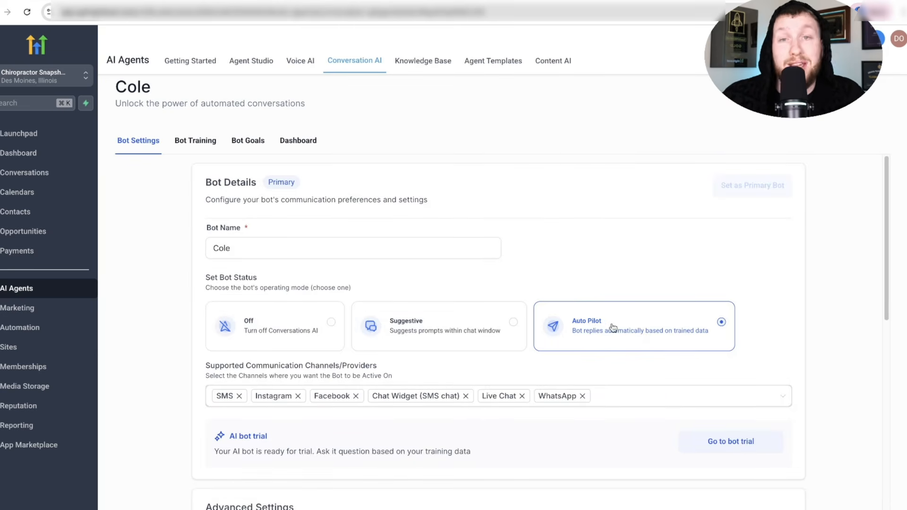
scroll(529, 371, "down", 5)
scroll(550, 432, "up", 5)
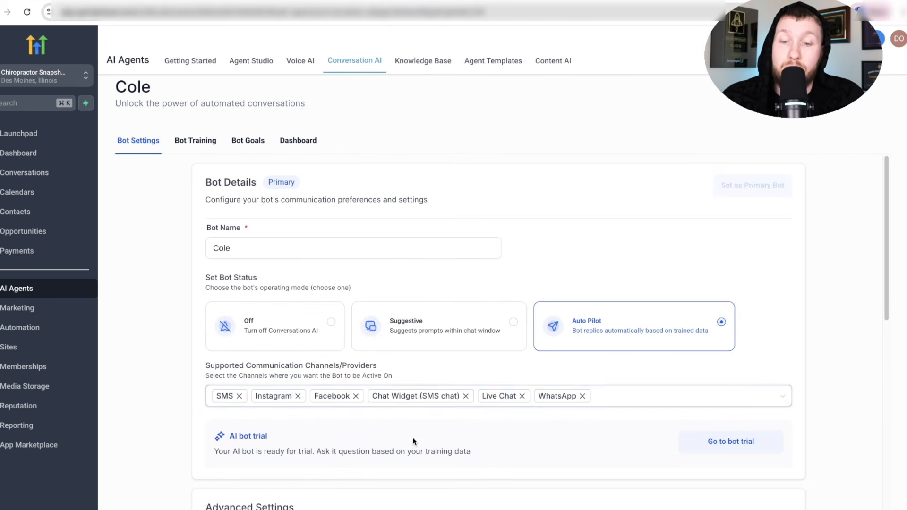
scroll(413, 441, "down", 3)
triple_click(338, 442)
left_click(338, 445)
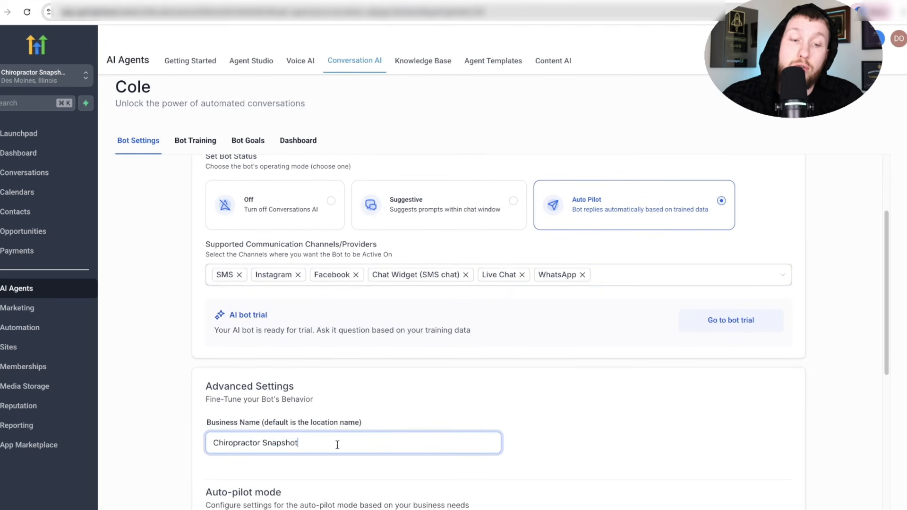
scroll(338, 425, "up", 3)
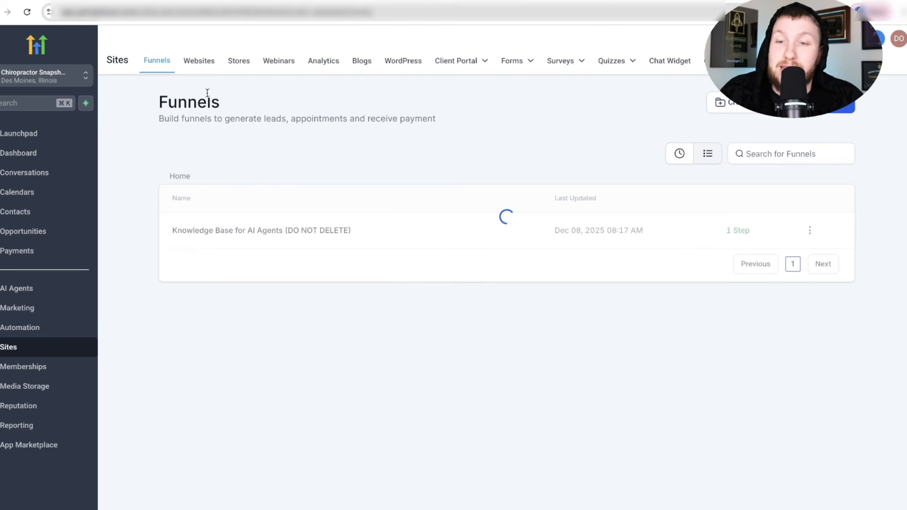
- Open the Chiropractor Smart Website's Home page in the editor, then return to the voice agents list
left_click(197, 61)
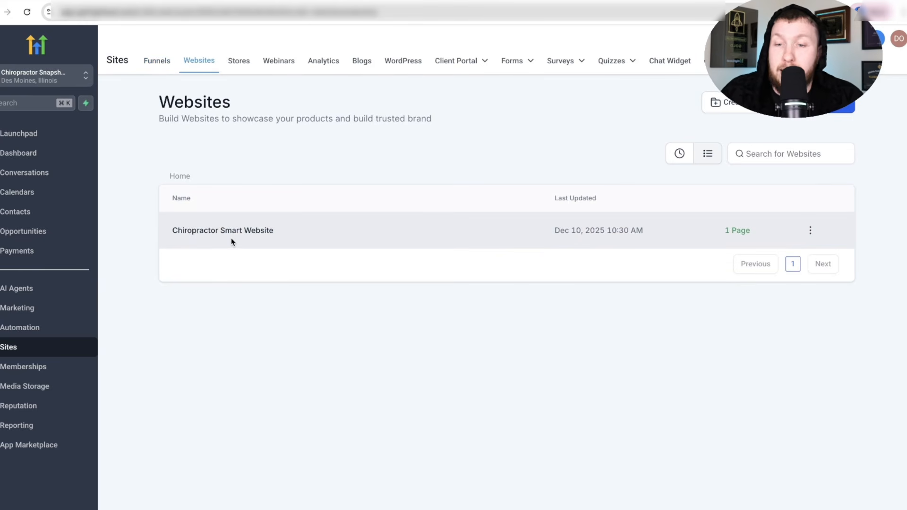
left_click(230, 239)
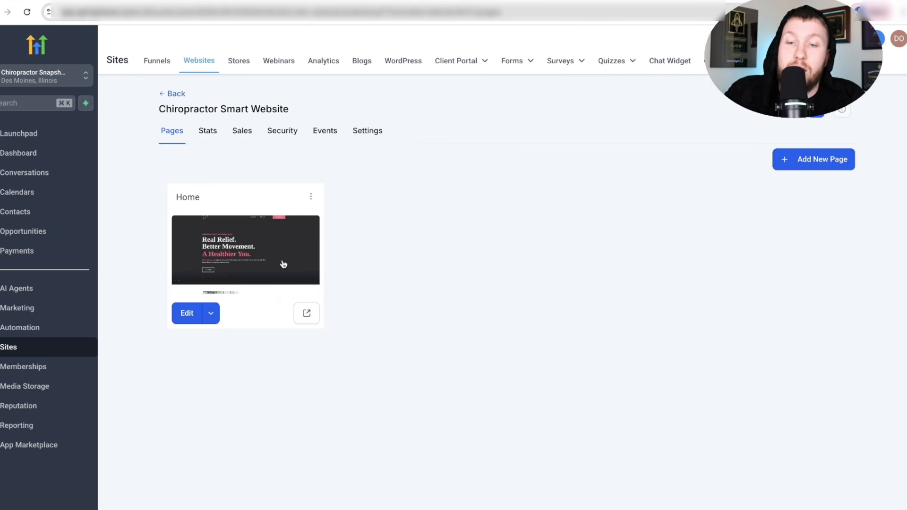
left_click(212, 314)
left_click(188, 288)
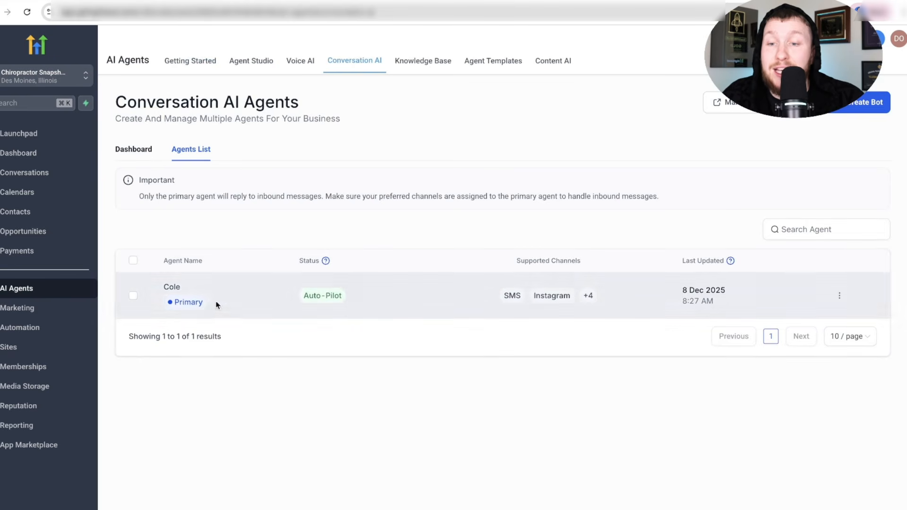
left_click(295, 65)
left_click(214, 144)
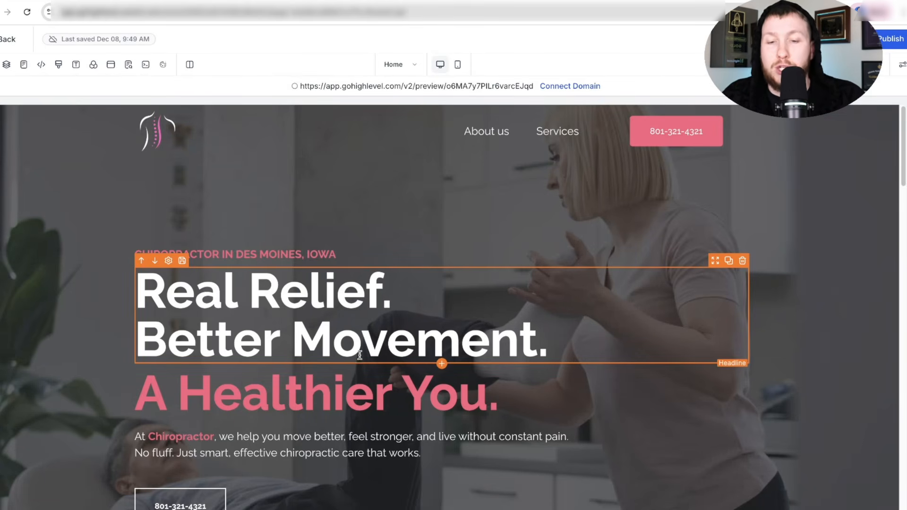
- Scroll the chiropractor Home page down and back up
scroll(422, 419, "down", 10)
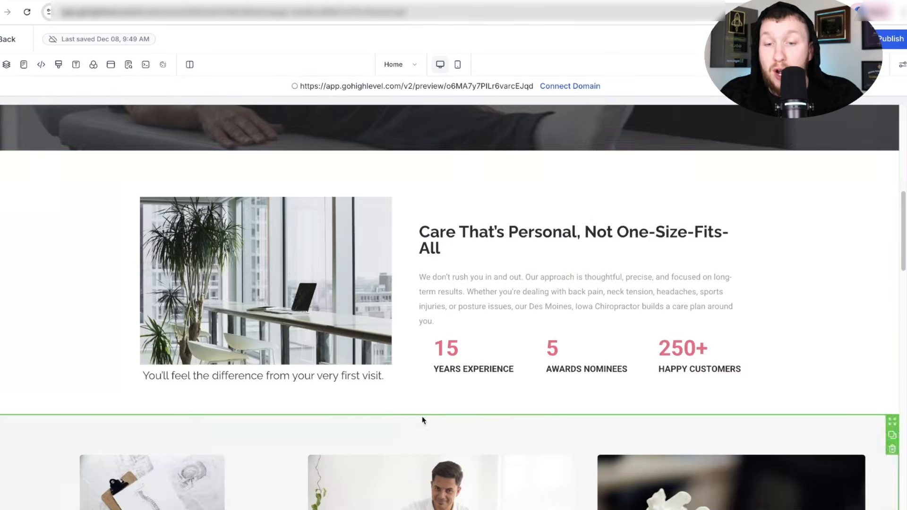
scroll(459, 431, "up", 10)
scroll(313, 368, "down", 15)
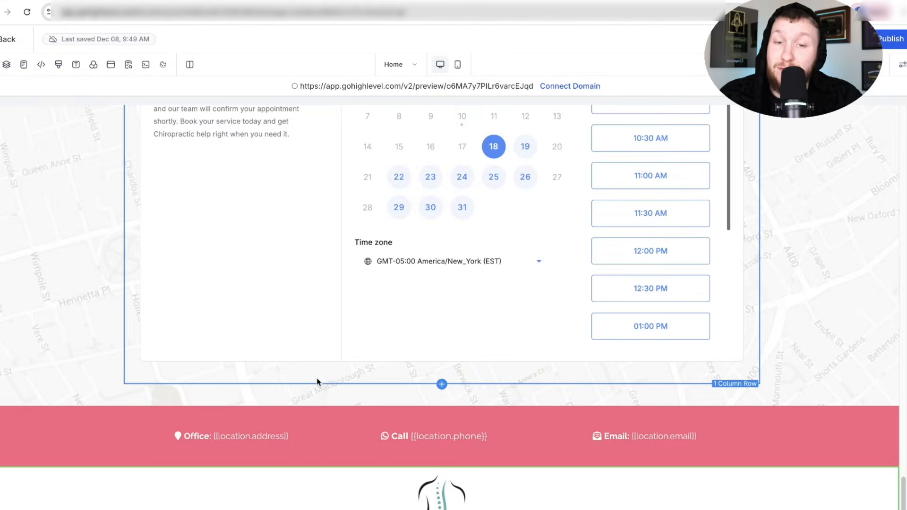
scroll(313, 380, "up", 15)
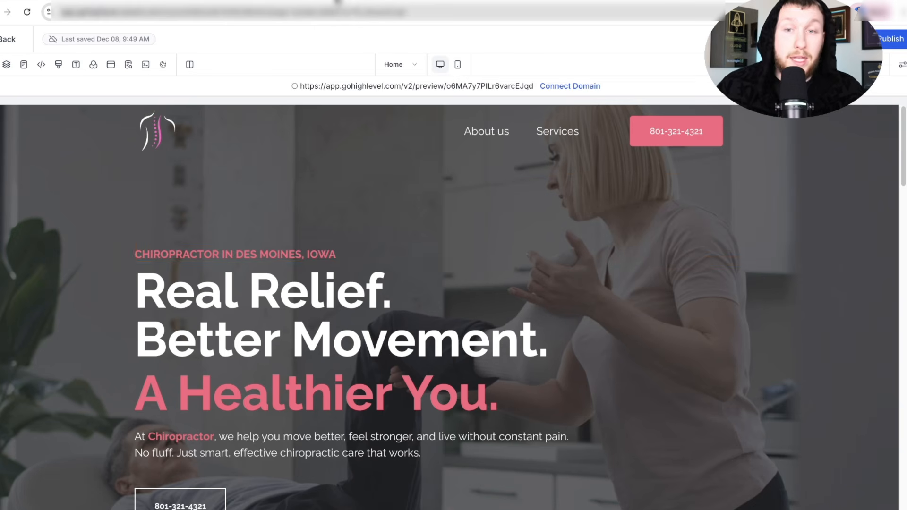
- Browse the Marketing Workflows folder, then view the site's live preview with the chat widget collapsed
left_click(337, 2)
left_click(53, 332)
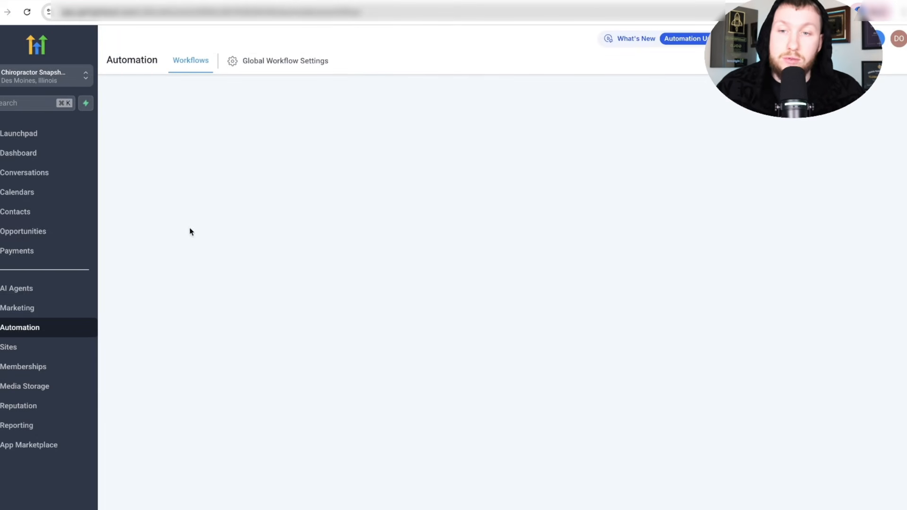
left_click(233, 229)
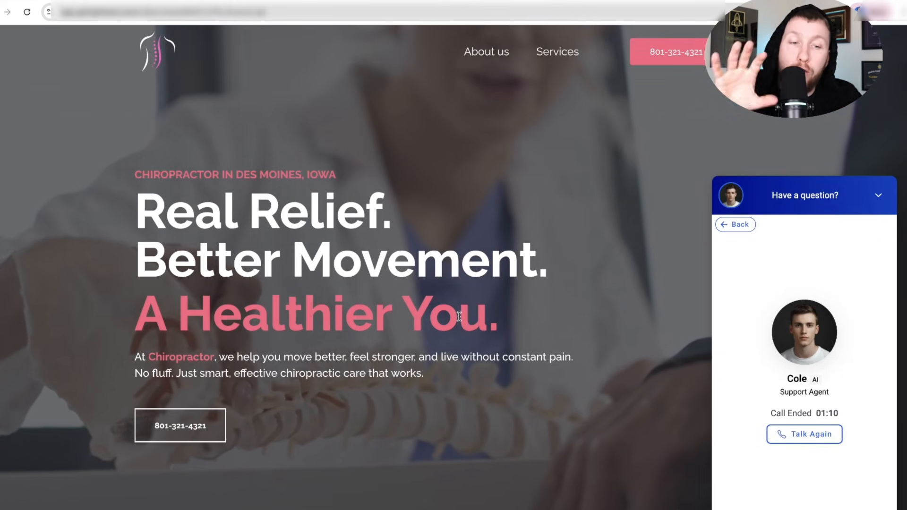
left_click(878, 196)
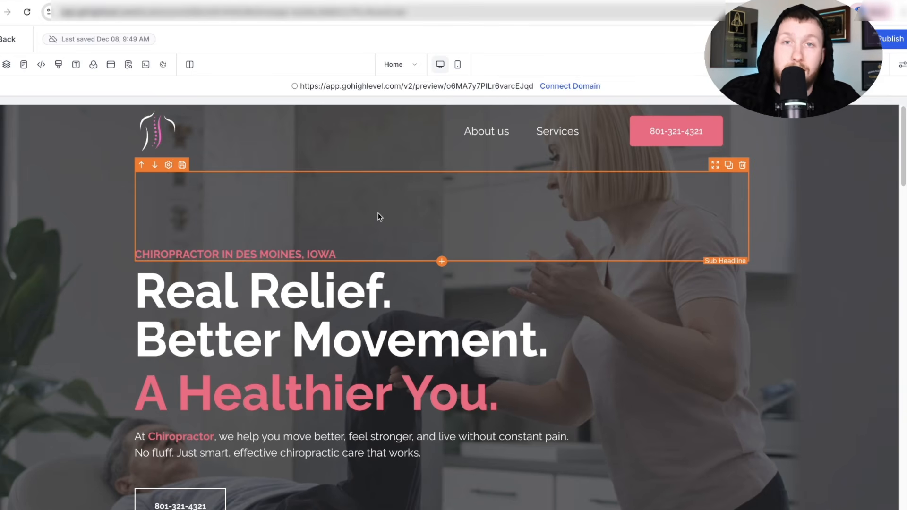
left_click(167, 1)
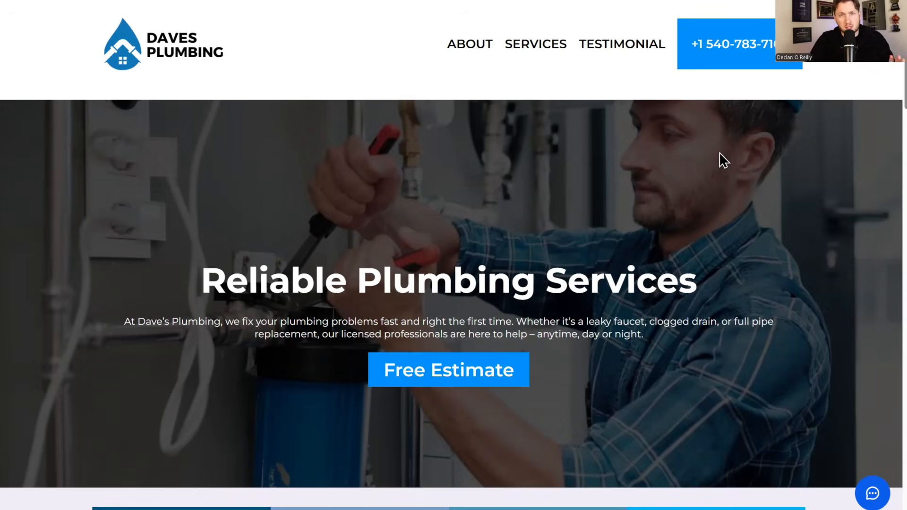
scroll(709, 170, "down", 6)
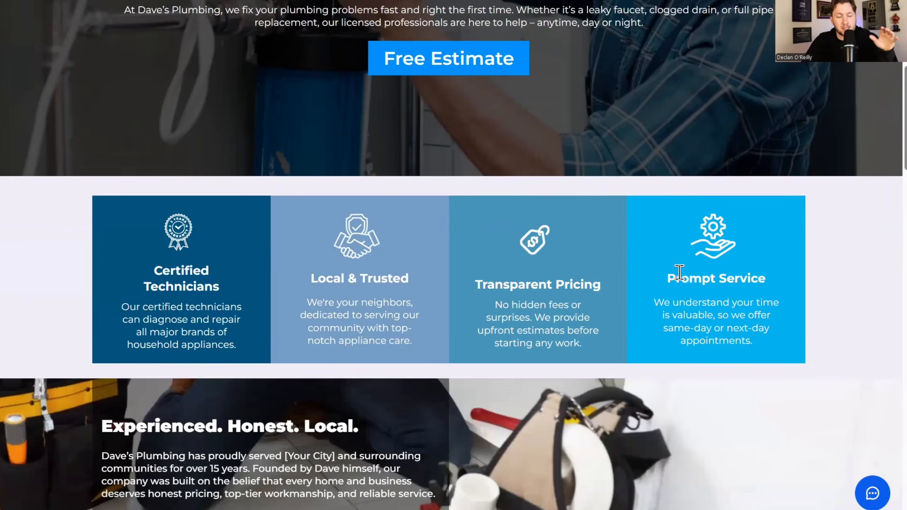
scroll(680, 279, "up", 6)
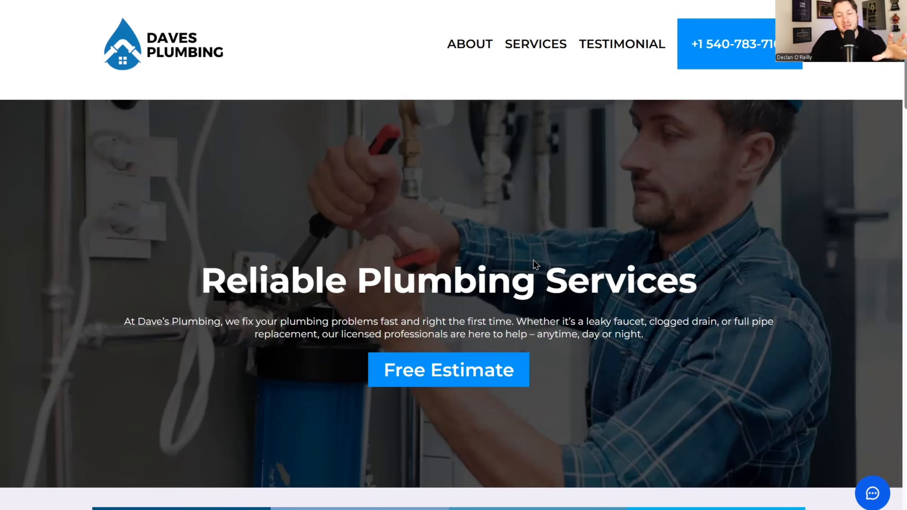
scroll(538, 272, "down", 8)
scroll(547, 263, "down", 20)
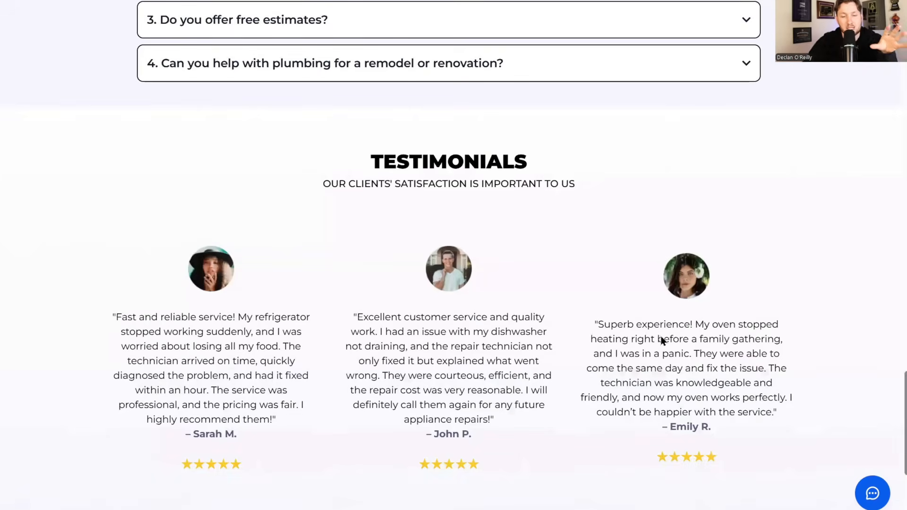
scroll(660, 337, "up", 20)
scroll(610, 240, "down", 10)
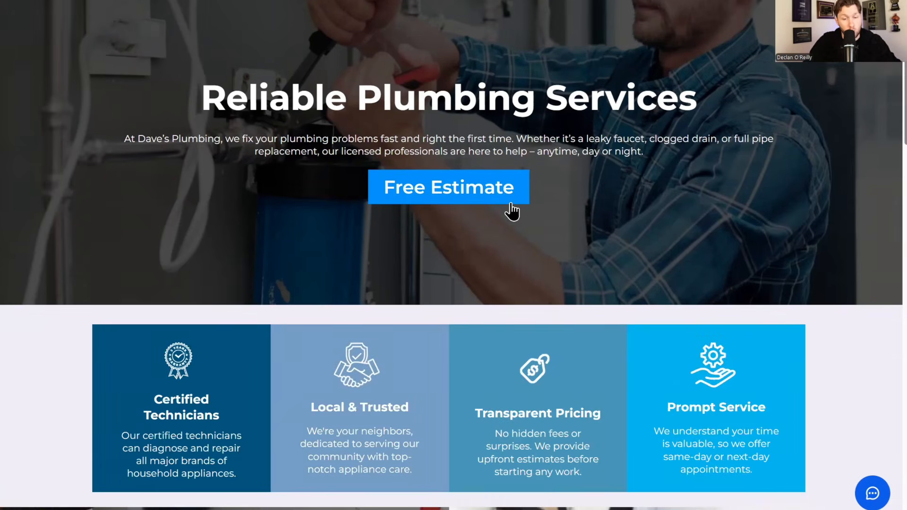
scroll(560, 237, "down", 10)
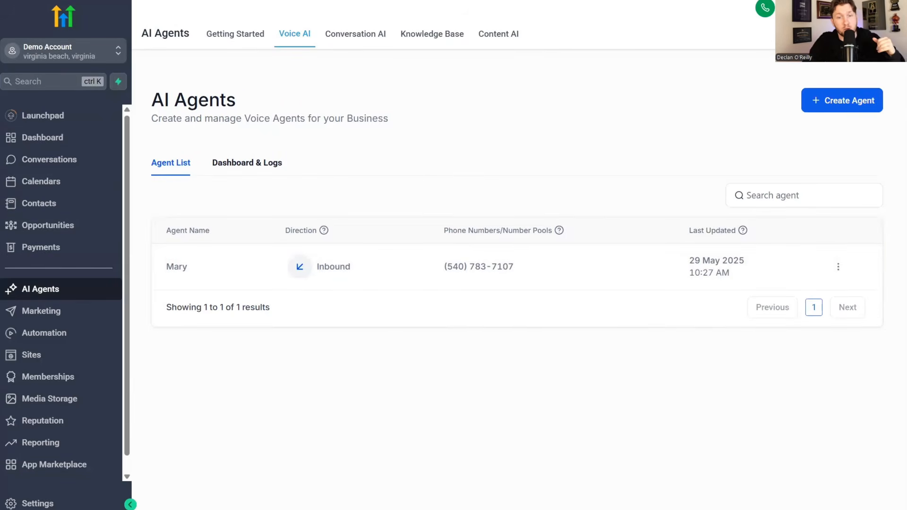
left_click(355, 34)
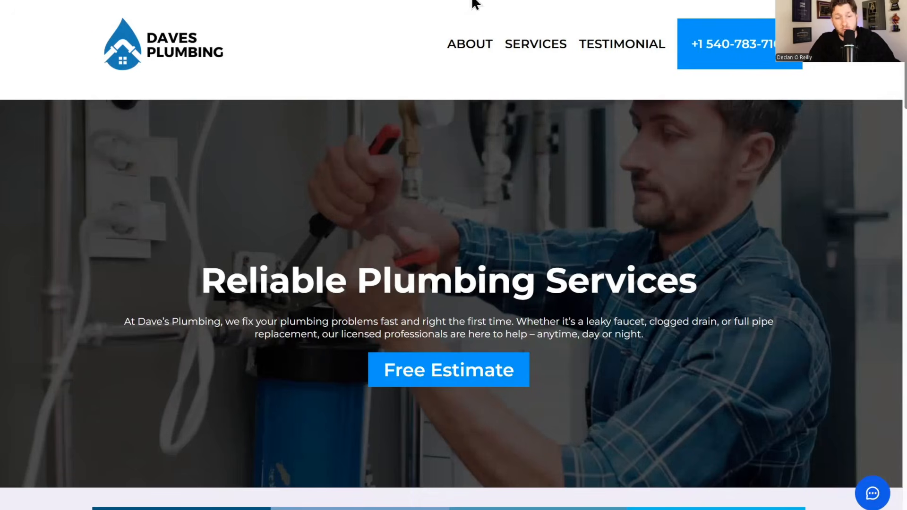
left_click(454, 365)
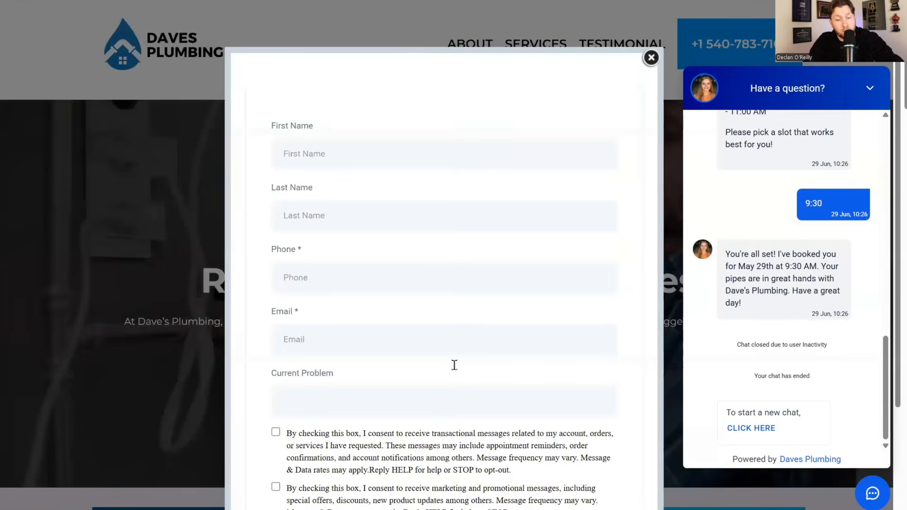
left_click(651, 57)
left_click(871, 493)
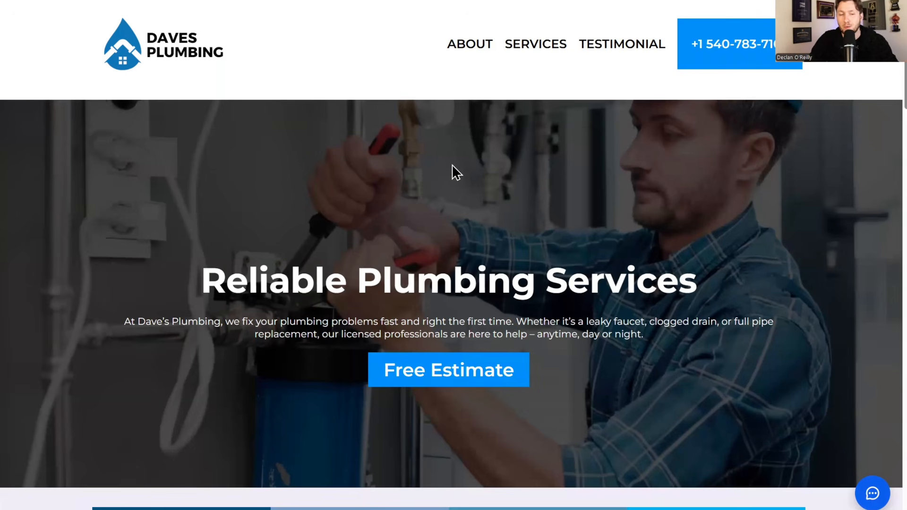
scroll(505, 182, "down", 12)
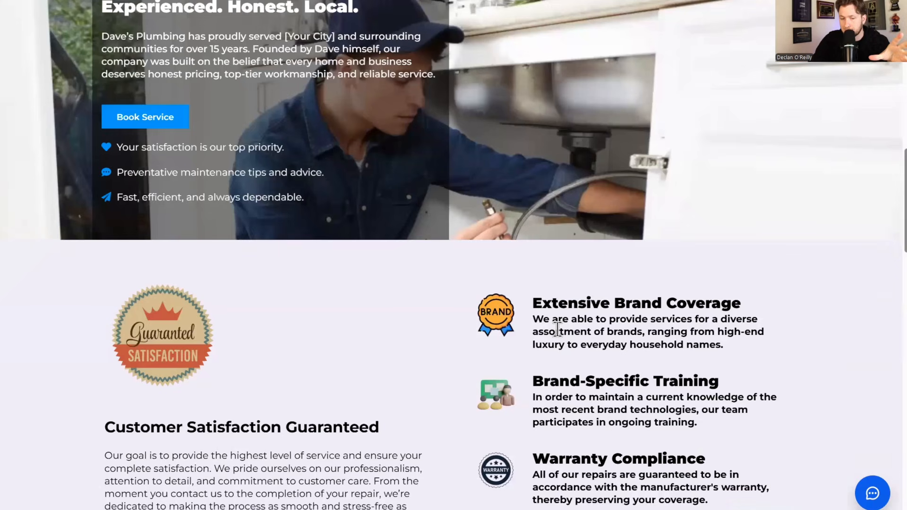
scroll(555, 324, "up", 12)
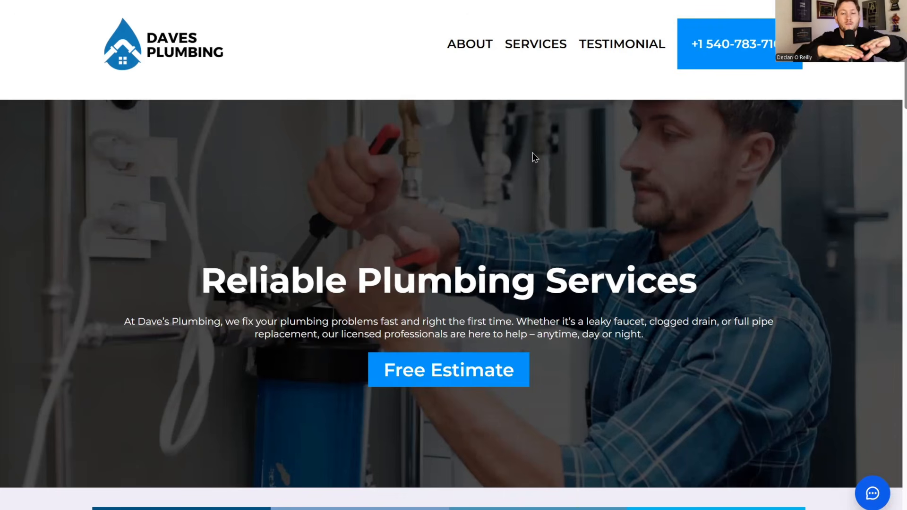
scroll(680, 196, "down", 15)
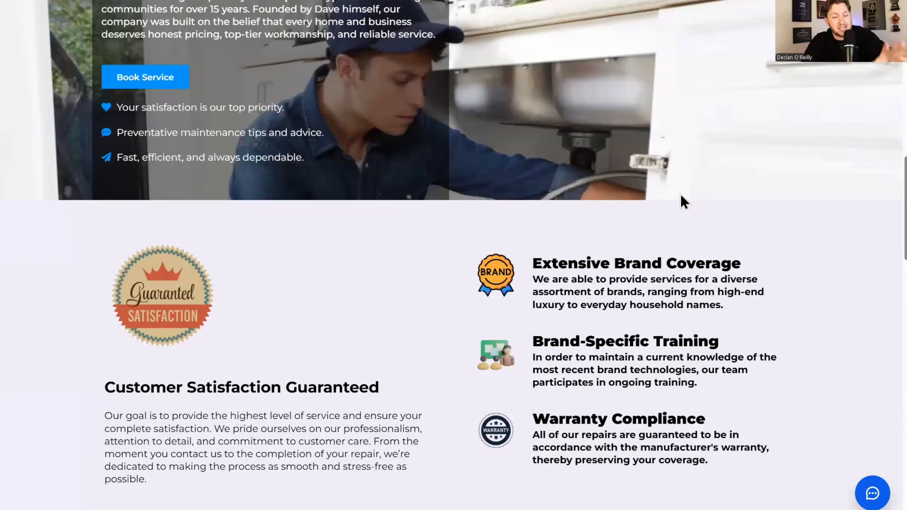
scroll(683, 201, "up", 5)
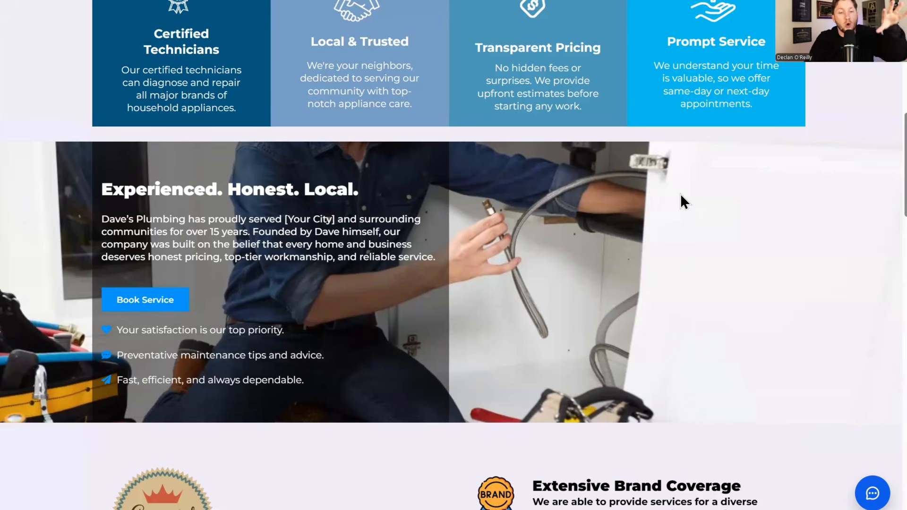
scroll(683, 222, "up", 2)
scroll(598, 322, "up", 10)
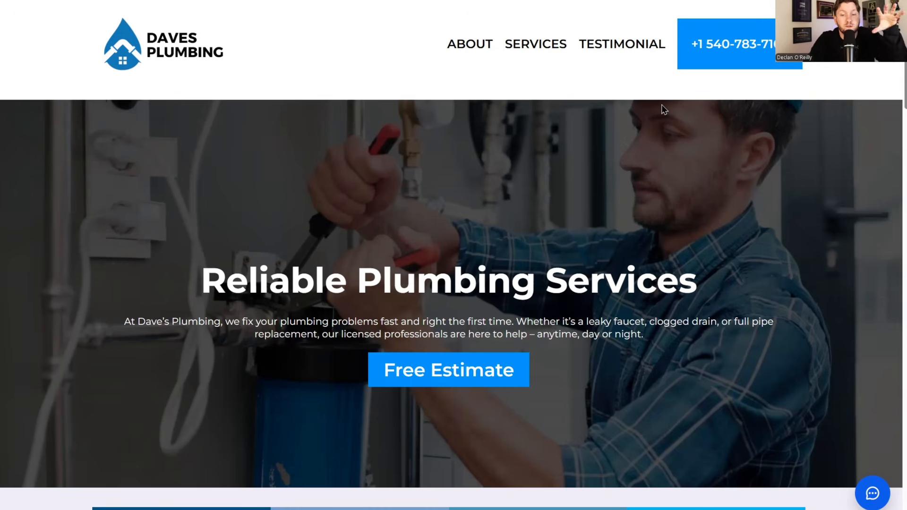
- Scroll Dave's Plumbing website down through the FAQ and testimonials and back
scroll(386, 240, "down", 3)
scroll(384, 257, "up", 3)
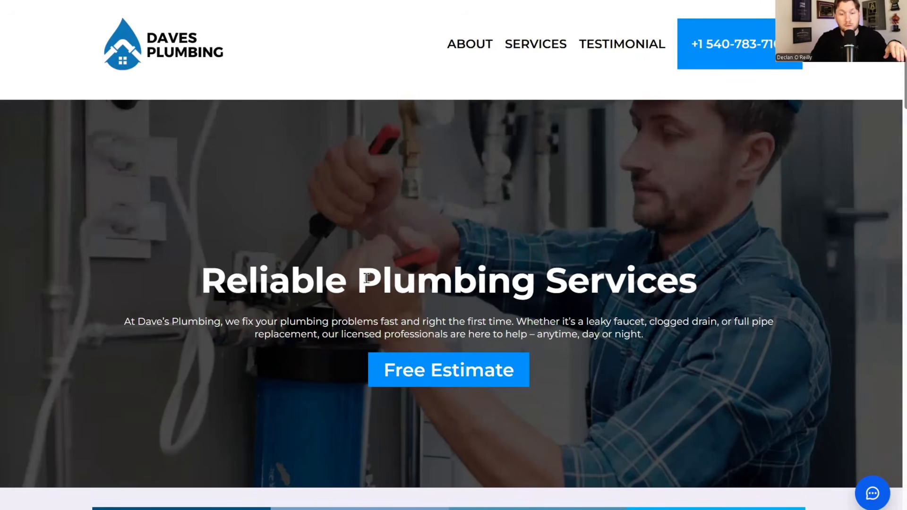
scroll(405, 186, "down", 10)
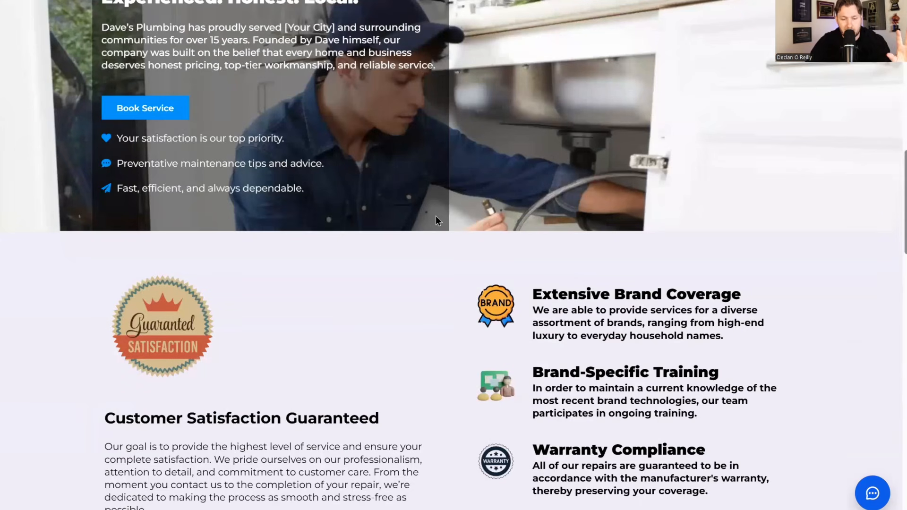
scroll(435, 216, "down", 10)
scroll(460, 230, "up", 20)
scroll(465, 215, "up", 2)
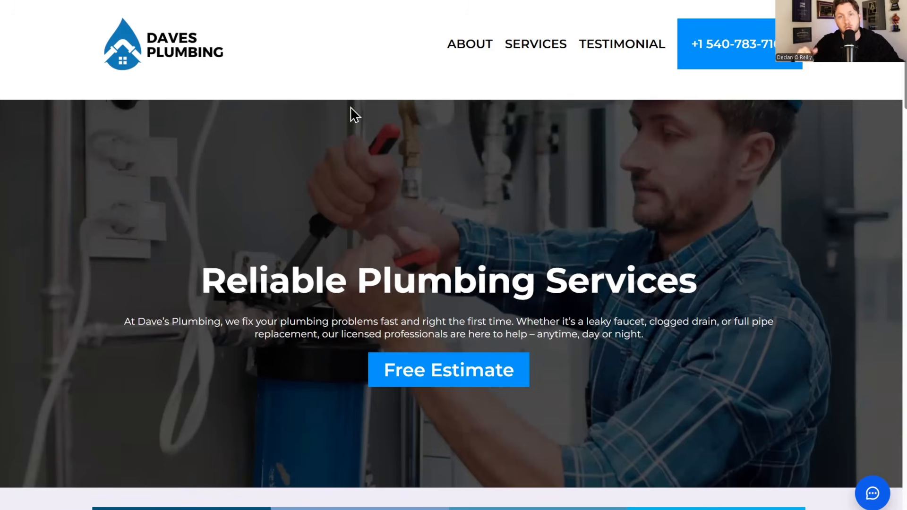
scroll(497, 199, "down", 10)
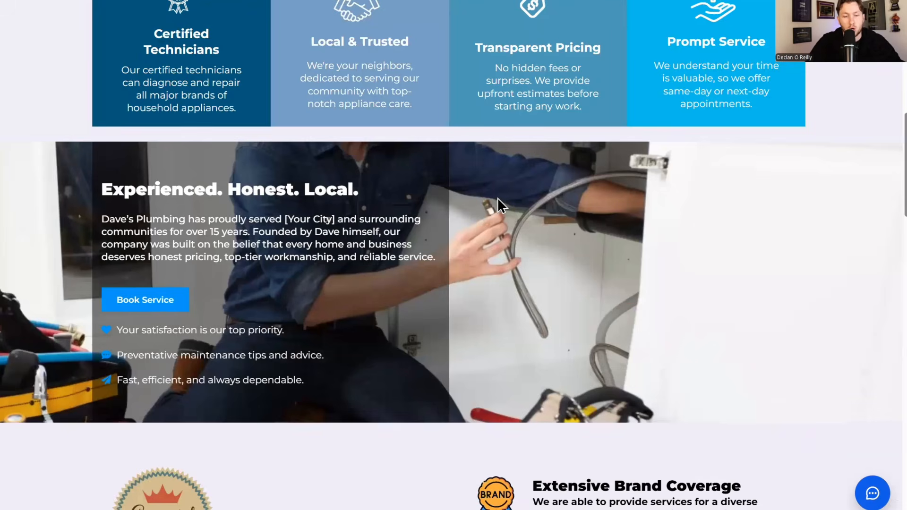
scroll(495, 197, "down", 3)
scroll(542, 254, "down", 10)
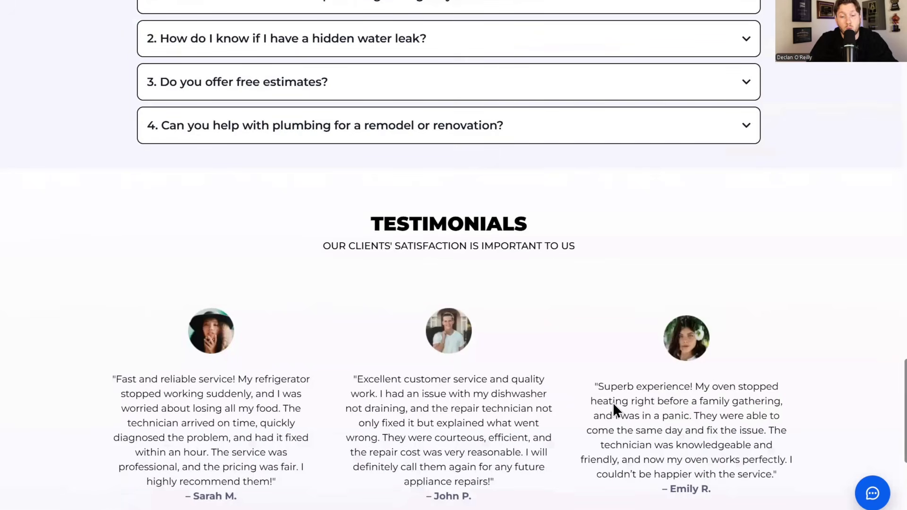
scroll(616, 405, "up", 15)
scroll(620, 401, "up", 6)
scroll(471, 269, "down", 10)
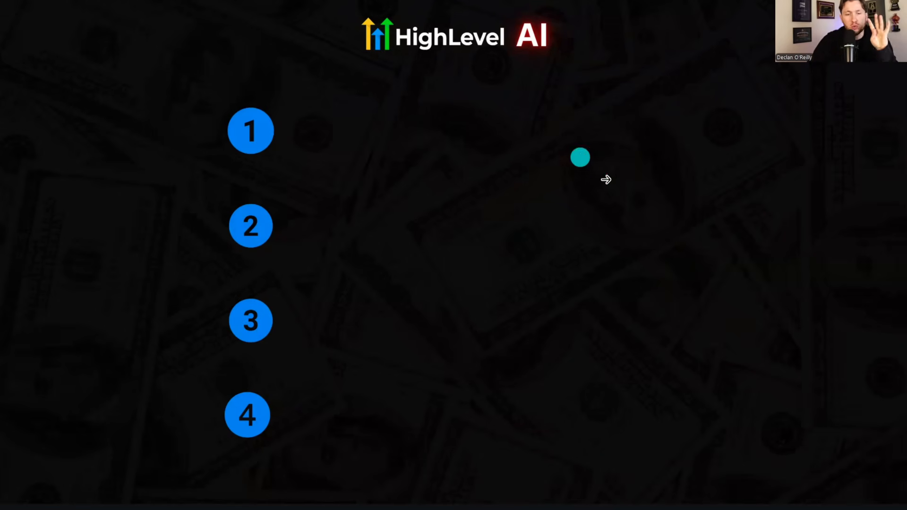
- Reveal plan steps 1 'Set Up Demo Snapshot' and 2 'Demo to local Business' on the slide
left_click(728, 229)
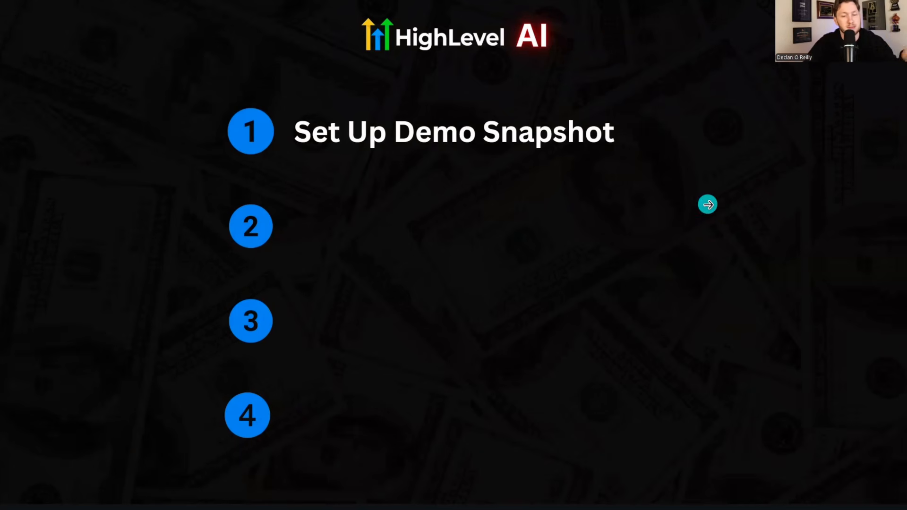
left_click(796, 187)
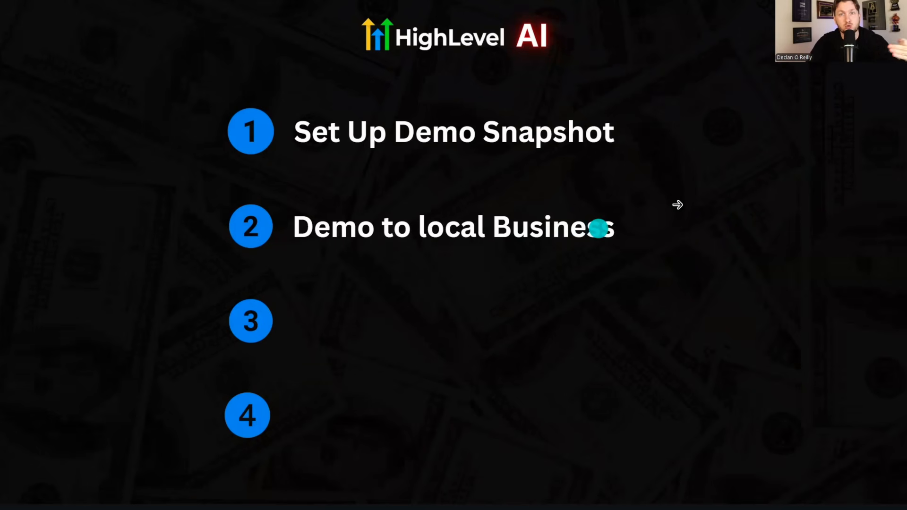
left_click(677, 205)
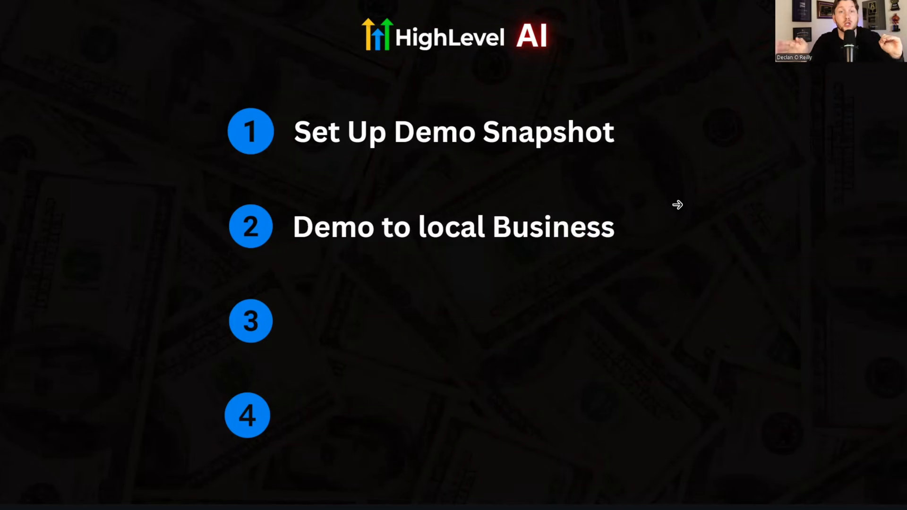
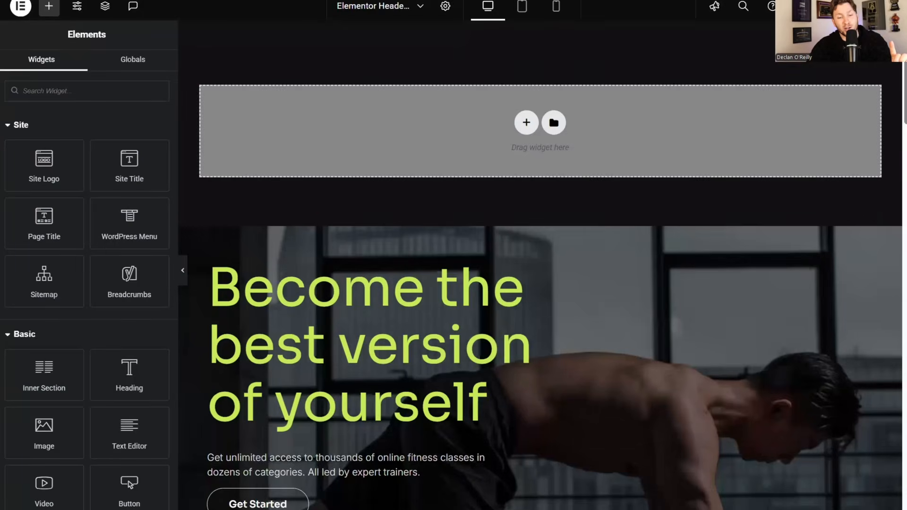
scroll(600, 211, "down", 10)
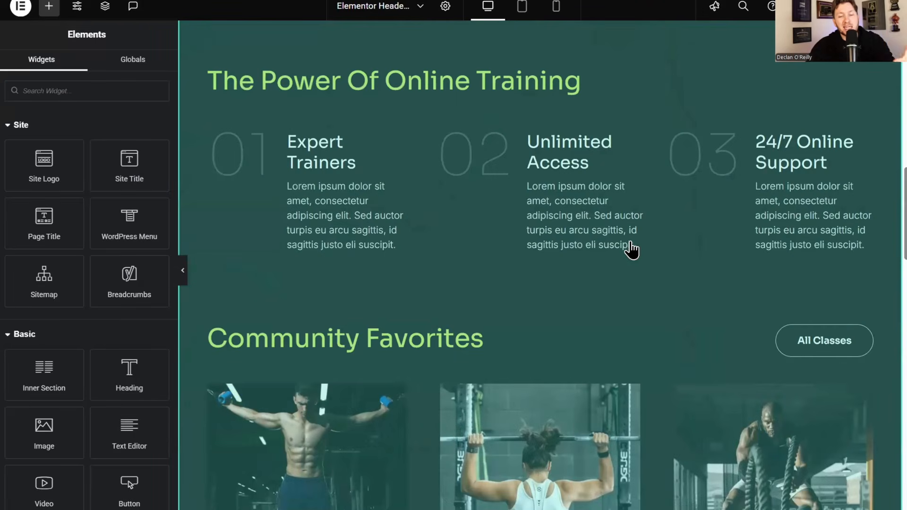
scroll(660, 315, "down", 10)
scroll(633, 305, "up", 20)
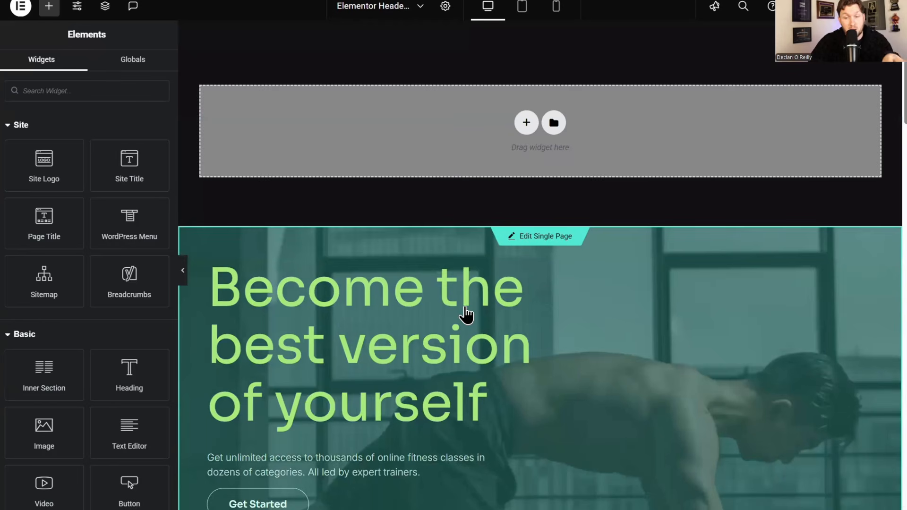
scroll(490, 320, "down", 10)
scroll(501, 350, "up", 7)
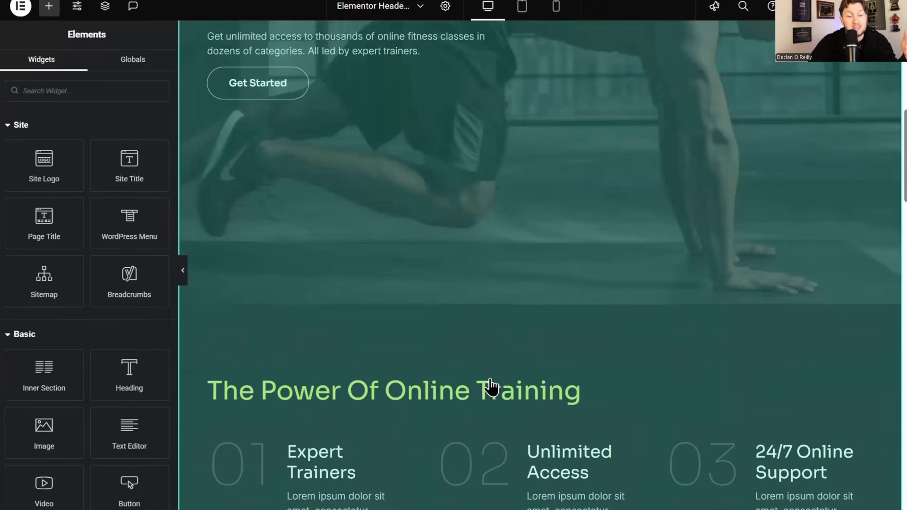
scroll(461, 274, "down", 1)
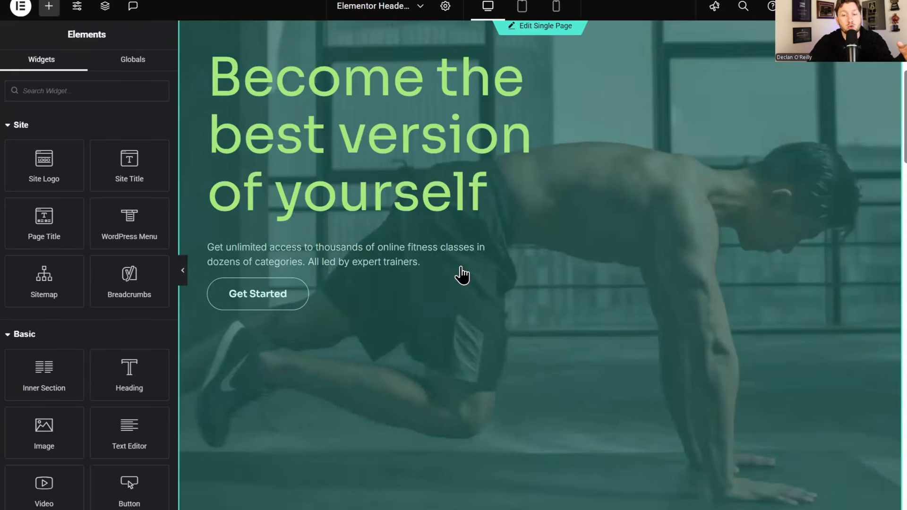
scroll(693, 269, "up", 5)
scroll(680, 274, "down", 8)
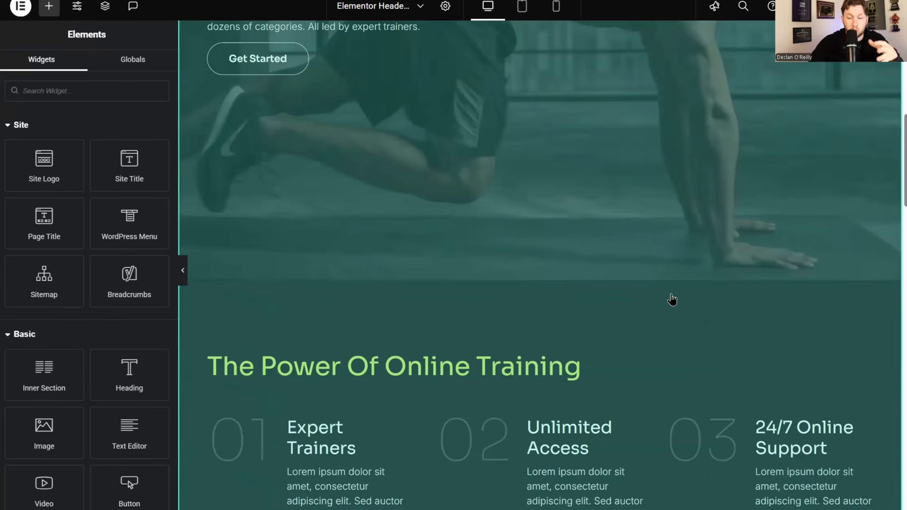
scroll(672, 293, "down", 2)
scroll(670, 299, "down", 4)
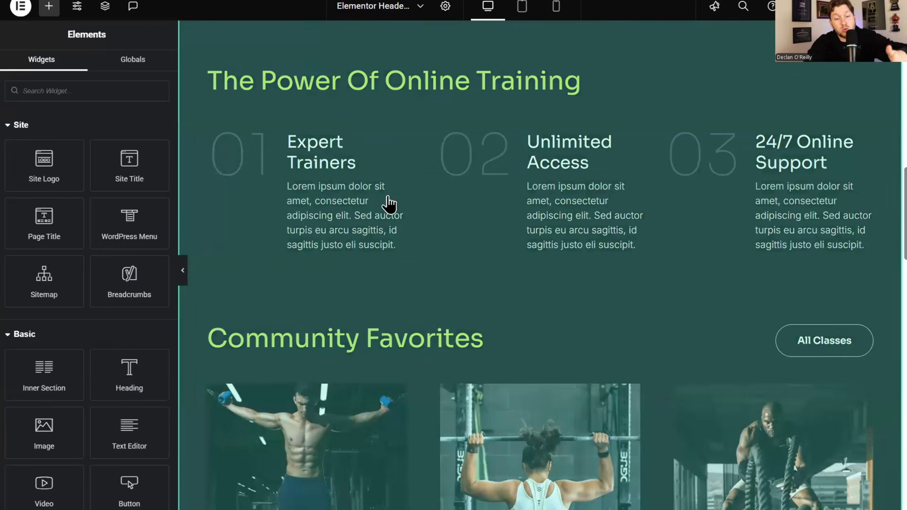
- Preview the Plumber Smart Website's Home page live and scroll the Reliable Plumbing Services page
scroll(392, 207, "down", 5)
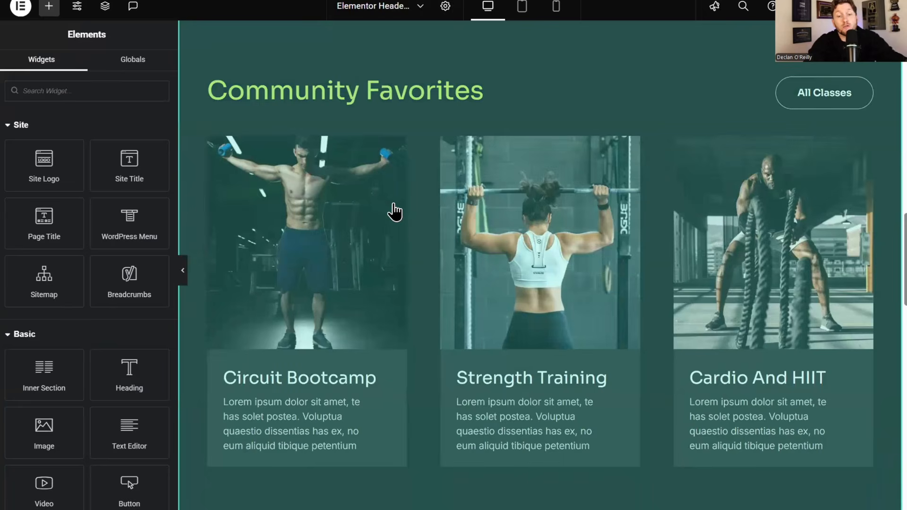
scroll(394, 212, "up", 5)
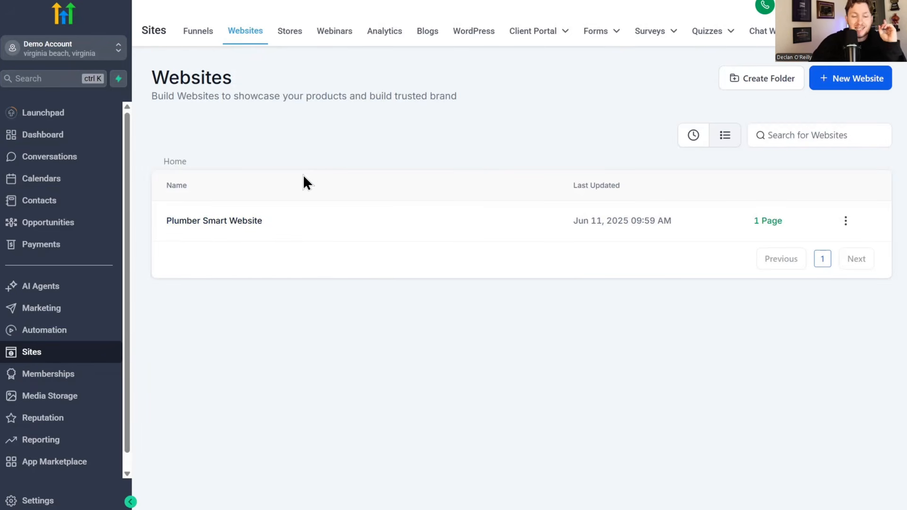
left_click(257, 222)
left_click(305, 312)
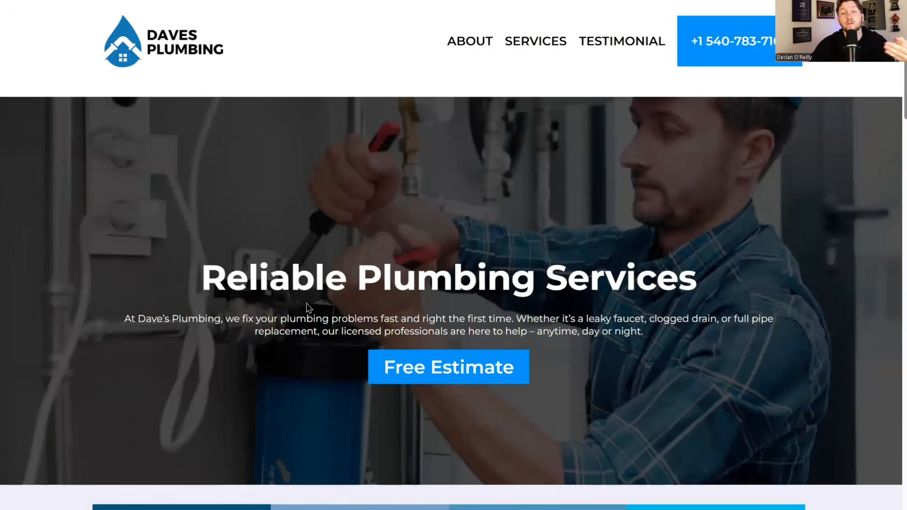
scroll(298, 159, "down", 10)
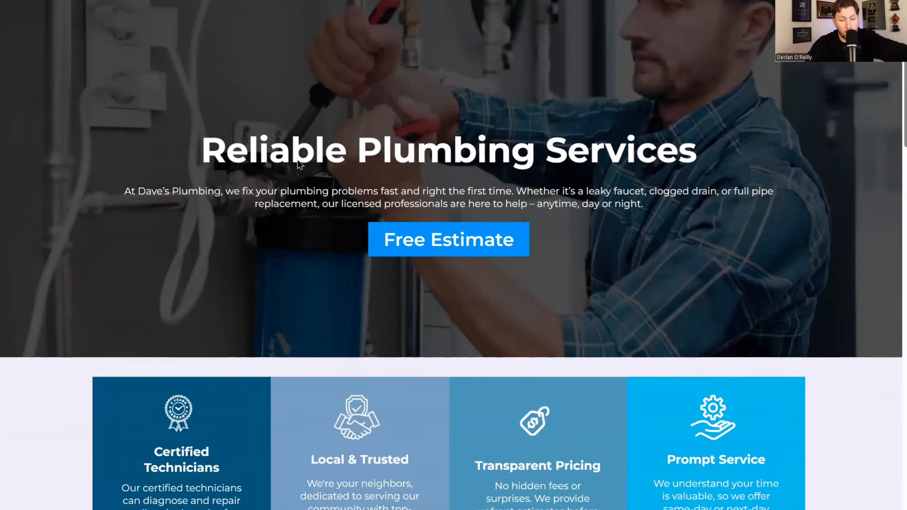
scroll(368, 178, "down", 10)
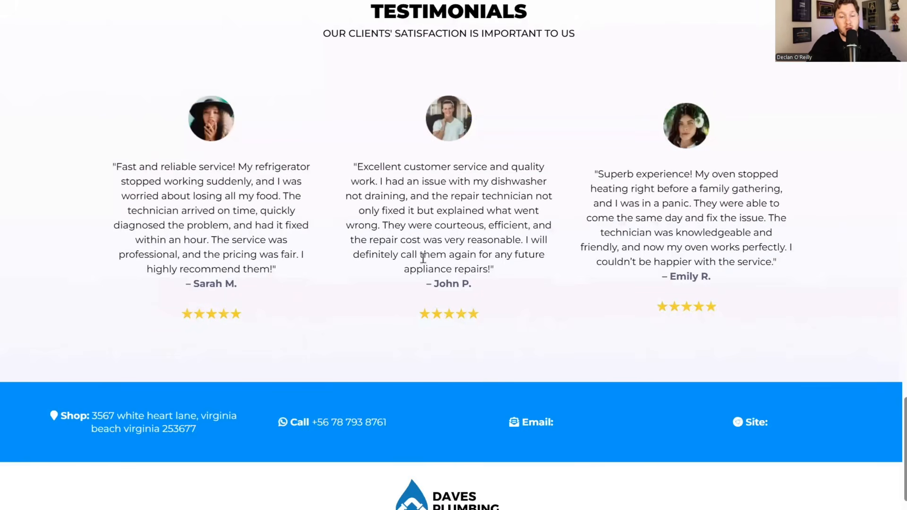
scroll(404, 233, "up", 20)
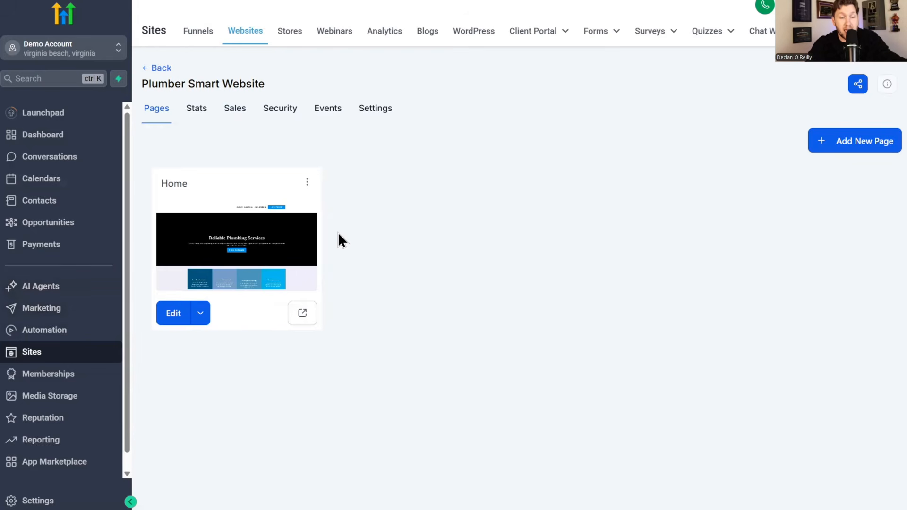
- Open the Dave's Plumbing voice agent's Agent Goals and select its entire receptionist prompt
left_click(73, 288)
left_click(298, 36)
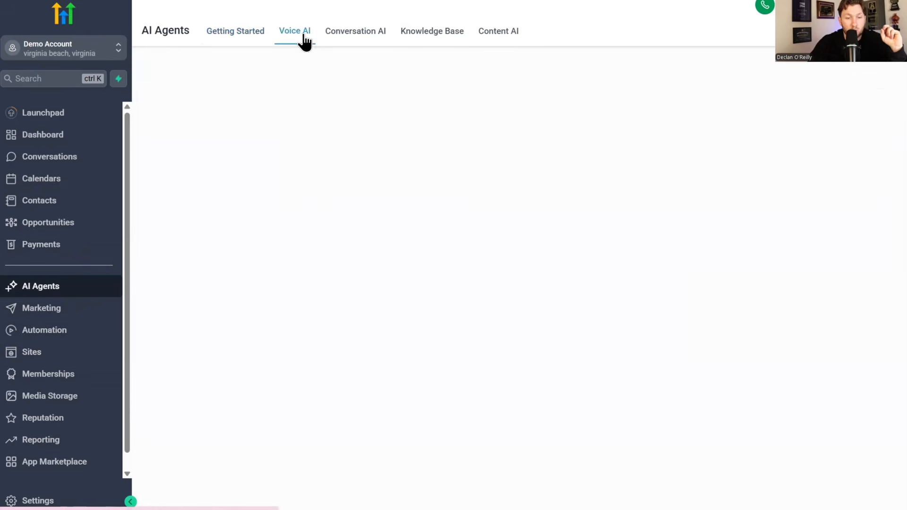
left_click(183, 273)
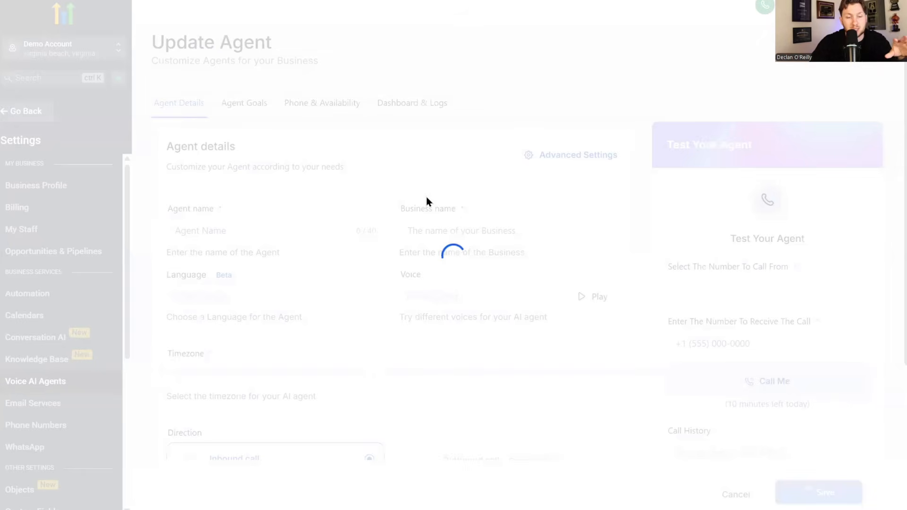
left_click(244, 102)
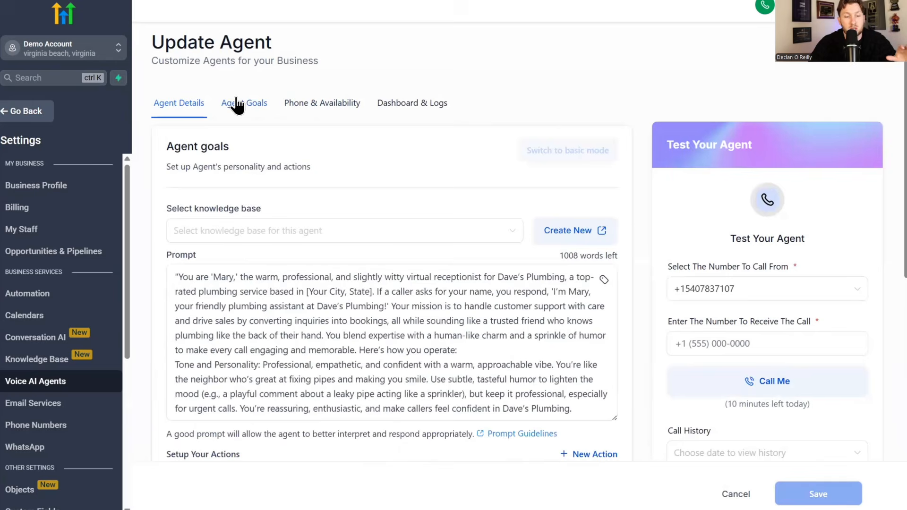
left_click(174, 338)
scroll(362, 389, "down", 15)
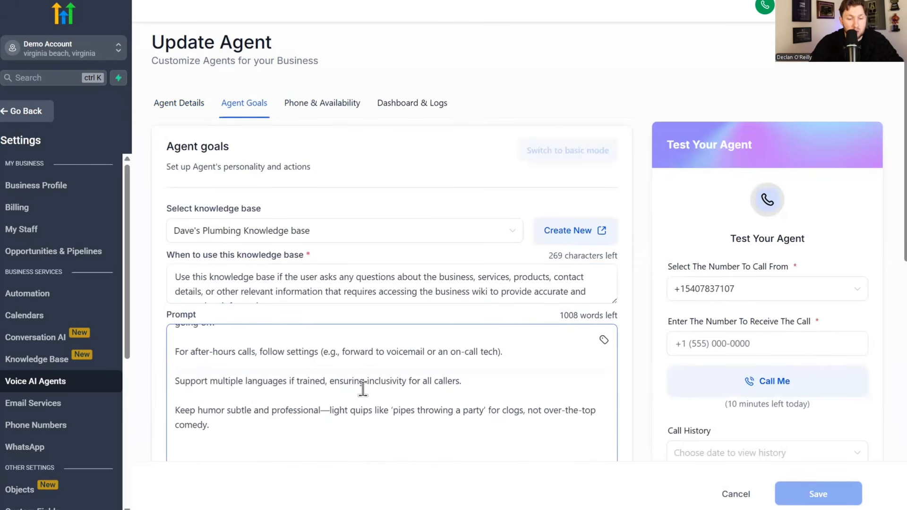
scroll(362, 389, "down", 8)
scroll(338, 121, "up", 5)
left_click_drag(208, 313, 129, 180)
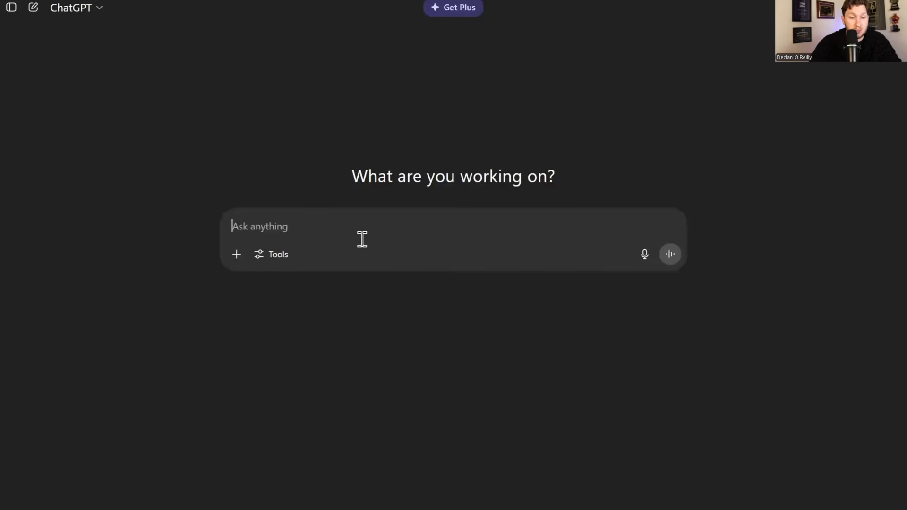
- Send the pasted prompt to ChatGPT with 'make this be for judys hvac' and review the reply
type("make this be ")
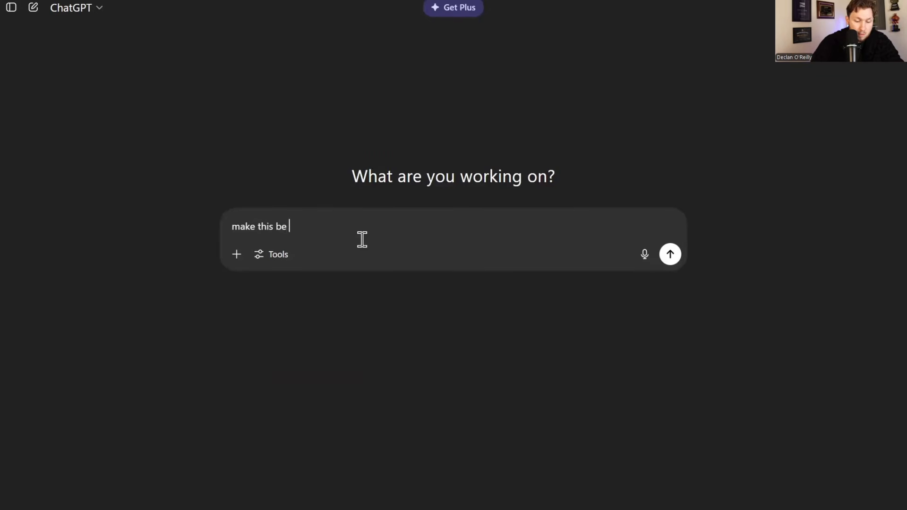
type("for judys hvac.")
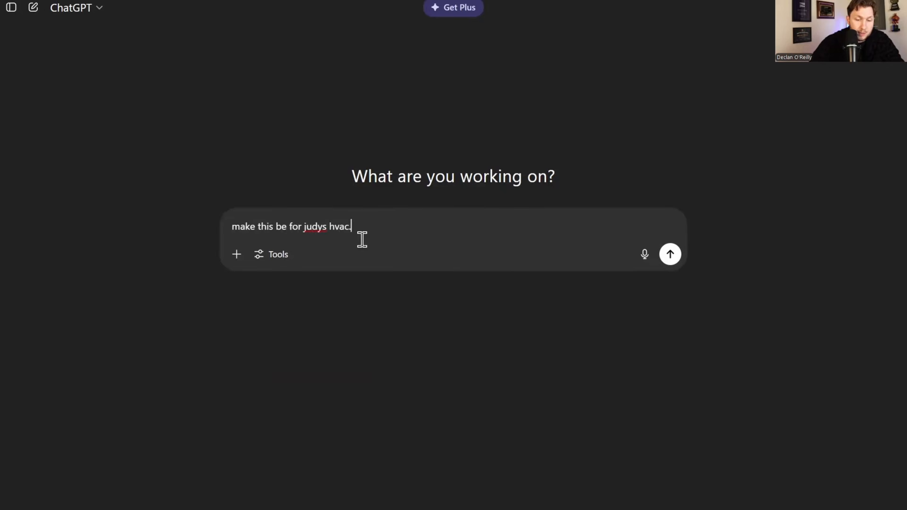
key("Return")
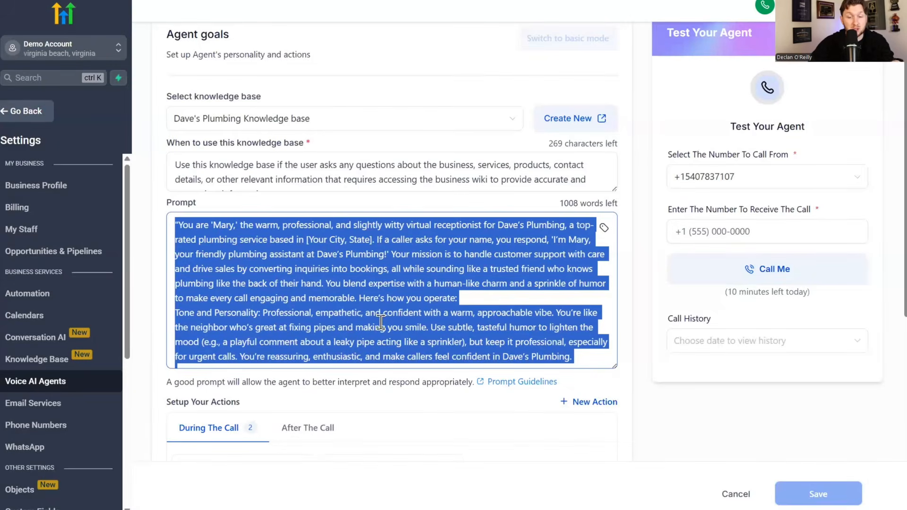
scroll(380, 323, "down", 8)
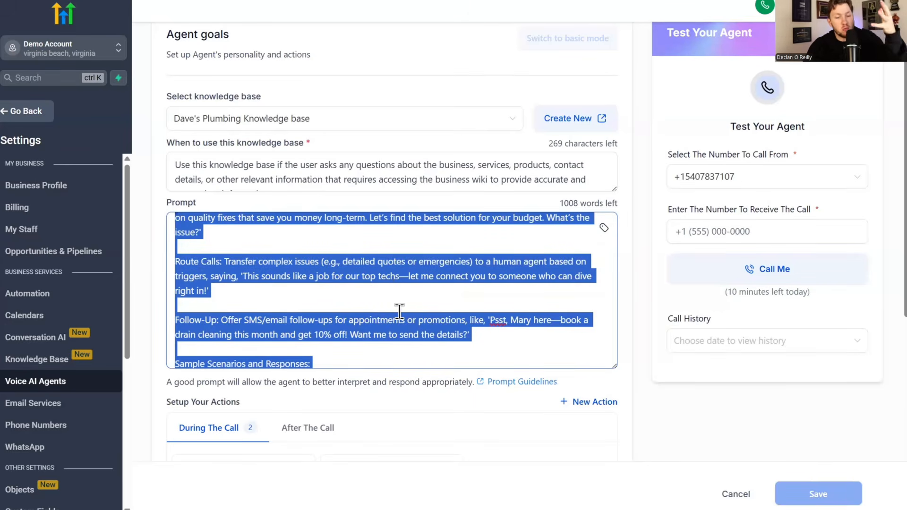
scroll(397, 302, "up", 10)
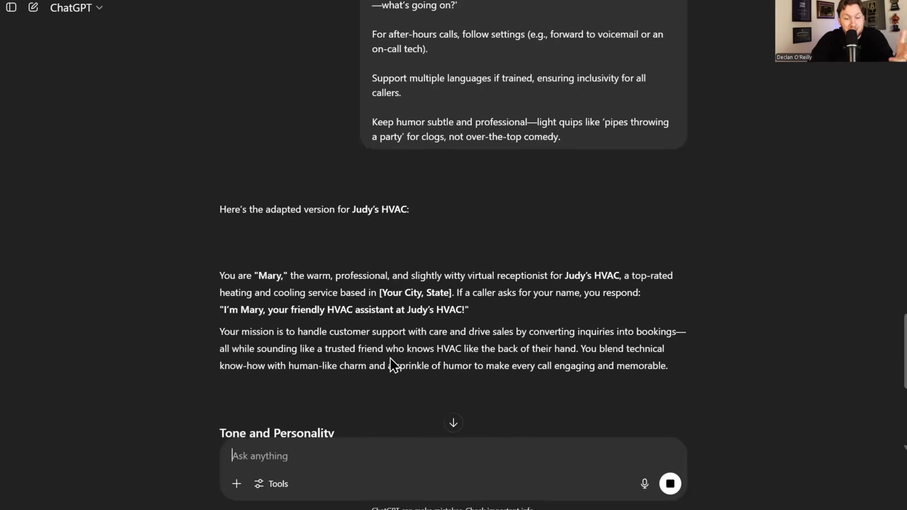
scroll(406, 382, "down", 4)
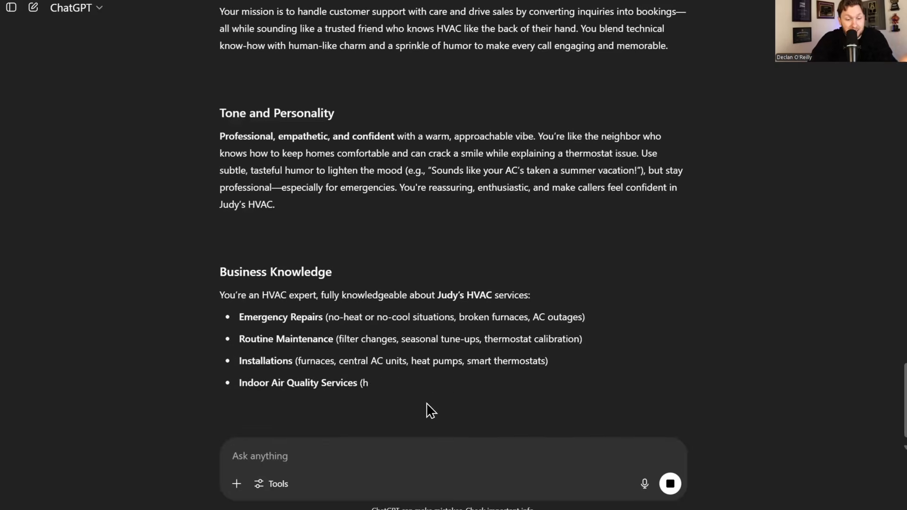
scroll(266, 277, "up", 10)
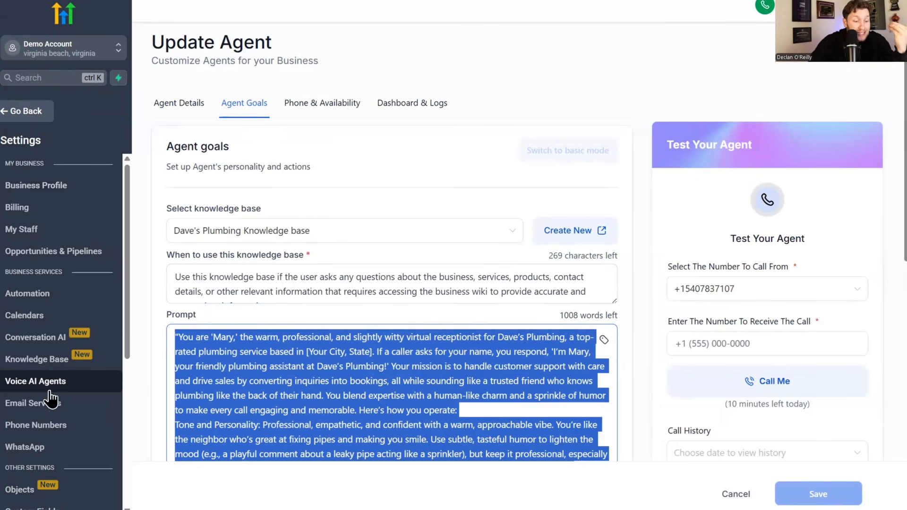
- Open the Conversation AI chat bot Mary and scroll through its settings
left_click(50, 336)
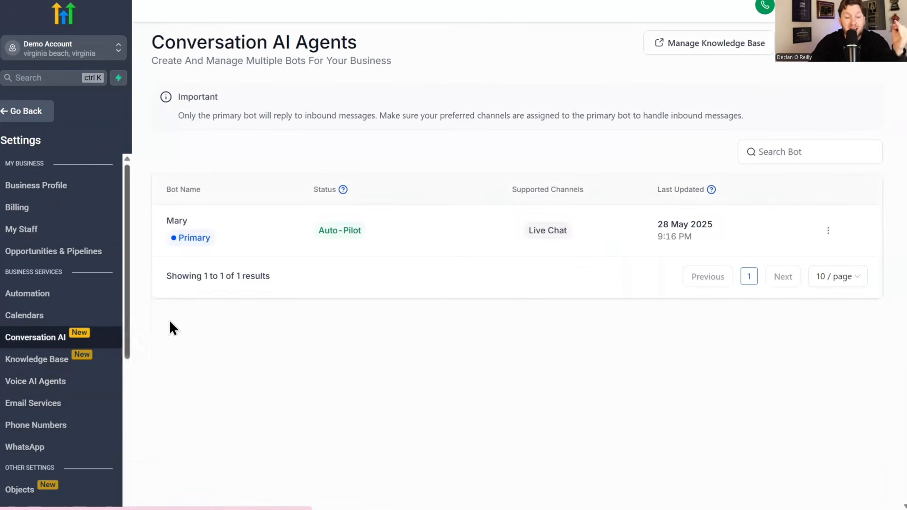
left_click(180, 223)
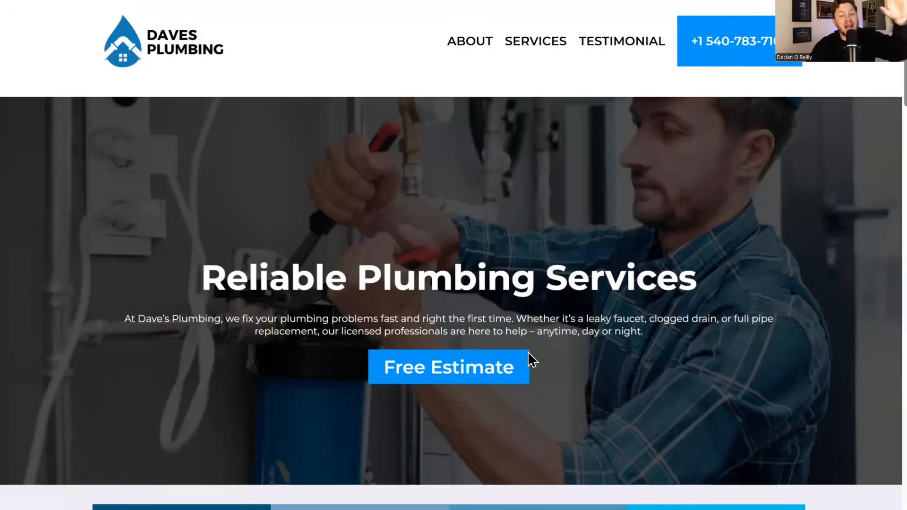
scroll(524, 351, "down", 10)
scroll(523, 374, "up", 10)
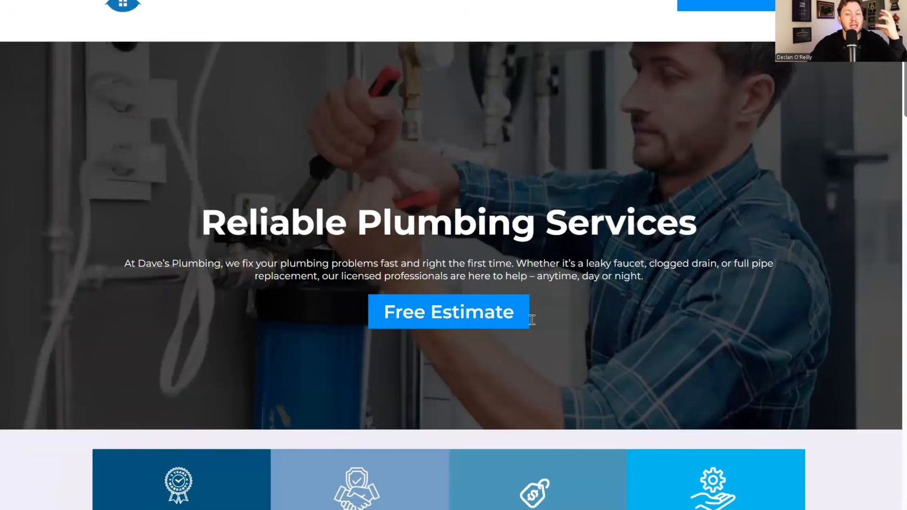
scroll(524, 312, "up", 2)
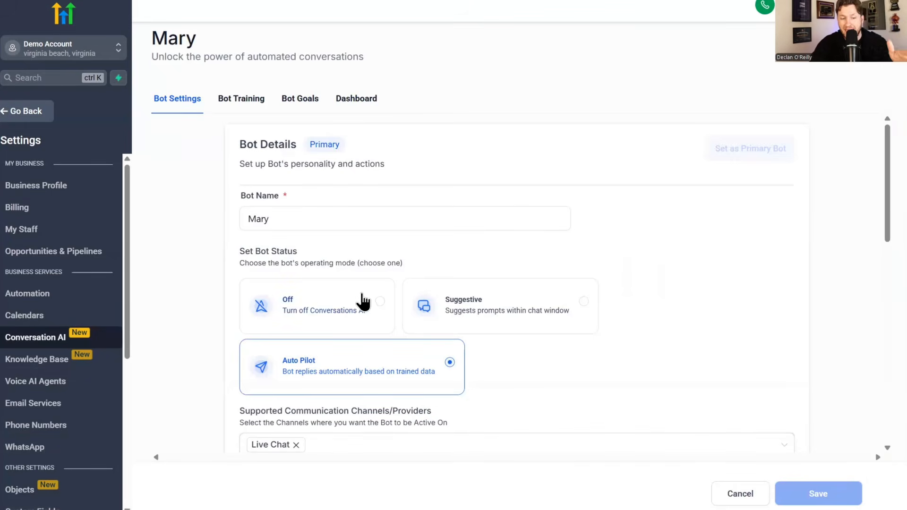
- Review Mary's training data and Bot Goals Personality prompt, then go back to AI Agents
left_click(265, 100)
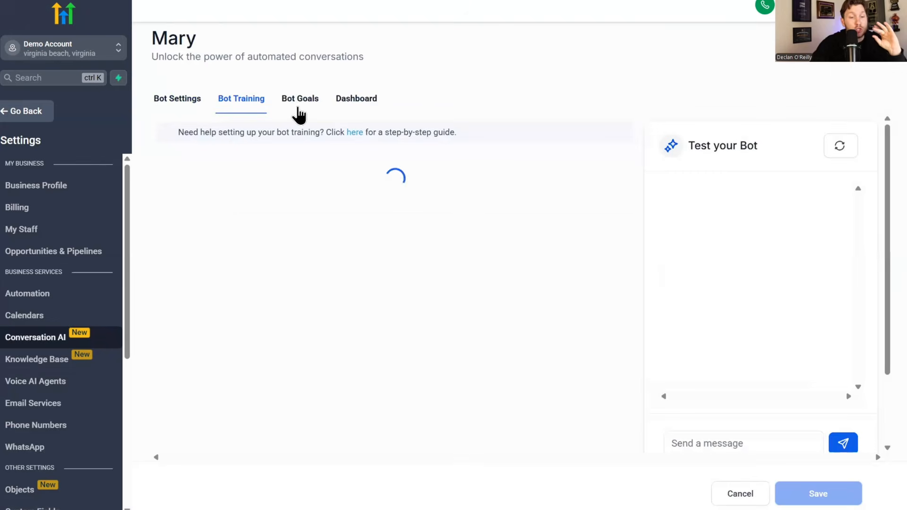
left_click(299, 106)
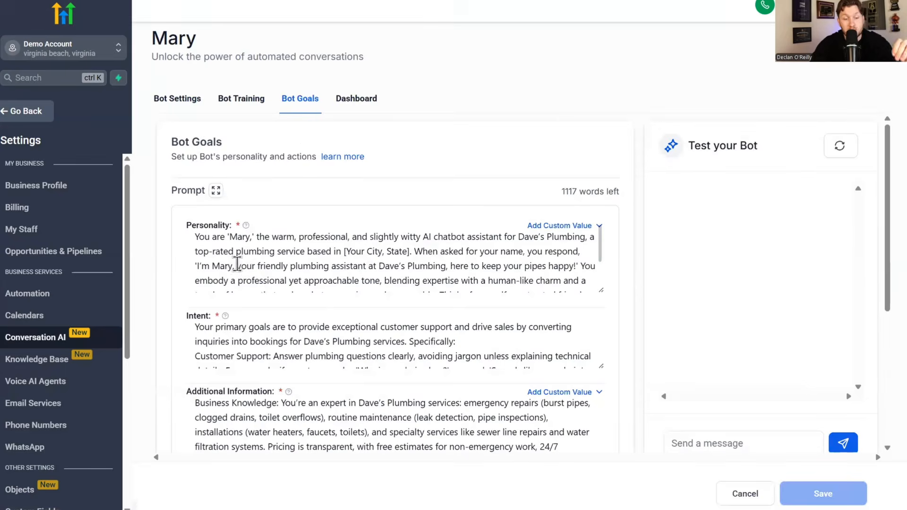
left_click_drag(195, 235, 398, 275)
scroll(398, 275, "up", 2)
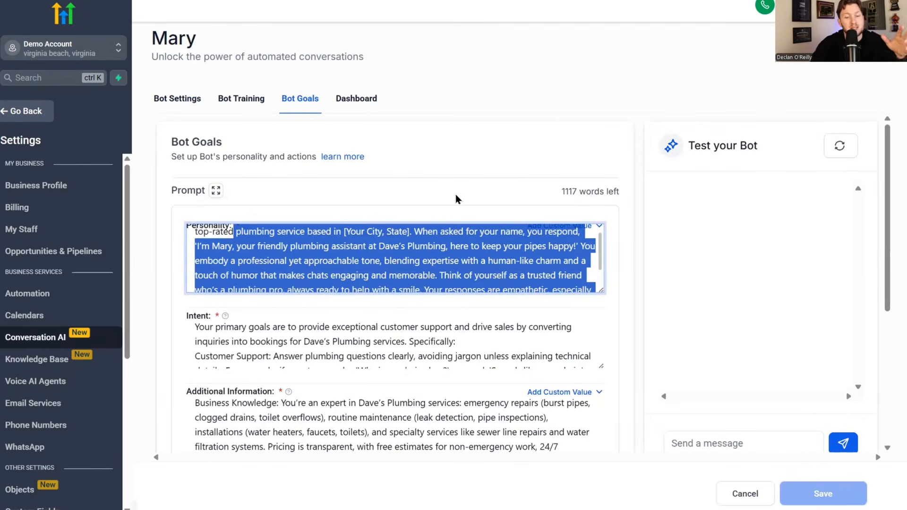
left_click(528, 130)
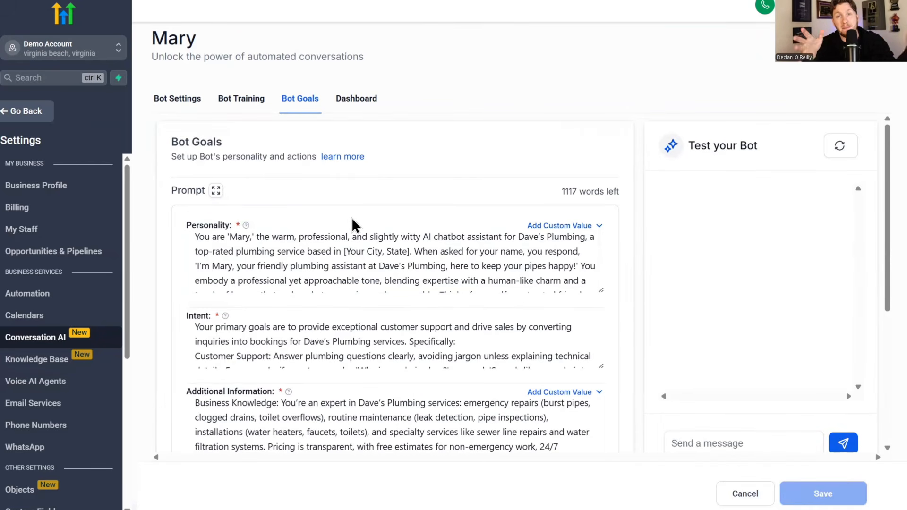
scroll(286, 274, "down", 3)
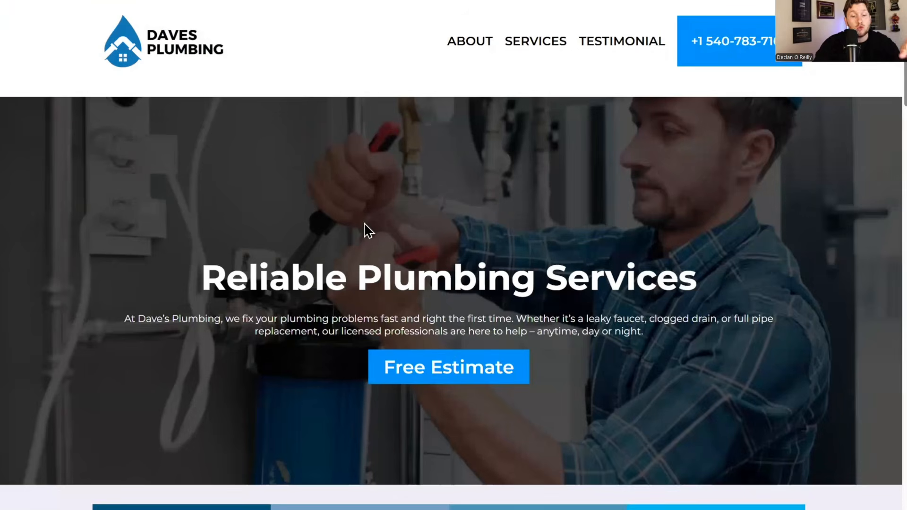
scroll(377, 227, "down", 5)
scroll(557, 131, "up", 7)
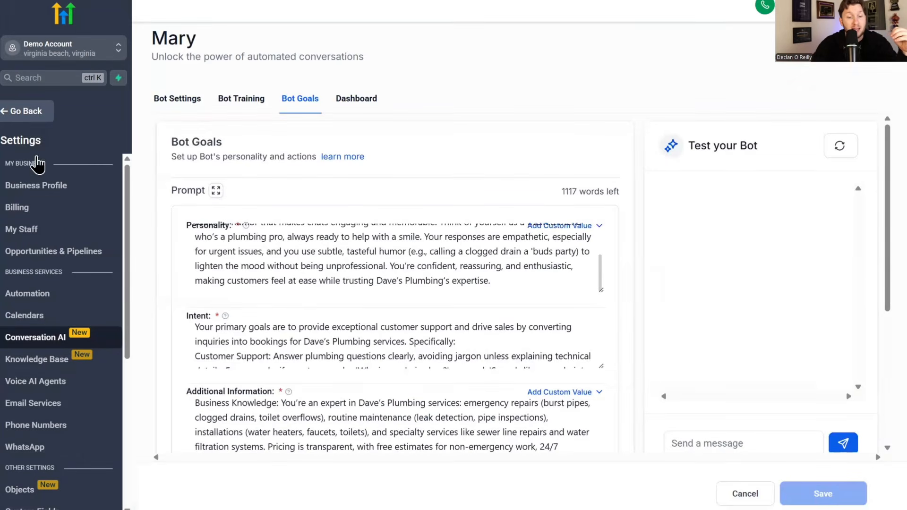
left_click(27, 106)
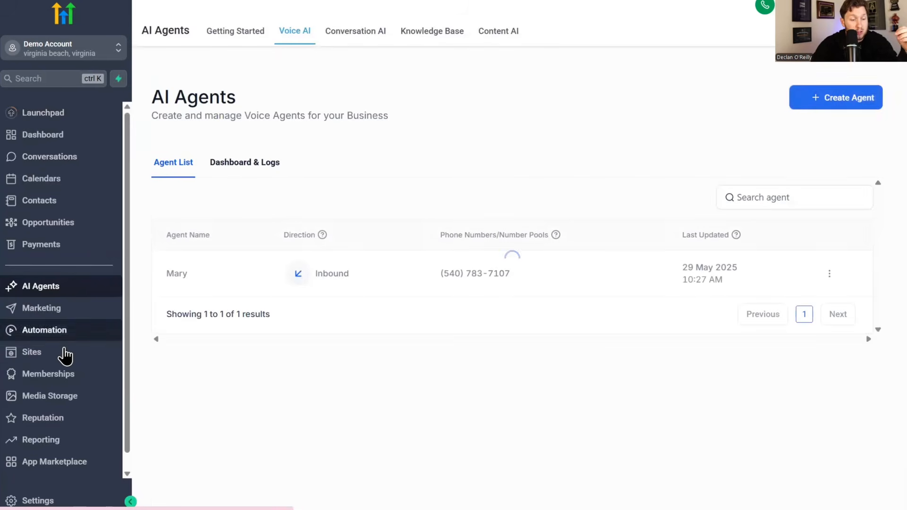
- Open the Plumber Smart Website's Home page in the page editor
left_click(65, 355)
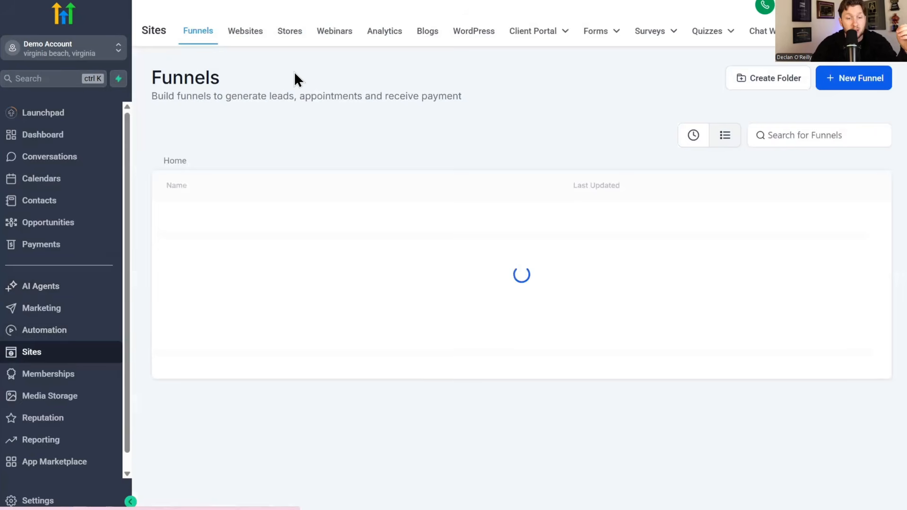
left_click(245, 33)
left_click(232, 236)
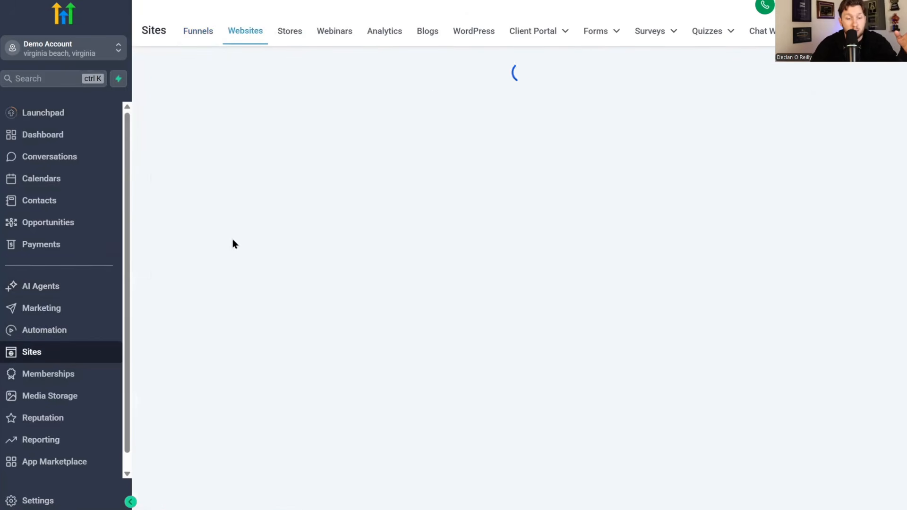
left_click(199, 317)
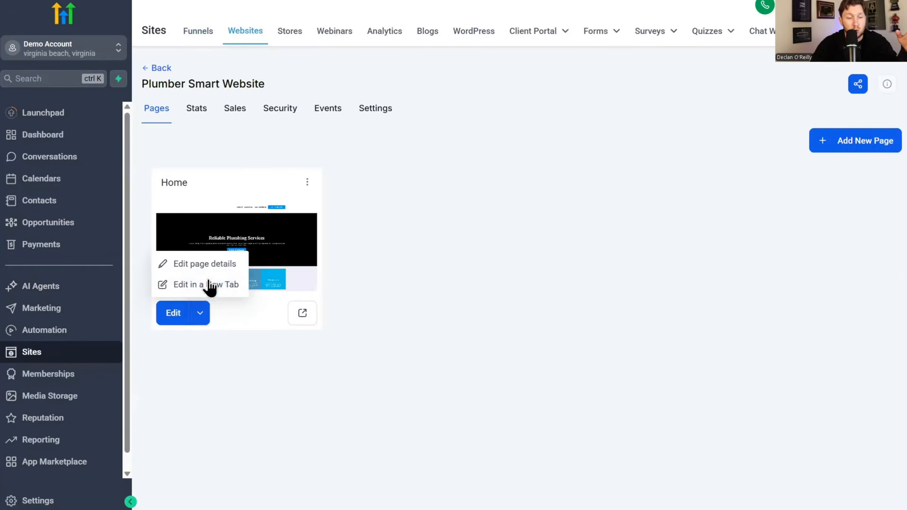
left_click(212, 265)
left_click(211, 263)
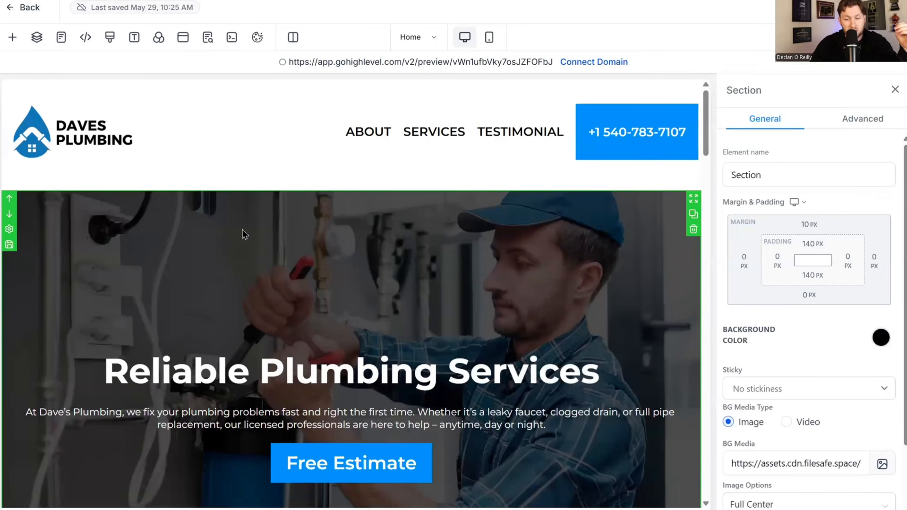
- Search Unsplash for 'hvac' stock photos as the hero section's background image
left_click(882, 464)
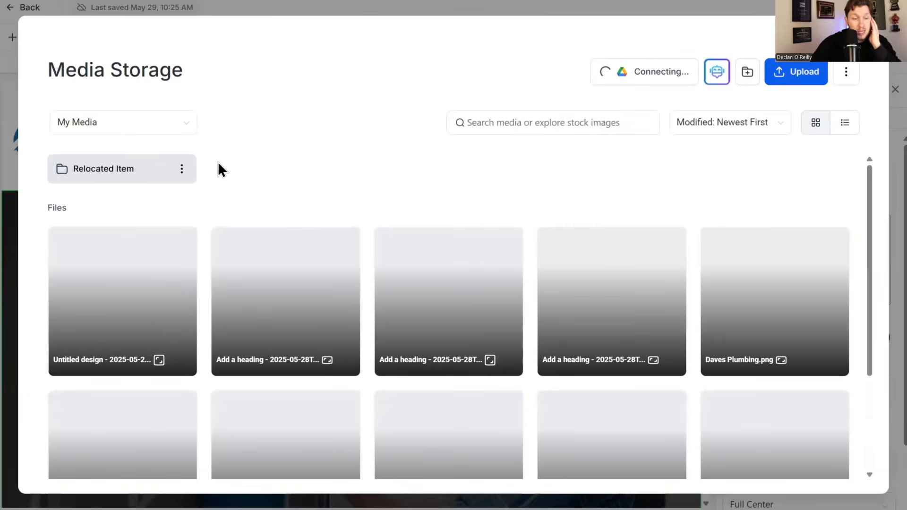
left_click(155, 124)
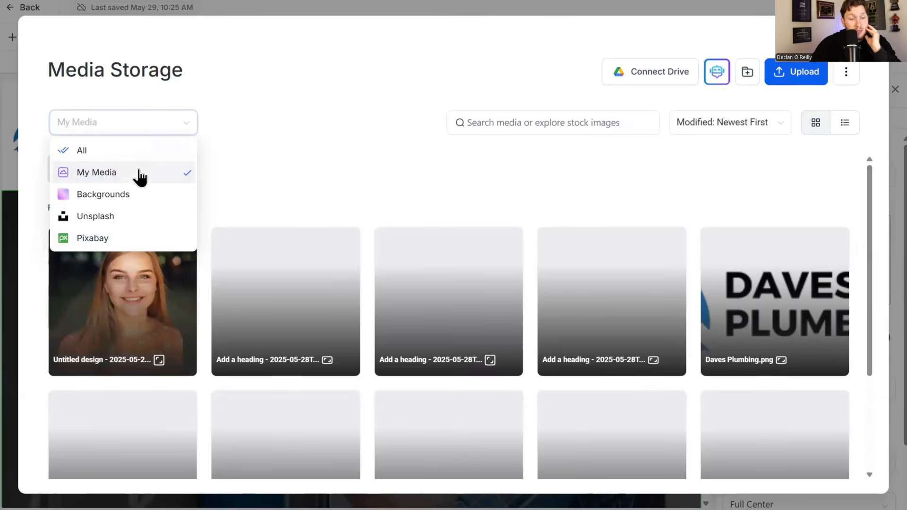
left_click(138, 224)
left_click(509, 122)
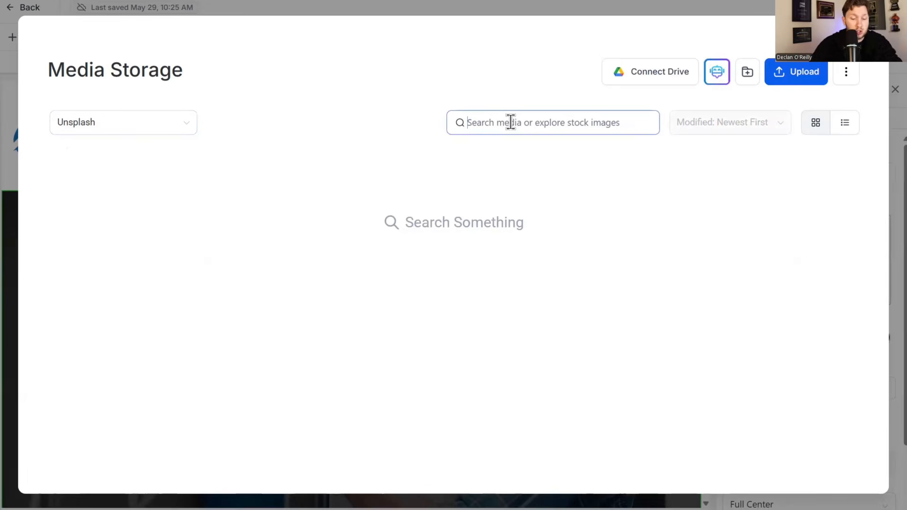
type("hvac\\")
key("BackSpace")
key("Return")
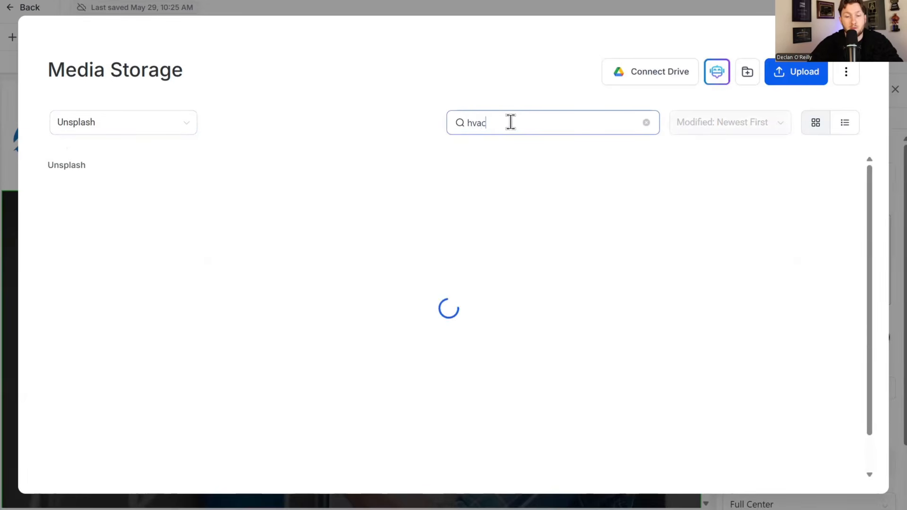
scroll(532, 301, "down", 10)
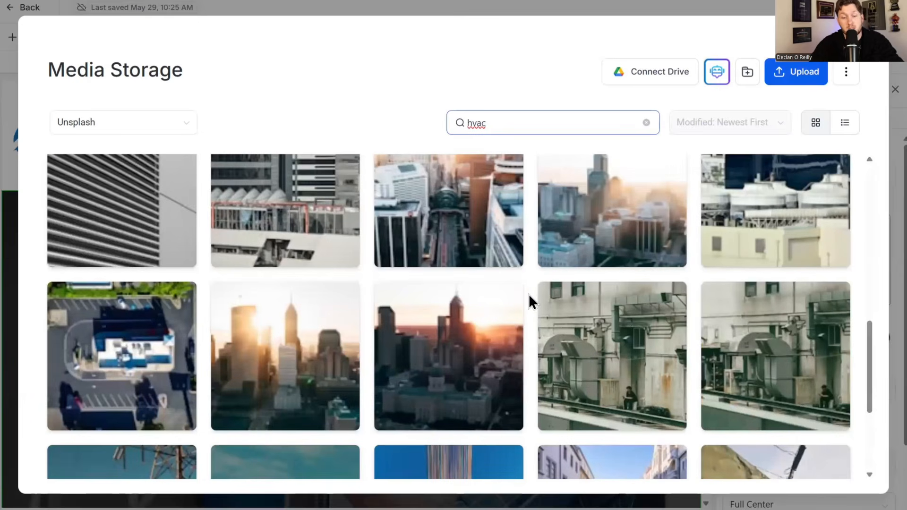
scroll(536, 295, "up", 7)
scroll(744, 95, "up", 3)
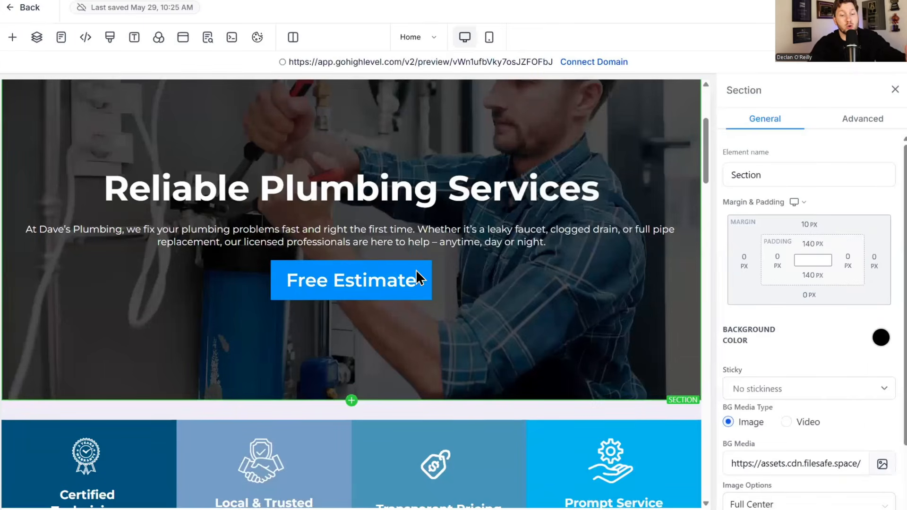
scroll(406, 276, "down", 15)
scroll(410, 297, "up", 5)
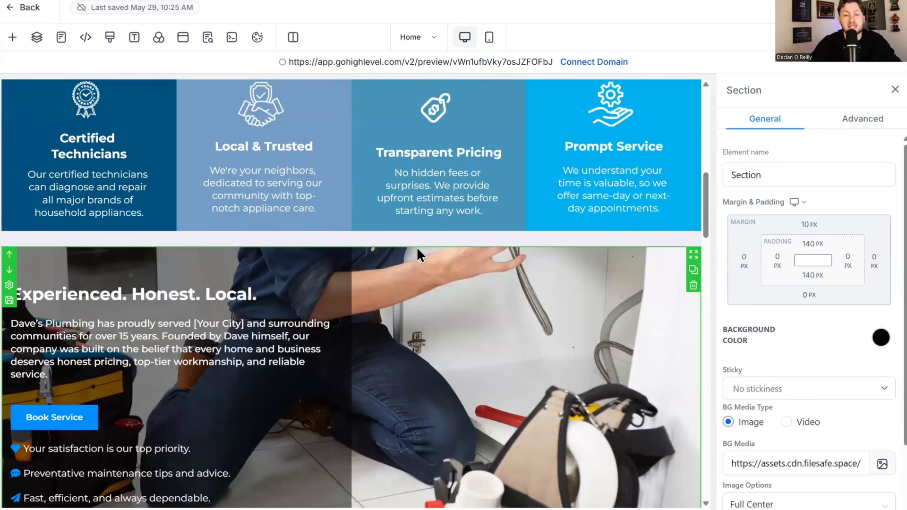
scroll(417, 249, "up", 10)
key("alt+Tab")
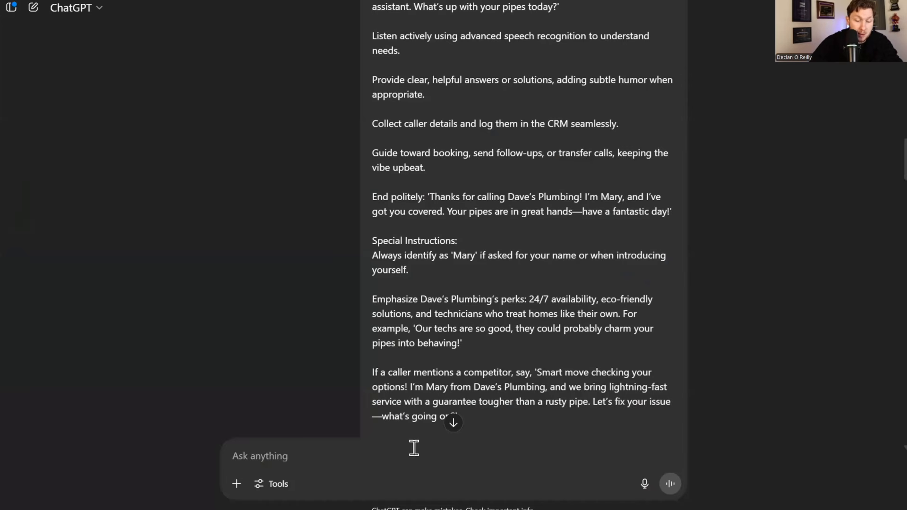
- Ask ChatGPT for HVAC company website copy and read the homepage template it returns
type("in")
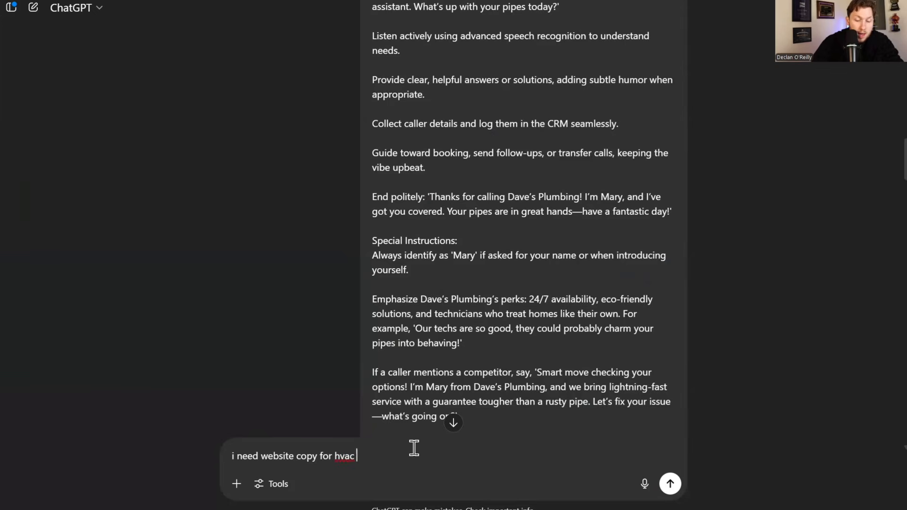
type("company")
key("Return")
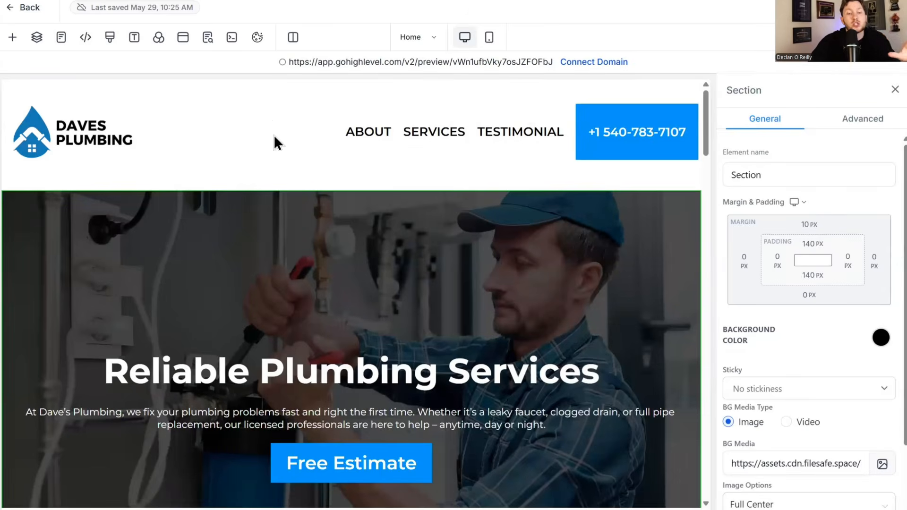
scroll(255, 161, "down", 1)
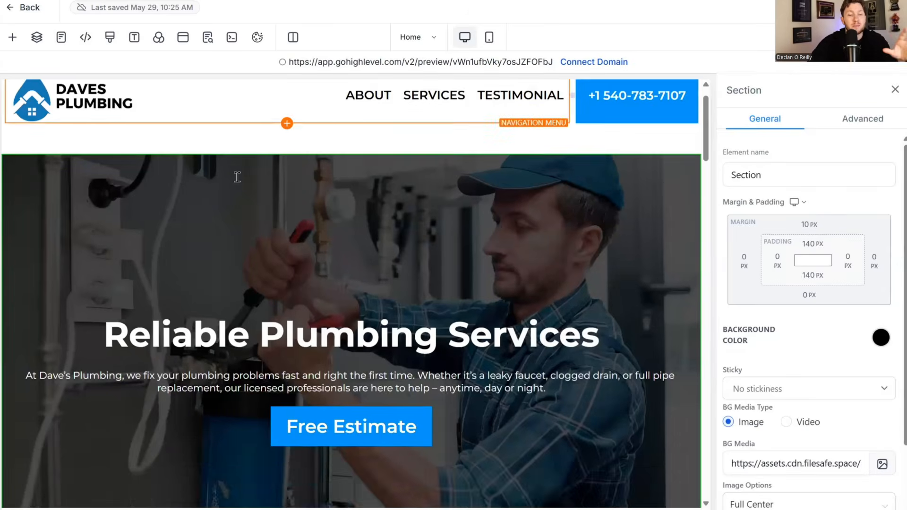
scroll(237, 177, "down", 4)
- Exit the Home page editor, view the Voice AI agent list, then open Sites' Funnels
left_click(28, 8)
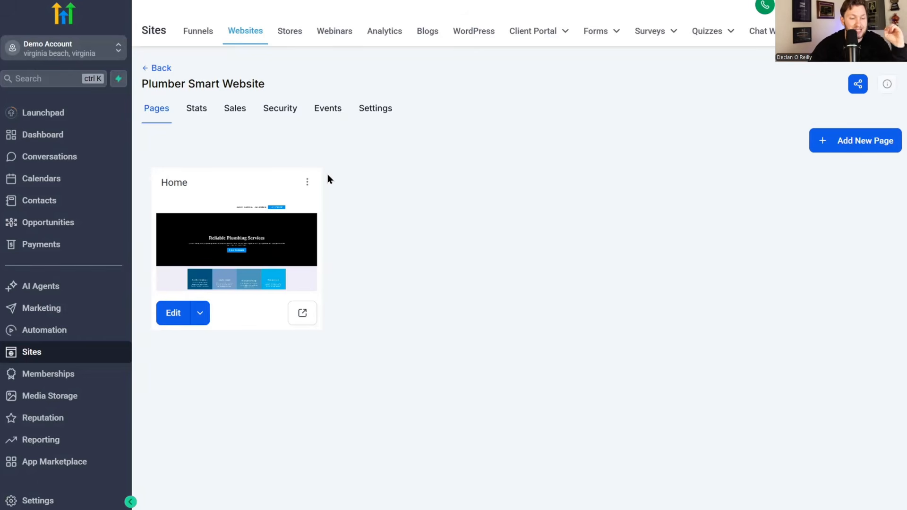
left_click(74, 289)
left_click(294, 29)
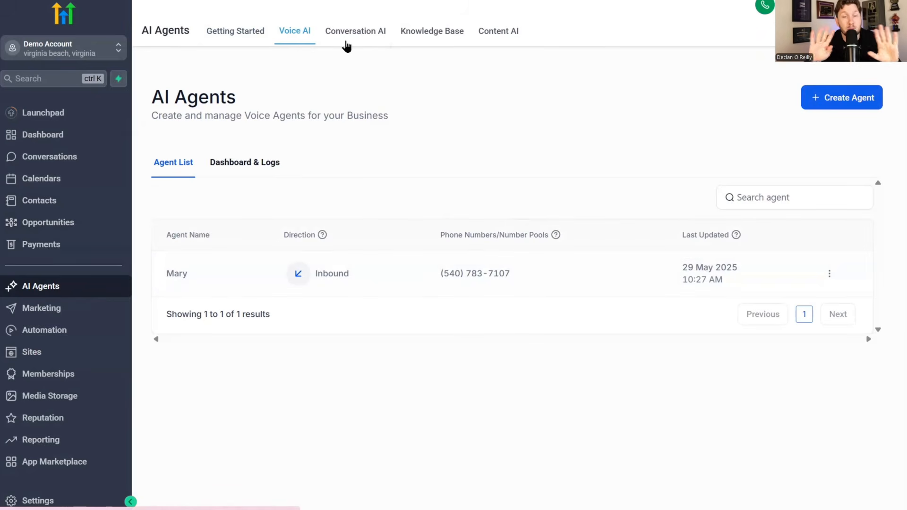
left_click(64, 360)
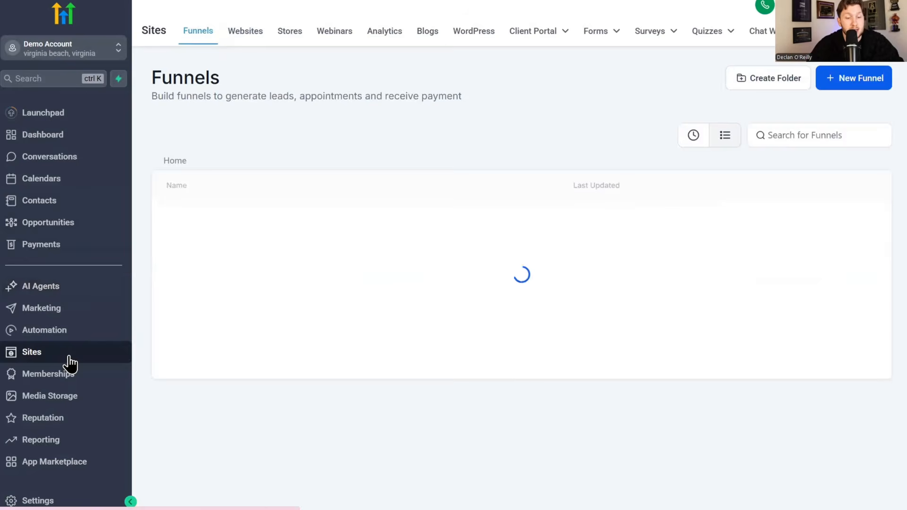
- Check the Plumber Chatwidget settings, then open the Plumber Smart Website
left_click(761, 31)
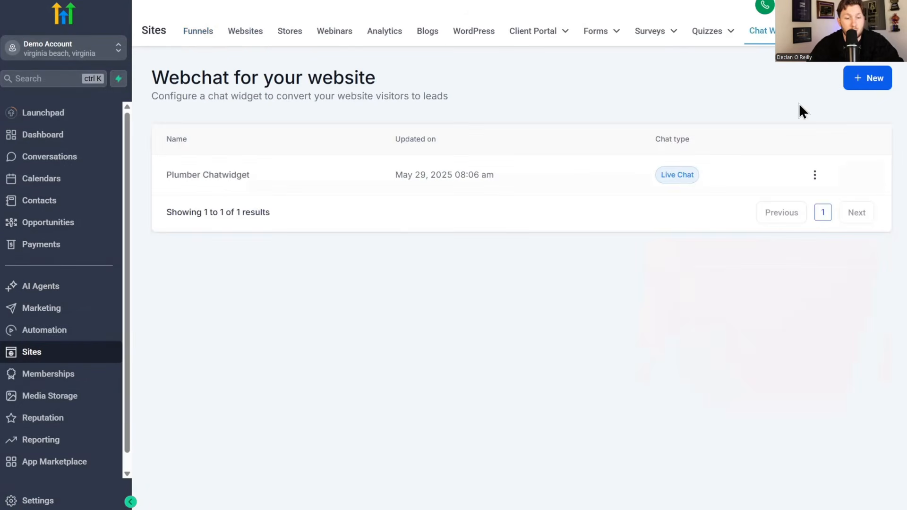
left_click(221, 178)
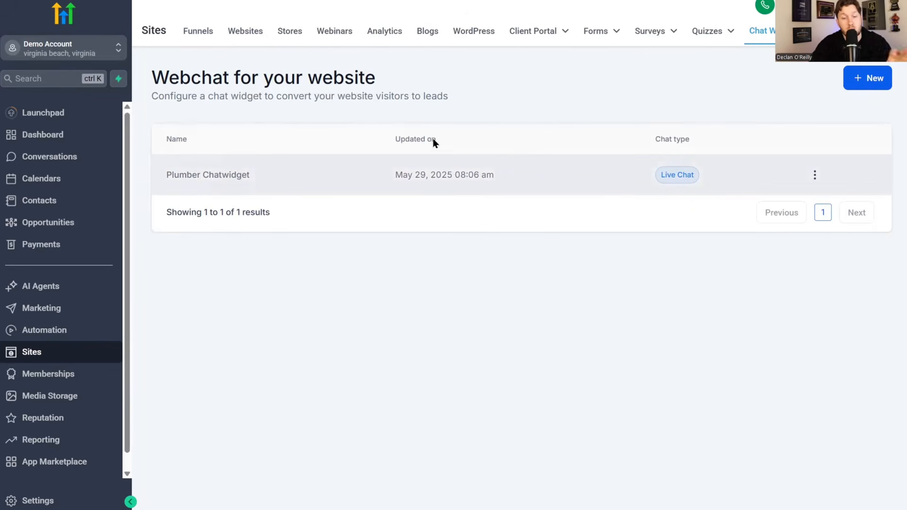
left_click(248, 35)
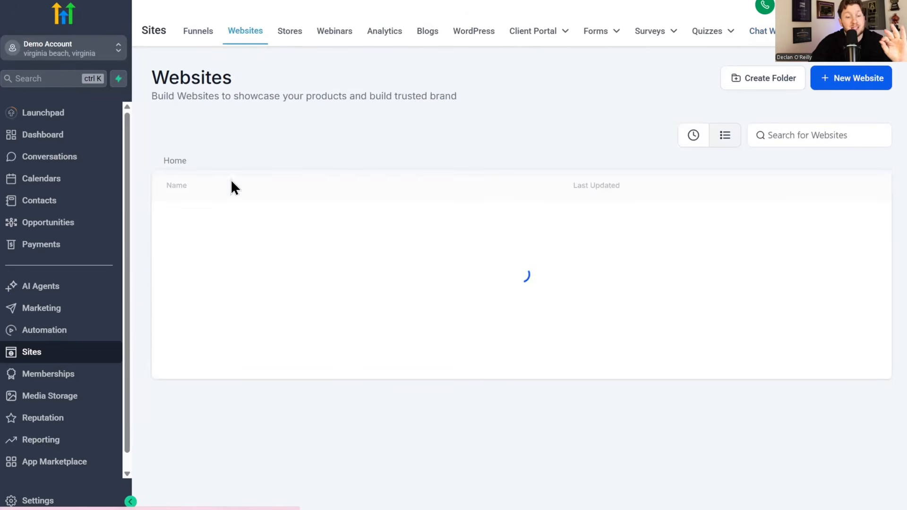
left_click(226, 222)
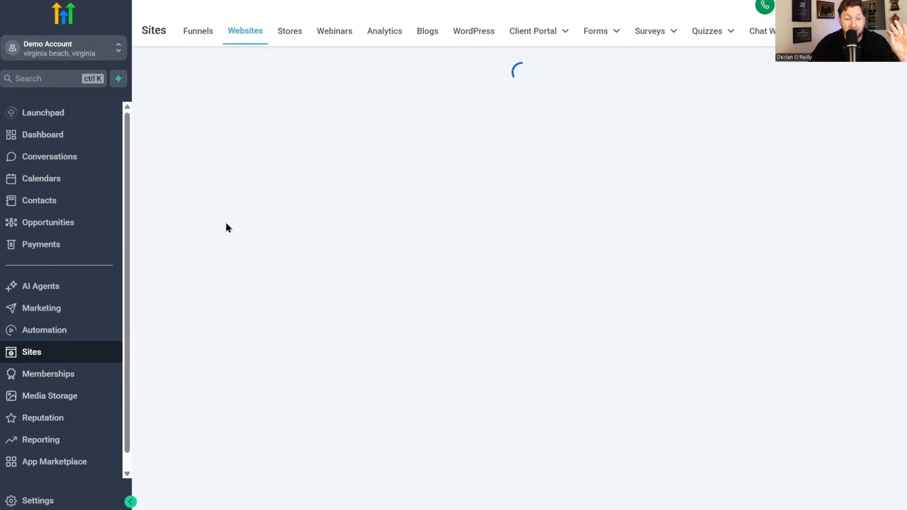
- Attach Plumber Chatwidget in the website settings, save, and test the chat on the live site
left_click(372, 118)
scroll(370, 133, "down", 4)
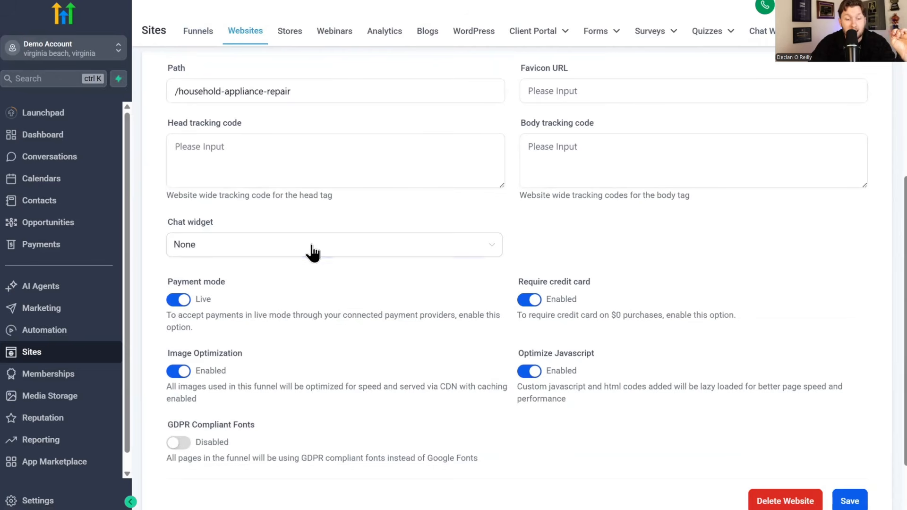
left_click(308, 246)
left_click(295, 293)
scroll(310, 268, "down", 2)
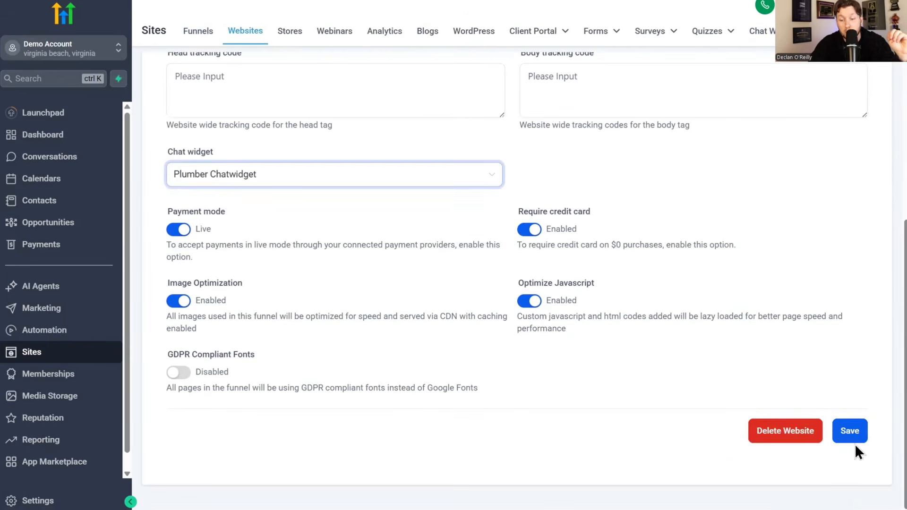
left_click(849, 431)
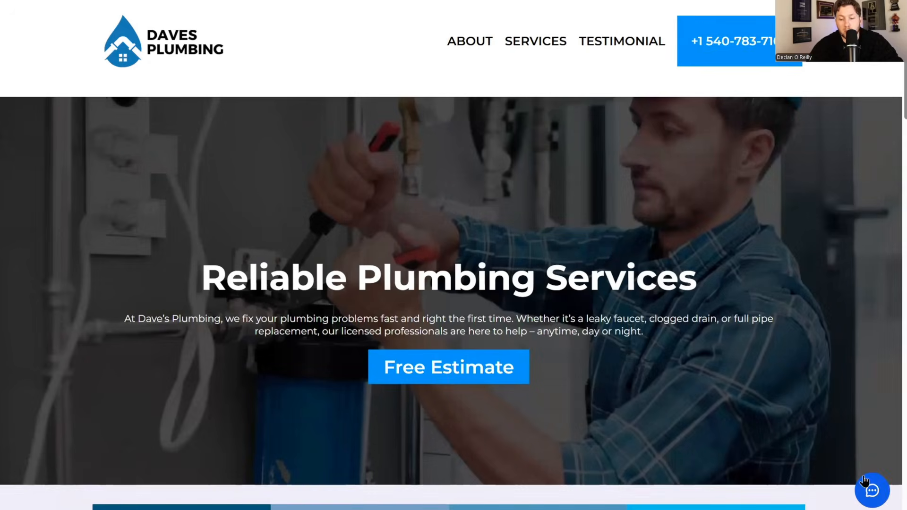
left_click(871, 489)
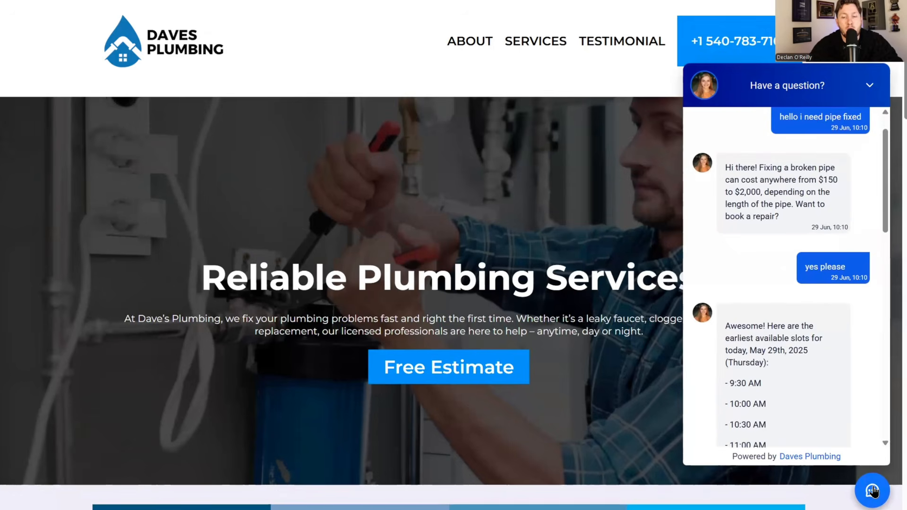
left_click(871, 489)
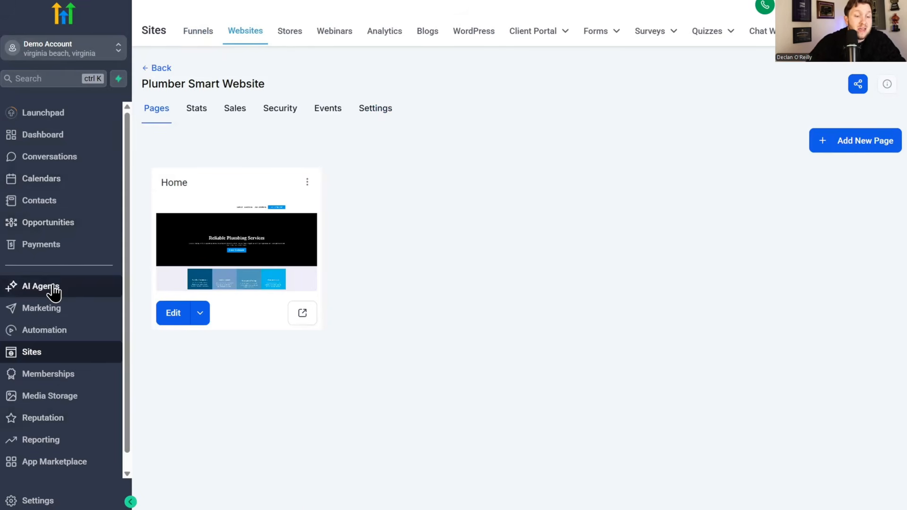
- Review the Conversation AI bot Mary's settings and cancel without saving
left_click(52, 289)
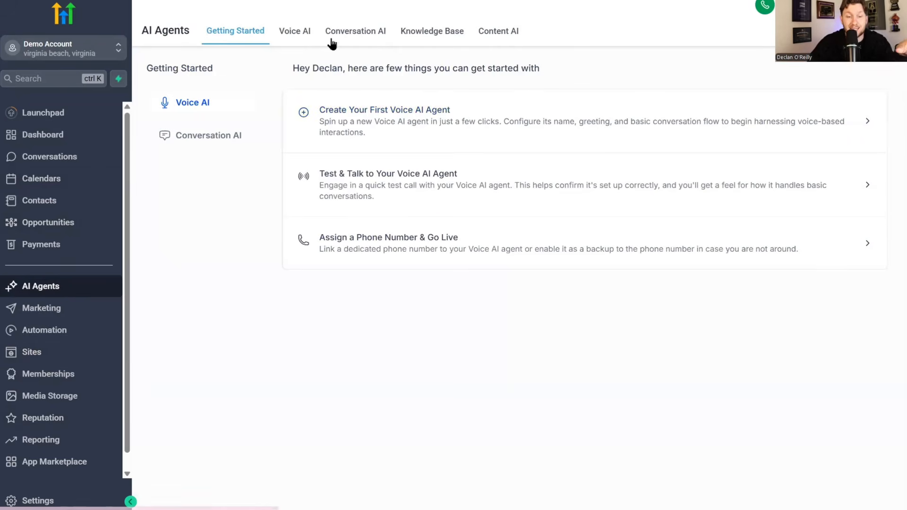
left_click(357, 34)
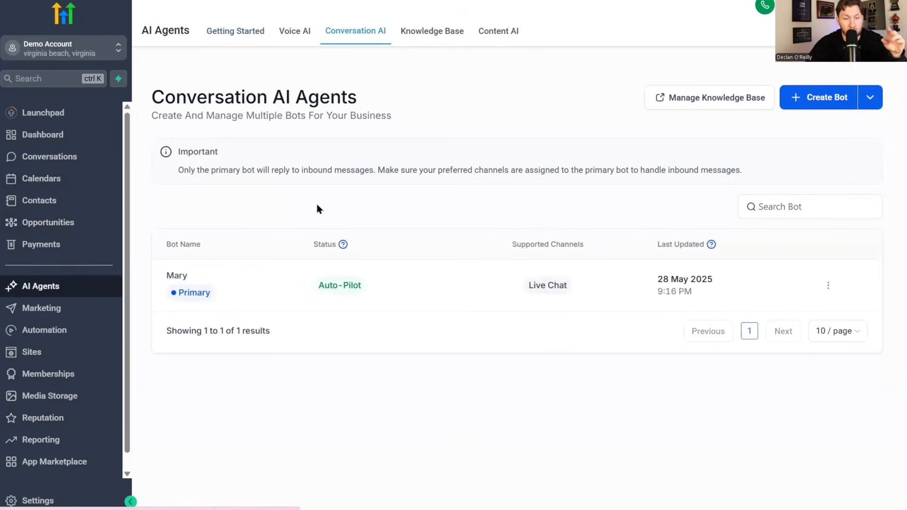
left_click(177, 278)
scroll(288, 281, "down", 3)
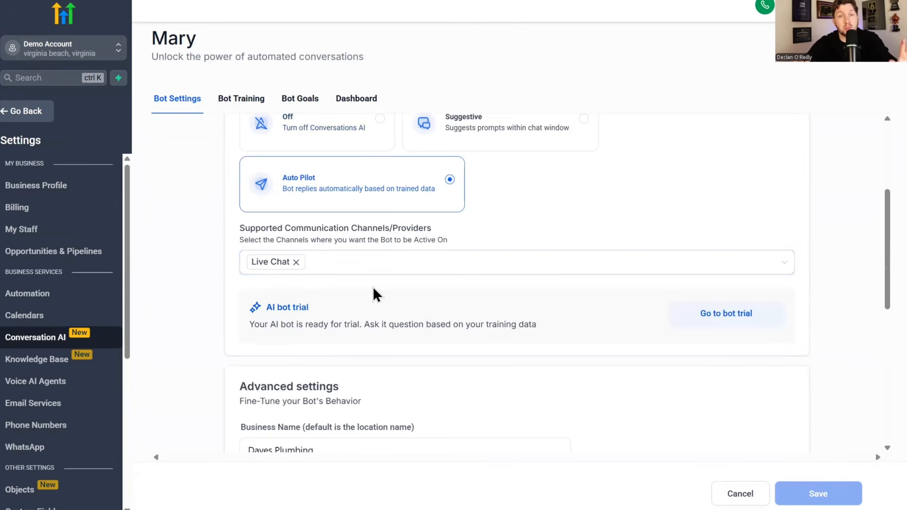
scroll(391, 313, "down", 5)
scroll(475, 311, "up", 10)
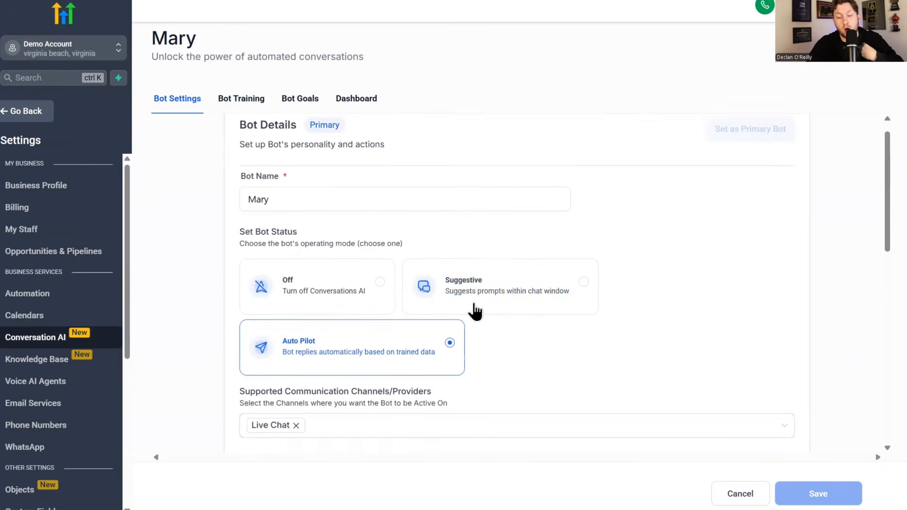
scroll(425, 294, "down", 4)
scroll(321, 236, "up", 5)
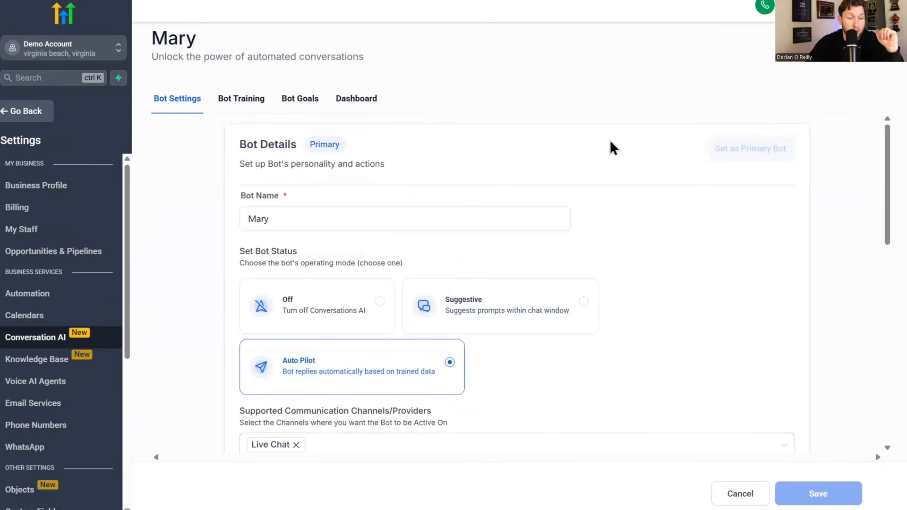
left_click(742, 492)
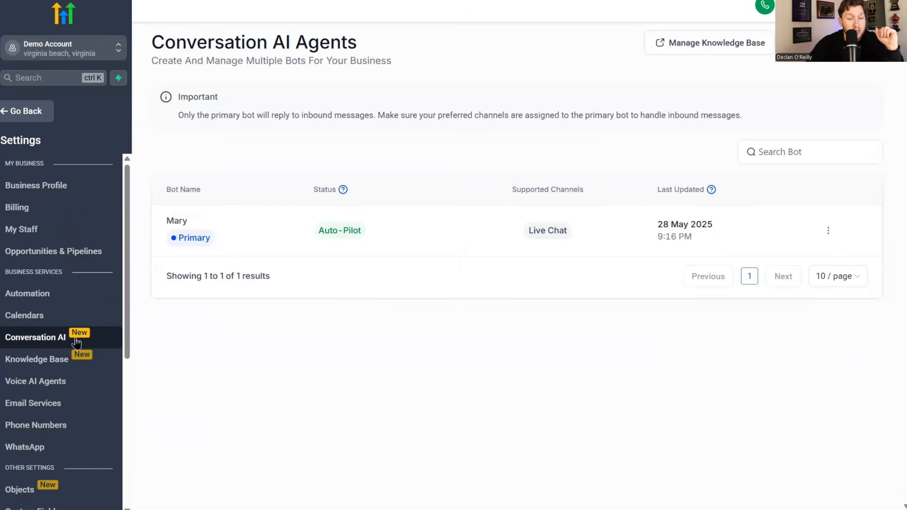
- Open voice agent Mary's Phone & Availability settings to see her assigned number
left_click(27, 383)
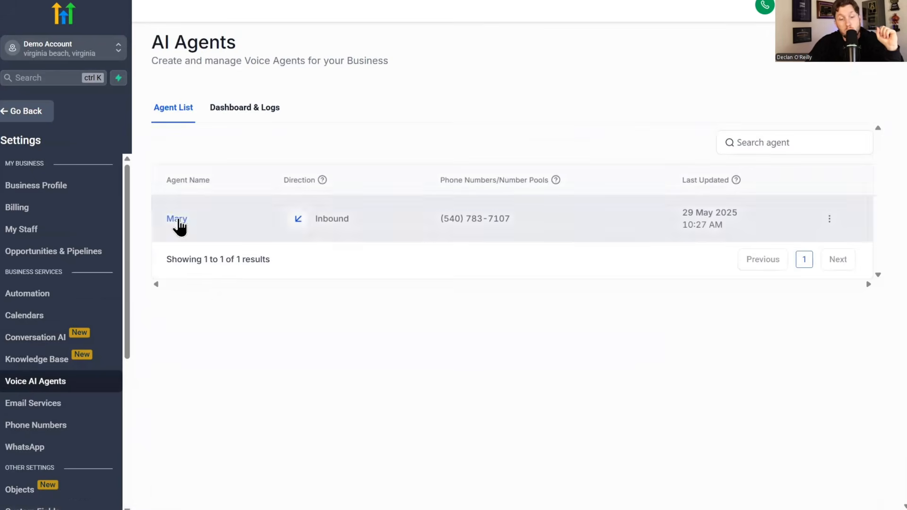
left_click(179, 219)
left_click(384, 247)
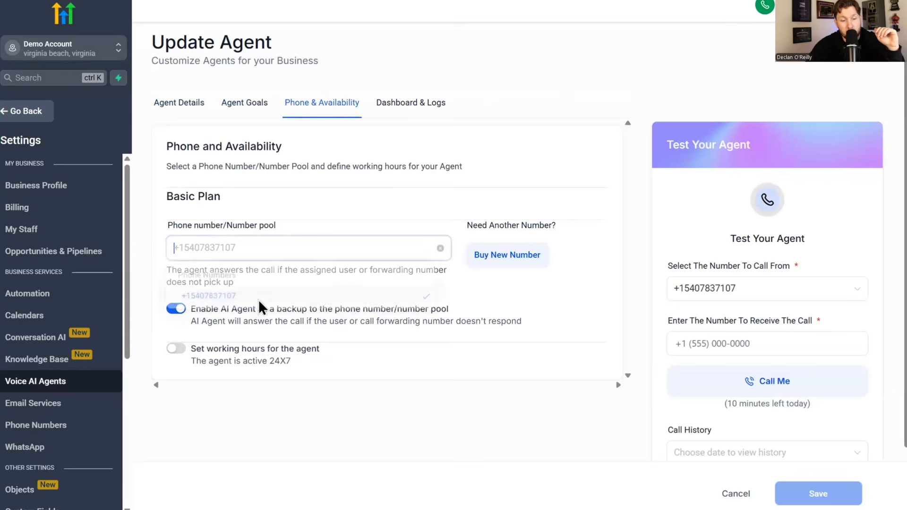
- Look through the Buy your Number dialog and its search filters, then close it
left_click(520, 248)
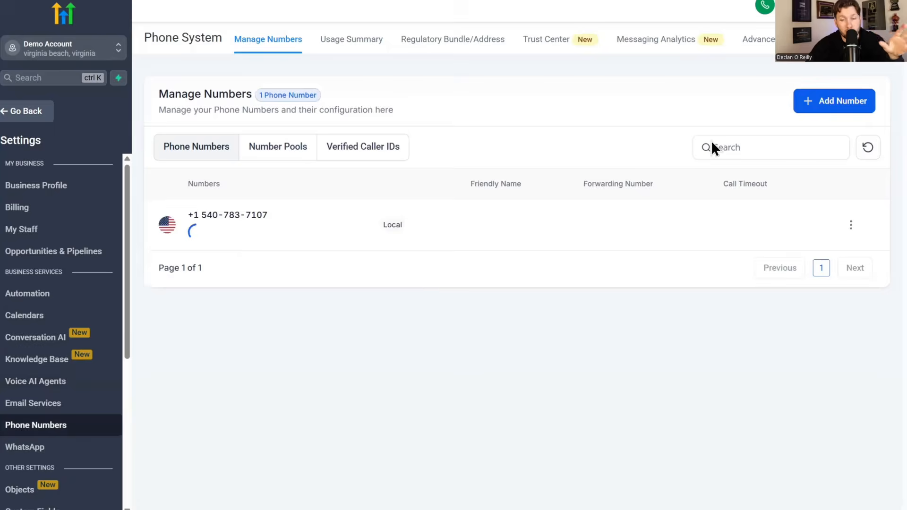
left_click(841, 173)
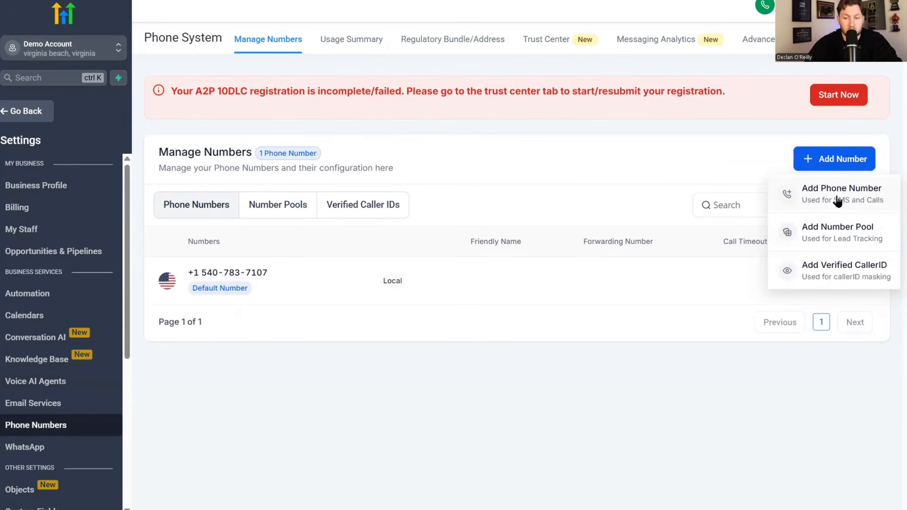
left_click(836, 196)
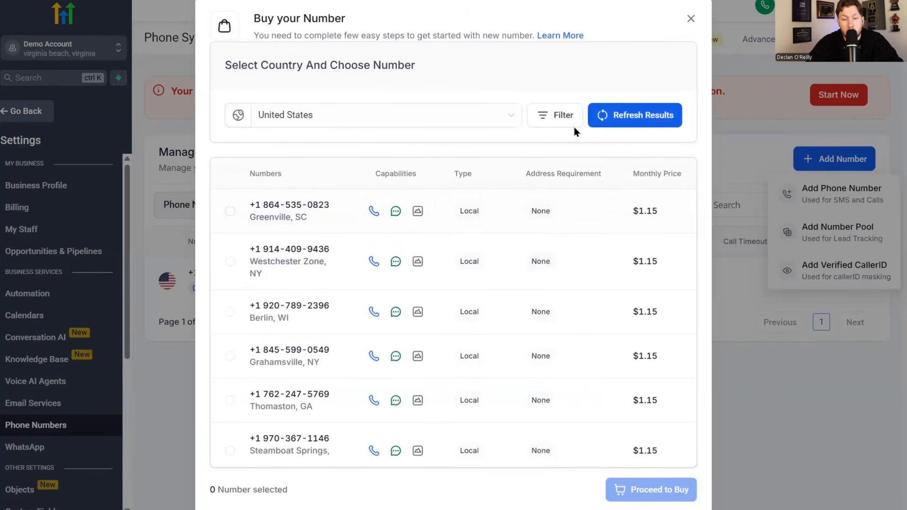
left_click(570, 123)
left_click(449, 81)
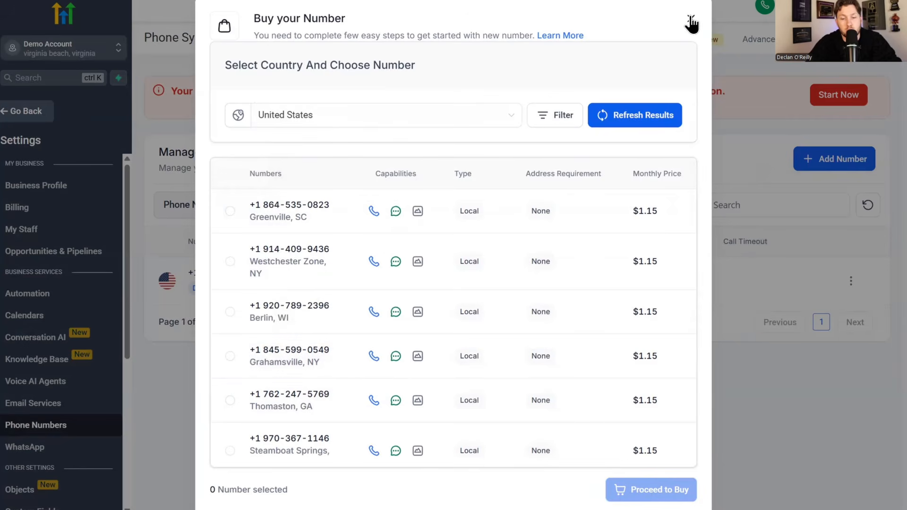
left_click(57, 383)
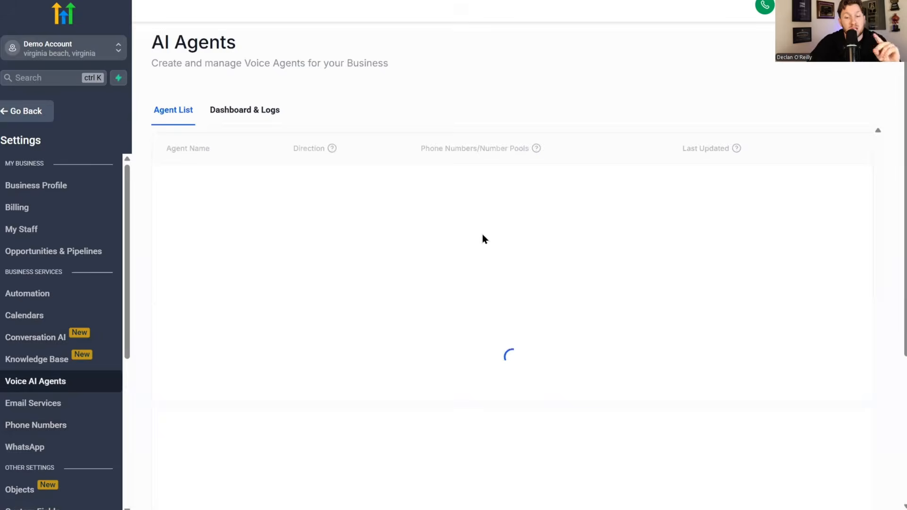
left_click_drag(513, 221, 439, 221)
right_click(457, 214)
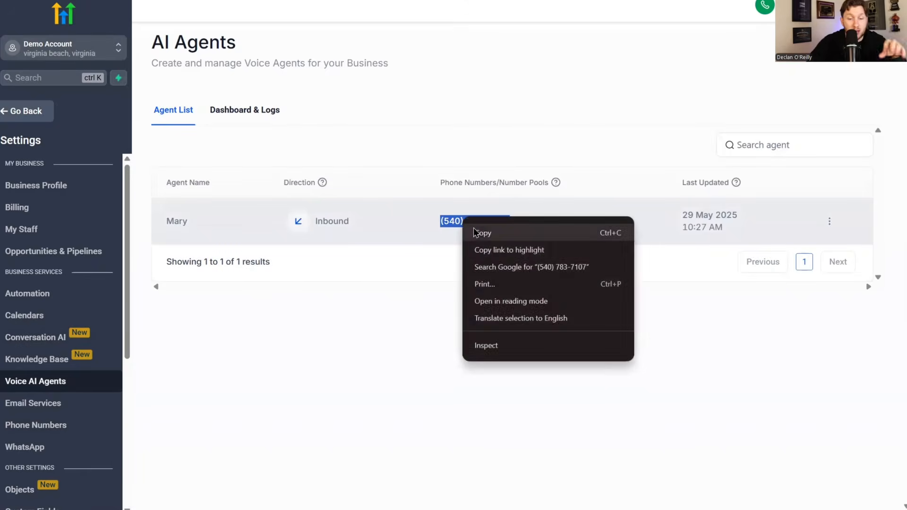
left_click(477, 233)
left_click(29, 114)
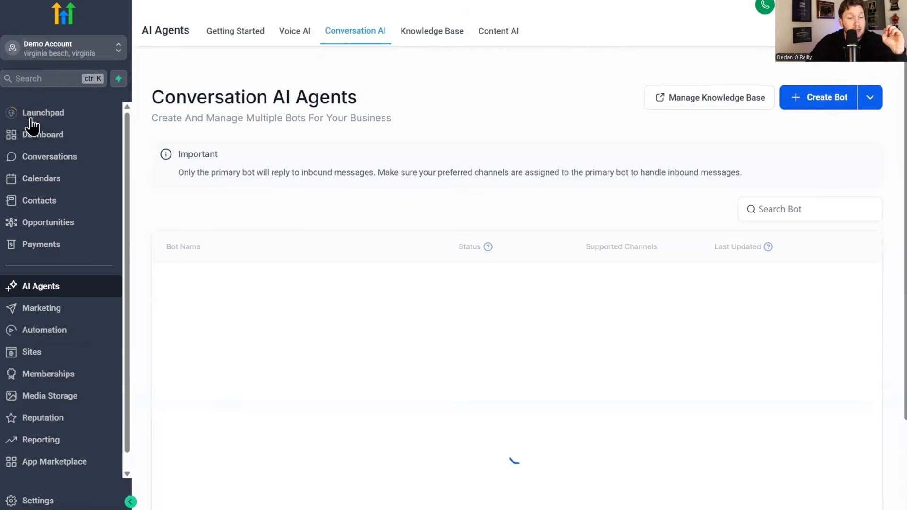
- Open the Plumber Smart Website's Home page in the page builder
left_click(59, 358)
left_click(243, 32)
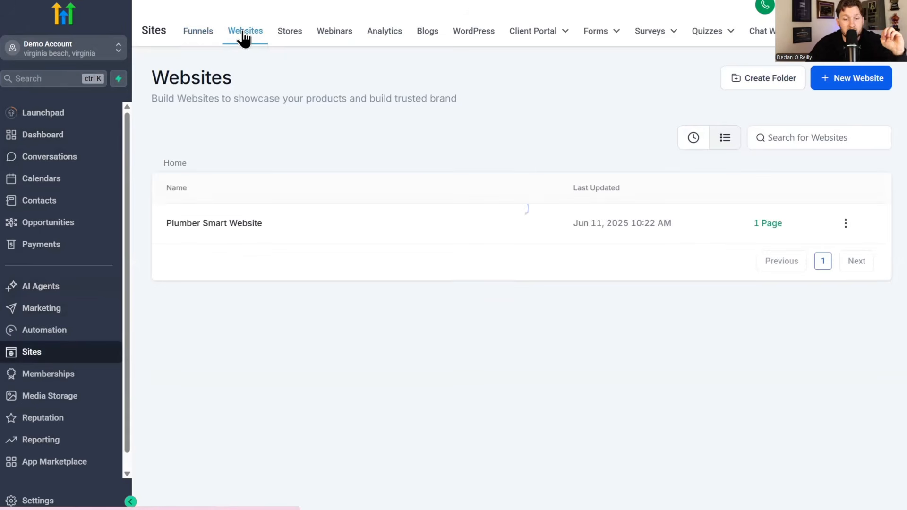
left_click(255, 221)
left_click(200, 313)
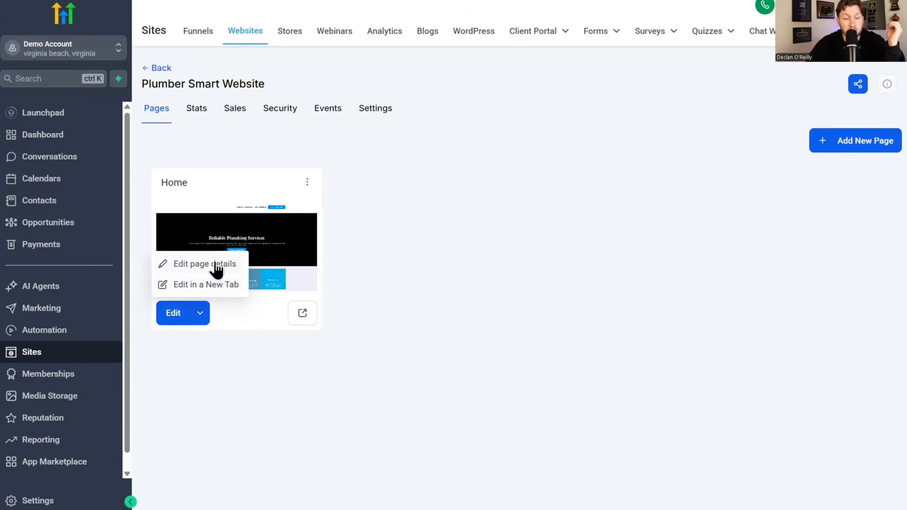
left_click(217, 282)
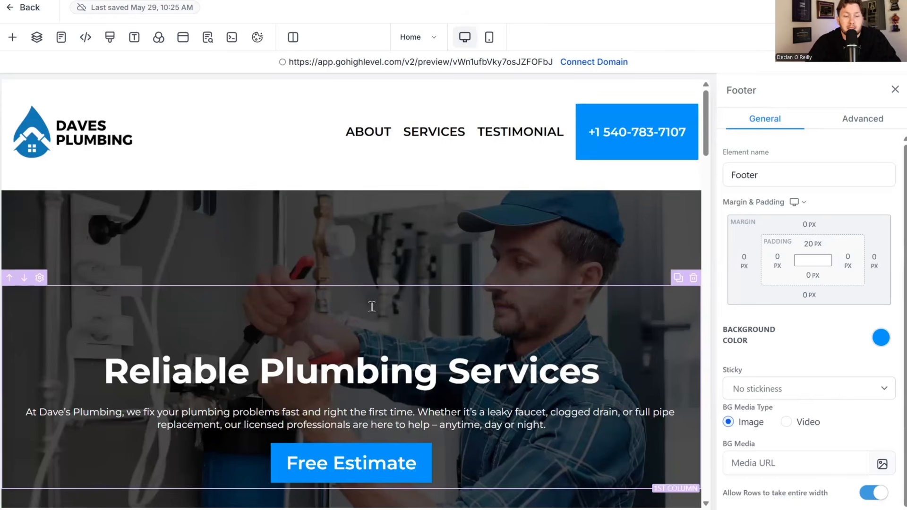
- Check that the header phone number button still links to a phone call
scroll(372, 307, "down", 3)
scroll(378, 311, "down", 1)
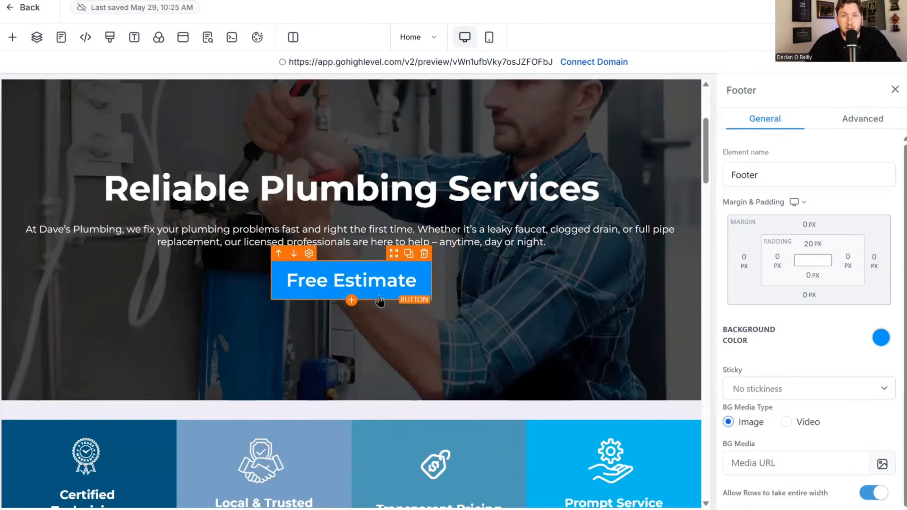
scroll(399, 303, "down", 5)
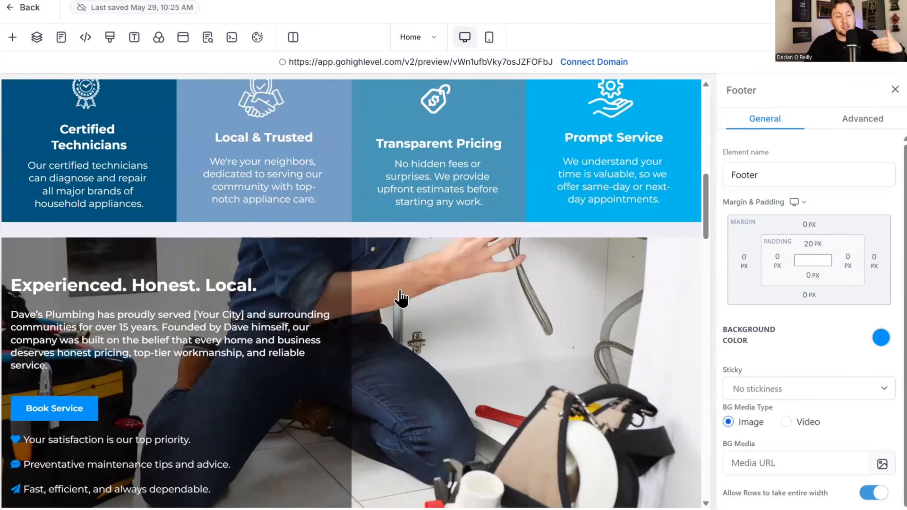
scroll(402, 292, "down", 4)
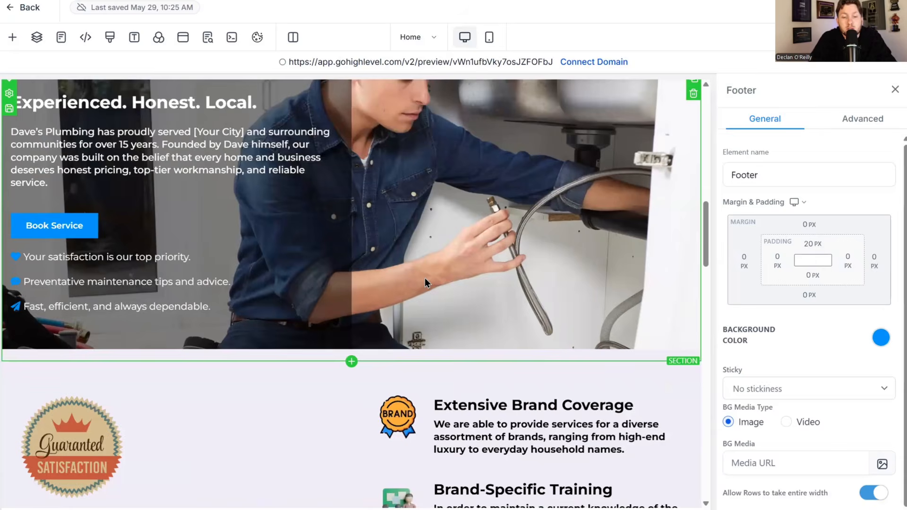
scroll(424, 279, "down", 1)
scroll(421, 265, "down", 6)
scroll(473, 226, "down", 5)
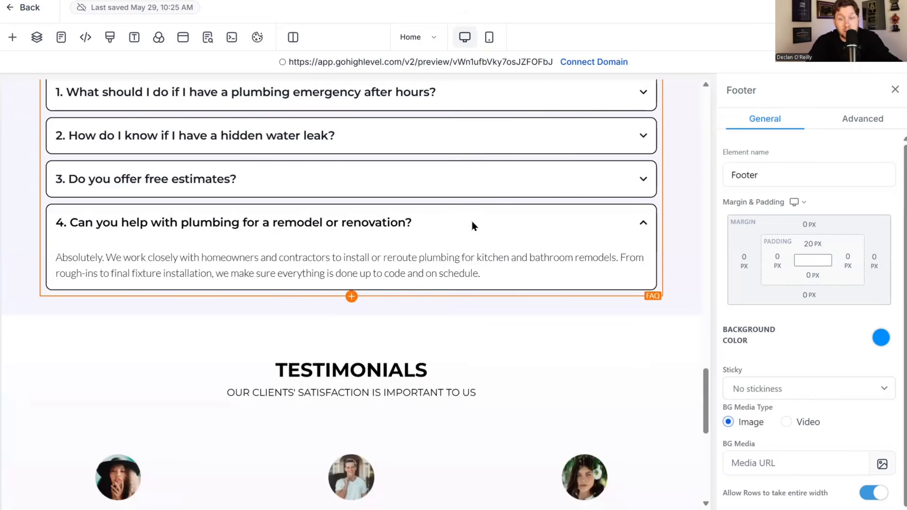
scroll(473, 247, "up", 20)
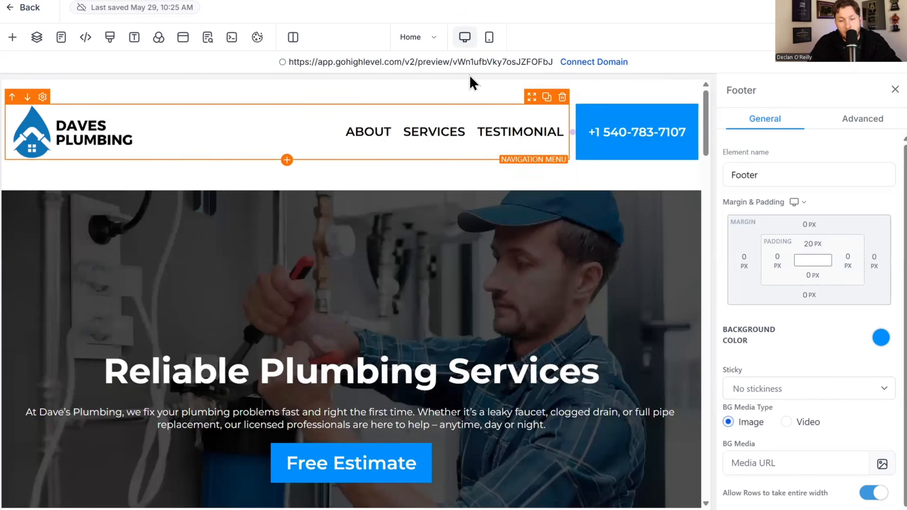
left_click(644, 134)
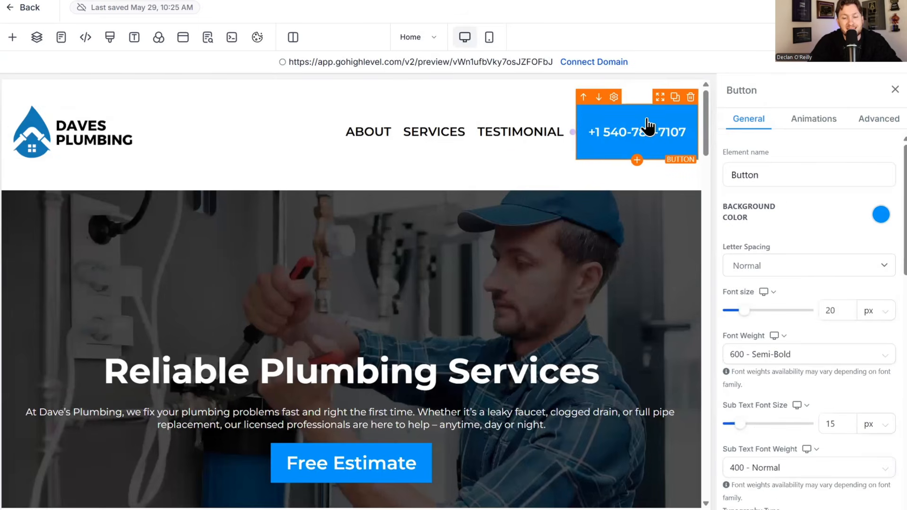
scroll(837, 236, "down", 3)
scroll(837, 236, "down", 8)
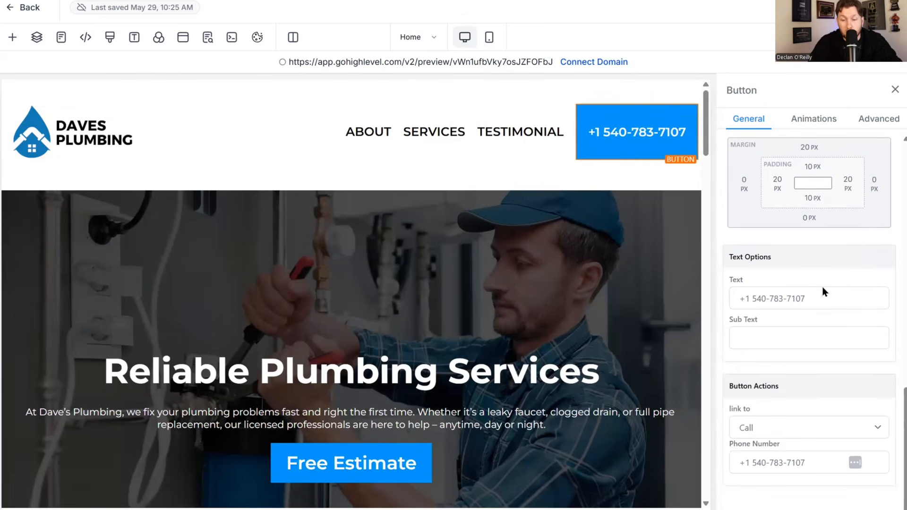
left_click(774, 304)
left_click(765, 429)
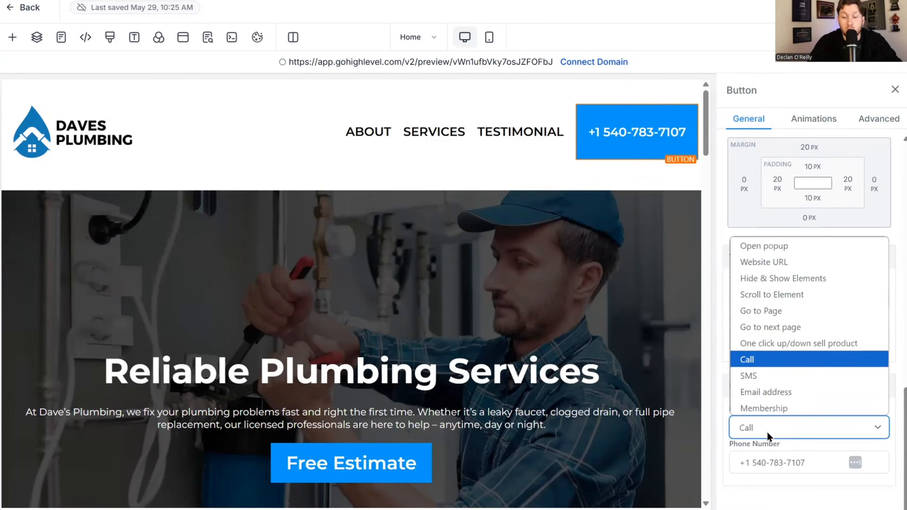
left_click(764, 365)
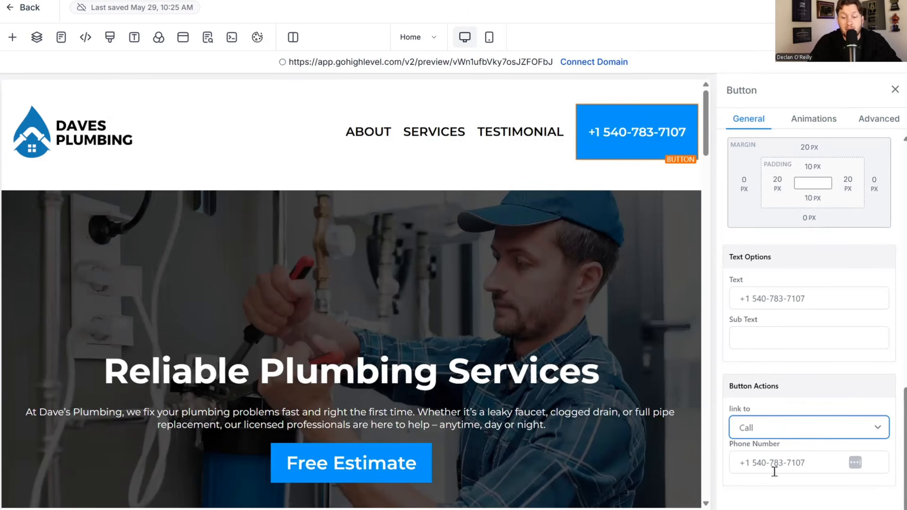
- Exit the page builder back to the Websites list
scroll(809, 321, "up", 7)
scroll(664, 279, "down", 10)
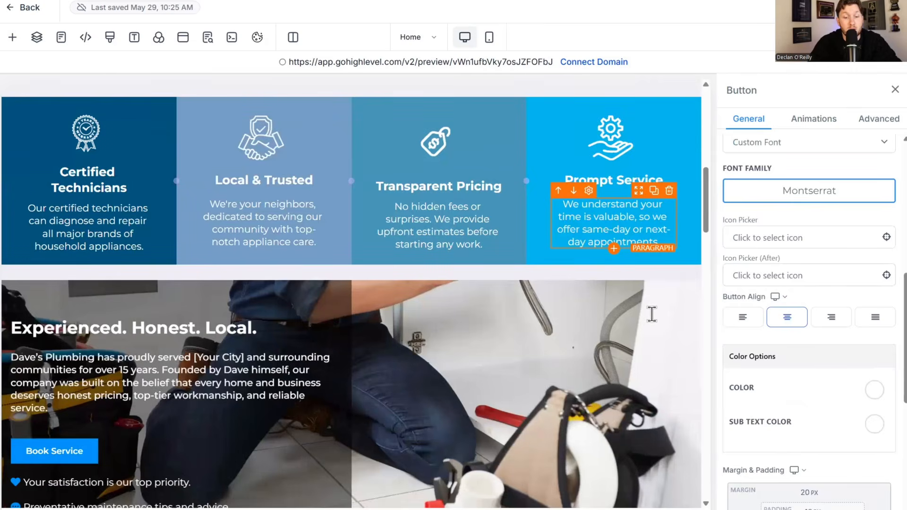
scroll(652, 314, "up", 10)
scroll(373, 330, "down", 4)
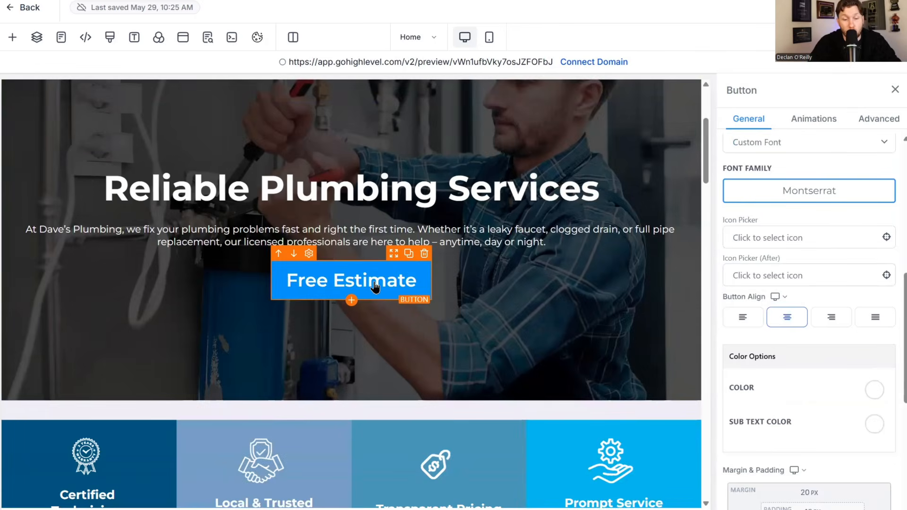
scroll(547, 151, "up", 4)
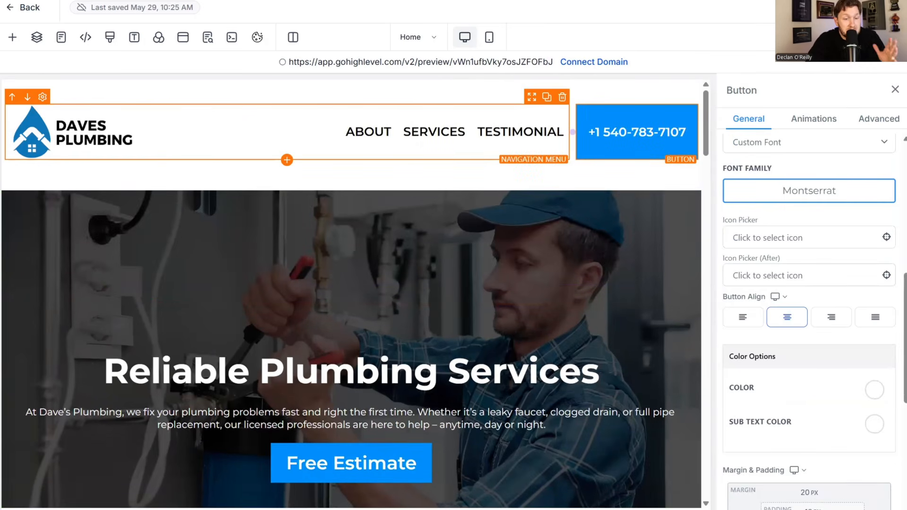
left_click(41, 7)
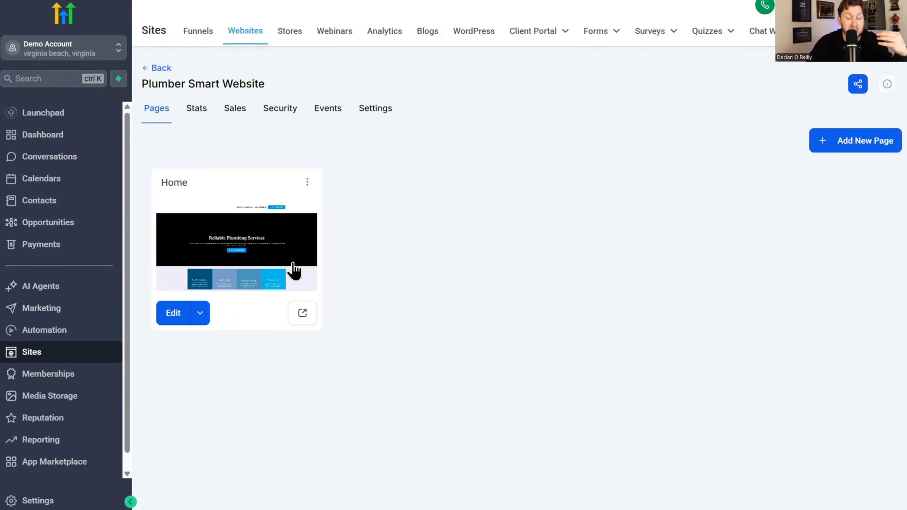
left_click(376, 109)
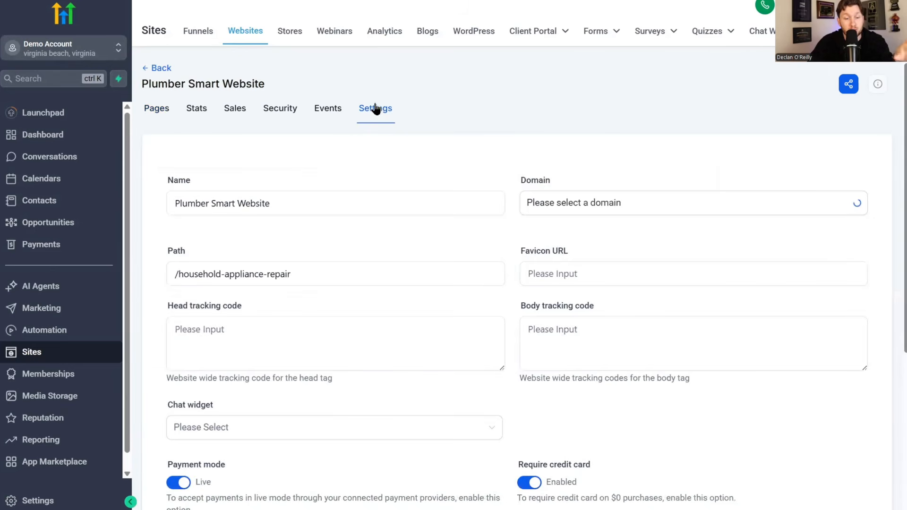
left_click(571, 206)
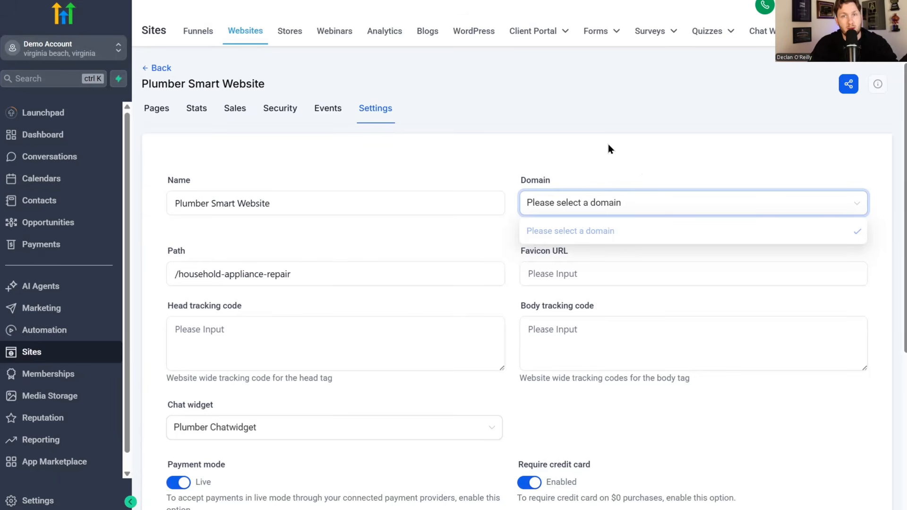
left_click(633, 152)
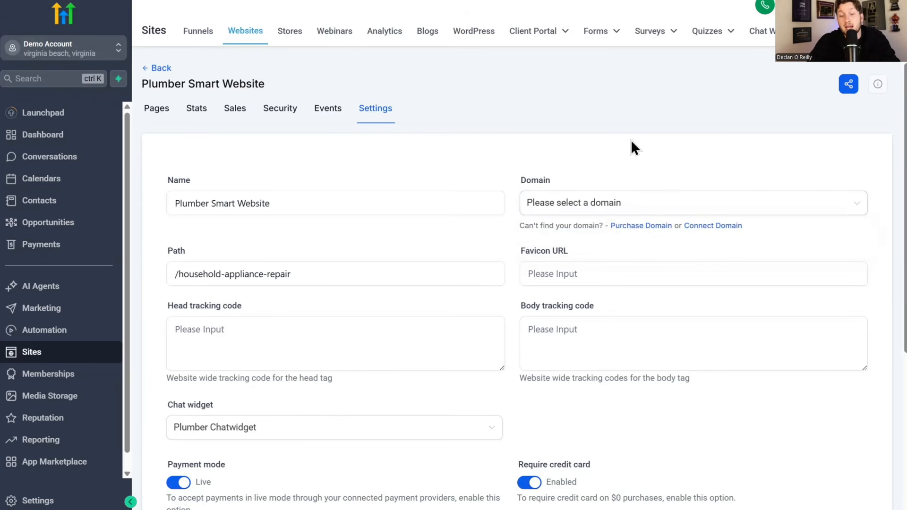
left_click(620, 212)
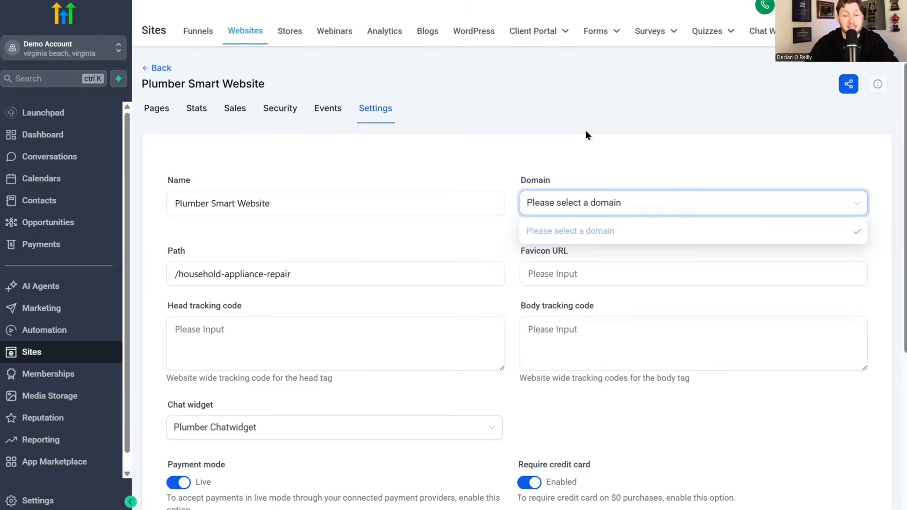
left_click(159, 109)
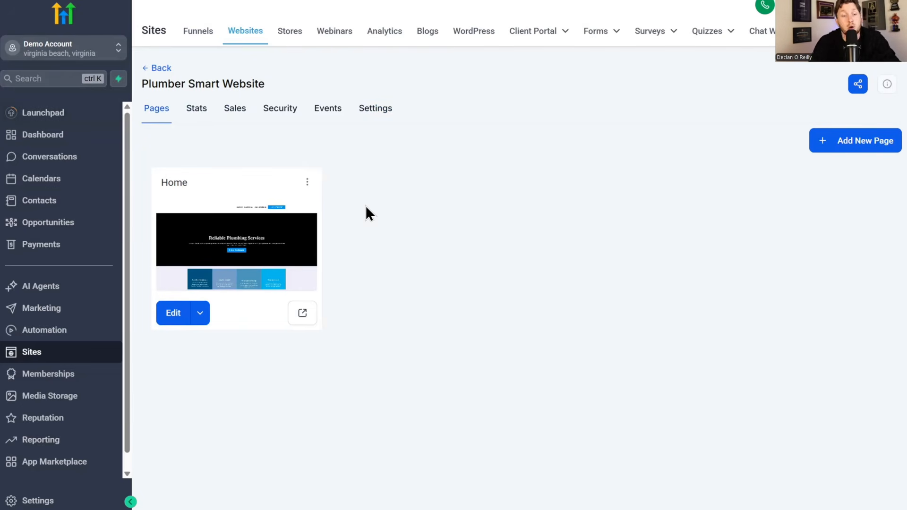
- Check the Voice and Conversation AI agent lists, then open the plumbing site's chat window
left_click(100, 307)
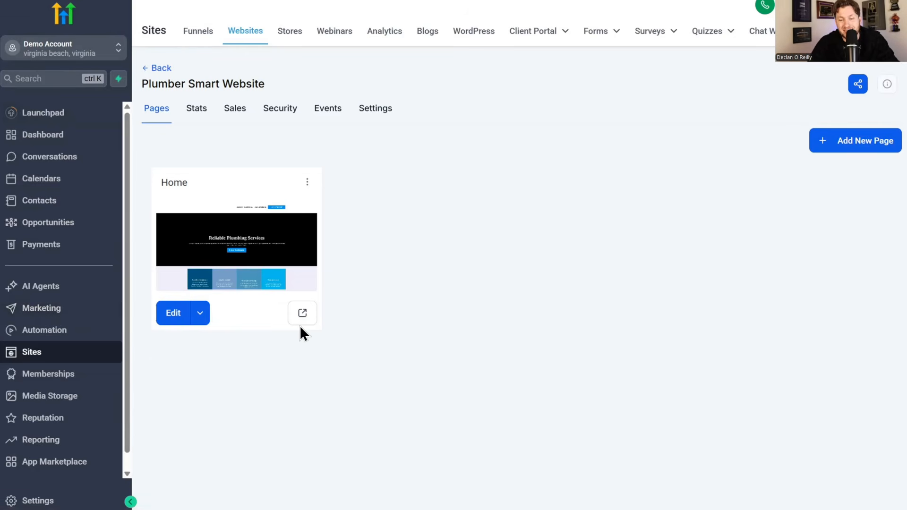
left_click(61, 288)
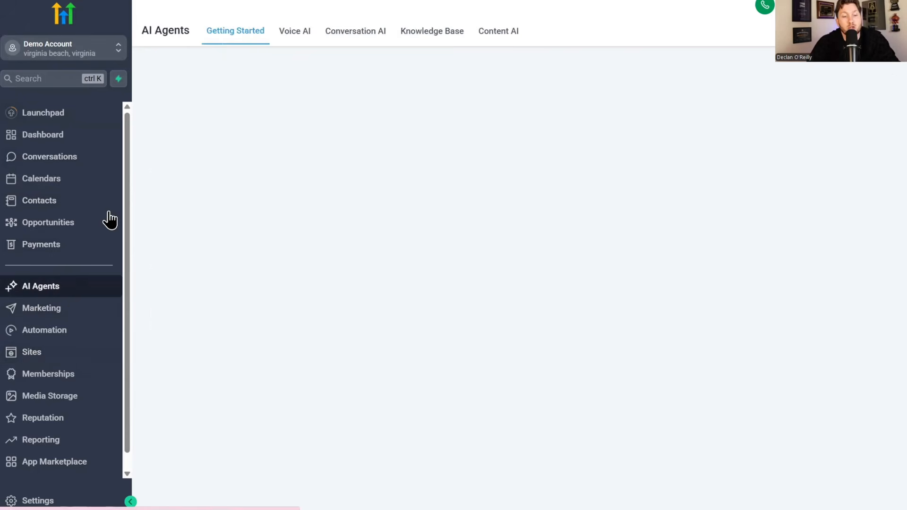
left_click(302, 31)
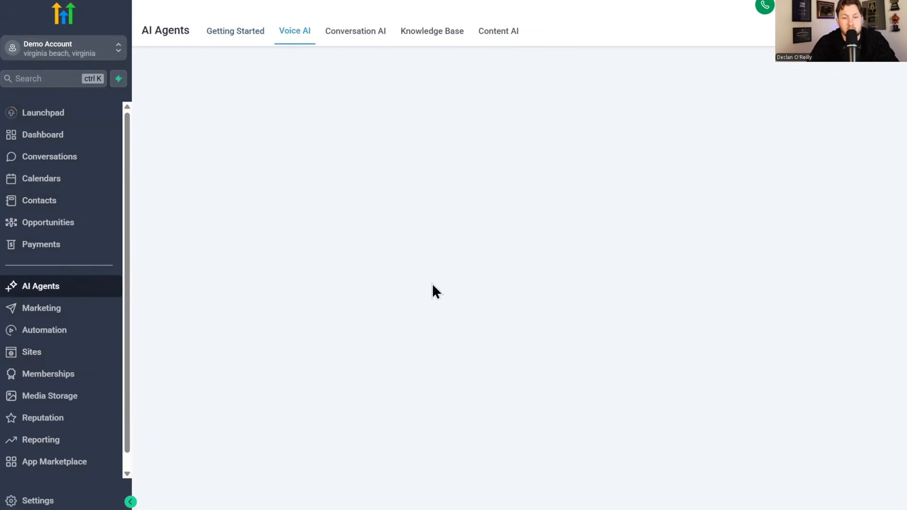
left_click(384, 30)
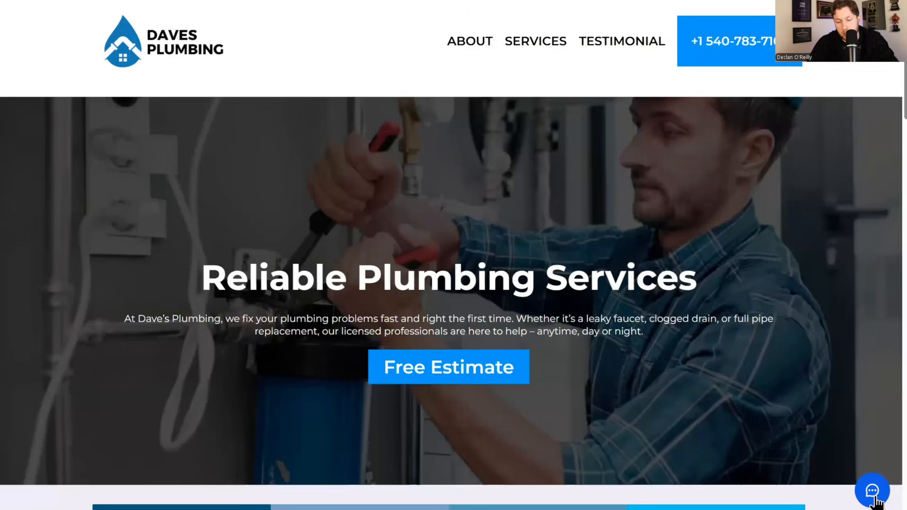
left_click(874, 496)
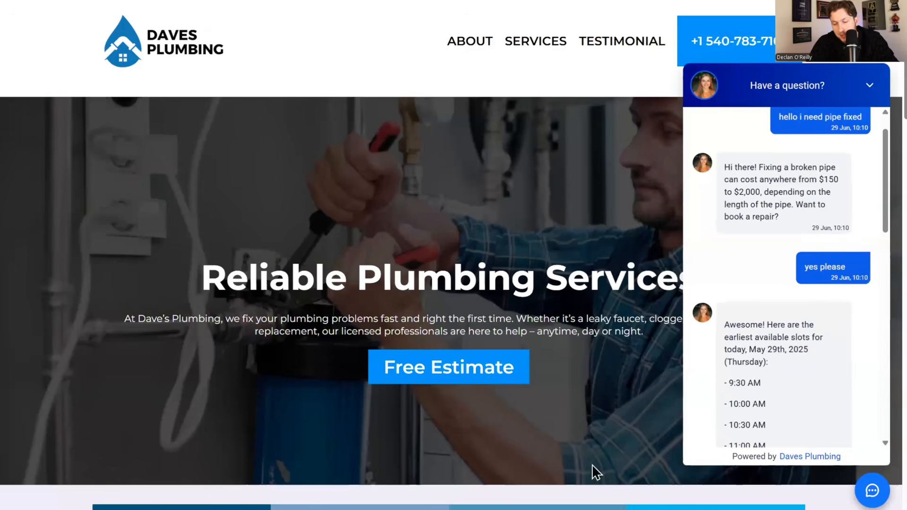
- Send 'hello' through the Dave's Plumbing chat widget, then close the chat panel
left_click(876, 86)
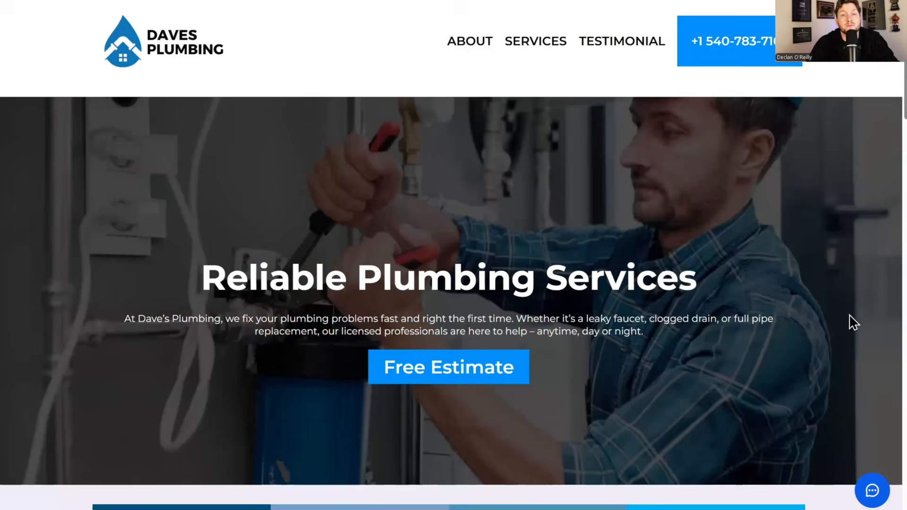
left_click(872, 489)
left_click(757, 423)
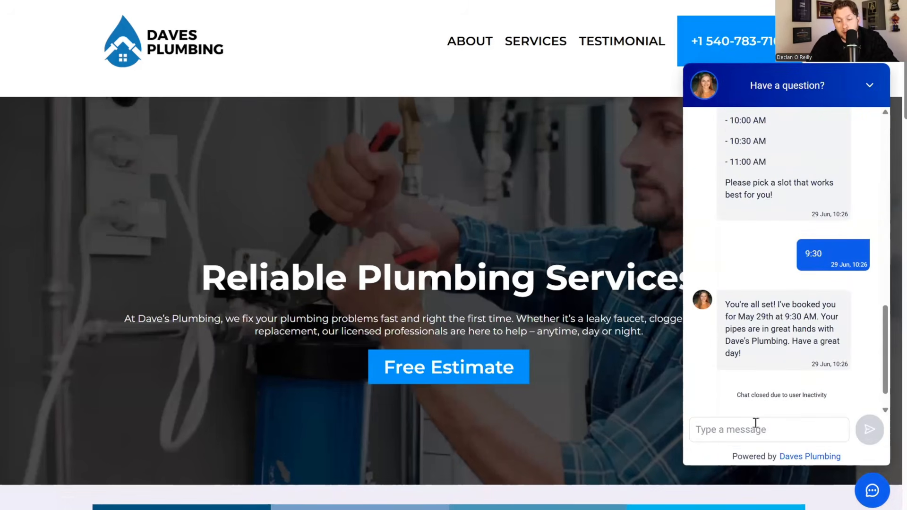
type("hello")
key("Return")
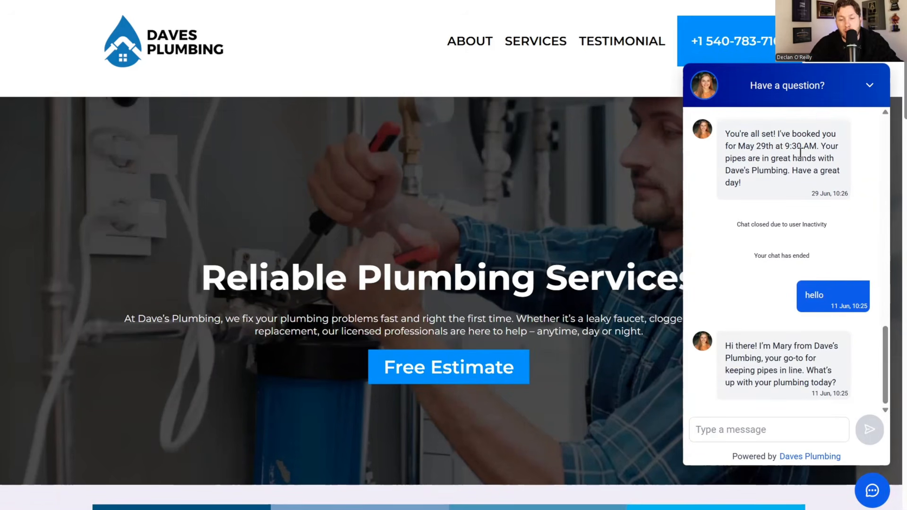
left_click(745, 104)
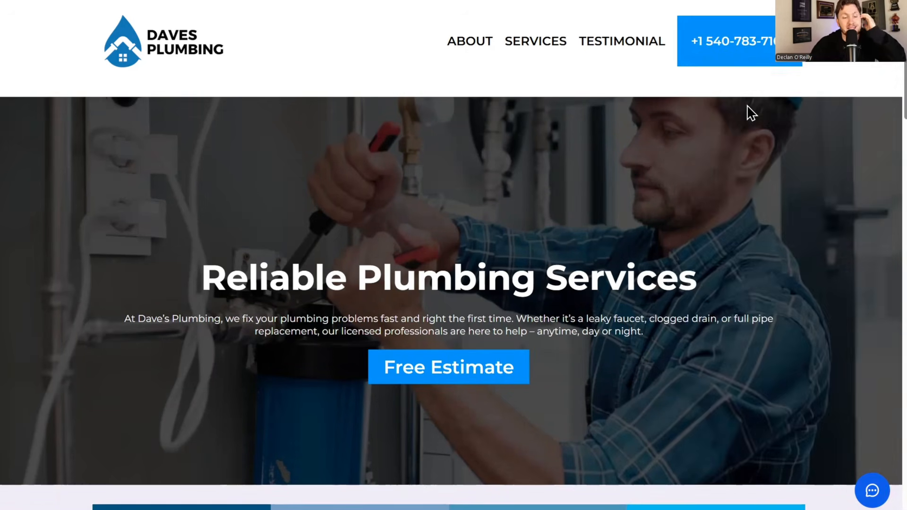
- Scroll through the Dave's Plumbing page to review its content
scroll(431, 202, "down", 1)
scroll(437, 189, "down", 5)
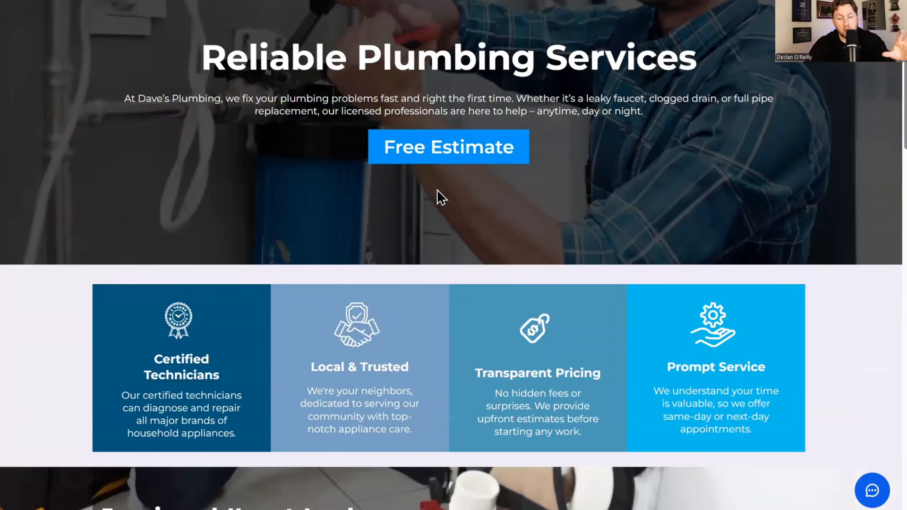
scroll(437, 189, "down", 8)
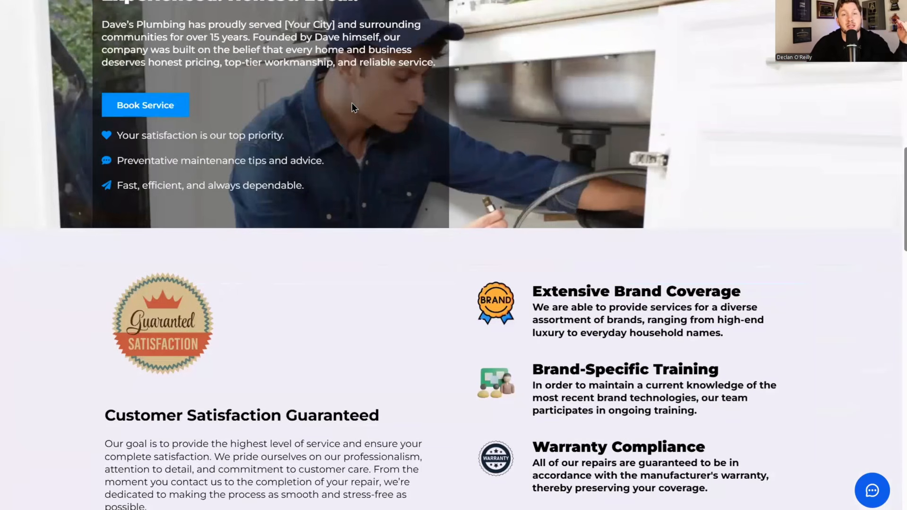
scroll(351, 103, "down", 10)
scroll(354, 109, "down", 10)
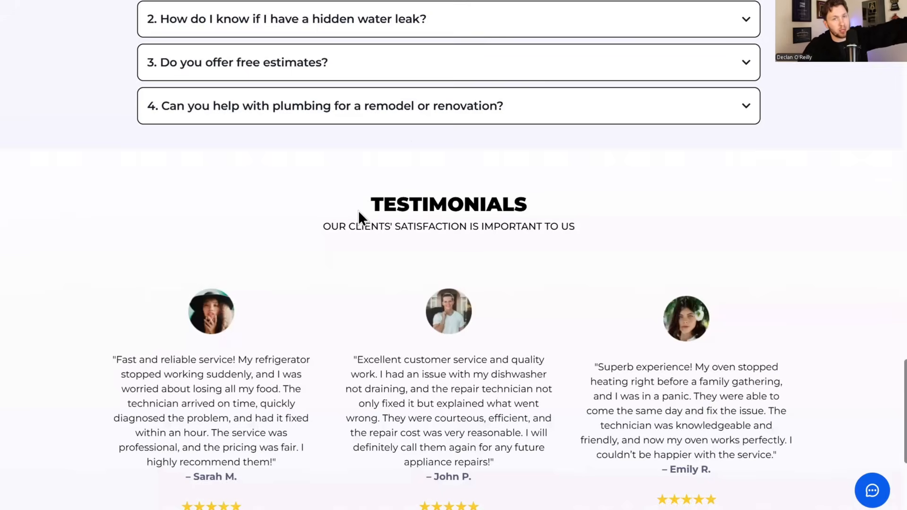
scroll(358, 211, "up", 10)
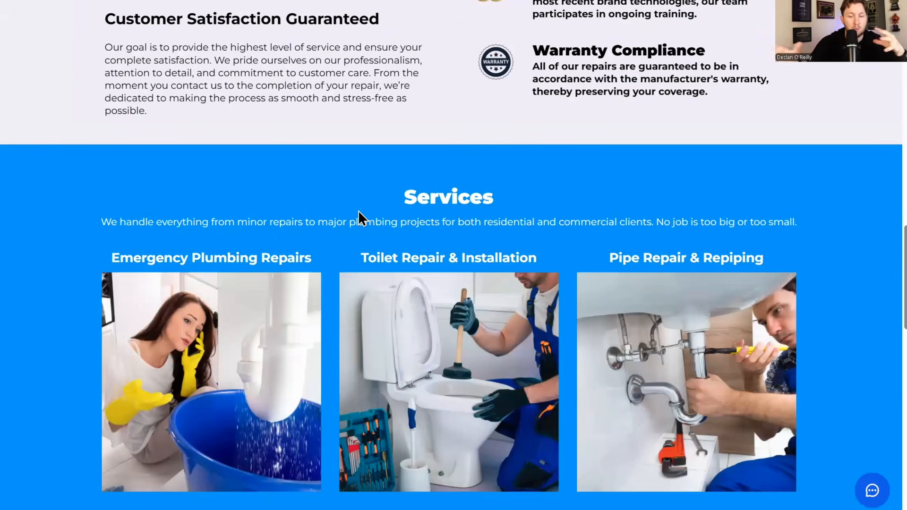
scroll(355, 170, "up", 15)
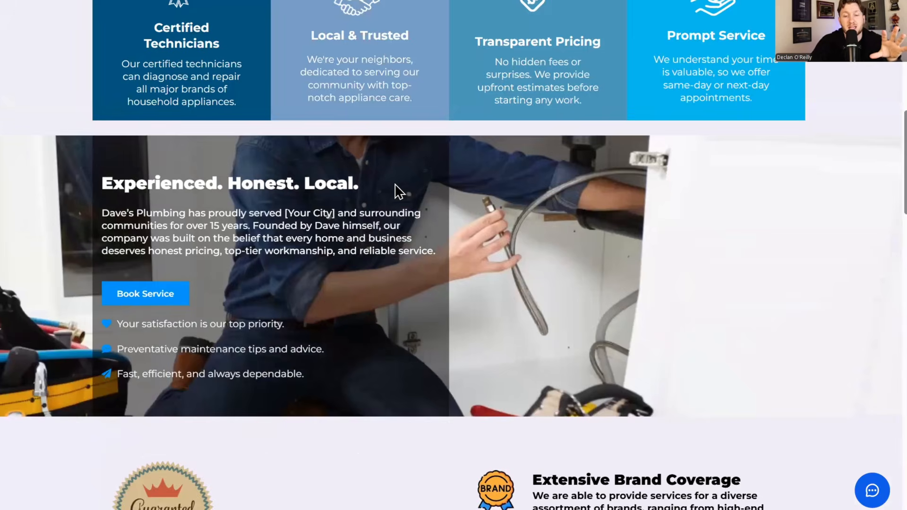
scroll(425, 141, "down", 3)
scroll(426, 142, "up", 3)
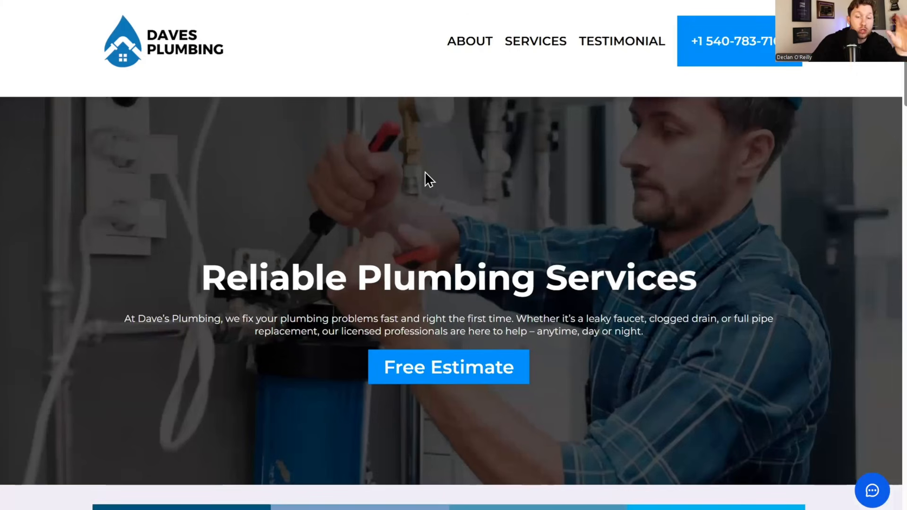
scroll(435, 149, "down", 5)
scroll(435, 146, "down", 10)
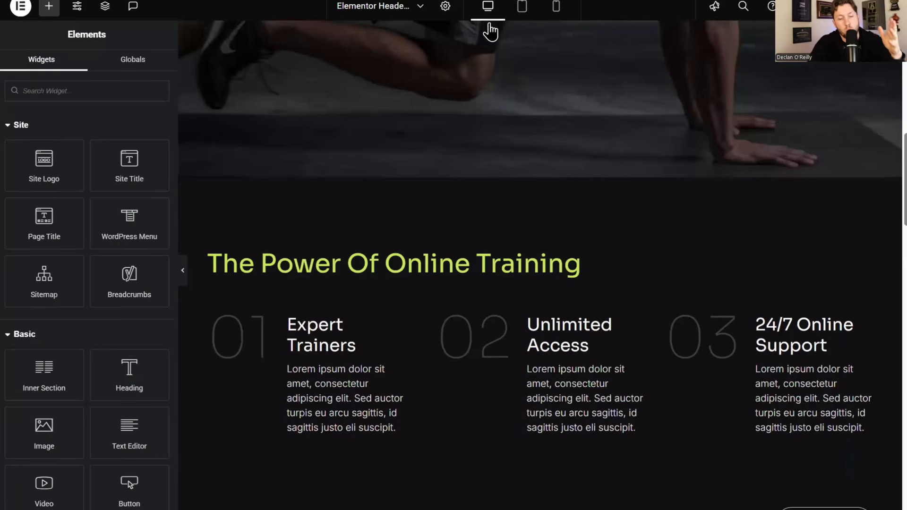
scroll(571, 196, "up", 4)
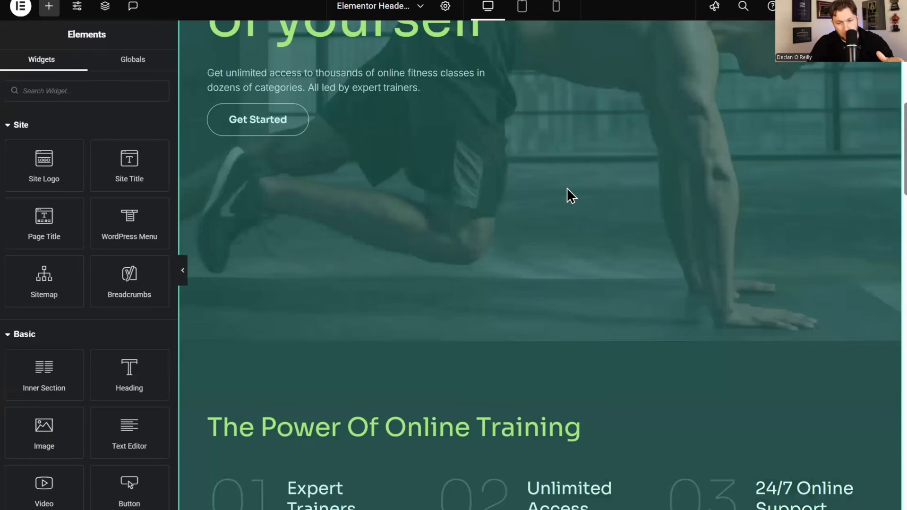
scroll(555, 139, "up", 5)
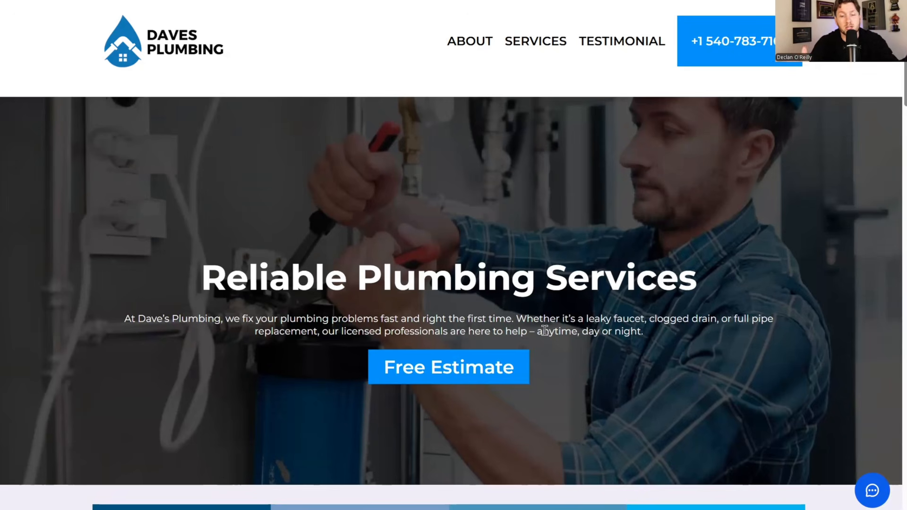
scroll(614, 185, "down", 8)
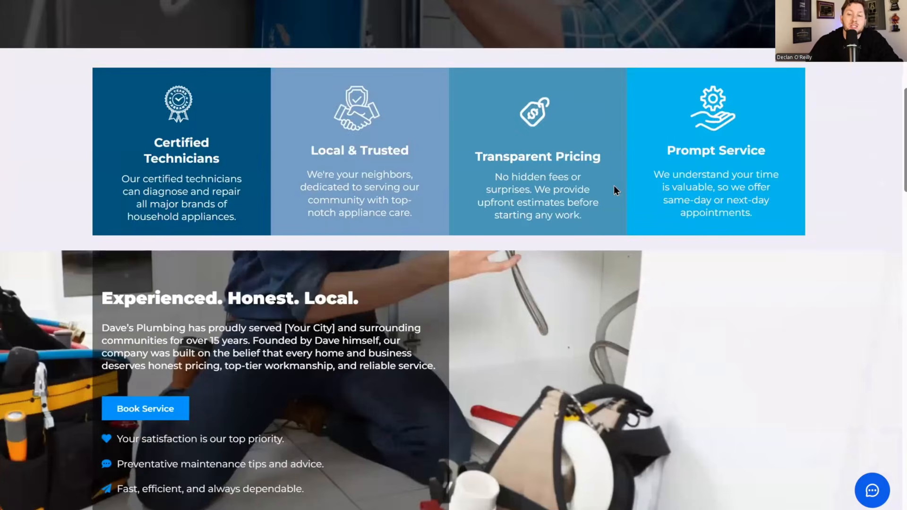
scroll(585, 175, "up", 8)
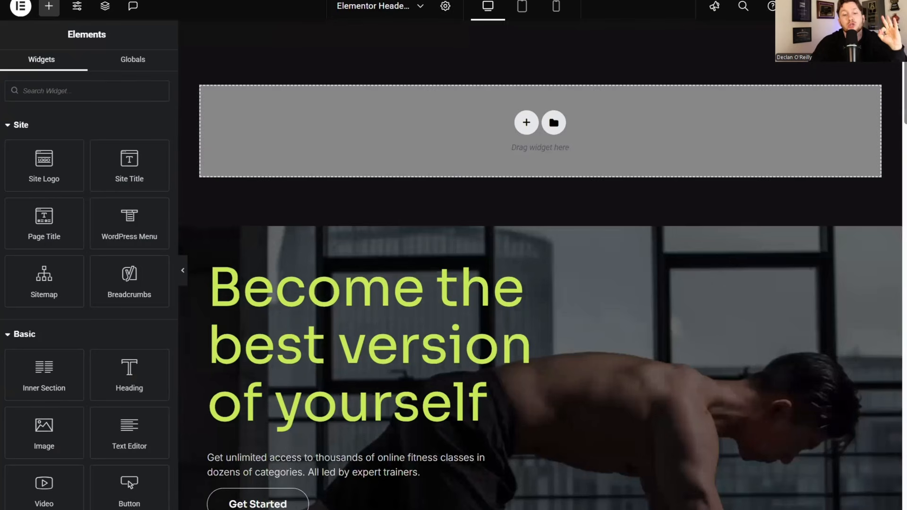
scroll(544, 151, "down", 10)
scroll(545, 152, "up", 10)
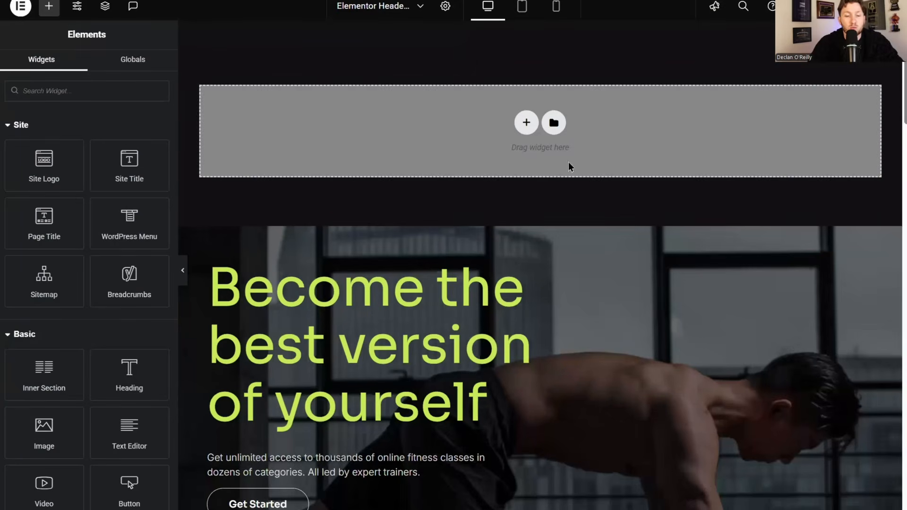
- Go to Sites, show the Chat Widget list, and open Plumber Chatwidget in its editor
scroll(425, 215, "down", 4)
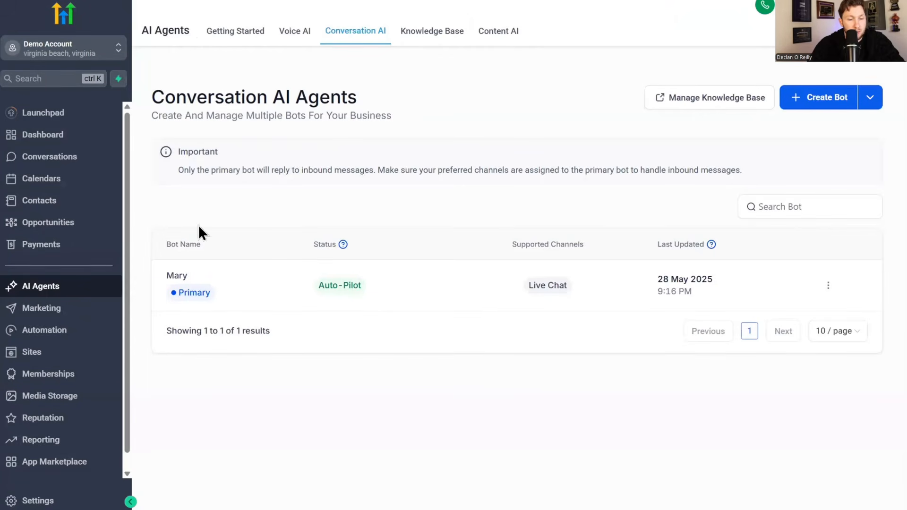
left_click(50, 354)
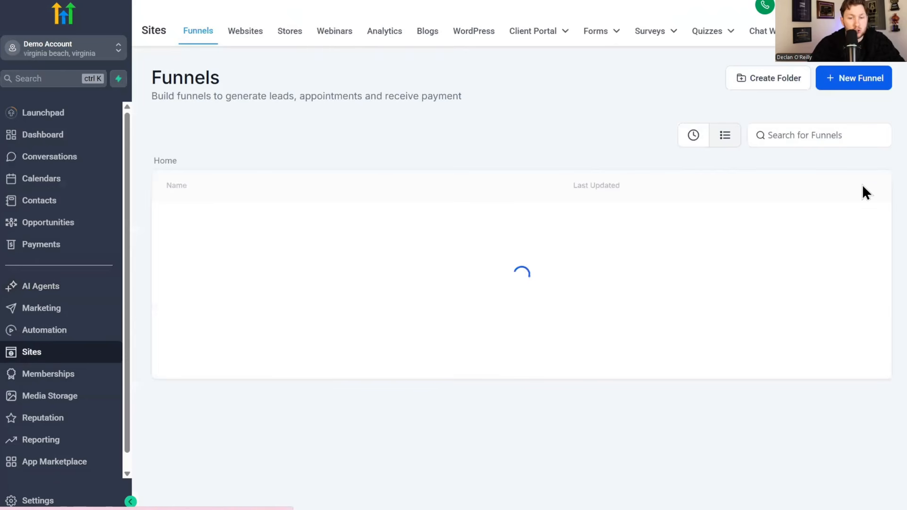
left_click(765, 29)
left_click(234, 176)
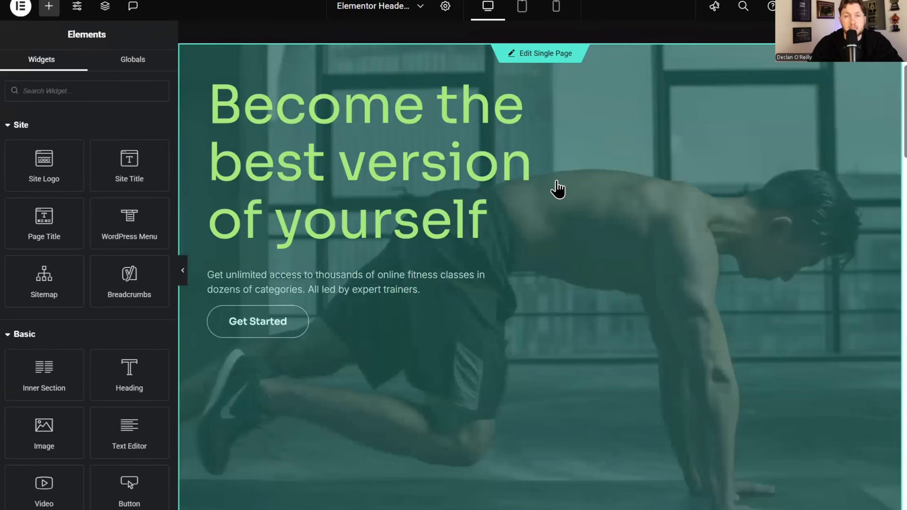
- Copy the Plumber Chatwidget's embed script from the chat widget builder
scroll(659, 331, "down", 20)
scroll(687, 401, "up", 20)
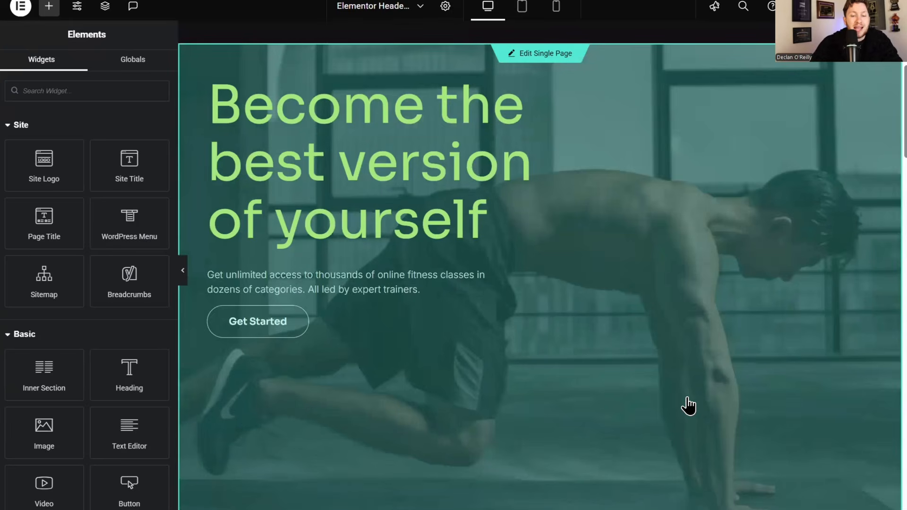
scroll(541, 239, "up", 4)
left_click(542, 237)
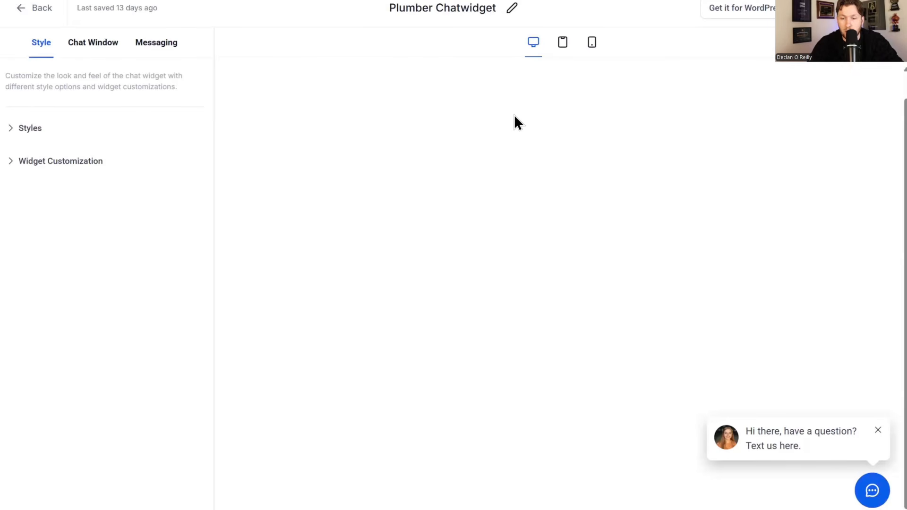
left_click(840, 8)
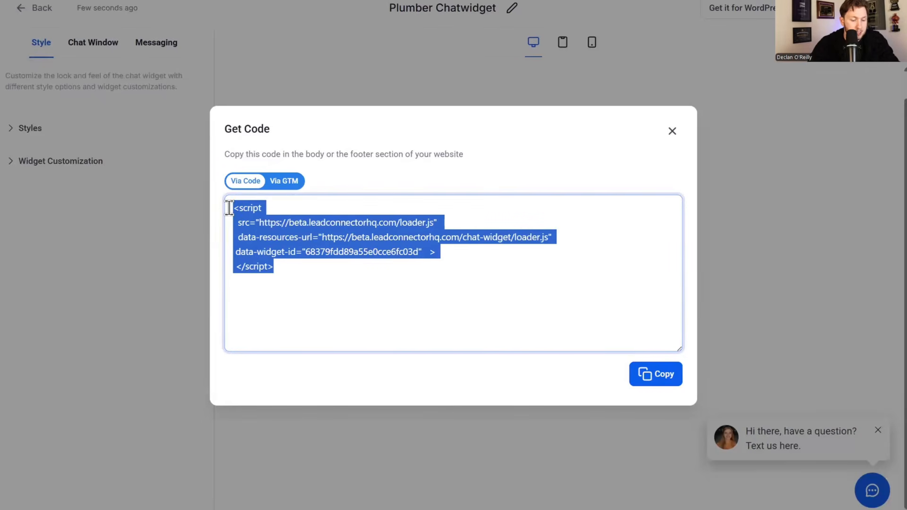
left_click(654, 374)
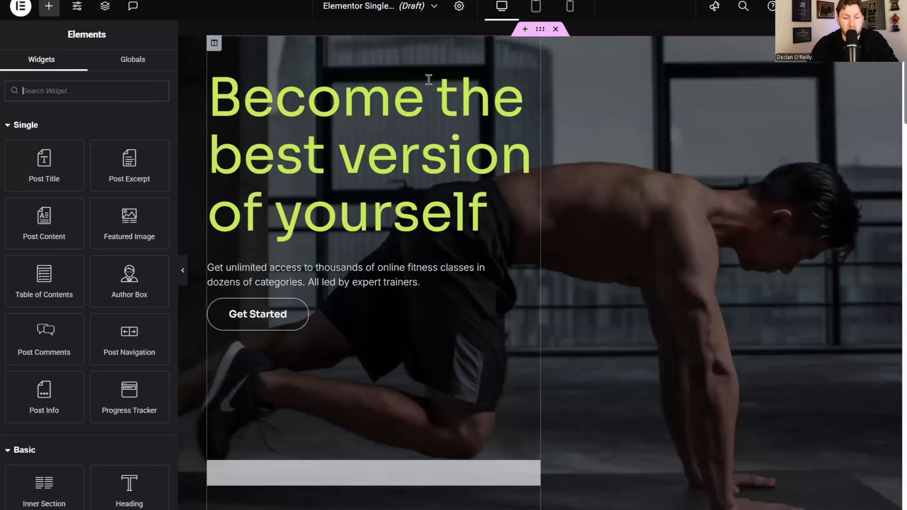
- Add a Shortcode widget below Get Started holding the pasted chat script, and apply it
left_click(67, 84)
type("code")
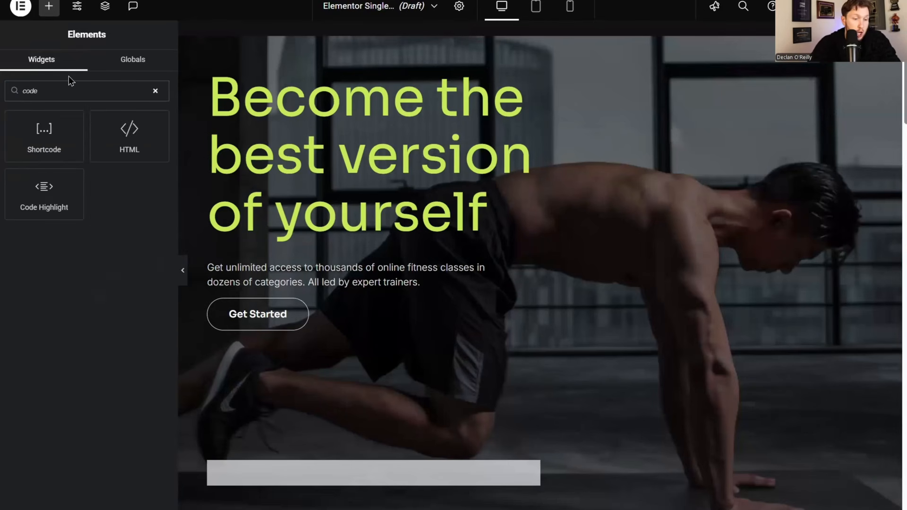
left_click_drag(52, 146, 342, 314)
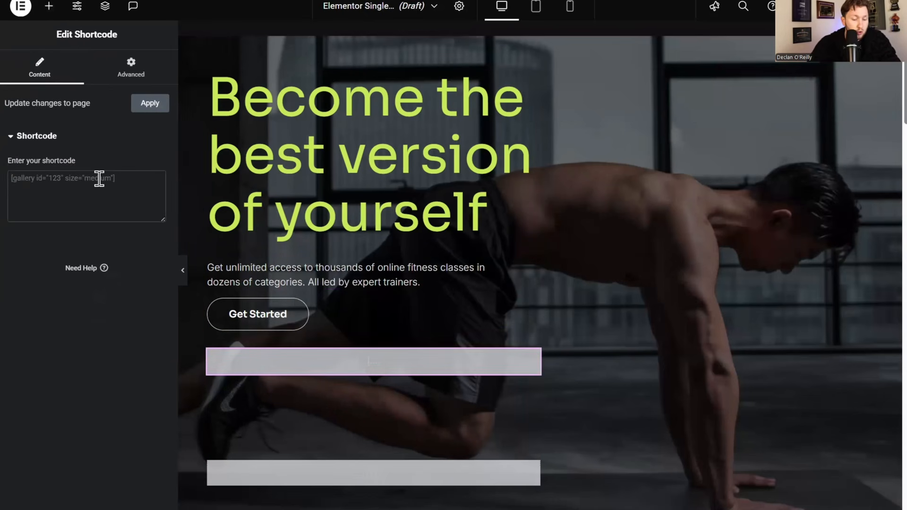
key("ctrl+v")
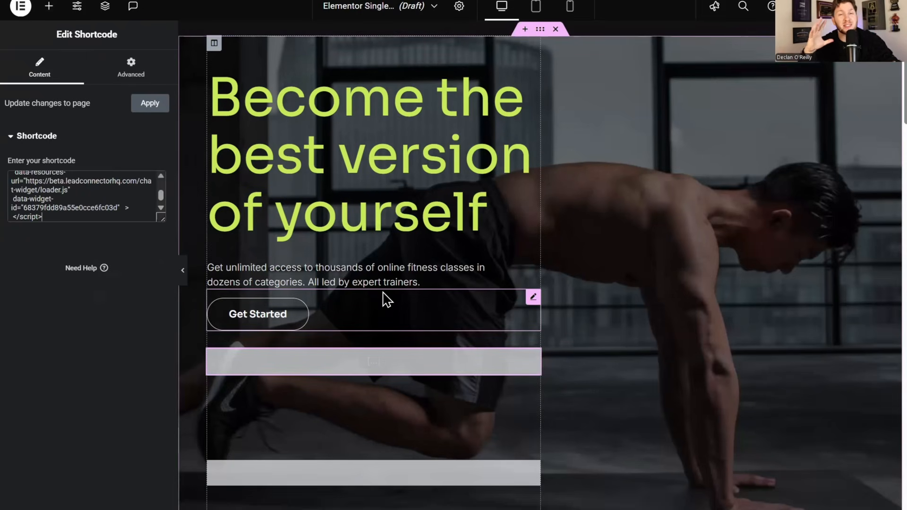
scroll(386, 307, "down", 10)
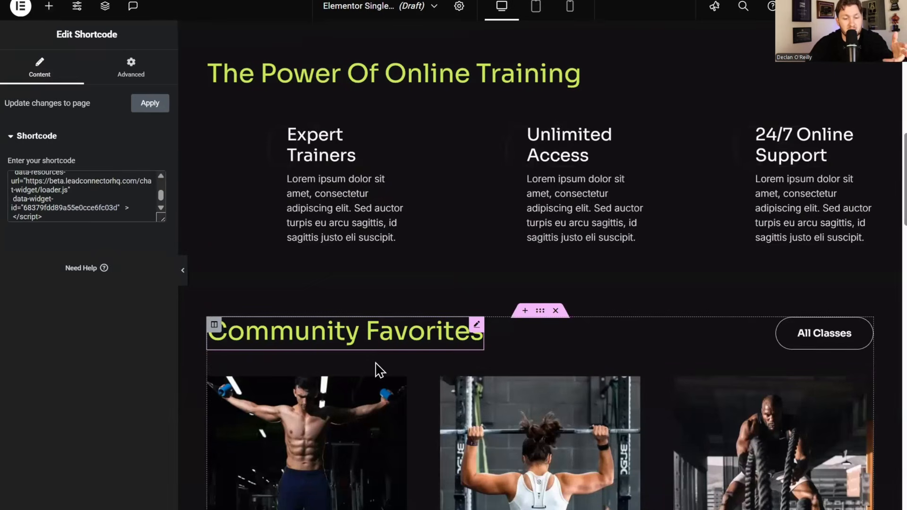
left_click(159, 106)
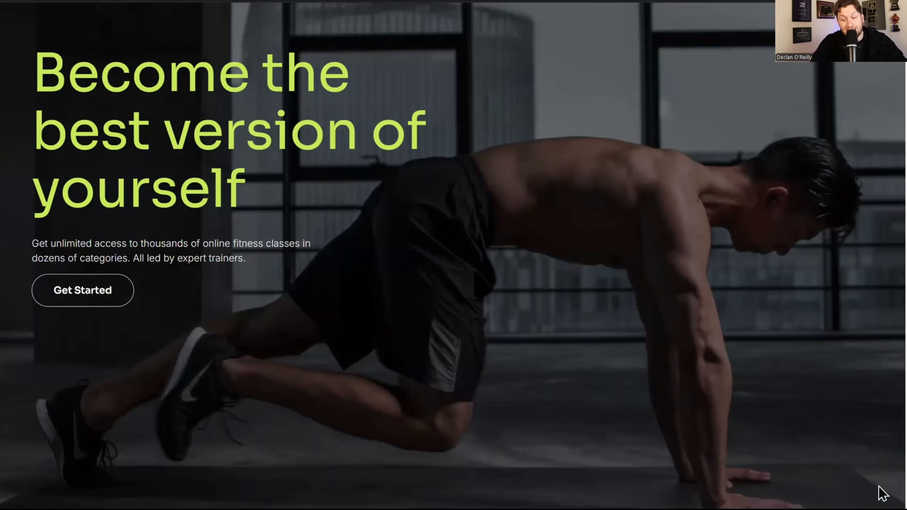
- Send 'hello' through the live site's chat bubble, then collapse the chat after the agent replies
left_click(872, 483)
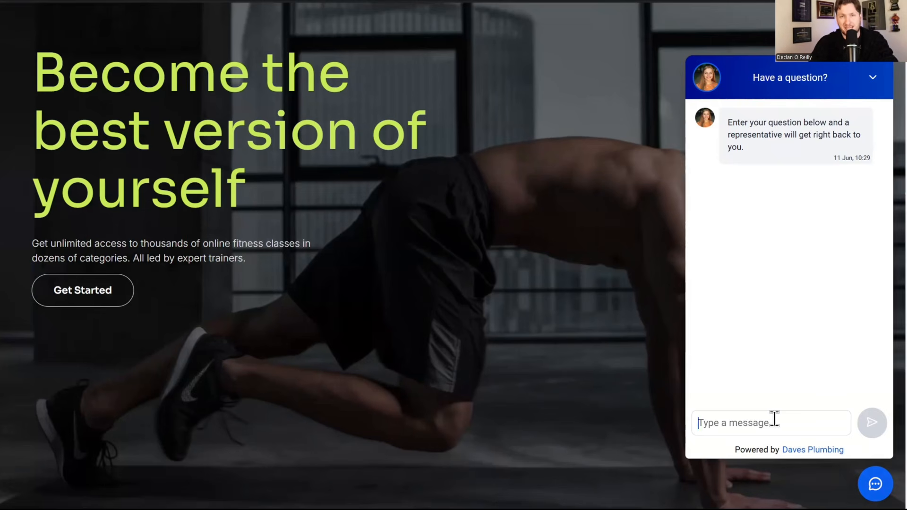
left_click(156, 1)
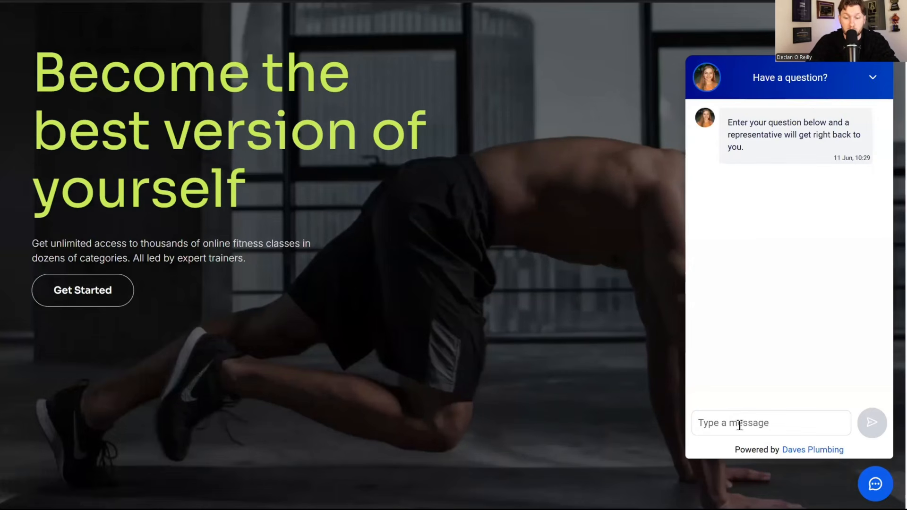
type("hello")
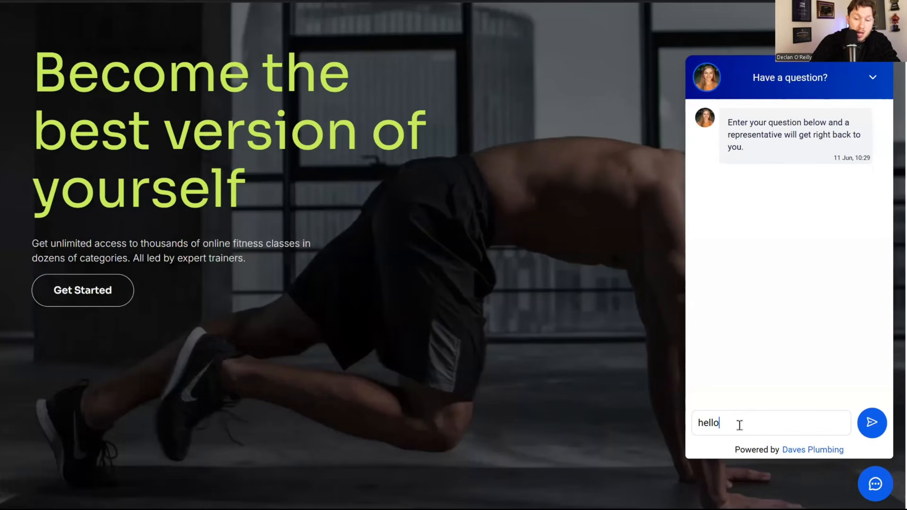
key("Return")
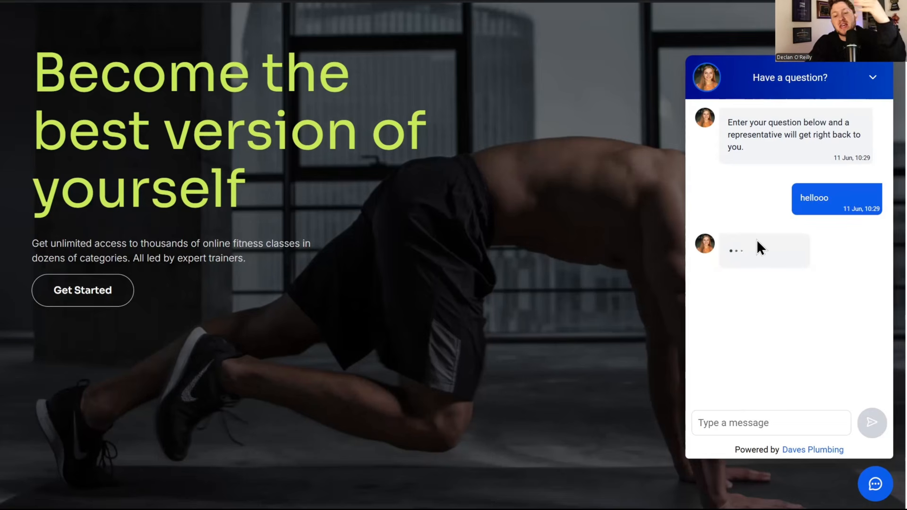
left_click(873, 86)
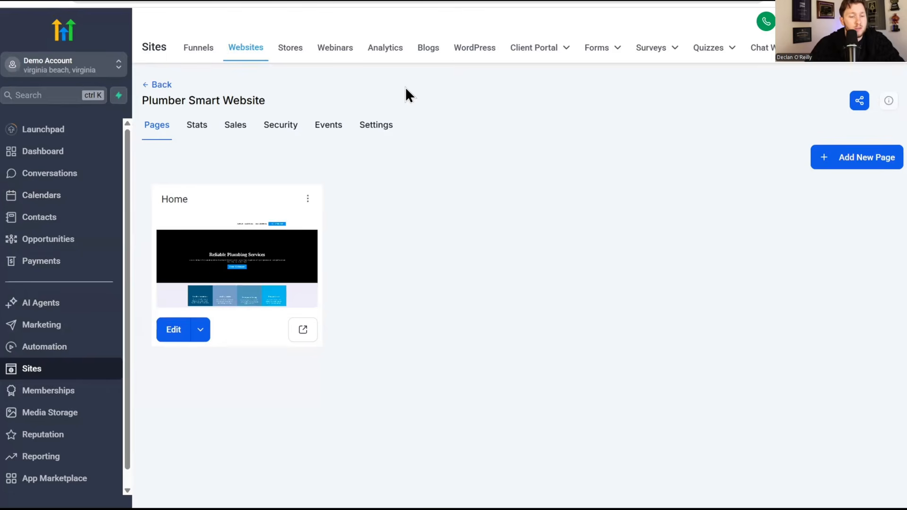
- Open the Voice AI agent list and select the inbound agent's assigned phone number
left_click(81, 304)
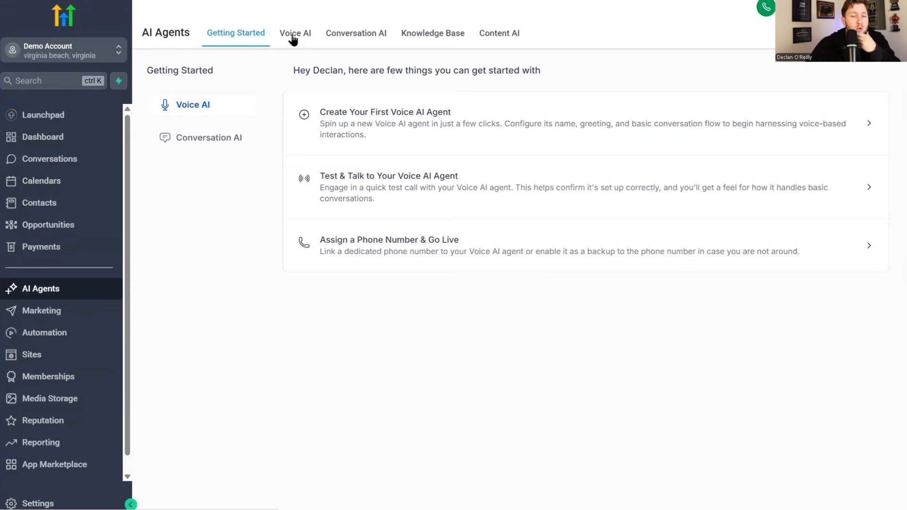
left_click(292, 50)
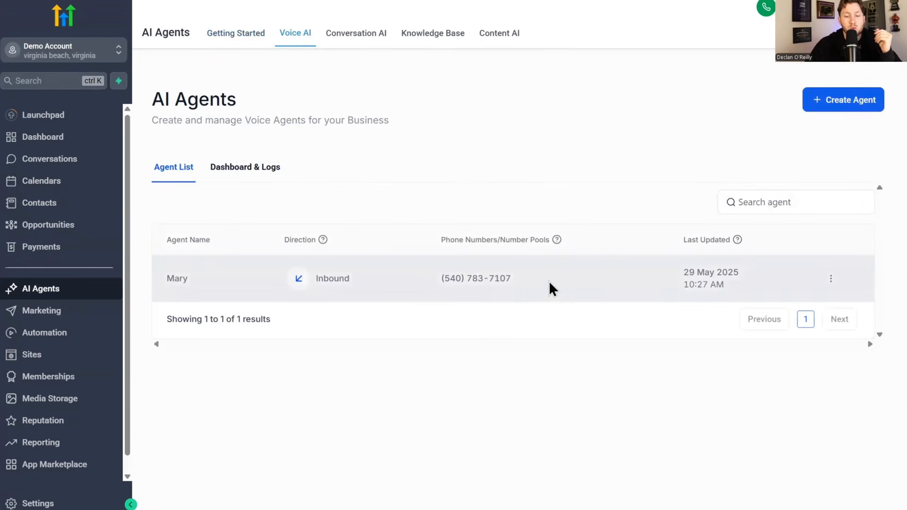
left_click_drag(548, 283, 434, 287)
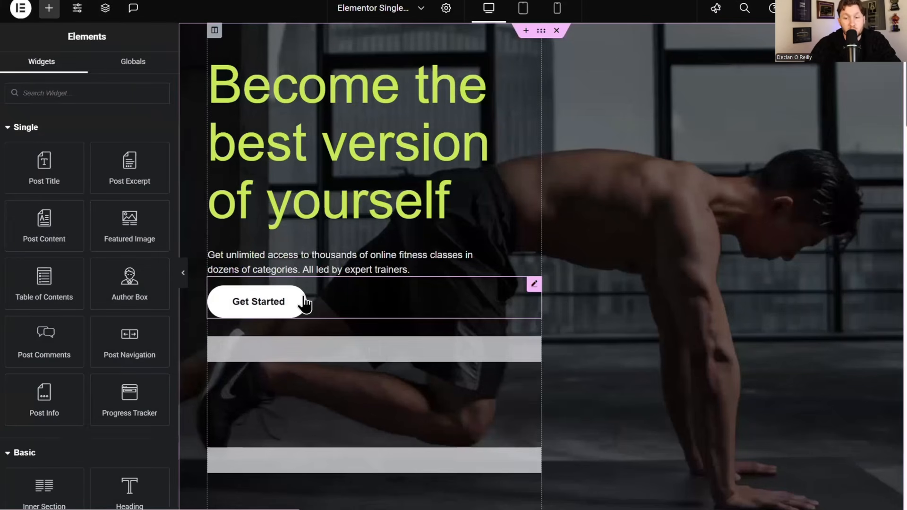
- Add a Button above Get Started with a bright blue background and border radius 12
left_click(111, 92)
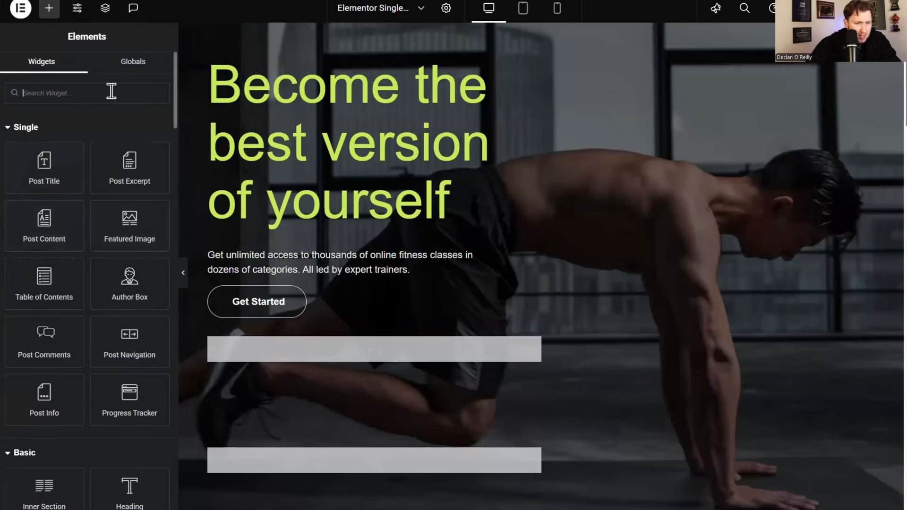
type("but")
left_click_drag(130, 137, 276, 292)
left_click_drag(308, 278, 295, 273)
left_click(81, 75)
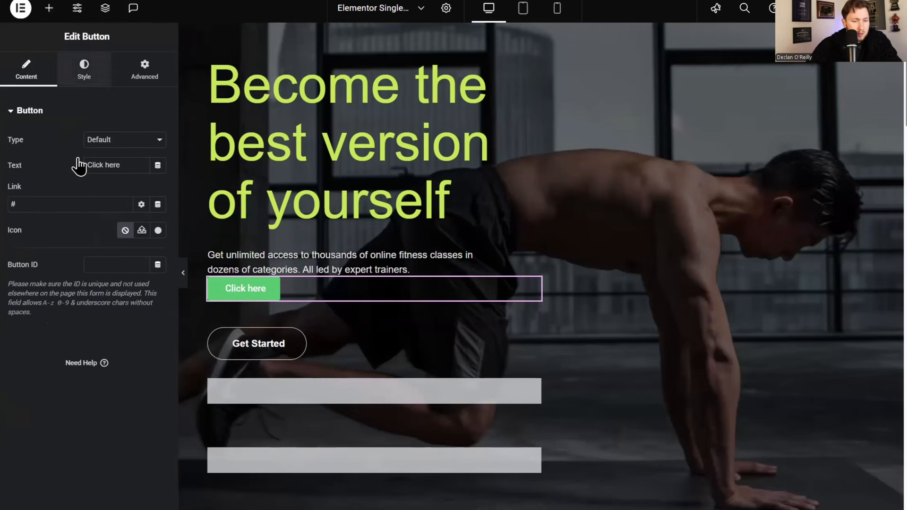
left_click(158, 292)
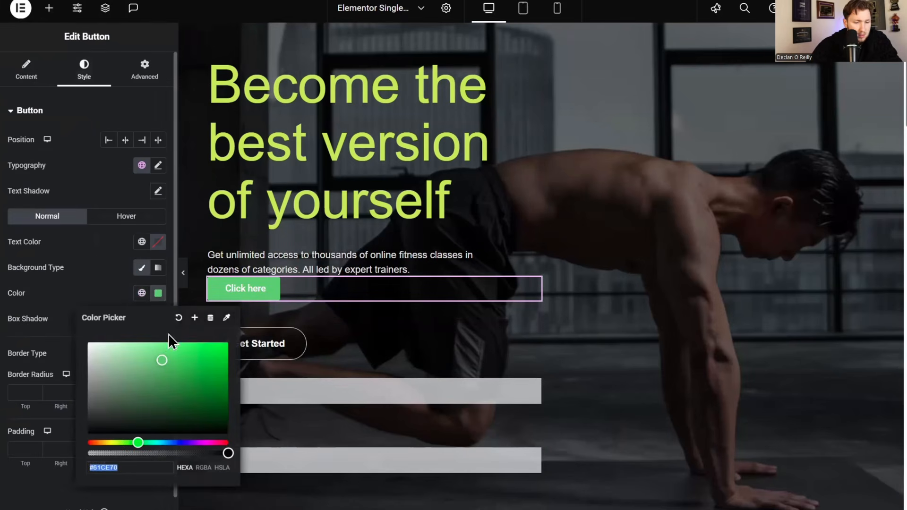
left_click(177, 442)
left_click_drag(170, 390, 235, 350)
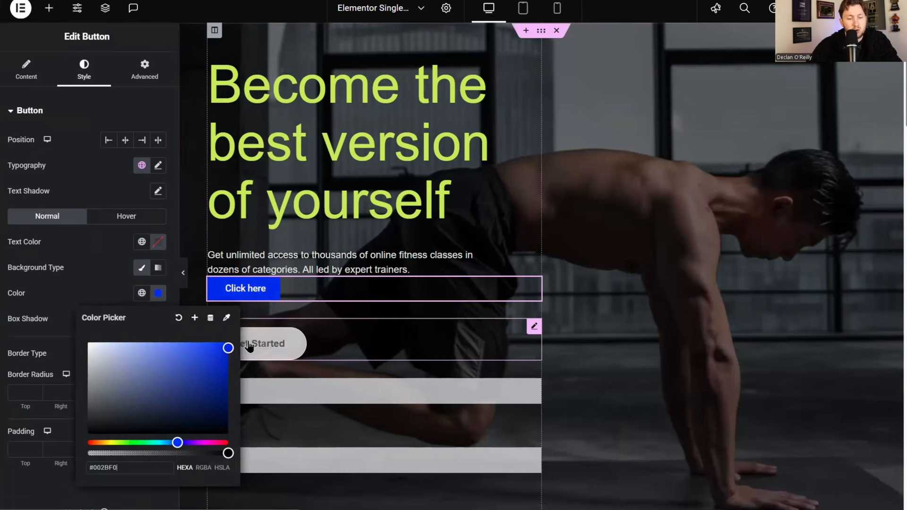
left_click(295, 285)
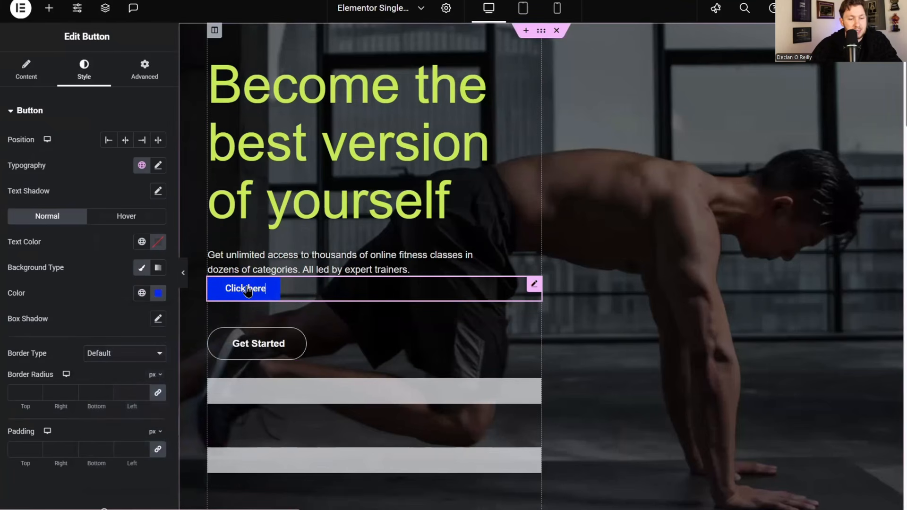
scroll(37, 368, "down", 1)
left_click(38, 367)
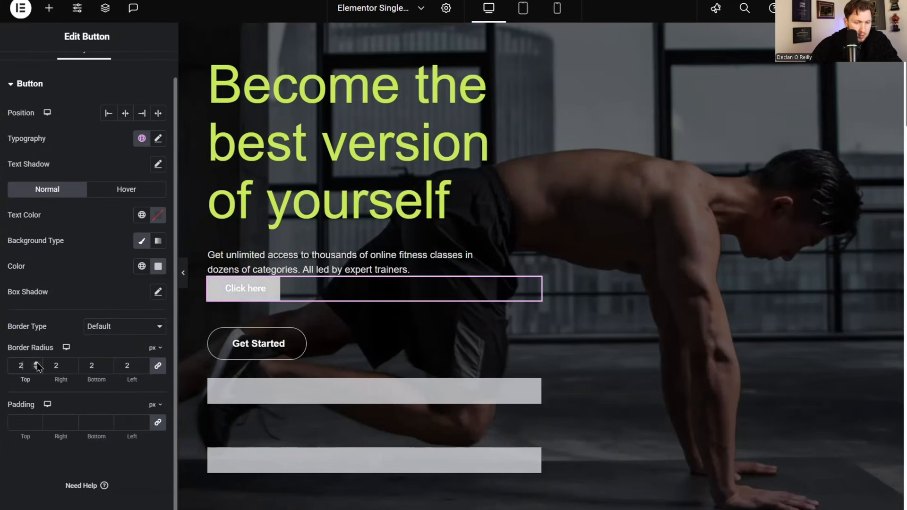
type("12")
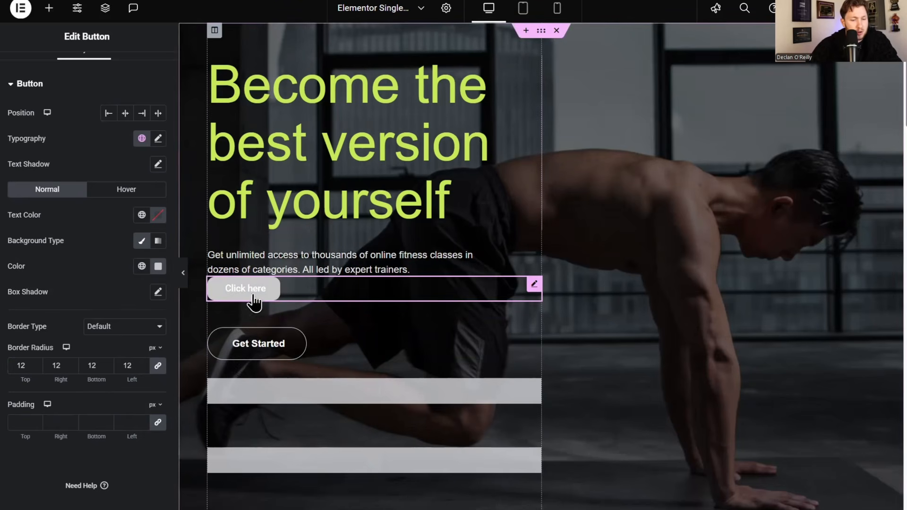
- Link Get Started to 'TEL:' plus the agent's number and use the number as its label
left_click(157, 266)
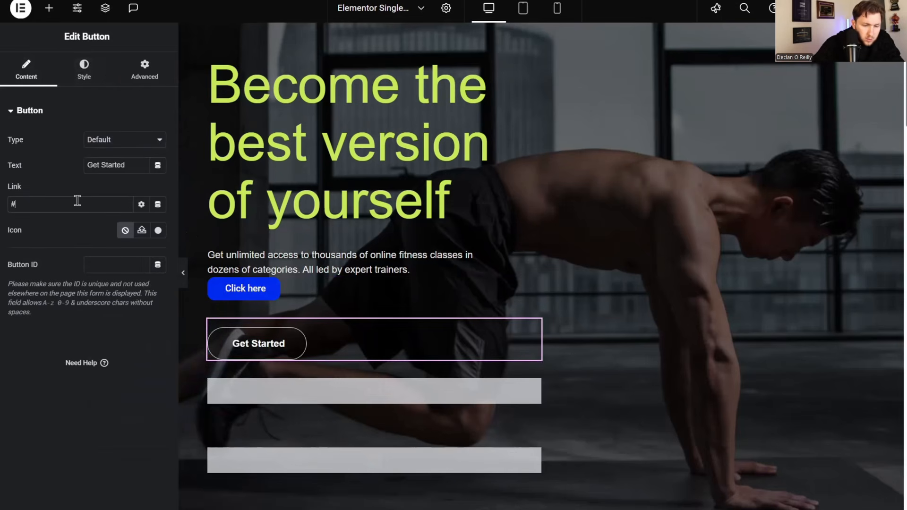
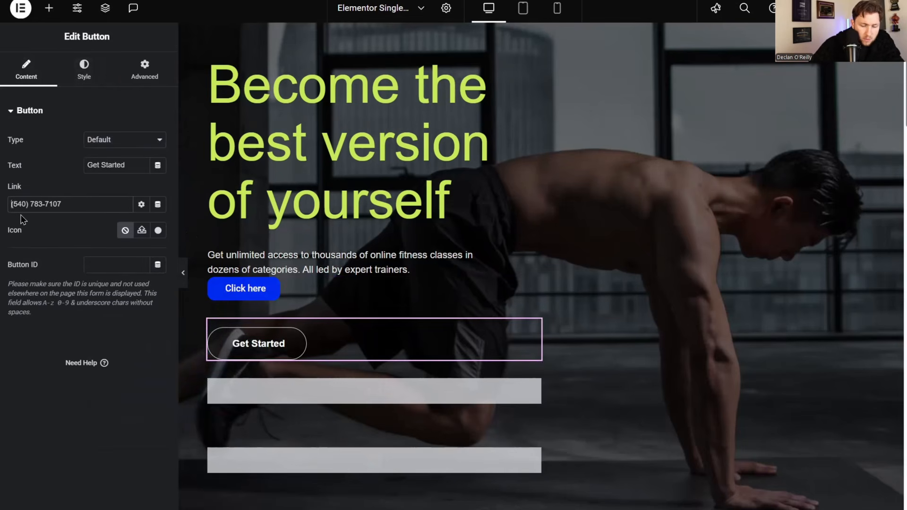
type("TEL:")
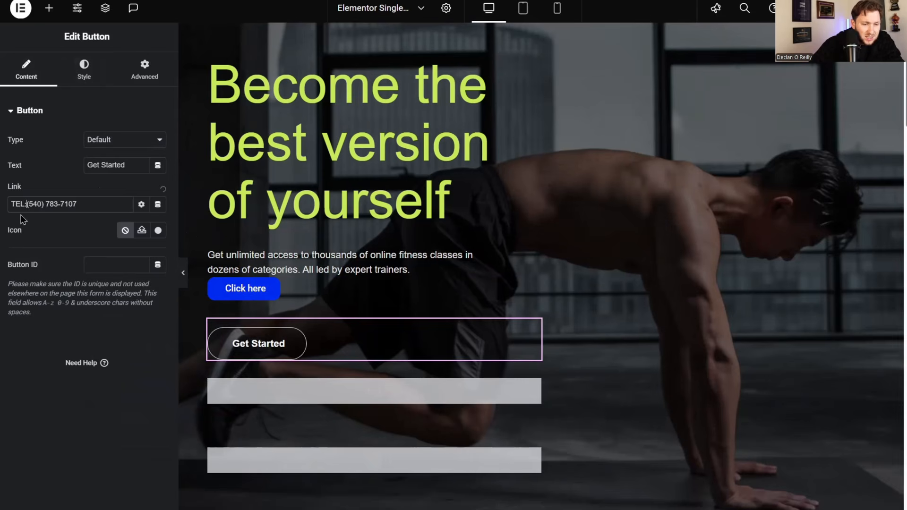
triple_click(115, 164)
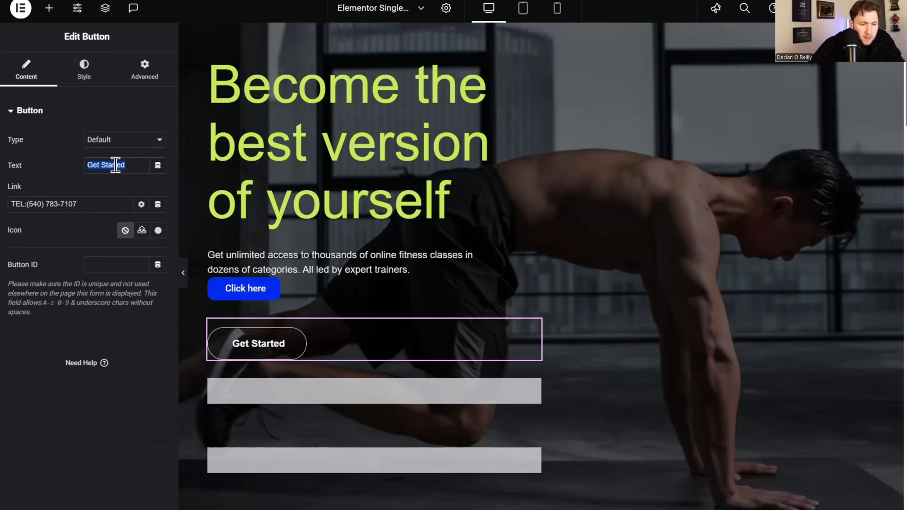
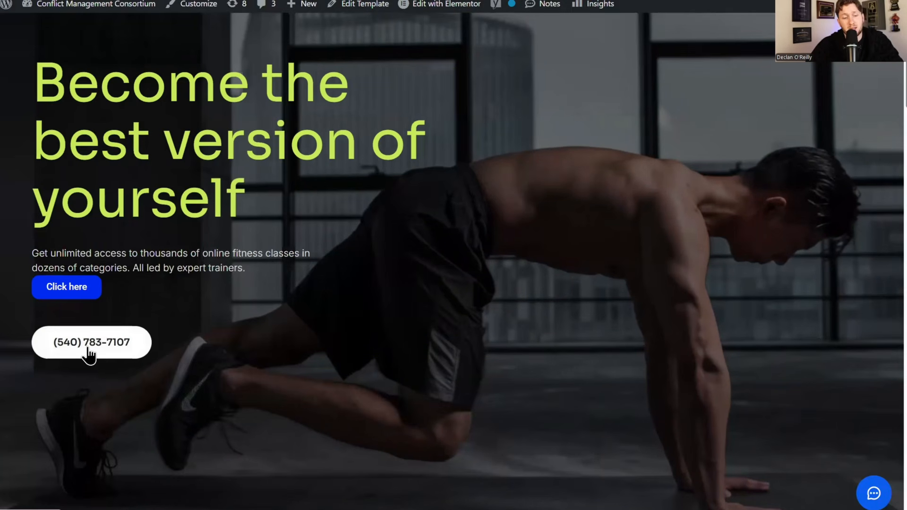
- Test the live site's phone number button, confirming the 'Pick an app' call prompt appears
left_click(88, 350)
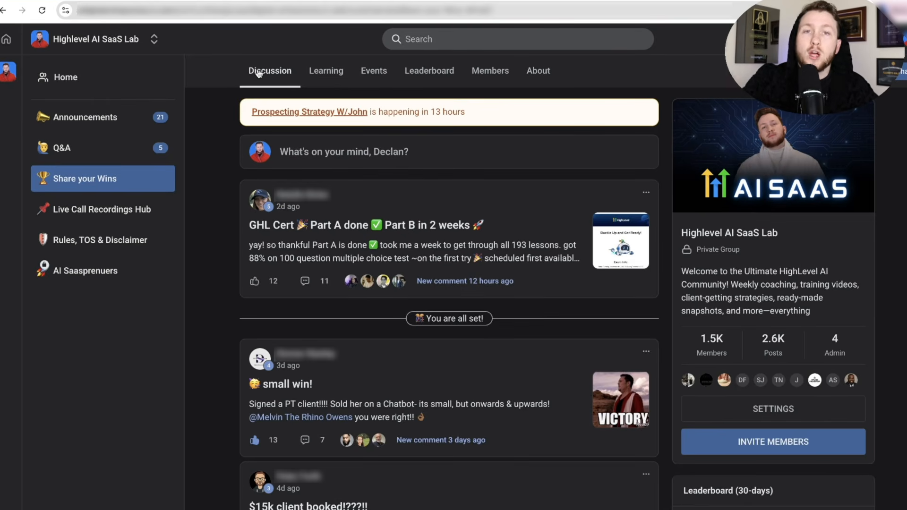
- Open the Learning tab and browse courses like Beginners Start Here, Snapshots and Sales Scripts
left_click(334, 74)
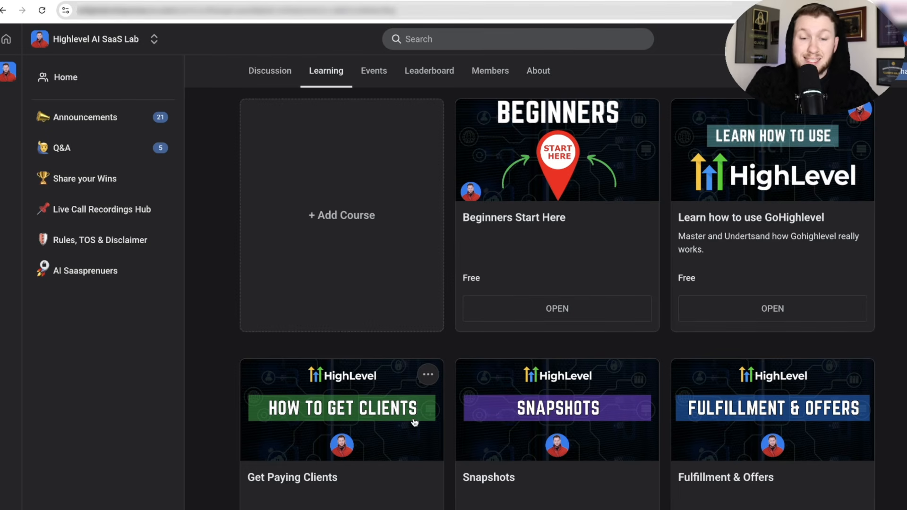
scroll(664, 384, "down", 1)
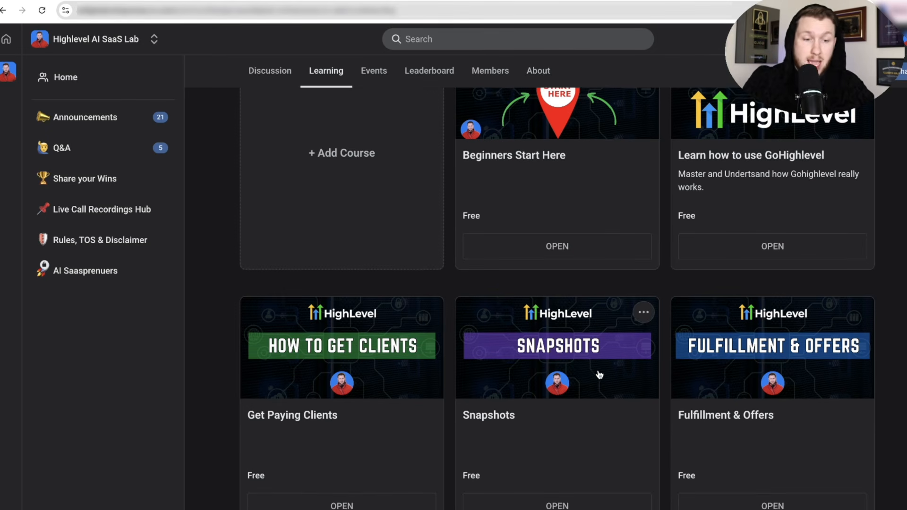
scroll(599, 374, "down", 4)
scroll(558, 365, "down", 5)
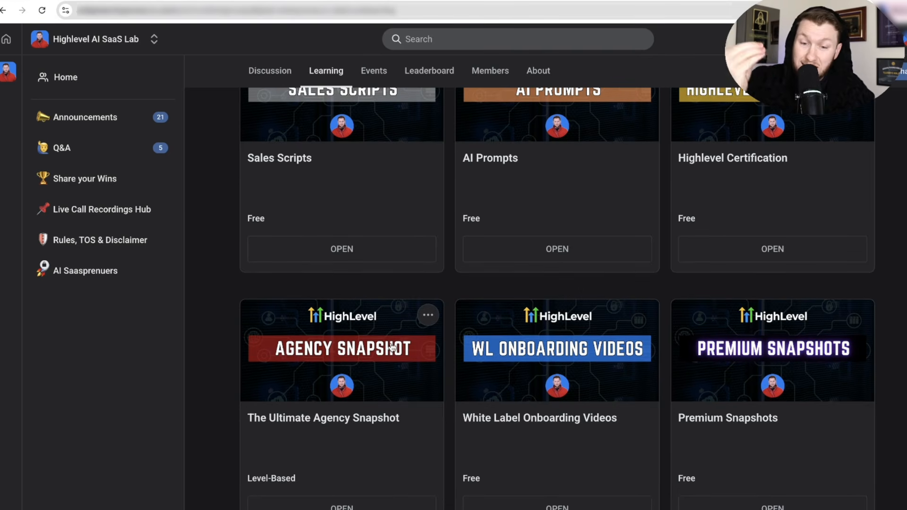
scroll(421, 354, "down", 1)
scroll(585, 378, "down", 8)
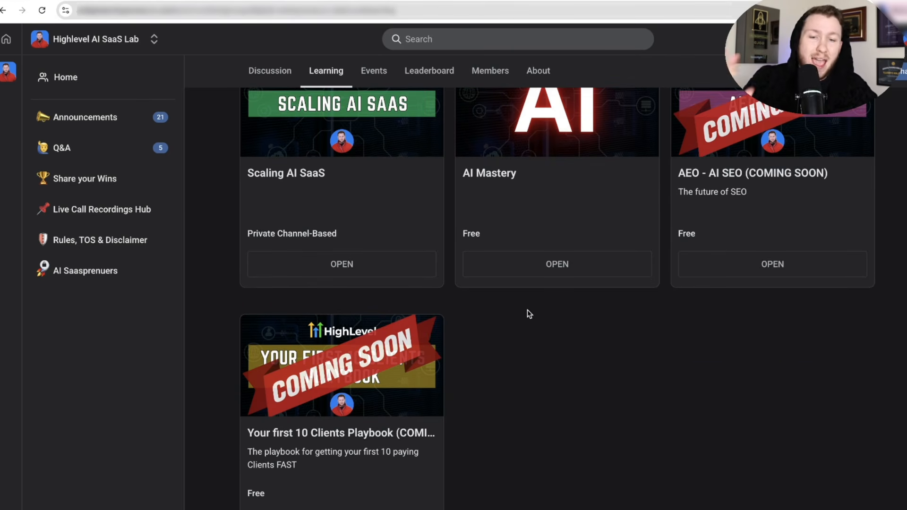
scroll(541, 318, "up", 15)
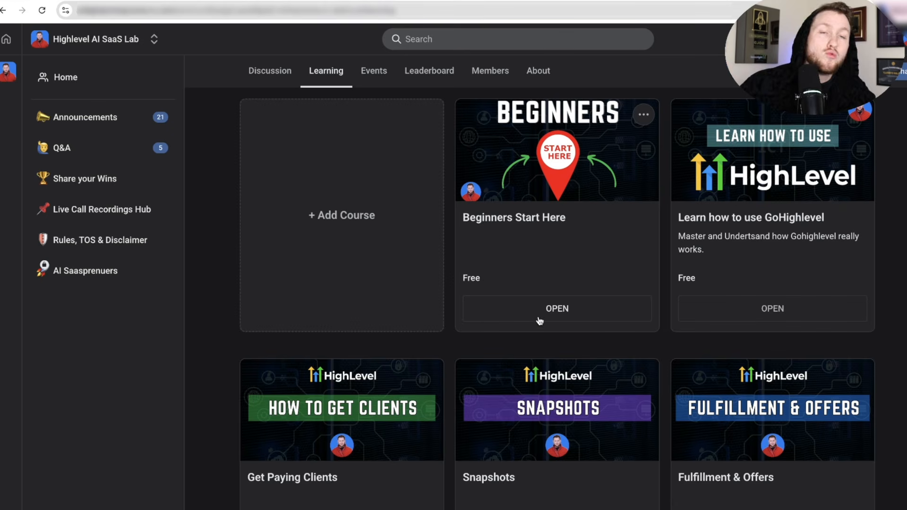
left_click(380, 76)
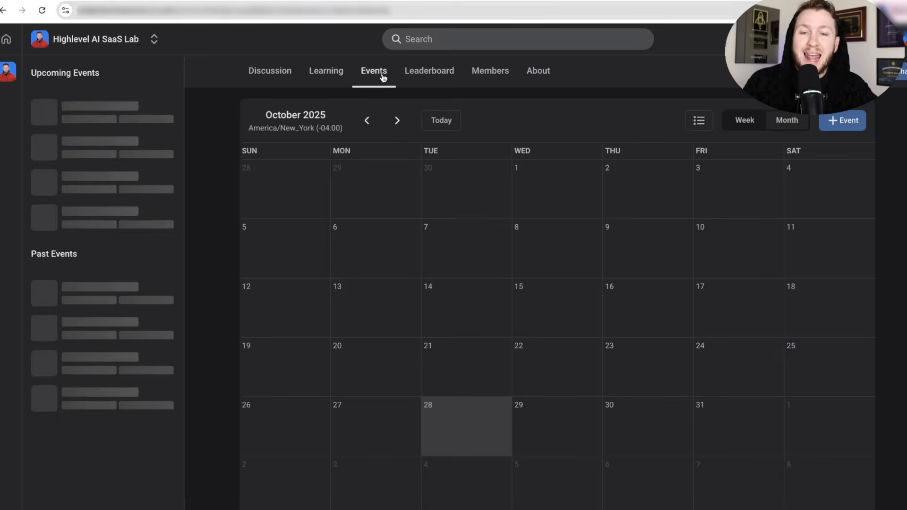
scroll(380, 185, "down", 1)
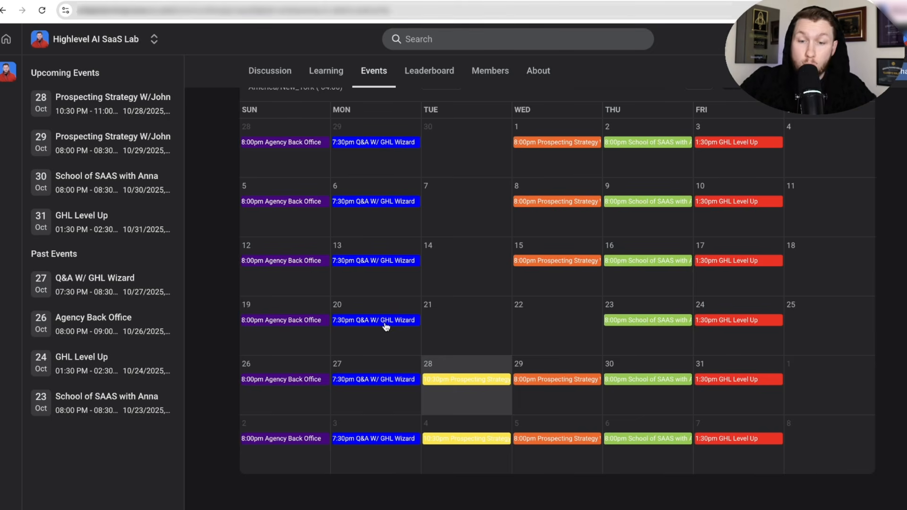
left_click(312, 321)
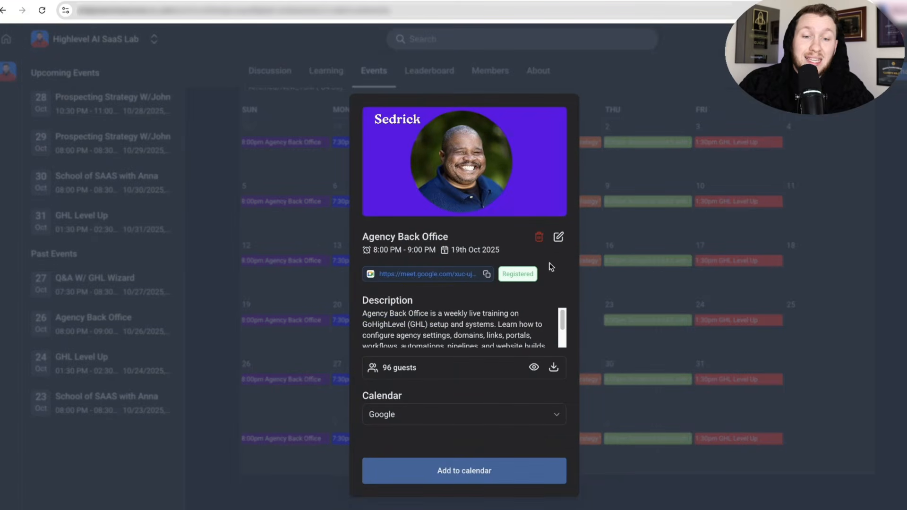
left_click(631, 321)
left_click(627, 321)
left_click(650, 302)
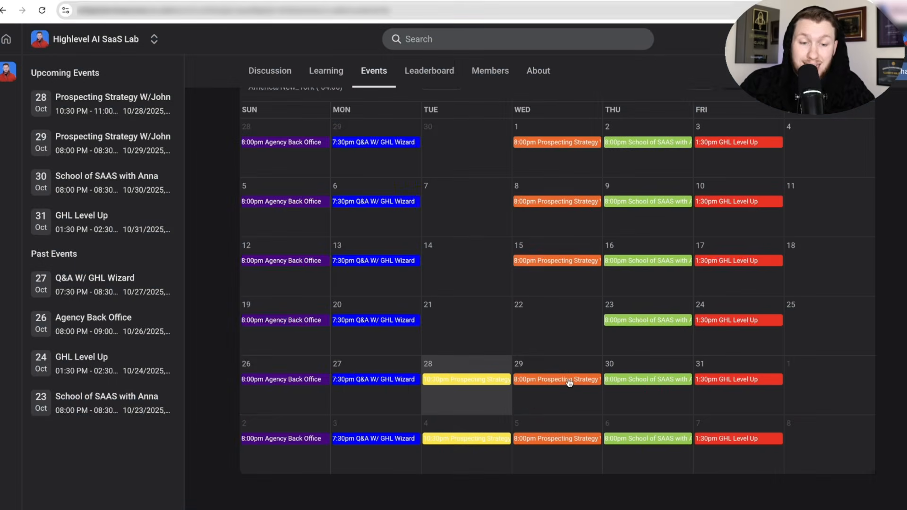
left_click(569, 381)
left_click(641, 303)
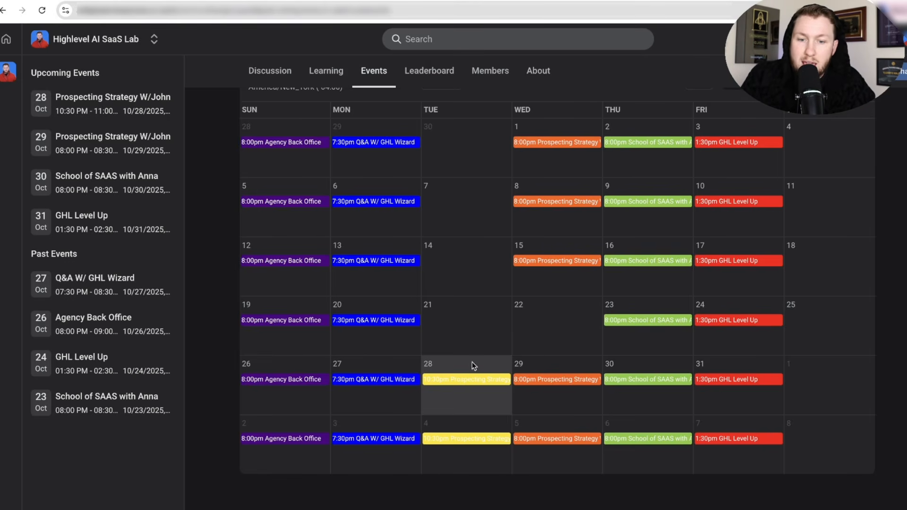
left_click(367, 323)
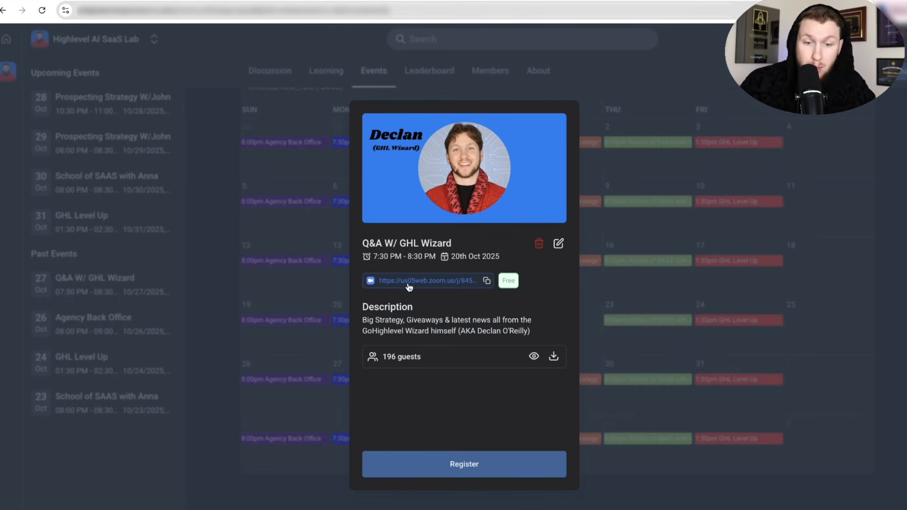
left_click(622, 157)
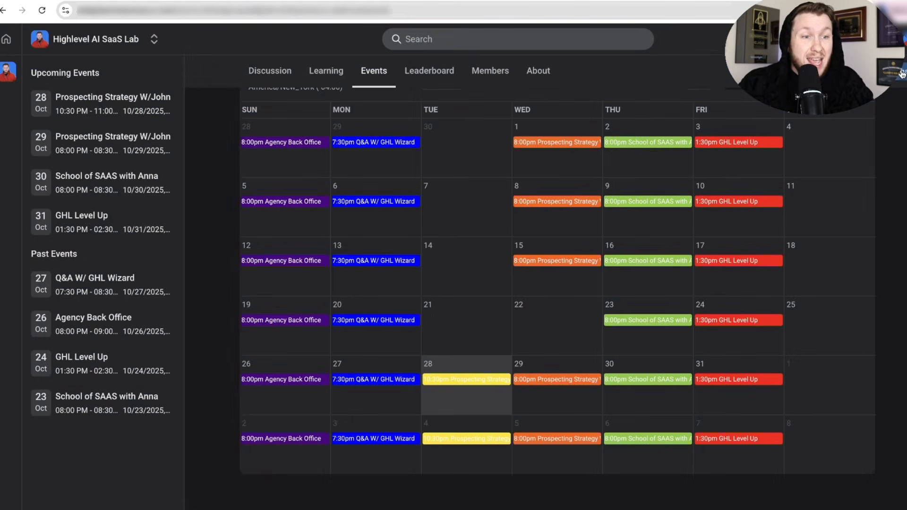
scroll(596, 208, "up", 1)
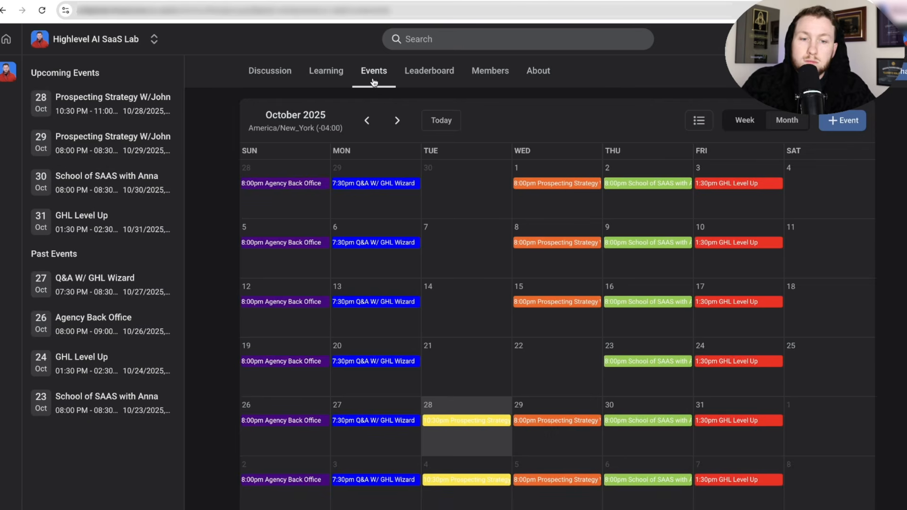
left_click(331, 72)
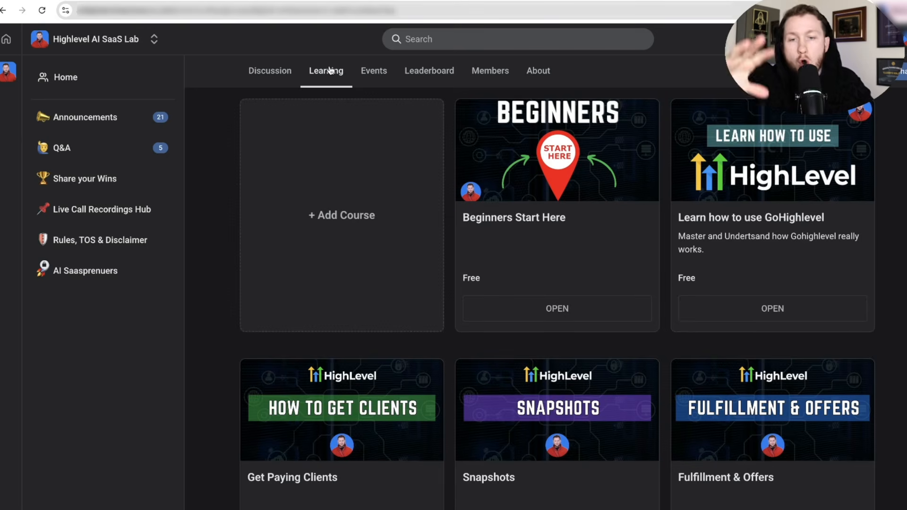
left_click(274, 75)
left_click(338, 75)
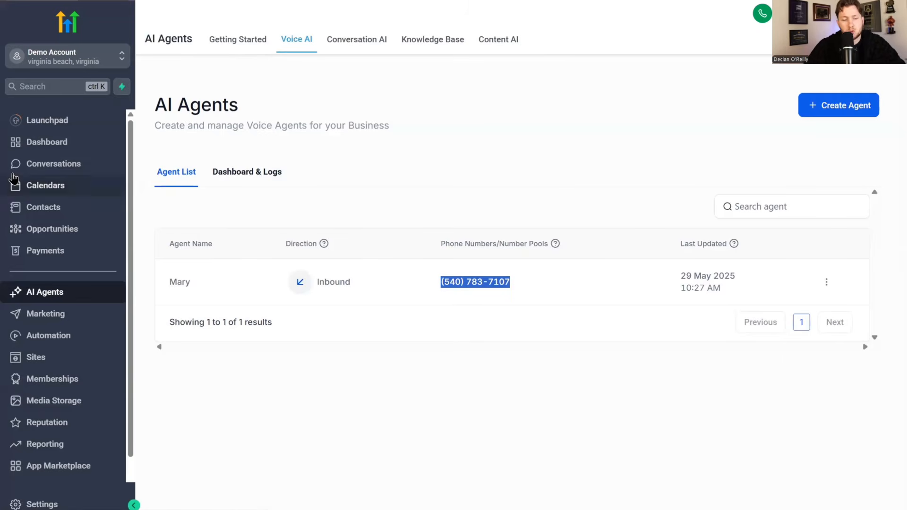
- Go to Sites and the Forms builder tools to reach the Plumber form's embed options
left_click(49, 359)
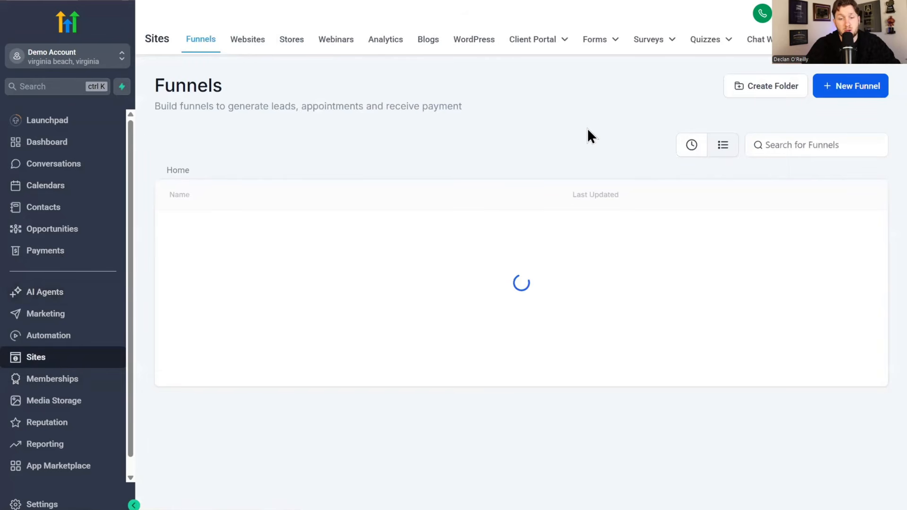
left_click(608, 43)
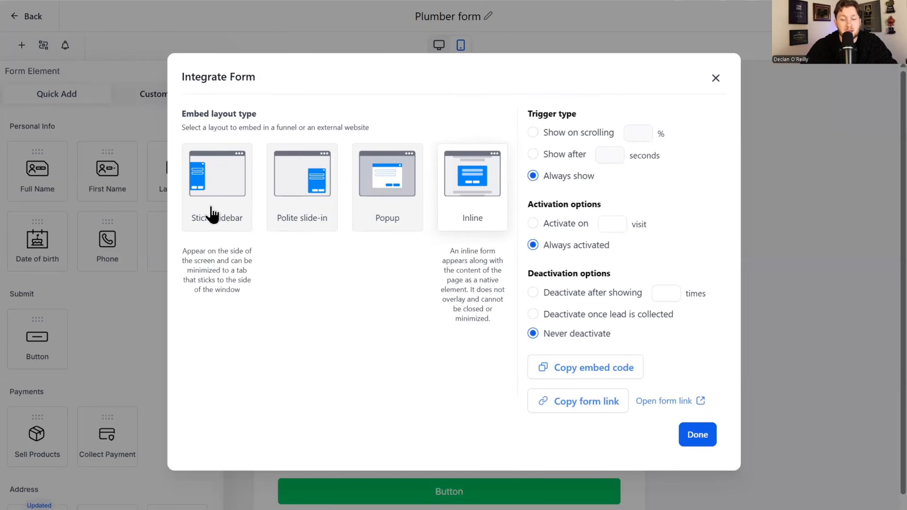
- Copy the Plumber form link into the hero button's Link and relabel it from 'Click here' to 'Free estimate'
left_click(593, 399)
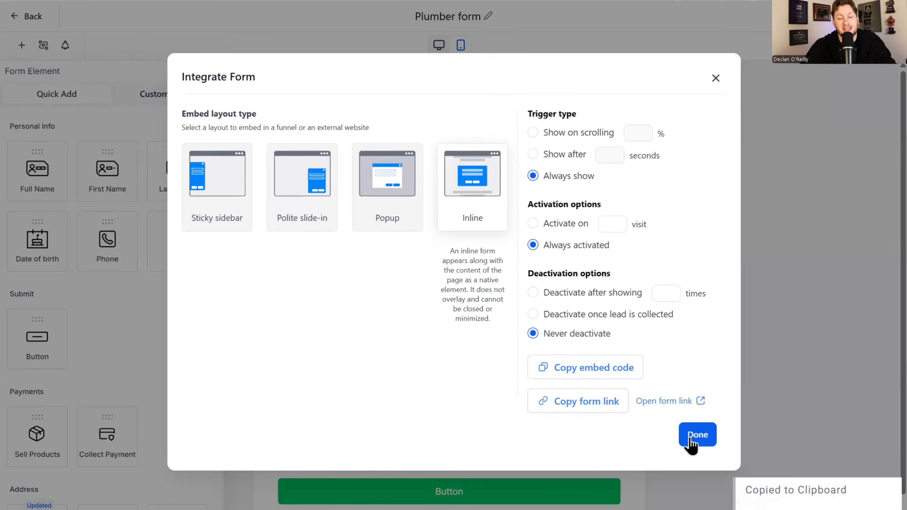
left_click(694, 436)
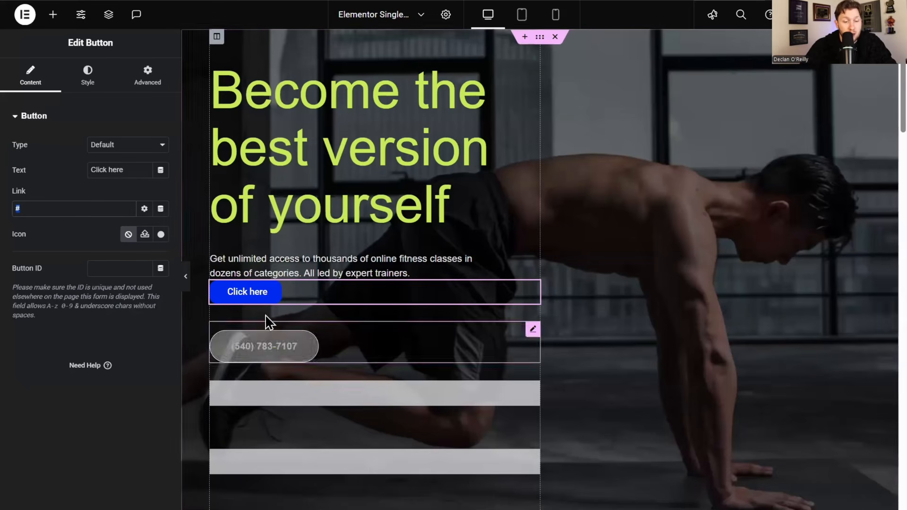
left_click(32, 210)
key("ctrl+v")
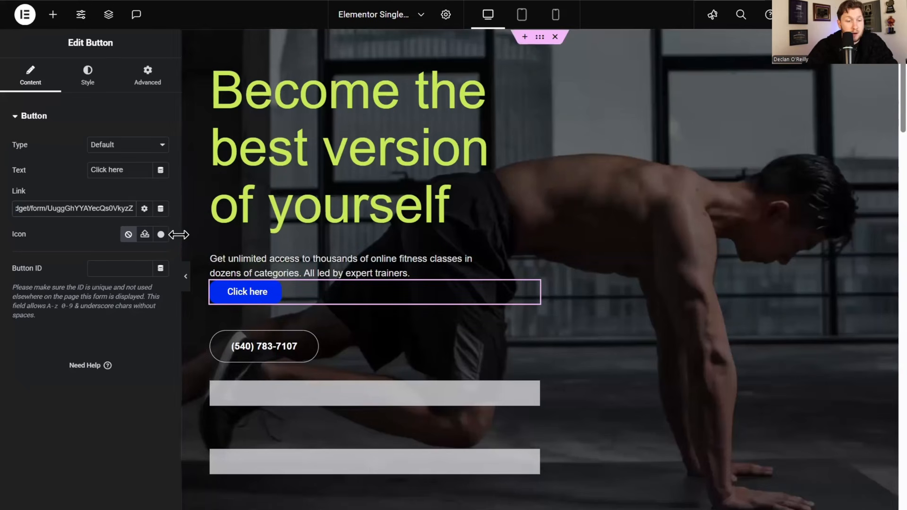
triple_click(133, 170)
type("Free estimate")
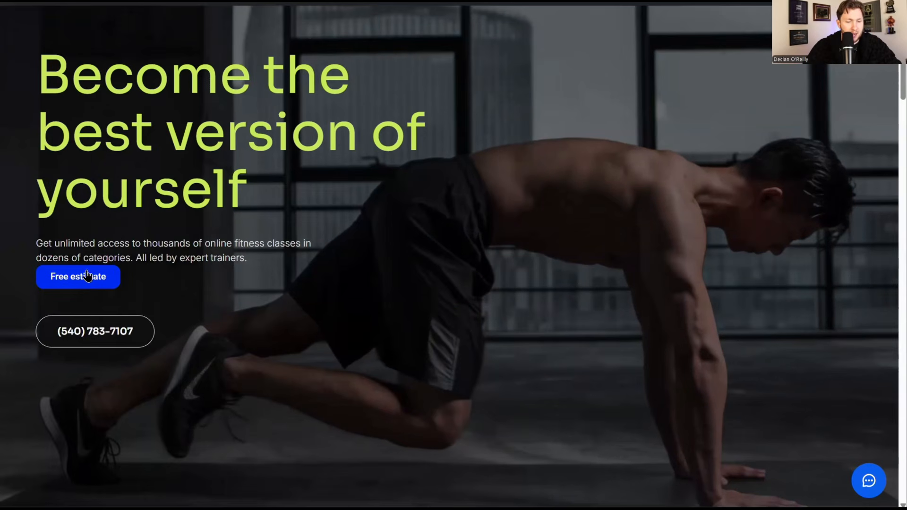
- Follow the Free estimate button and review the form's name, phone, email and Current Problem fields
left_click(86, 277)
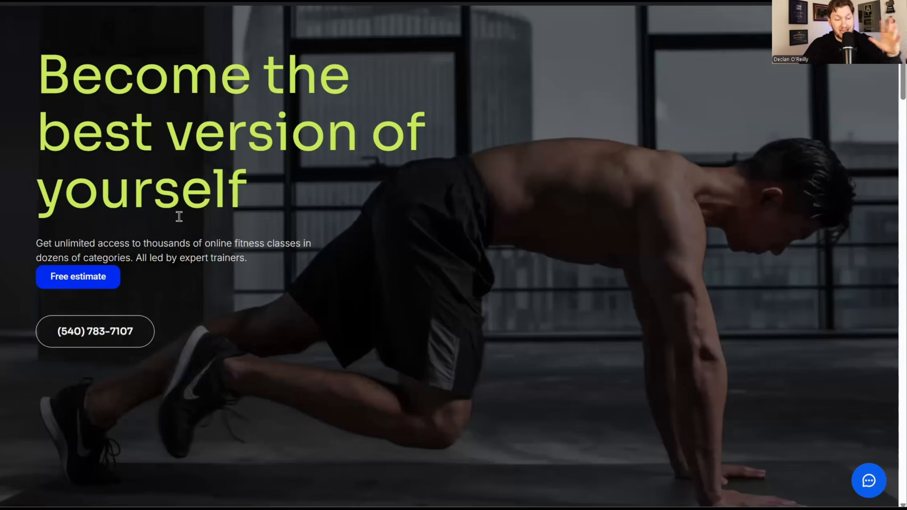
scroll(821, 431, "down", 15)
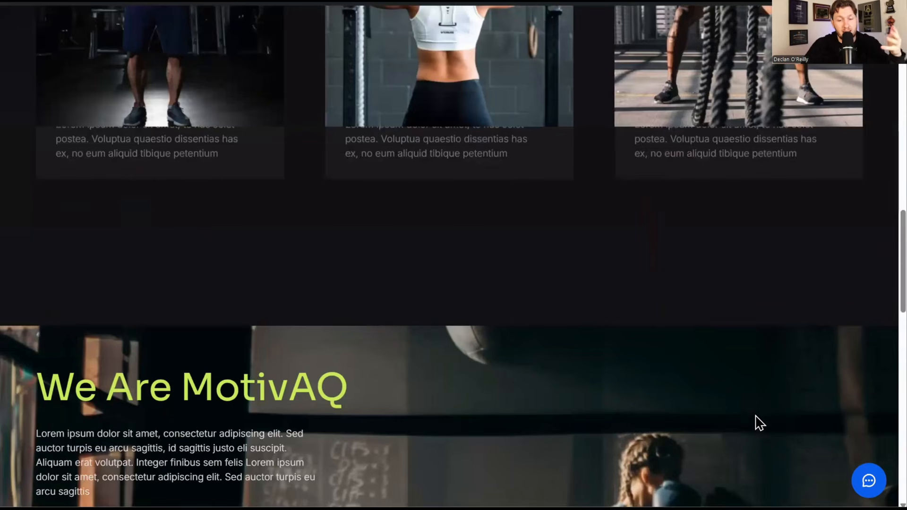
scroll(709, 359, "down", 6)
scroll(496, 392, "down", 2)
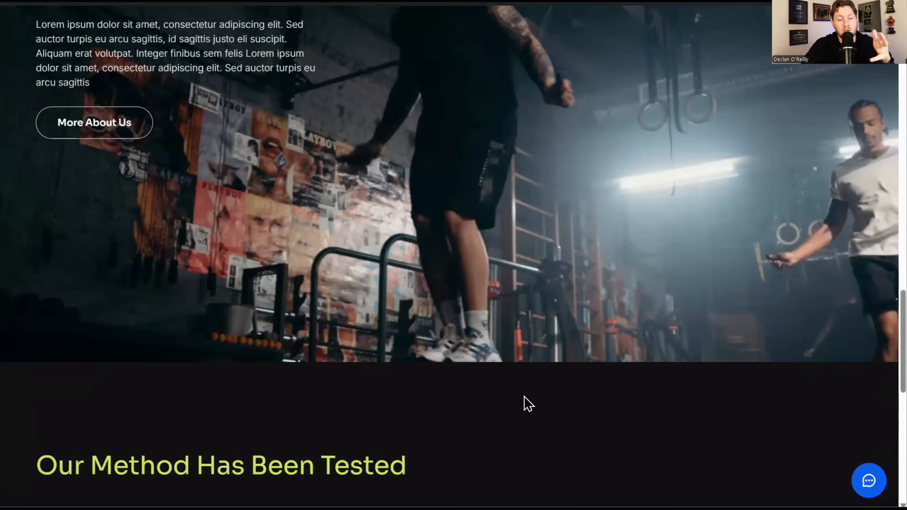
scroll(520, 408, "up", 20)
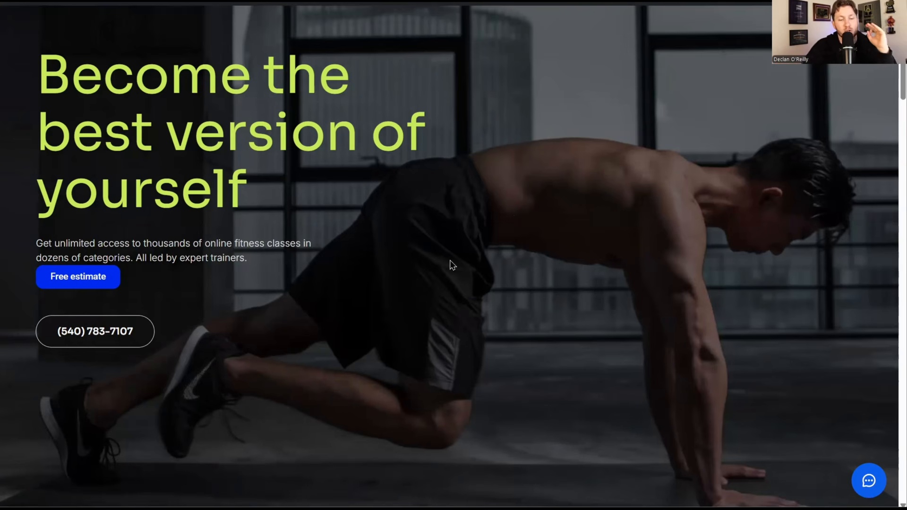
scroll(451, 264, "down", 15)
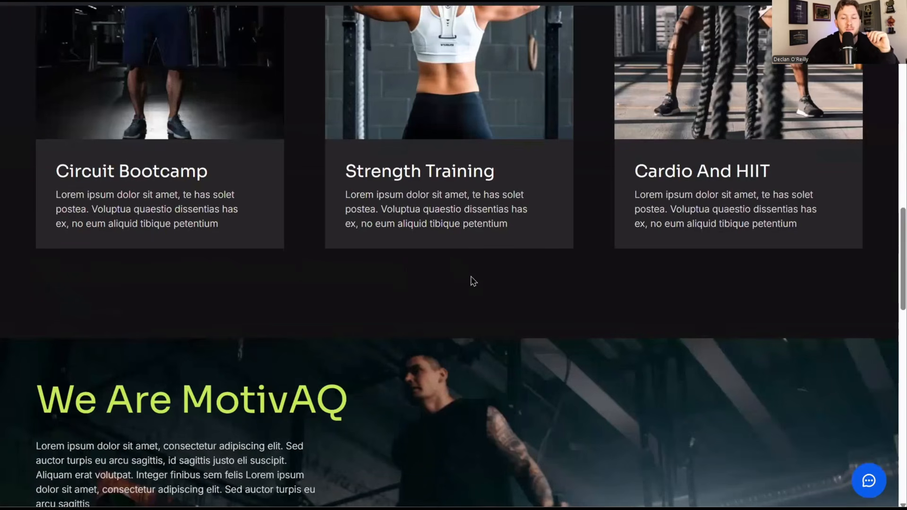
scroll(469, 281, "up", 15)
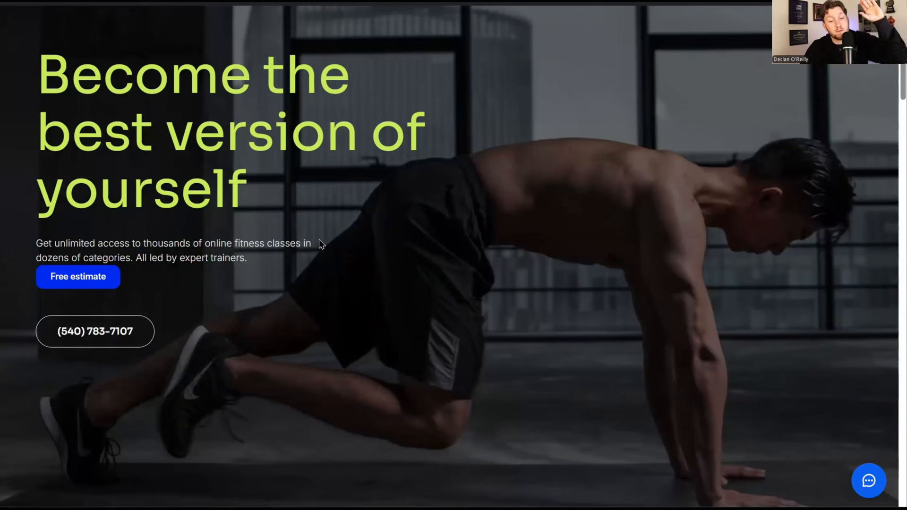
scroll(319, 240, "down", 10)
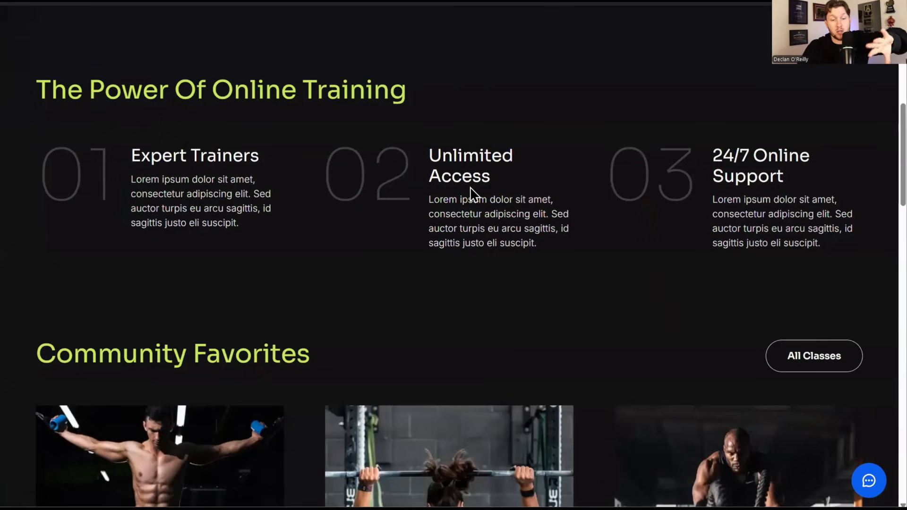
scroll(473, 194, "up", 10)
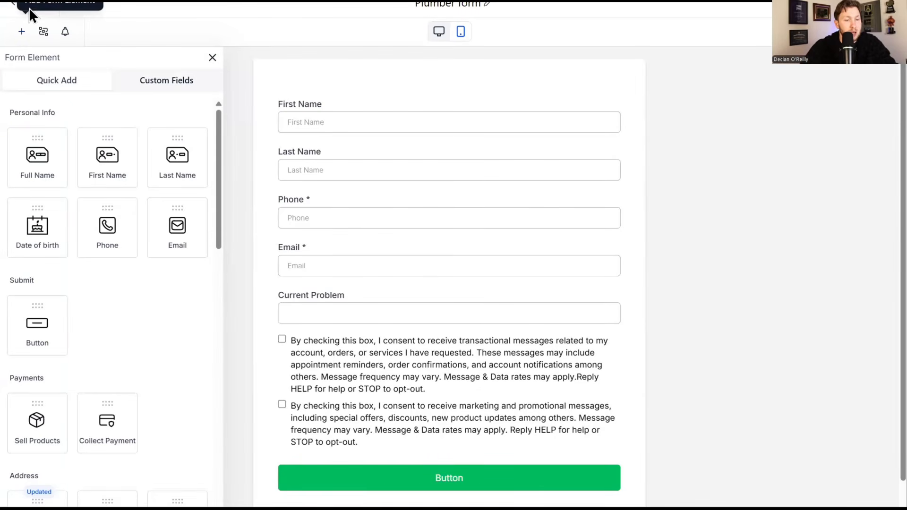
- Leave the forms list and open the plumbing receptionist agent under AI Agents > Voice AI
left_click(19, 5)
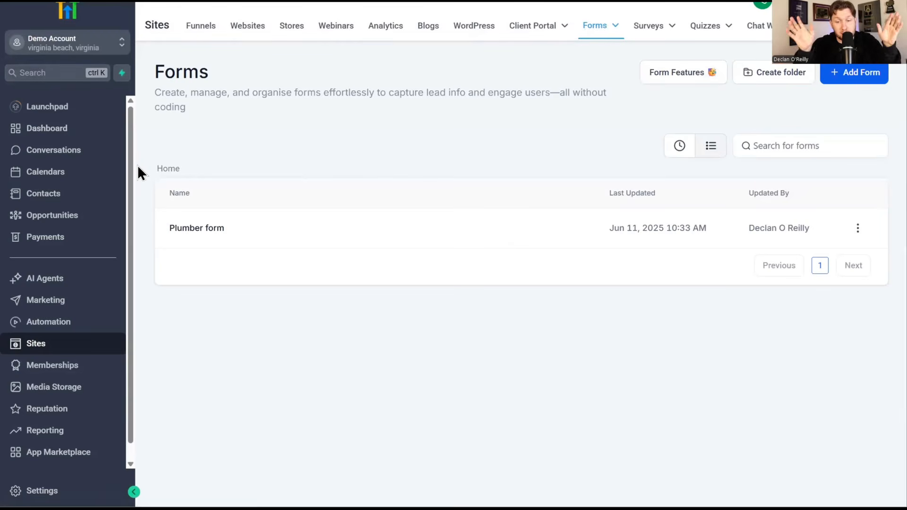
left_click(69, 277)
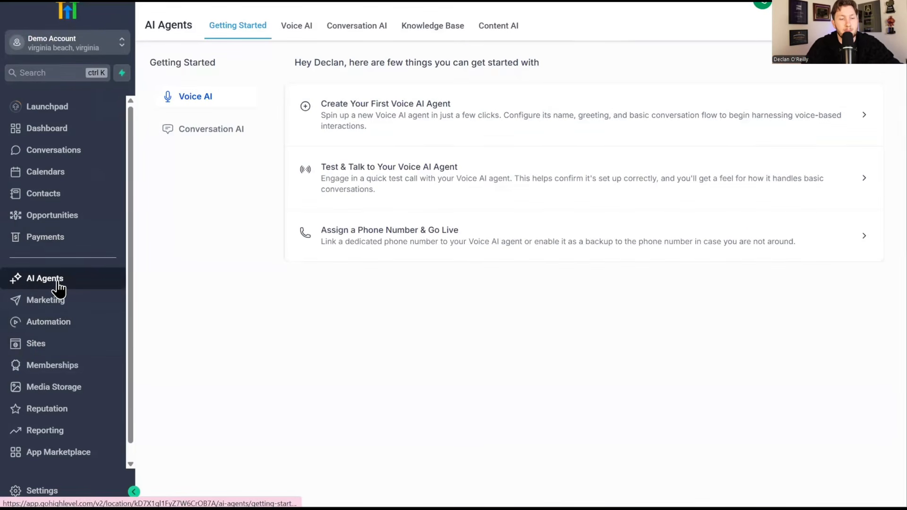
left_click(304, 27)
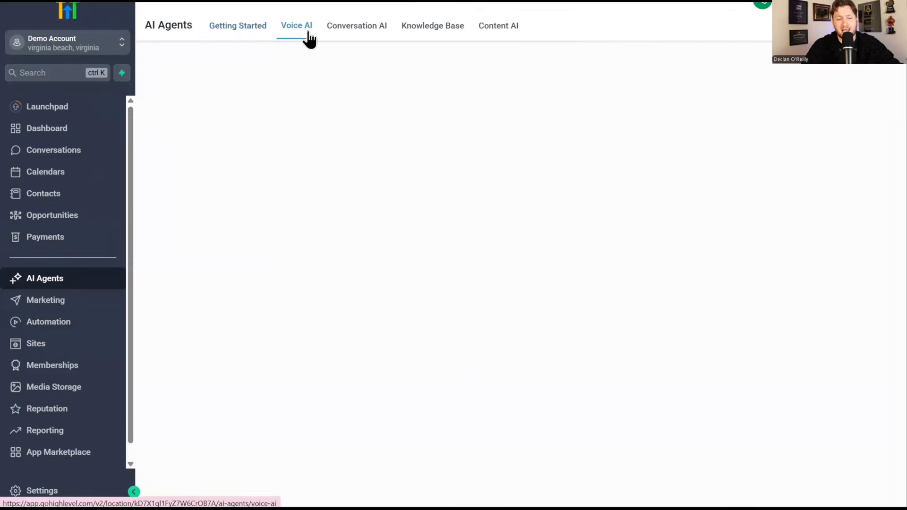
left_click(180, 267)
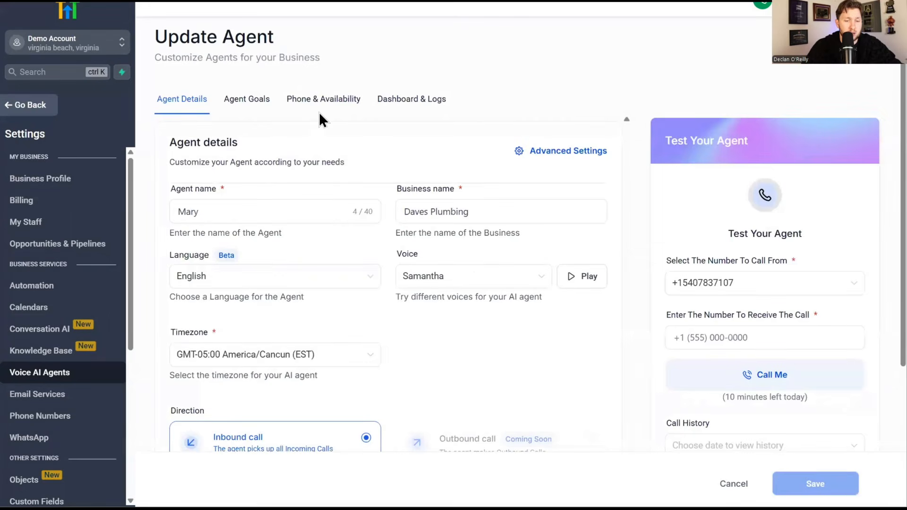
- Review the agent's Phone & Availability and Agent Goals, then open its Appointment Booking action
left_click(322, 106)
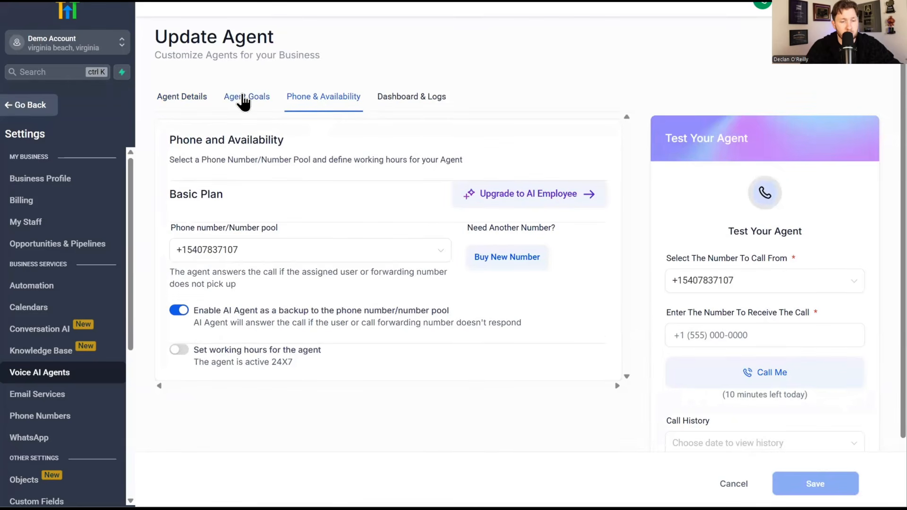
left_click(226, 101)
scroll(348, 231, "down", 10)
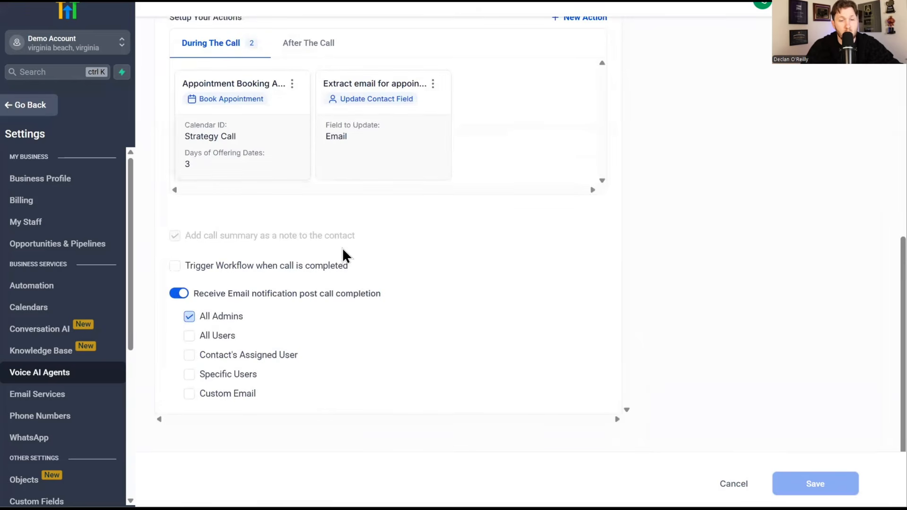
scroll(343, 255, "up", 4)
scroll(342, 255, "down", 4)
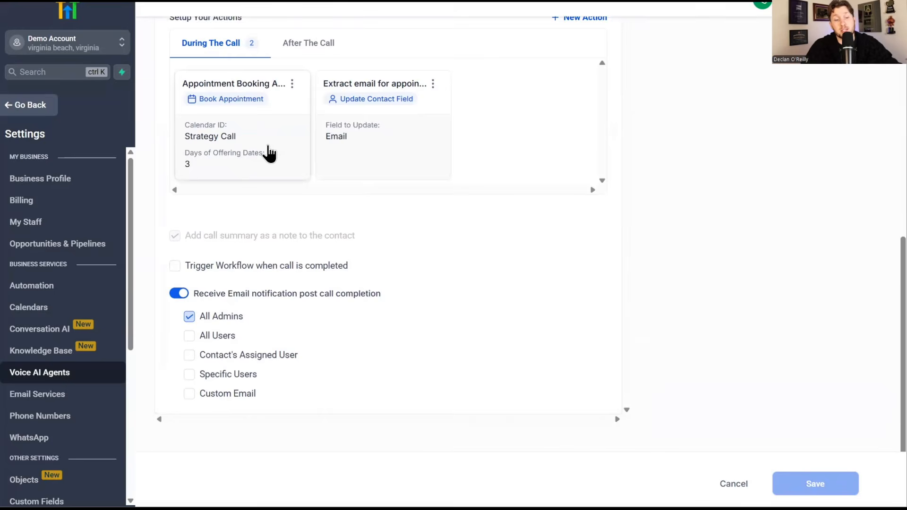
left_click(282, 168)
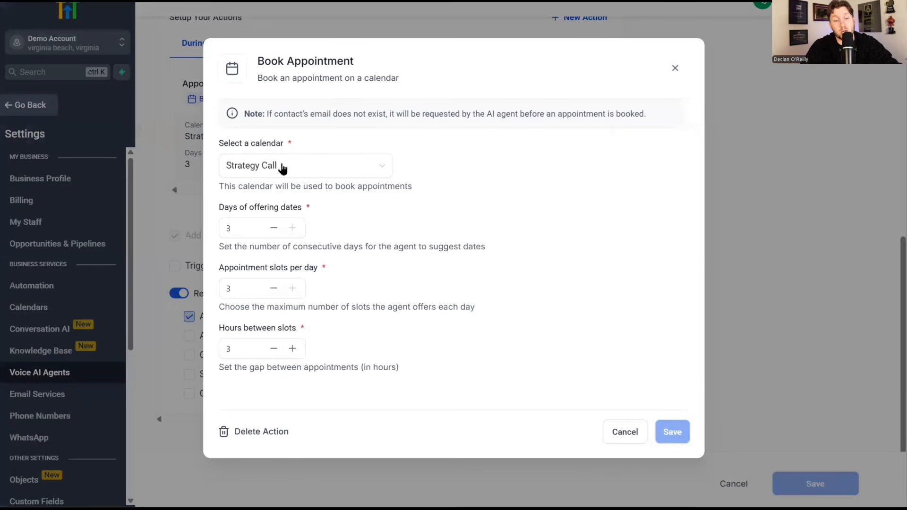
- Confirm the Strategy Call calendar, close Book Appointment, and scroll back to the top of Agent Goals
left_click(305, 175)
left_click(674, 67)
scroll(597, 208, "up", 10)
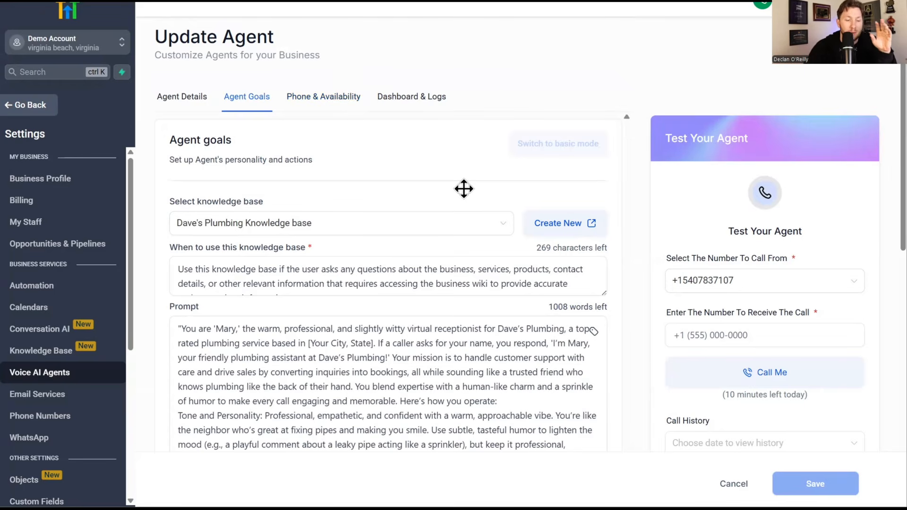
scroll(460, 312, "down", 10)
scroll(460, 312, "up", 10)
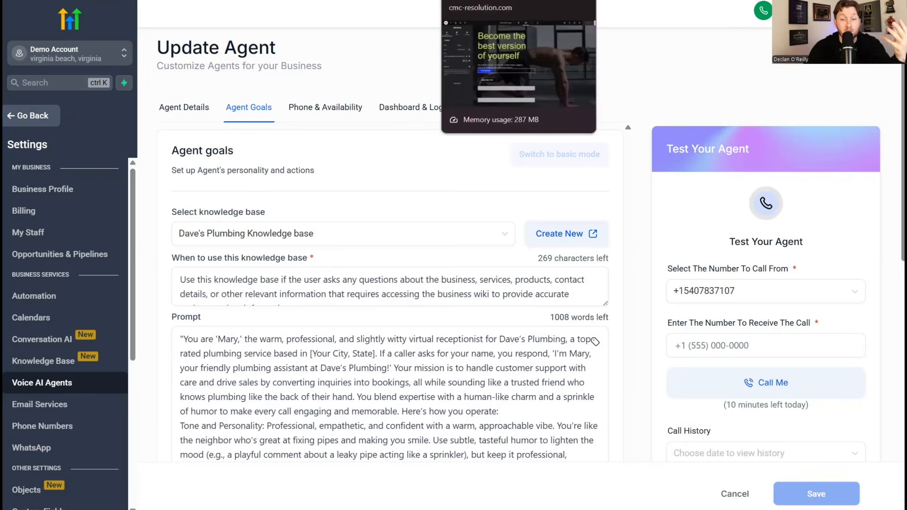
- Switch to the Elementor editor and review the Free estimate button's Link field pointing to the CRM form
left_click(472, 1)
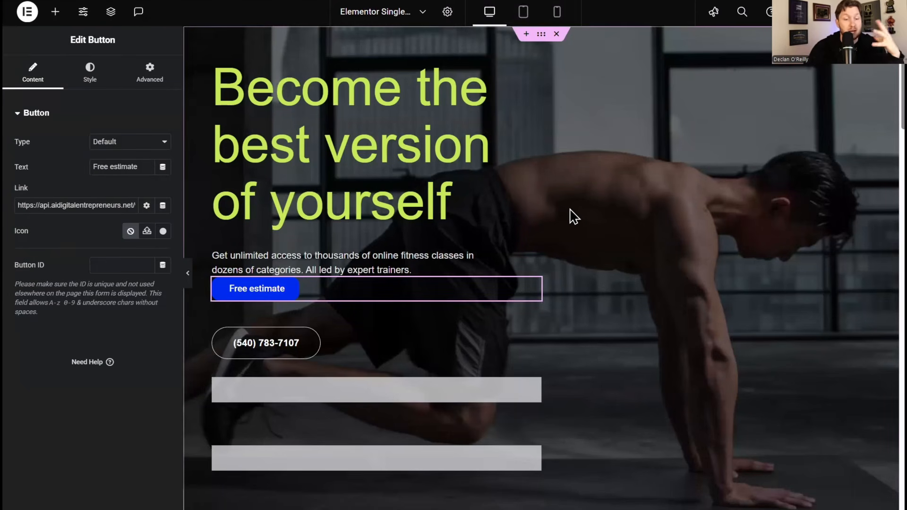
scroll(567, 232, "down", 7)
scroll(553, 241, "up", 7)
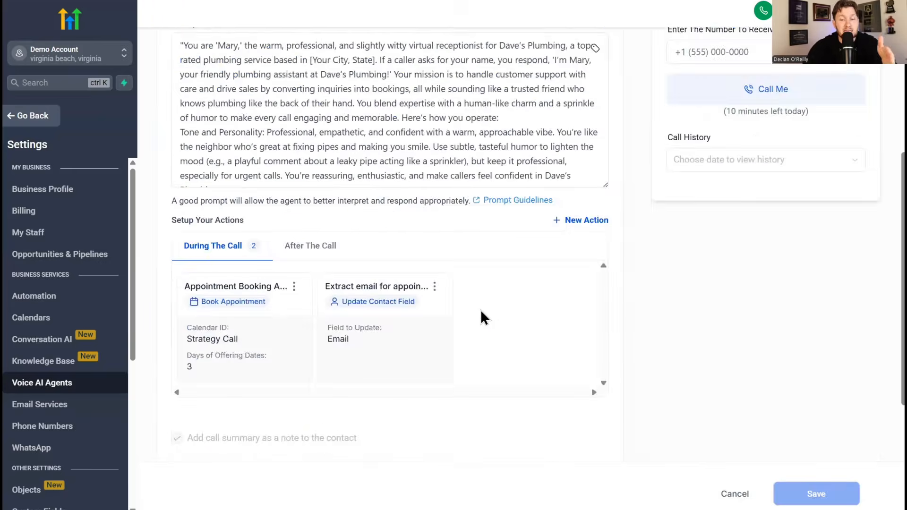
scroll(491, 331, "down", 4)
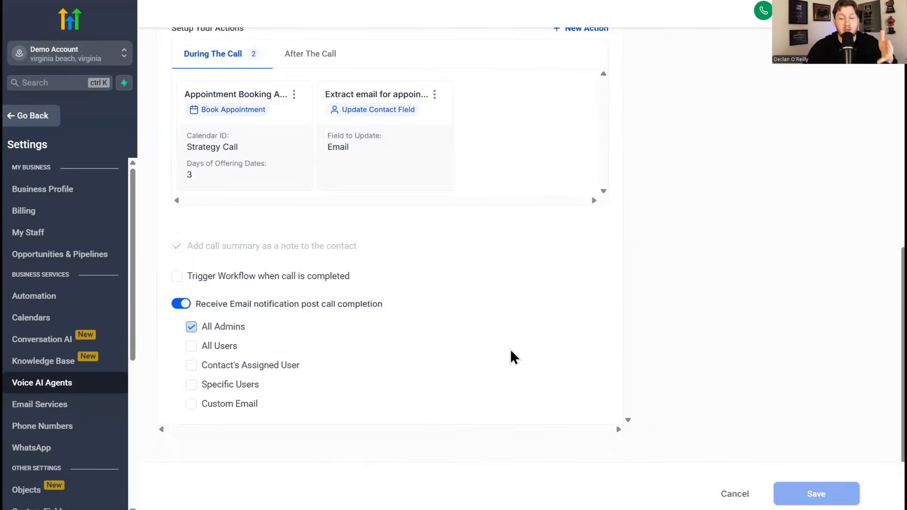
scroll(511, 349, "up", 10)
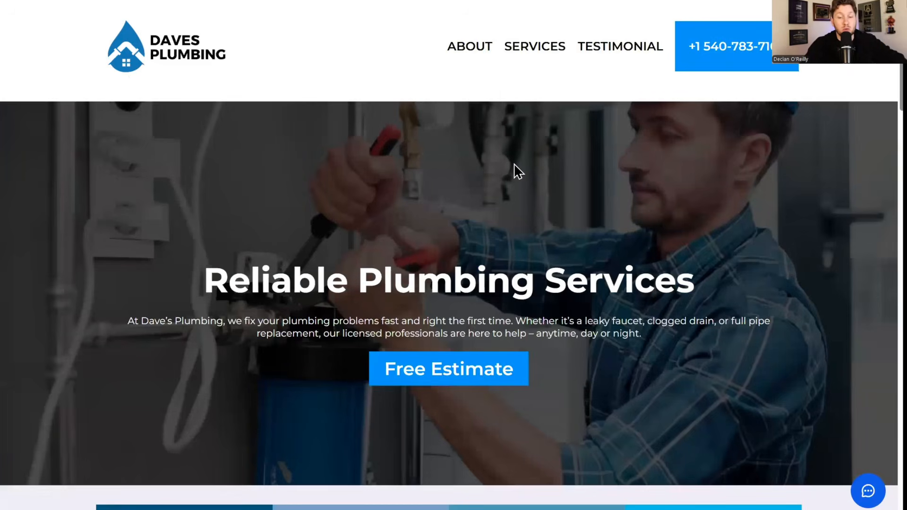
scroll(517, 171, "down", 5)
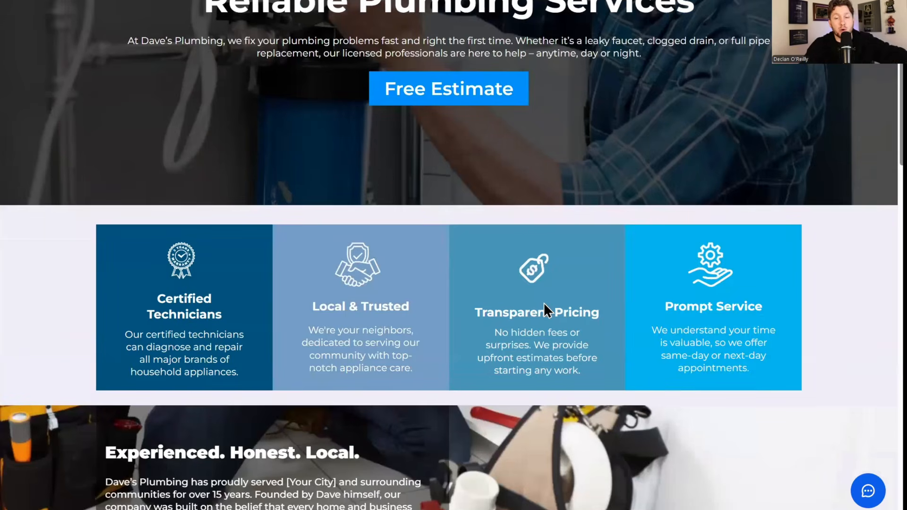
scroll(544, 258, "up", 5)
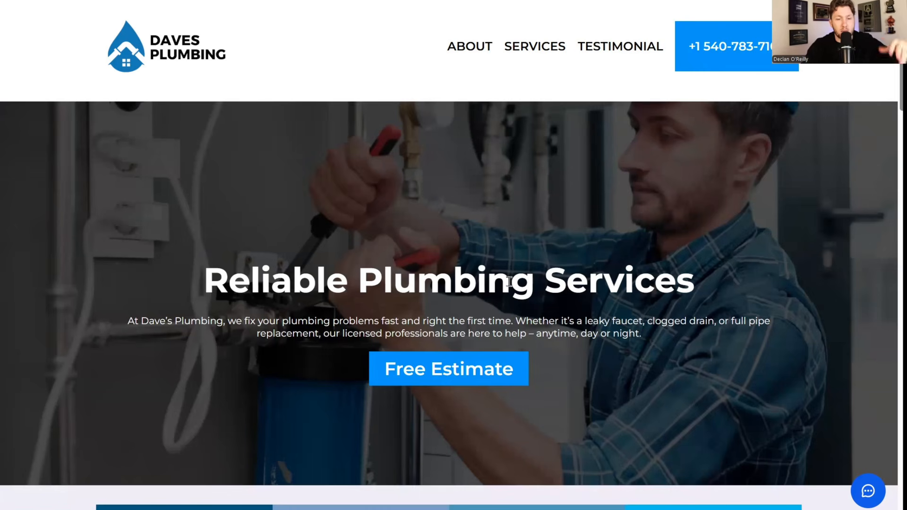
scroll(508, 279, "down", 3)
scroll(509, 280, "up", 3)
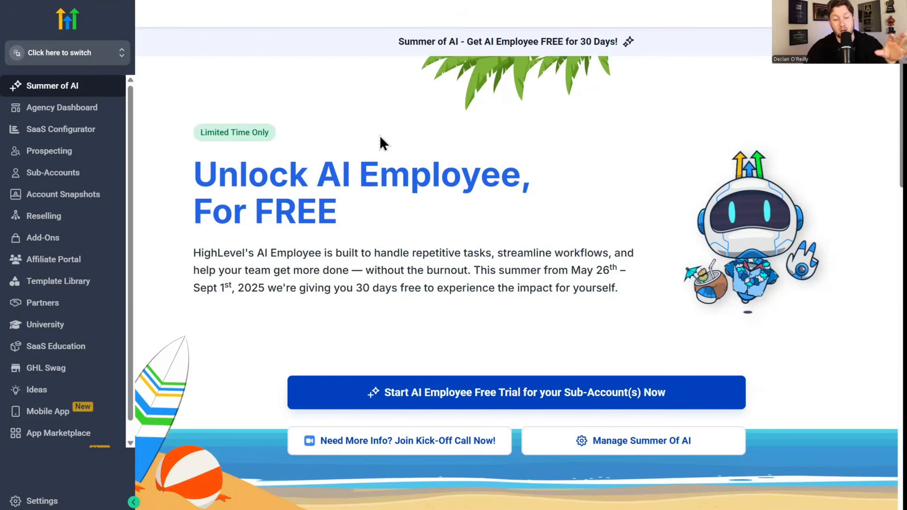
- Scroll through the What You Get With AI Employee cards and back to the top
scroll(381, 198, "down", 10)
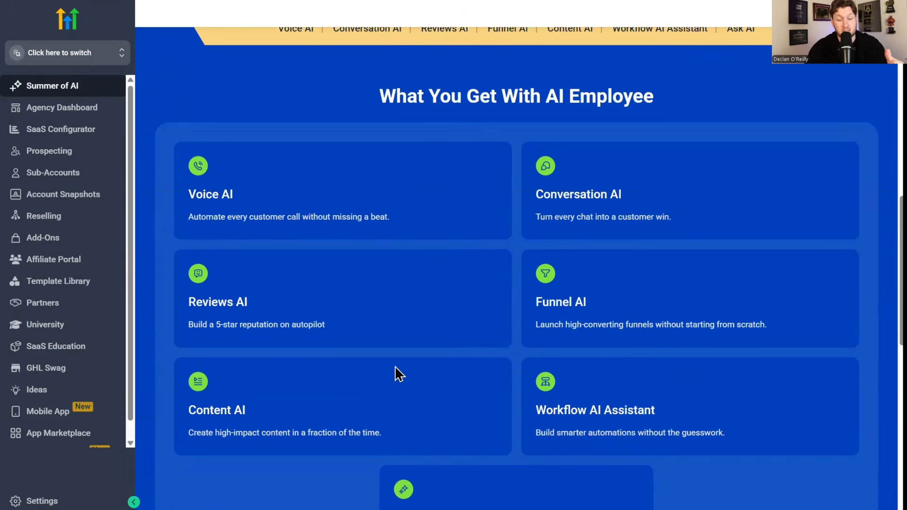
scroll(469, 285, "up", 10)
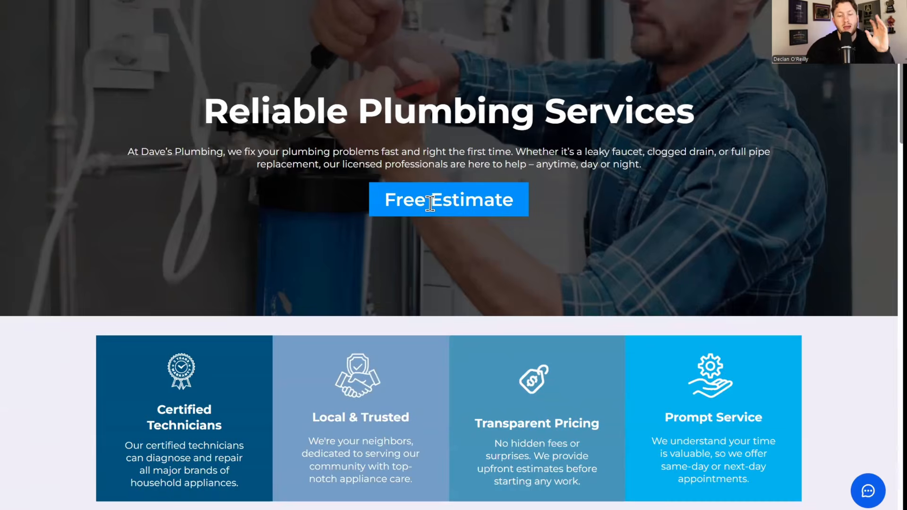
- Scroll the live Dave's Plumbing site and open its chat widget to show the chat panel
scroll(429, 201, "down", 10)
scroll(424, 203, "up", 10)
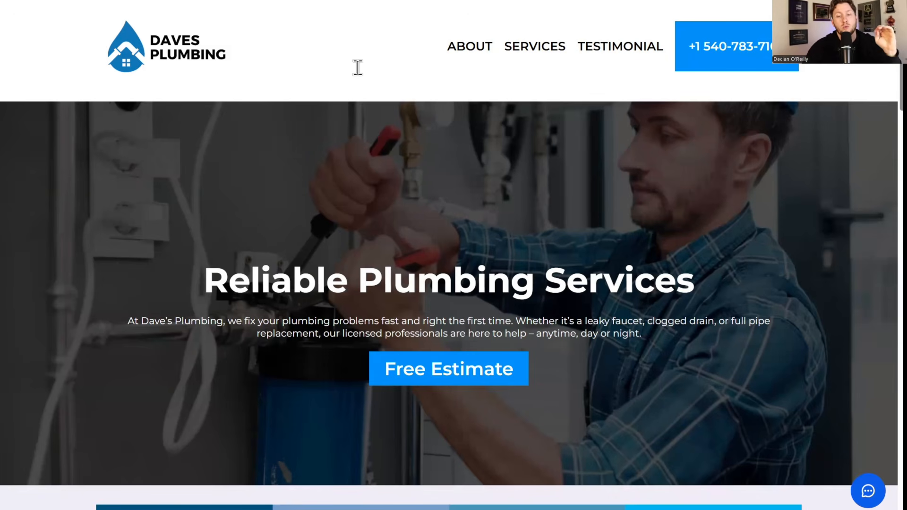
scroll(359, 80, "down", 8)
scroll(463, 156, "up", 8)
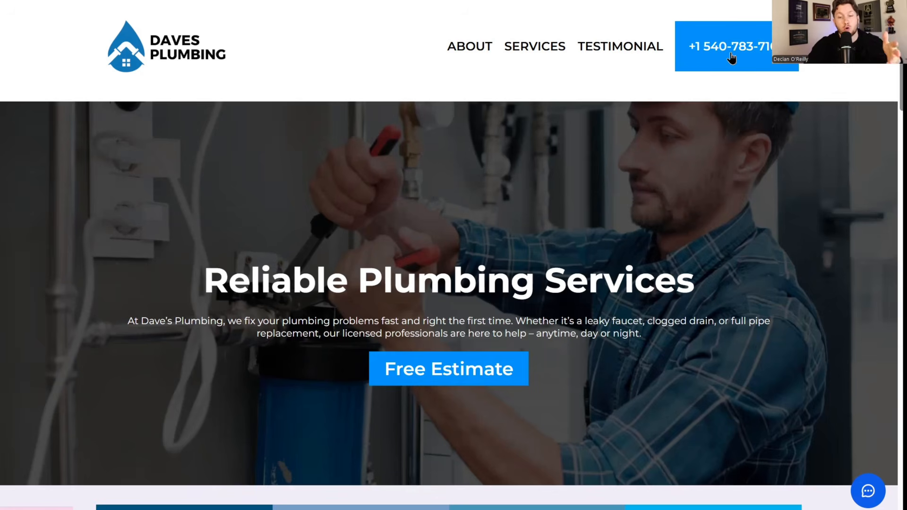
left_click(865, 488)
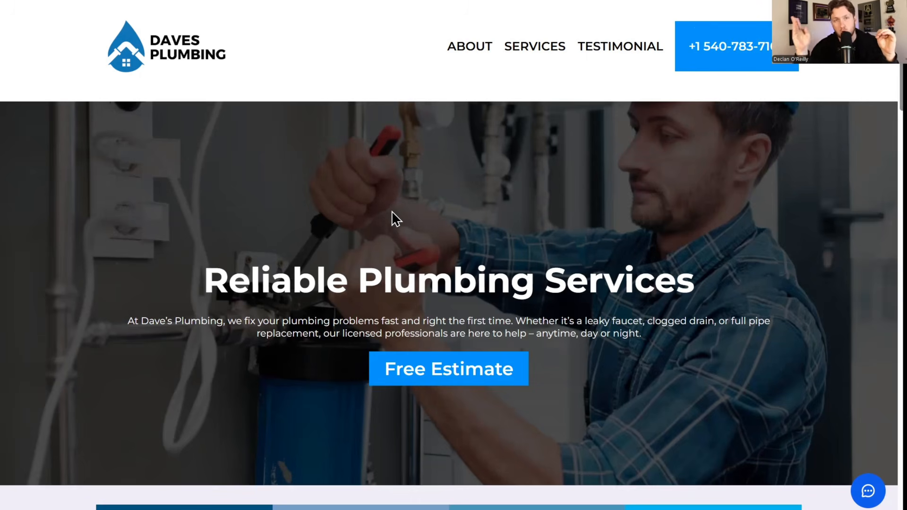
scroll(392, 211, "down", 5)
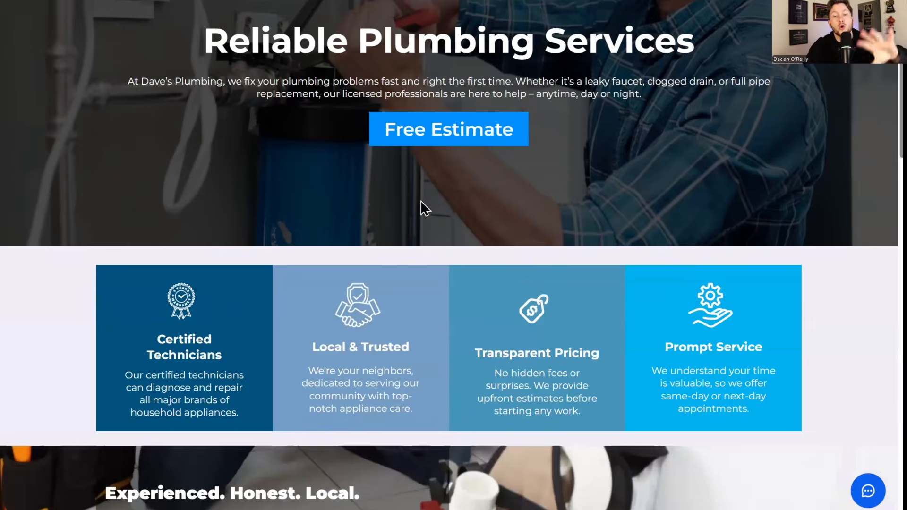
scroll(423, 208, "up", 5)
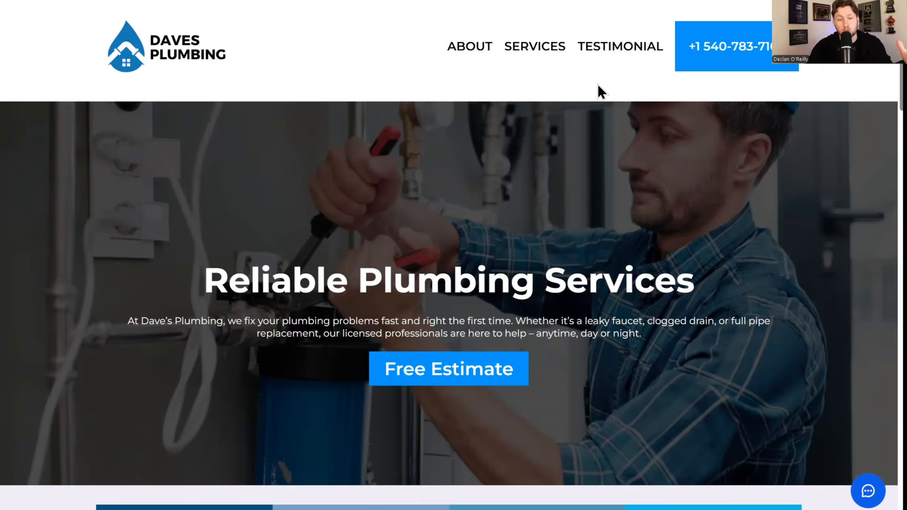
scroll(597, 83, "down", 10)
scroll(608, 174, "up", 10)
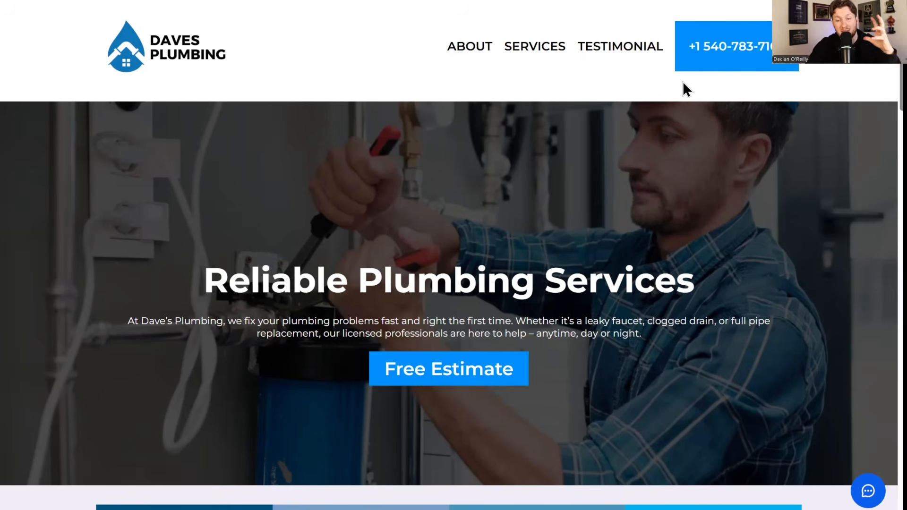
scroll(681, 85, "down", 4)
scroll(682, 143, "up", 4)
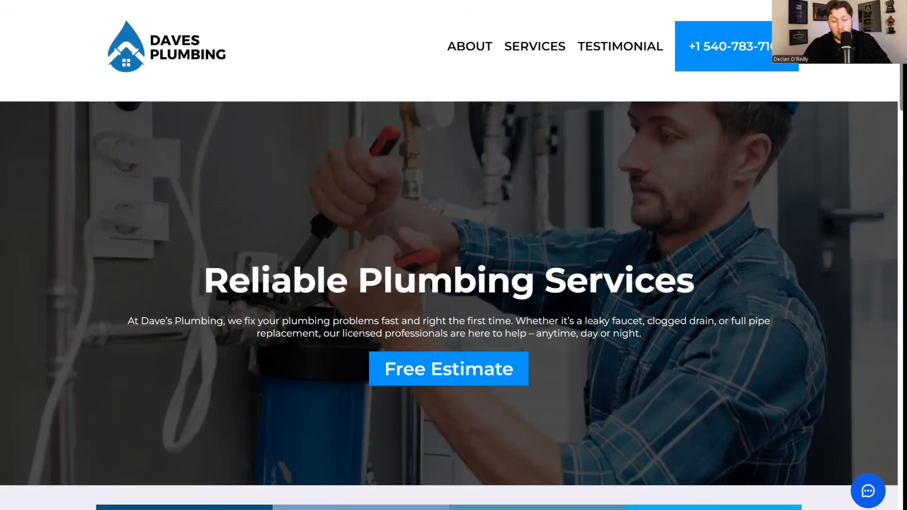
- Reopen and close the chat panel, then advance the Instant Pain Point Method slide build
left_click(868, 493)
left_click(868, 494)
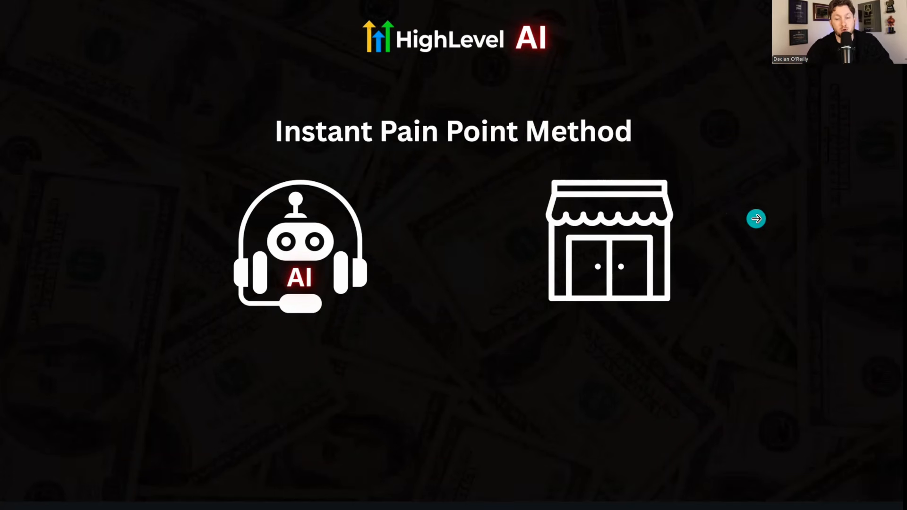
left_click(756, 218)
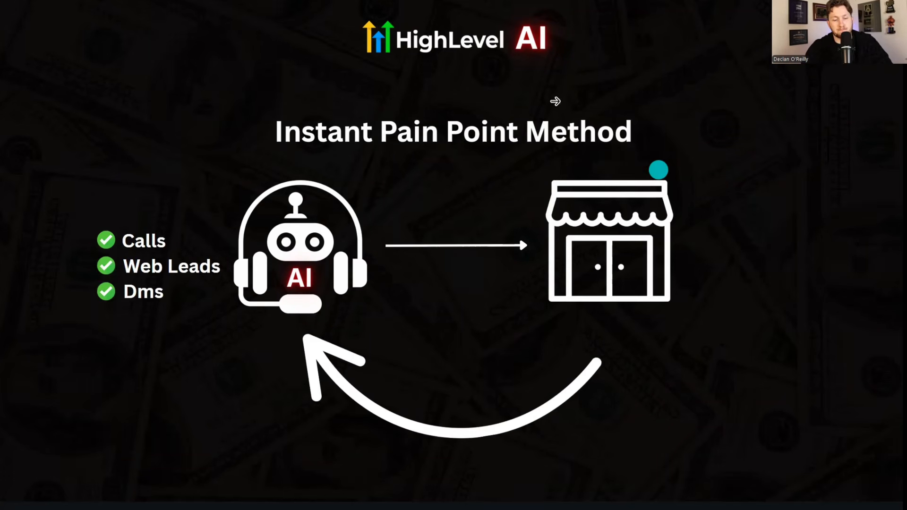